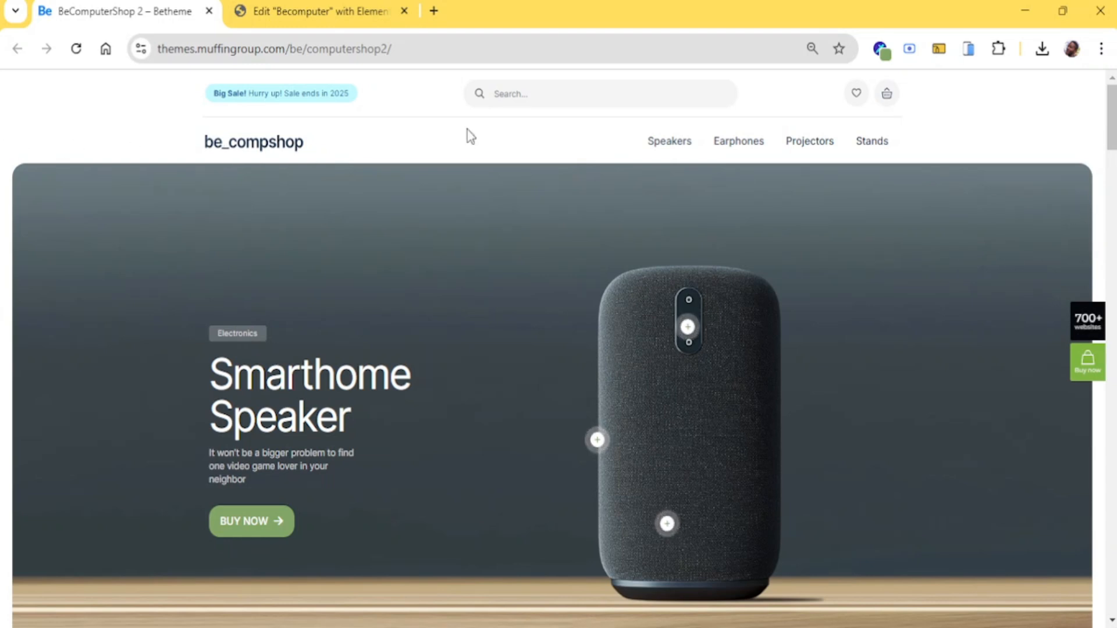
Examine the be_compshop page's Smarthome Speaker hero at an enlarged page zoom, including its header, text block and speaker hotspots
{"action": "mouse_move", "coordinate": [873, 144]}
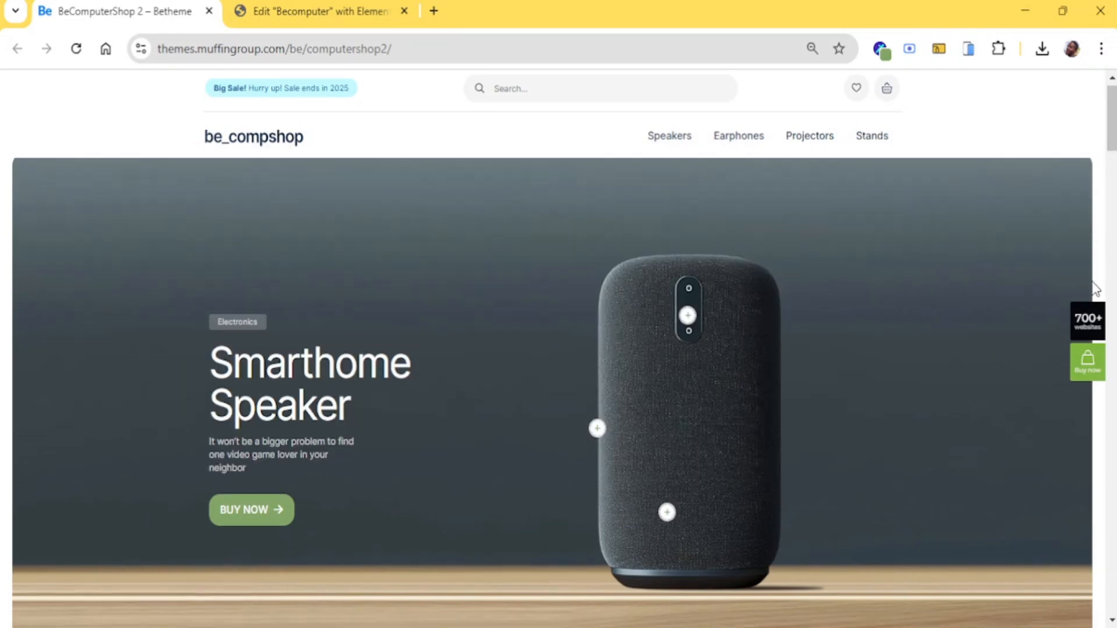
{"action": "scroll", "coordinate": [1051, 285], "scroll_direction": "down", "scroll_amount": 4}
{"action": "scroll", "coordinate": [1050, 284], "scroll_direction": "up", "scroll_amount": 4}
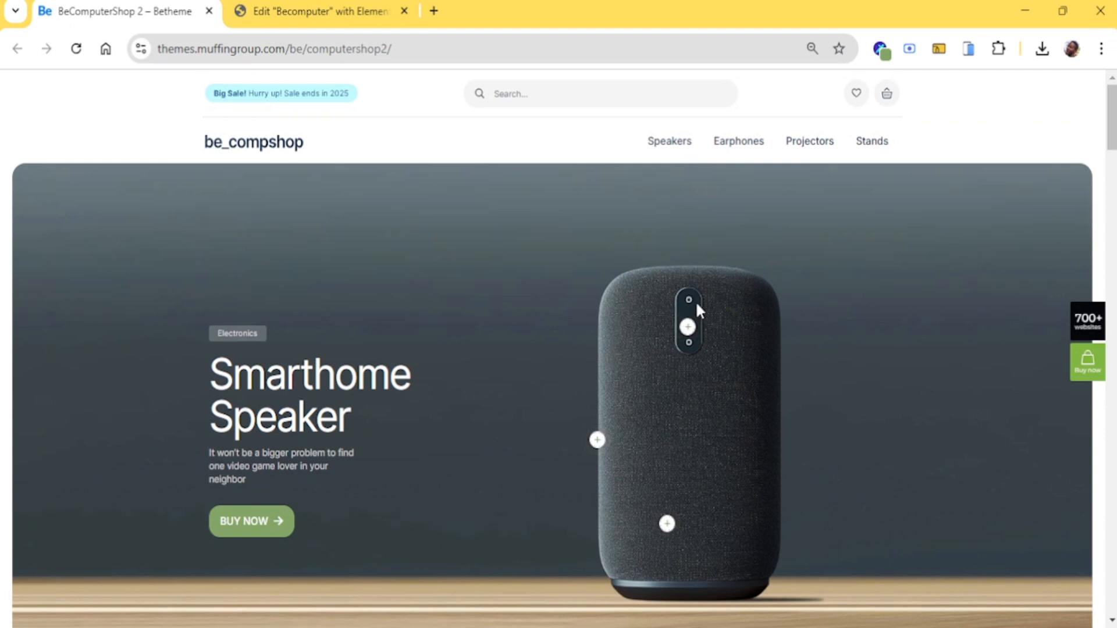
{"action": "key", "text": "ctrl+plus"}
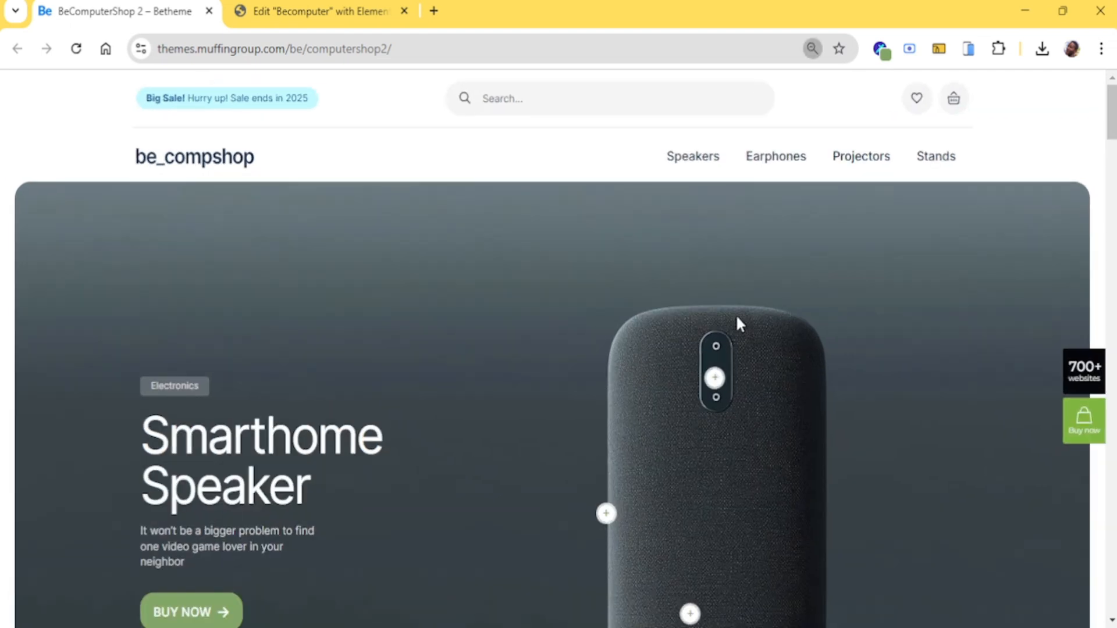
{"action": "key", "text": "ctrl+plus"}
{"action": "key", "text": "ctrl+plus"}
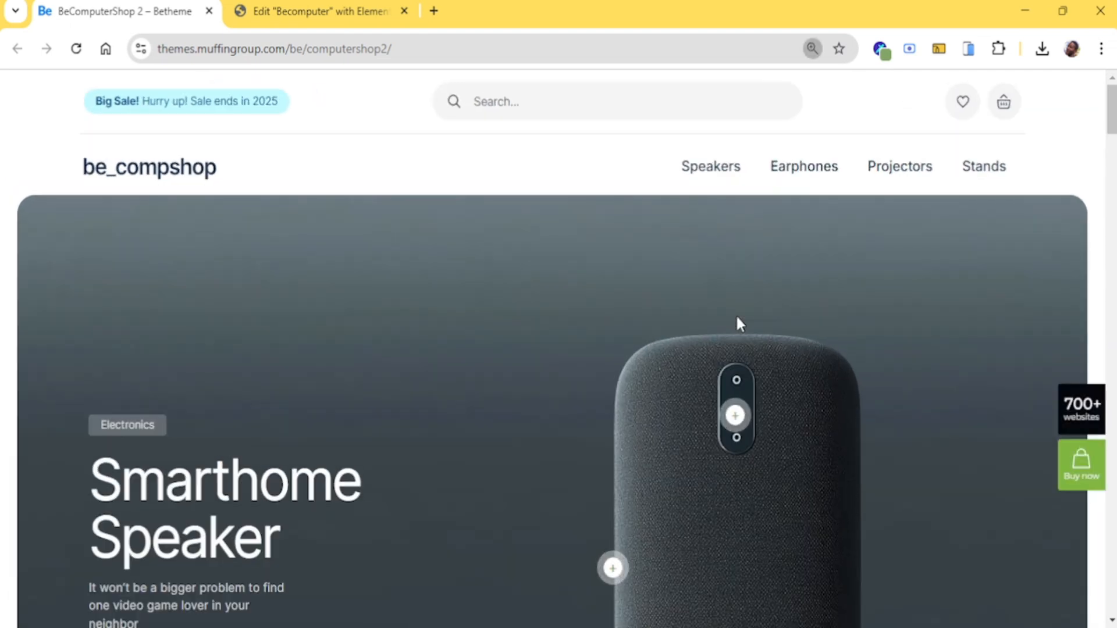
{"action": "scroll", "coordinate": [737, 318], "scroll_direction": "down", "scroll_amount": 7}
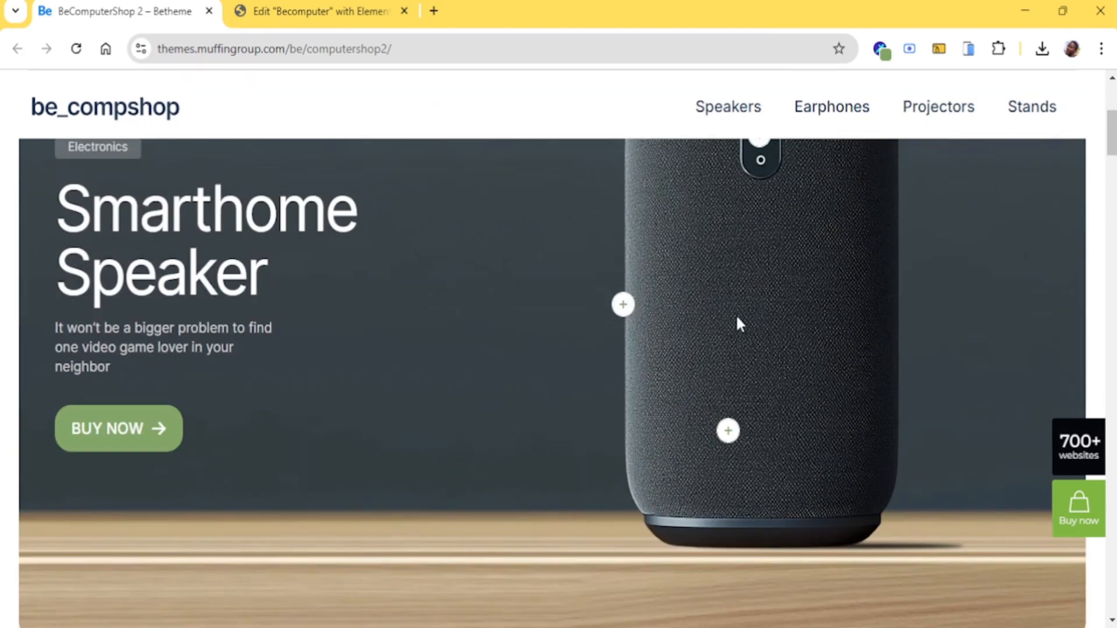
{"action": "scroll", "coordinate": [737, 320], "scroll_direction": "up", "scroll_amount": 8}
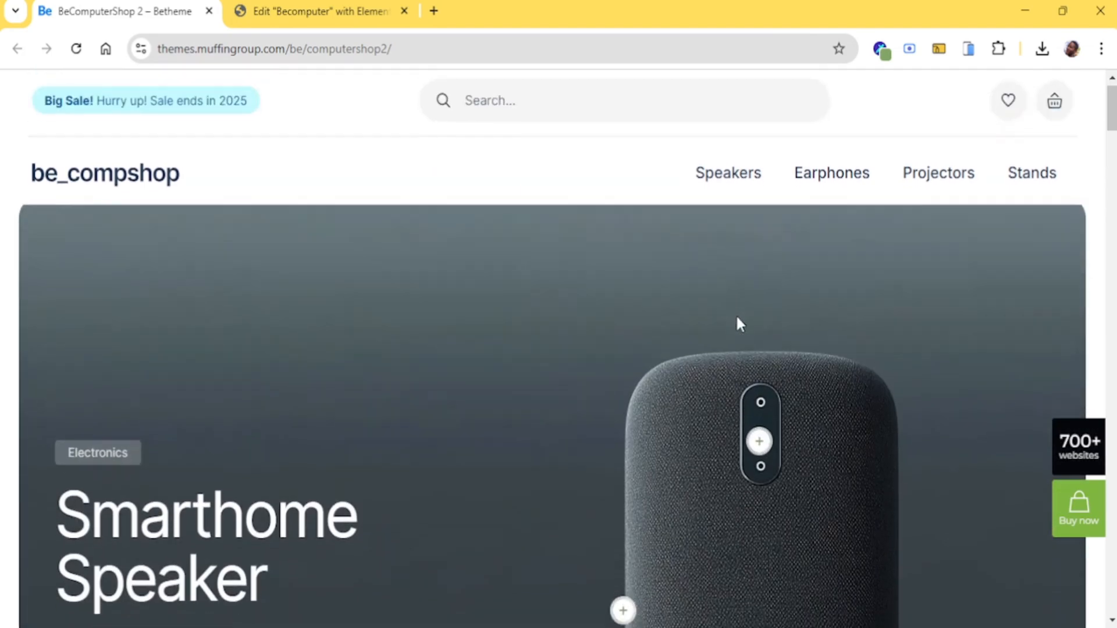
{"action": "scroll", "coordinate": [737, 320], "scroll_direction": "down", "scroll_amount": 3}
{"action": "scroll", "coordinate": [738, 323], "scroll_direction": "up", "scroll_amount": 3}
{"action": "scroll", "coordinate": [738, 323], "scroll_direction": "down", "scroll_amount": 3}
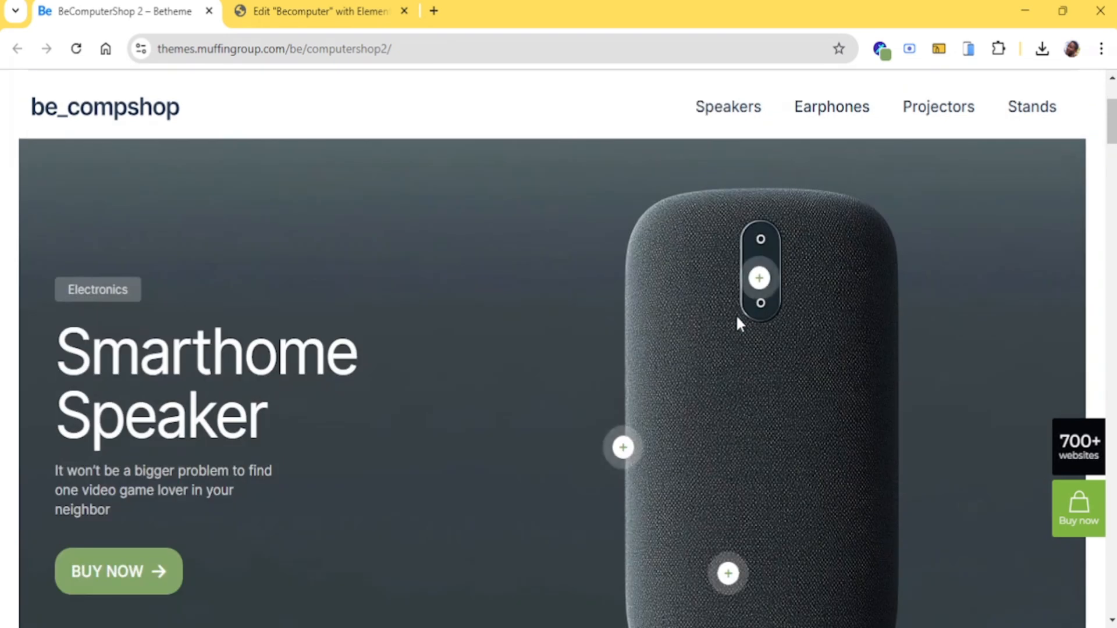
{"action": "scroll", "coordinate": [736, 317], "scroll_direction": "down", "scroll_amount": 2}
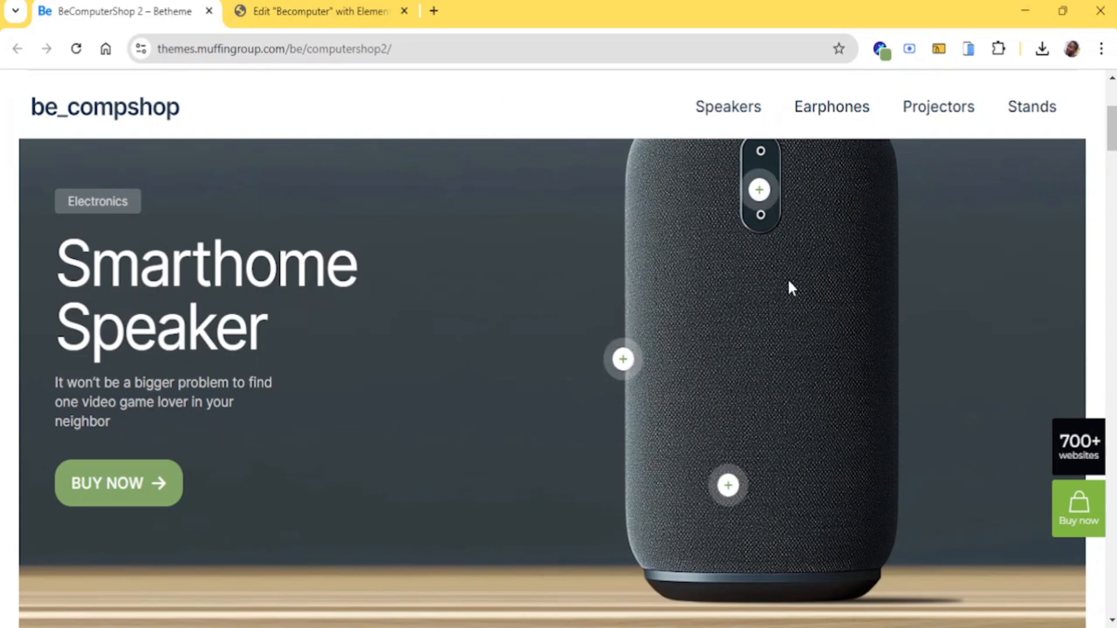
Zoom the reference page back out and review the whole hero layout down to the Popular Items heading
{"action": "key", "text": "ctrl+minus"}
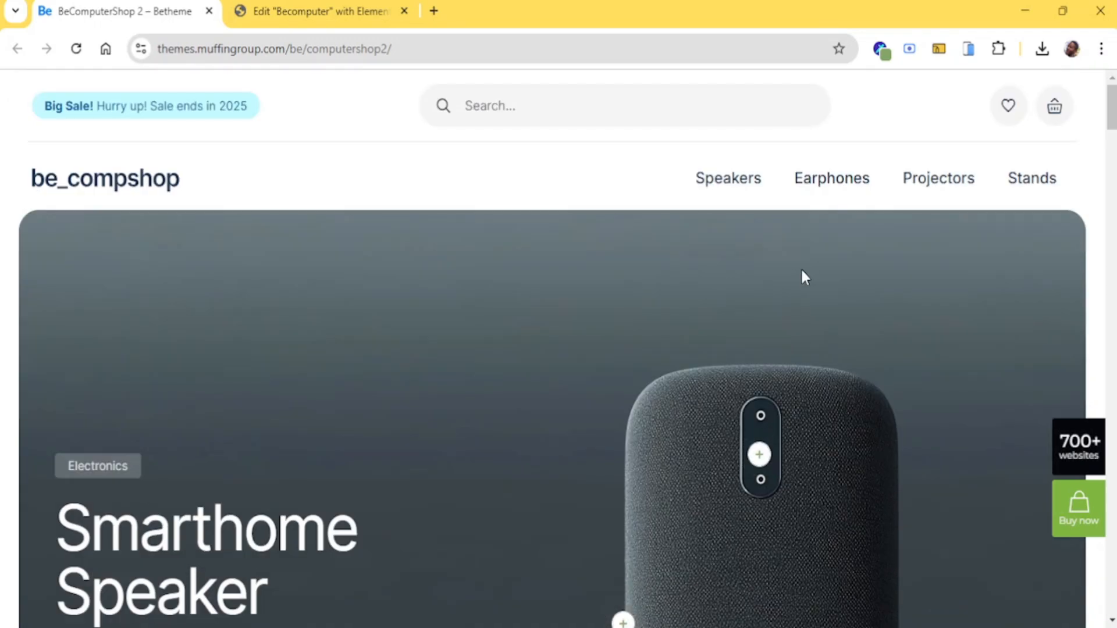
{"action": "key", "text": "ctrl+minus"}
{"action": "key", "text": "ctrl+minus"}
{"action": "key", "text": "ctrl+minus"}
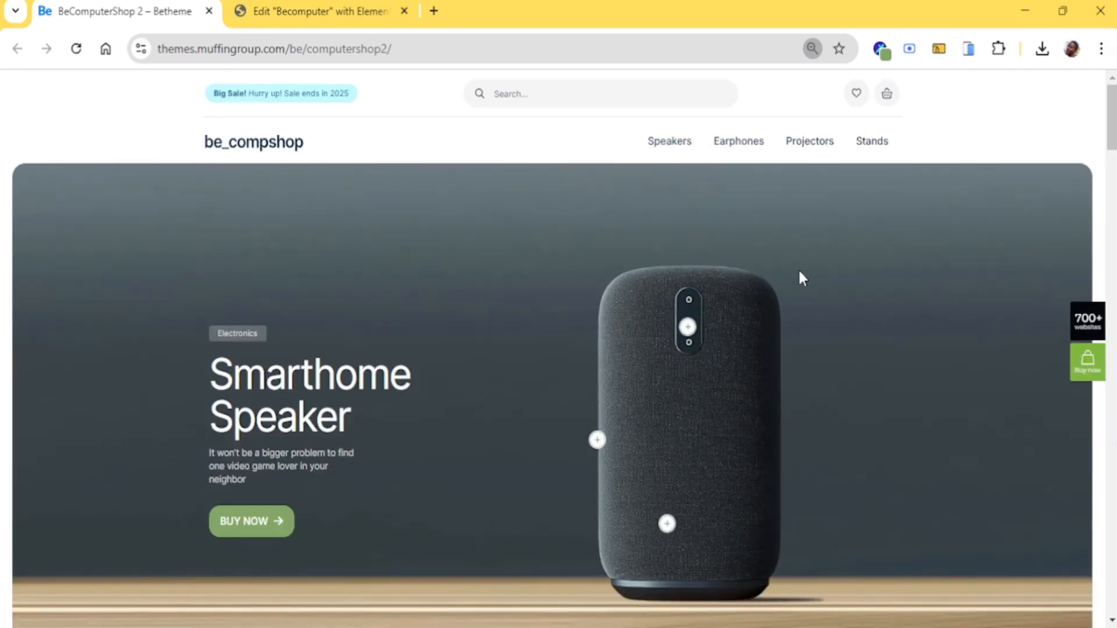
{"action": "scroll", "coordinate": [798, 267], "scroll_direction": "down", "scroll_amount": 2}
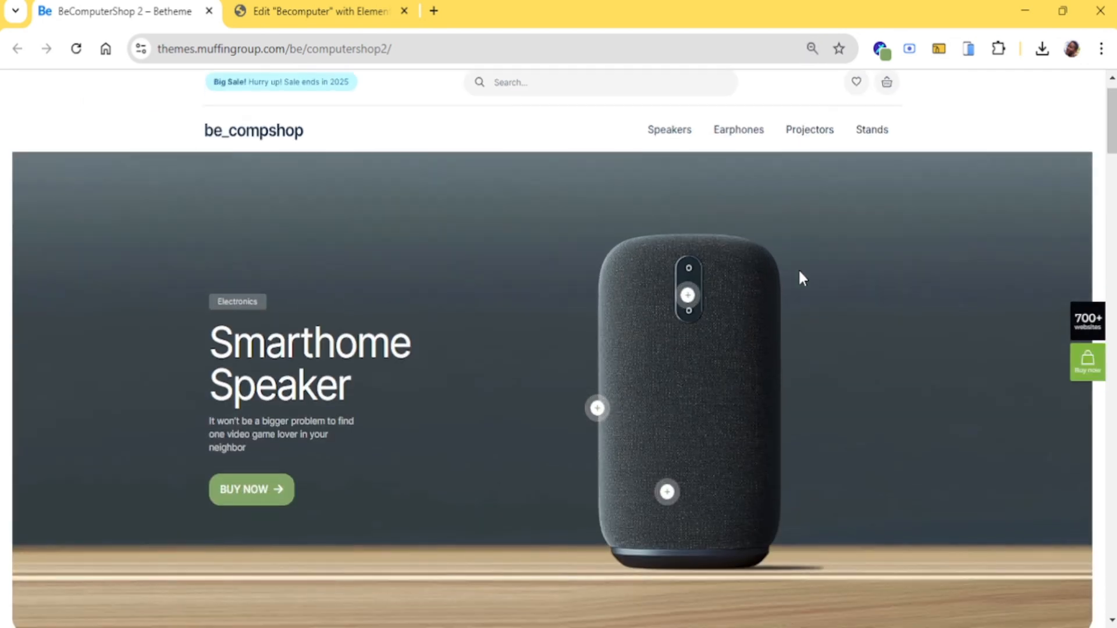
{"action": "scroll", "coordinate": [799, 273], "scroll_direction": "up", "scroll_amount": 2}
{"action": "scroll", "coordinate": [800, 273], "scroll_direction": "down", "scroll_amount": 2}
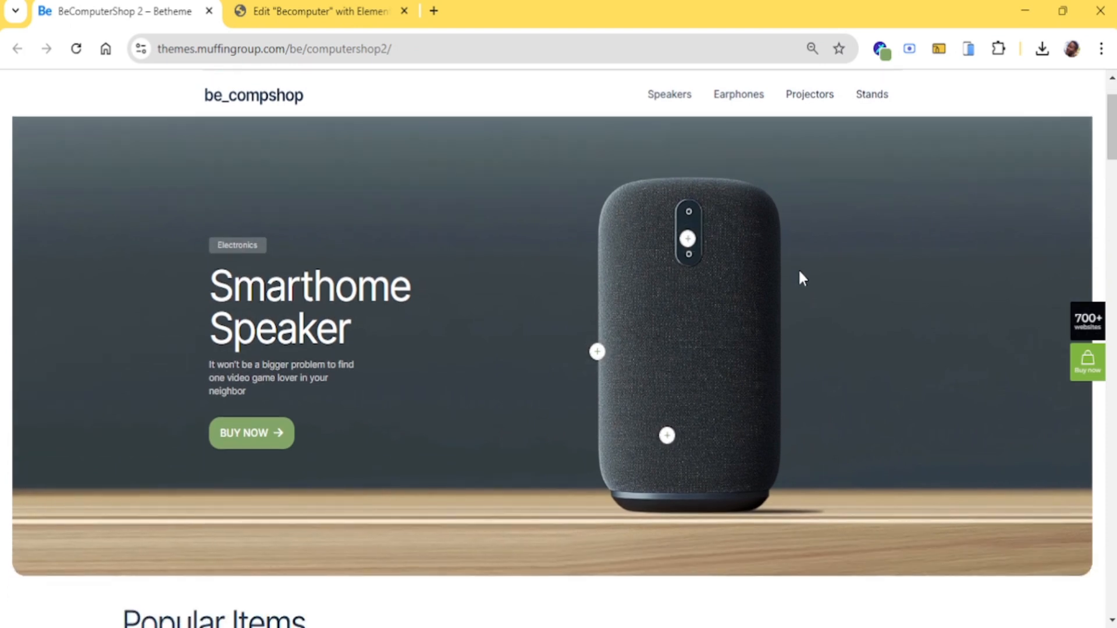
{"action": "scroll", "coordinate": [800, 273], "scroll_direction": "up", "scroll_amount": 2}
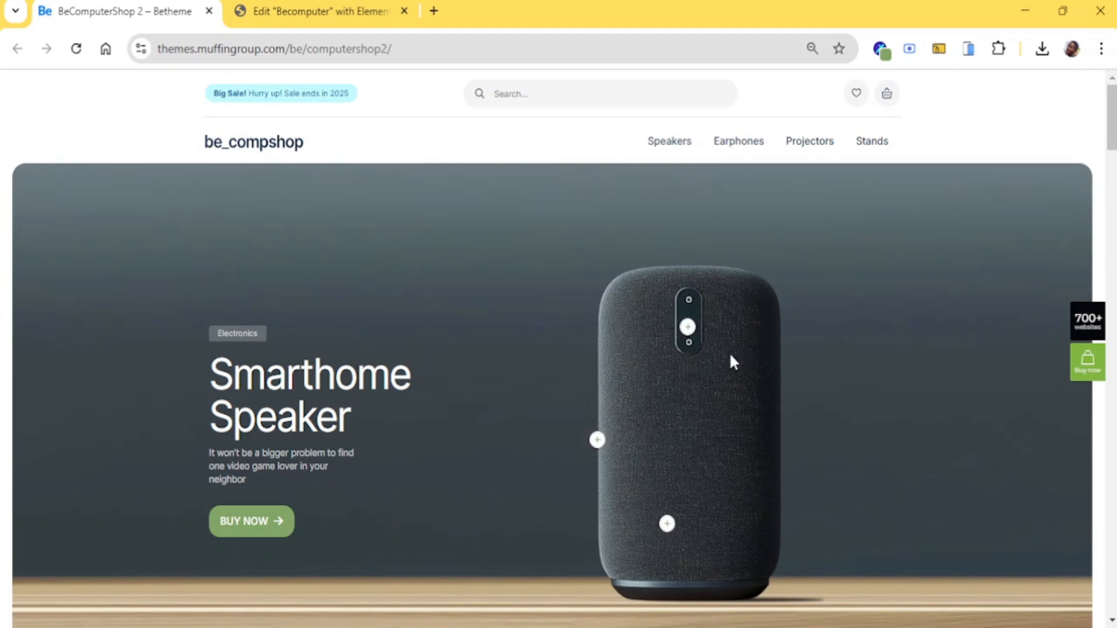
Switch to the Becomputer page in the Elementor editor and add a Flexbox container with a single horizontal row structure
{"action": "left_click", "coordinate": [298, 7]}
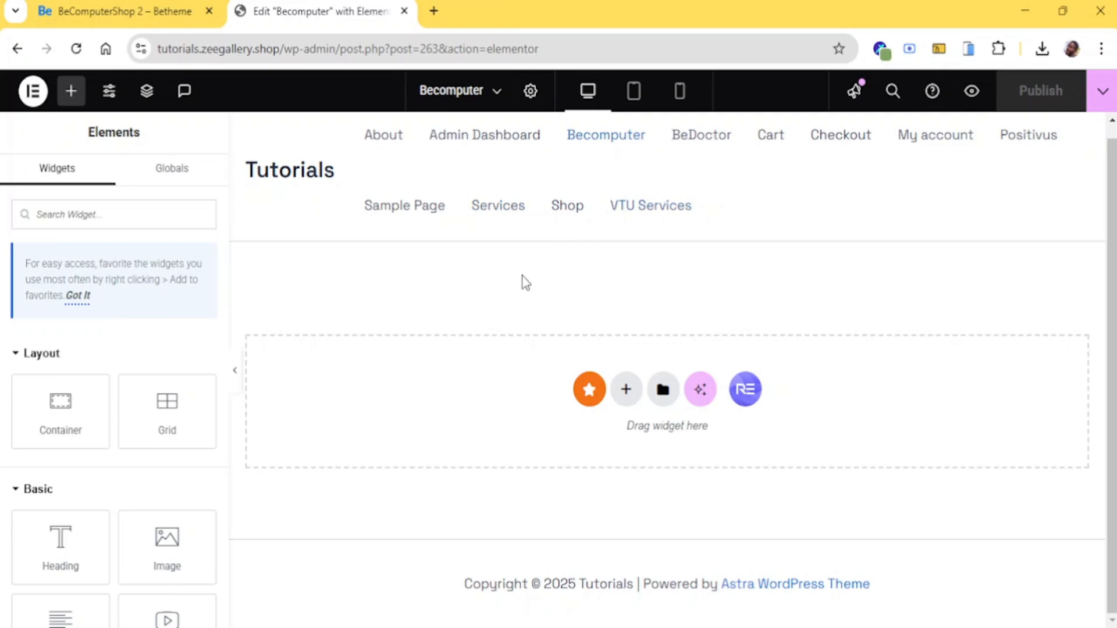
{"action": "left_click", "coordinate": [138, 10]}
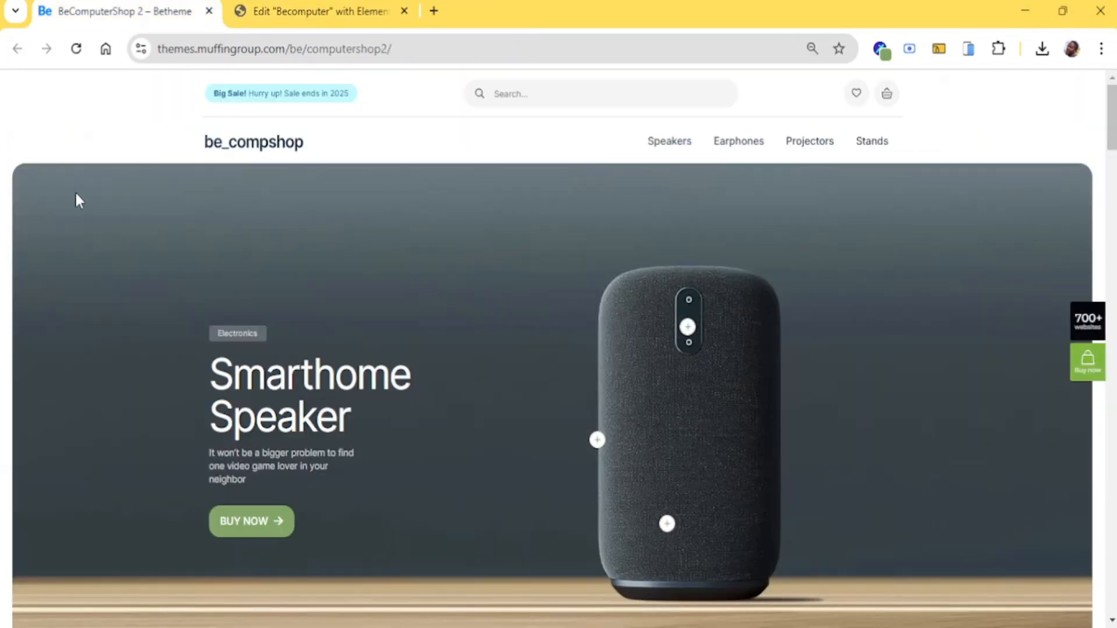
{"action": "left_click", "coordinate": [283, 7]}
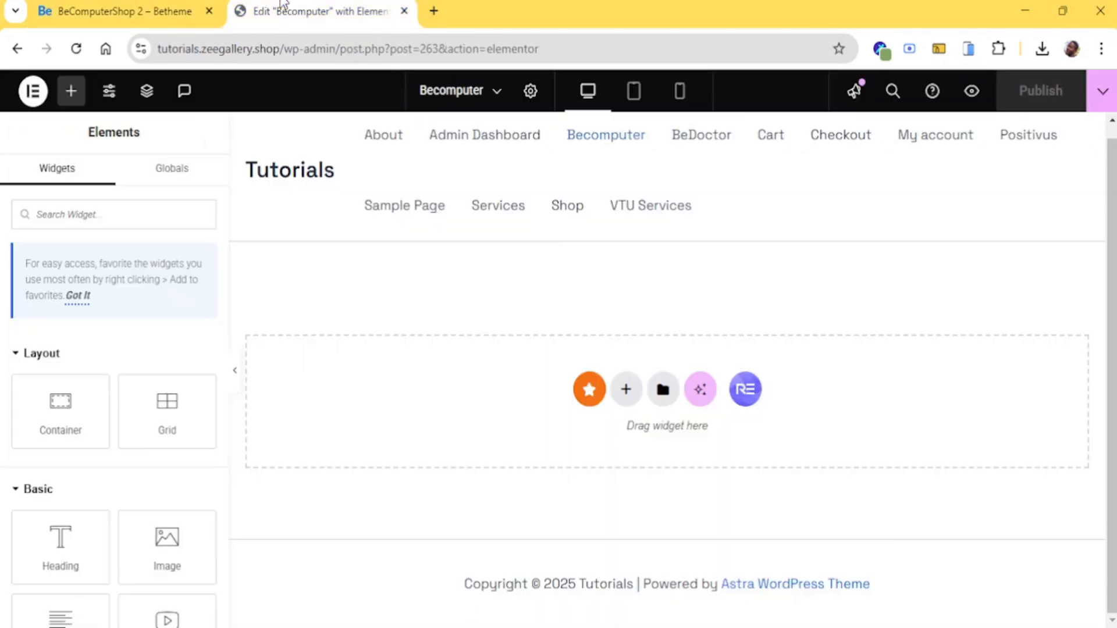
{"action": "left_click_drag", "start_coordinate": [88, 401], "coordinate": [496, 401]}
{"action": "left_click", "coordinate": [629, 389]}
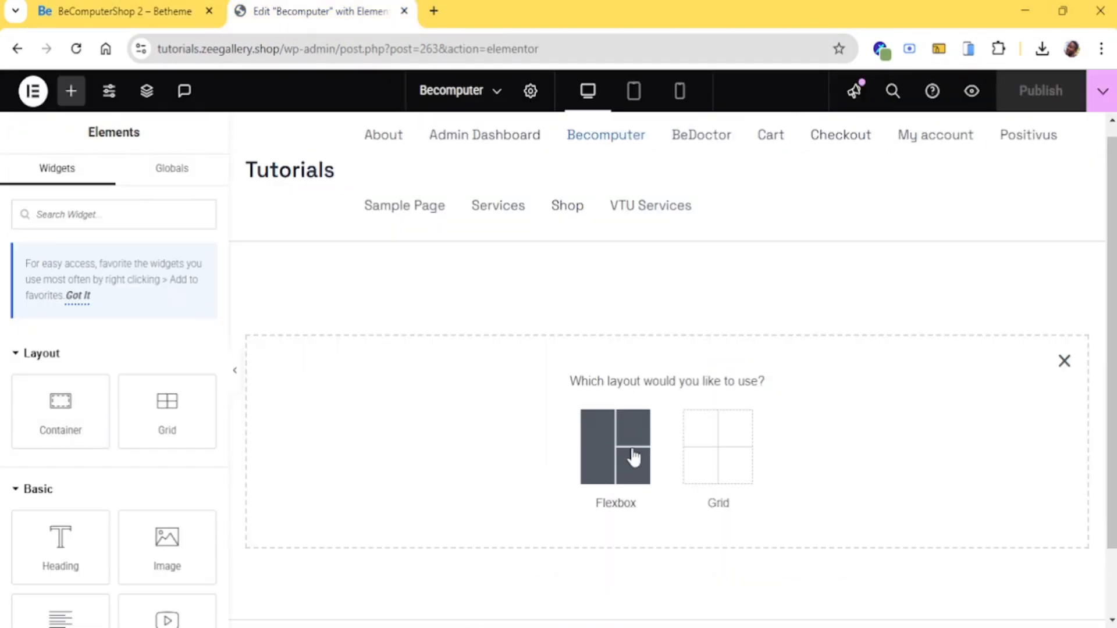
{"action": "left_click", "coordinate": [633, 458]}
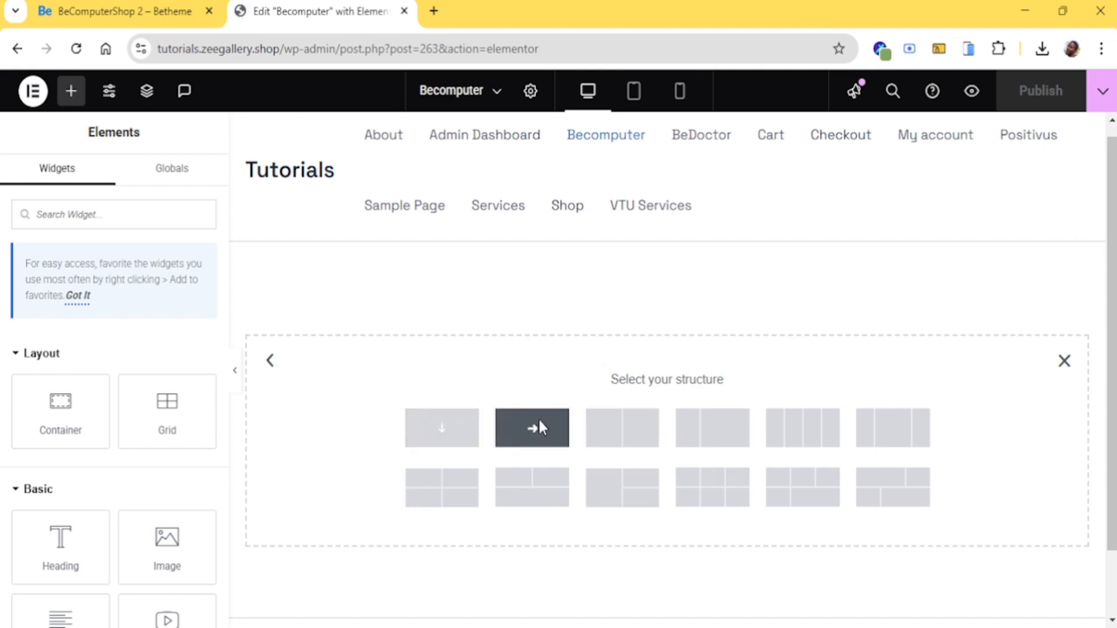
{"action": "left_click", "coordinate": [539, 428]}
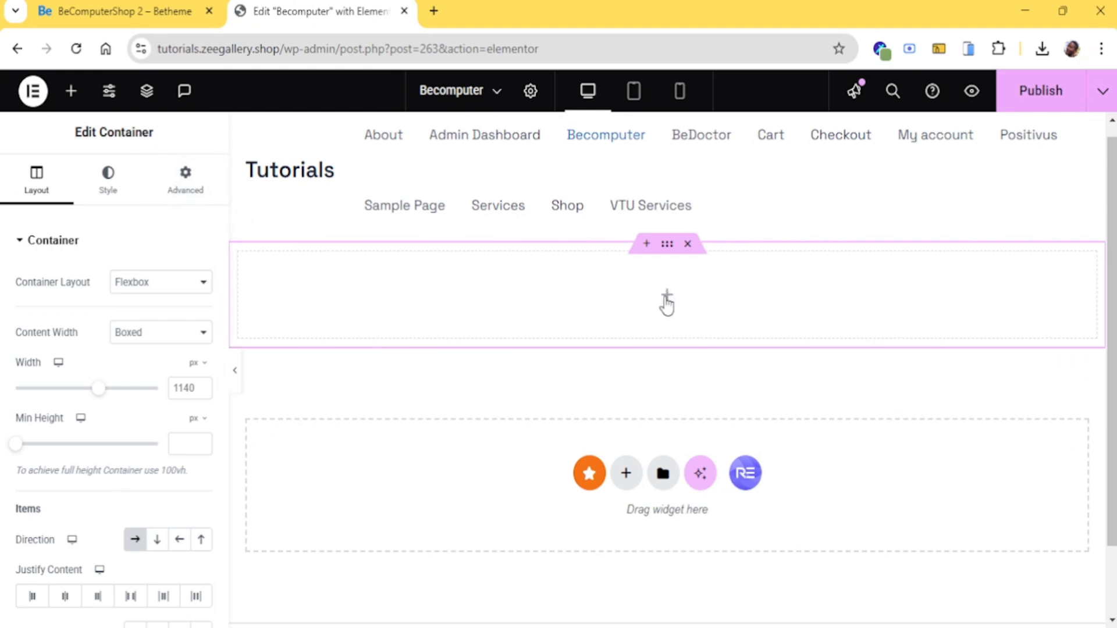
Give the new container a classic background in solid black, #000000
{"action": "left_click", "coordinate": [667, 297]}
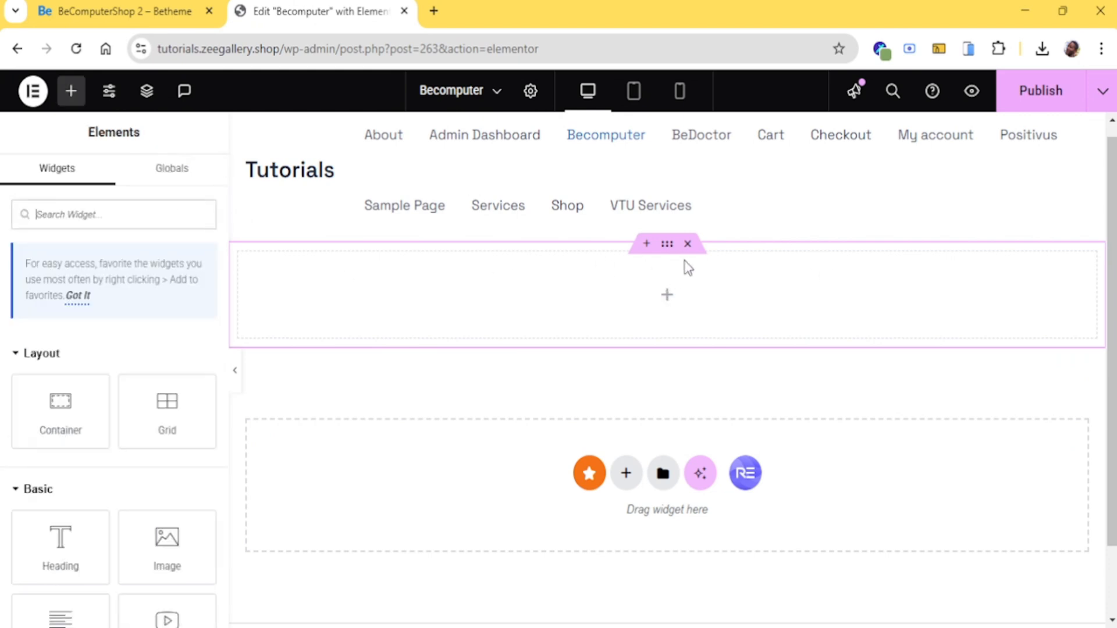
{"action": "left_click", "coordinate": [666, 254]}
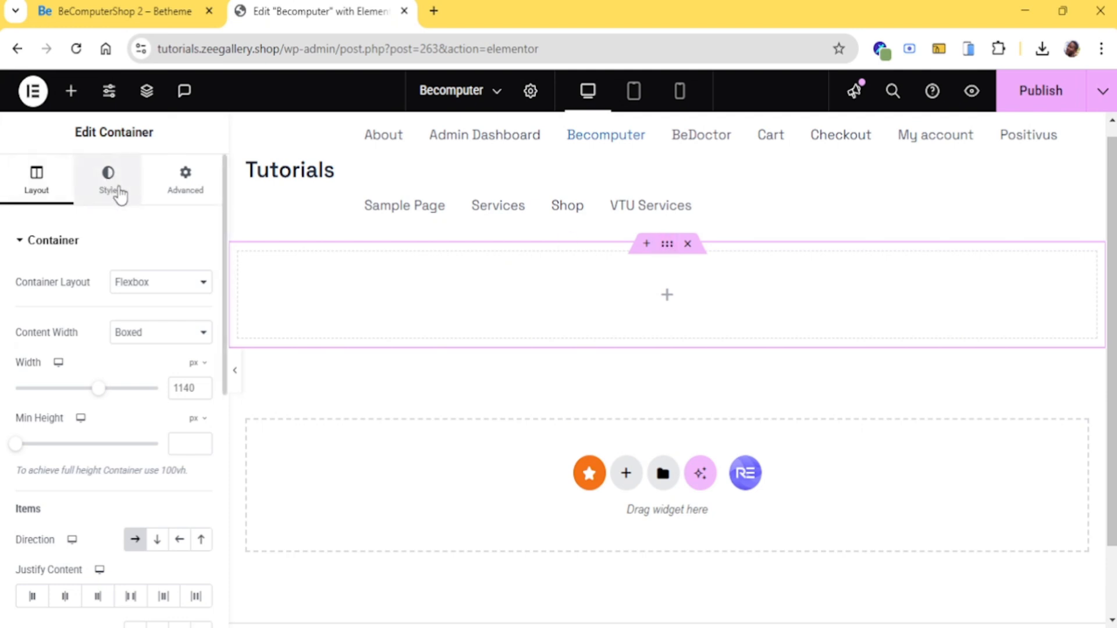
{"action": "left_click", "coordinate": [120, 194]}
{"action": "left_click", "coordinate": [134, 321]}
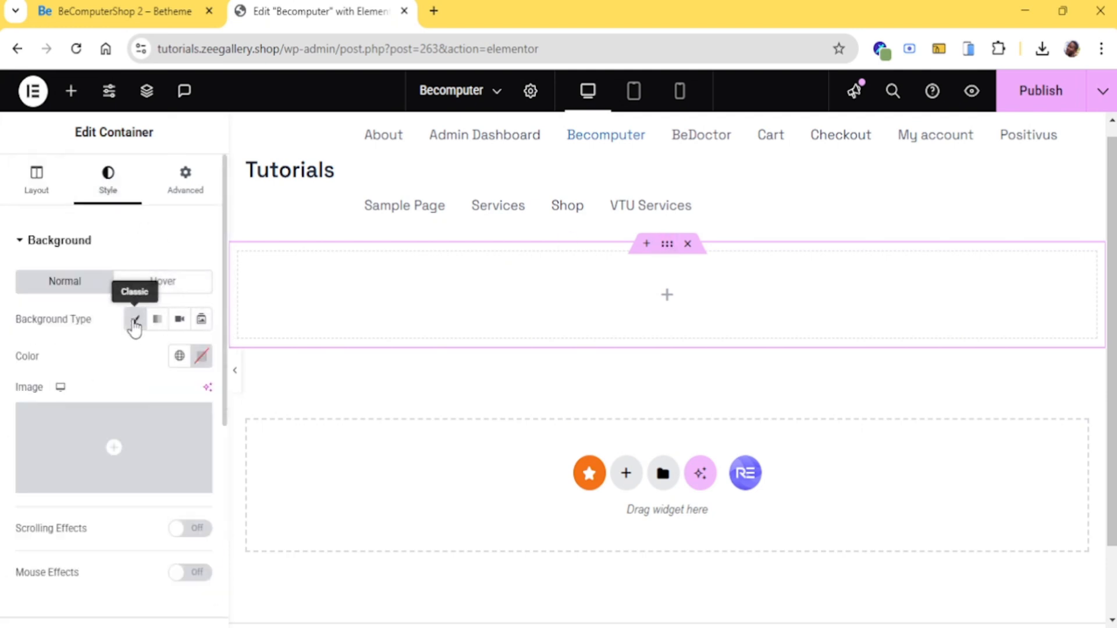
{"action": "left_click", "coordinate": [208, 363]}
{"action": "left_click_drag", "start_coordinate": [117, 249], "coordinate": [105, 263]}
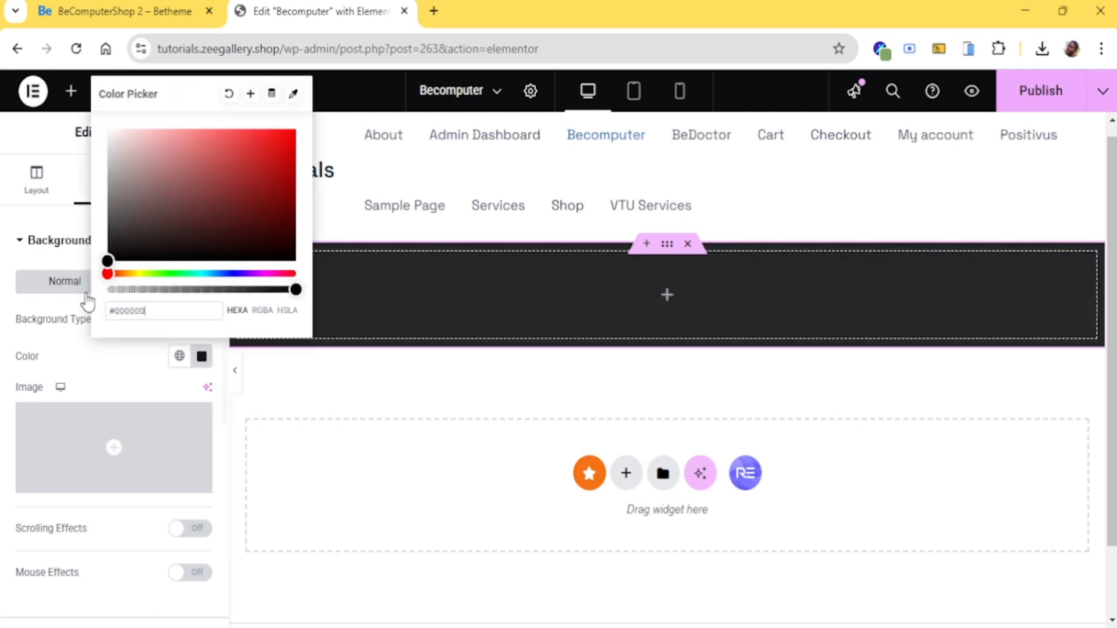
{"action": "left_click", "coordinate": [122, 377]}
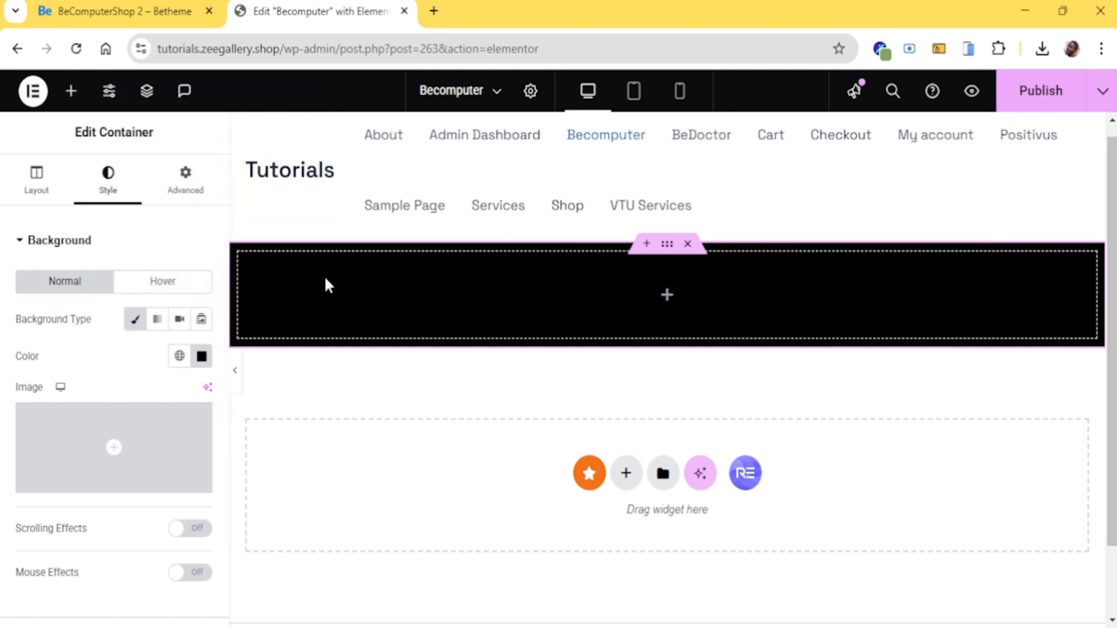
Set the container's boxed content width to 100% and its minimum height to 100 vh
{"action": "left_click", "coordinate": [45, 188]}
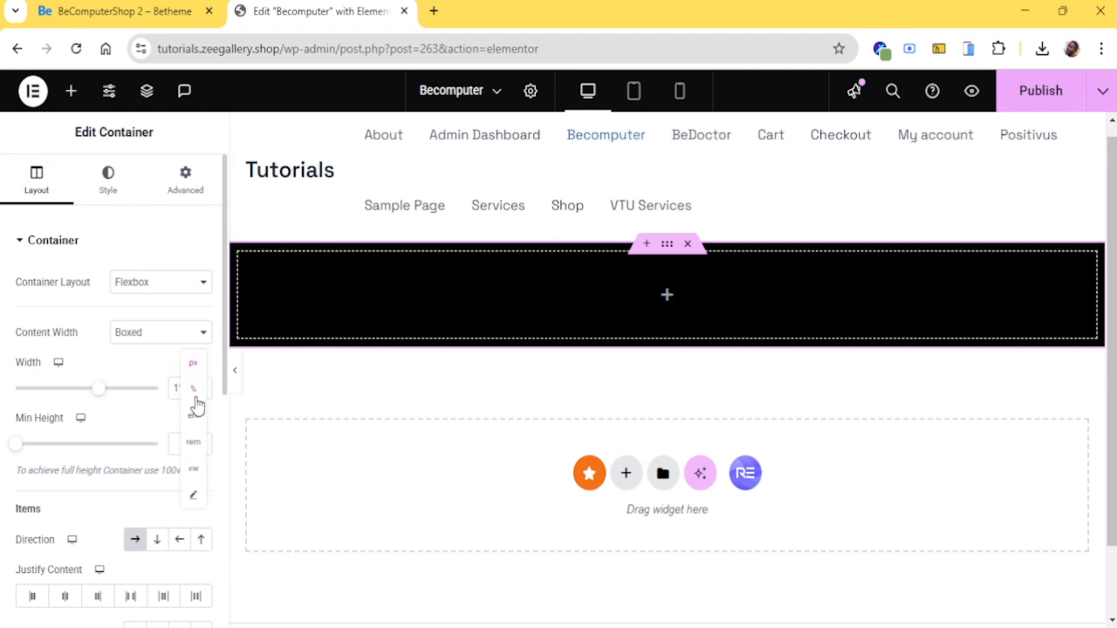
{"action": "left_click", "coordinate": [196, 395]}
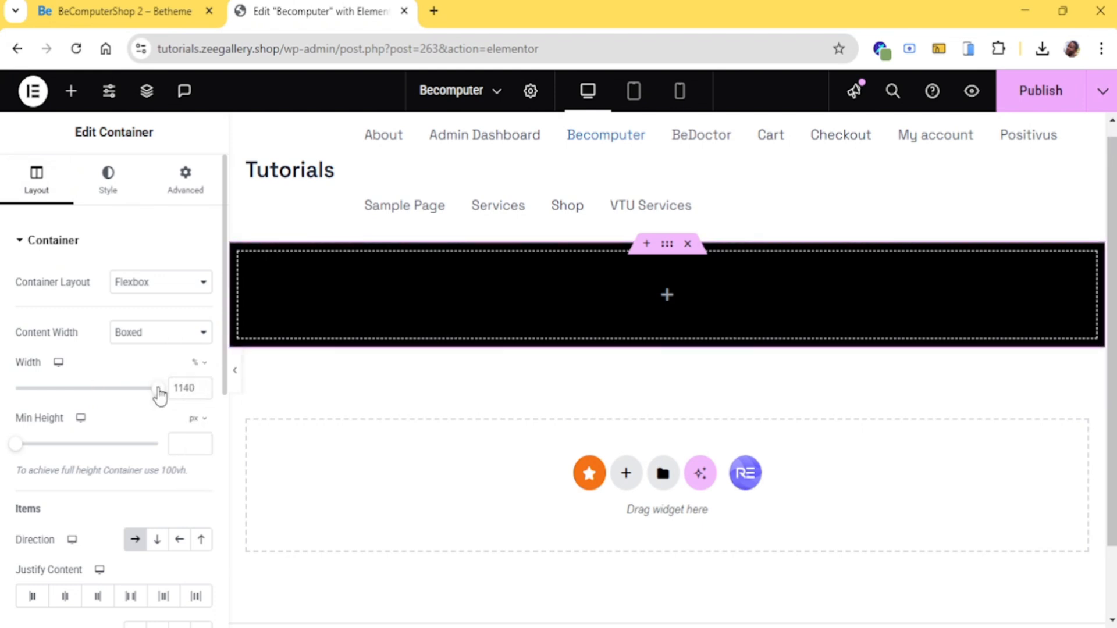
{"action": "left_click_drag", "start_coordinate": [157, 392], "coordinate": [189, 388]}
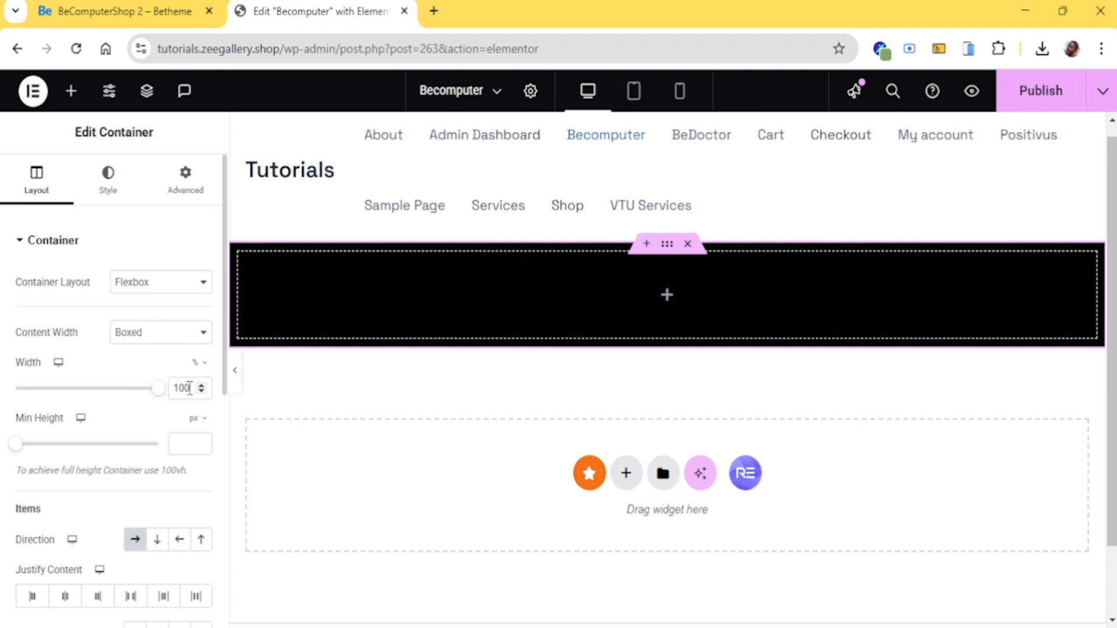
{"action": "left_click", "coordinate": [198, 420]}
{"action": "left_click", "coordinate": [195, 499]}
{"action": "left_click_drag", "start_coordinate": [20, 451], "coordinate": [180, 444]}
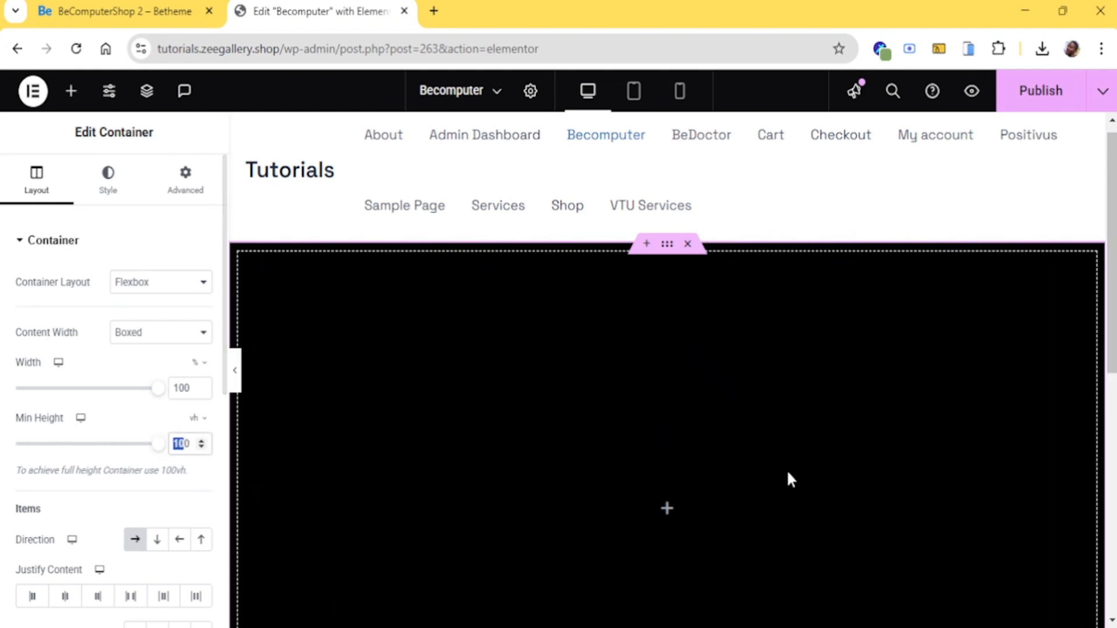
{"action": "scroll", "coordinate": [779, 488], "scroll_direction": "up", "scroll_amount": 5}
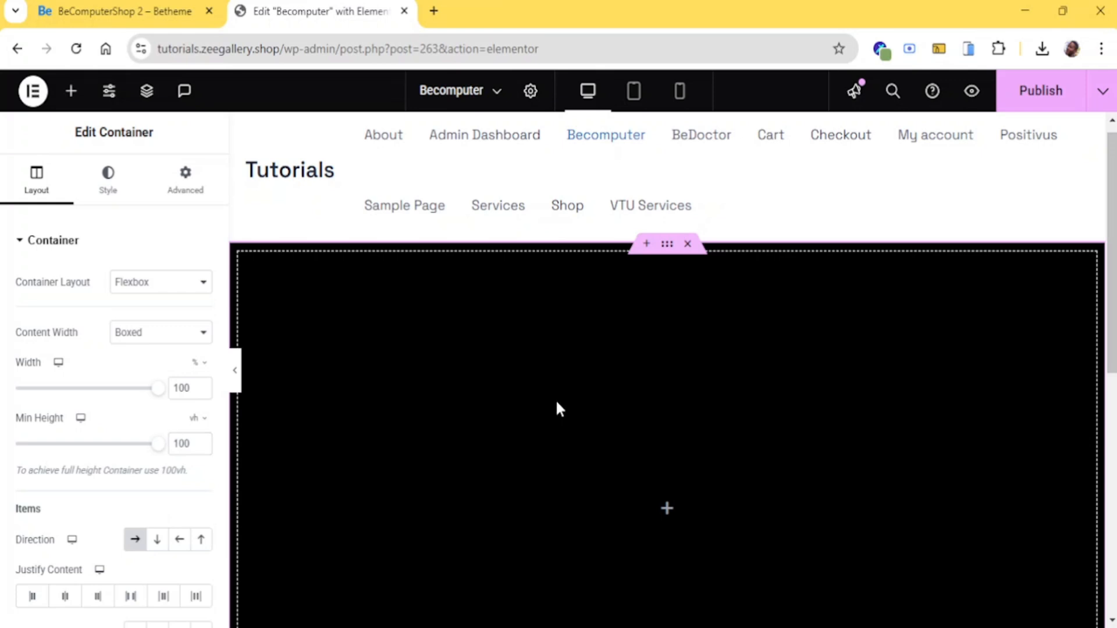
Place a nested container inside the black full-height container
{"action": "left_click", "coordinate": [667, 511]}
{"action": "left_click_drag", "start_coordinate": [65, 403], "coordinate": [674, 451]}
{"action": "left_click_drag", "start_coordinate": [546, 404], "coordinate": [546, 405]}
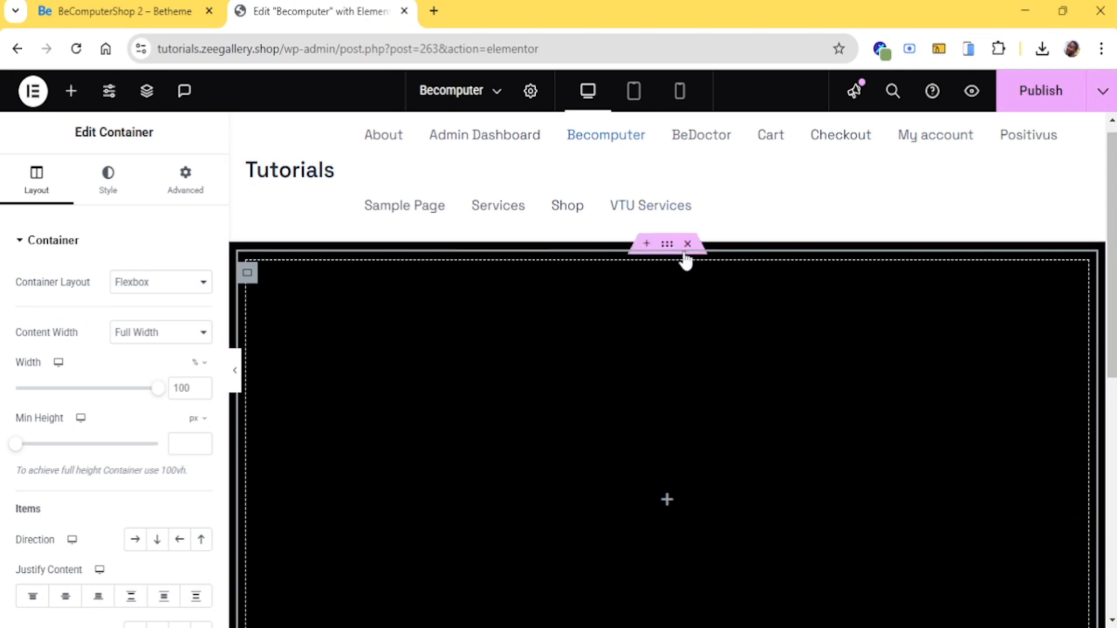
Set the outer container's padding to 1 em on the top, right, bottom and left
{"action": "left_click", "coordinate": [145, 92]}
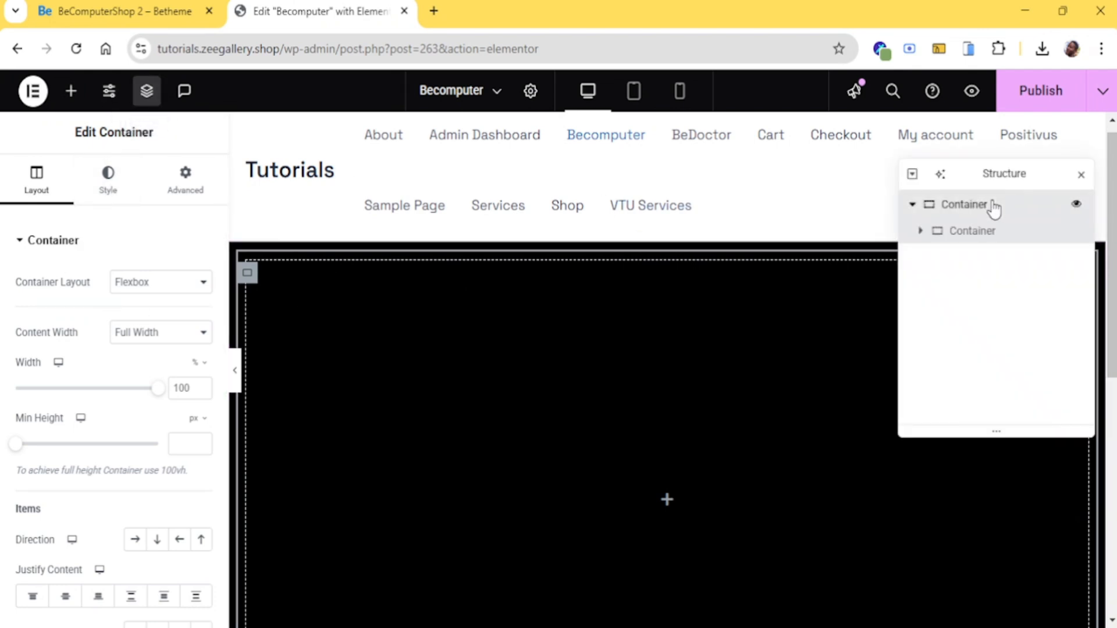
{"action": "left_click", "coordinate": [966, 205]}
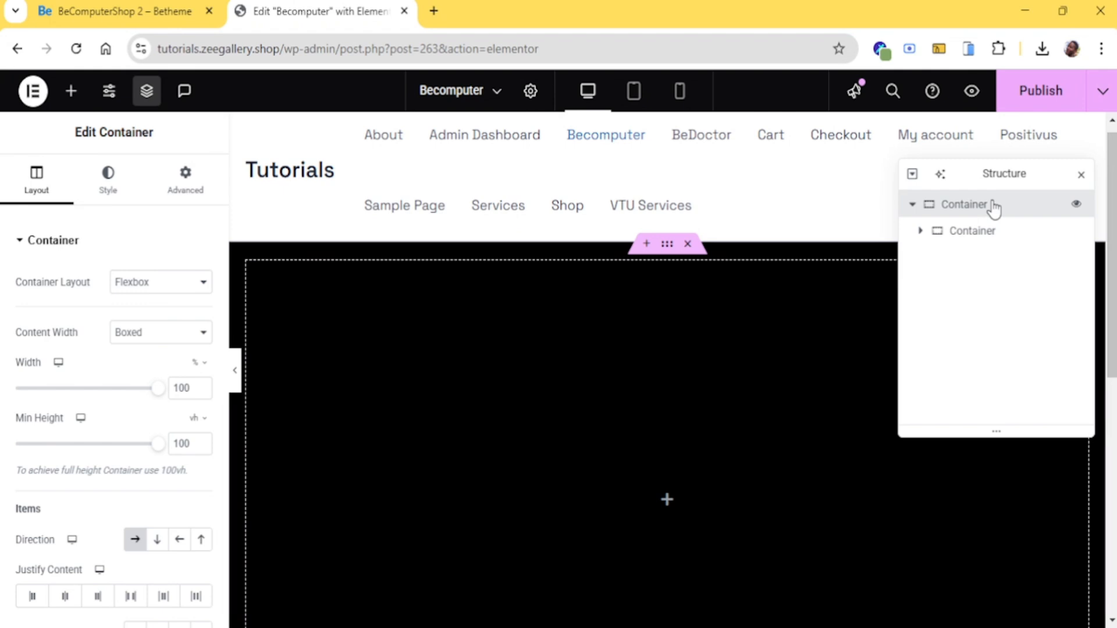
{"action": "left_click", "coordinate": [175, 192]}
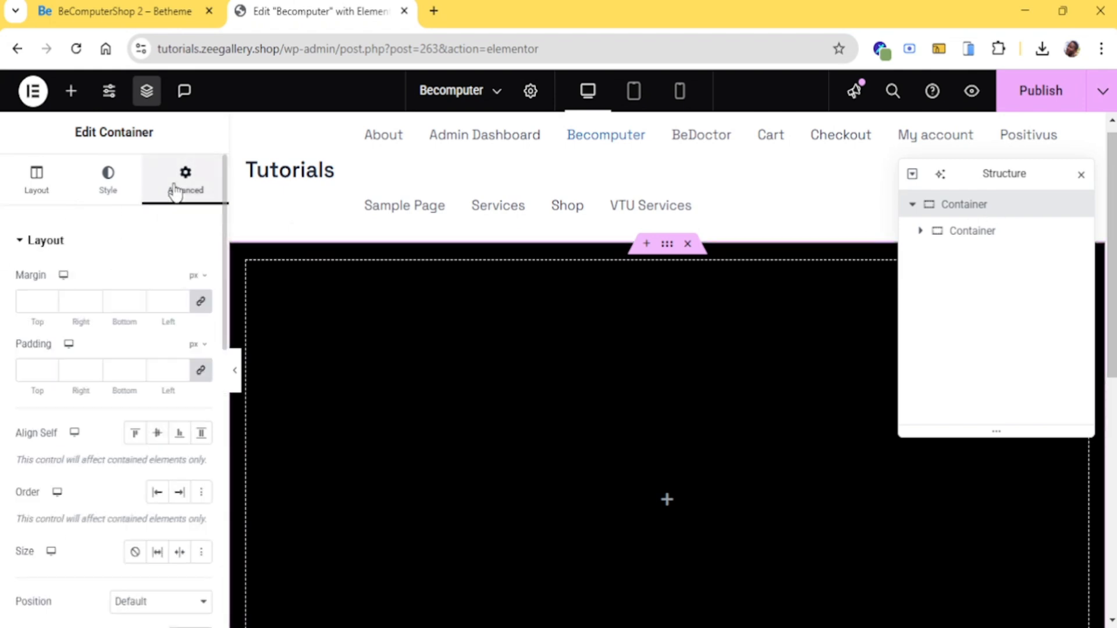
{"action": "left_click", "coordinate": [201, 370]}
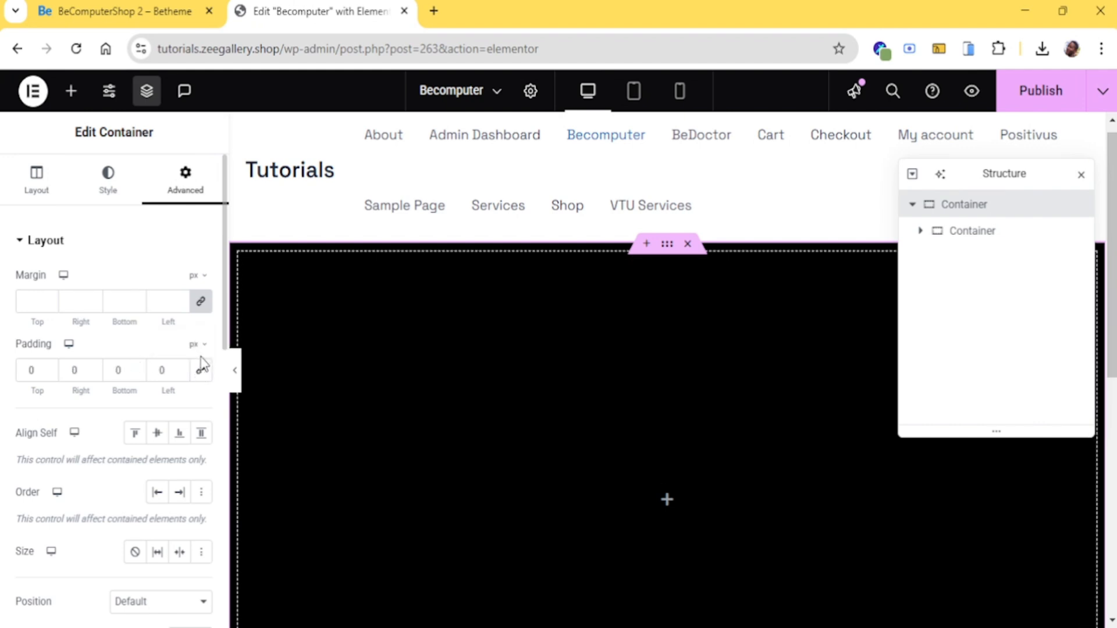
{"action": "left_click", "coordinate": [198, 345]}
{"action": "left_click", "coordinate": [198, 402]}
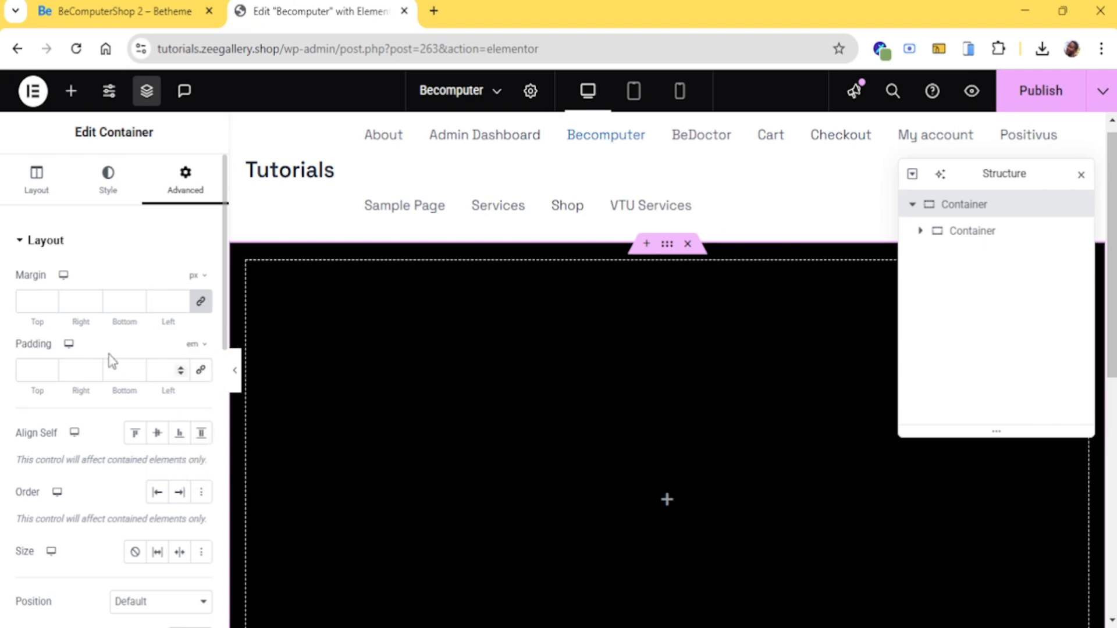
{"action": "left_click", "coordinate": [50, 369]}
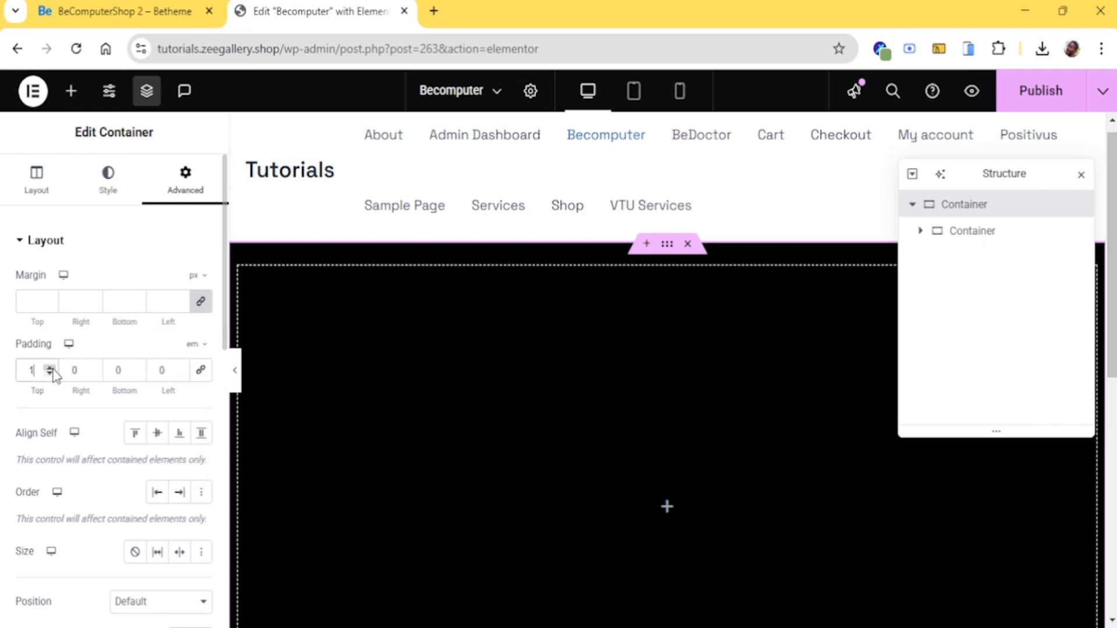
{"action": "left_click", "coordinate": [93, 369]}
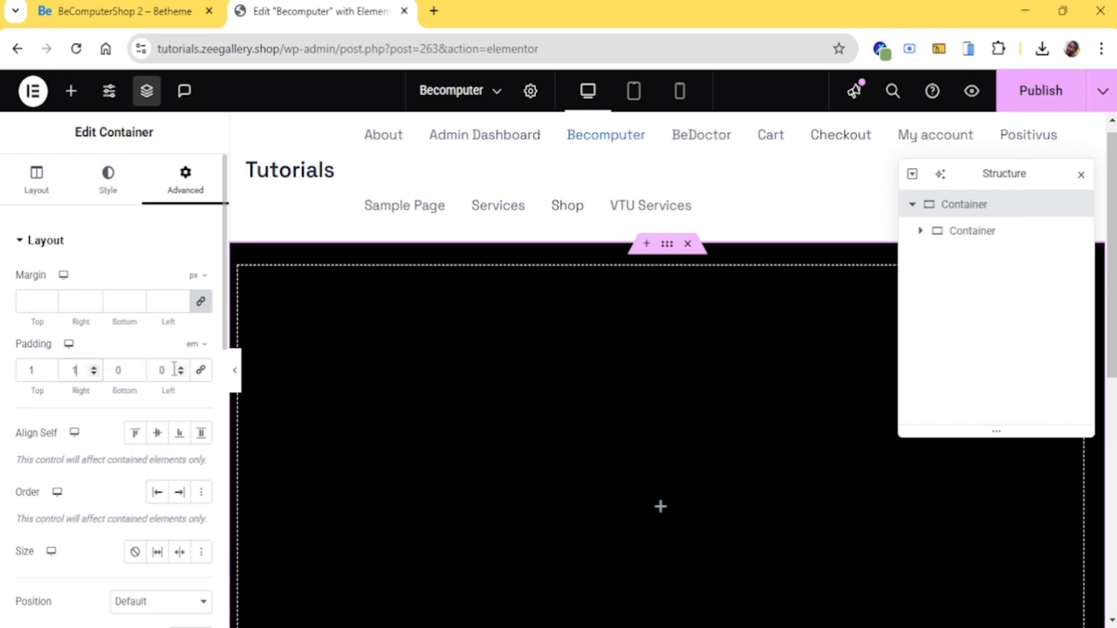
{"action": "left_click", "coordinate": [138, 368]}
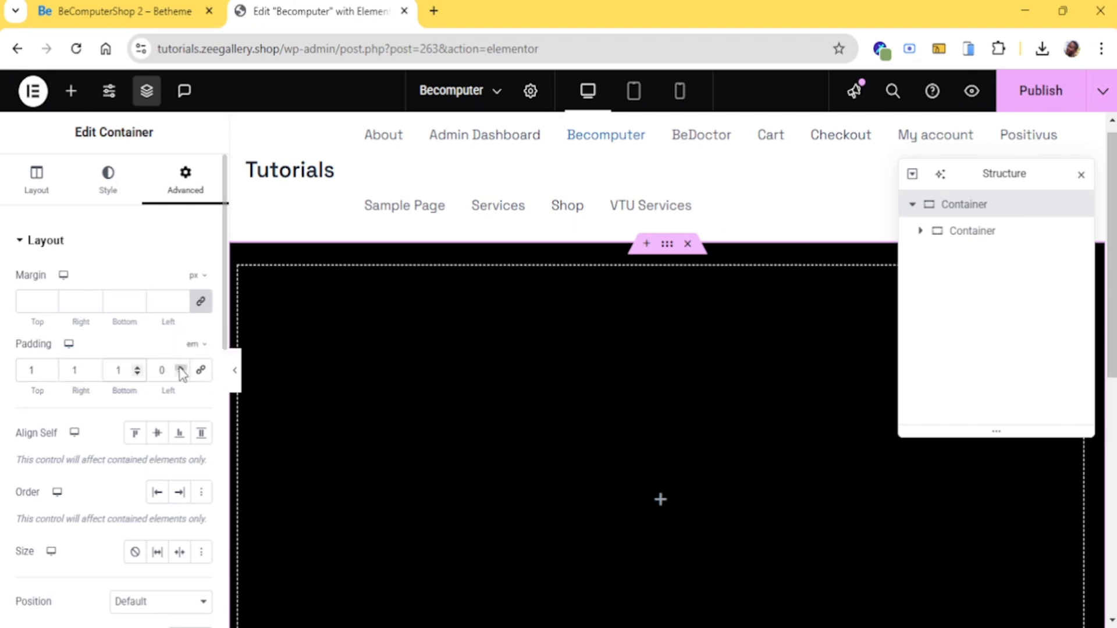
{"action": "left_click", "coordinate": [181, 367]}
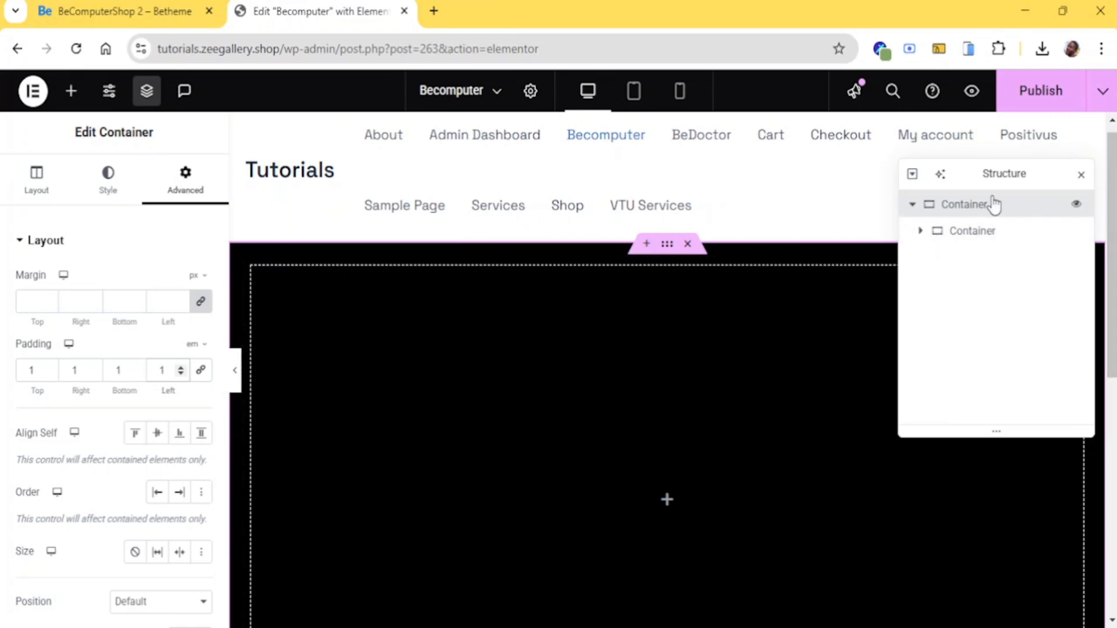
Give the nested container a classic background in white, #FFFFFF
{"action": "left_click", "coordinate": [978, 240]}
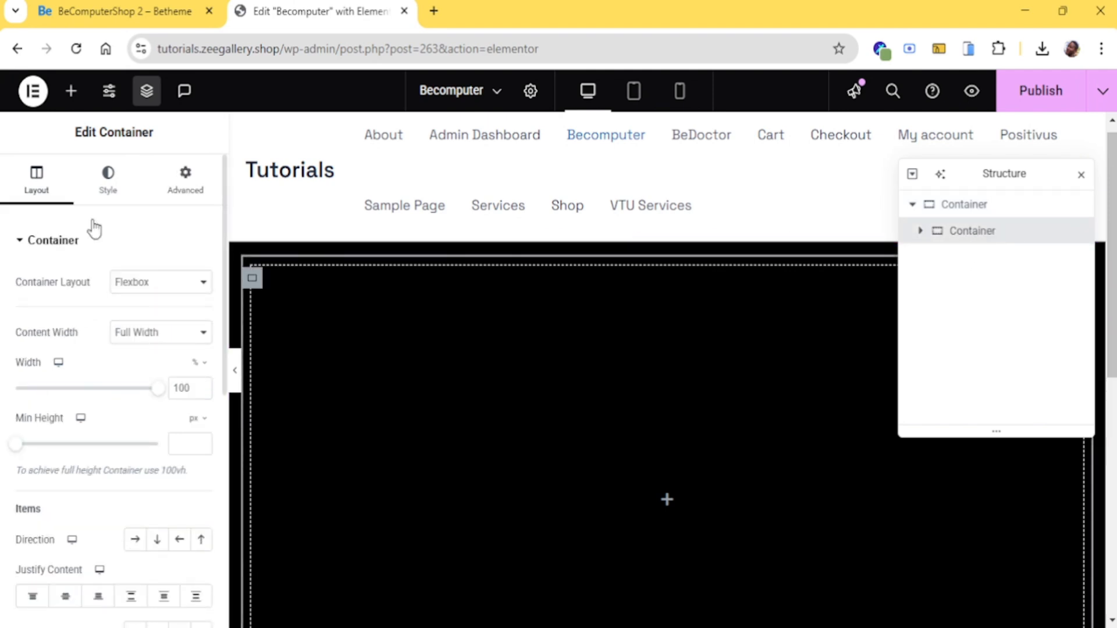
{"action": "left_click", "coordinate": [107, 178]}
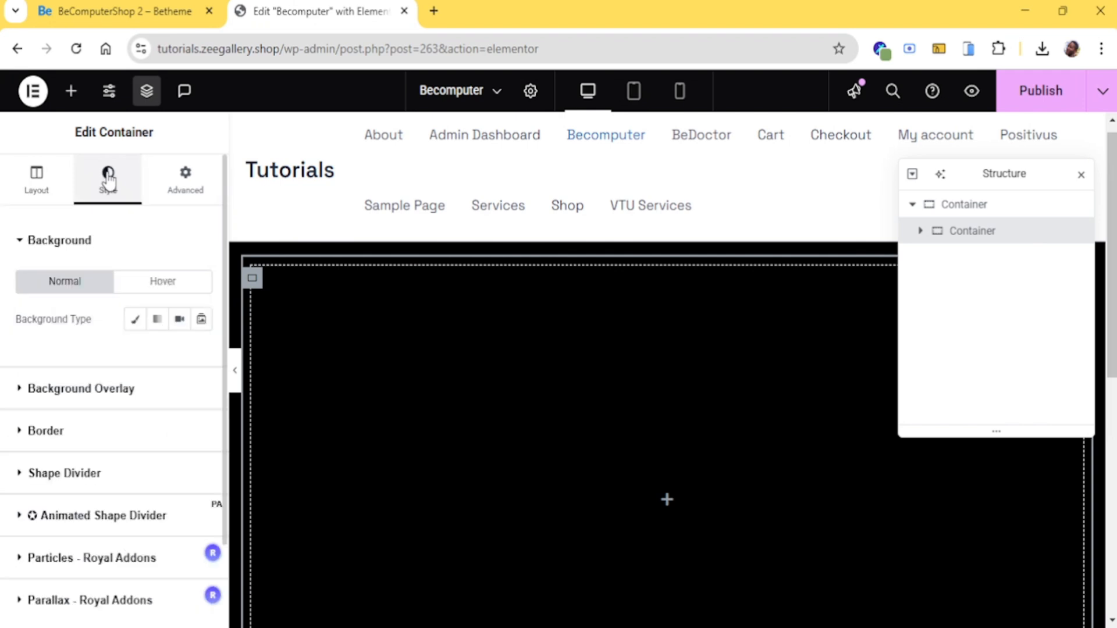
{"action": "left_click", "coordinate": [136, 320]}
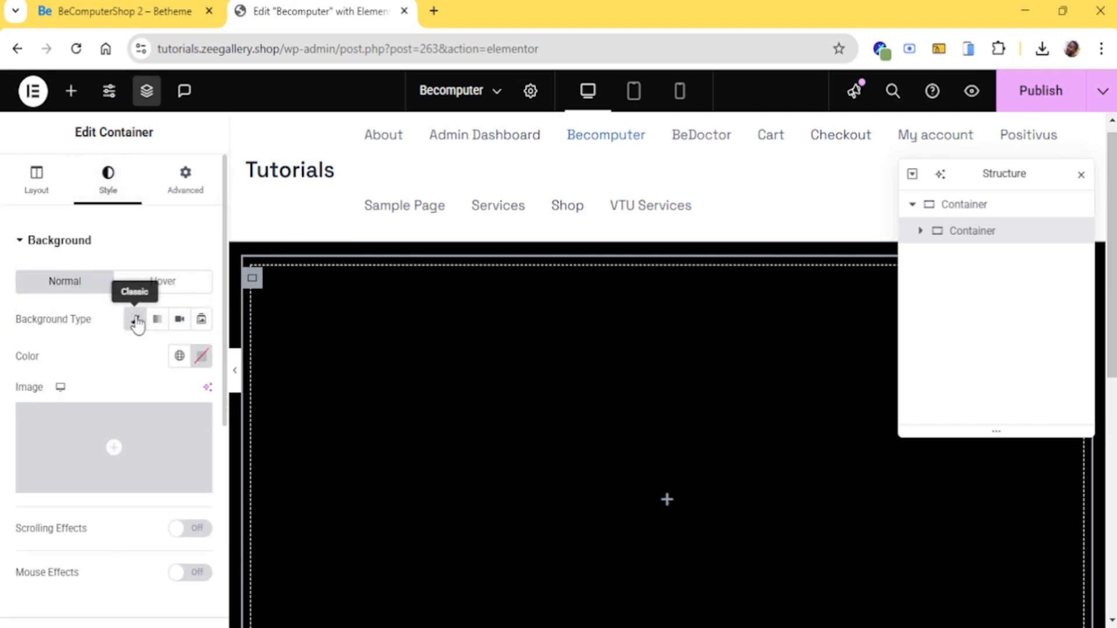
{"action": "left_click", "coordinate": [202, 357]}
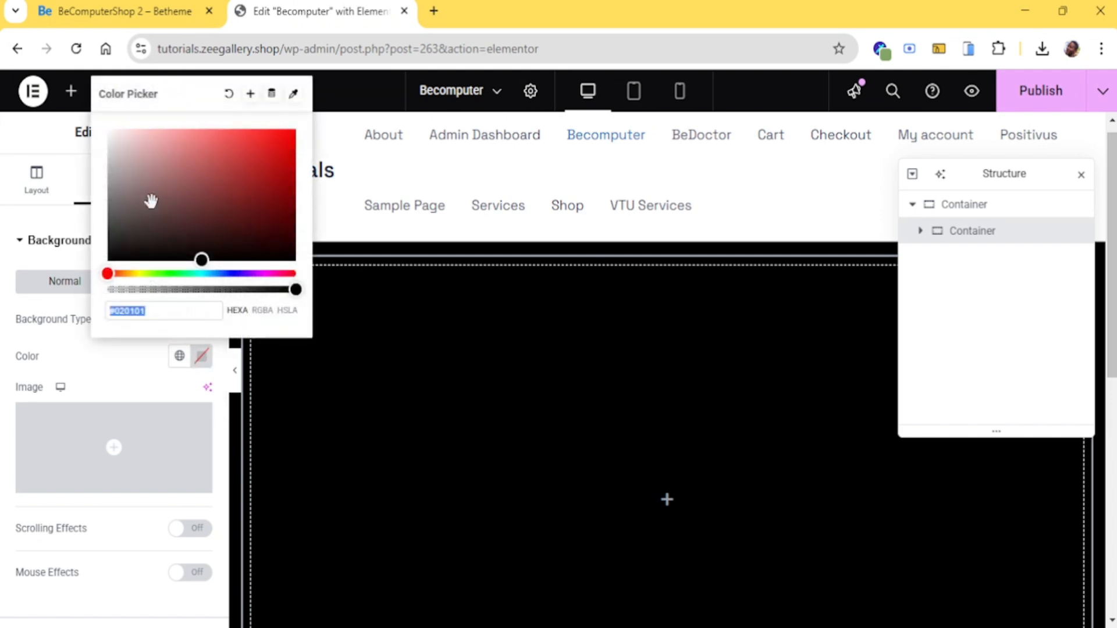
{"action": "left_click_drag", "start_coordinate": [150, 201], "coordinate": [107, 129]}
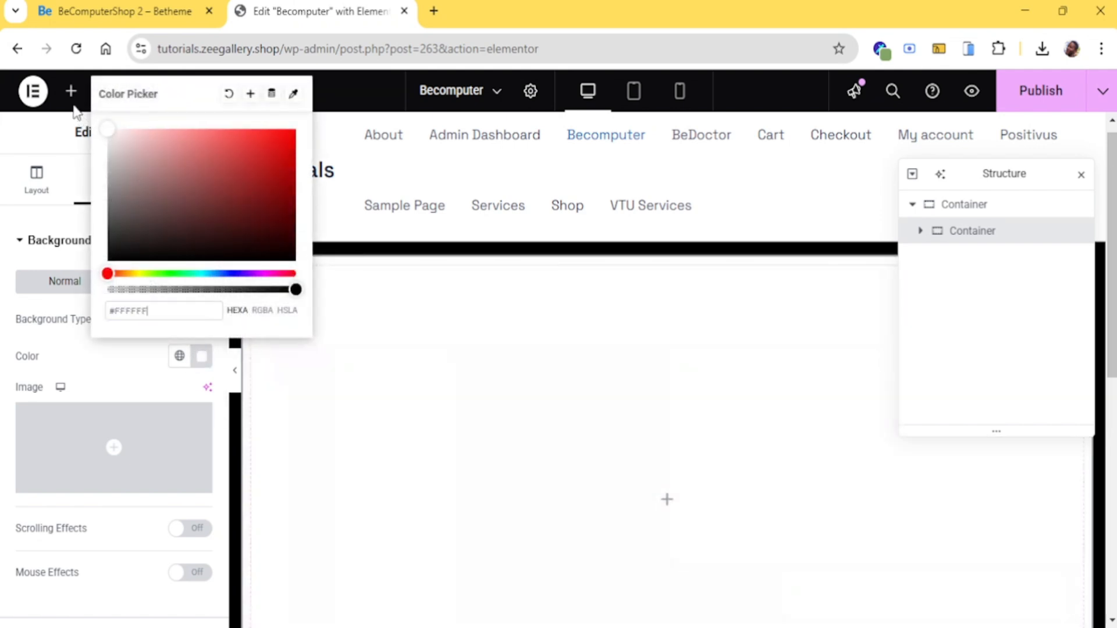
{"action": "left_click", "coordinate": [484, 334]}
Check the BeComputerShop 2 reference hero and round all corners of the nested container with a 35 px border radius
{"action": "left_click", "coordinate": [154, 11]}
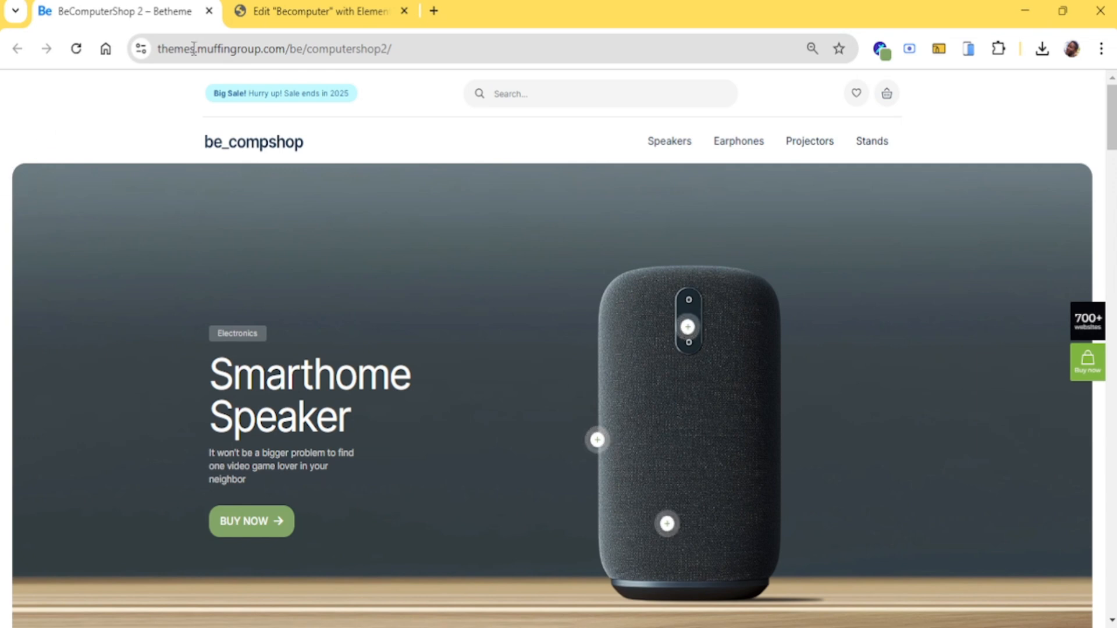
{"action": "left_click", "coordinate": [286, 6]}
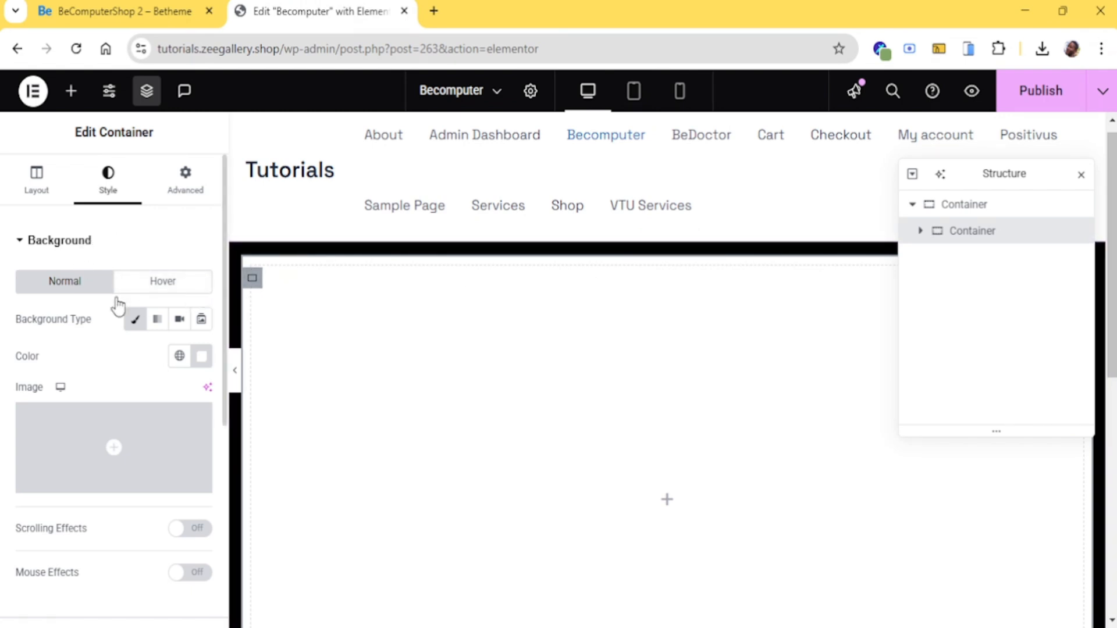
{"action": "scroll", "coordinate": [126, 401], "scroll_direction": "down", "scroll_amount": 5}
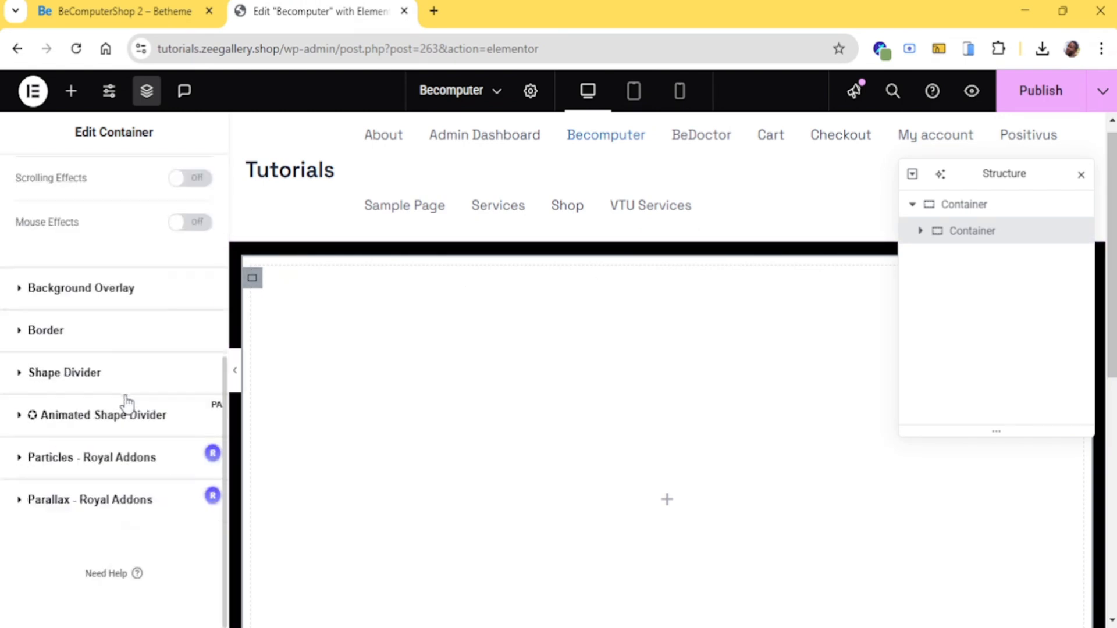
{"action": "left_click", "coordinate": [117, 342]}
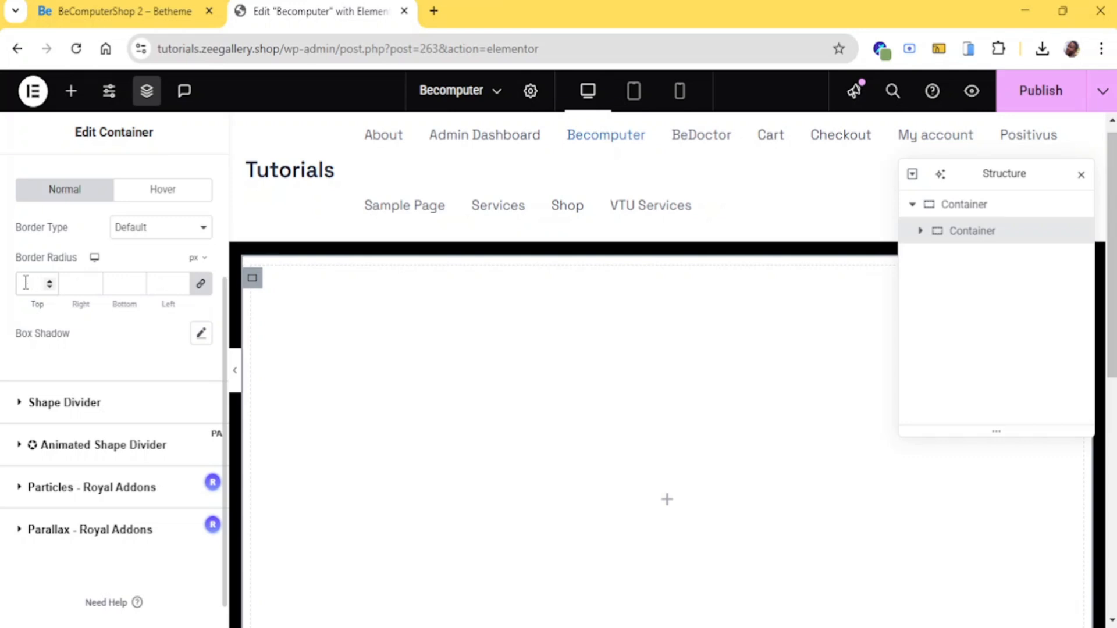
{"action": "type", "text": "5"}
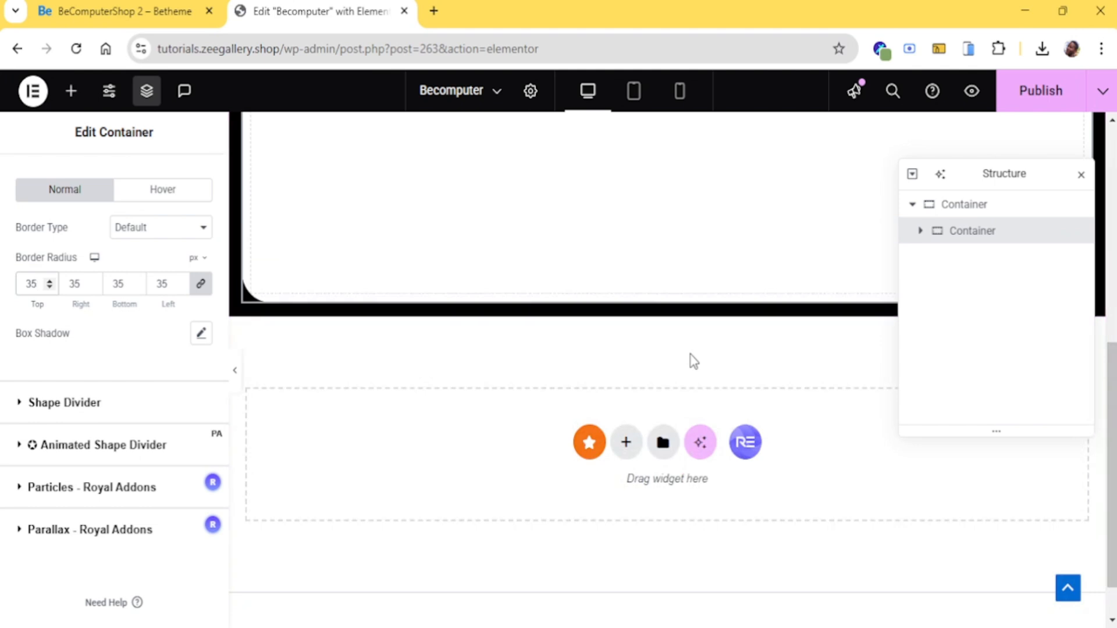
{"action": "scroll", "coordinate": [692, 361], "scroll_direction": "up", "scroll_amount": 5}
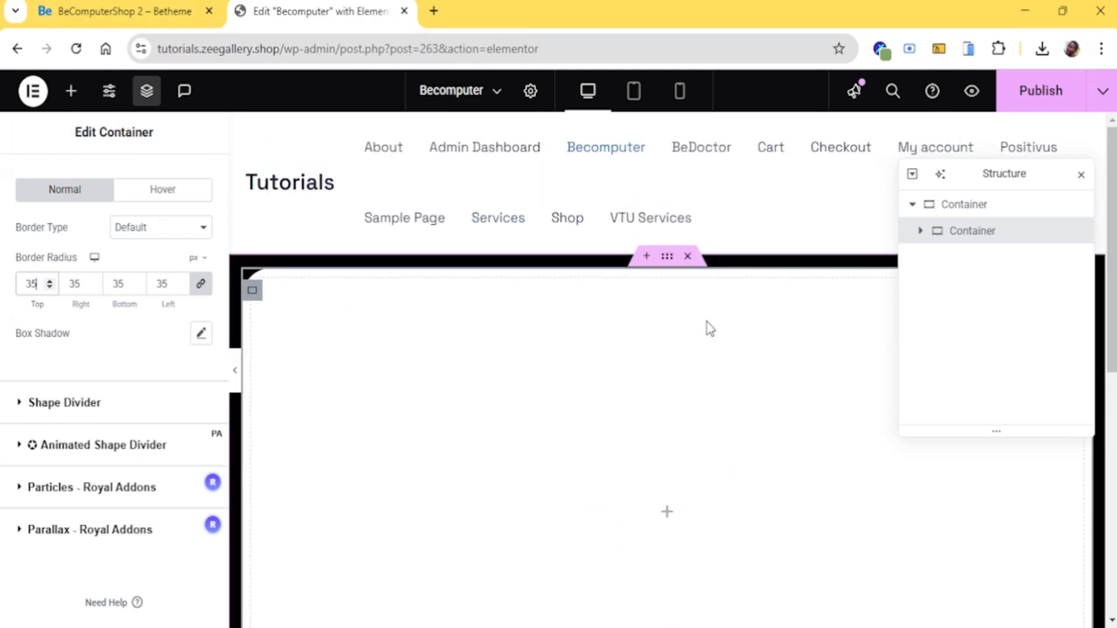
Clear the outer container's black background colour and set it to white, #FFFFFF
{"action": "left_click", "coordinate": [667, 256]}
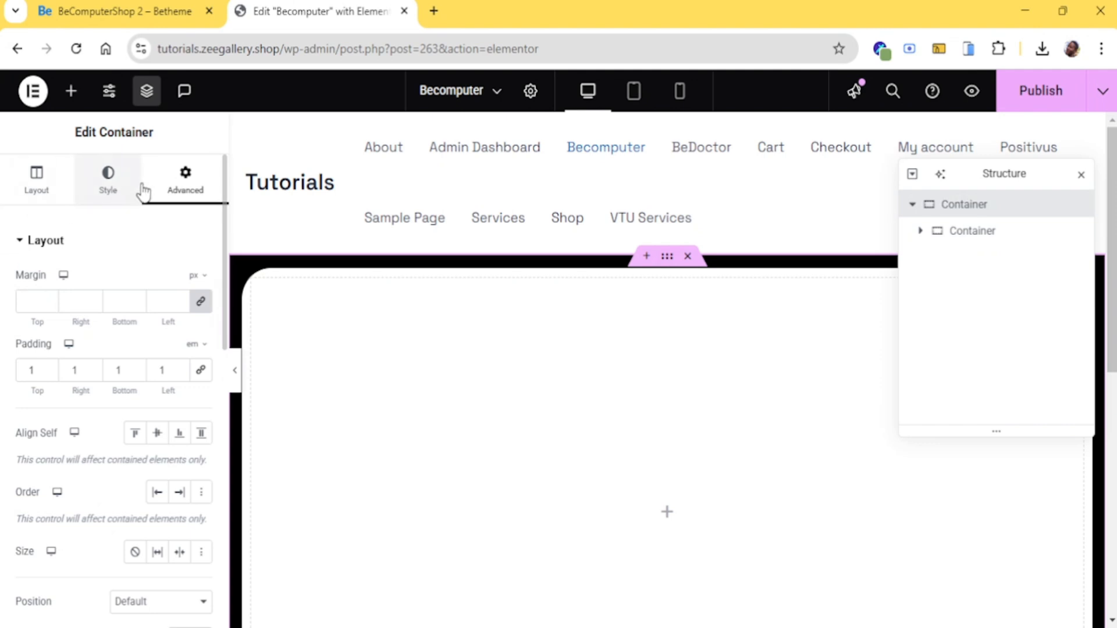
{"action": "left_click", "coordinate": [108, 181]}
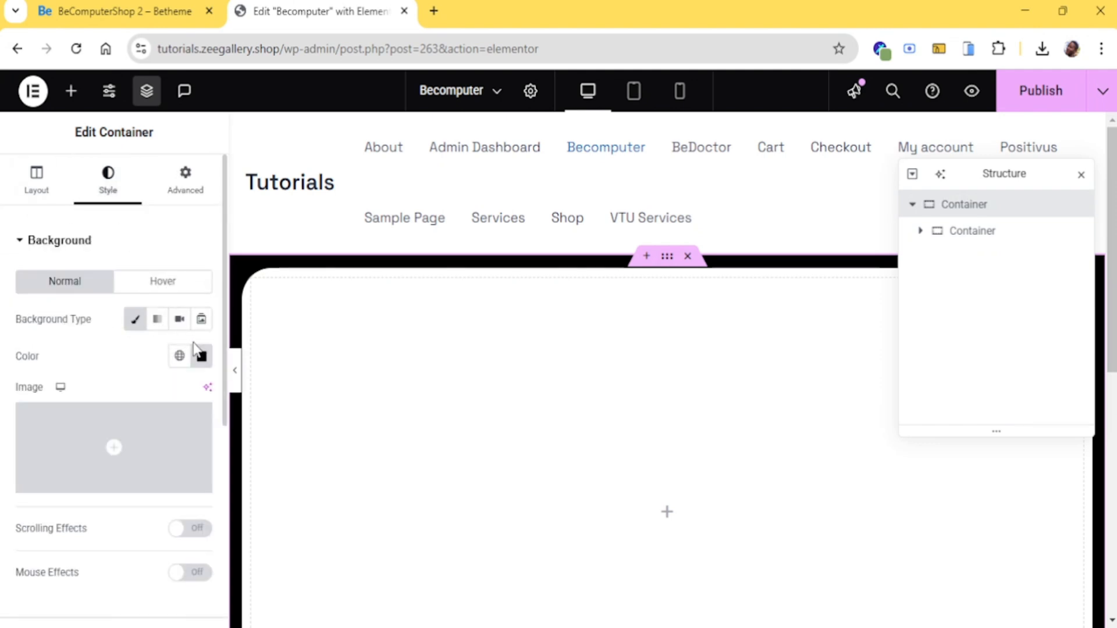
{"action": "left_click", "coordinate": [201, 355]}
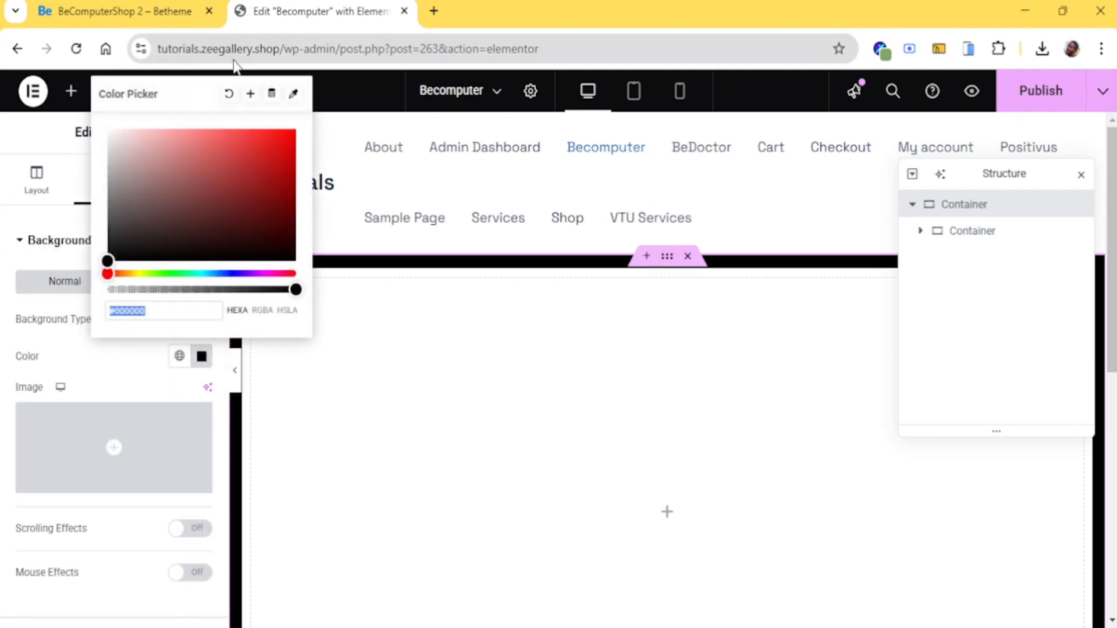
{"action": "left_click", "coordinate": [230, 95]}
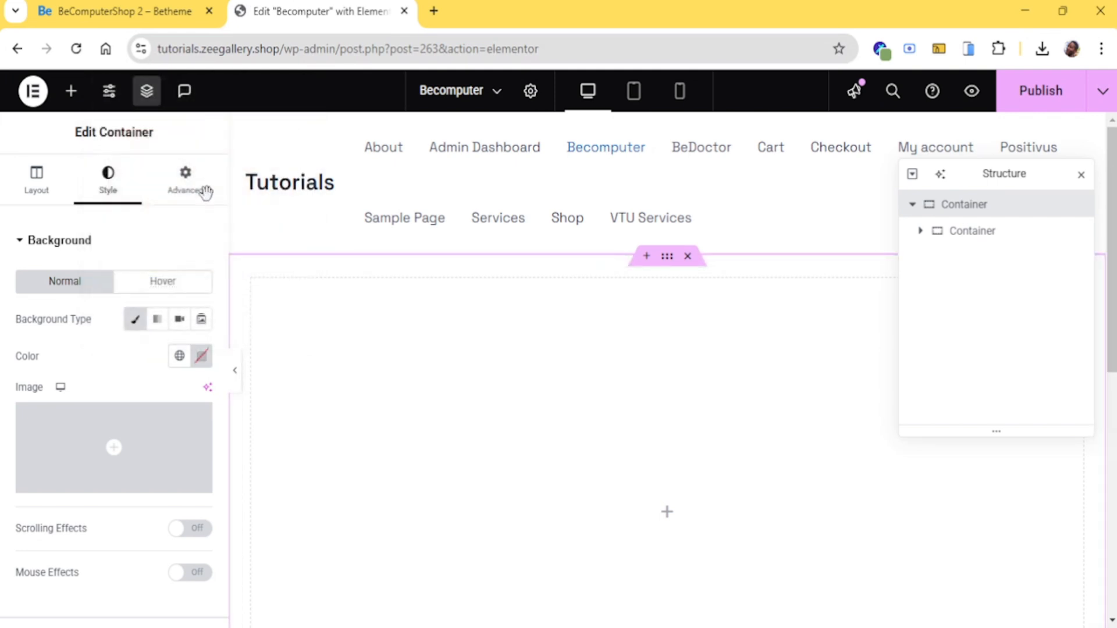
{"action": "left_click", "coordinate": [200, 361]}
{"action": "left_click_drag", "start_coordinate": [114, 169], "coordinate": [64, 72]}
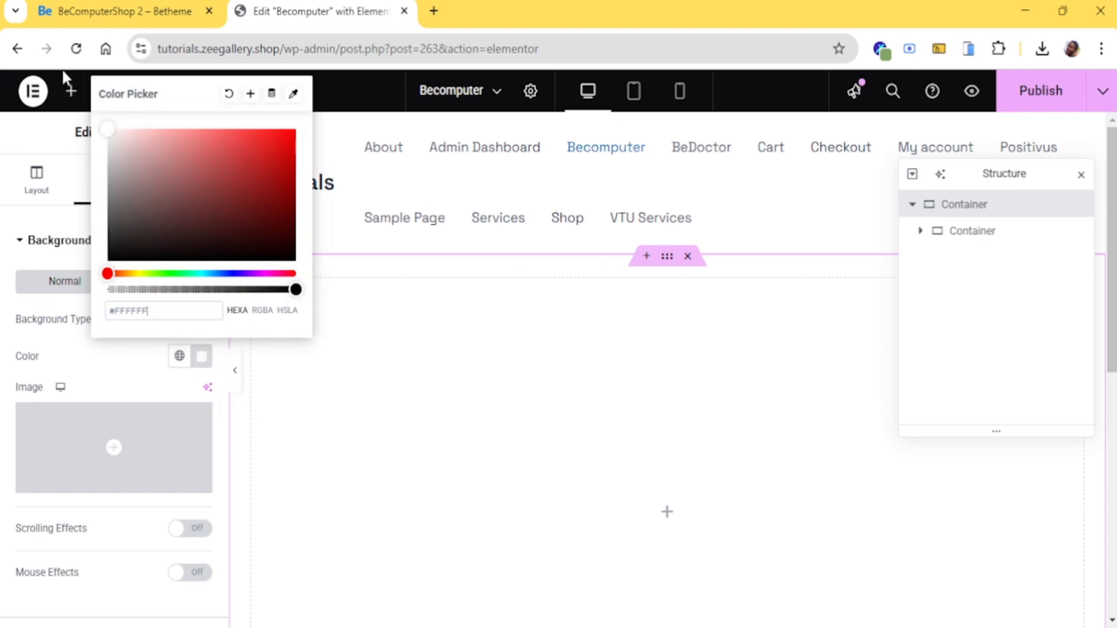
{"action": "left_click", "coordinate": [123, 357]}
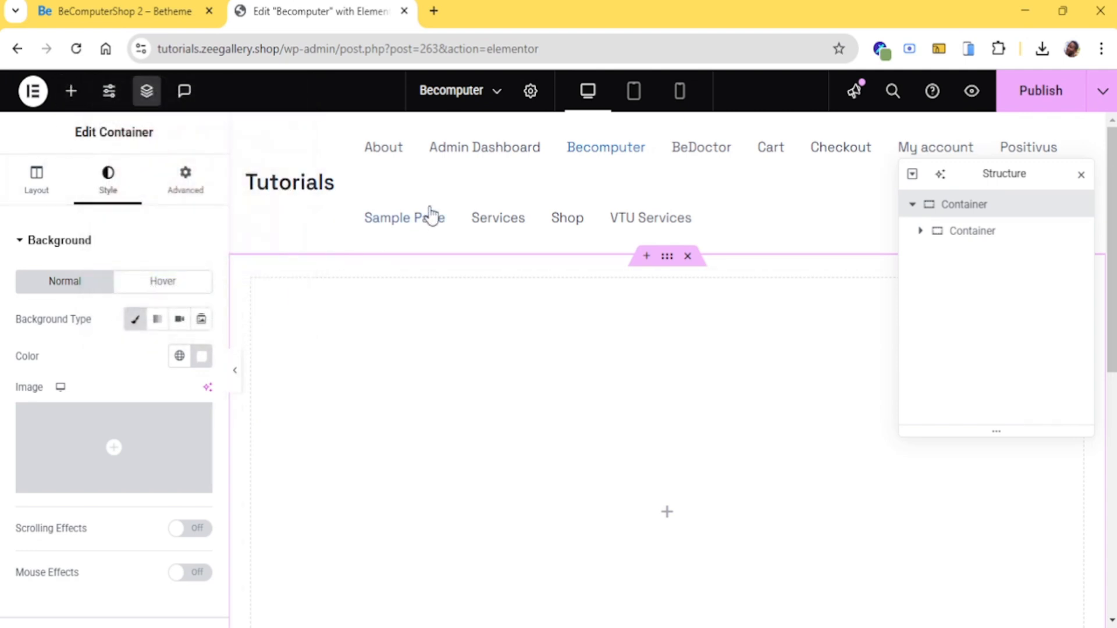
Upload computershop2-home-bg1.webp and computershop2-home-pic1.webp to the media library while choosing the nested container's background image
{"action": "left_click", "coordinate": [1016, 244]}
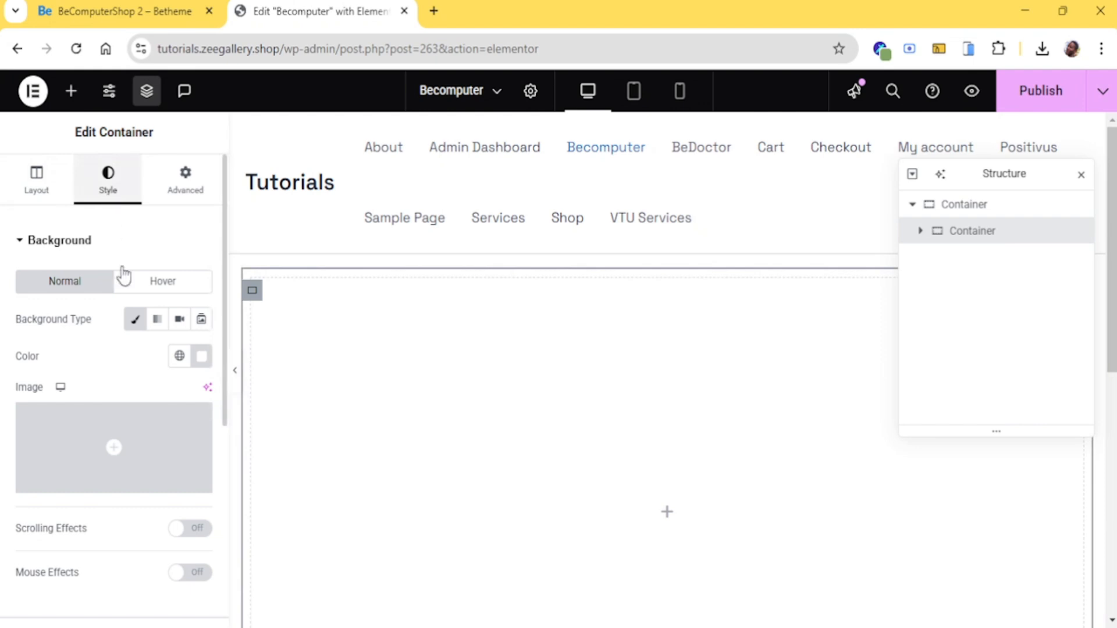
{"action": "scroll", "coordinate": [145, 326], "scroll_direction": "down", "scroll_amount": 2}
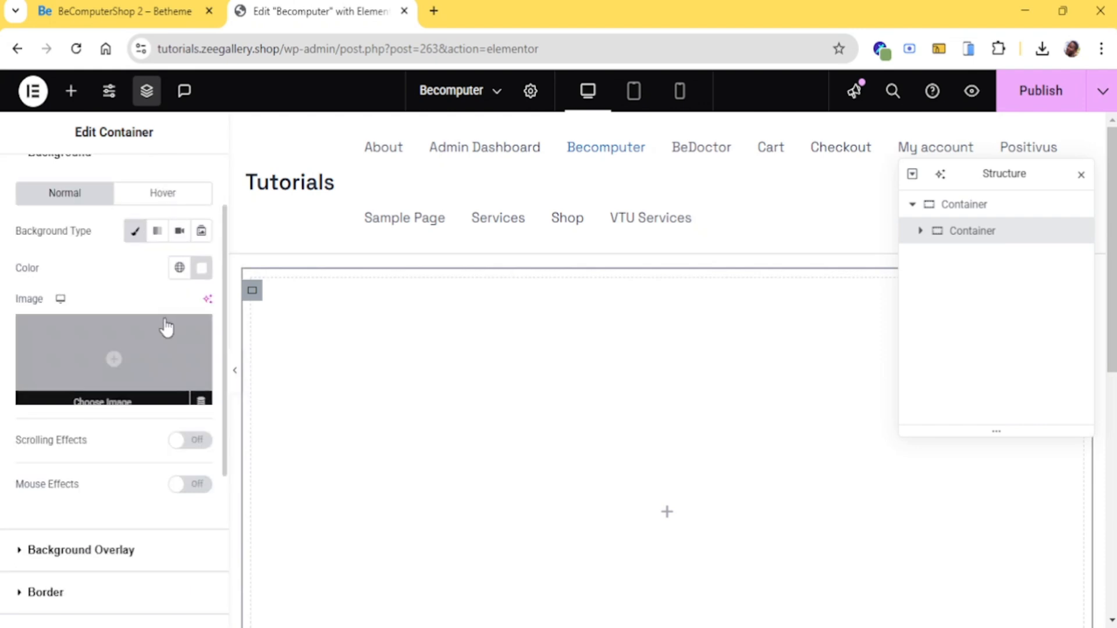
{"action": "left_click", "coordinate": [127, 363]}
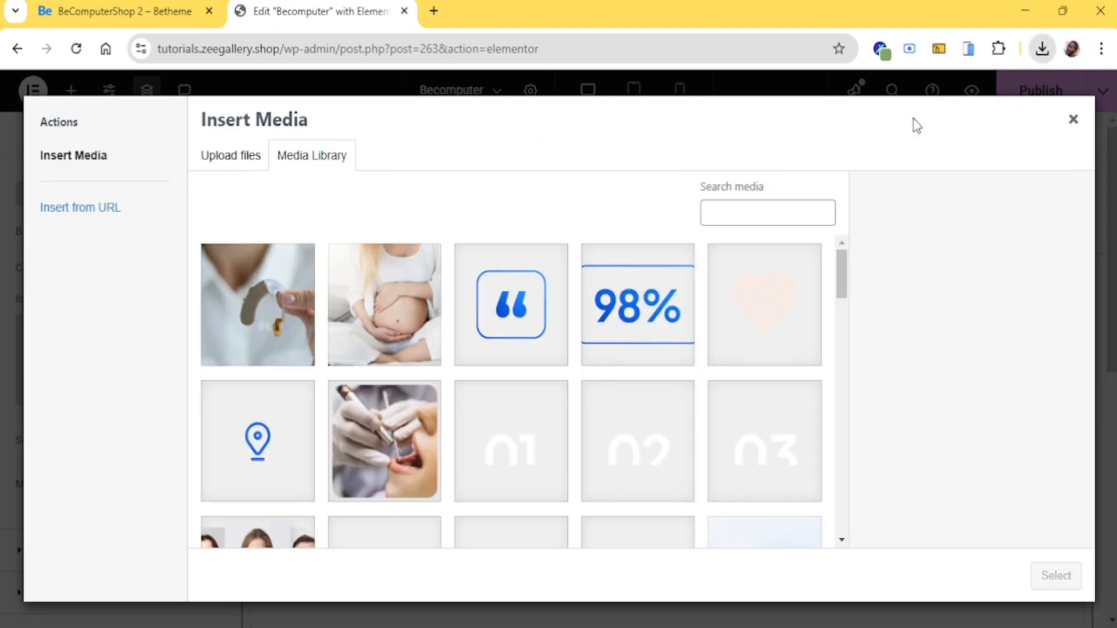
{"action": "left_click_drag", "start_coordinate": [875, 143], "coordinate": [805, 187]}
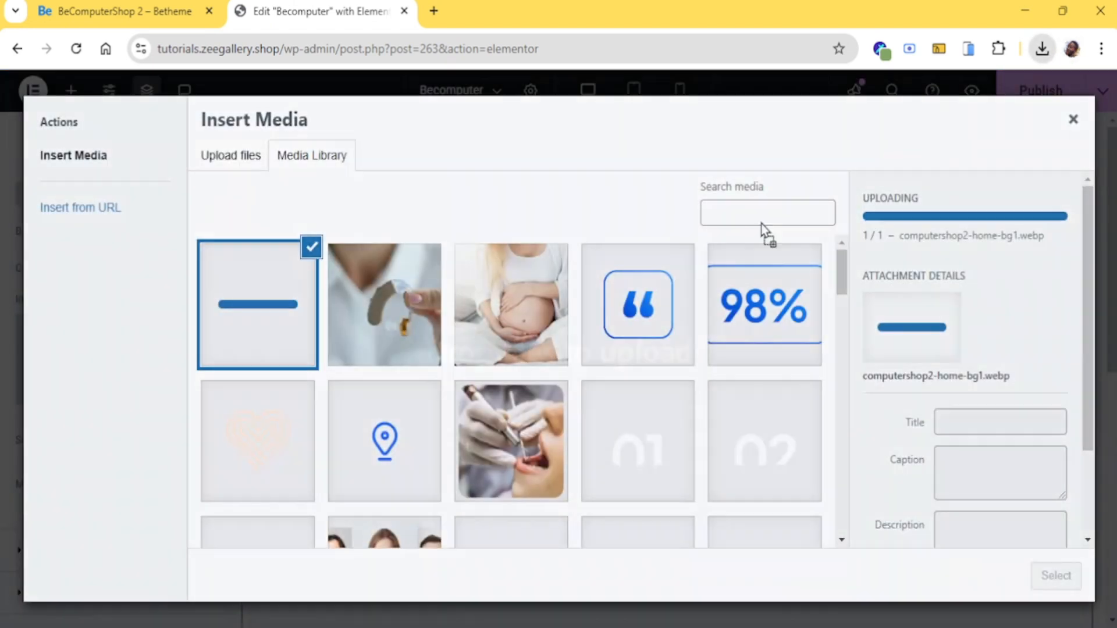
{"action": "left_click_drag", "start_coordinate": [766, 232], "coordinate": [730, 236]}
Compare with the reference hero and set computershop2-home-bg1.webp as the nested container's background image
{"action": "left_click", "coordinate": [117, 8]}
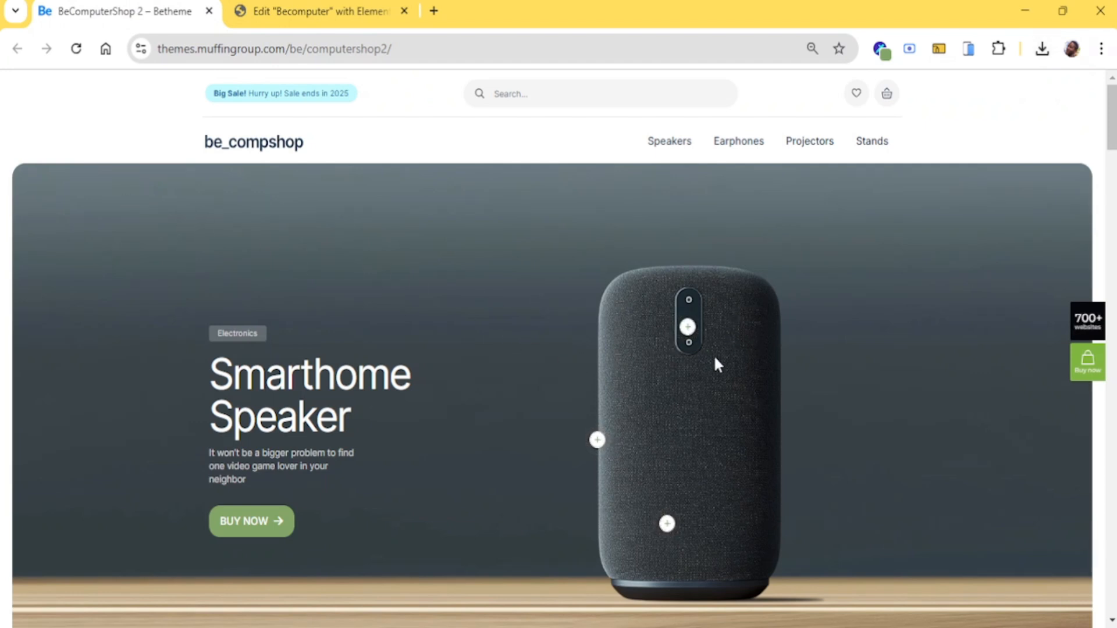
{"action": "left_click", "coordinate": [307, 10]}
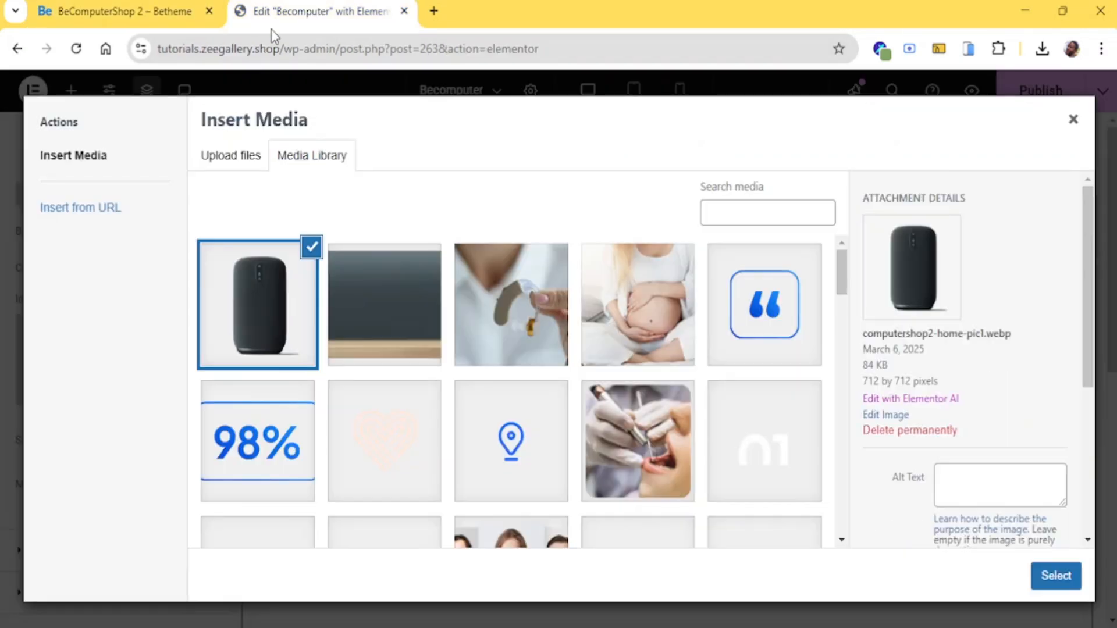
{"action": "left_click", "coordinate": [401, 319]}
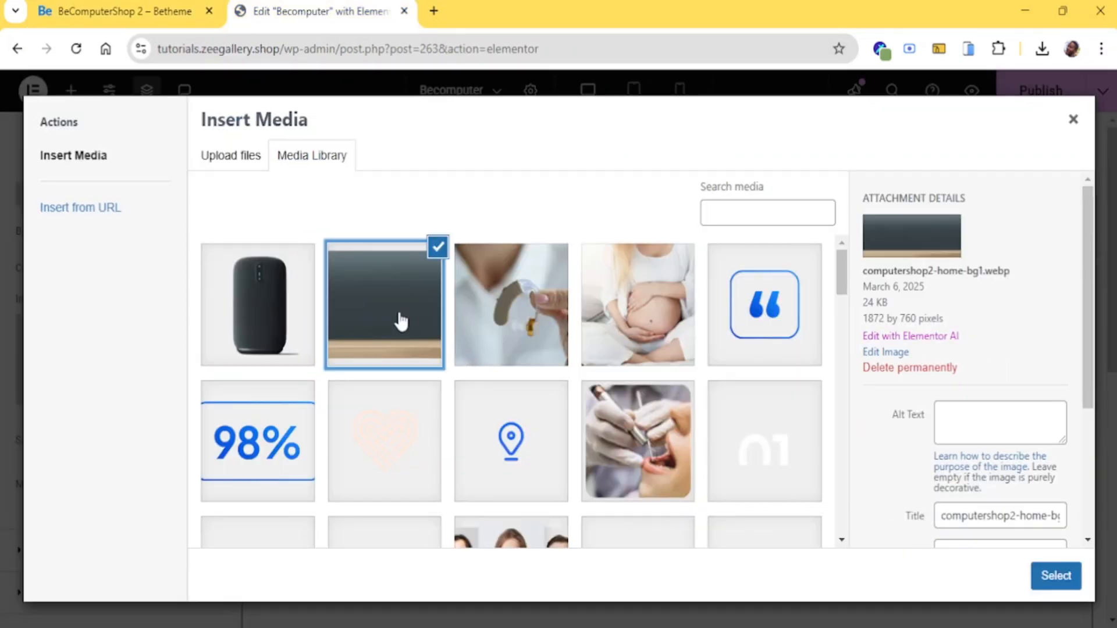
{"action": "left_click", "coordinate": [1043, 563]}
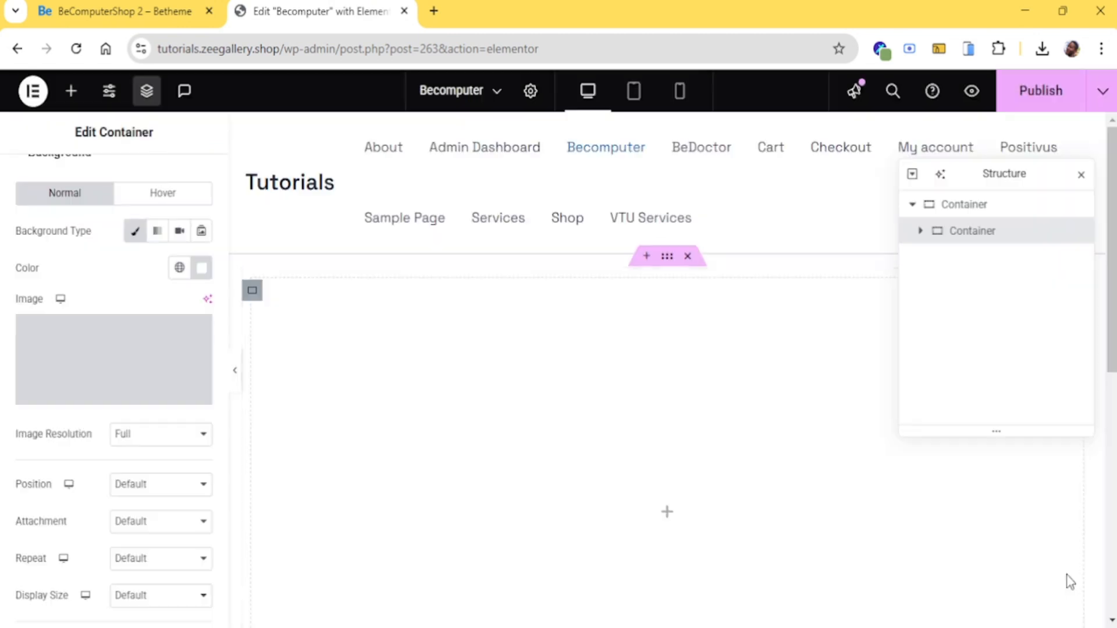
{"action": "scroll", "coordinate": [596, 409], "scroll_direction": "down", "scroll_amount": 7}
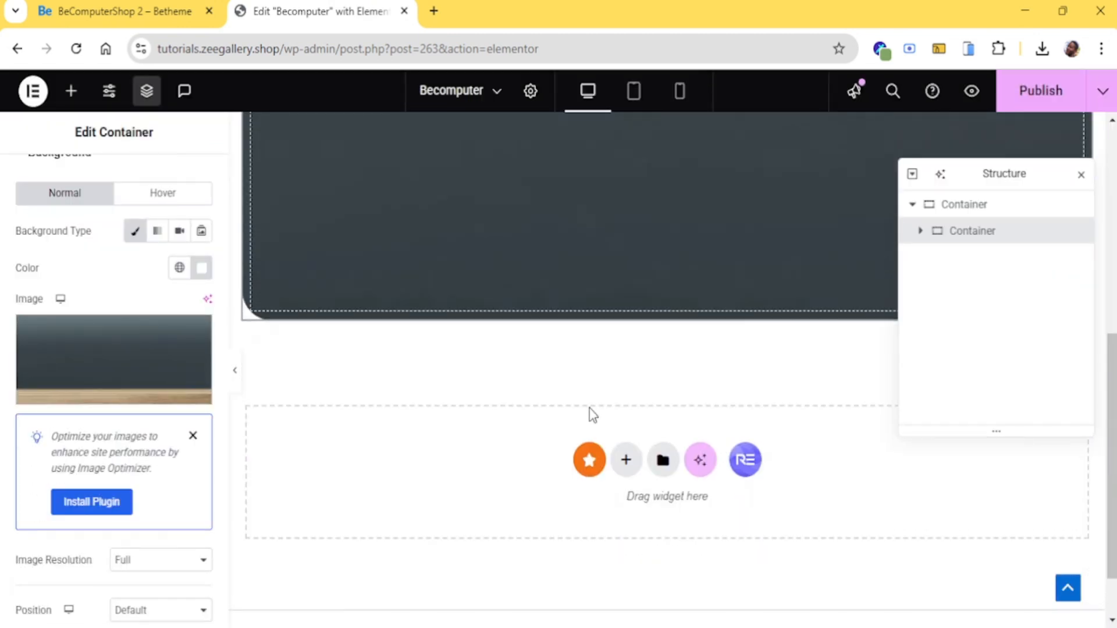
Set the nested container's background image to Center Center position, No-repeat and Cover display size
{"action": "scroll", "coordinate": [591, 414], "scroll_direction": "up", "scroll_amount": 3}
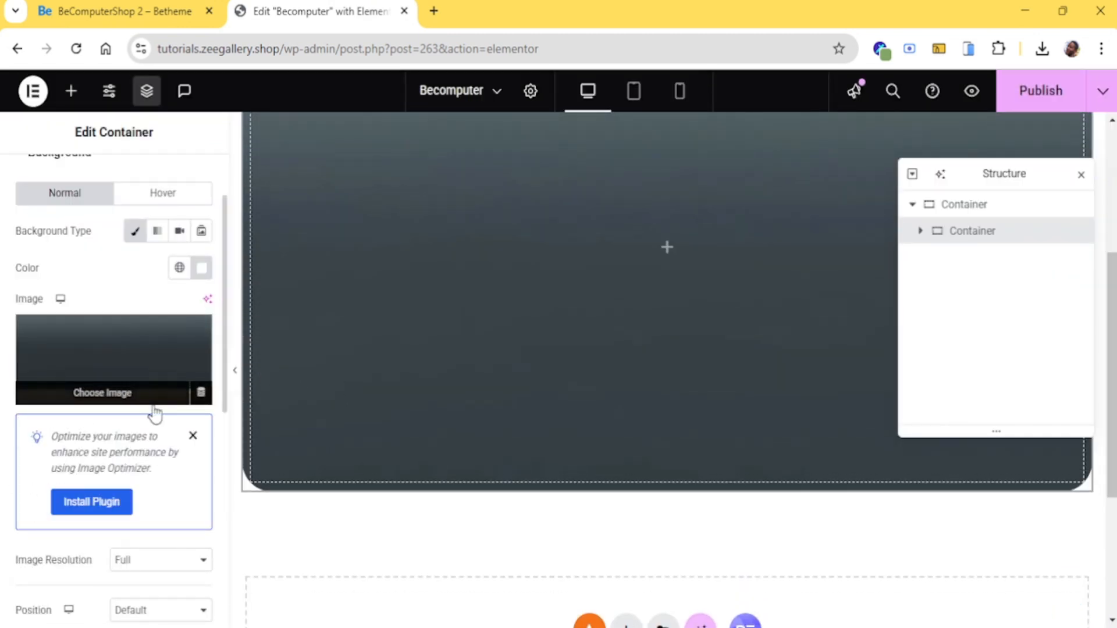
{"action": "scroll", "coordinate": [143, 378], "scroll_direction": "down", "scroll_amount": 4}
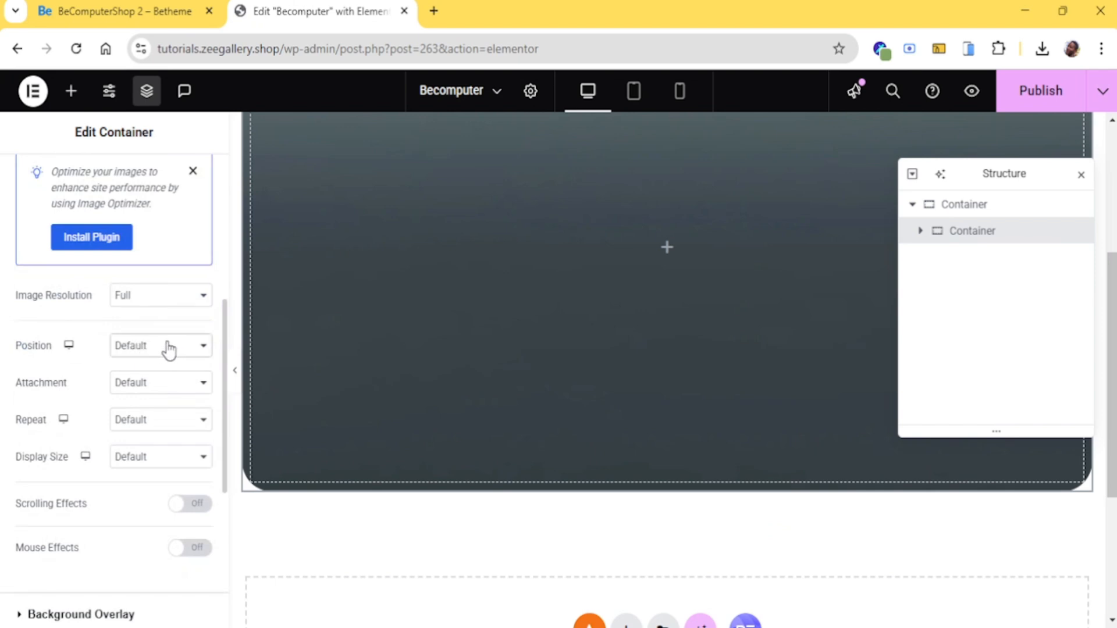
{"action": "left_click", "coordinate": [167, 390]}
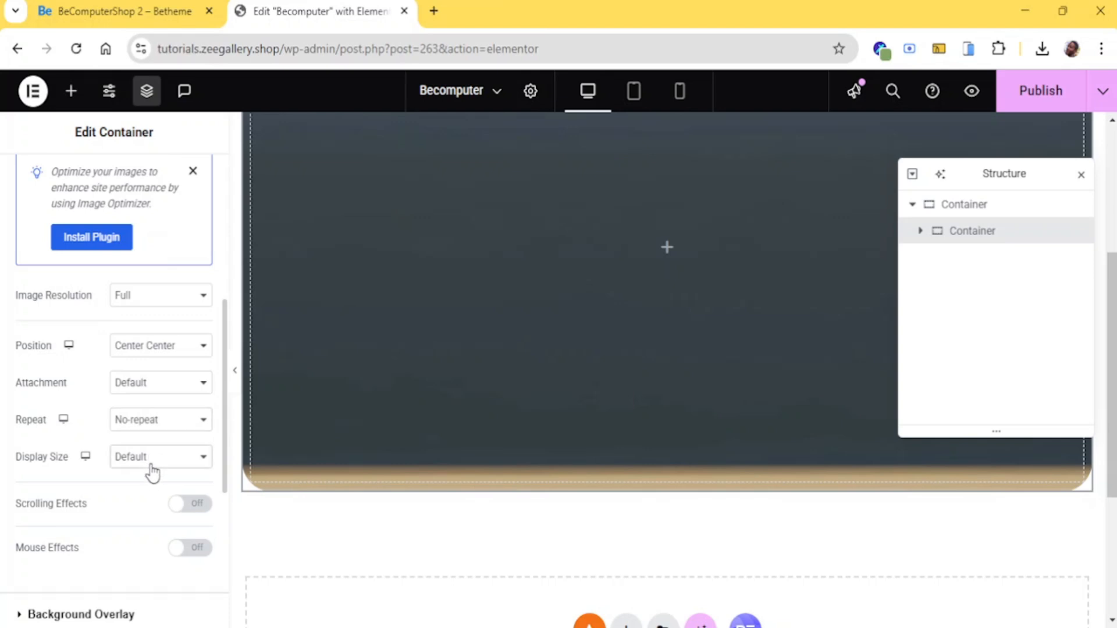
{"action": "left_click", "coordinate": [151, 517]}
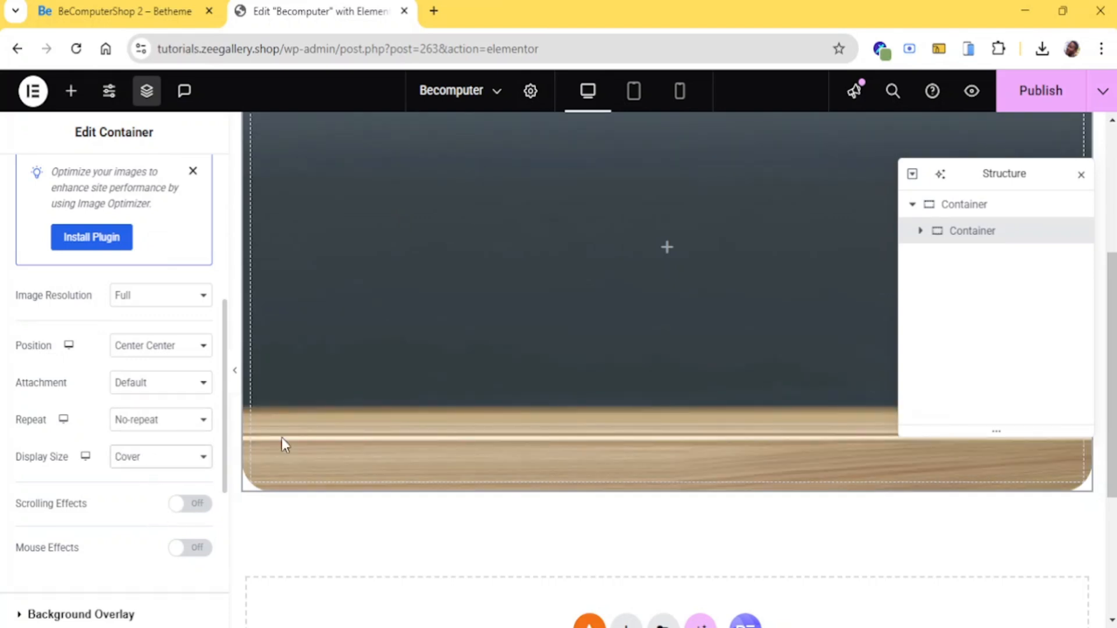
{"action": "scroll", "coordinate": [508, 385], "scroll_direction": "up", "scroll_amount": 5}
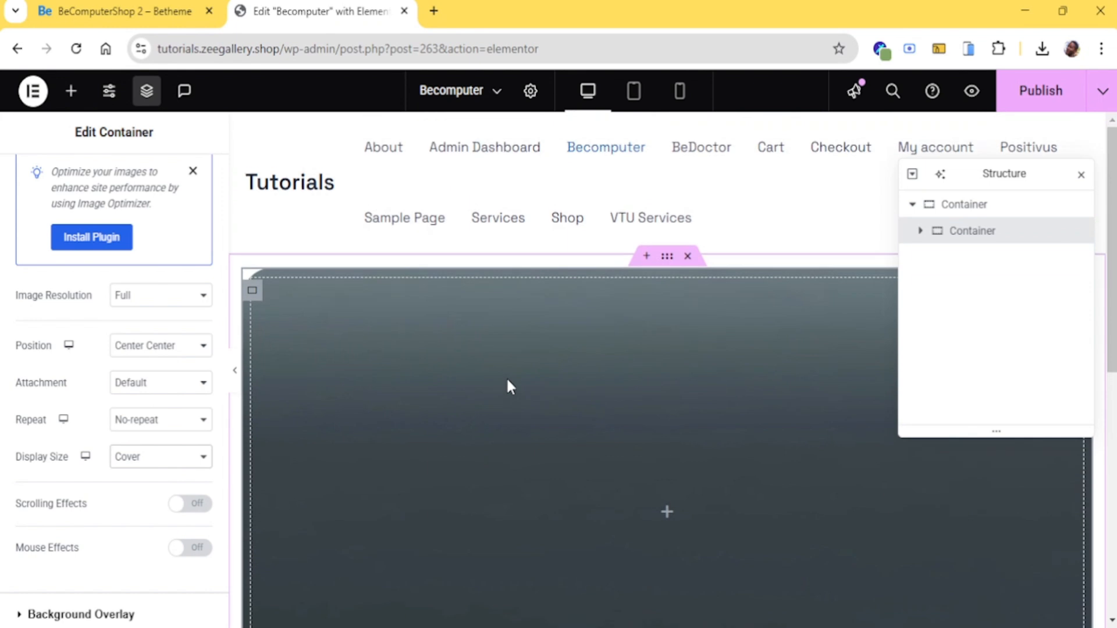
{"action": "scroll", "coordinate": [508, 386], "scroll_direction": "down", "scroll_amount": 5}
{"action": "scroll", "coordinate": [508, 385], "scroll_direction": "up", "scroll_amount": 2}
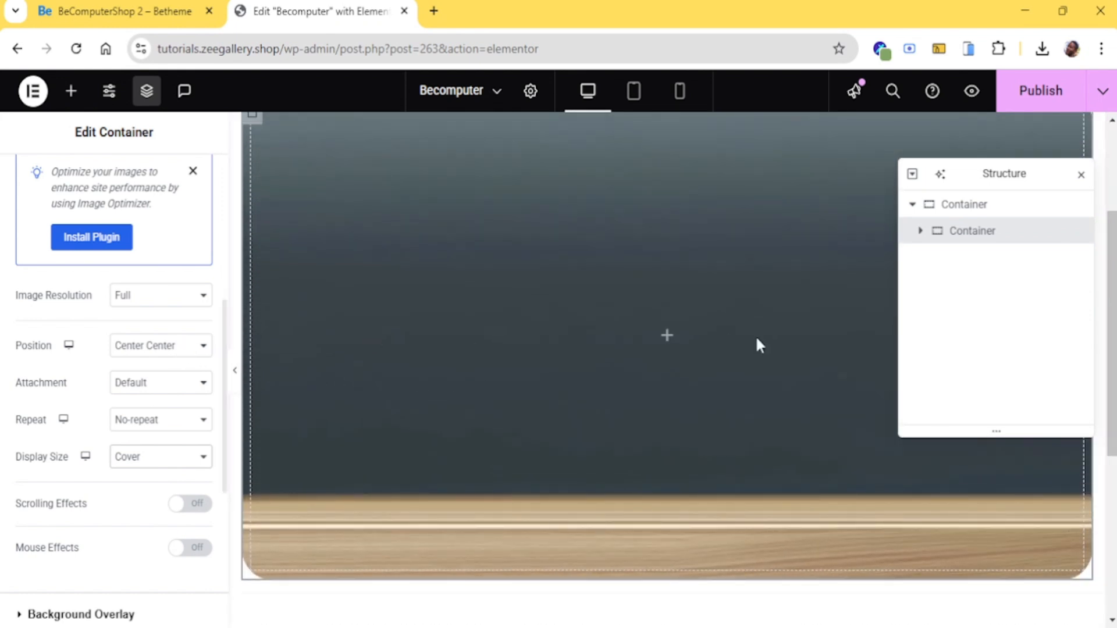
Preview the section across the full width and compare it with the enlarged BeComputerShop 2 reference hero
{"action": "left_click", "coordinate": [239, 384]}
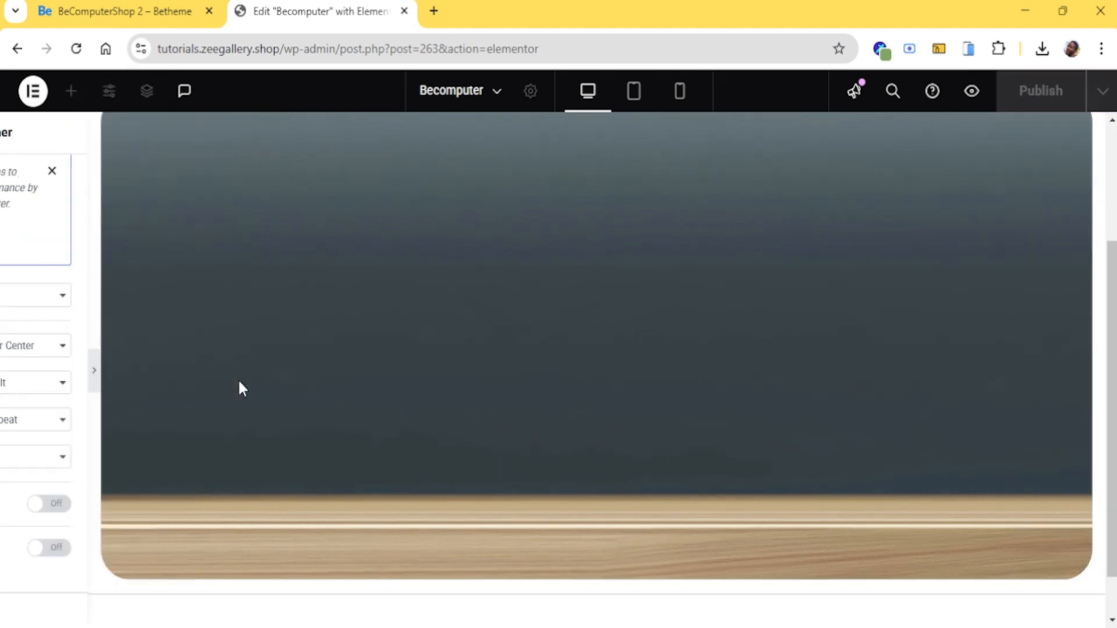
{"action": "scroll", "coordinate": [588, 343], "scroll_direction": "up", "scroll_amount": 2}
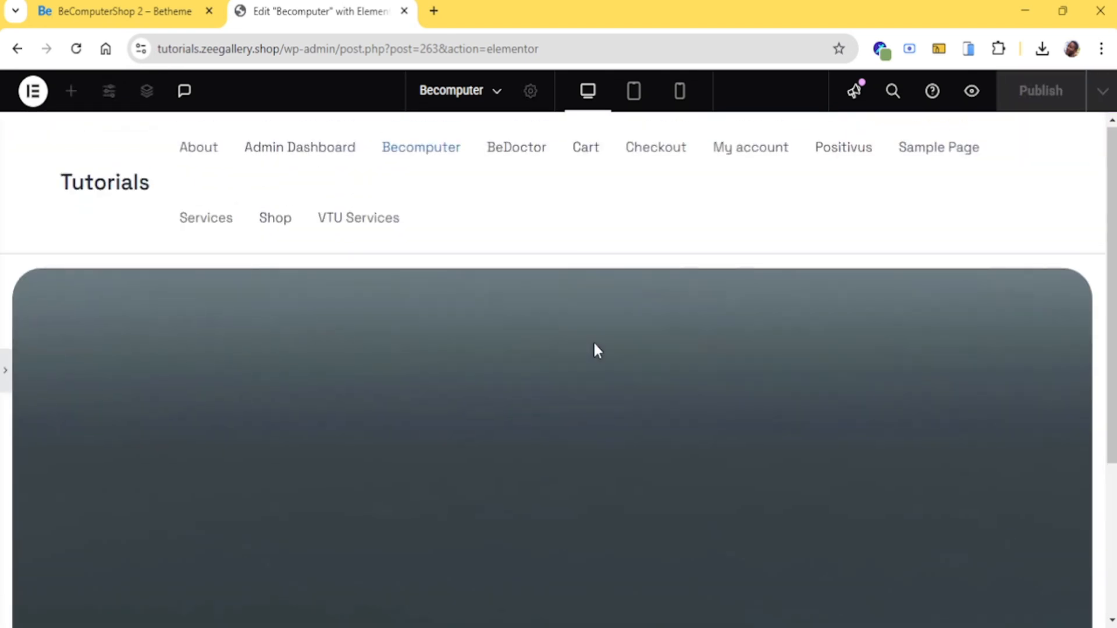
{"action": "scroll", "coordinate": [594, 345], "scroll_direction": "down", "scroll_amount": 4}
{"action": "scroll", "coordinate": [594, 345], "scroll_direction": "up", "scroll_amount": 5}
{"action": "left_click", "coordinate": [8, 367]}
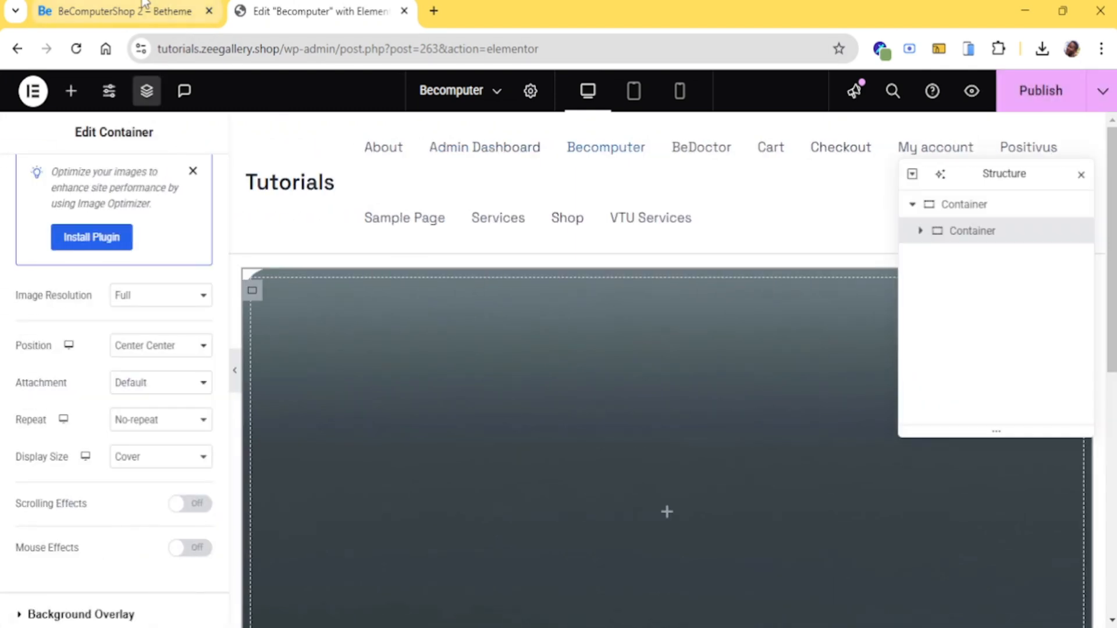
{"action": "left_click", "coordinate": [145, 7]}
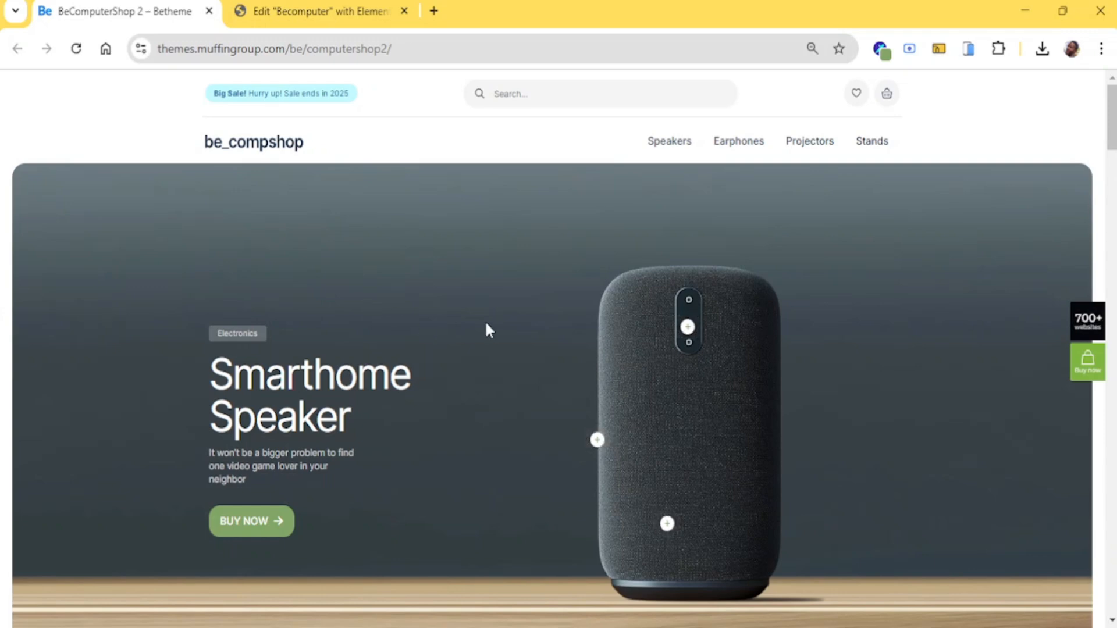
{"action": "key", "text": "ctrl+plus"}
{"action": "key", "text": "ctrl+plus"}
{"action": "key", "text": "ctrl+plus"}
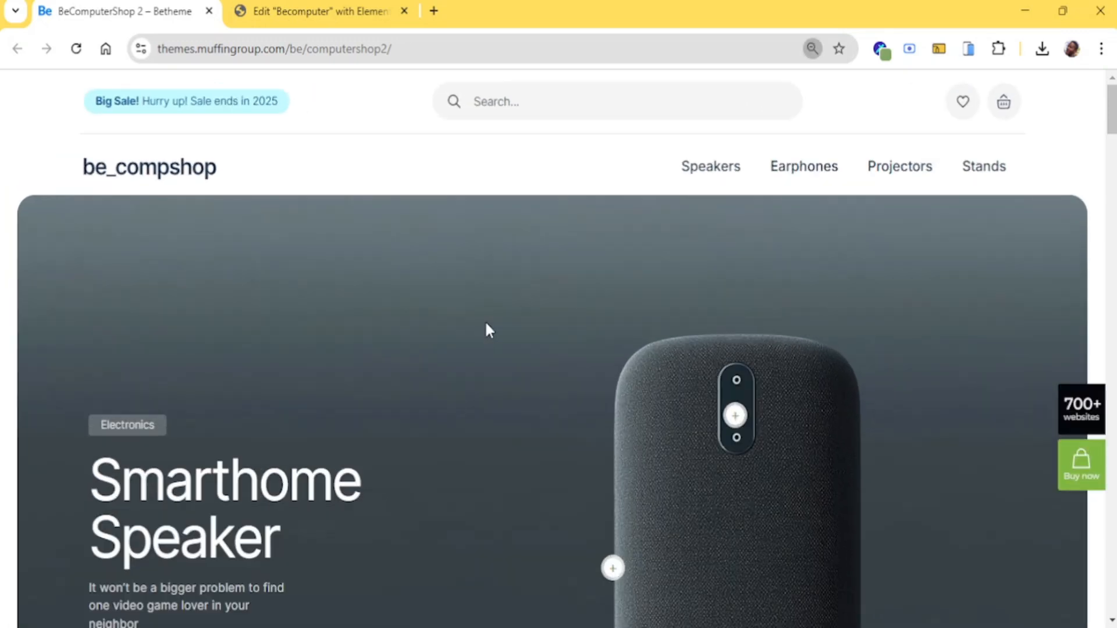
{"action": "scroll", "coordinate": [434, 337], "scroll_direction": "down", "scroll_amount": 5}
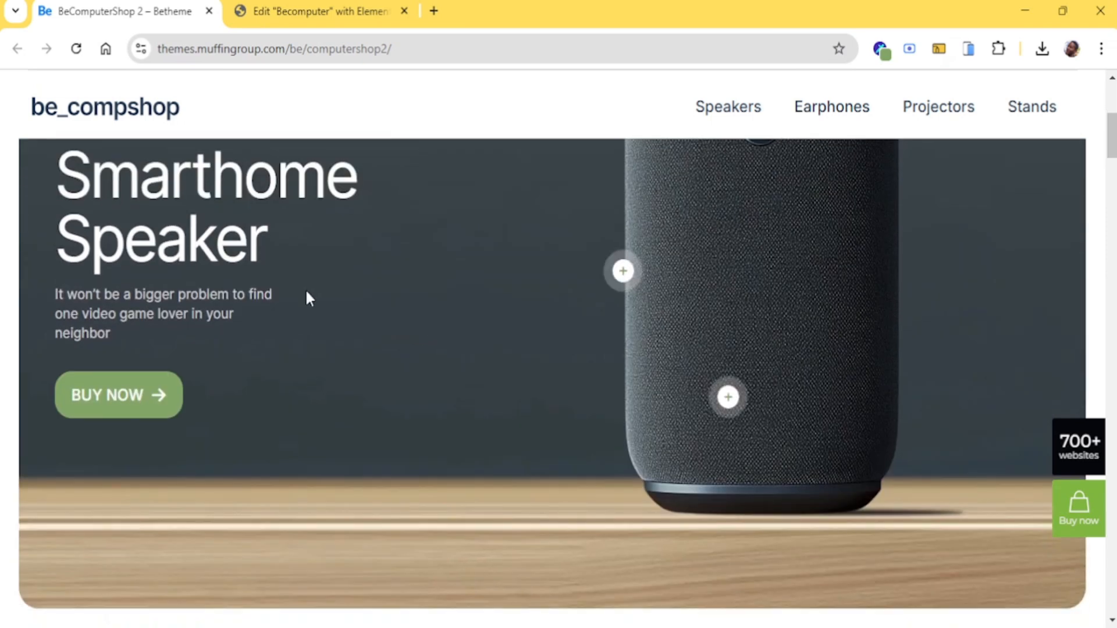
{"action": "scroll", "coordinate": [306, 297], "scroll_direction": "up", "scroll_amount": 4}
{"action": "scroll", "coordinate": [224, 347], "scroll_direction": "down", "scroll_amount": 1}
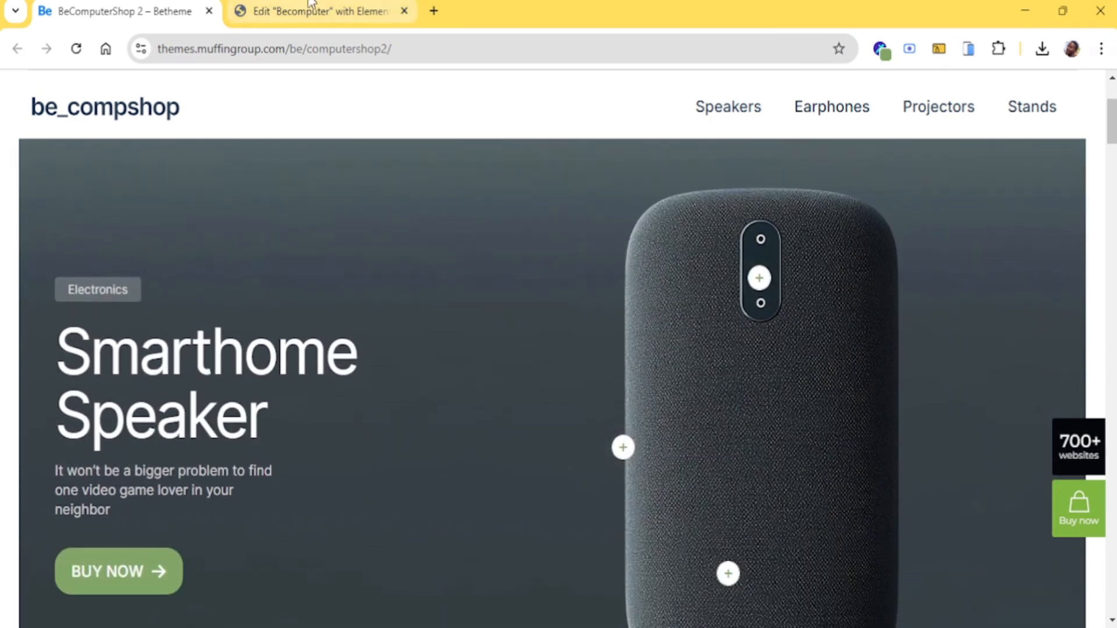
Back in the Elementor editor, add a container inside the rounded image-background container and duplicate it
{"action": "left_click", "coordinate": [308, 10]}
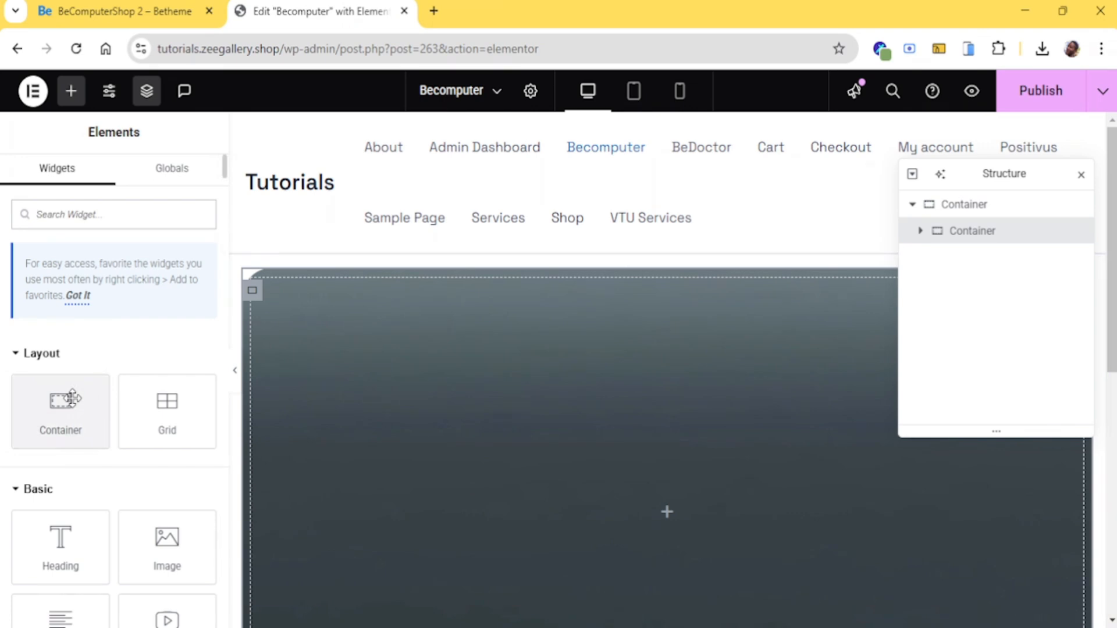
{"action": "left_click_drag", "start_coordinate": [60, 399], "coordinate": [96, 400]}
{"action": "left_click_drag", "start_coordinate": [301, 456], "coordinate": [403, 468]}
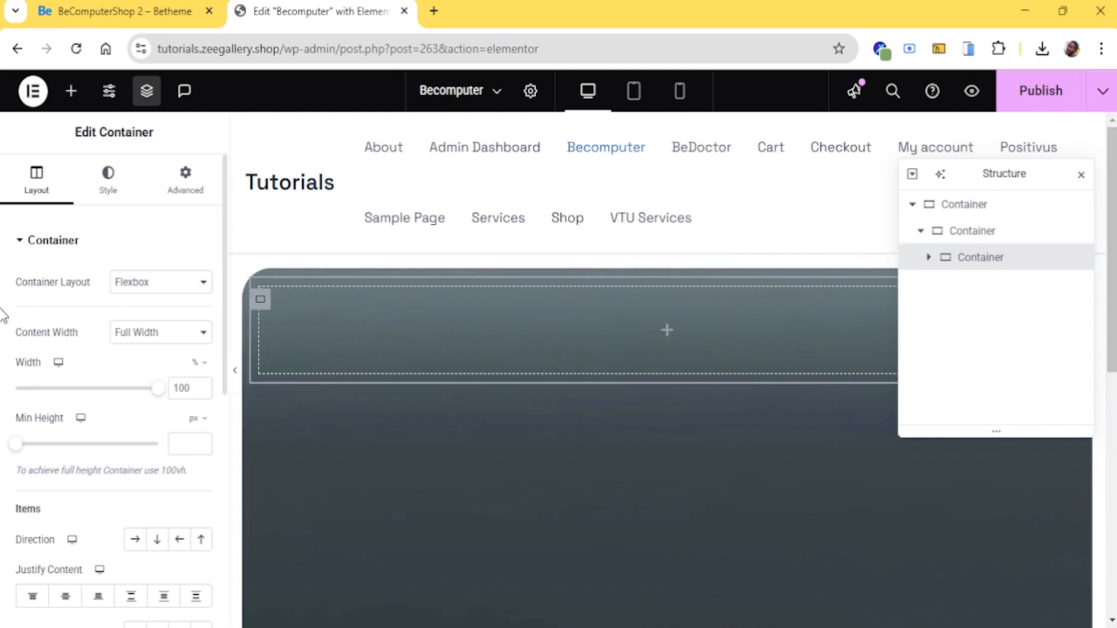
{"action": "right_click", "coordinate": [264, 303]}
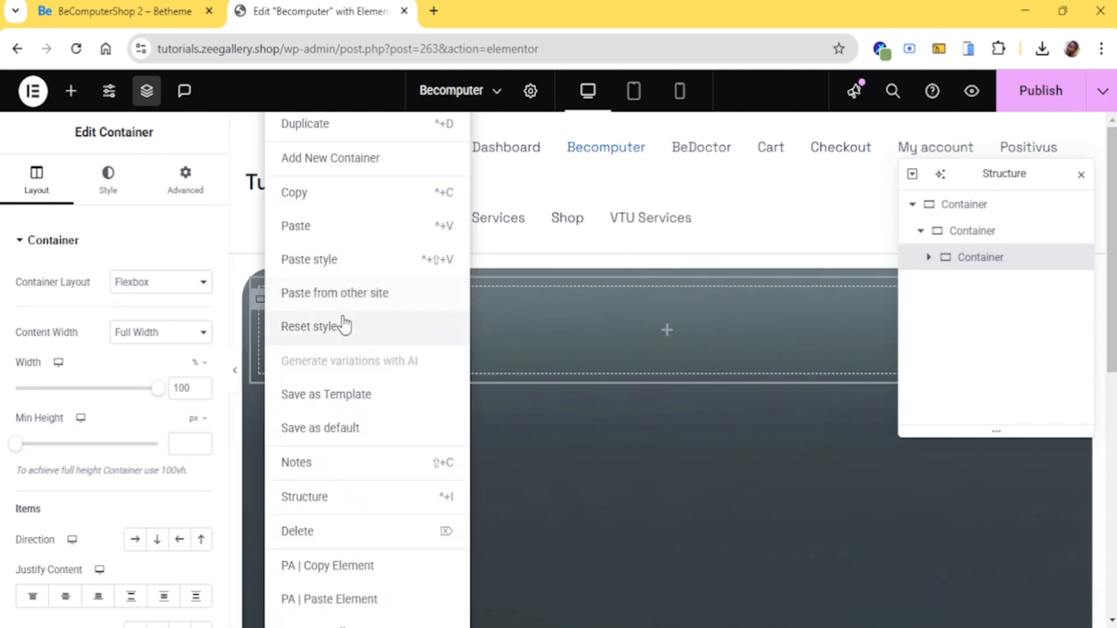
{"action": "left_click", "coordinate": [314, 125]}
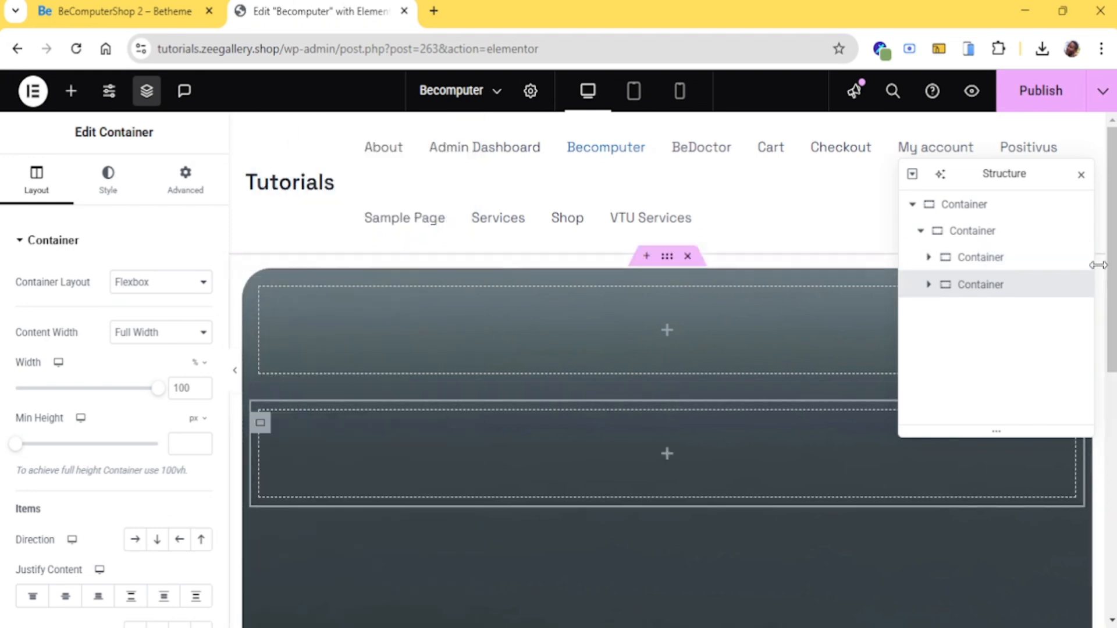
Set the rounded container's direction to horizontal row so its two inner containers sit side by side
{"action": "left_click", "coordinate": [1001, 238]}
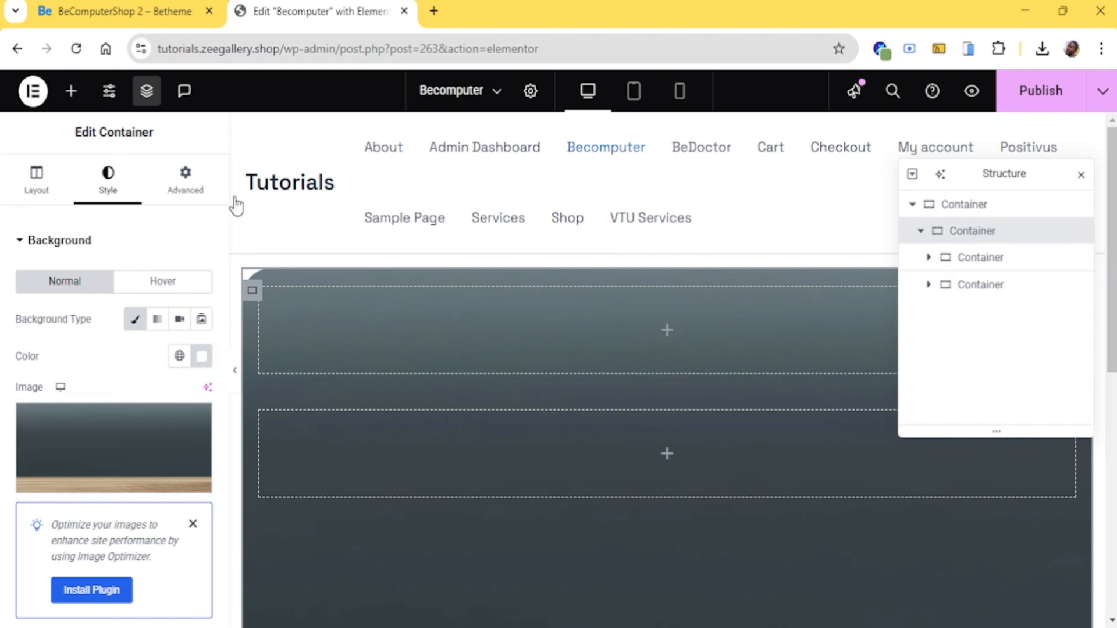
{"action": "left_click", "coordinate": [41, 189]}
{"action": "scroll", "coordinate": [170, 372], "scroll_direction": "down", "scroll_amount": 5}
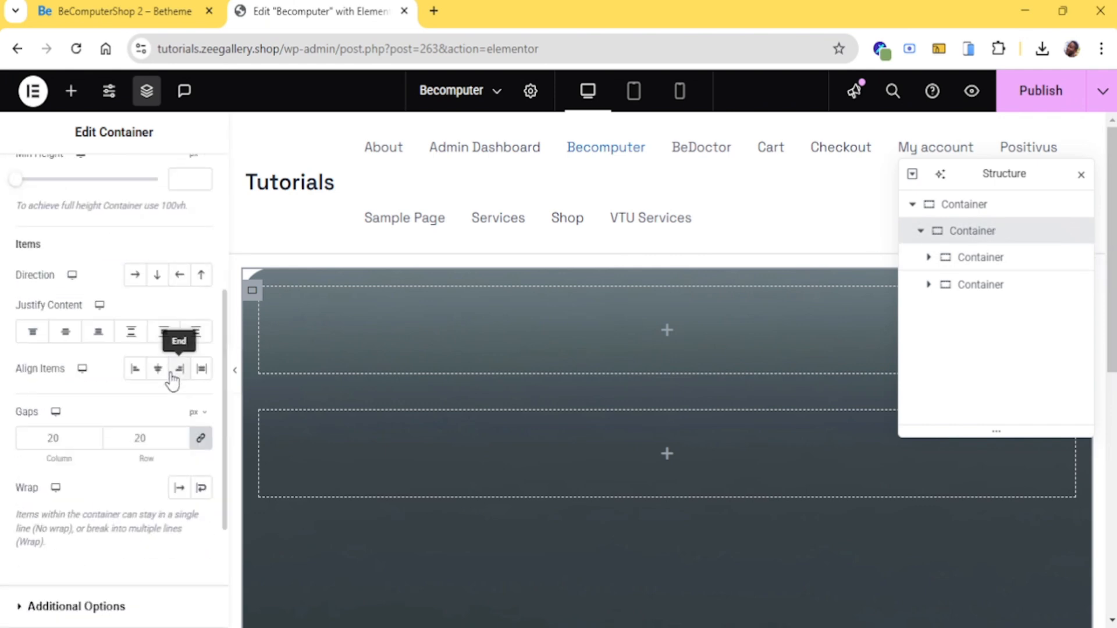
{"action": "left_click", "coordinate": [135, 275]}
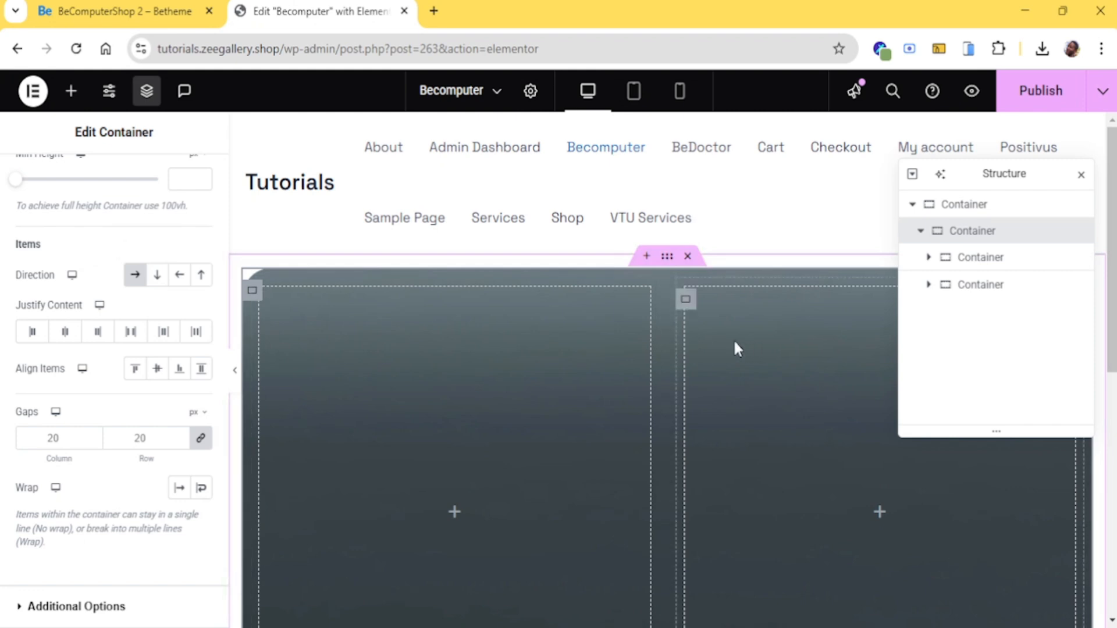
Check the reference layout and set the first inner container to vertical column direction, with content justified to Start and items aligned to Center
{"action": "left_click", "coordinate": [159, 4]}
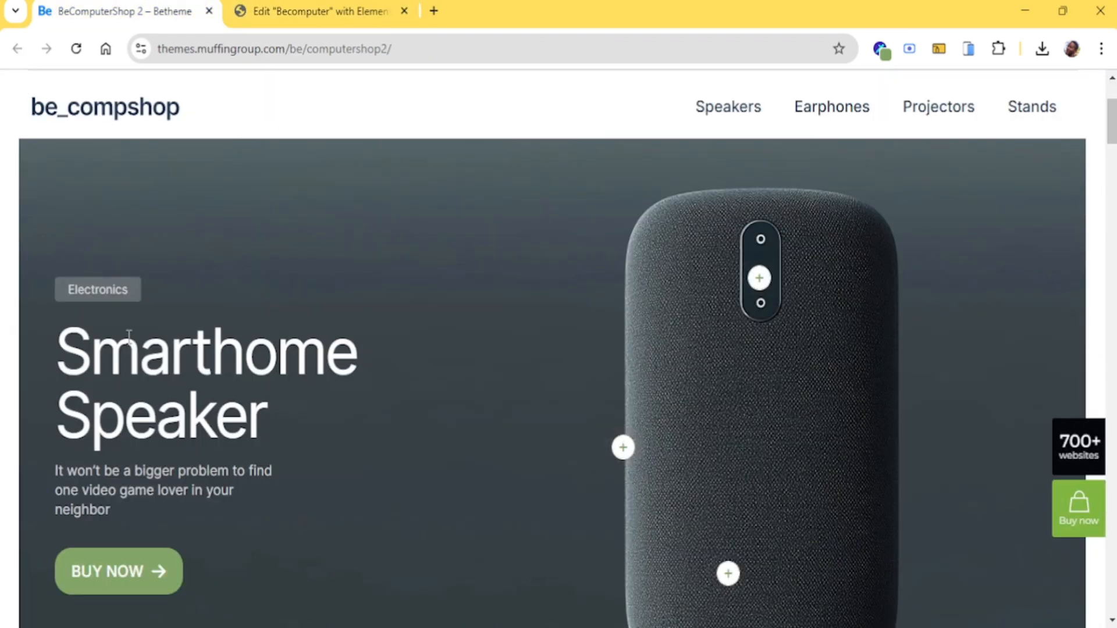
{"action": "left_click", "coordinate": [270, 5]}
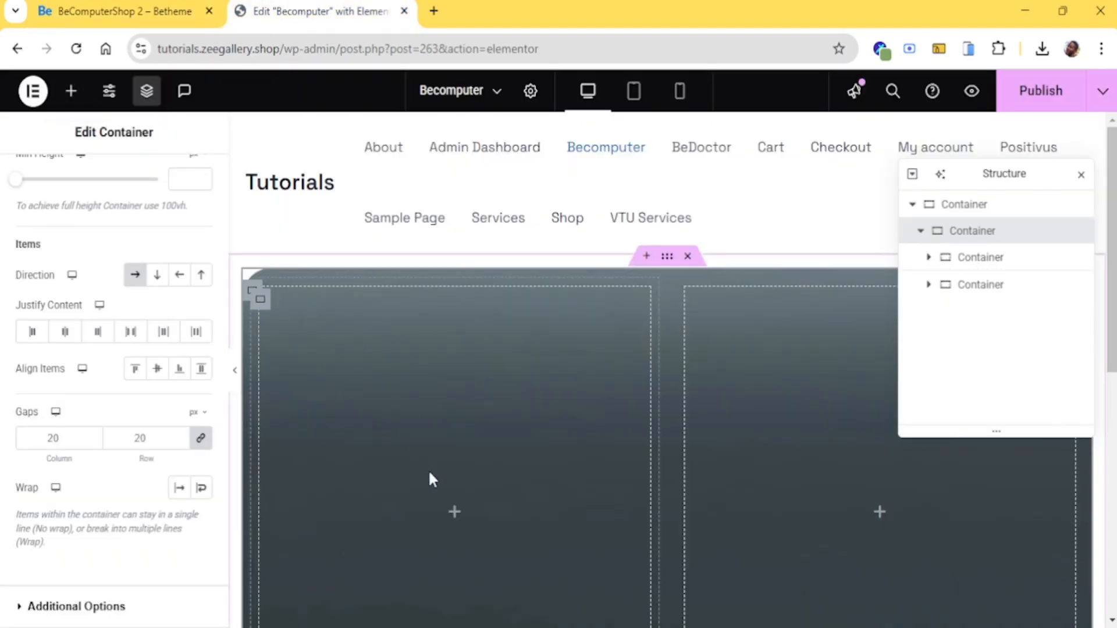
{"action": "left_click", "coordinate": [456, 516]}
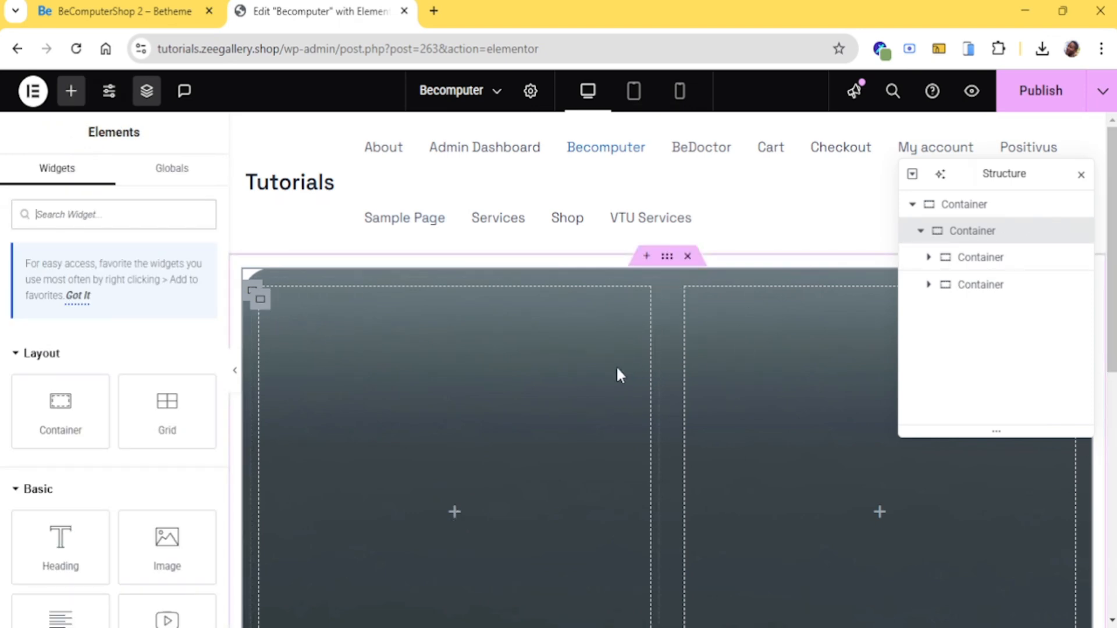
{"action": "left_click", "coordinate": [982, 260]}
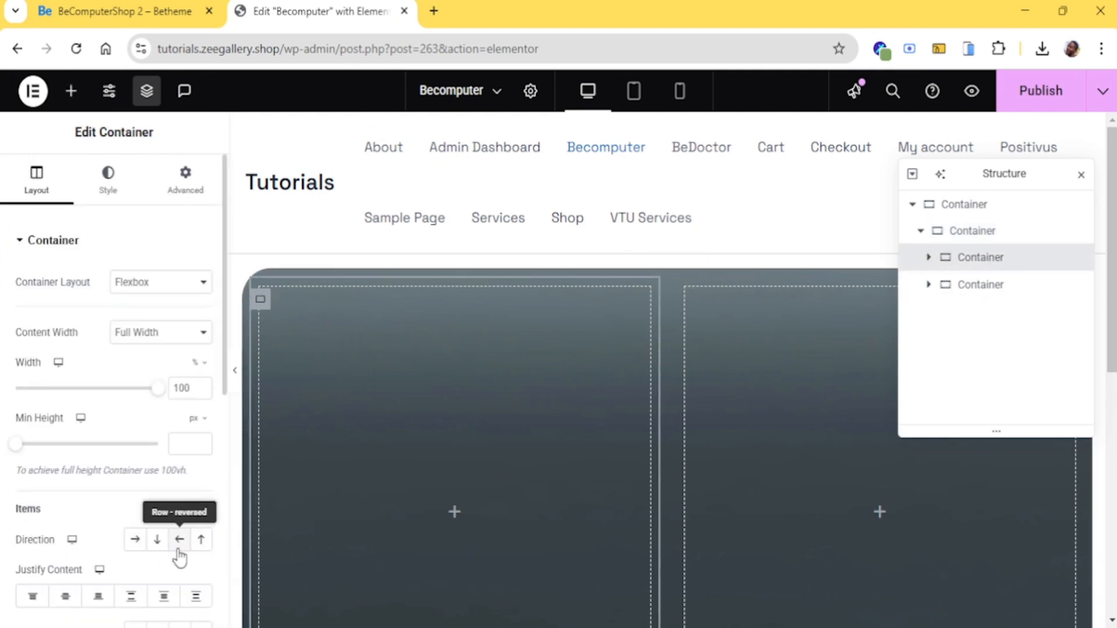
{"action": "scroll", "coordinate": [112, 506], "scroll_direction": "down", "scroll_amount": 2}
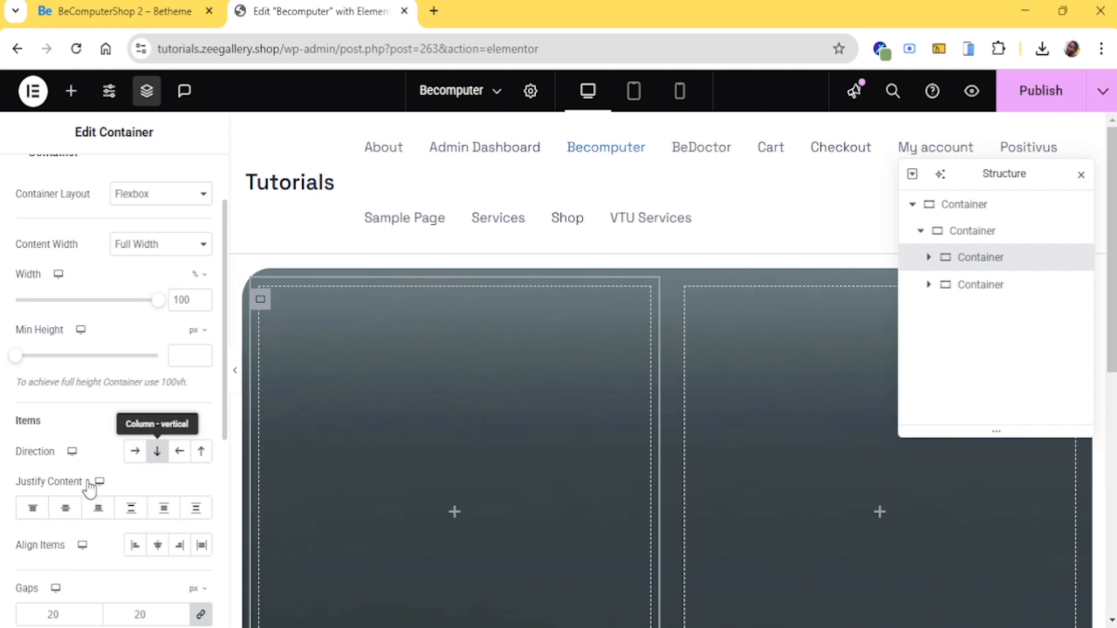
{"action": "left_click", "coordinate": [36, 512]}
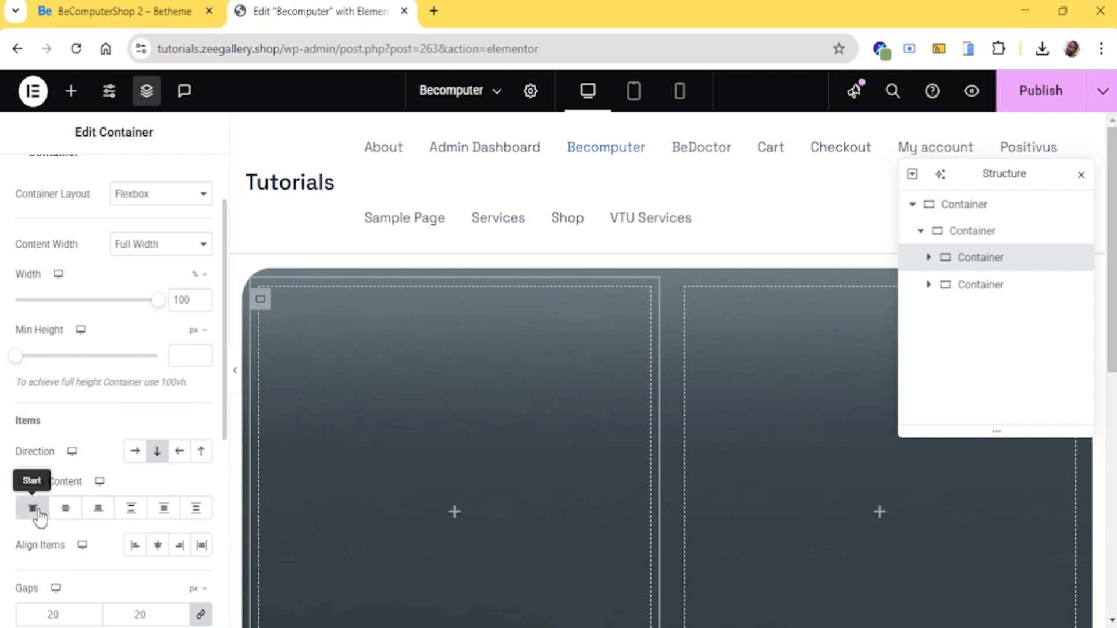
{"action": "left_click", "coordinate": [158, 545]}
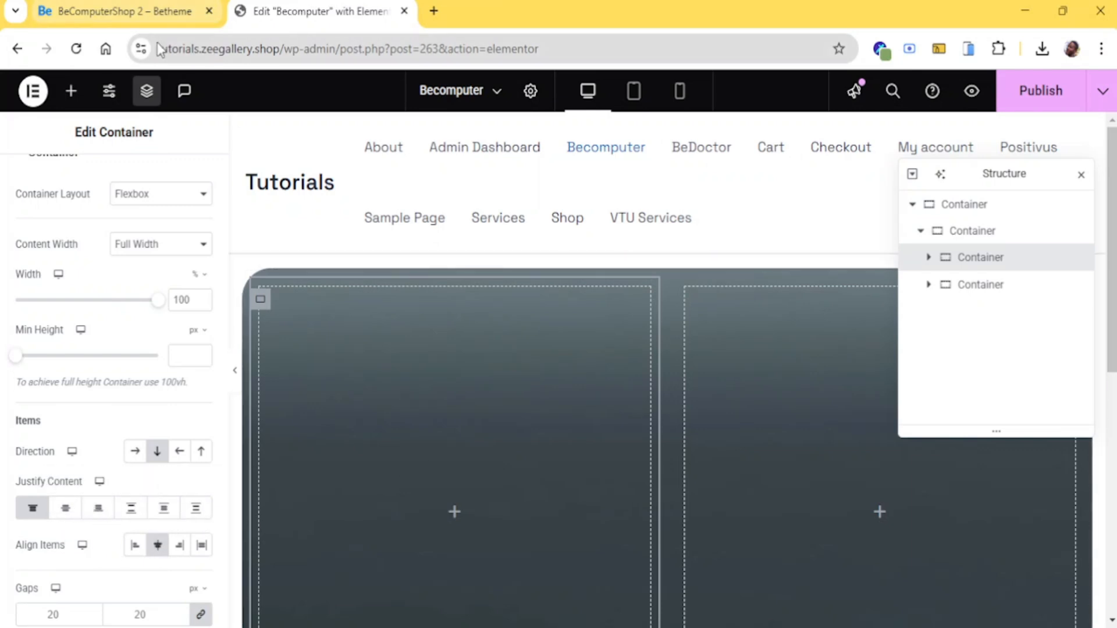
Add a Heading widget to the first inner container and set that container's justify content to Center and align items to Start
{"action": "left_click", "coordinate": [71, 91]}
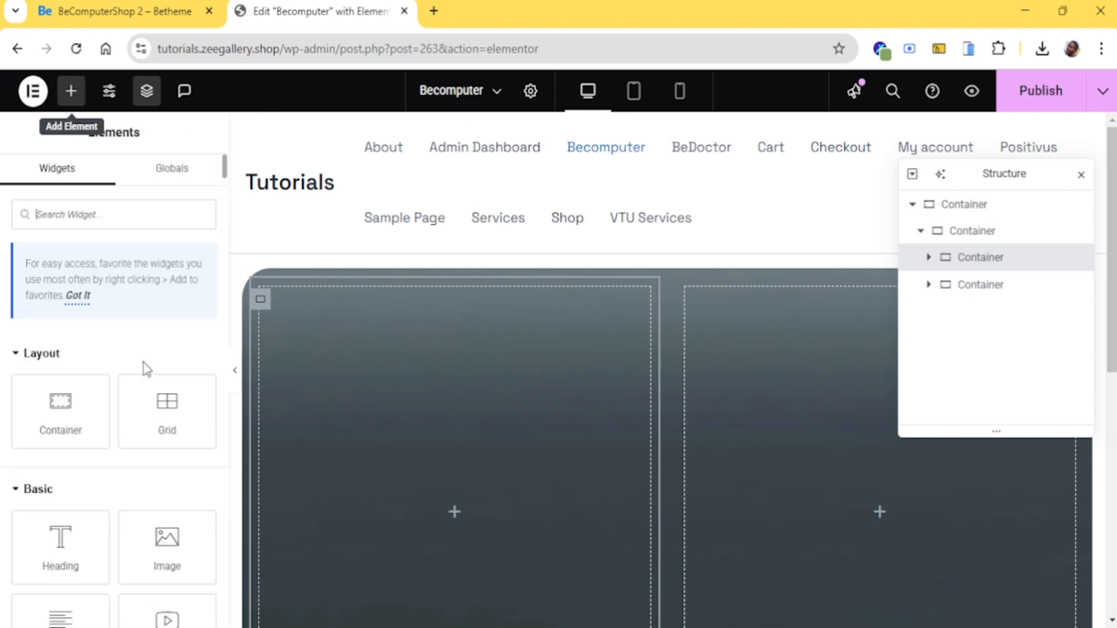
{"action": "left_click_drag", "start_coordinate": [54, 567], "coordinate": [374, 522]}
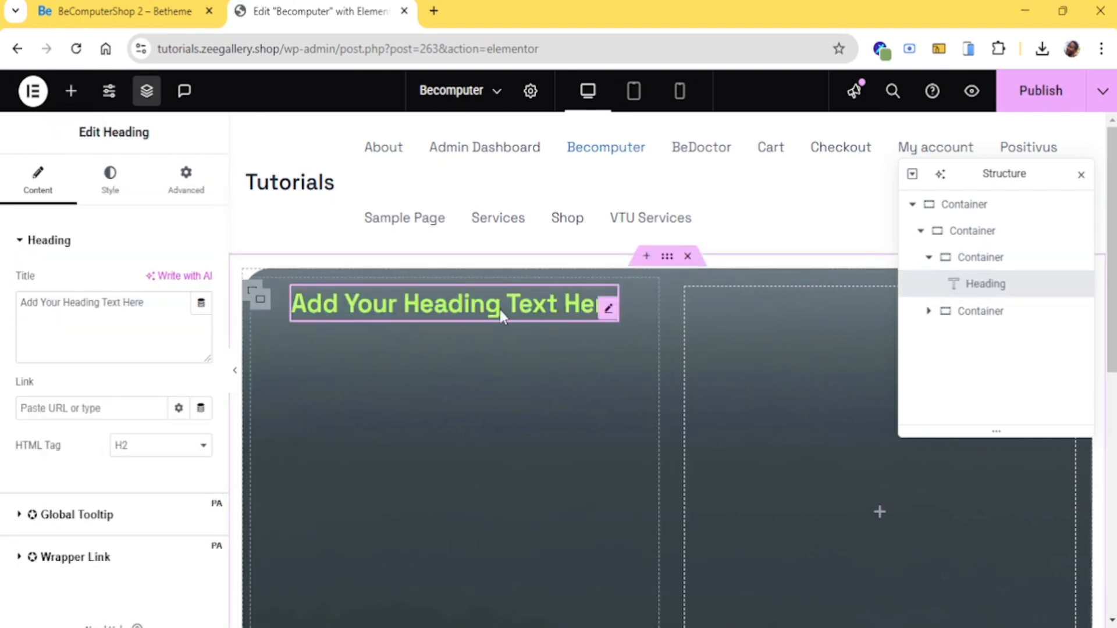
{"action": "left_click", "coordinate": [262, 302]}
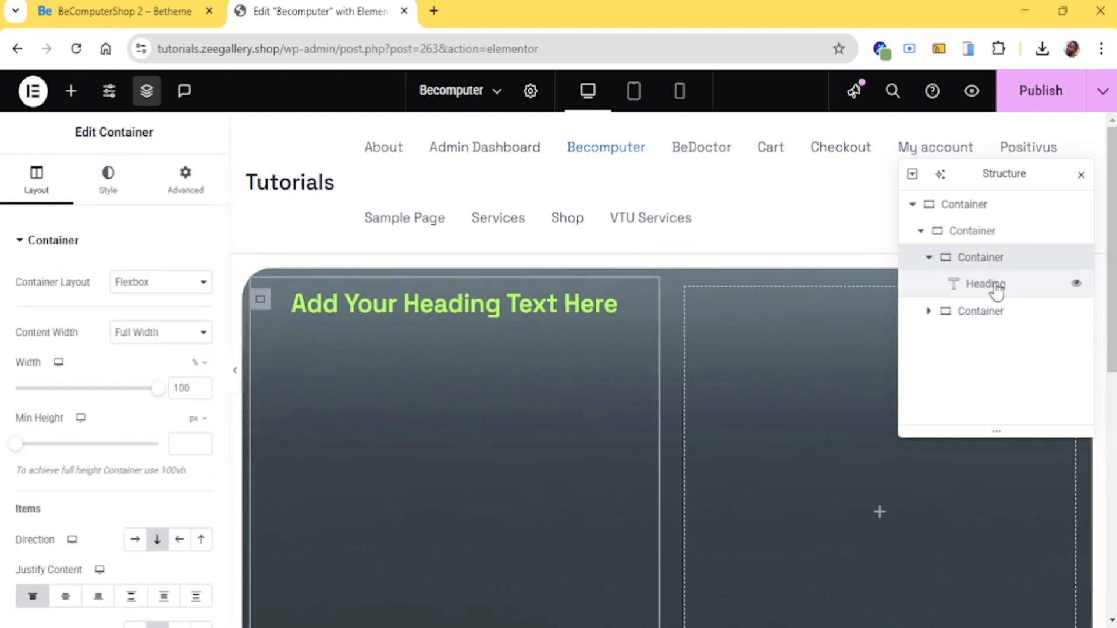
{"action": "scroll", "coordinate": [65, 576], "scroll_direction": "down", "scroll_amount": 3}
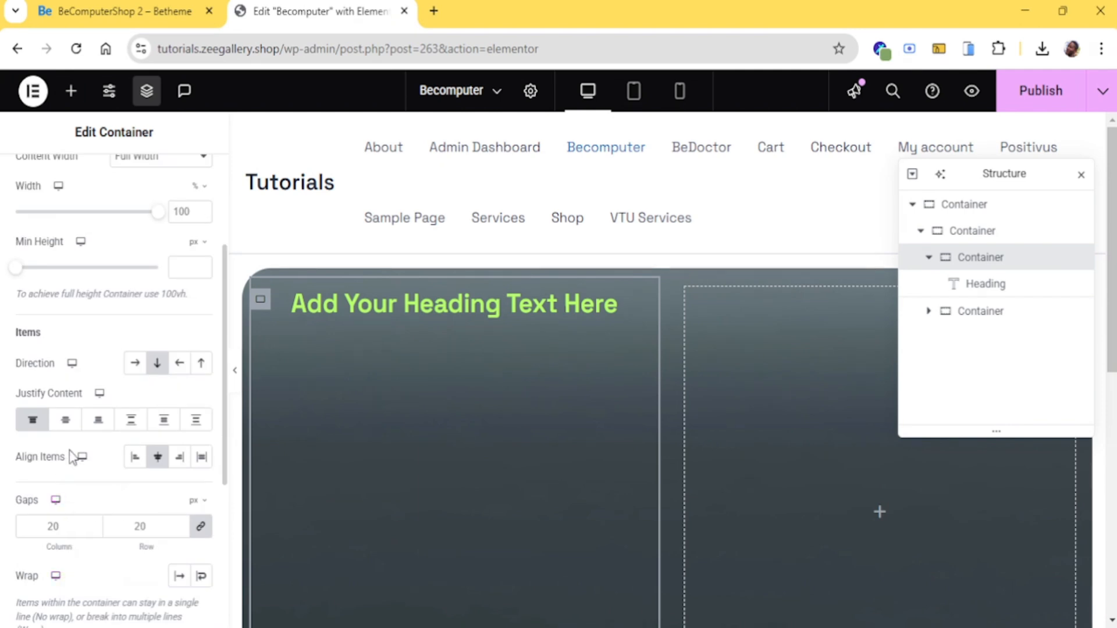
{"action": "left_click", "coordinate": [72, 421]}
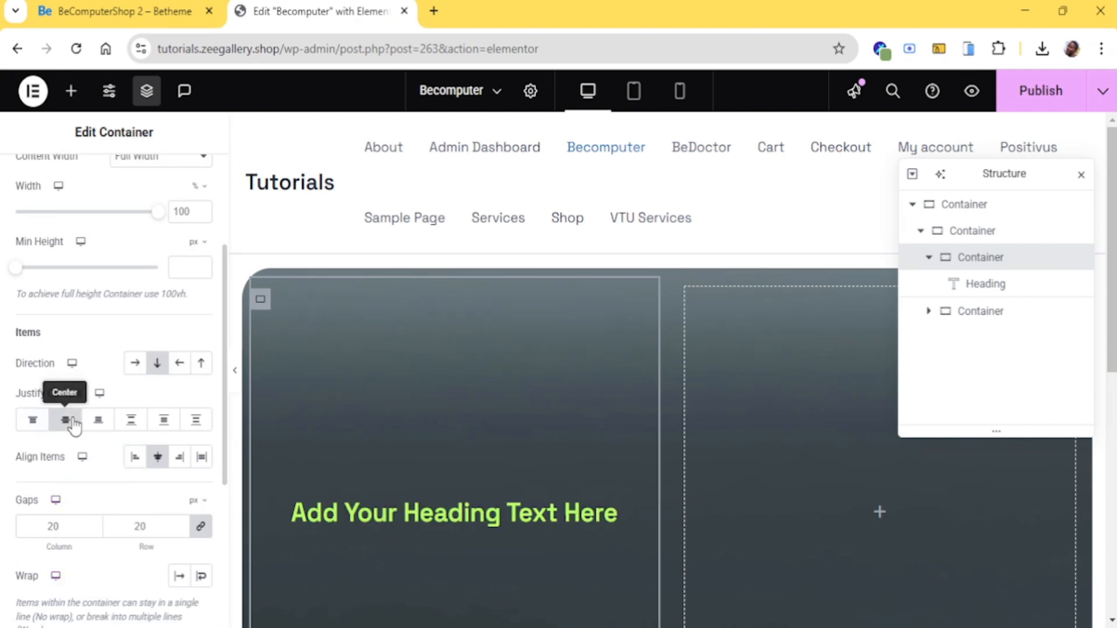
{"action": "left_click", "coordinate": [135, 457]}
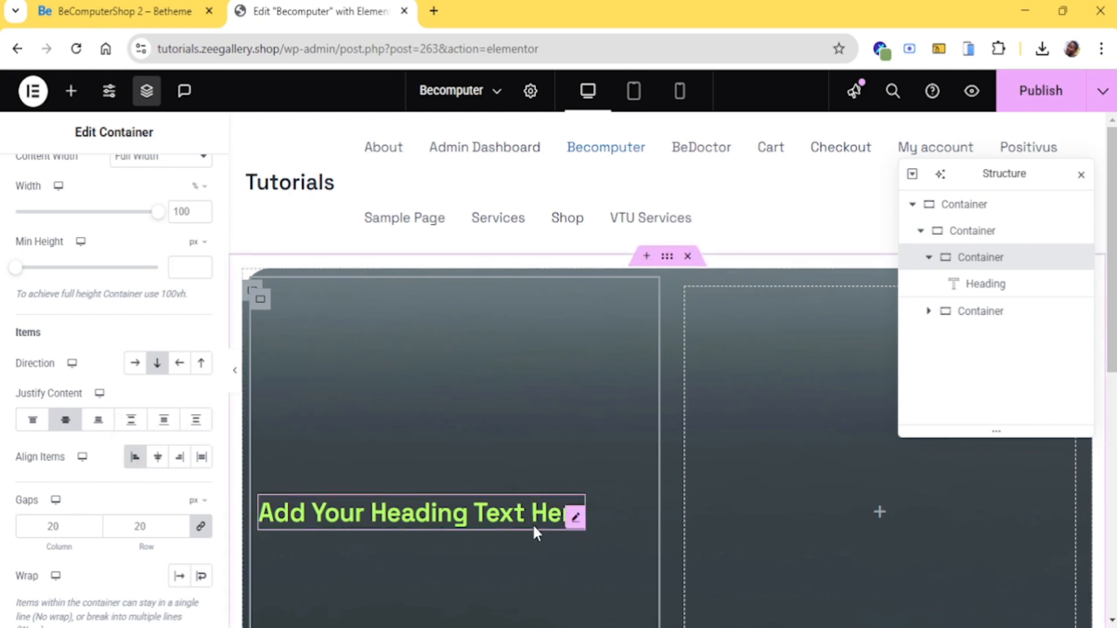
Copy the "Electronics" label text from the BeComputerShop 2 reference hero
{"action": "left_click", "coordinate": [111, 10]}
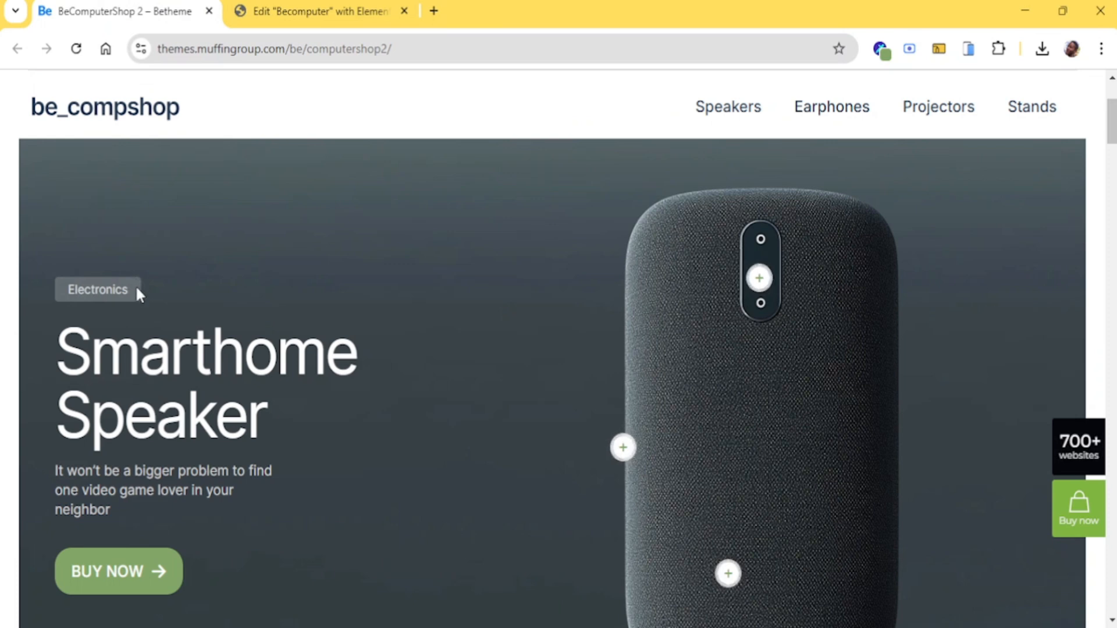
{"action": "left_click_drag", "start_coordinate": [135, 286], "coordinate": [64, 287]}
{"action": "key", "text": "ctrl+c"}
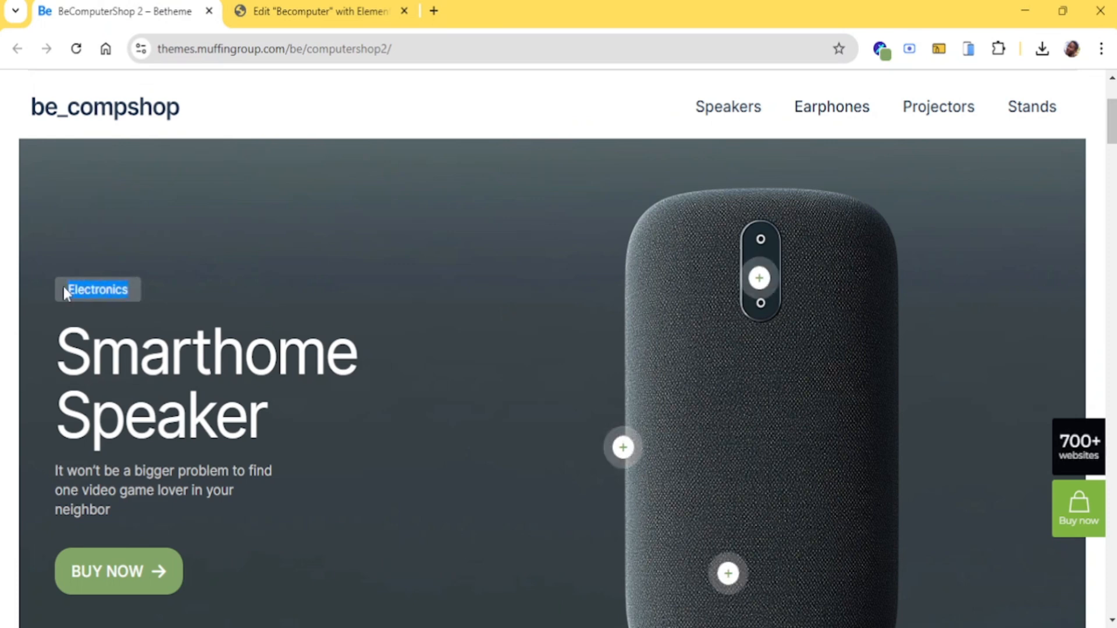
Return to the Elementor editor and replace the heading's placeholder title with the copied text "Electronics"
{"action": "left_click", "coordinate": [263, 10]}
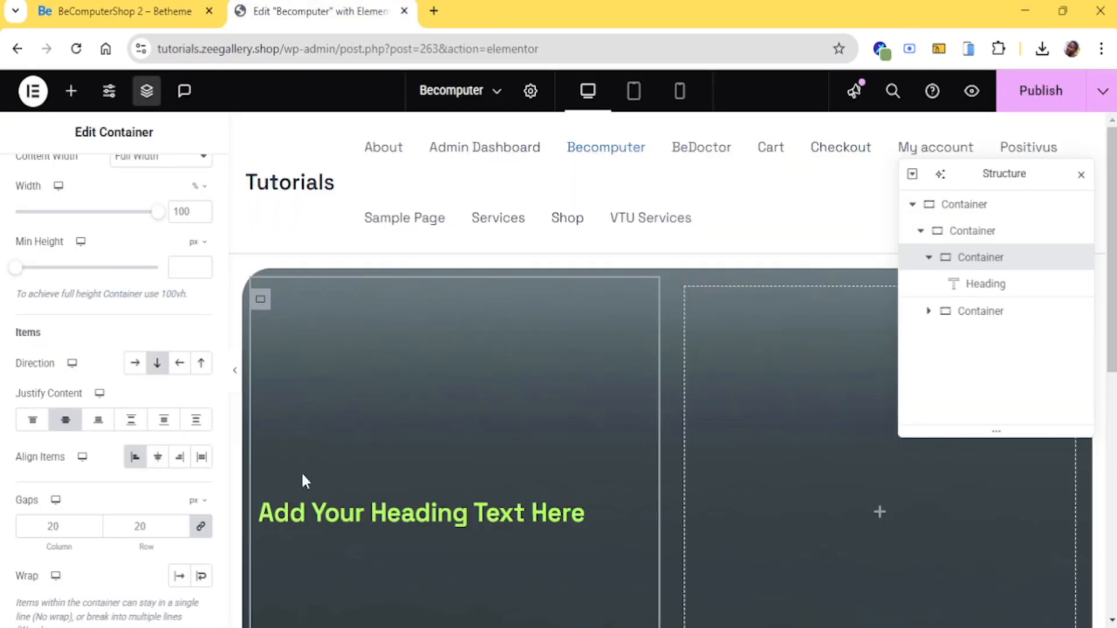
{"action": "left_click", "coordinate": [419, 520]}
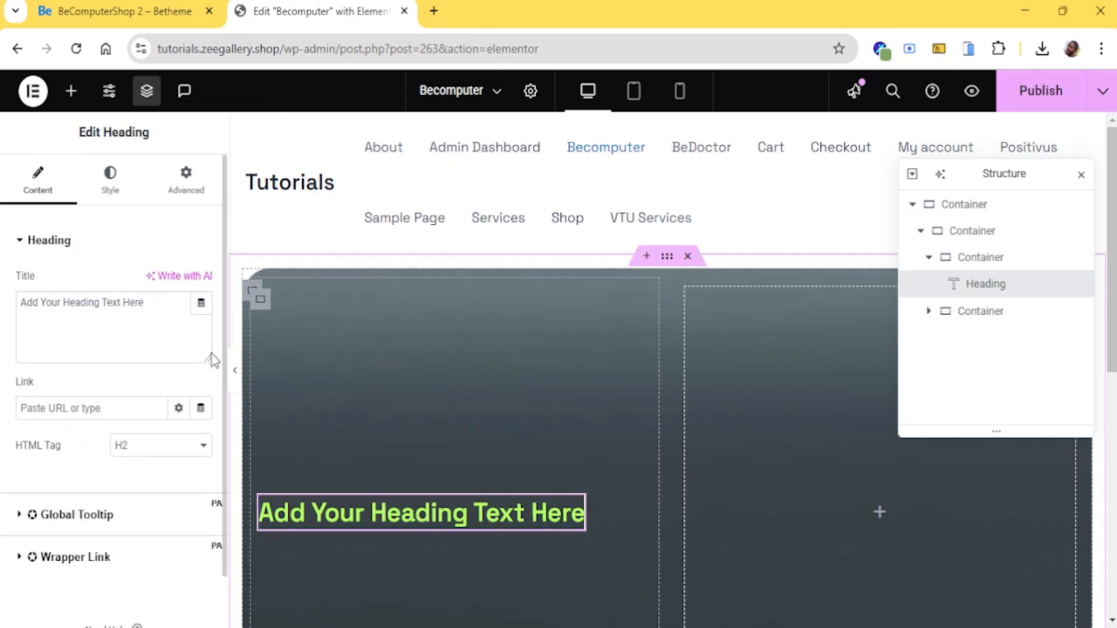
{"action": "triple_click", "coordinate": [120, 304]}
{"action": "key", "text": "ctrl+v"}
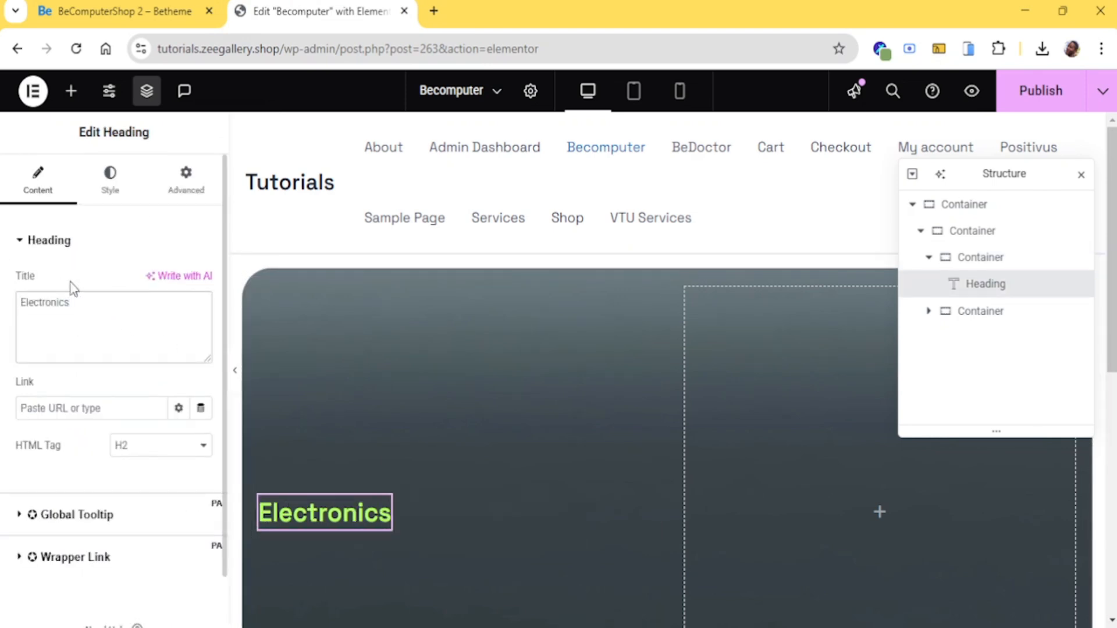
Change the Electronics heading's text color to white
{"action": "left_click", "coordinate": [110, 178]}
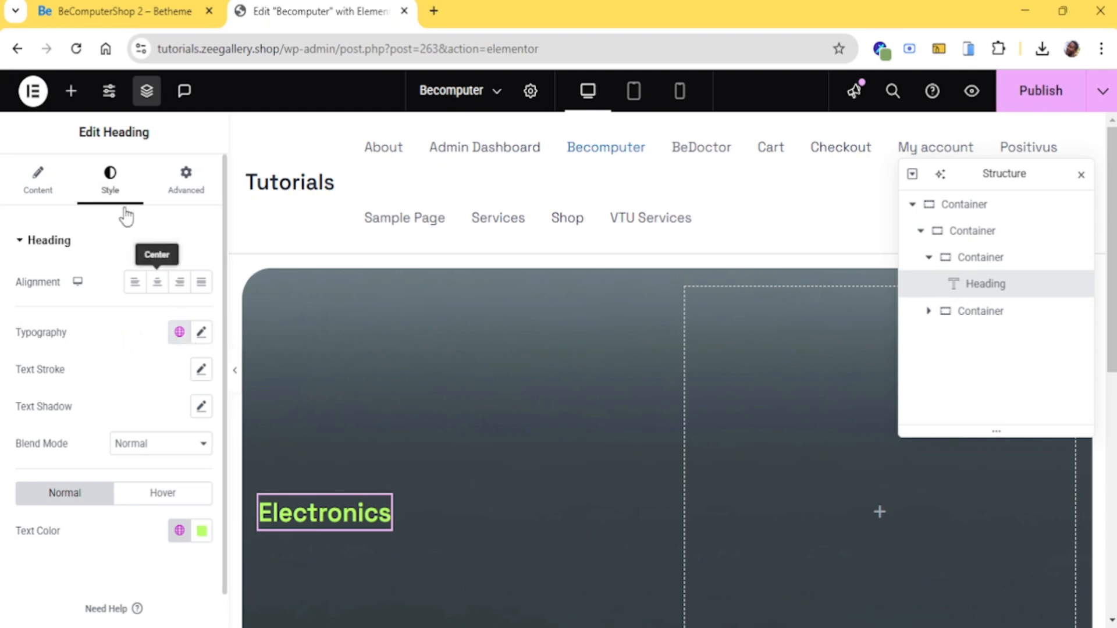
{"action": "left_click", "coordinate": [204, 531]}
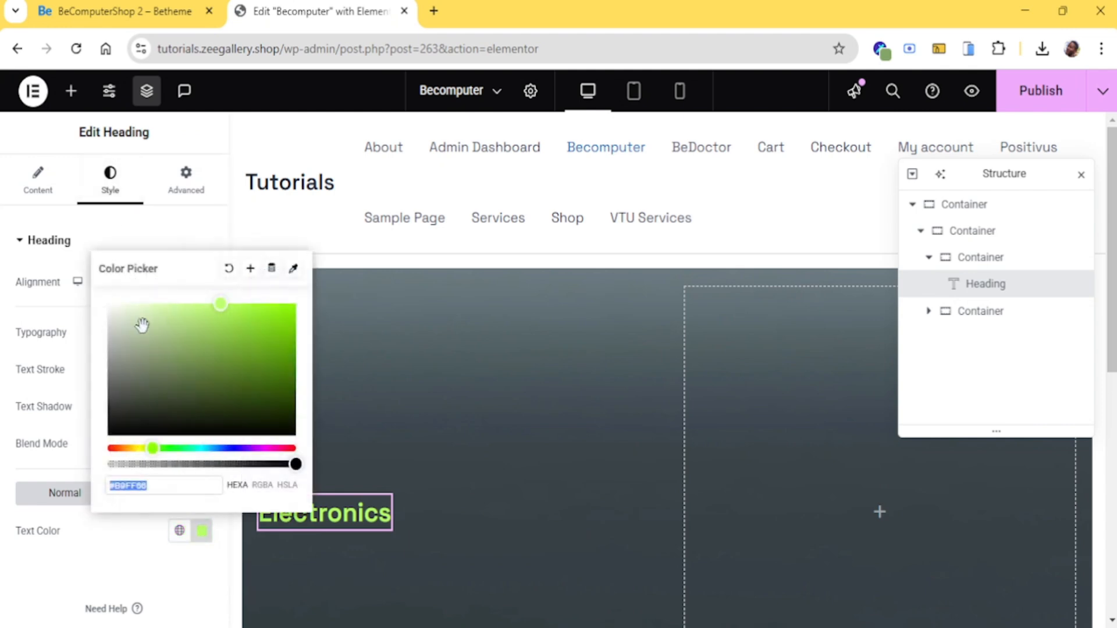
{"action": "left_click_drag", "start_coordinate": [119, 365], "coordinate": [105, 300]}
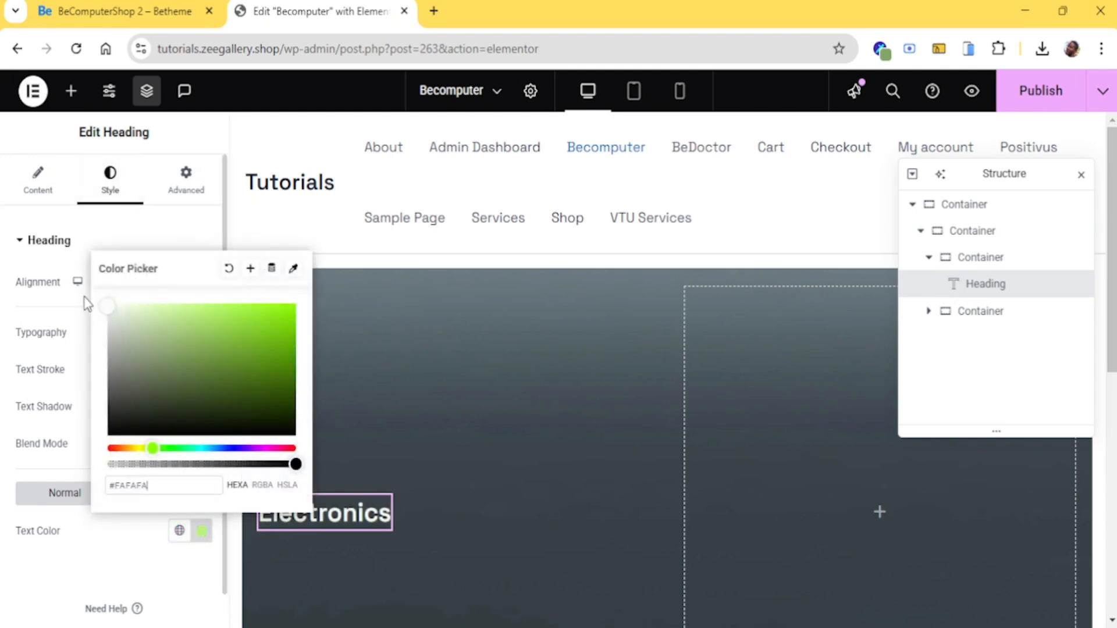
{"action": "left_click", "coordinate": [102, 551]}
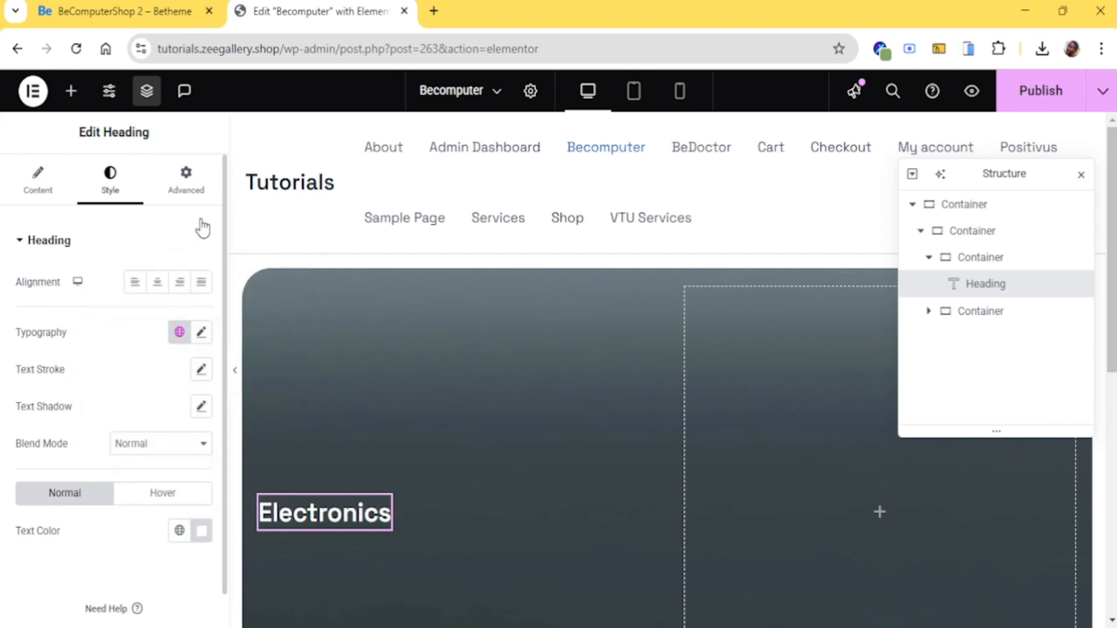
Give the Electronics heading widget a Classic background type for its normal state
{"action": "left_click", "coordinate": [187, 192]}
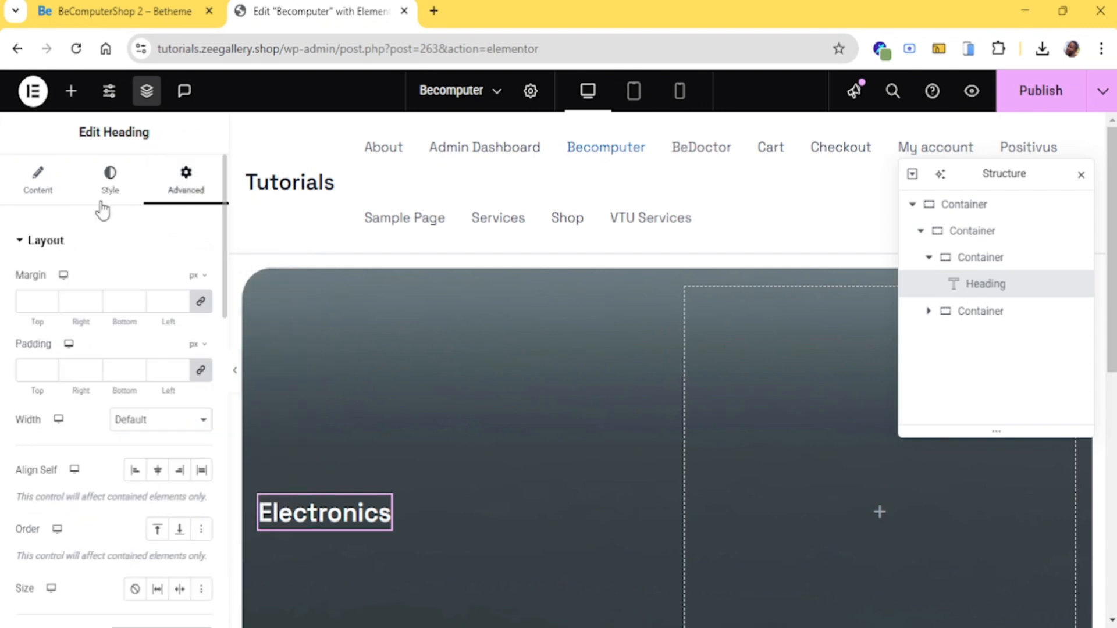
{"action": "scroll", "coordinate": [129, 334], "scroll_direction": "down", "scroll_amount": 10}
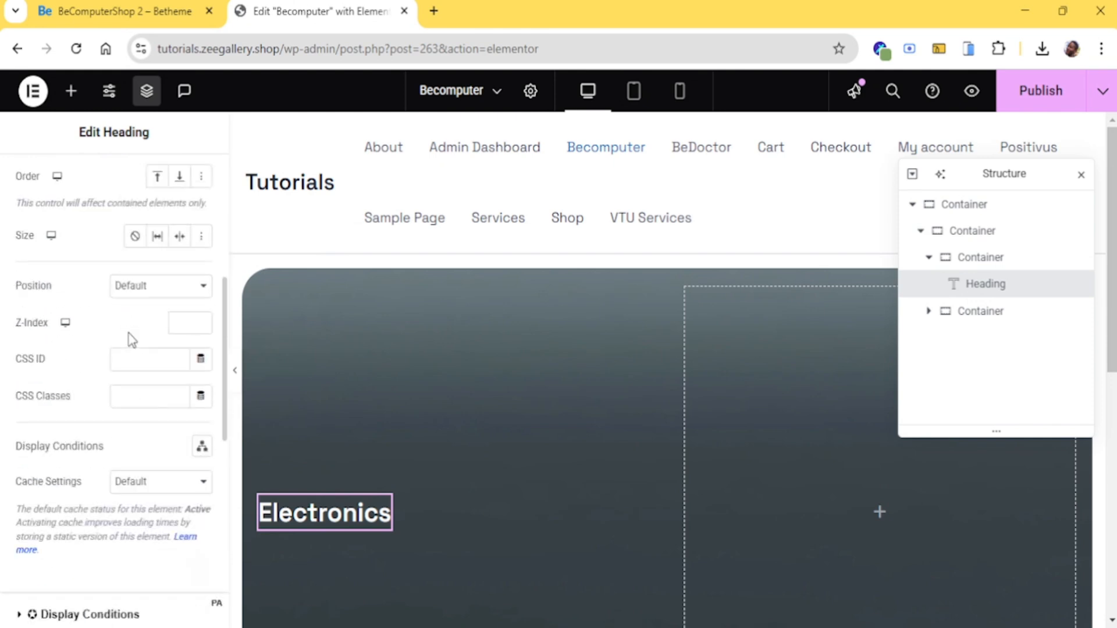
{"action": "scroll", "coordinate": [131, 340], "scroll_direction": "down", "scroll_amount": 2}
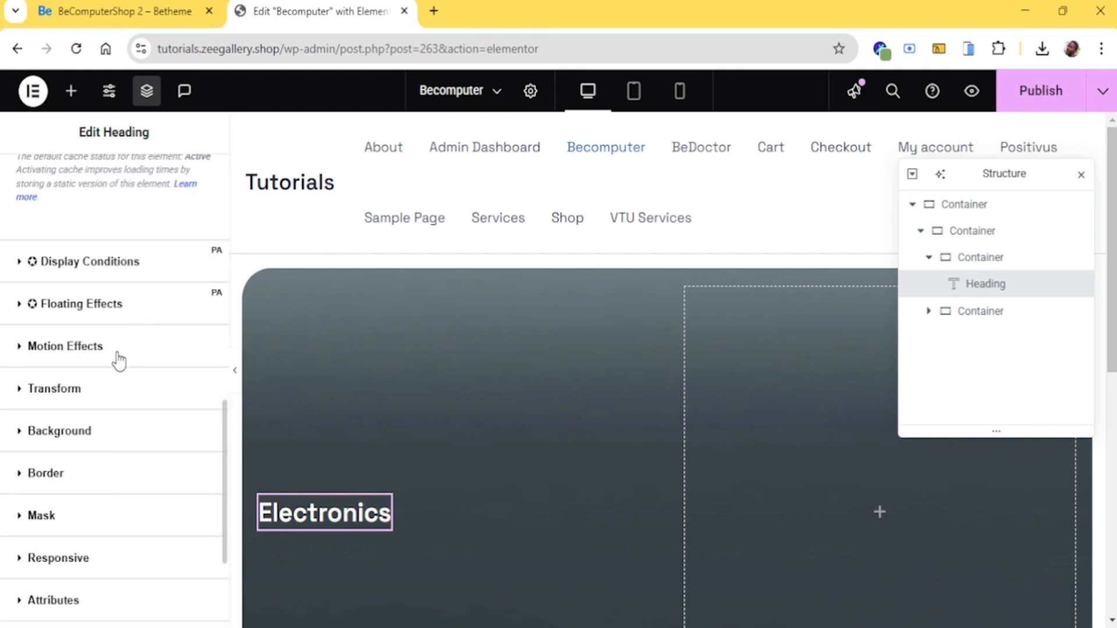
{"action": "left_click", "coordinate": [82, 430]}
{"action": "scroll", "coordinate": [130, 344], "scroll_direction": "down", "scroll_amount": 3}
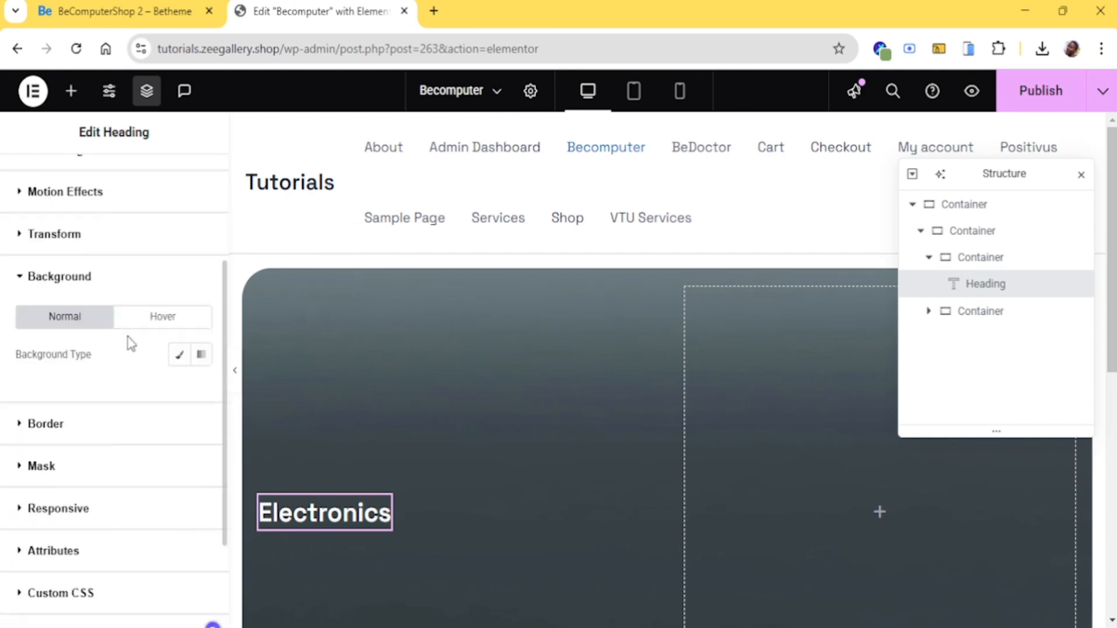
{"action": "left_click", "coordinate": [179, 354]}
Sample the gray background color of the Electronics label on the BeComputerShop 2 reference page with the color picker extension
{"action": "left_click", "coordinate": [174, 11]}
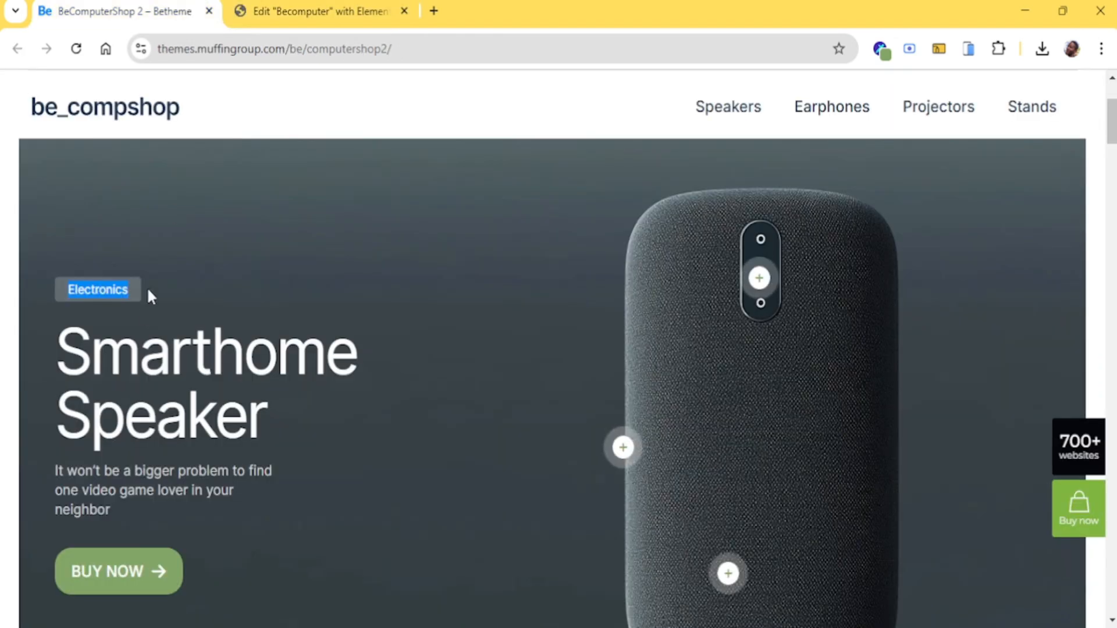
{"action": "left_click", "coordinate": [156, 290]}
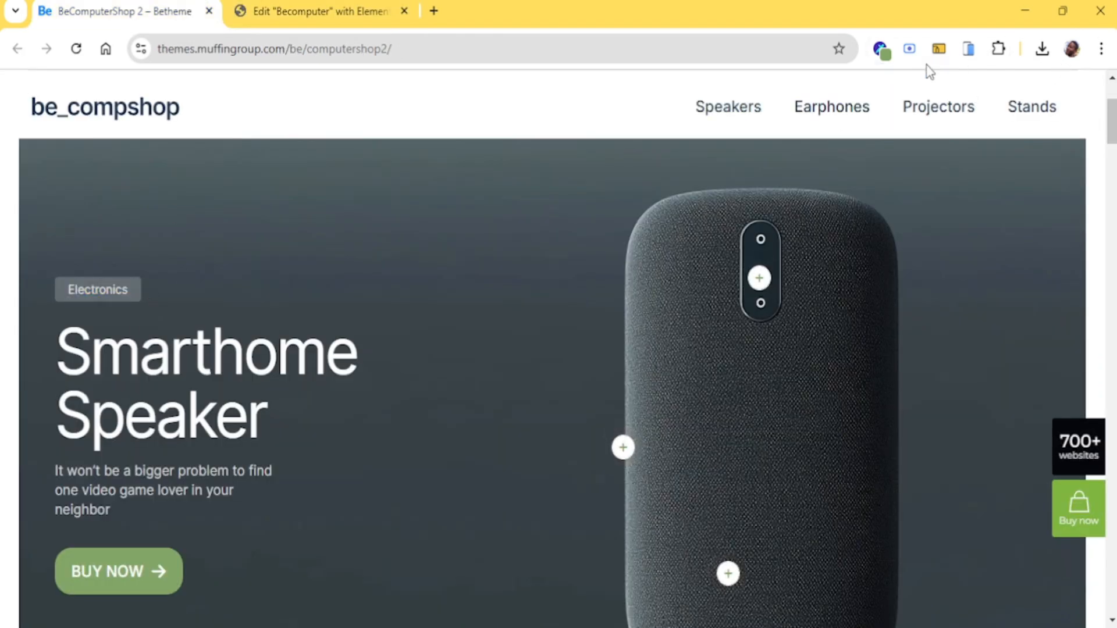
{"action": "left_click", "coordinate": [880, 51]}
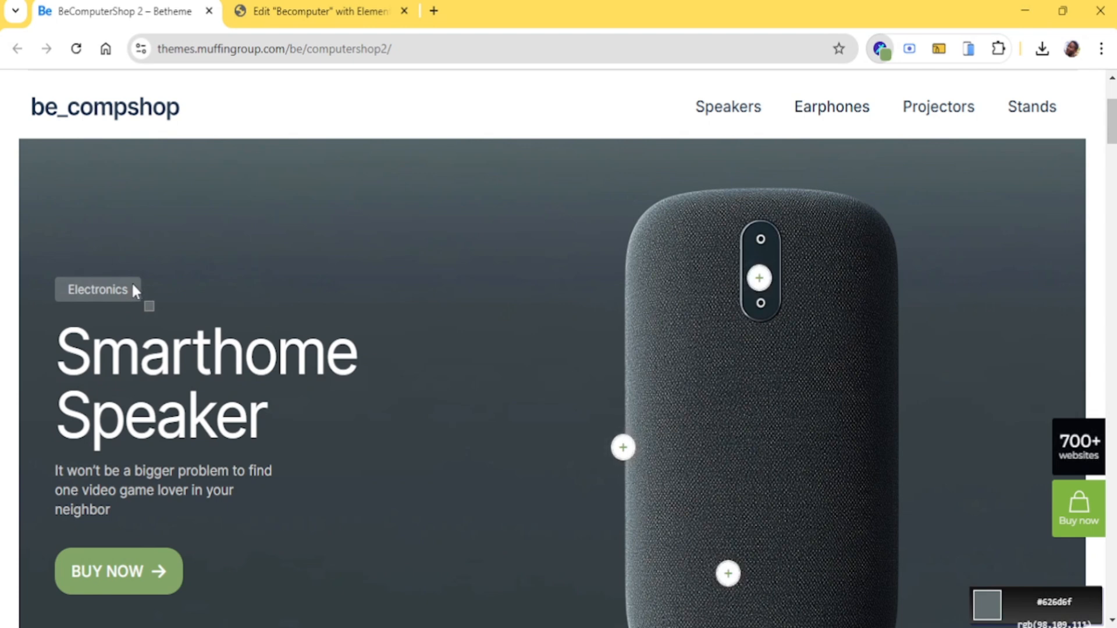
{"action": "left_click", "coordinate": [146, 256]}
Back in the Elementor editor, set the Electronics heading's background color to #626d6f
{"action": "left_click", "coordinate": [295, 12]}
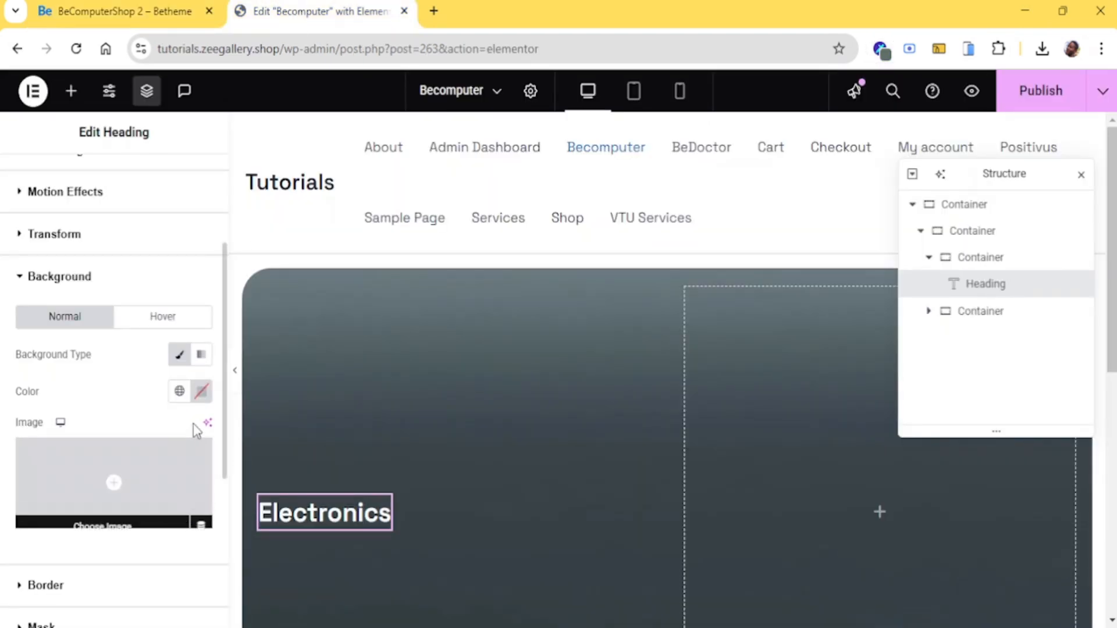
{"action": "left_click", "coordinate": [205, 393]}
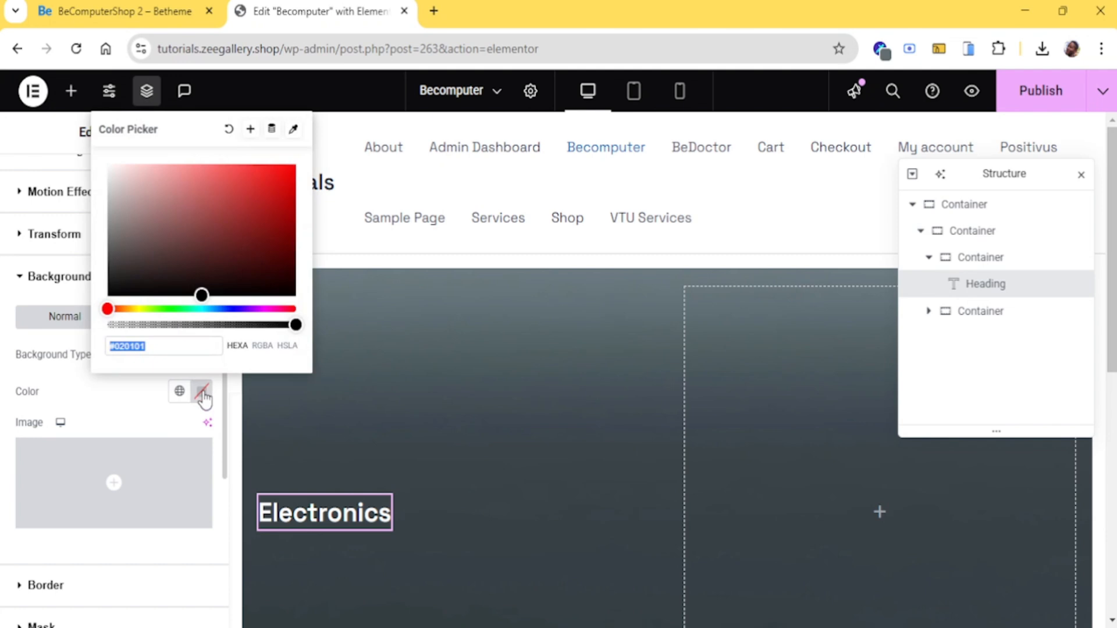
{"action": "type", "text": "#626d6f"}
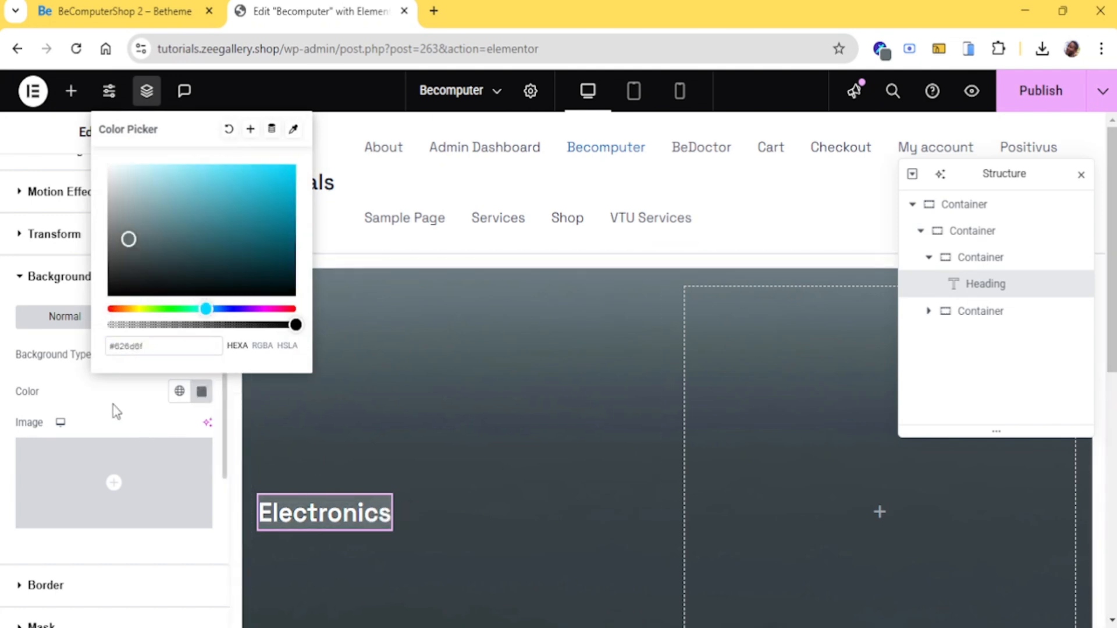
{"action": "left_click", "coordinate": [120, 419]}
Set the Electronics heading's padding to 10 px on all sides
{"action": "scroll", "coordinate": [124, 437], "scroll_direction": "down", "scroll_amount": 5}
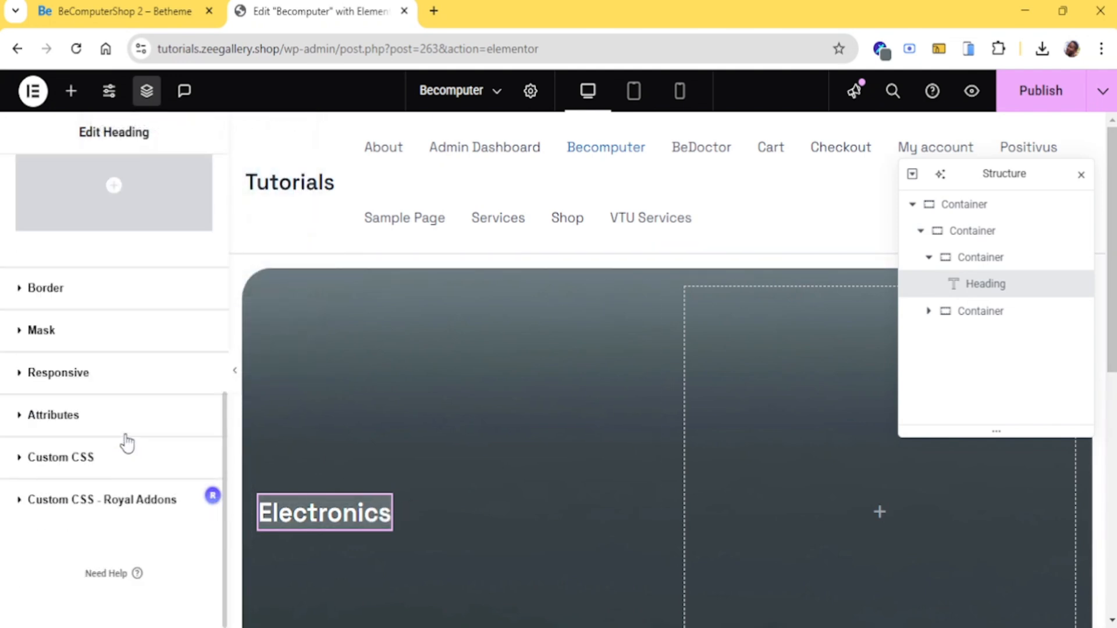
{"action": "scroll", "coordinate": [126, 442], "scroll_direction": "up", "scroll_amount": 5}
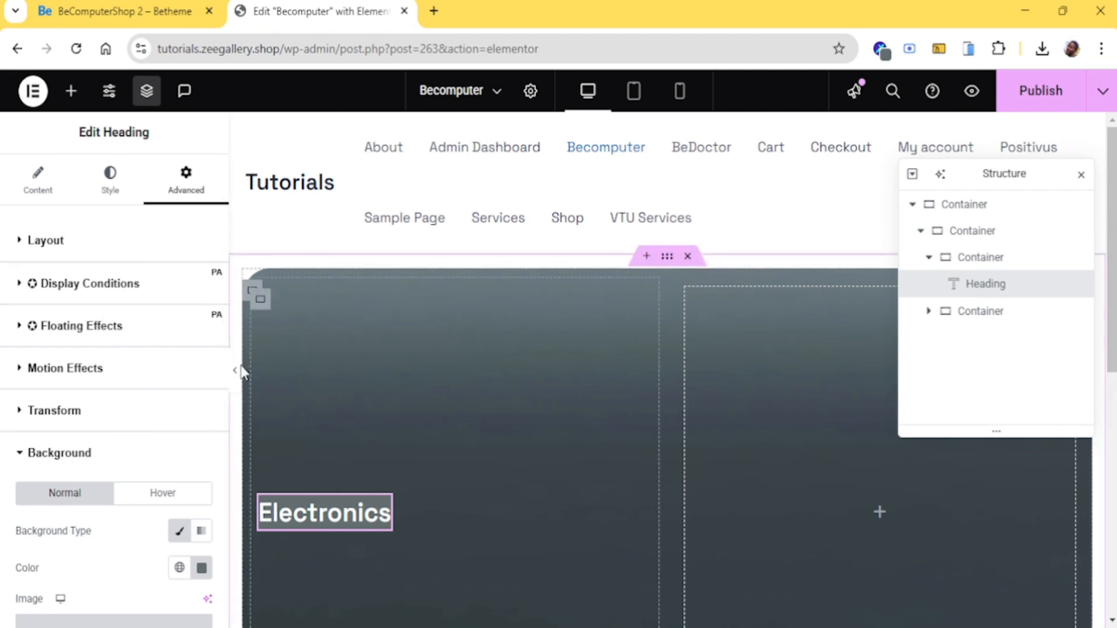
{"action": "left_click", "coordinate": [45, 241]}
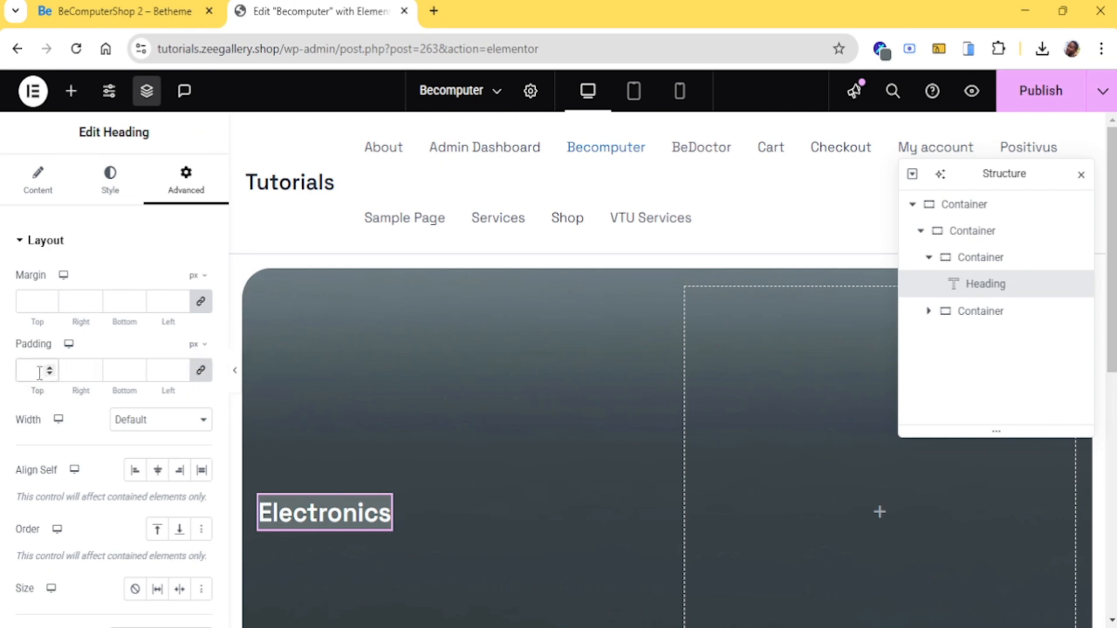
{"action": "type", "text": "15"}
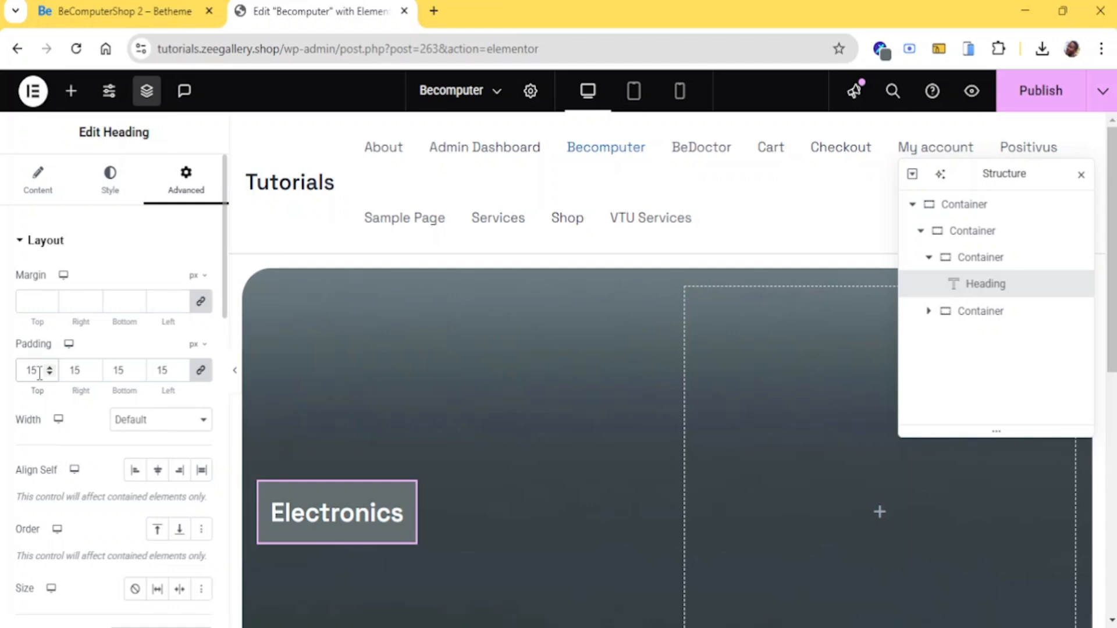
{"action": "key", "text": "BackSpace"}
{"action": "type", "text": "0"}
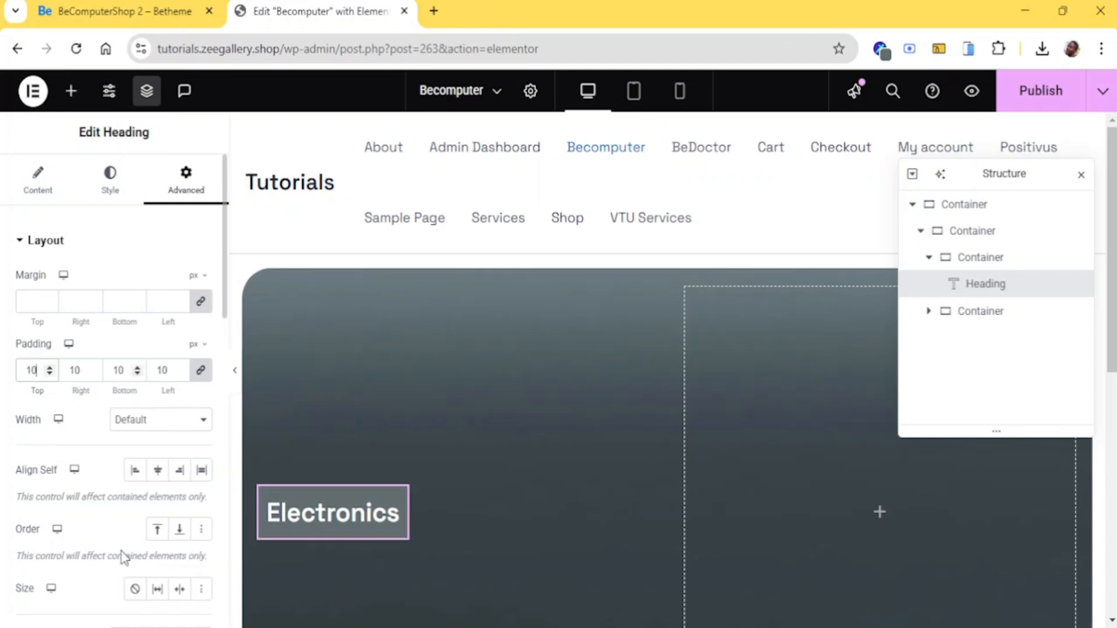
{"action": "scroll", "coordinate": [671, 581], "scroll_direction": "down", "scroll_amount": 3}
{"action": "scroll", "coordinate": [526, 486], "scroll_direction": "up", "scroll_amount": 2}
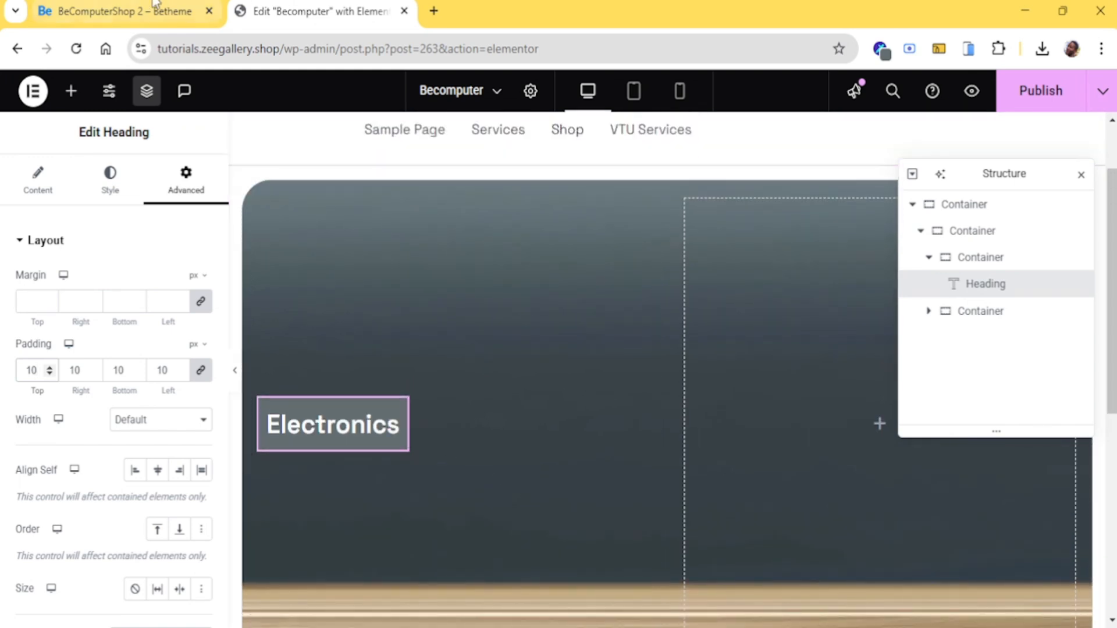
Check the reference label's shape and set the Electronics heading's border radius to 10 px on all corners
{"action": "left_click", "coordinate": [129, 5]}
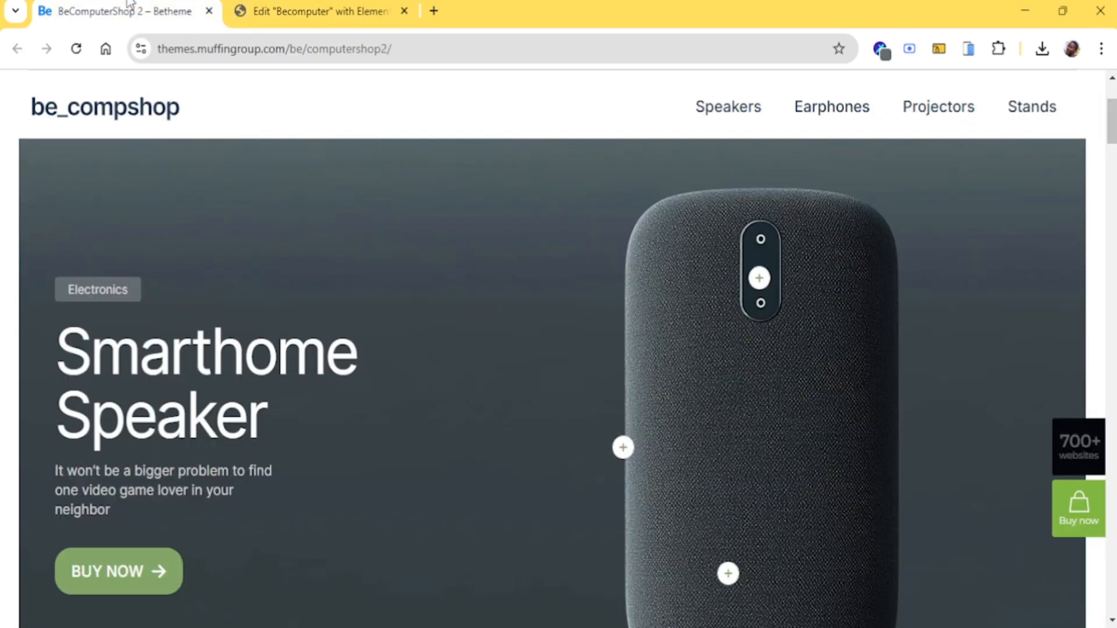
{"action": "left_click", "coordinate": [283, 8]}
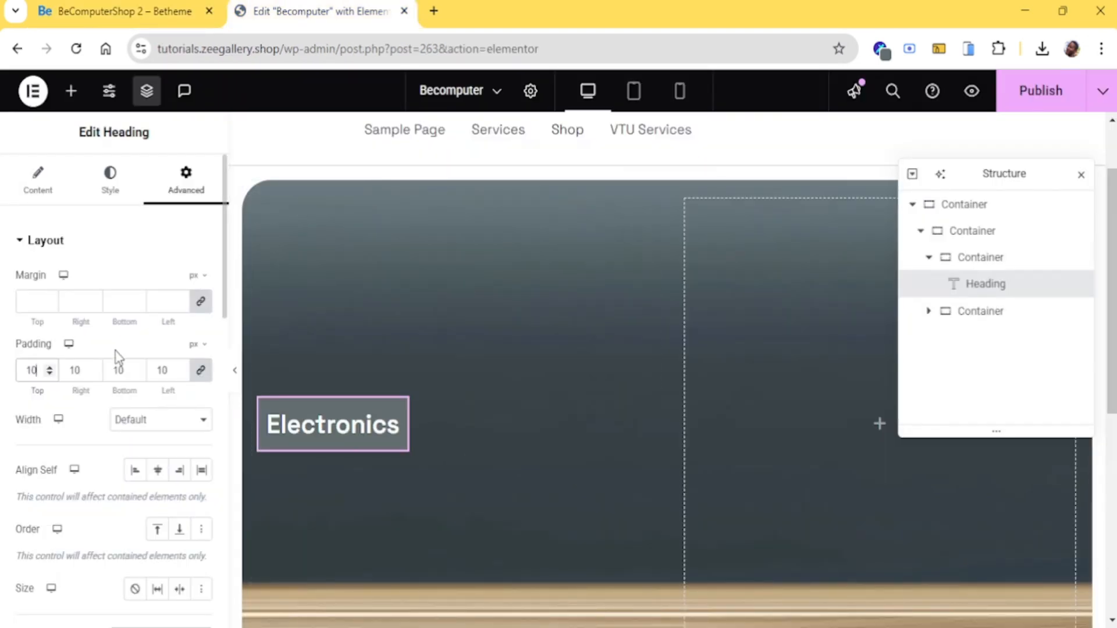
{"action": "scroll", "coordinate": [116, 364], "scroll_direction": "down", "scroll_amount": 10}
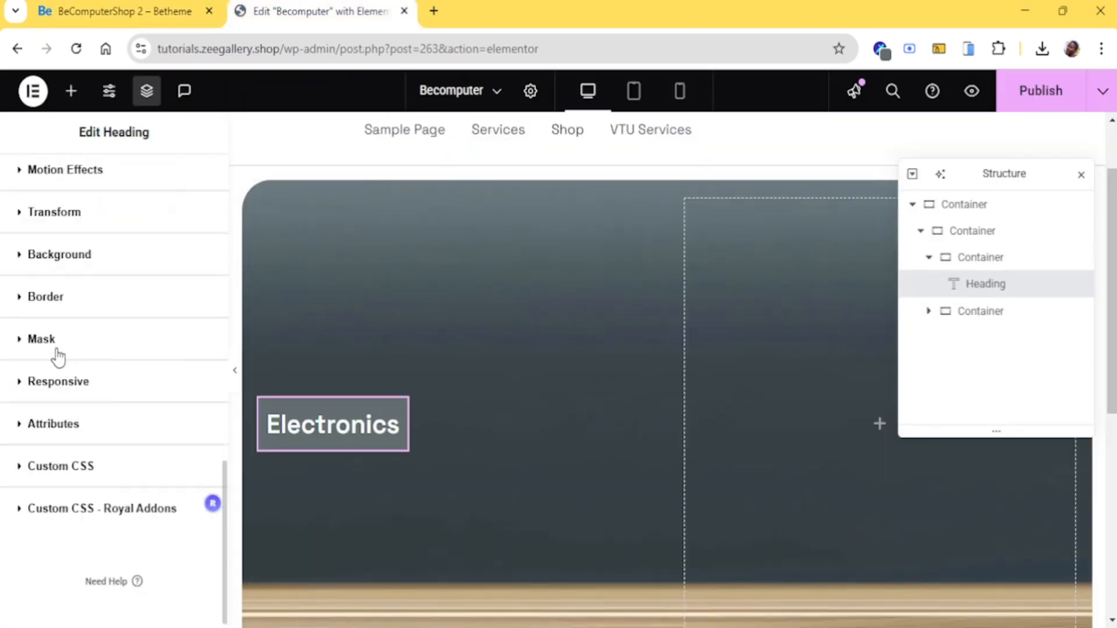
{"action": "left_click", "coordinate": [43, 314]}
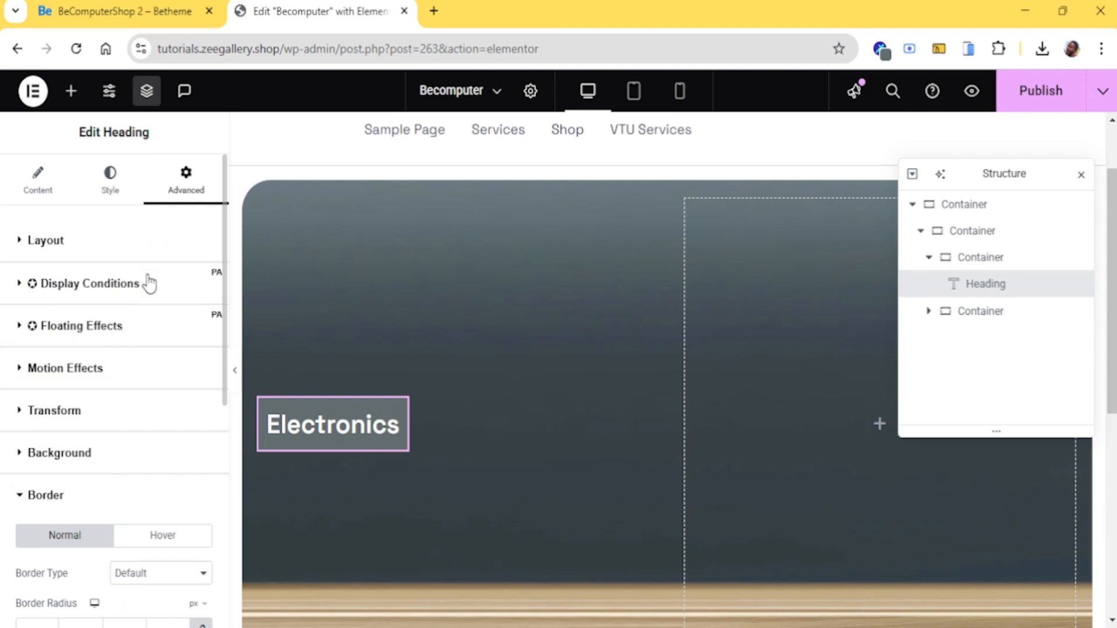
{"action": "scroll", "coordinate": [133, 349], "scroll_direction": "down", "scroll_amount": 5}
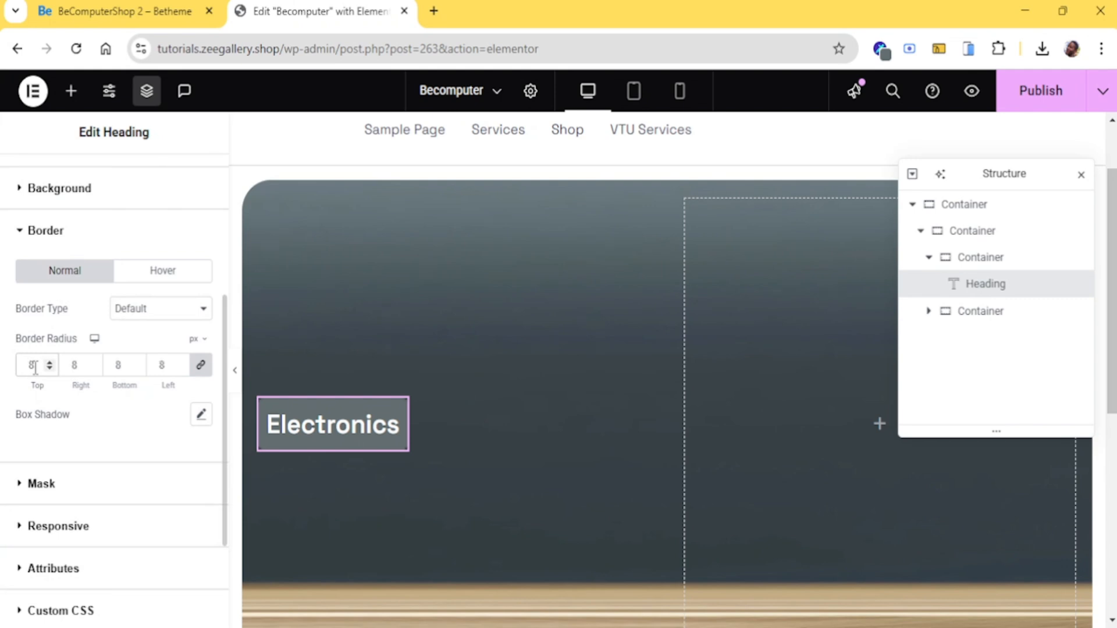
{"action": "type", "text": "6"}
{"action": "key", "text": "BackSpace"}
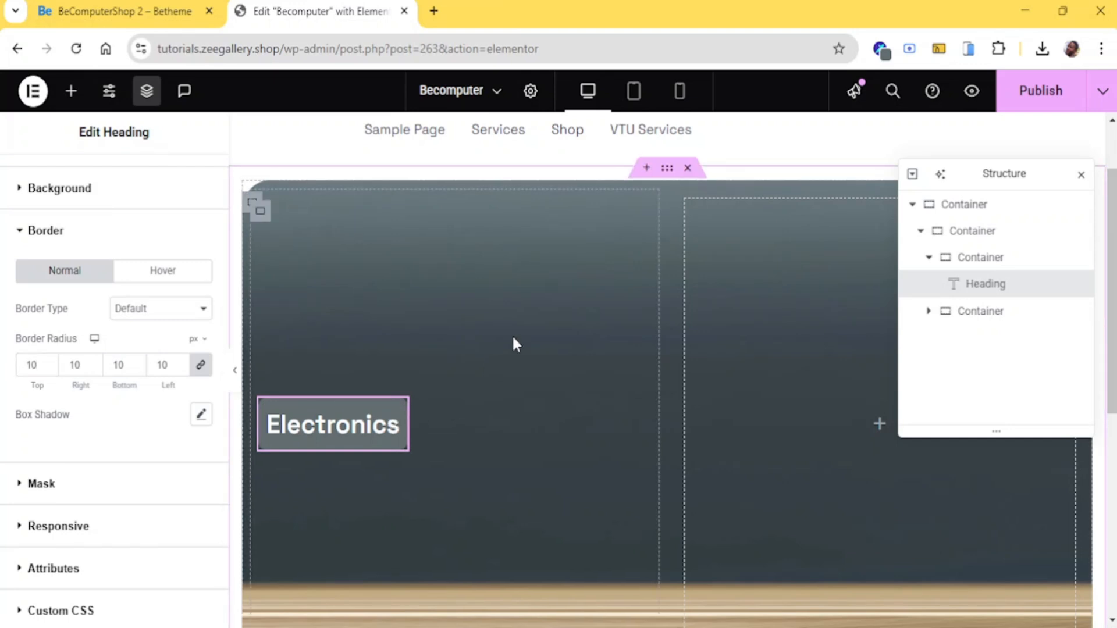
Compare the Electronics heading with the reference label and set its font family to Poppins
{"action": "left_click", "coordinate": [154, 10]}
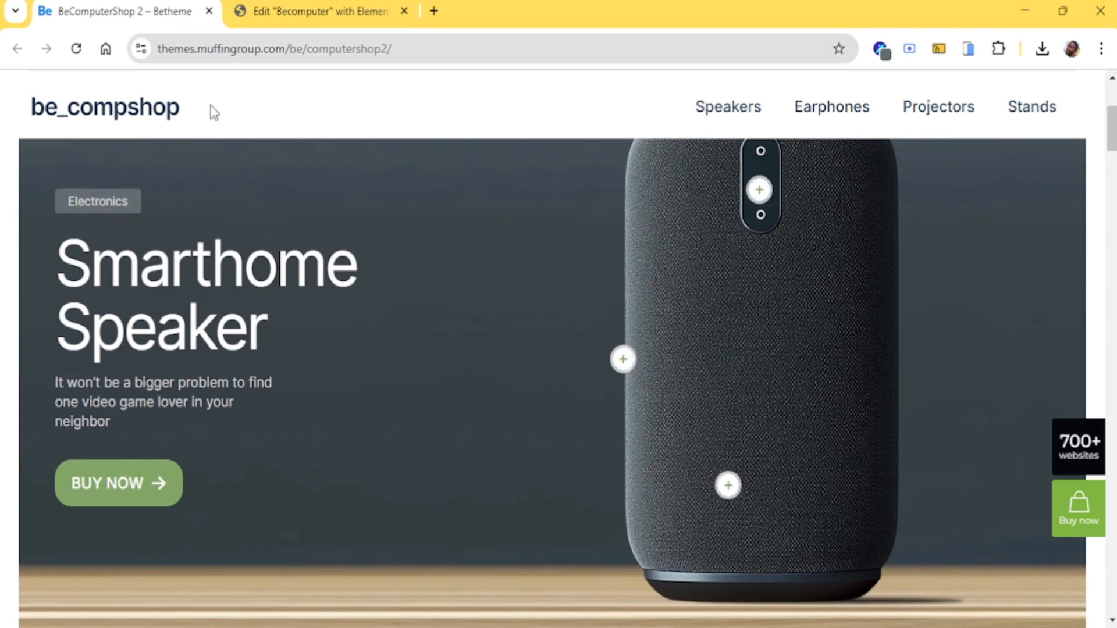
{"action": "left_click", "coordinate": [311, 11]}
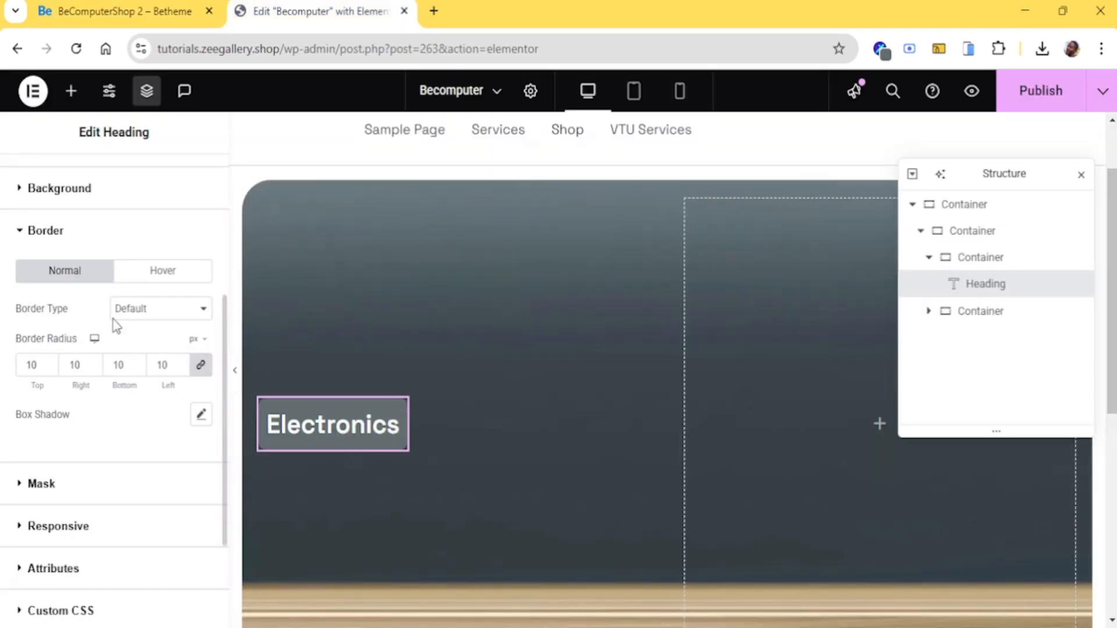
{"action": "scroll", "coordinate": [127, 337], "scroll_direction": "up", "scroll_amount": 5}
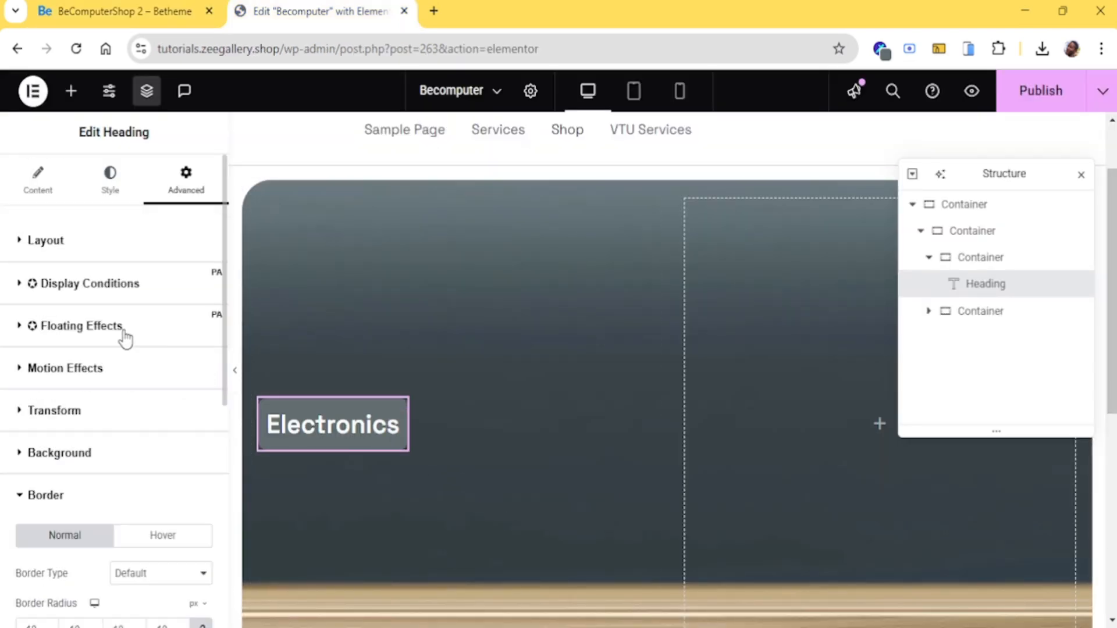
{"action": "left_click", "coordinate": [111, 187]}
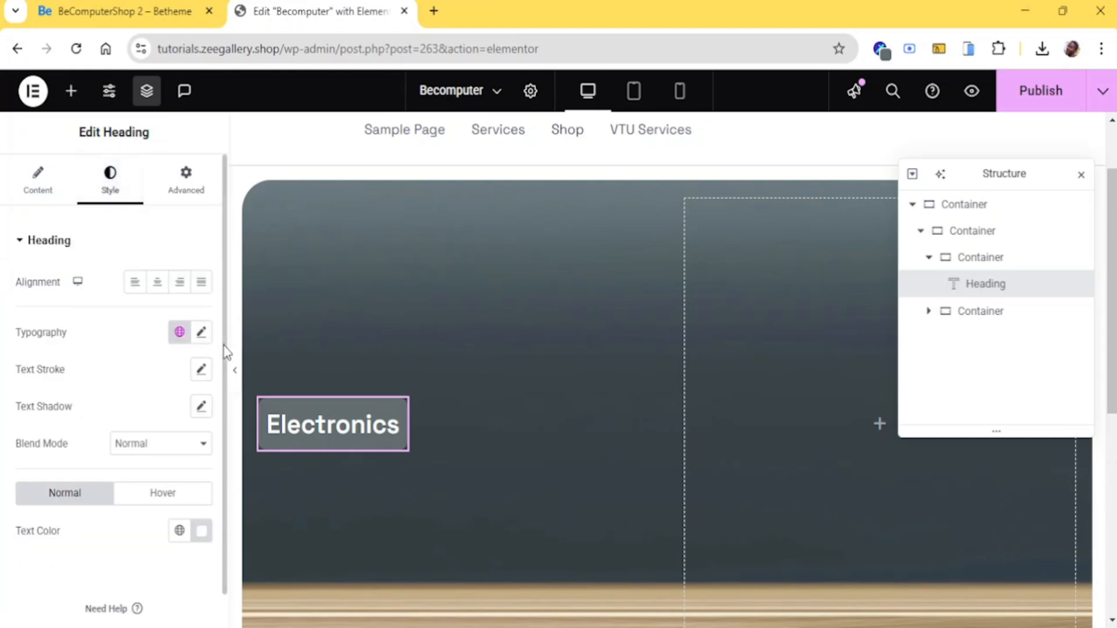
{"action": "left_click", "coordinate": [201, 334]}
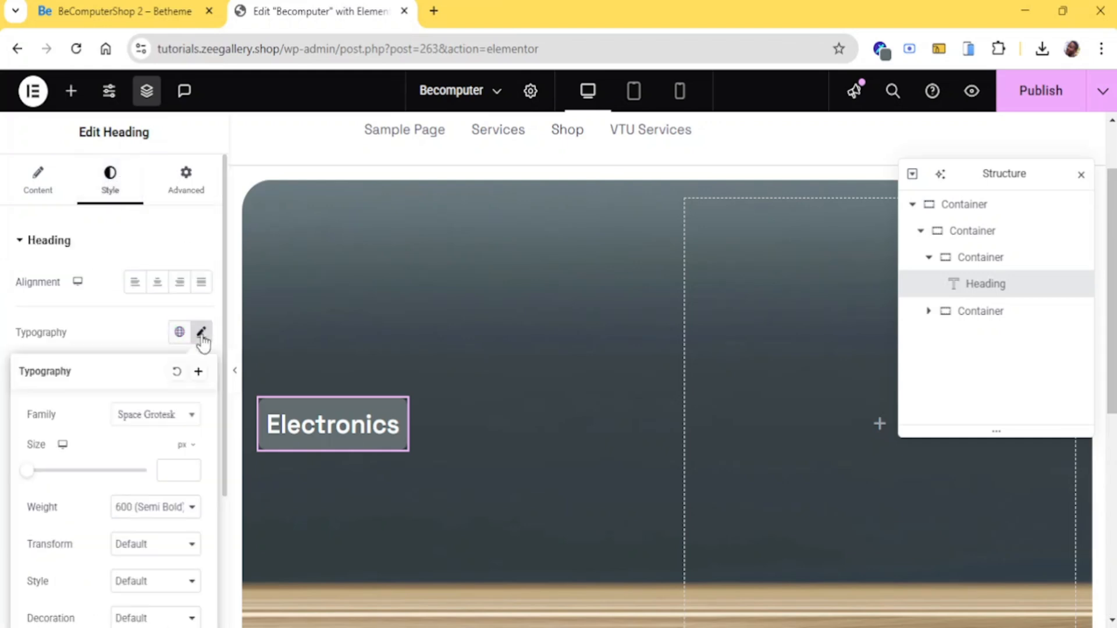
{"action": "left_click", "coordinate": [172, 421]}
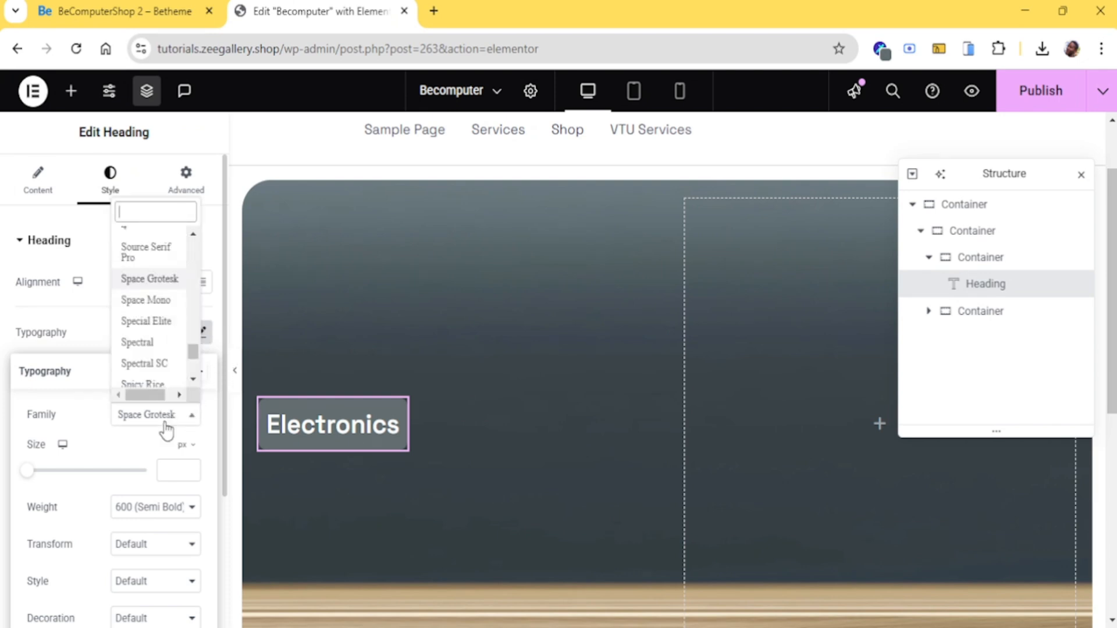
{"action": "type", "text": "poppin"}
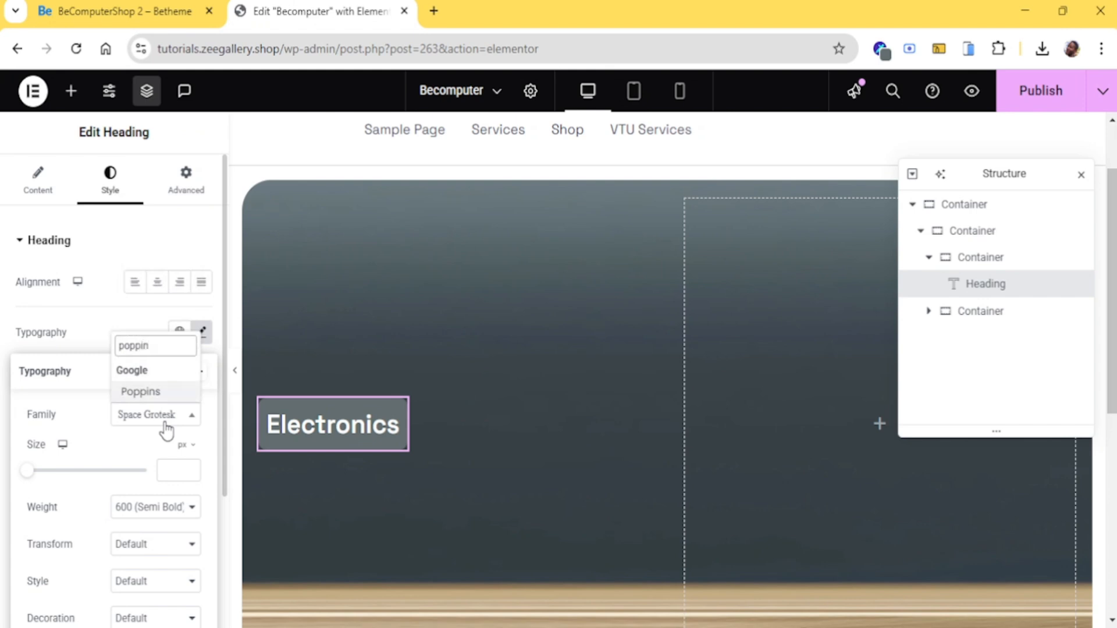
{"action": "left_click", "coordinate": [158, 391]}
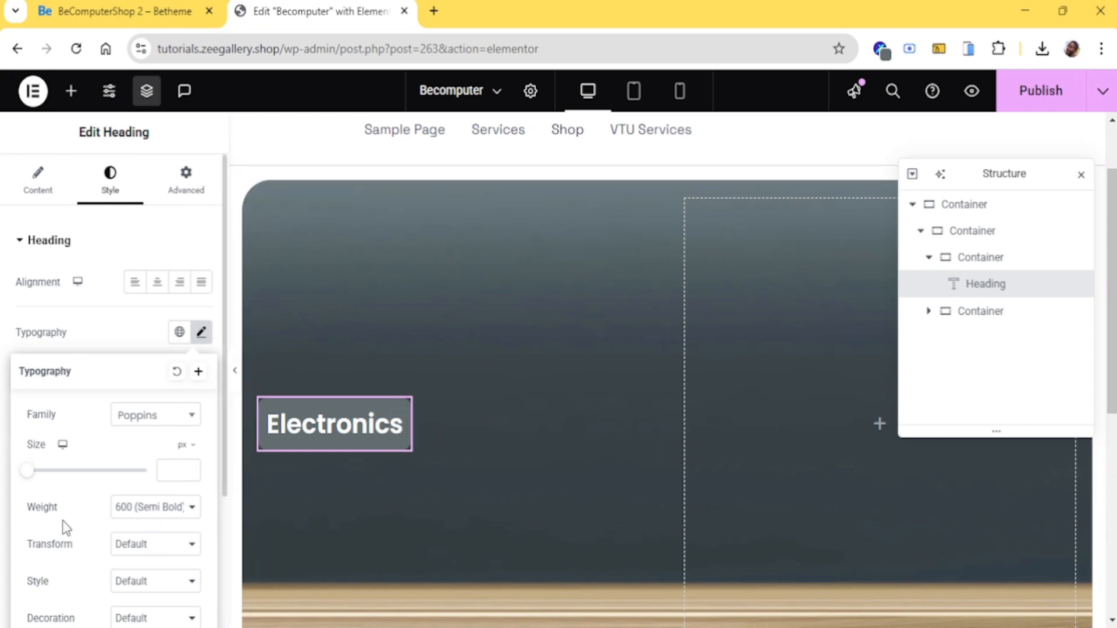
Copy the "Smarthome Speaker" title text from the BeComputerShop 2 reference page
{"action": "left_click", "coordinate": [166, 8]}
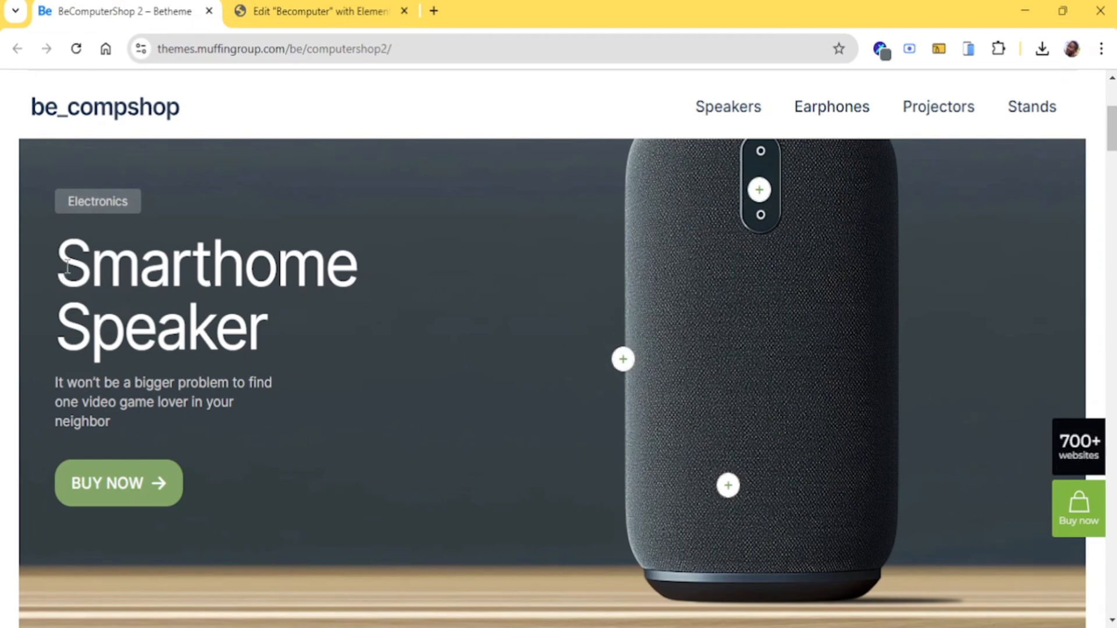
{"action": "left_click_drag", "start_coordinate": [67, 271], "coordinate": [309, 327]}
{"action": "key", "text": "ctrl+c"}
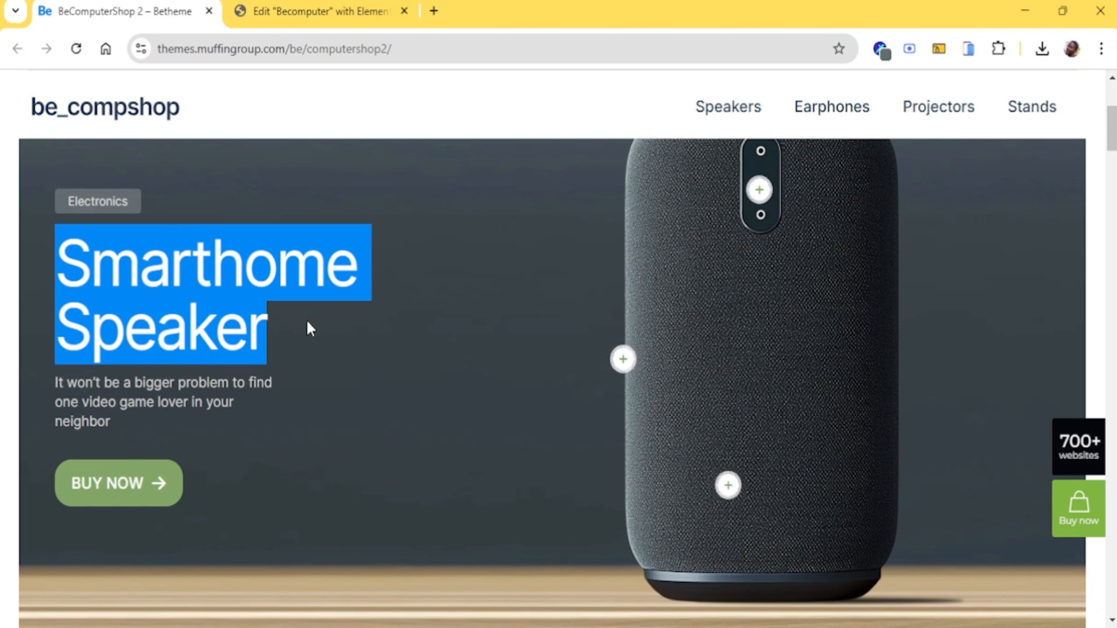
Back in the Elementor editor, add a new Heading widget below the Electronics heading in the left container
{"action": "left_click", "coordinate": [307, 12]}
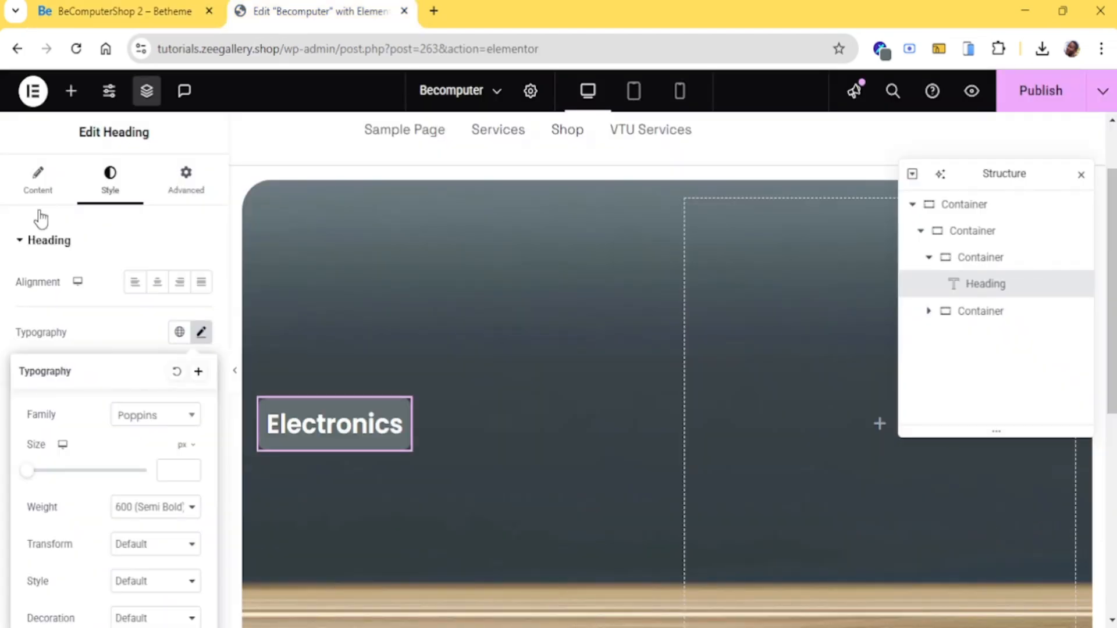
{"action": "left_click", "coordinate": [69, 101]}
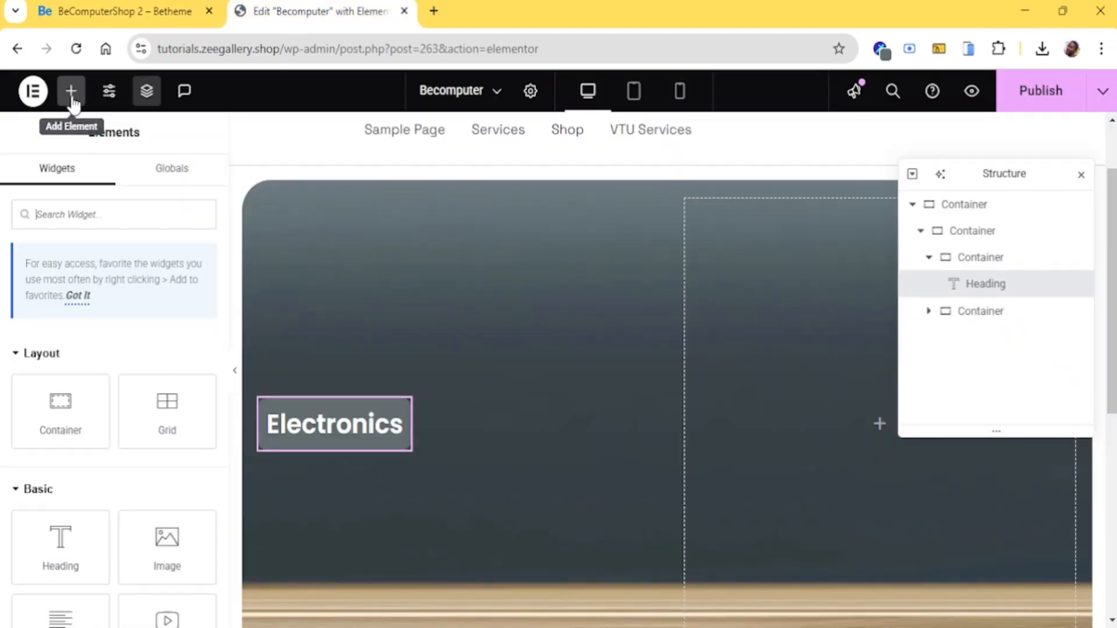
{"action": "left_click_drag", "start_coordinate": [54, 443], "coordinate": [323, 428]}
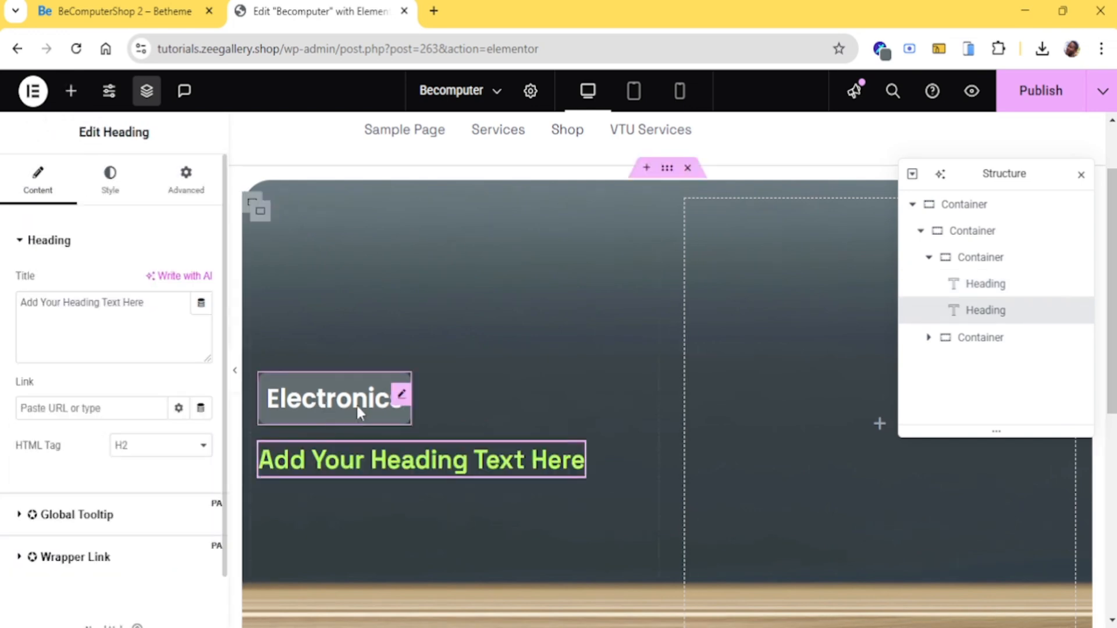
Replace the new heading's title with the copied text, adding a line break so it reads "Smarthome <br> Speaker"
{"action": "left_click", "coordinate": [154, 302]}
{"action": "key", "text": "ctrl+a"}
{"action": "key", "text": "ctrl+v"}
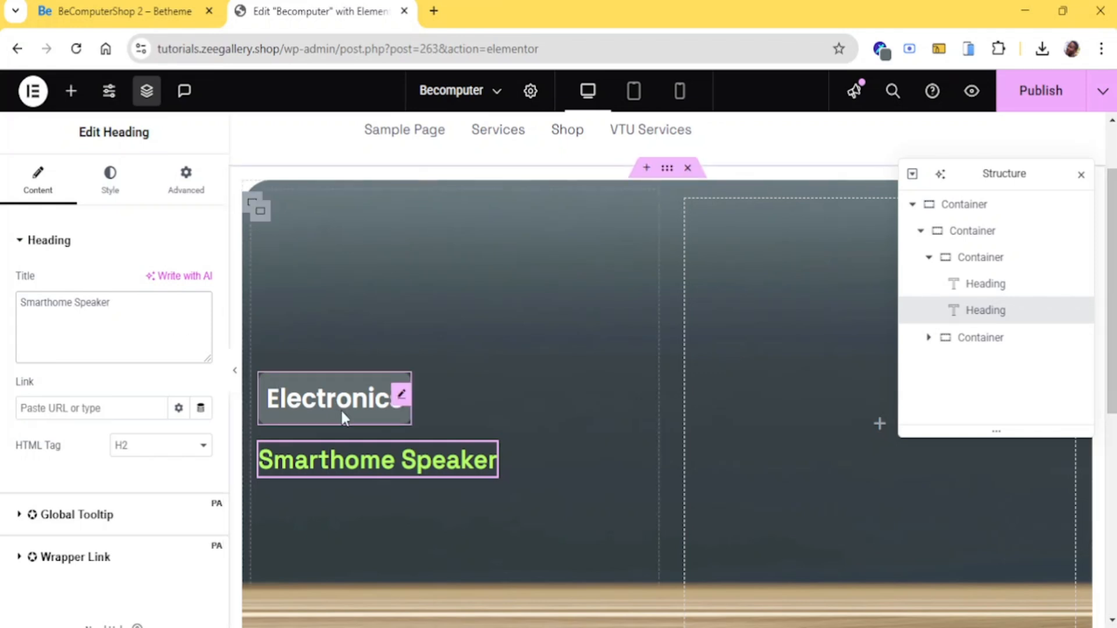
{"action": "type", "text": "<"}
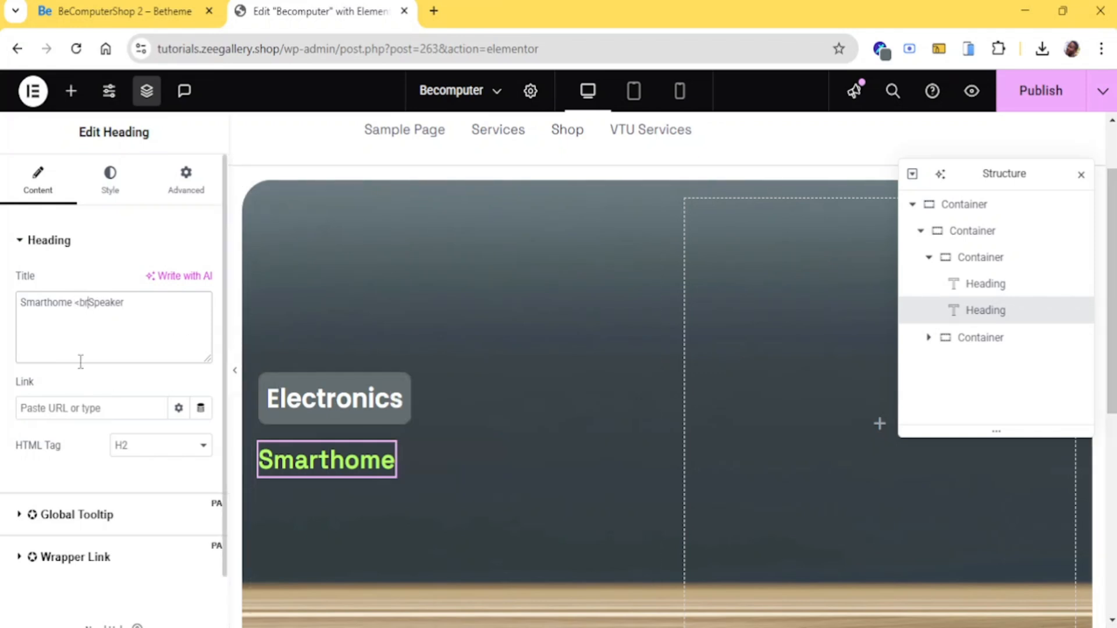
{"action": "type", "text": "br>"}
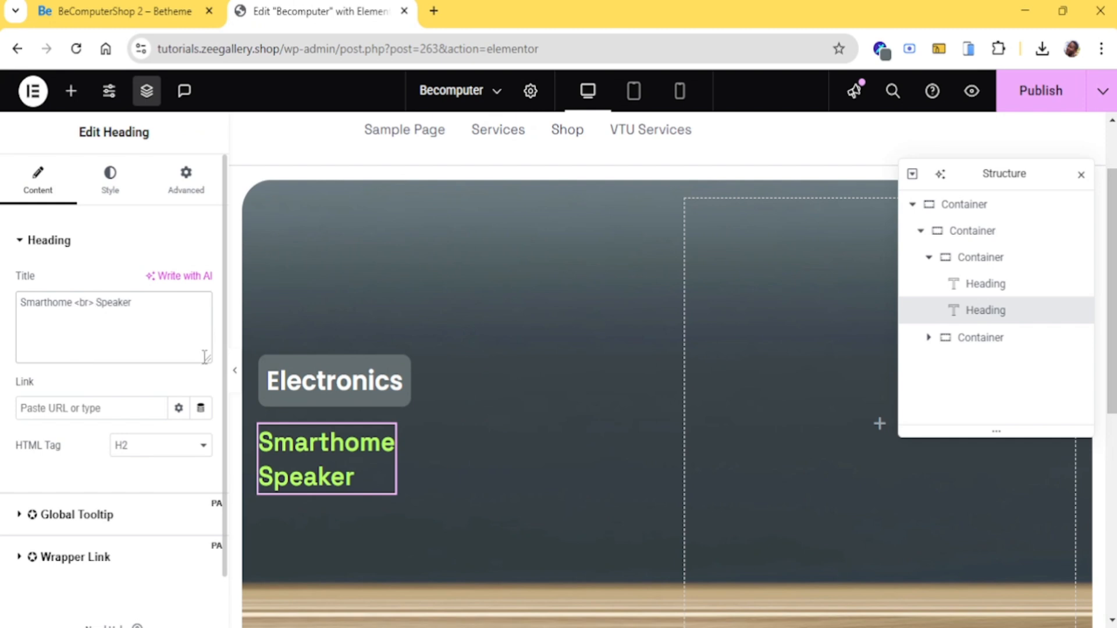
Align the Smarthome Speaker heading left and set its font family to Poppins
{"action": "left_click", "coordinate": [111, 176]}
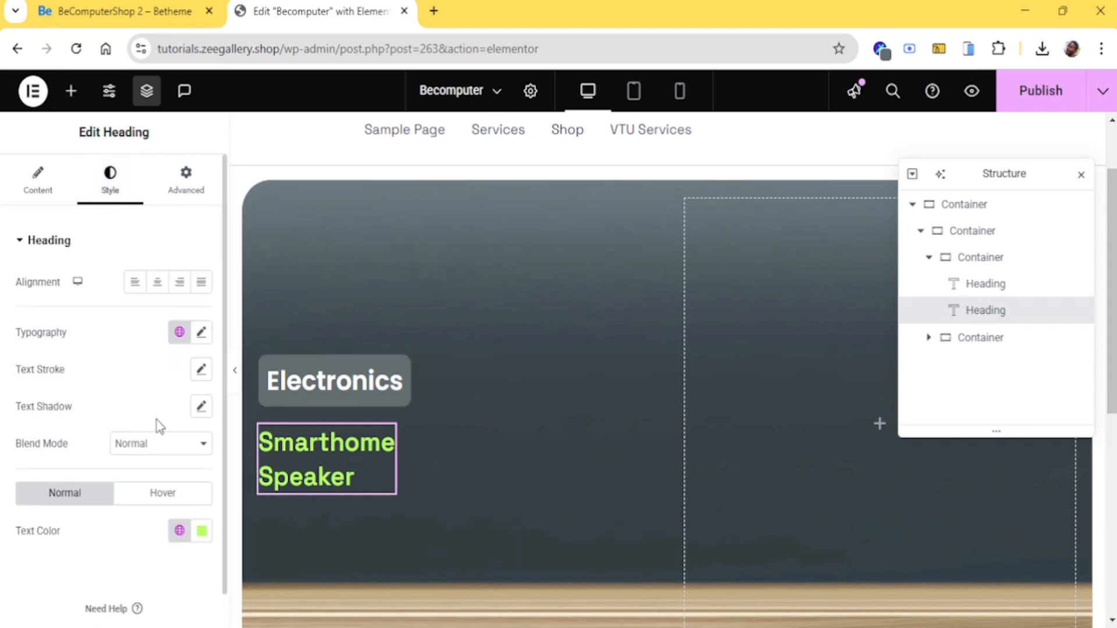
{"action": "left_click", "coordinate": [133, 285]}
{"action": "left_click", "coordinate": [202, 333]}
{"action": "left_click", "coordinate": [155, 415]}
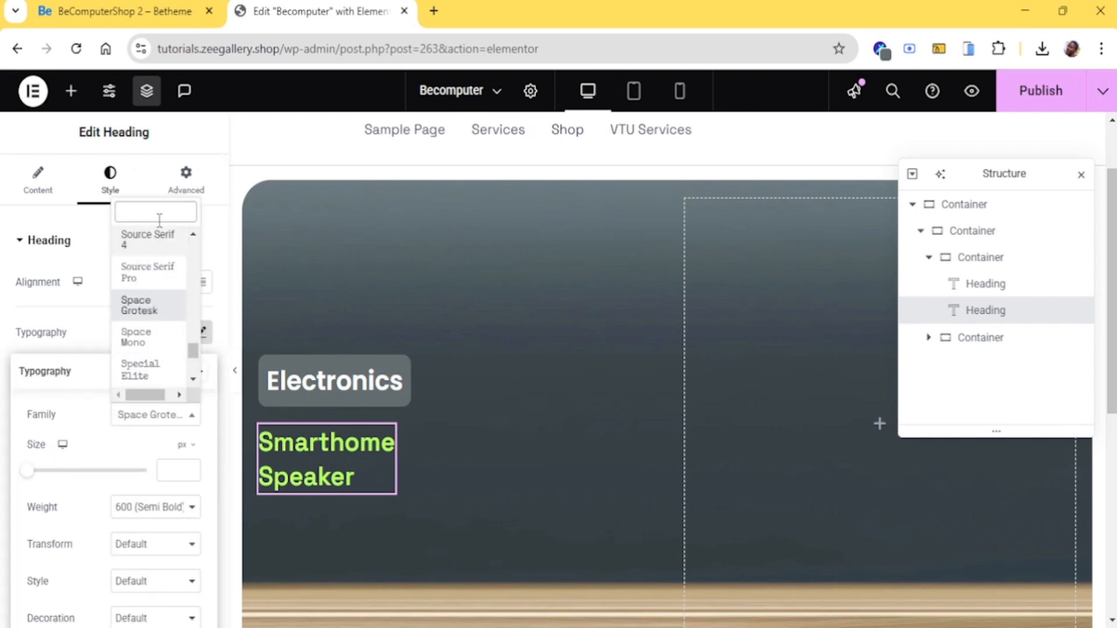
{"action": "type", "text": "poppn"}
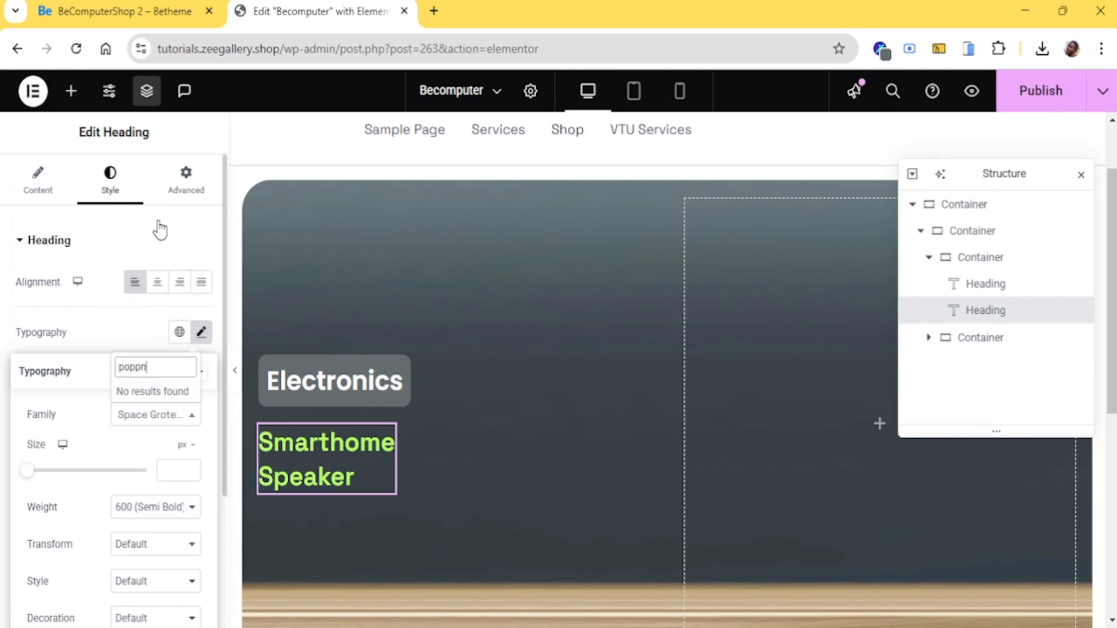
{"action": "key", "text": "BackSpace"}
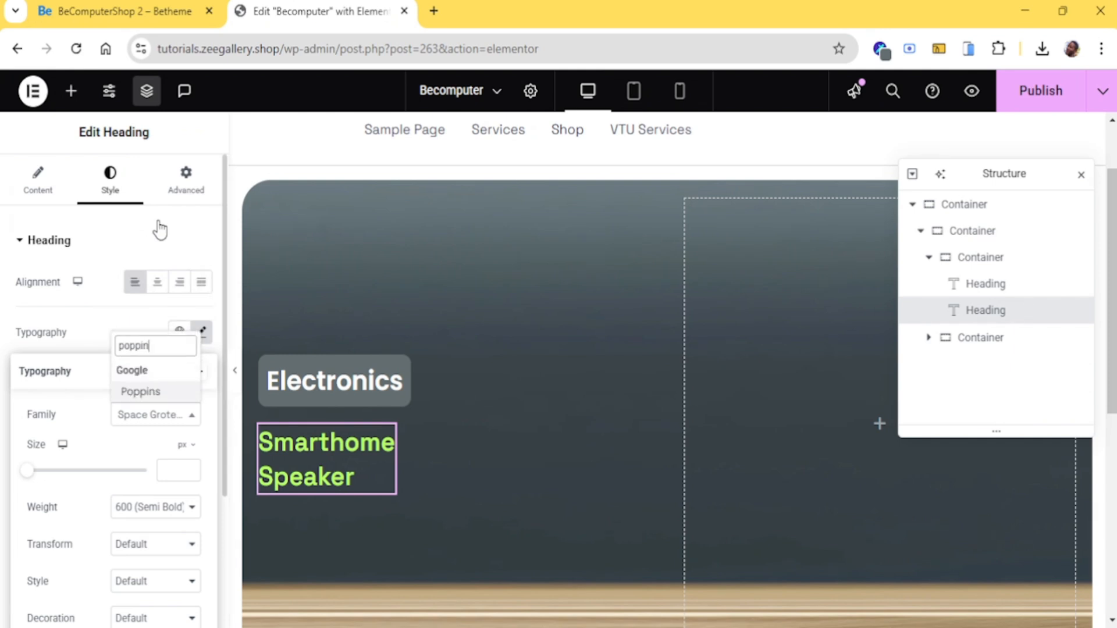
{"action": "left_click", "coordinate": [154, 390]}
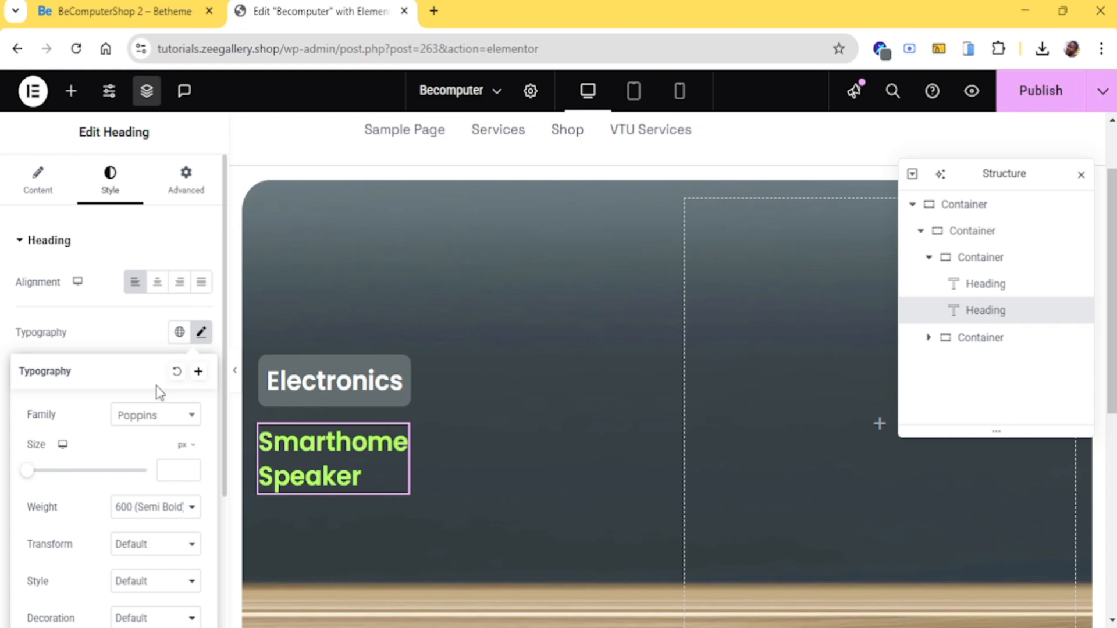
Set the Smarthome Speaker heading's font size to 60 px
{"action": "left_click", "coordinate": [166, 471]}
{"action": "type", "text": "50"}
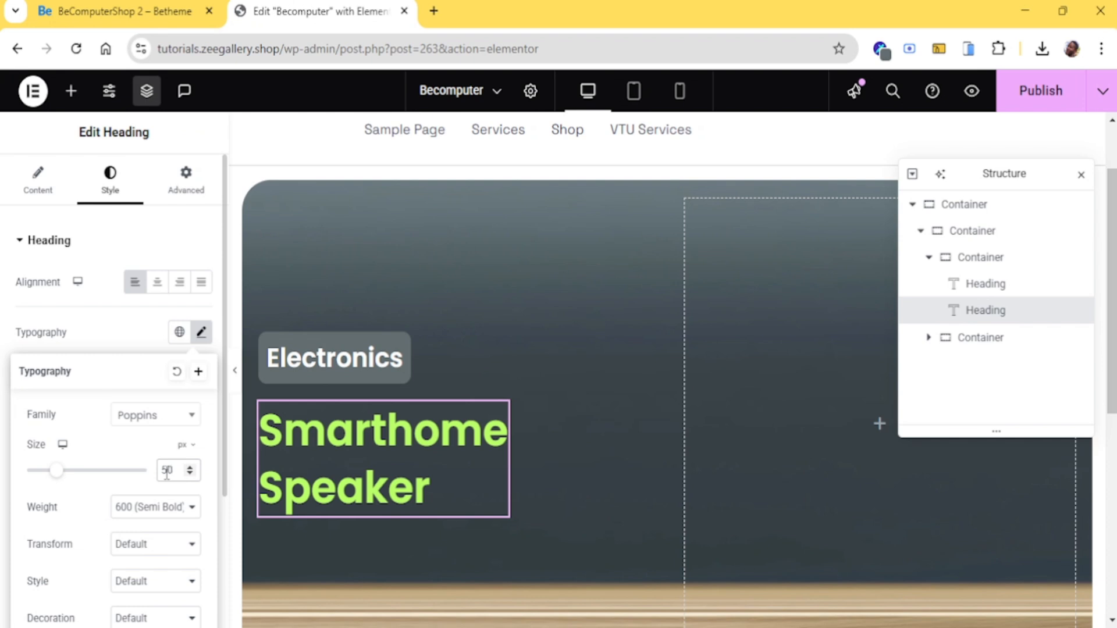
{"action": "key", "text": "BackSpace"}
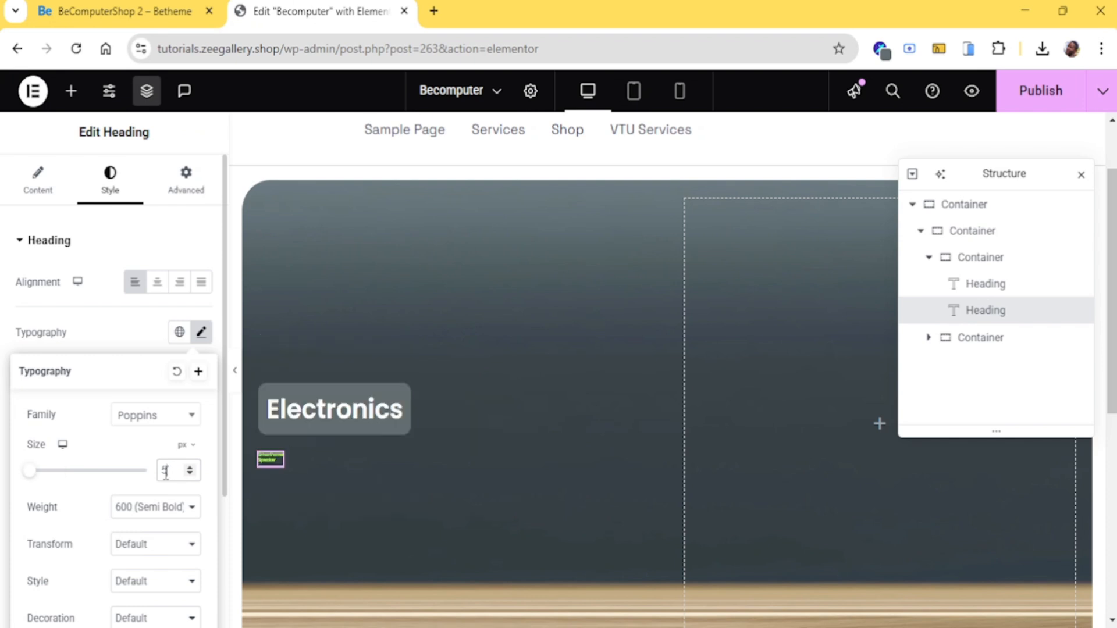
{"action": "key", "text": "BackSpace"}
{"action": "type", "text": "60"}
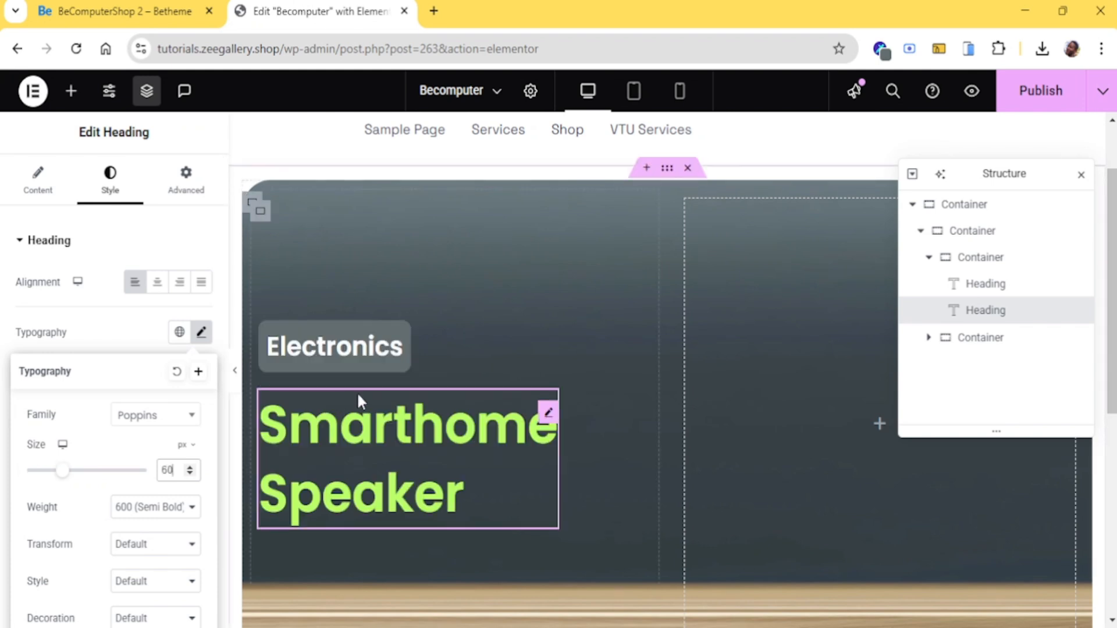
Compare with the reference title and set the Smarthome Speaker heading's font weight to 400 (Normal)
{"action": "scroll", "coordinate": [357, 392], "scroll_direction": "down", "scroll_amount": 2}
{"action": "scroll", "coordinate": [177, 445], "scroll_direction": "down", "scroll_amount": 2}
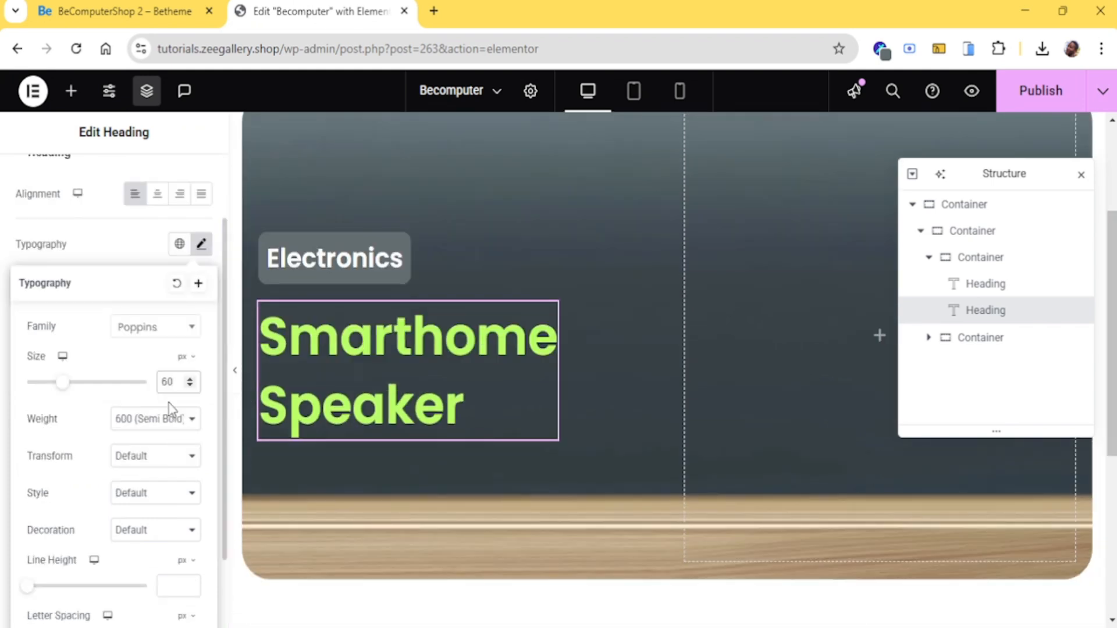
{"action": "left_click", "coordinate": [144, 6]}
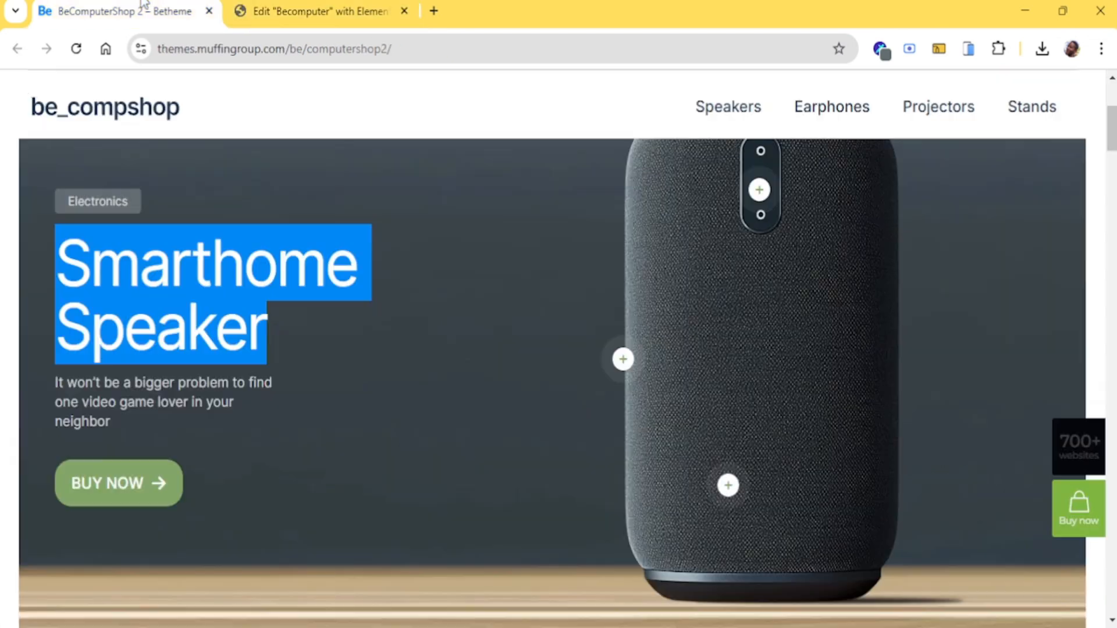
{"action": "left_click", "coordinate": [346, 416]}
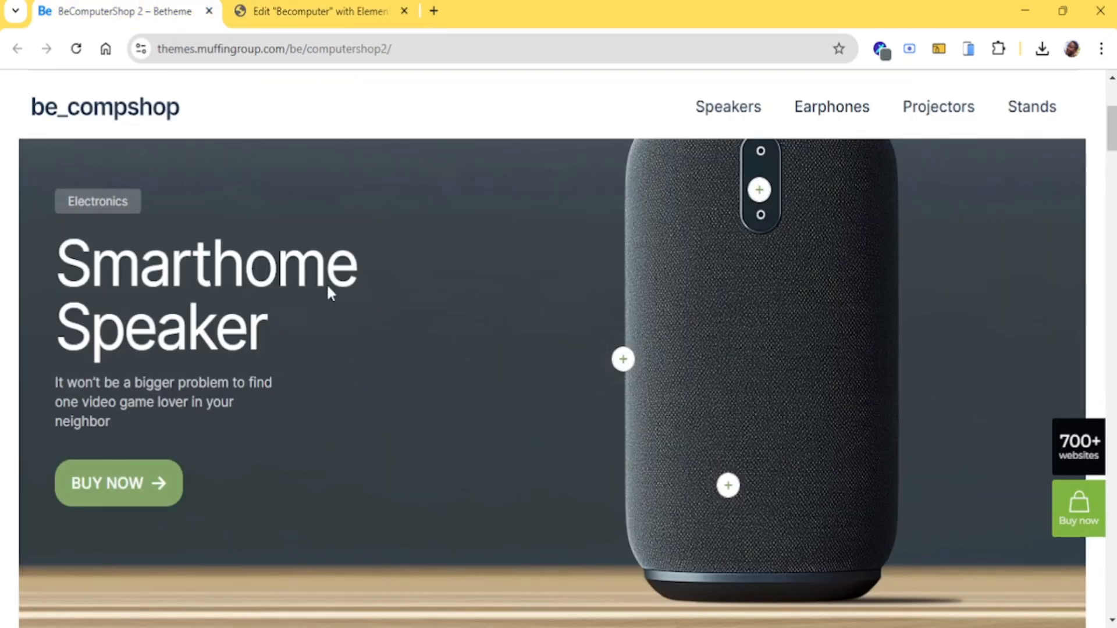
{"action": "left_click", "coordinate": [302, 12]}
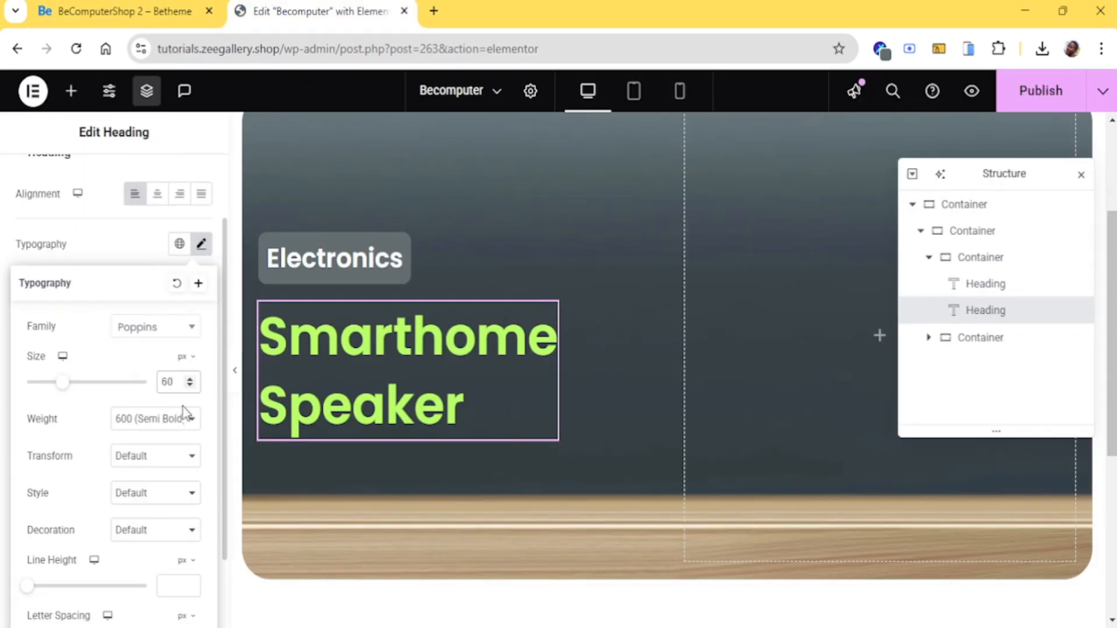
{"action": "left_click", "coordinate": [159, 244]}
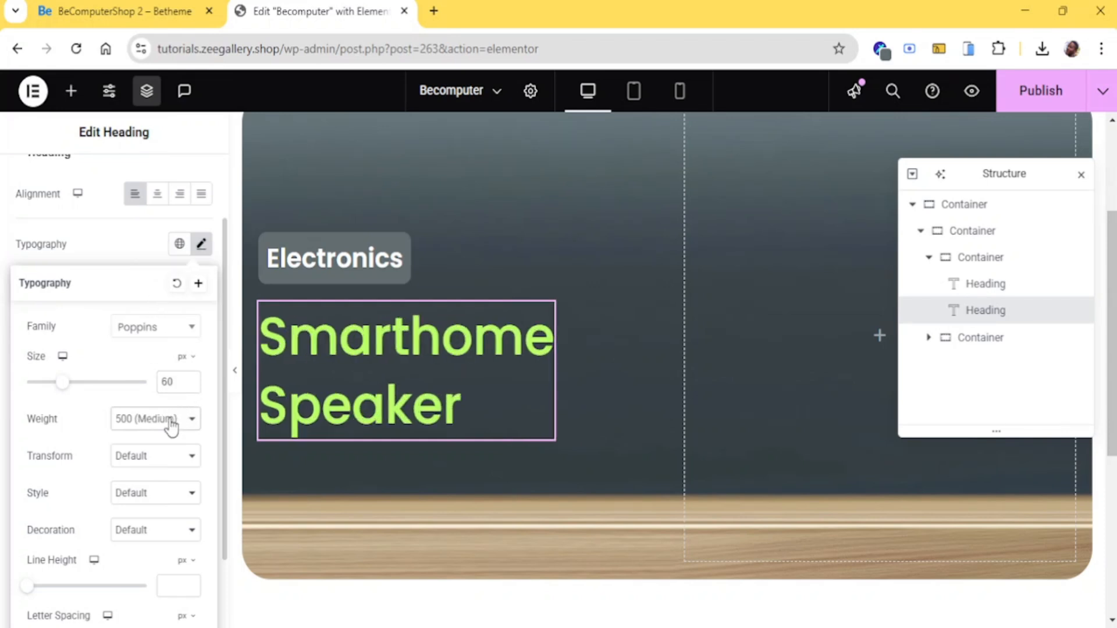
{"action": "key", "text": "Down"}
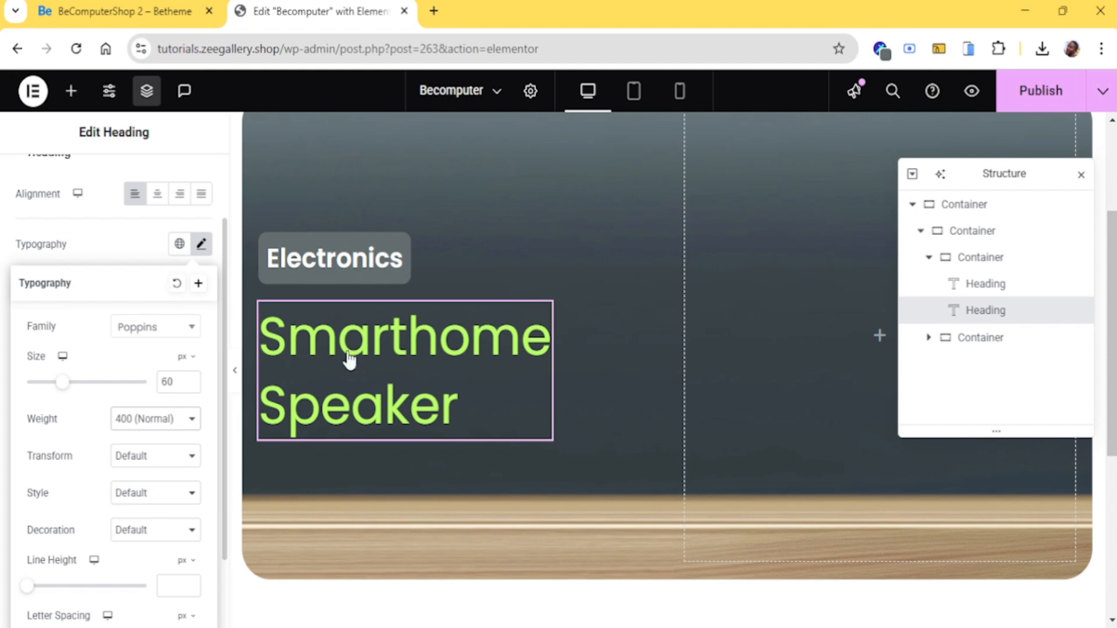
Check the reference title's color and set the Smarthome Speaker heading's text color to white, #FFFFFF
{"action": "left_click", "coordinate": [166, 5]}
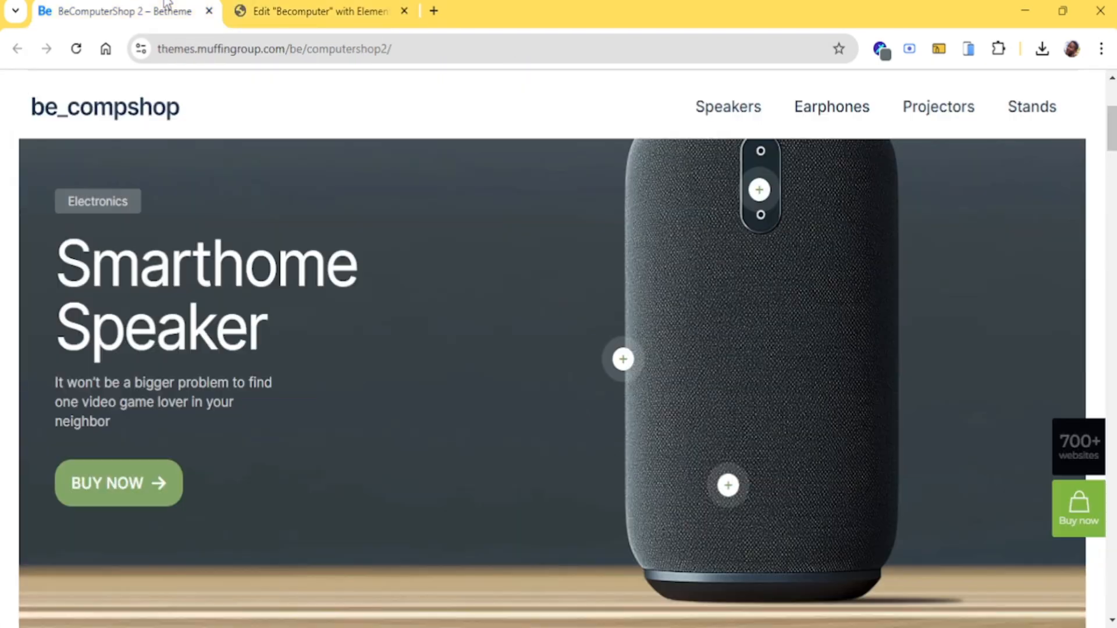
{"action": "left_click", "coordinate": [306, 7]}
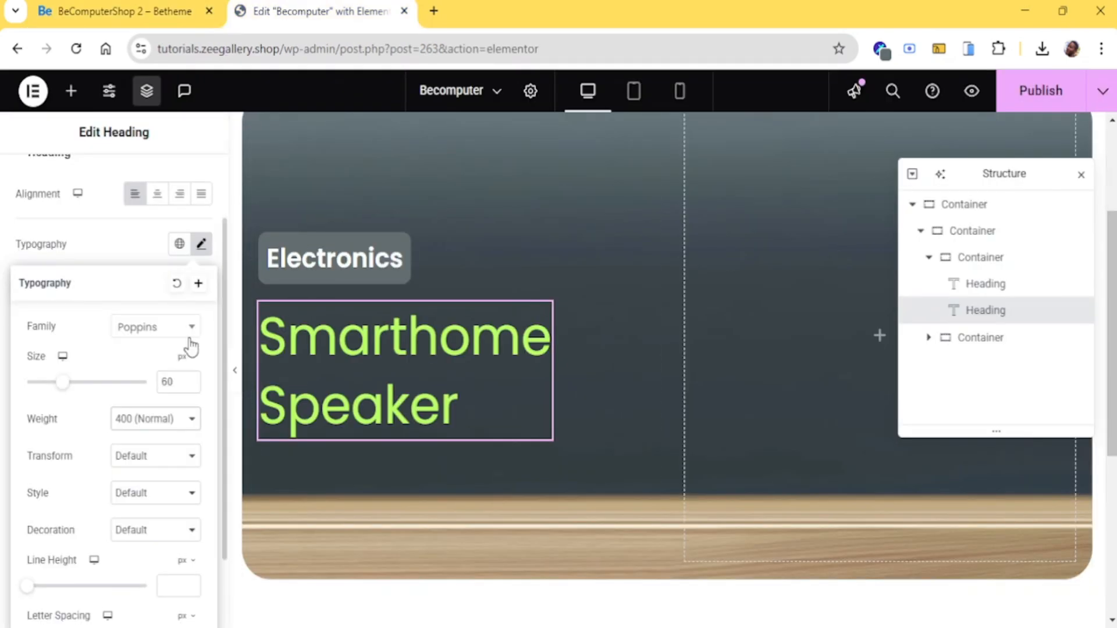
{"action": "left_click", "coordinate": [135, 254]}
{"action": "left_click", "coordinate": [204, 444]}
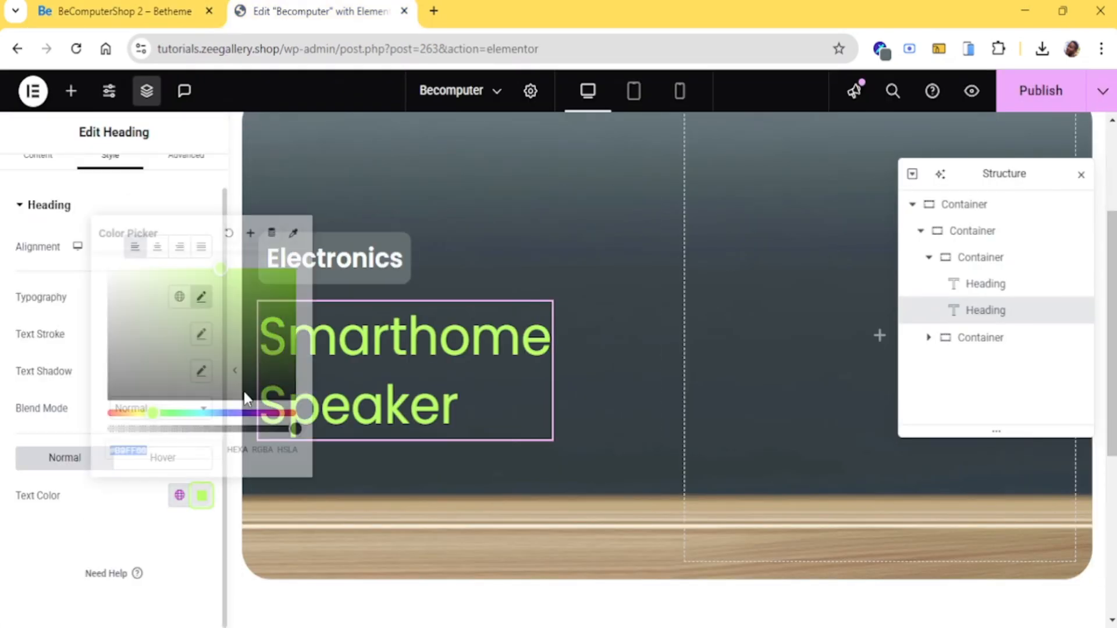
{"action": "left_click_drag", "start_coordinate": [153, 281], "coordinate": [74, 249]}
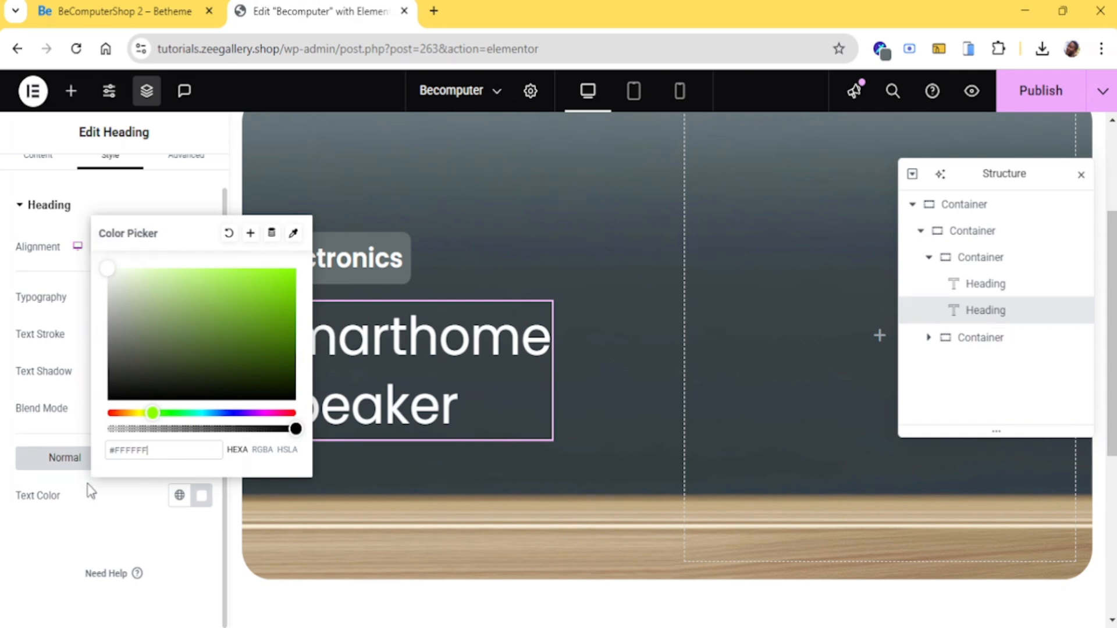
{"action": "left_click", "coordinate": [69, 559]}
Copy the description text below the Smarthome Speaker title on the be_compshop reference page
{"action": "left_click", "coordinate": [38, 12]}
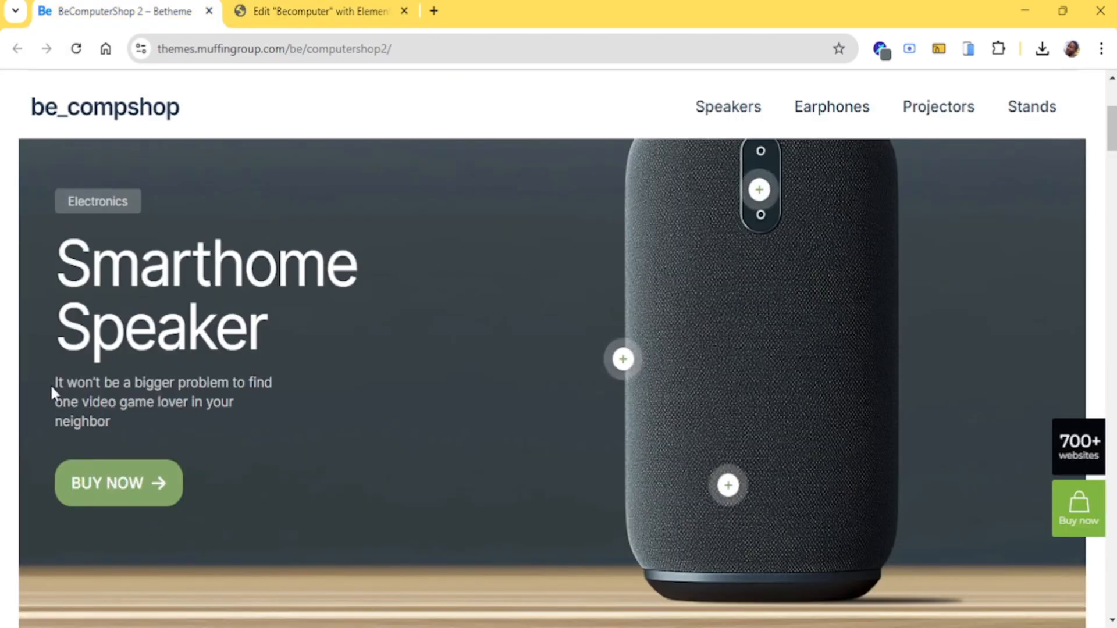
{"action": "left_click_drag", "start_coordinate": [49, 383], "coordinate": [116, 418]}
{"action": "key", "text": "ctrl+c"}
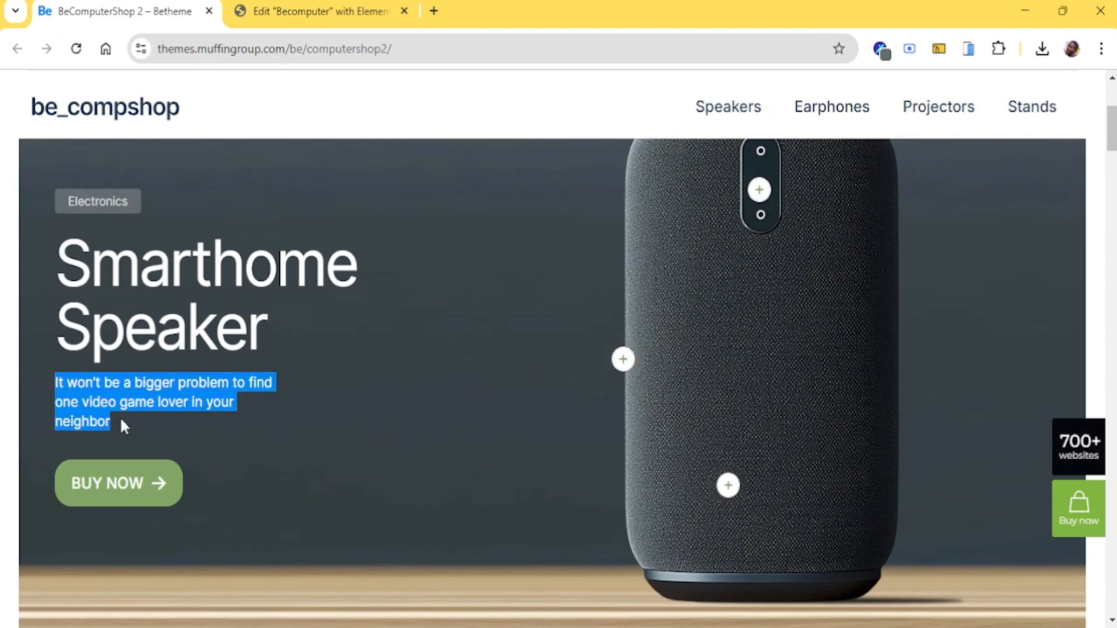
Add a Text Editor widget below the Smarthome Speaker heading and replace its placeholder text with the copied description
{"action": "left_click", "coordinate": [275, 23]}
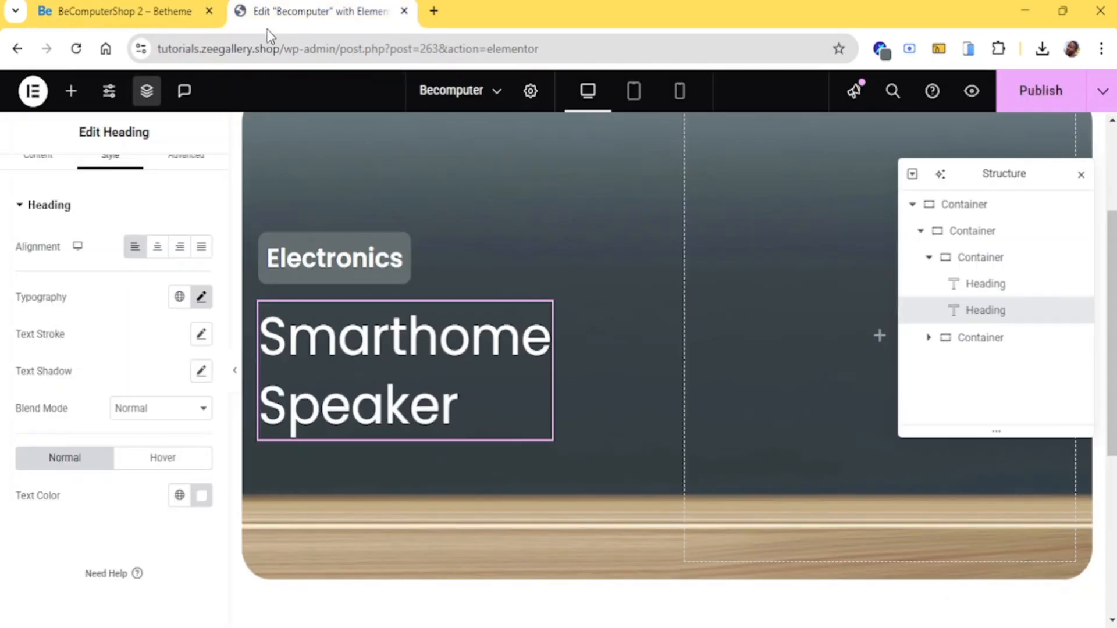
{"action": "left_click", "coordinate": [72, 98]}
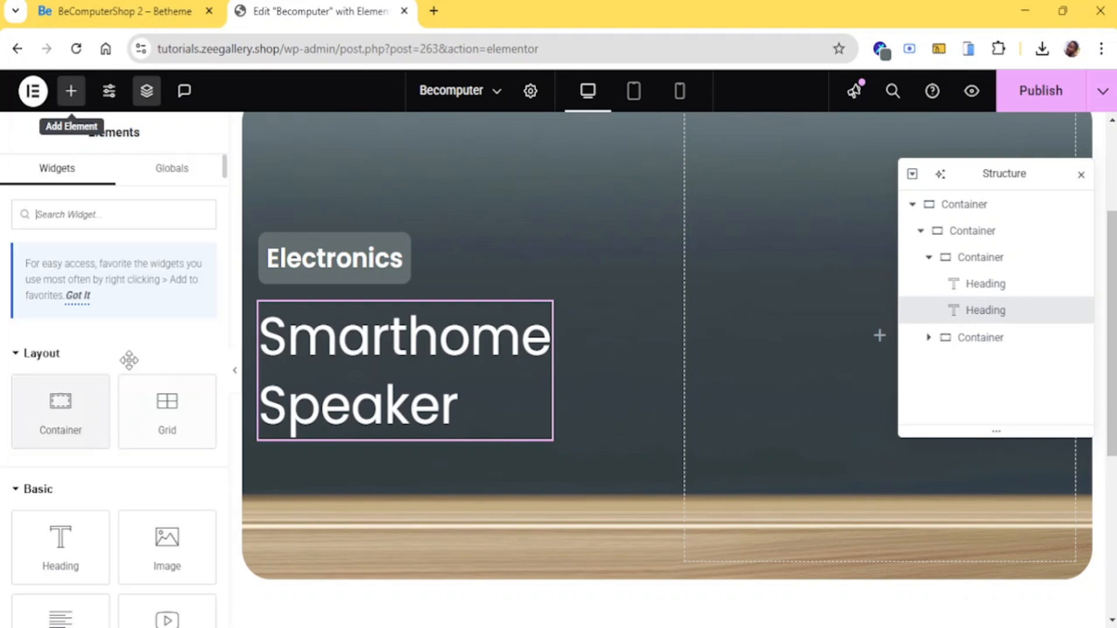
{"action": "scroll", "coordinate": [161, 480], "scroll_direction": "down", "scroll_amount": 3}
{"action": "left_click_drag", "start_coordinate": [70, 451], "coordinate": [314, 418]}
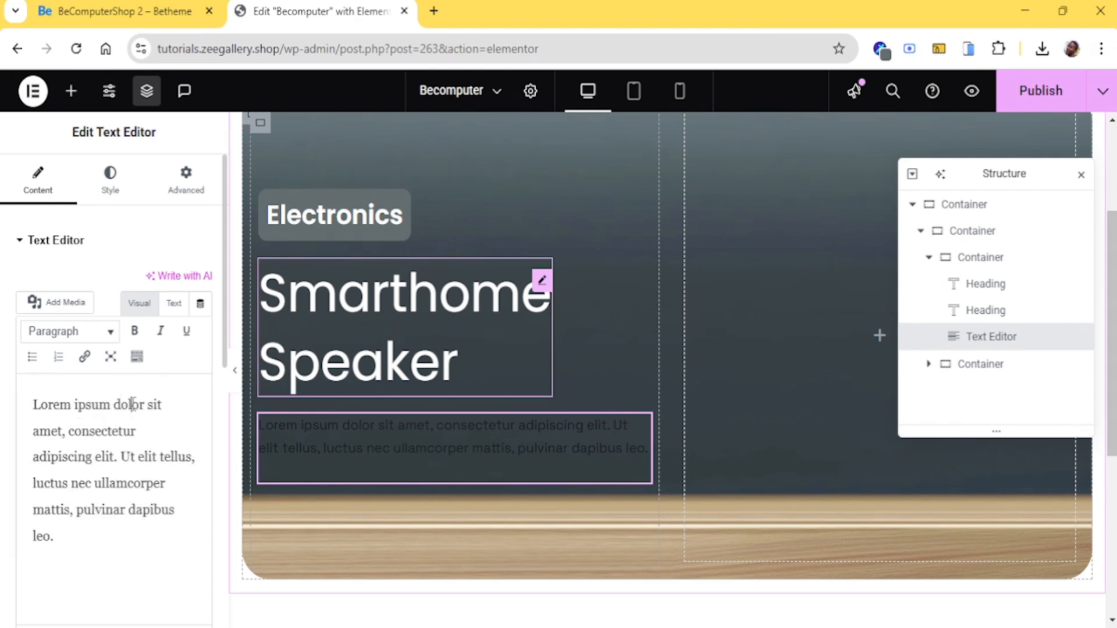
{"action": "key", "text": "ctrl+a"}
{"action": "key", "text": "ctrl+v"}
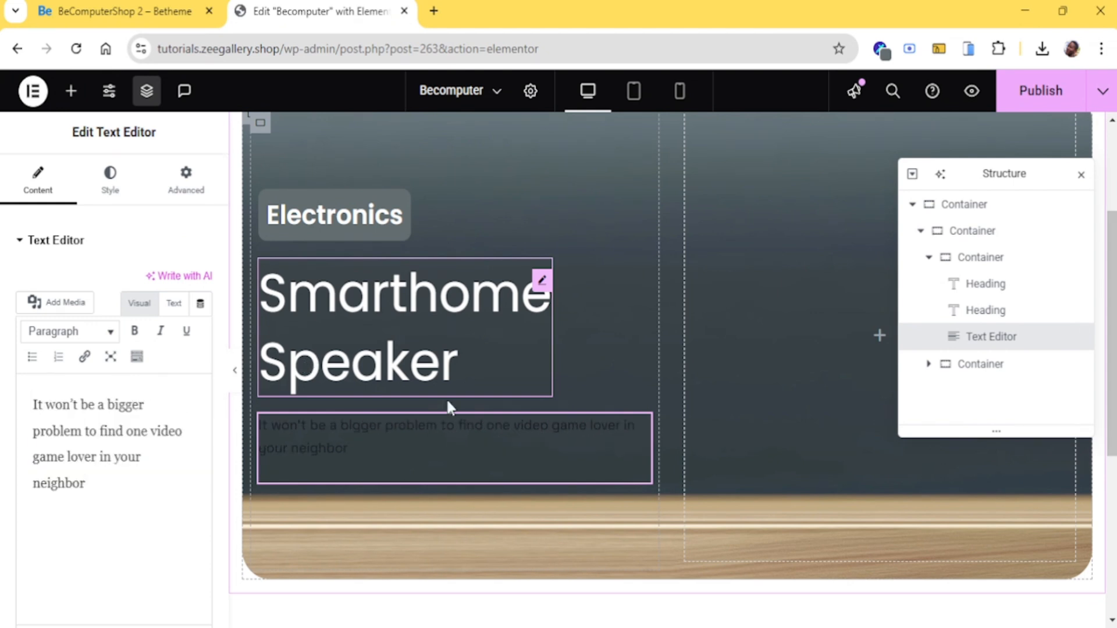
Align the description text left and set its text color to white, #FFFFFF
{"action": "left_click", "coordinate": [110, 178]}
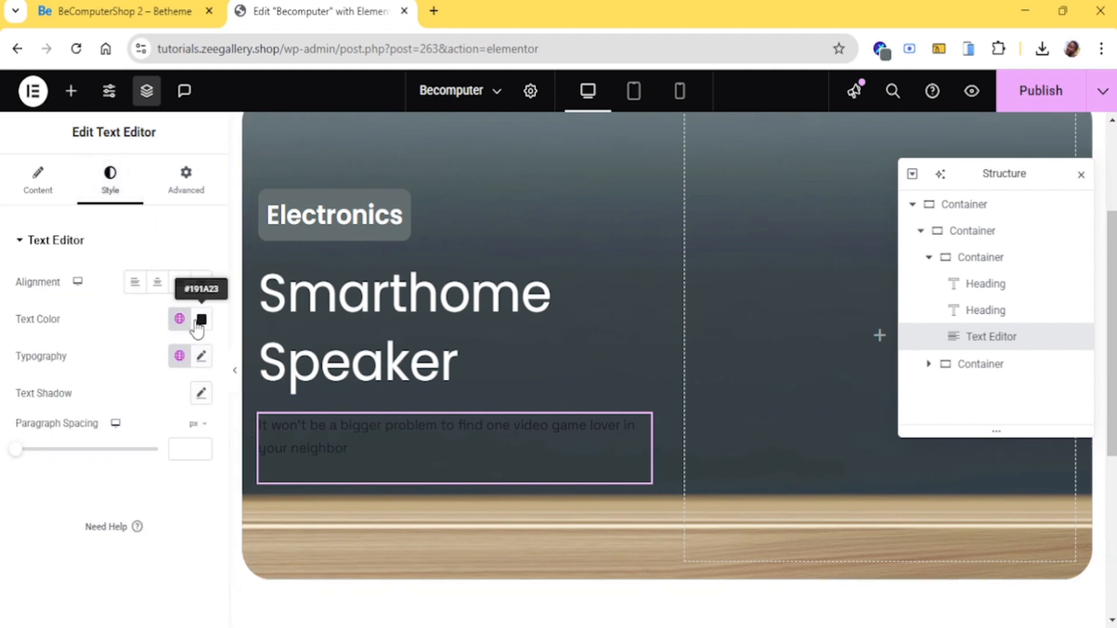
{"action": "left_click", "coordinate": [135, 290]}
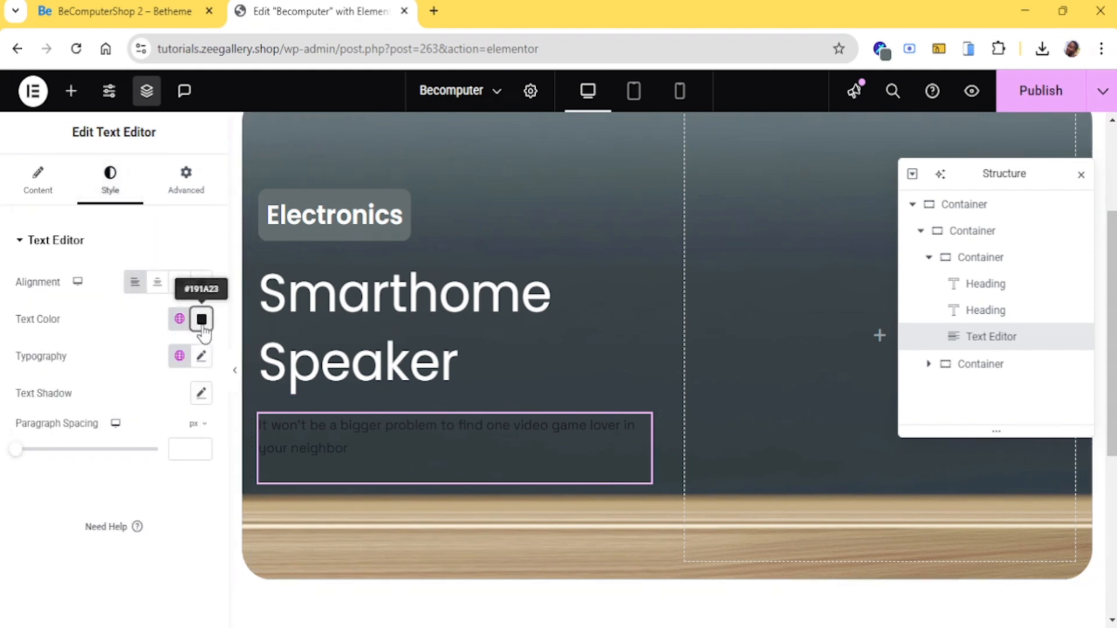
{"action": "left_click", "coordinate": [201, 320]}
{"action": "mouse_move", "coordinate": [162, 439]}
{"action": "left_mouse_down"}
{"action": "mouse_move", "coordinate": [132, 452]}
{"action": "mouse_move", "coordinate": [80, 361]}
{"action": "left_mouse_up"}
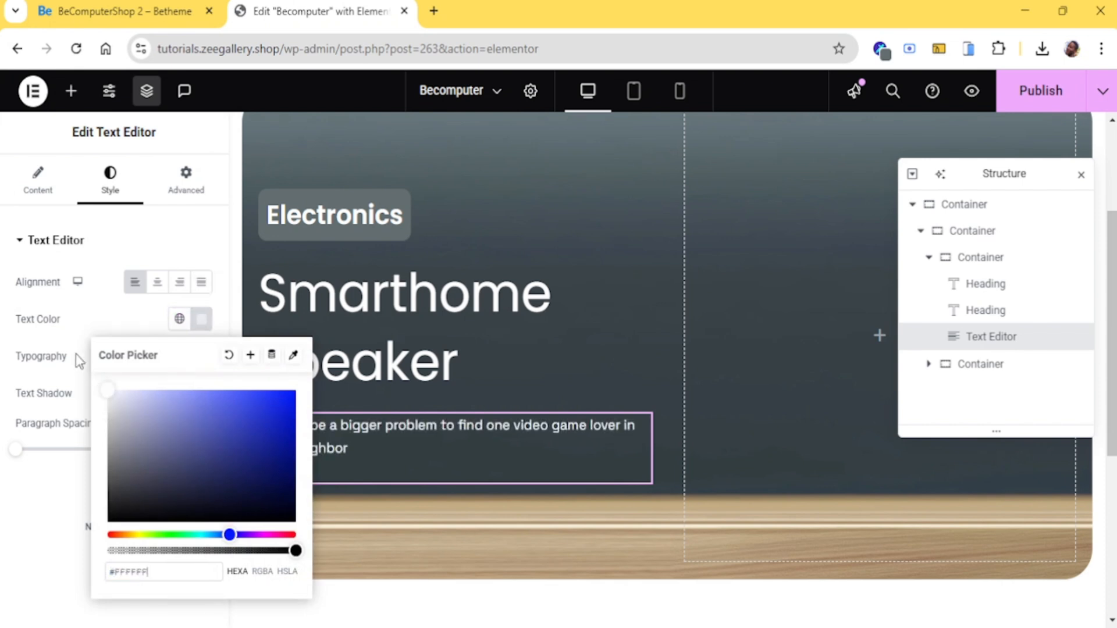
{"action": "left_click", "coordinate": [43, 488]}
Set the description text's font family to Poppins
{"action": "left_click", "coordinate": [202, 356]}
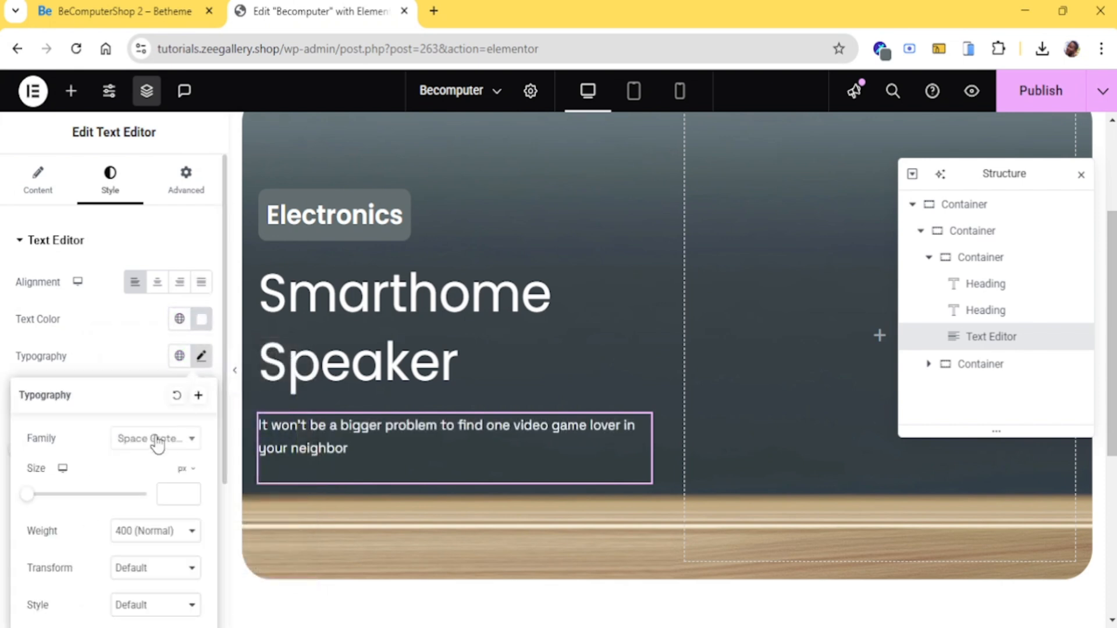
{"action": "left_click", "coordinate": [200, 435]}
{"action": "type", "text": "popp"}
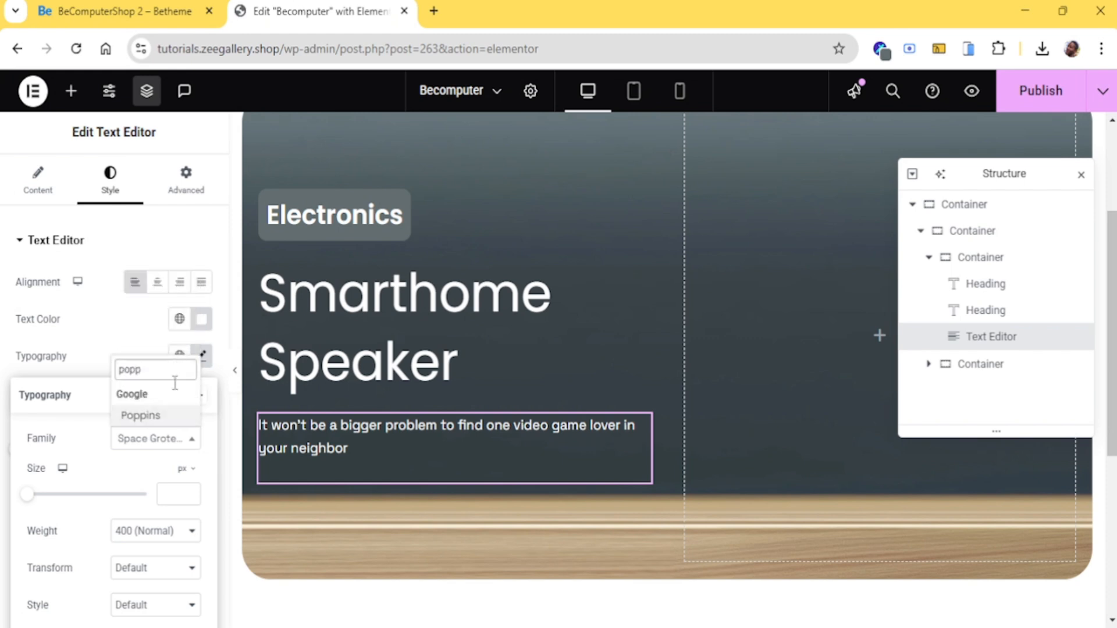
{"action": "left_click", "coordinate": [169, 415]}
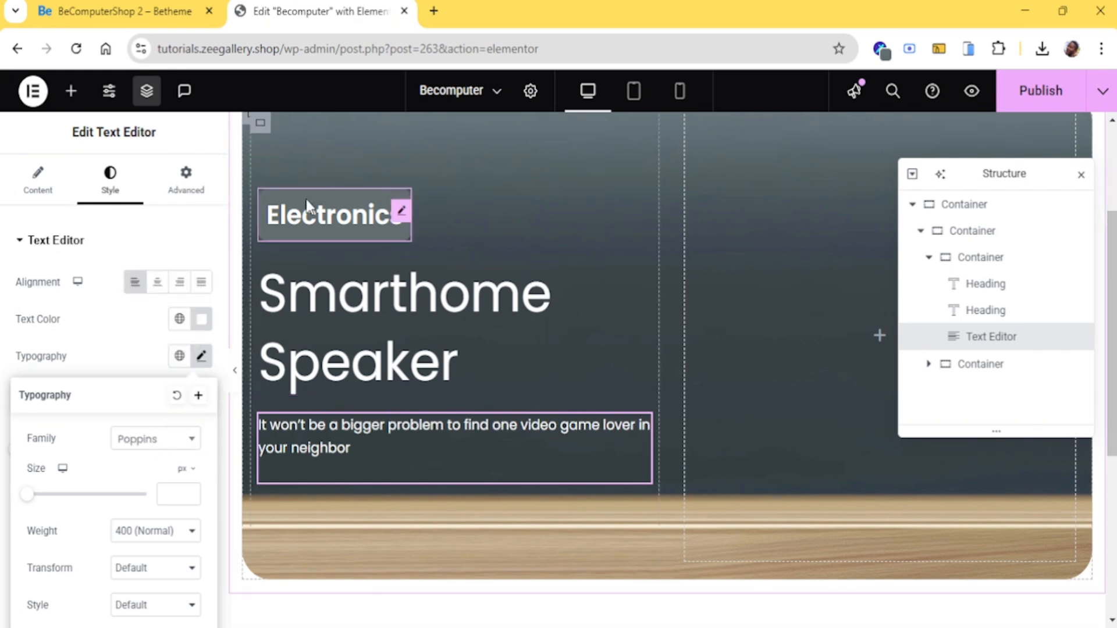
Compare the description's line breaks with the reference page and give the text a custom width of 61%
{"action": "left_click", "coordinate": [172, 4]}
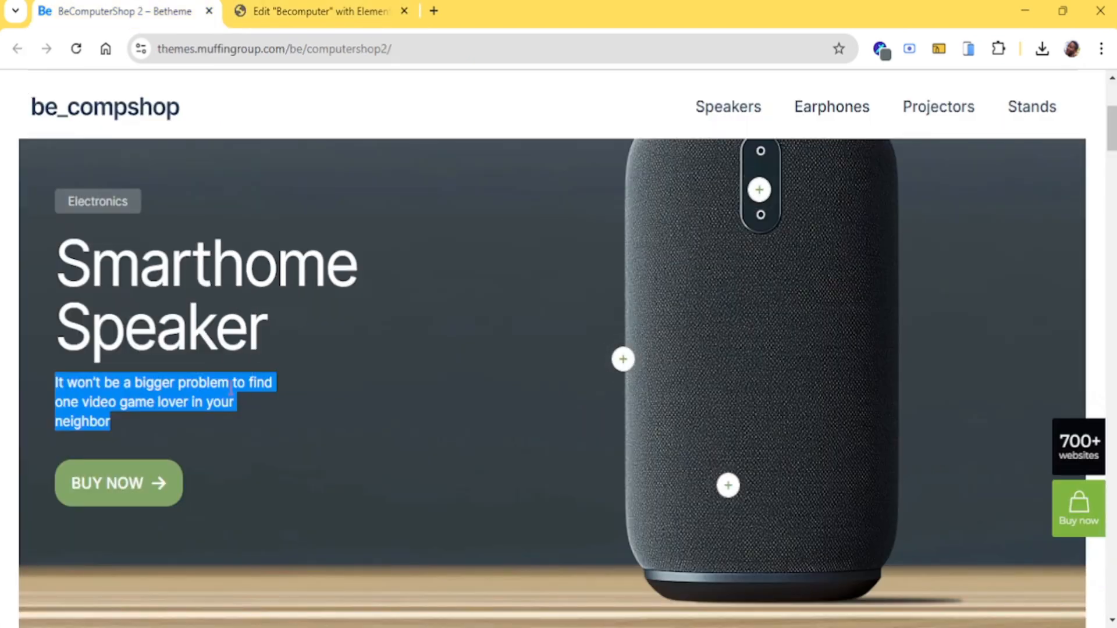
{"action": "left_click", "coordinate": [250, 386]}
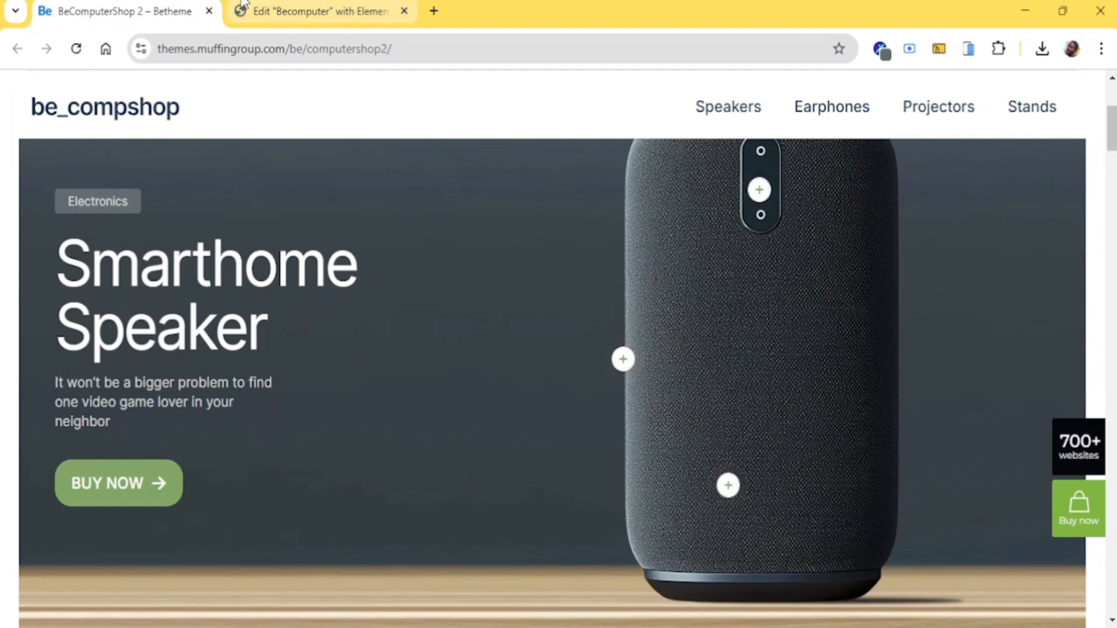
{"action": "left_click", "coordinate": [330, 14]}
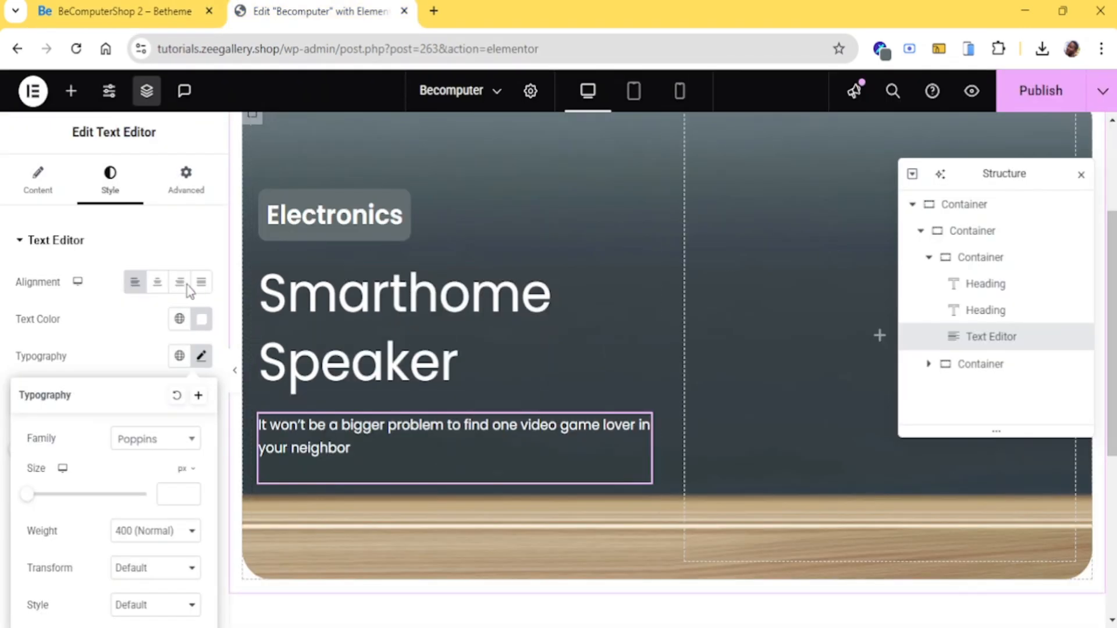
{"action": "left_click", "coordinate": [37, 177]}
{"action": "left_click", "coordinate": [139, 303]}
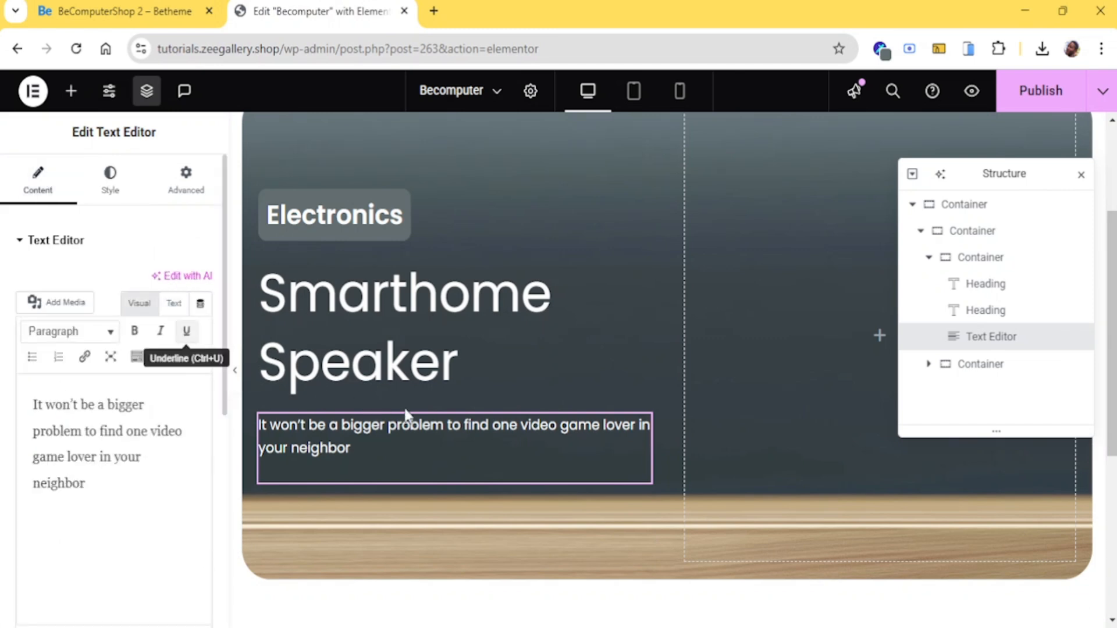
{"action": "left_click", "coordinate": [202, 190]}
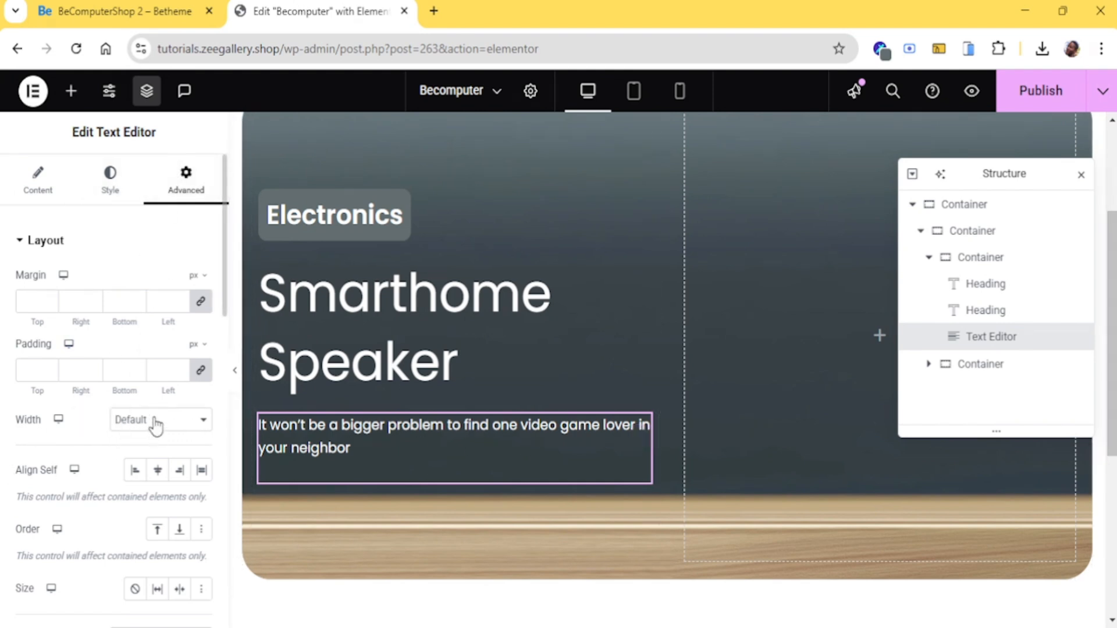
{"action": "left_click", "coordinate": [157, 515]}
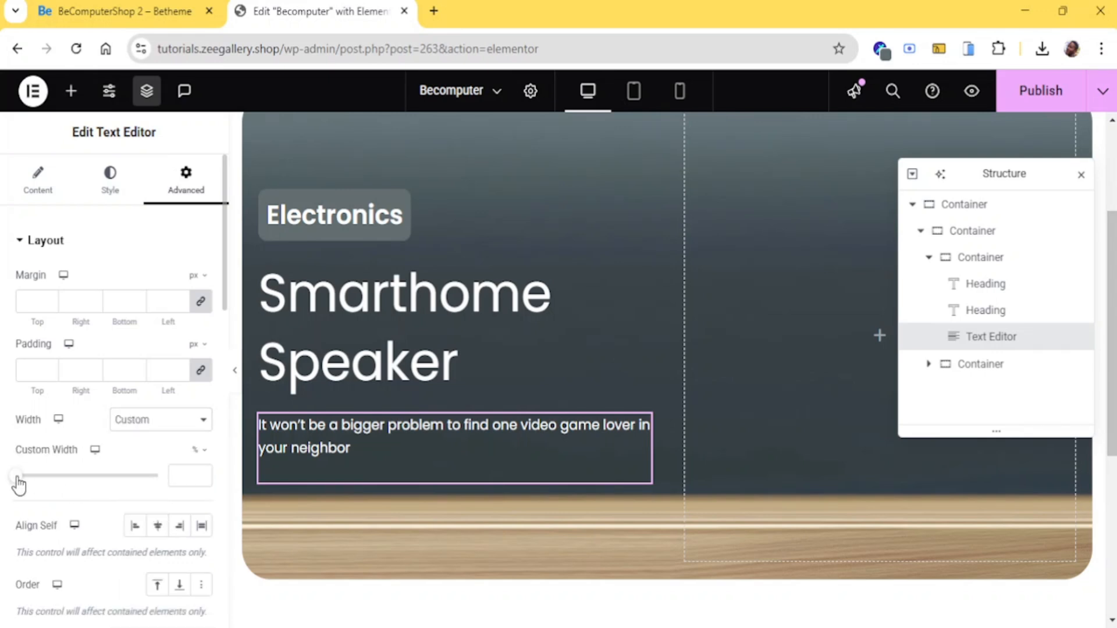
{"action": "left_click_drag", "start_coordinate": [19, 484], "coordinate": [103, 475]}
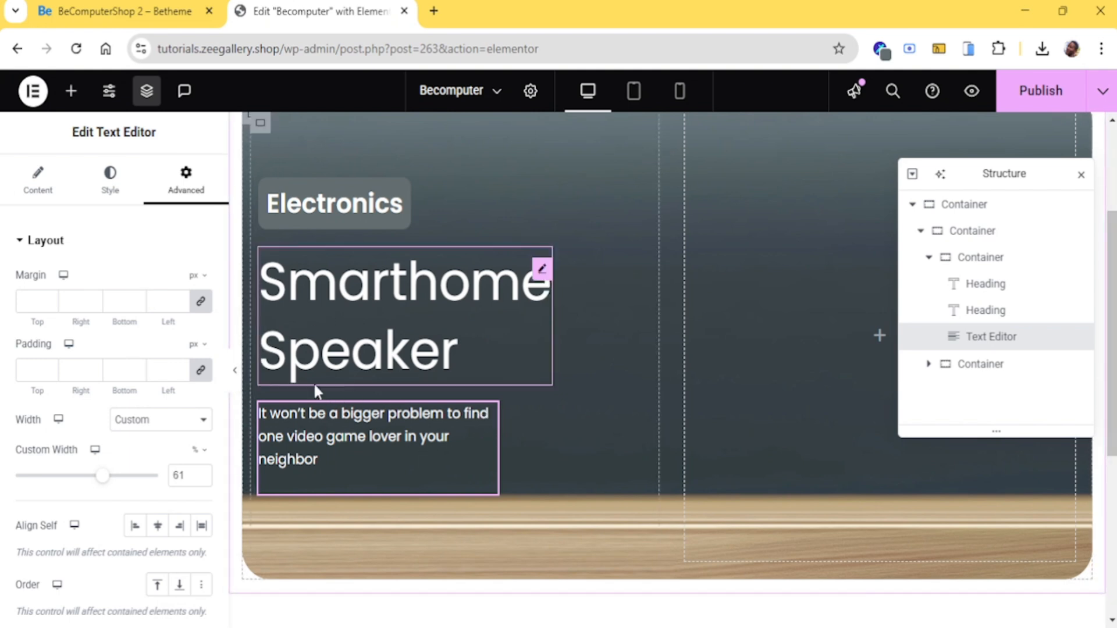
Preview the description at full page width and reduce its custom width to 50%
{"action": "left_click", "coordinate": [236, 375]}
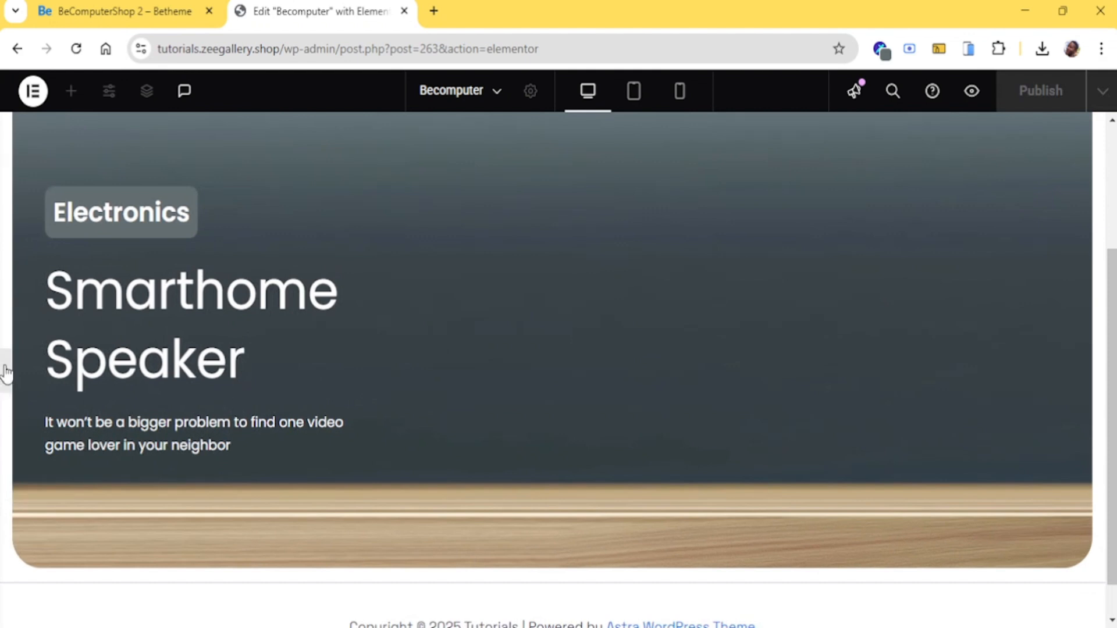
{"action": "left_click", "coordinate": [6, 375]}
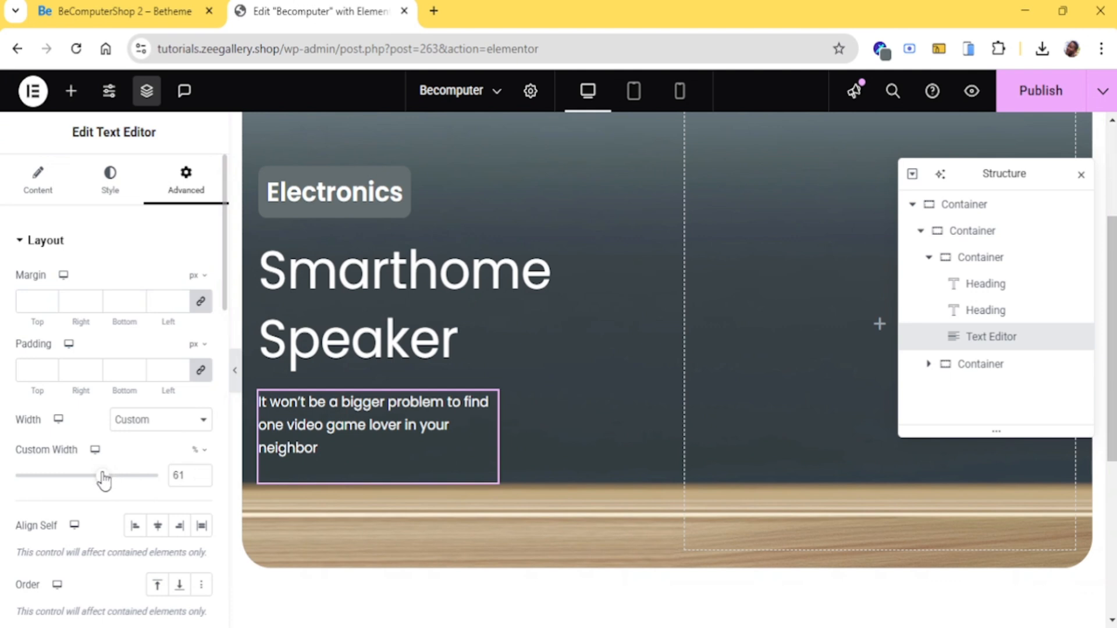
{"action": "left_click_drag", "start_coordinate": [104, 479], "coordinate": [89, 478]}
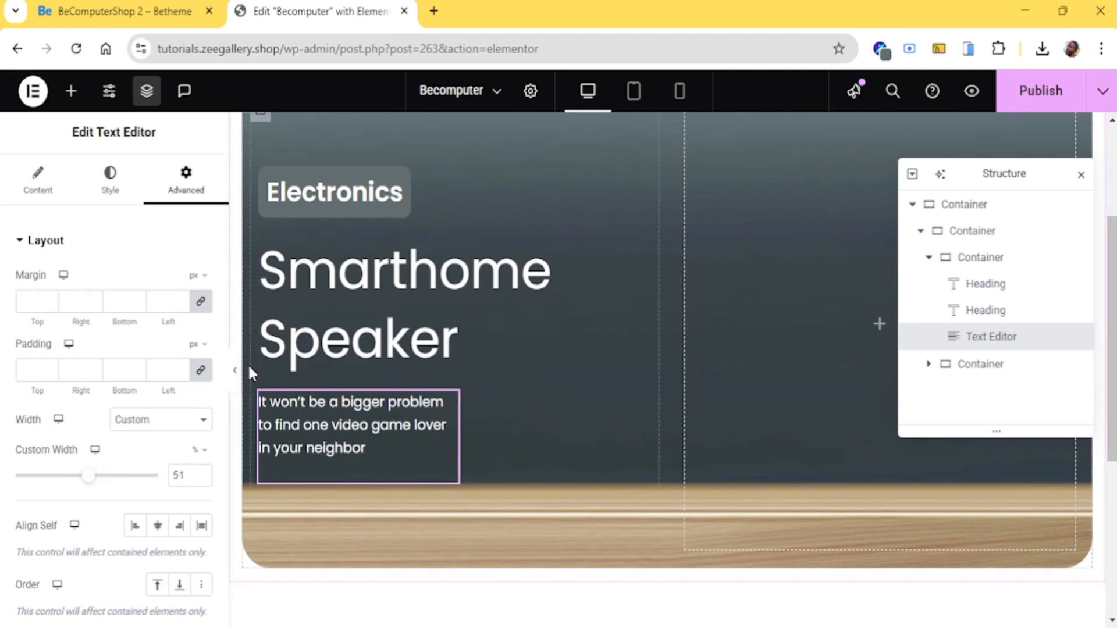
{"action": "left_click", "coordinate": [201, 473]}
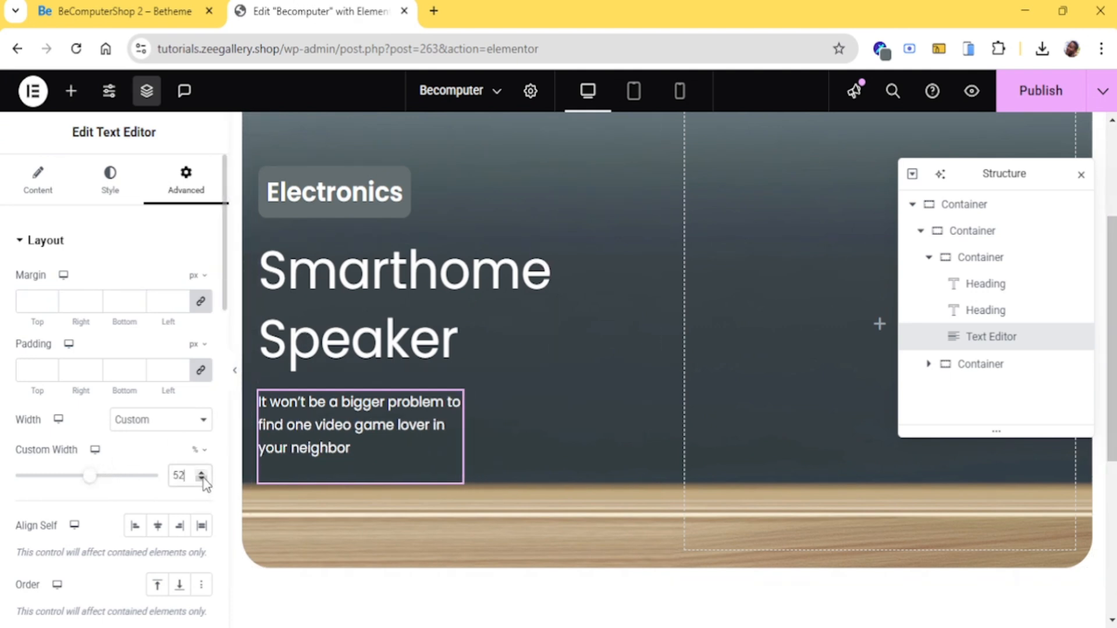
{"action": "left_click", "coordinate": [201, 478]}
{"action": "left_click", "coordinate": [201, 478]}
{"action": "left_click", "coordinate": [236, 371]}
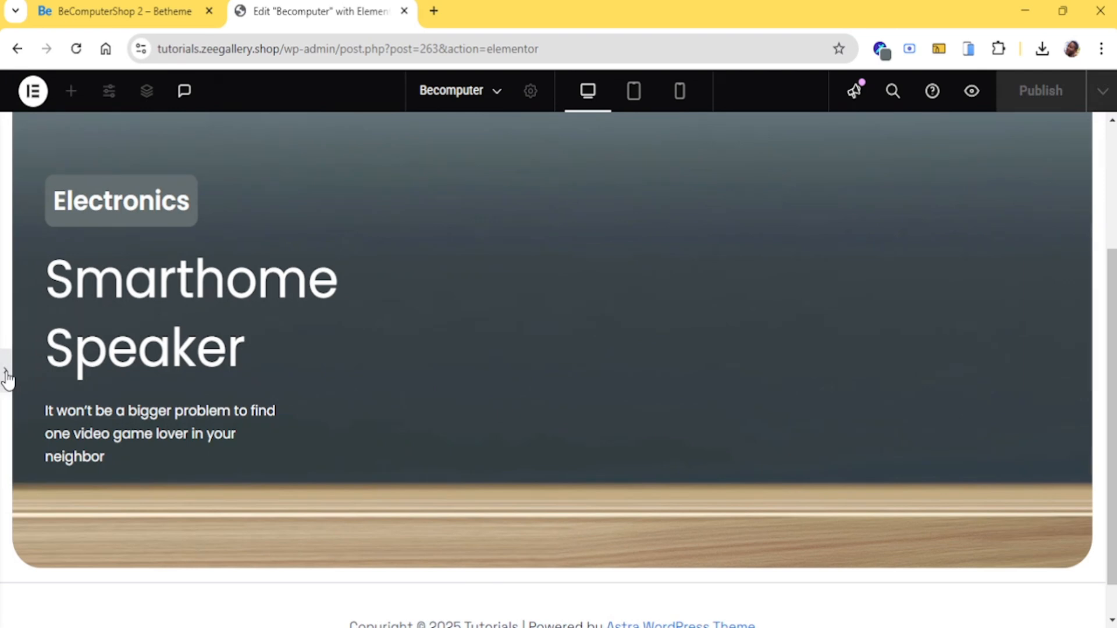
{"action": "left_click", "coordinate": [6, 372]}
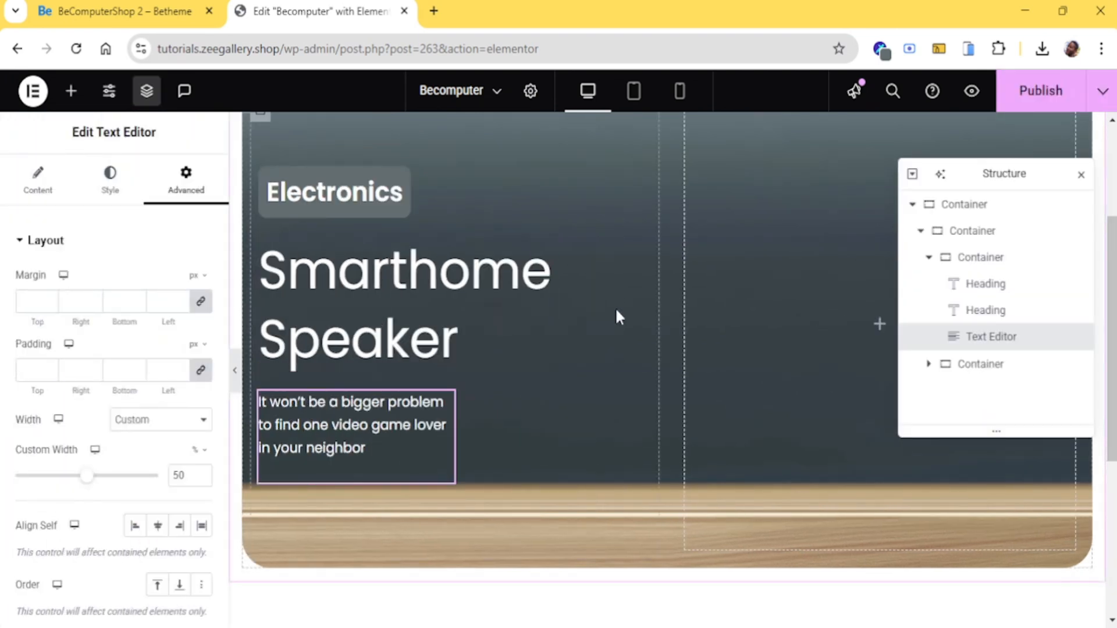
Check the reference hero section and add a Button widget directly below the description text
{"action": "left_click", "coordinate": [116, 11]}
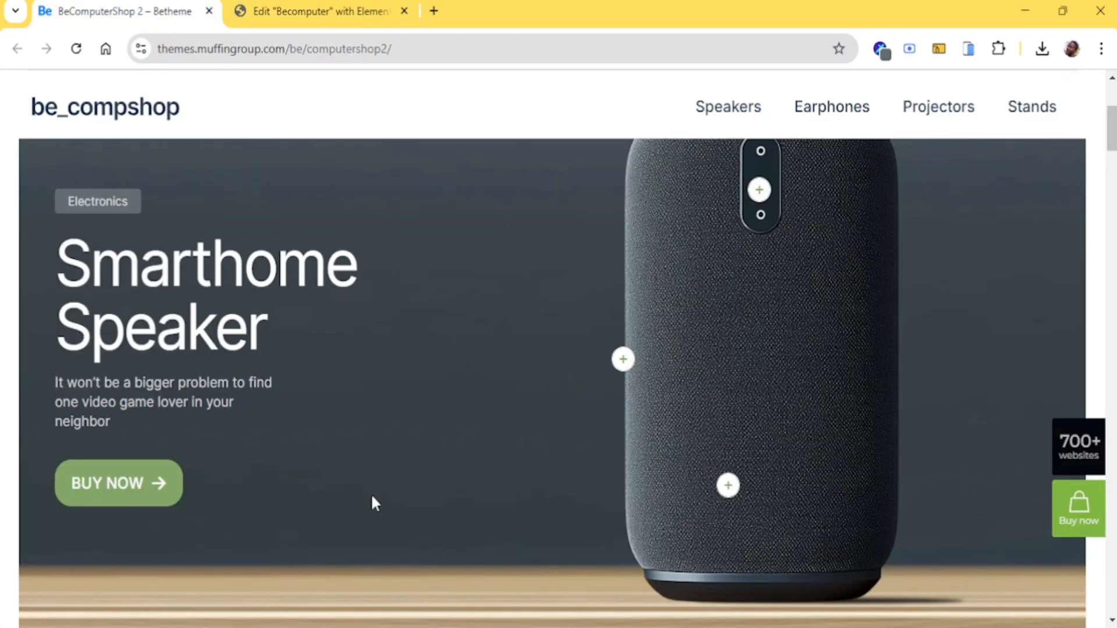
{"action": "scroll", "coordinate": [408, 535], "scroll_direction": "down", "scroll_amount": 5}
{"action": "scroll", "coordinate": [436, 556], "scroll_direction": "up", "scroll_amount": 4}
{"action": "left_click", "coordinate": [311, 11]}
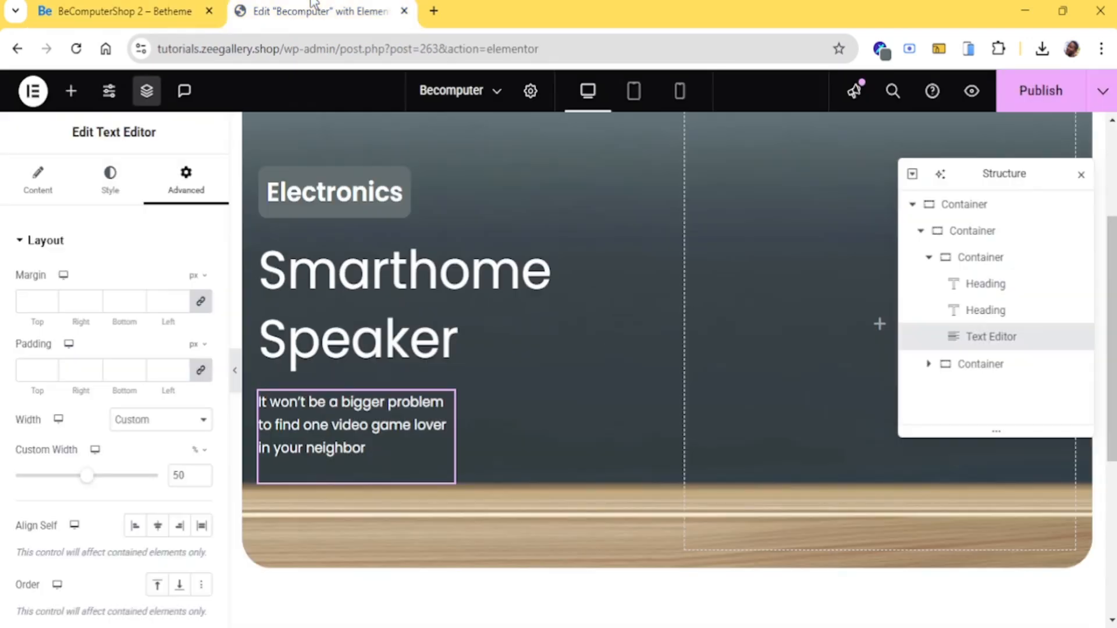
{"action": "left_click", "coordinate": [71, 91]}
{"action": "scroll", "coordinate": [166, 361], "scroll_direction": "down", "scroll_amount": 2}
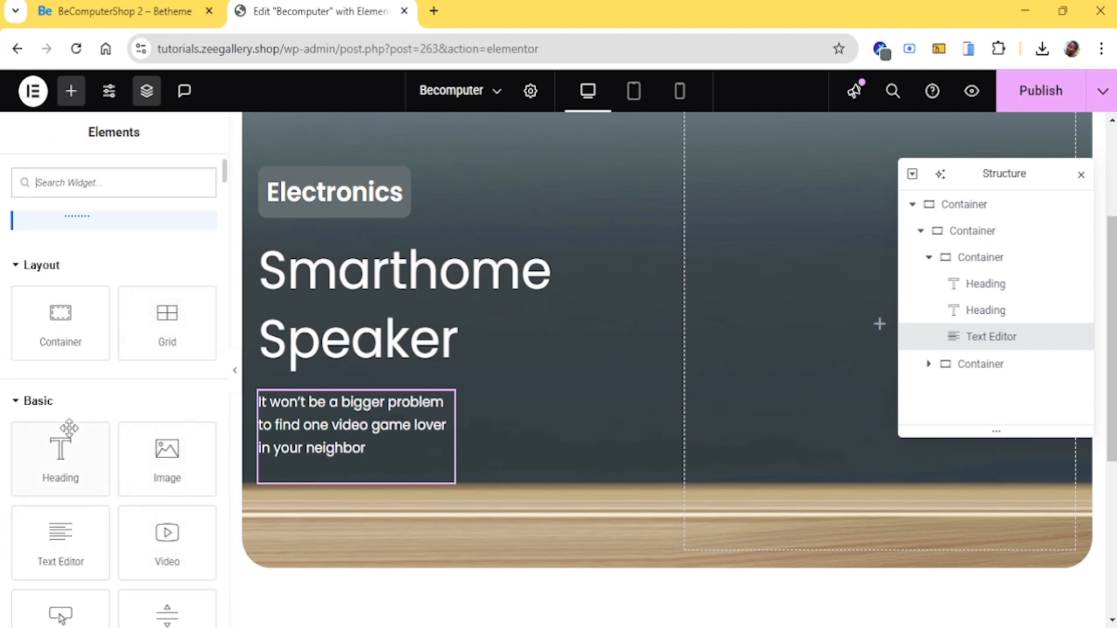
{"action": "scroll", "coordinate": [64, 433], "scroll_direction": "down", "scroll_amount": 3}
{"action": "left_click_drag", "start_coordinate": [61, 445], "coordinate": [337, 460]}
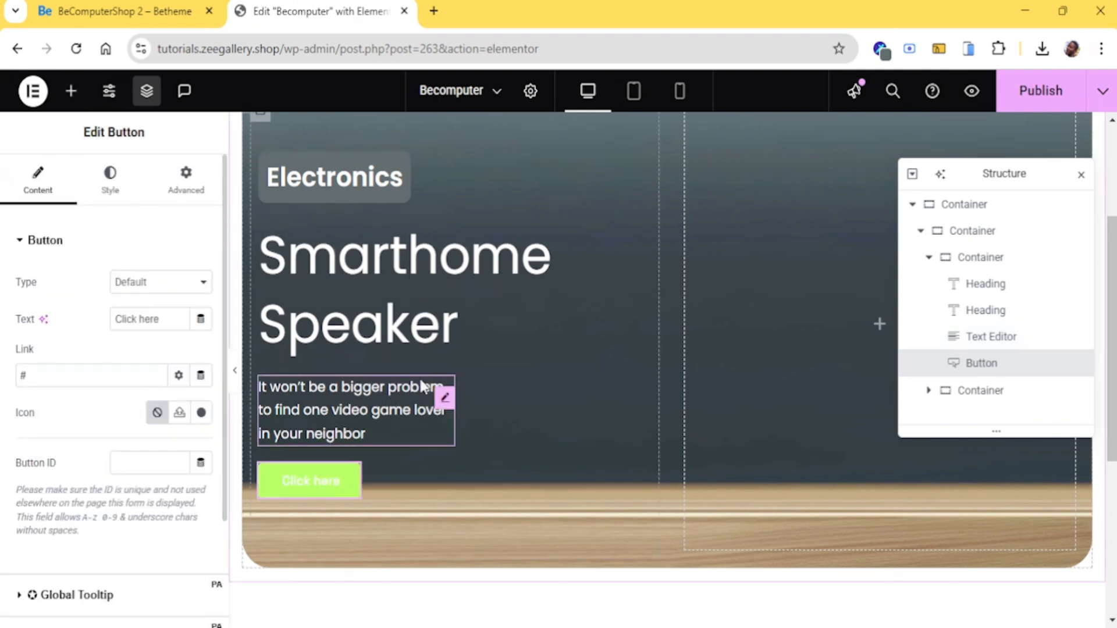
Set the description text's paragraph spacing to 0 px
{"action": "left_click", "coordinate": [446, 399]}
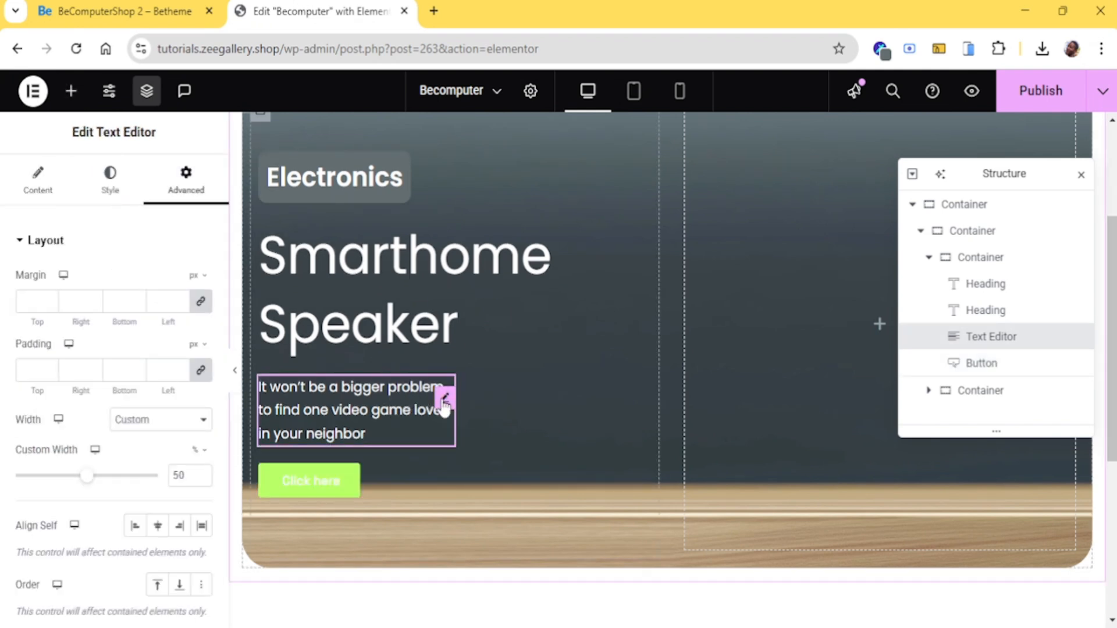
{"action": "left_click", "coordinate": [110, 177]}
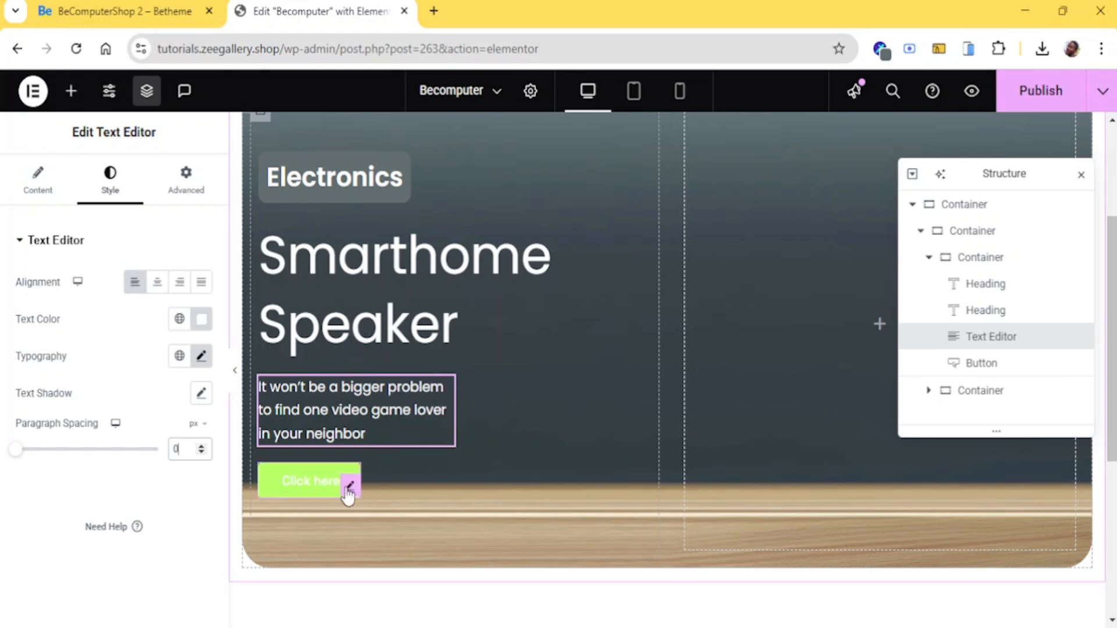
Check the reference button's label and set the new button's text to BUY NOW
{"action": "left_click", "coordinate": [353, 490]}
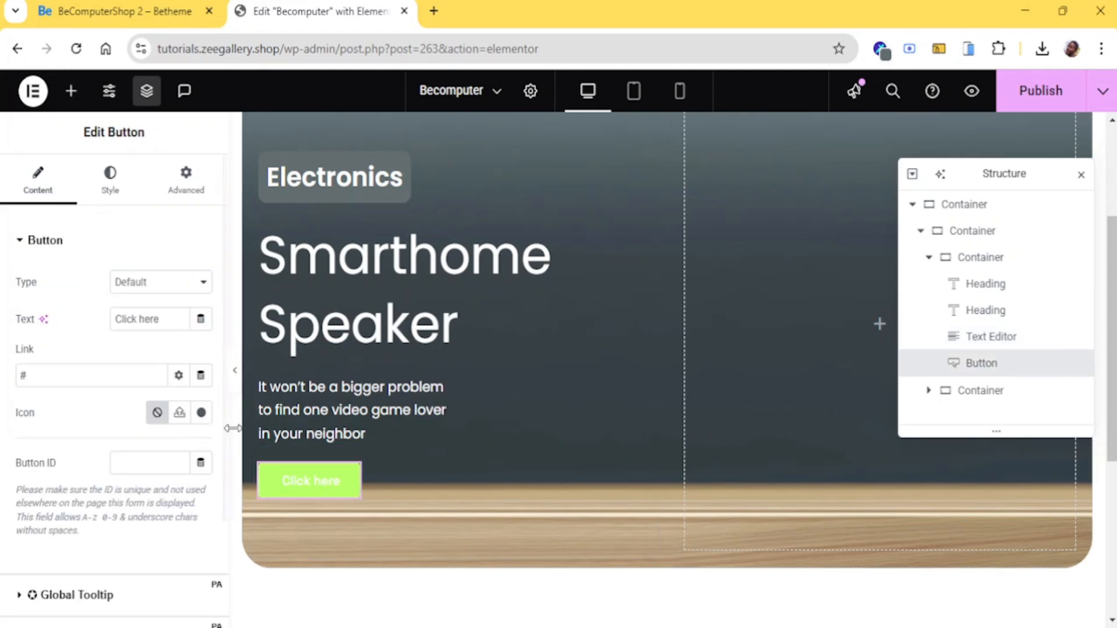
{"action": "left_click", "coordinate": [78, 5]}
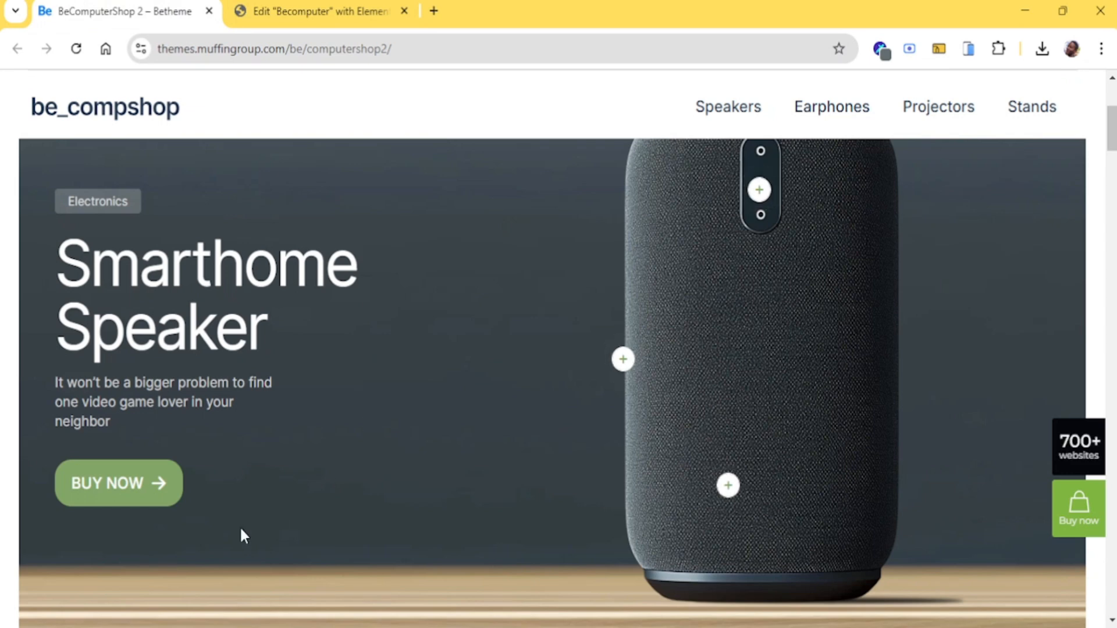
{"action": "left_click", "coordinate": [311, 11]}
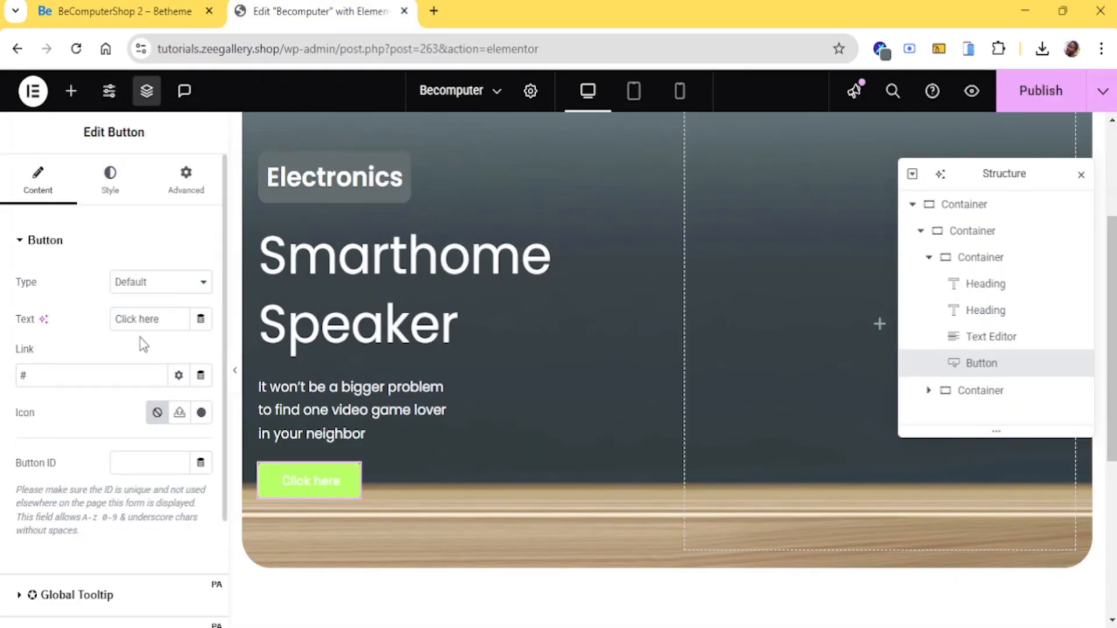
{"action": "left_click_drag", "start_coordinate": [169, 318], "coordinate": [146, 324]}
{"action": "type", "text": "BUY NOW"}
{"action": "left_click", "coordinate": [77, 374]}
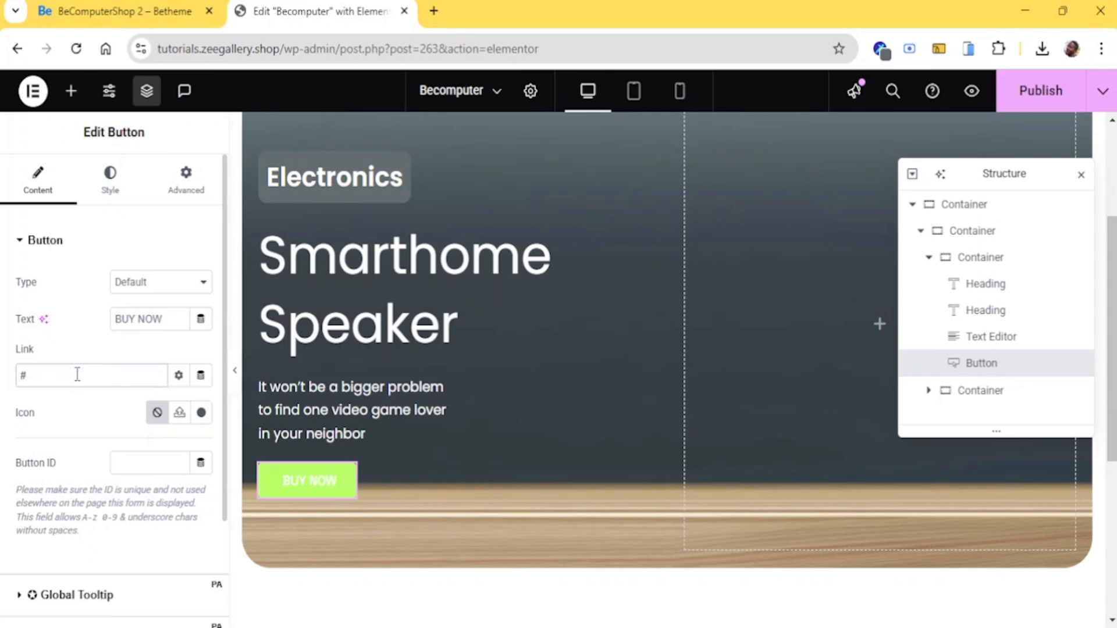
Add a right-arrow icon at the end of the BUY NOW button's text with an icon spacing of 16 px
{"action": "left_click", "coordinate": [199, 413]}
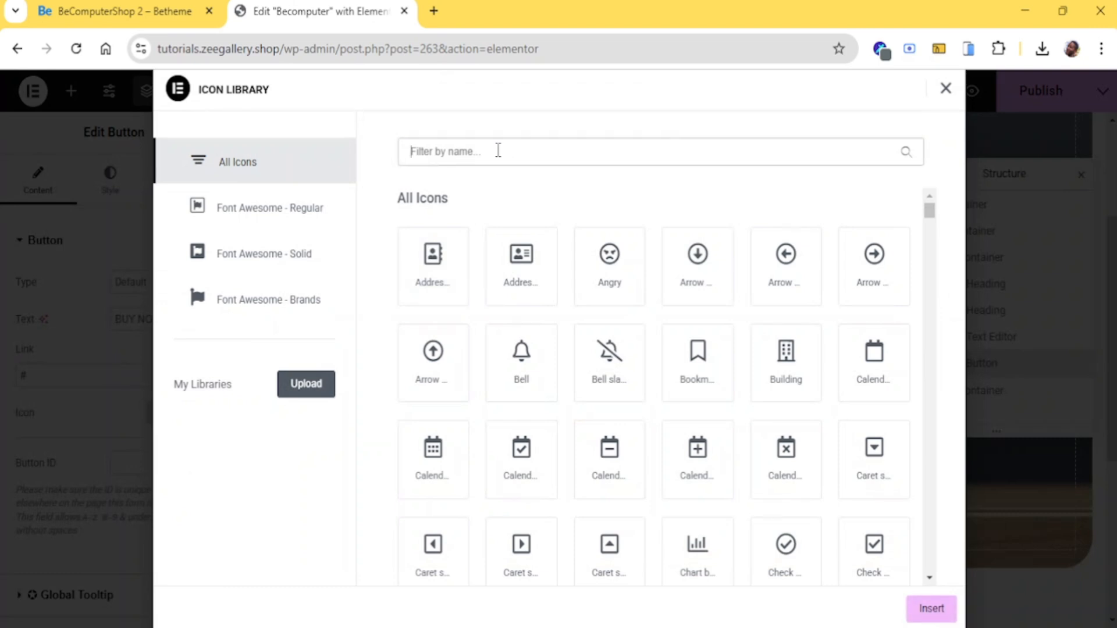
{"action": "type", "text": "ARROW"}
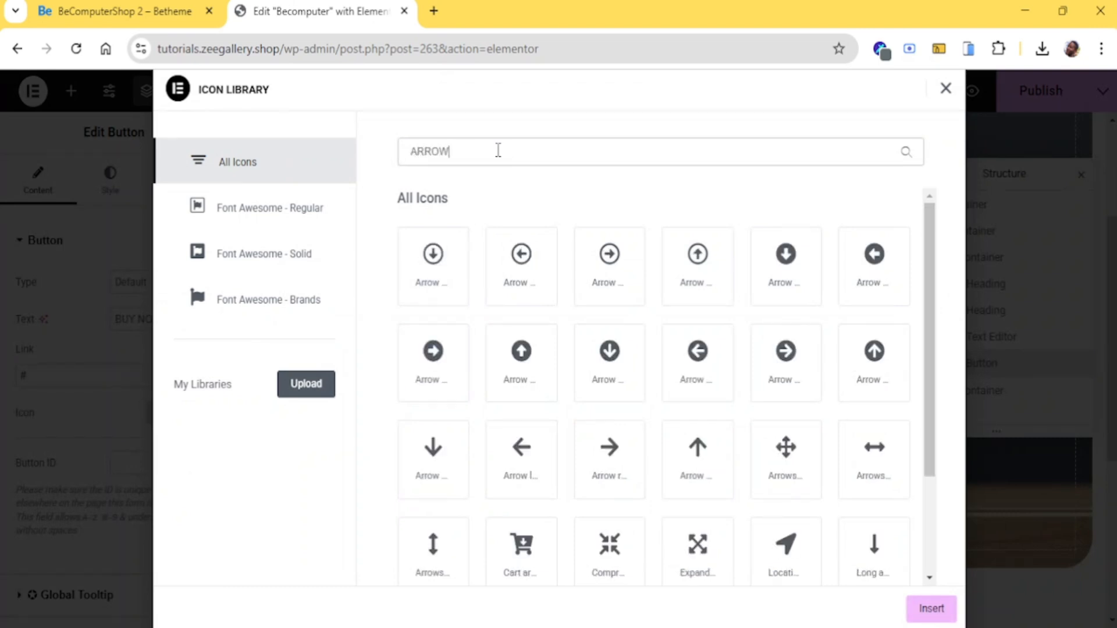
{"action": "left_click", "coordinate": [623, 452]}
{"action": "left_click", "coordinate": [934, 611]}
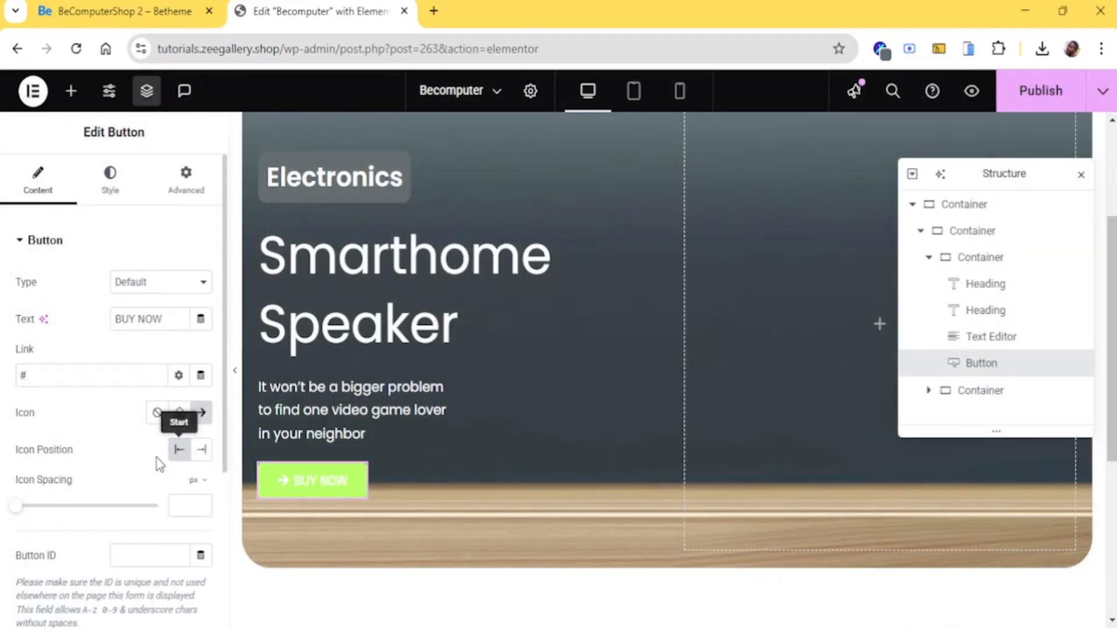
{"action": "left_click", "coordinate": [205, 450]}
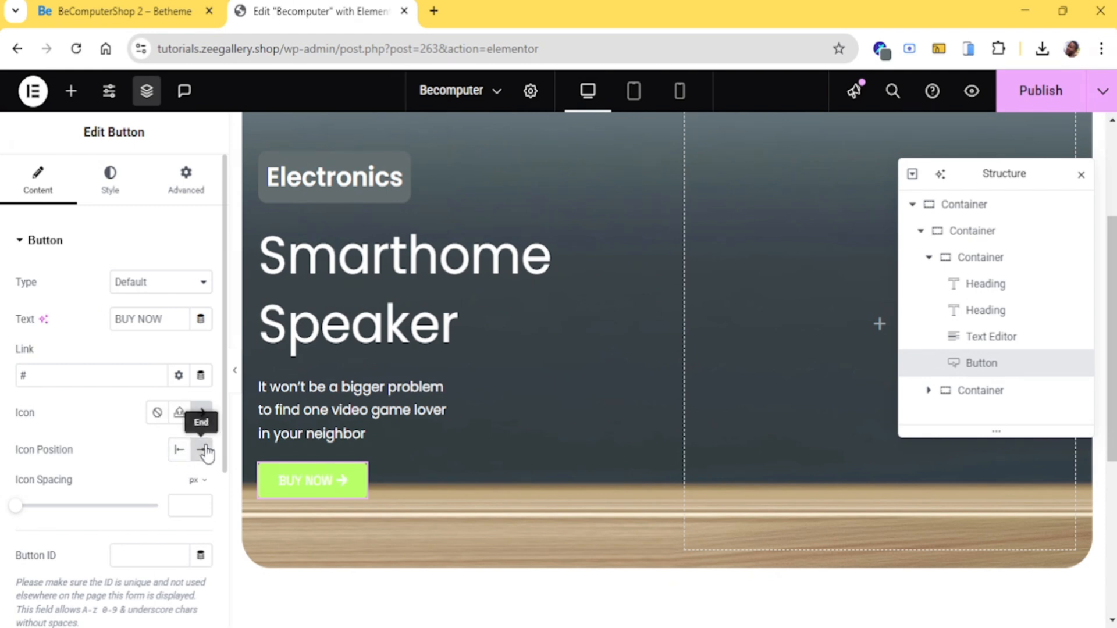
{"action": "left_click_drag", "start_coordinate": [16, 506], "coordinate": [66, 507]}
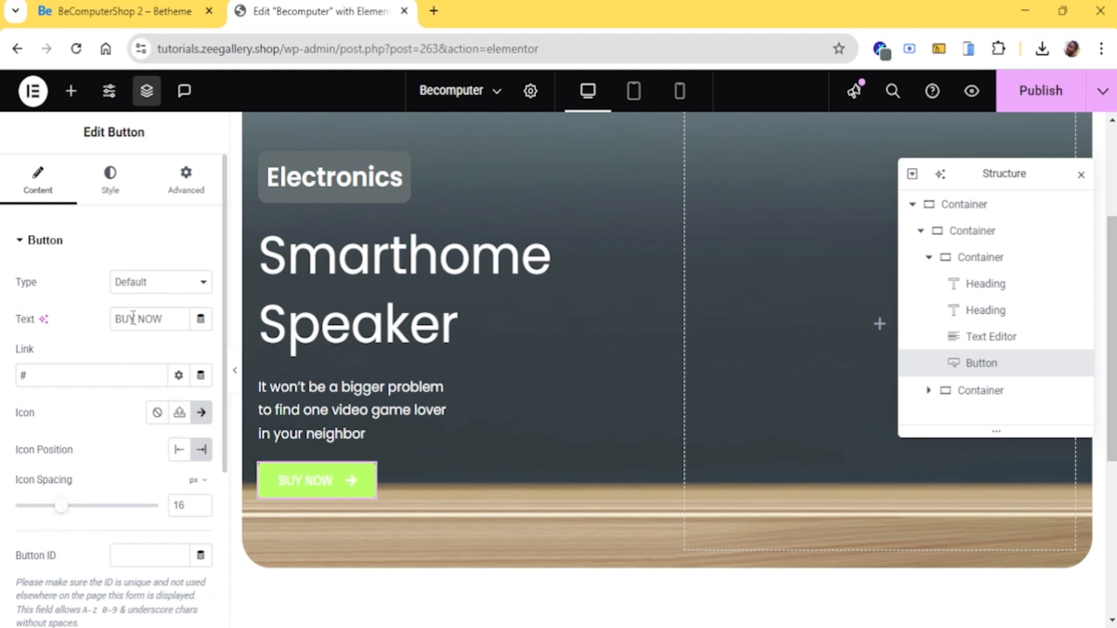
Check the reference button's colour and set the BUY NOW button's background colour to #83a667
{"action": "left_click", "coordinate": [129, 175]}
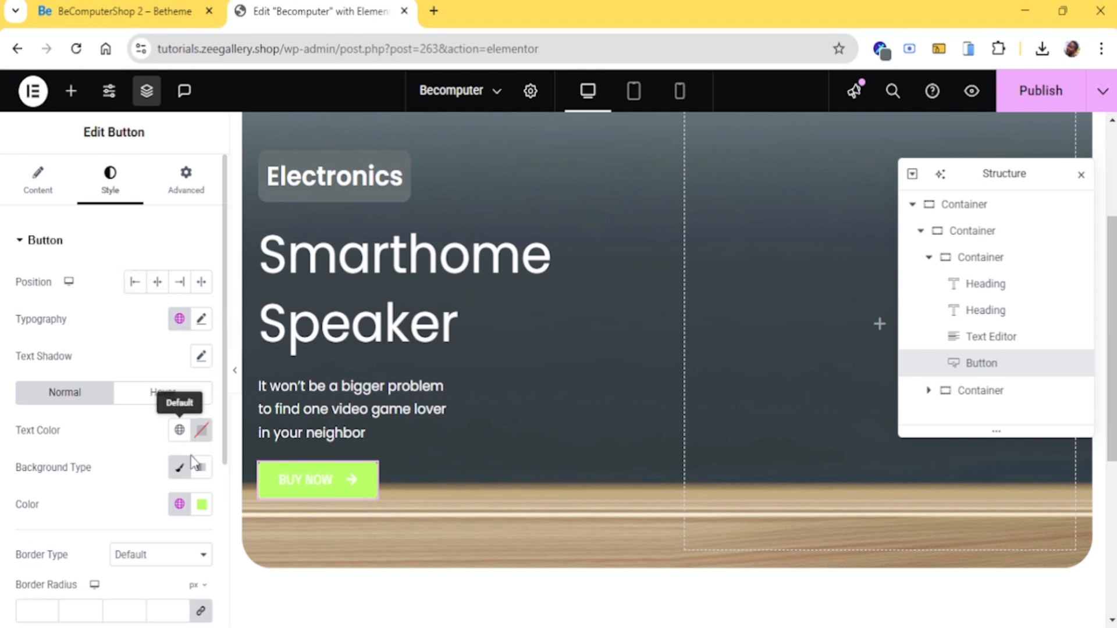
{"action": "left_click", "coordinate": [201, 506]}
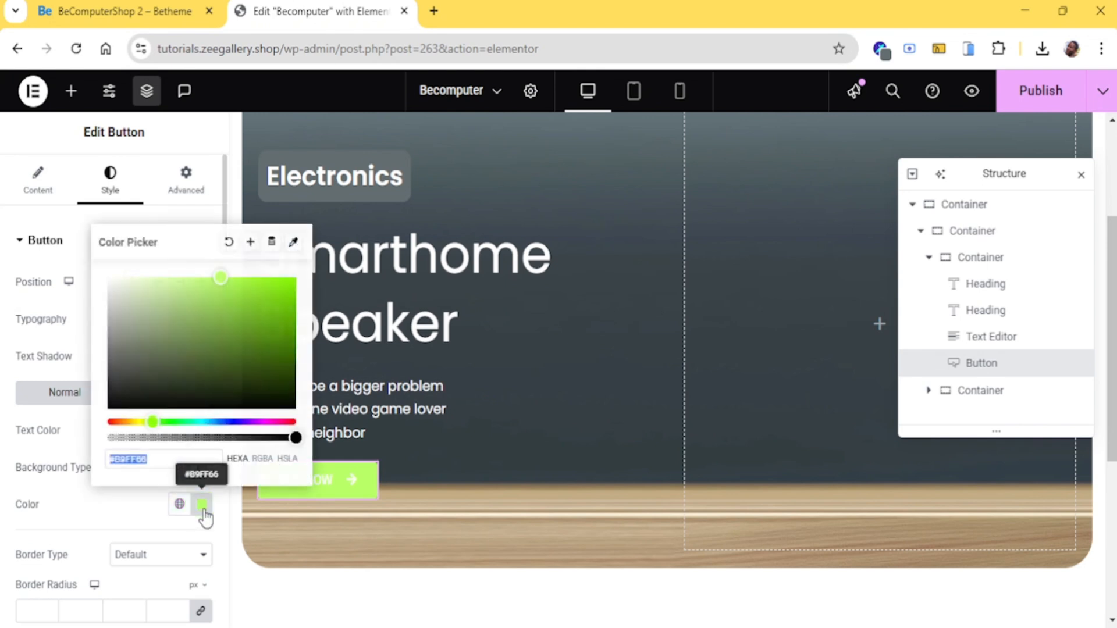
{"action": "left_click", "coordinate": [115, 6]}
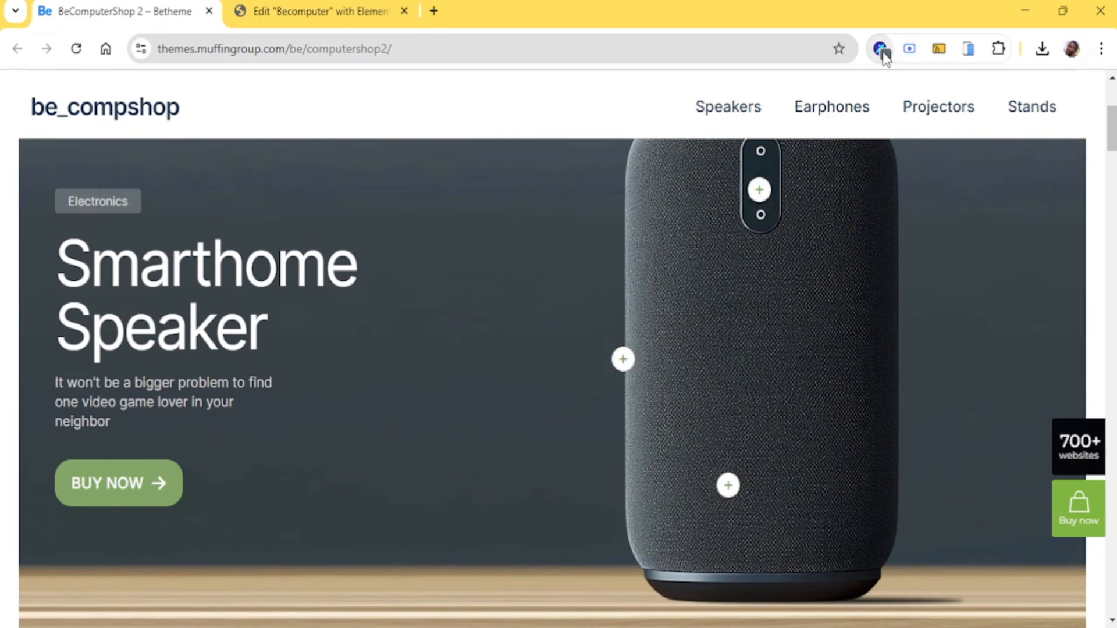
{"action": "scroll", "coordinate": [286, 309], "scroll_direction": "down", "scroll_amount": 2}
{"action": "scroll", "coordinate": [185, 314], "scroll_direction": "up", "scroll_amount": 2}
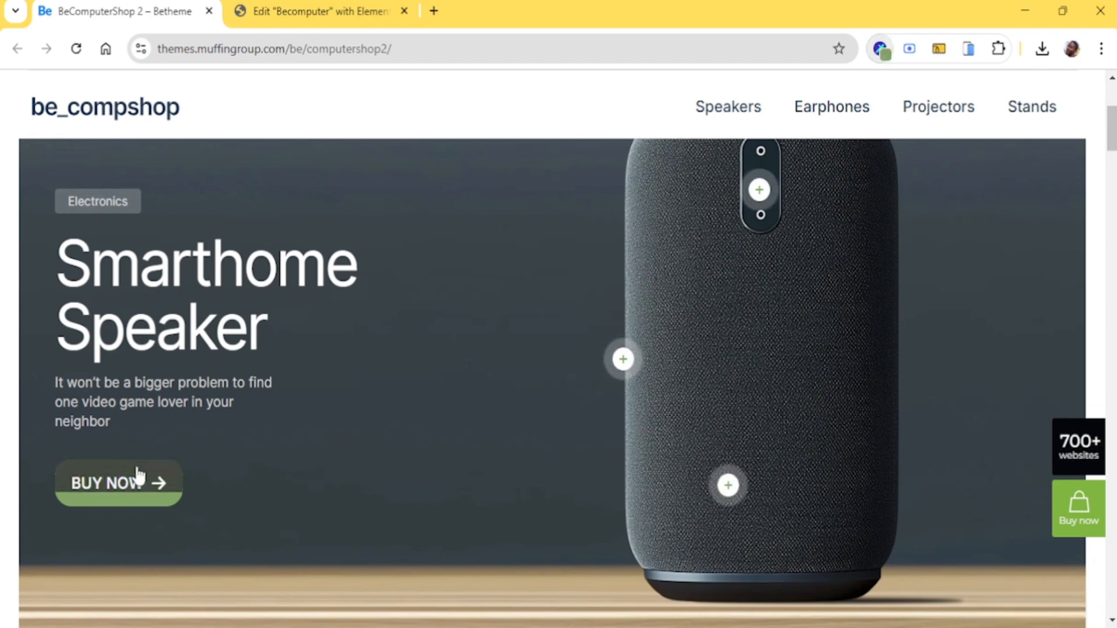
{"action": "left_click", "coordinate": [278, 11]}
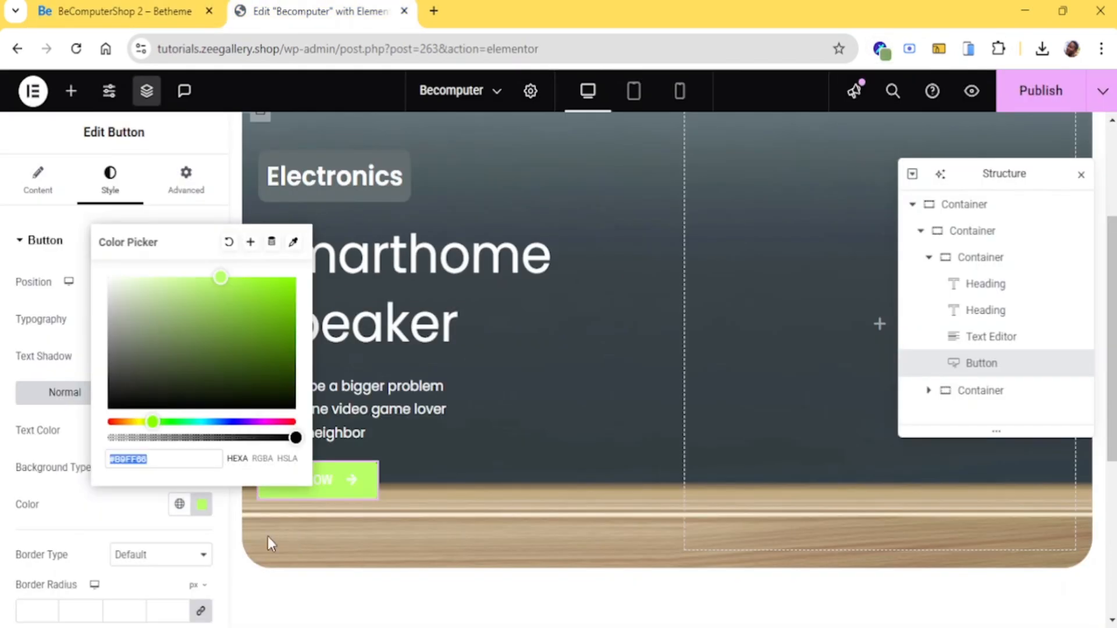
{"action": "type", "text": "#83a667"}
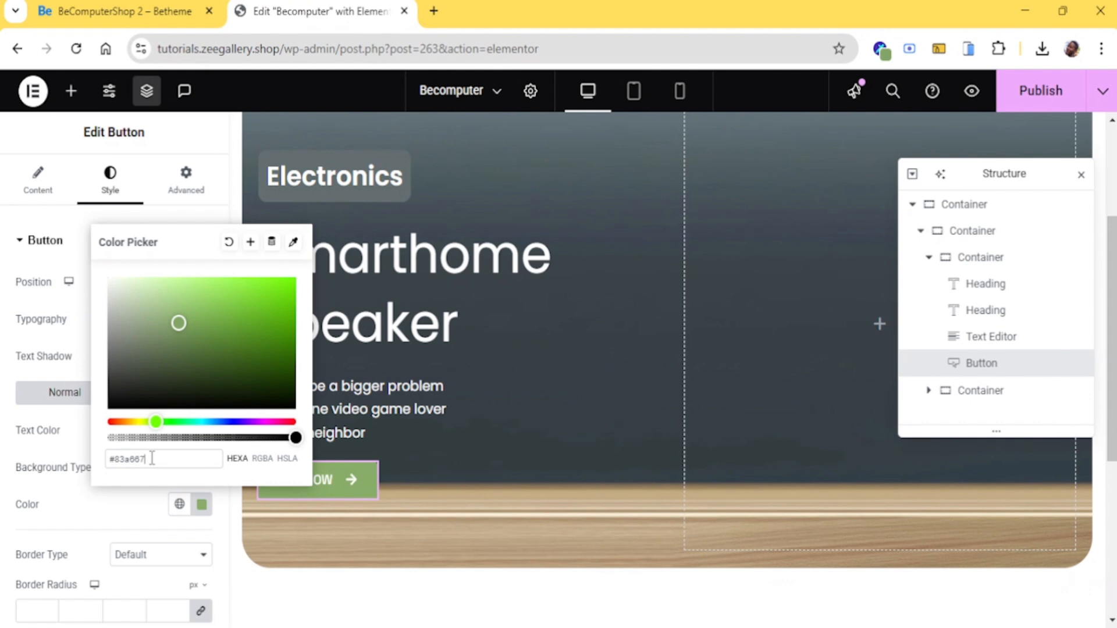
{"action": "left_click", "coordinate": [123, 501]}
Set the BUY NOW button's border radius to 10 px on all corners
{"action": "scroll", "coordinate": [111, 425], "scroll_direction": "down", "scroll_amount": 3}
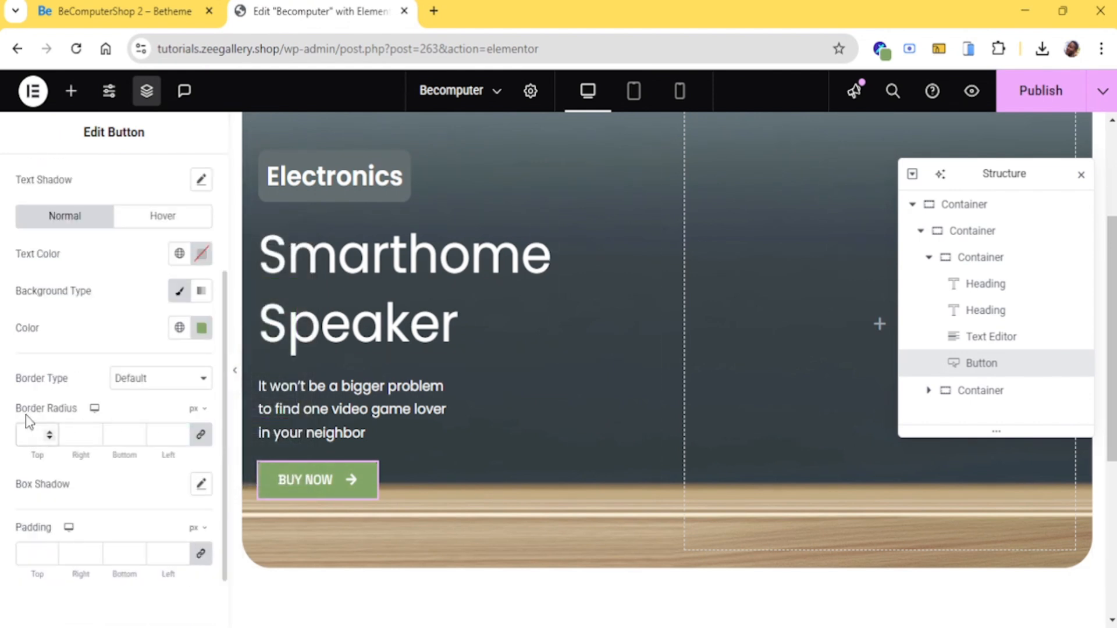
{"action": "type", "text": "16"}
{"action": "key", "text": "BackSpace"}
{"action": "type", "text": "0"}
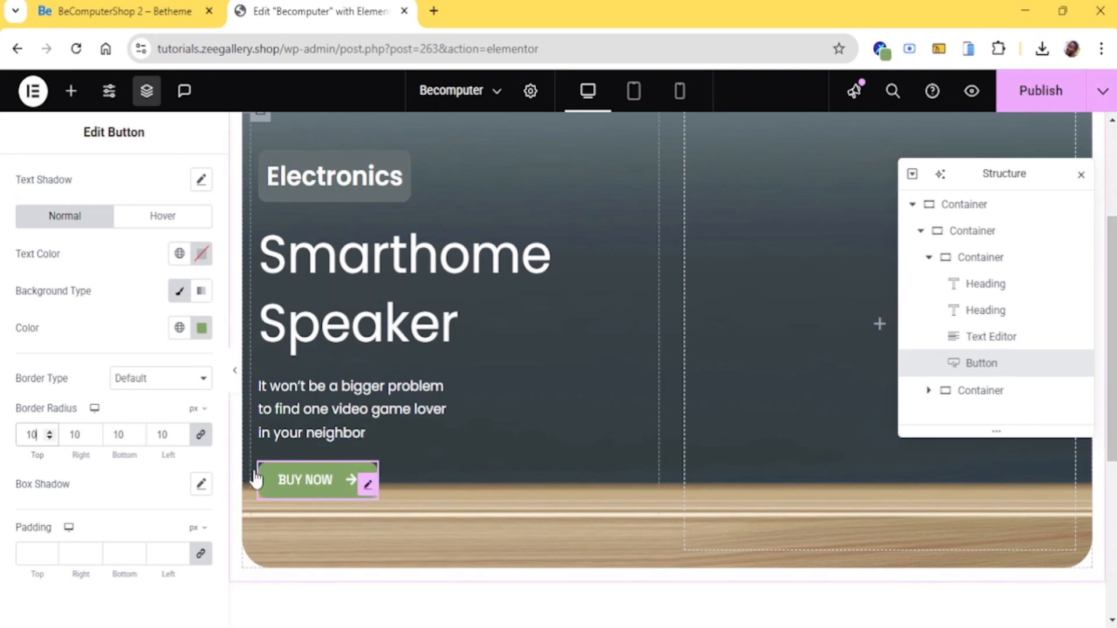
Change the BUY NOW button's font family to Poppins
{"action": "scroll", "coordinate": [200, 274], "scroll_direction": "up", "scroll_amount": 2}
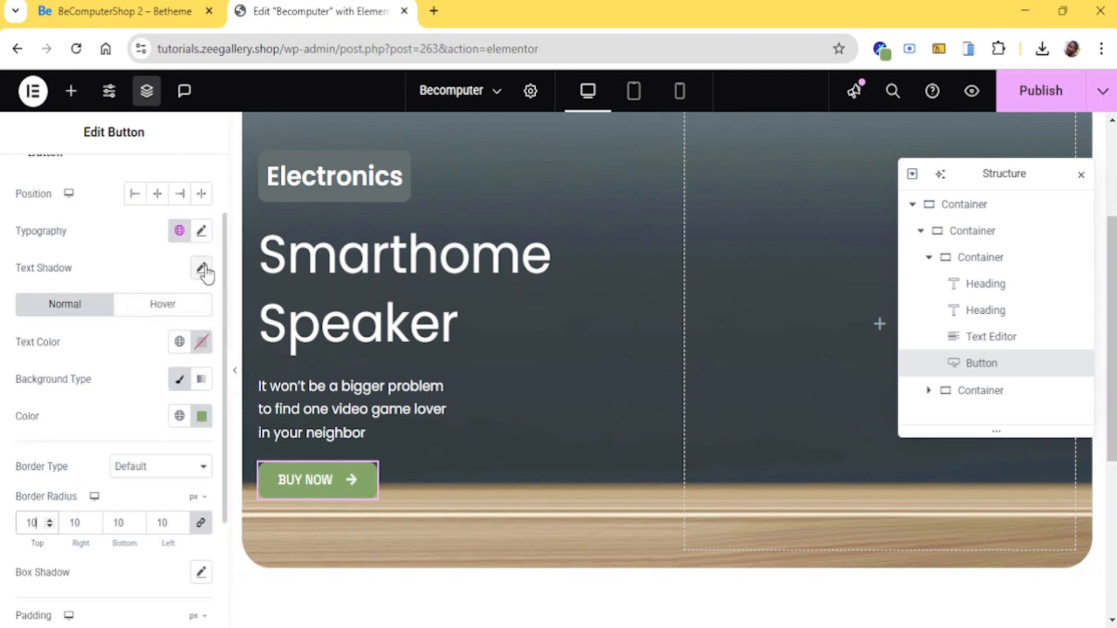
{"action": "left_click", "coordinate": [201, 231]}
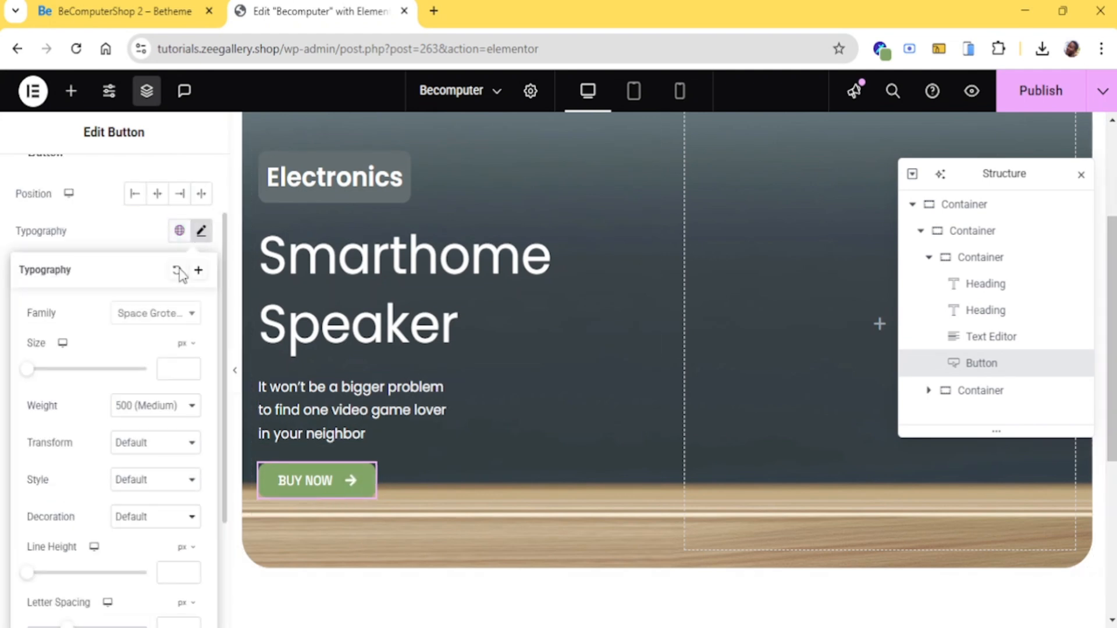
{"action": "left_click", "coordinate": [170, 319]}
{"action": "left_click", "coordinate": [163, 312]}
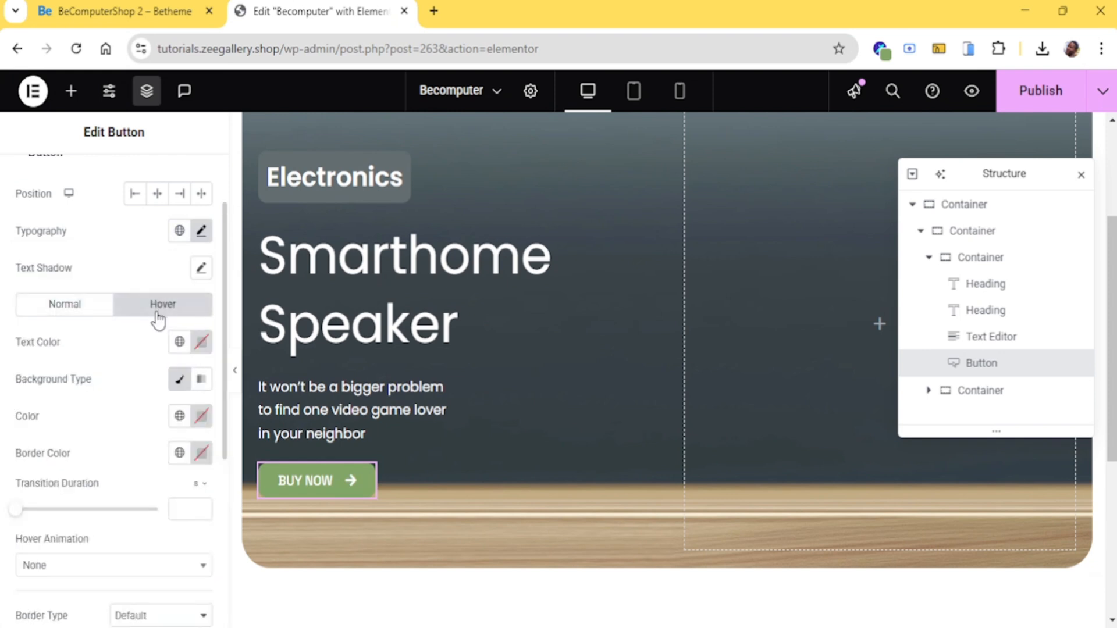
{"action": "left_click", "coordinate": [98, 303]}
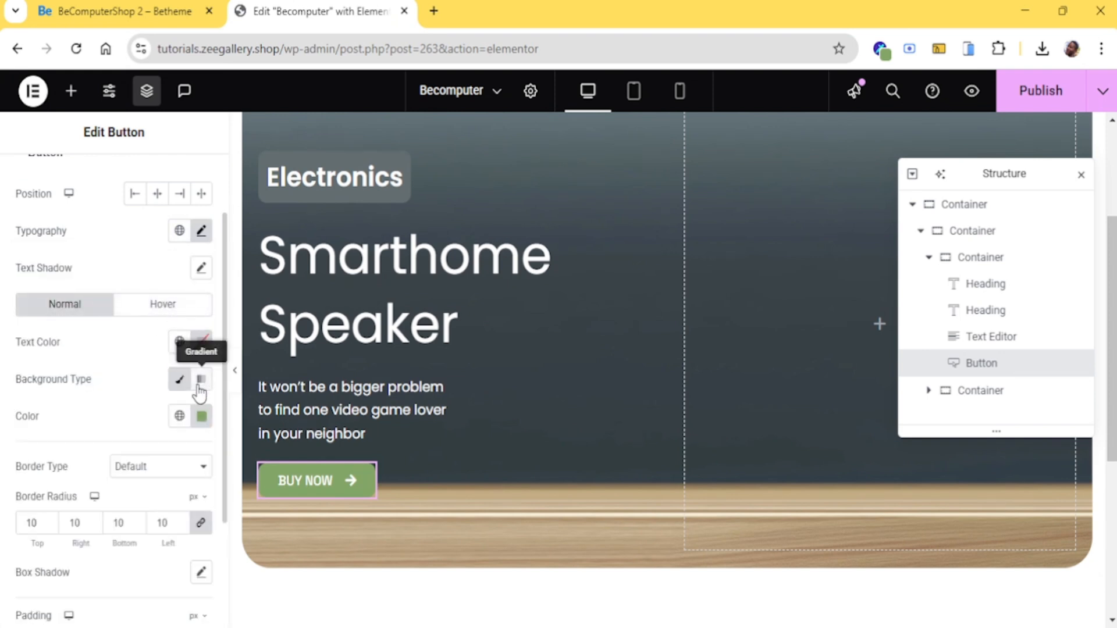
{"action": "left_click", "coordinate": [201, 235]}
{"action": "left_click", "coordinate": [172, 315]}
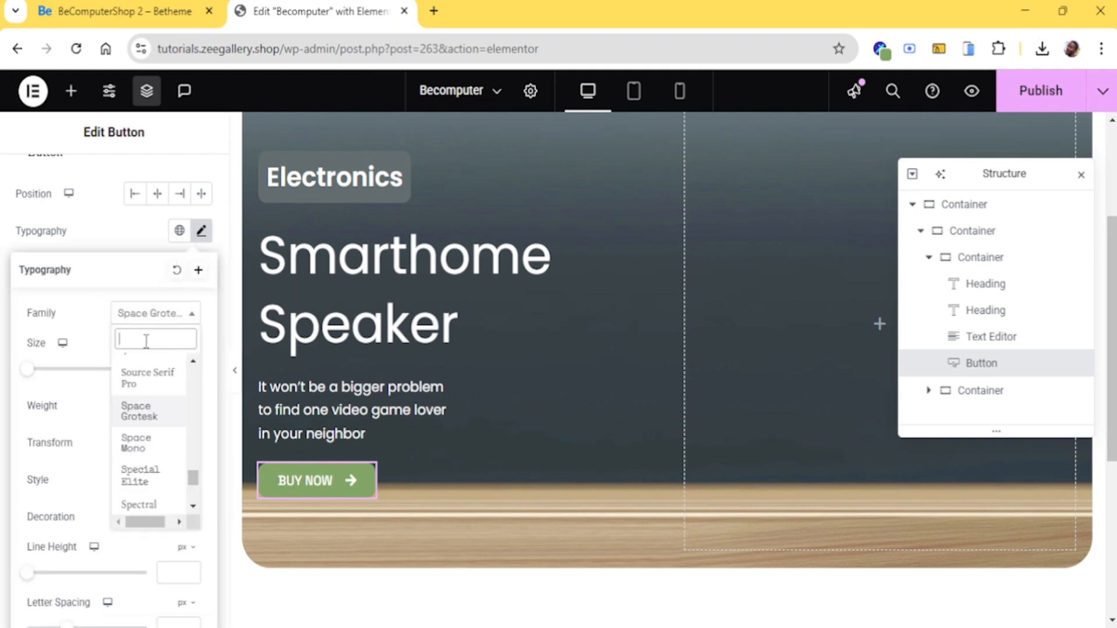
{"action": "type", "text": "POPP"}
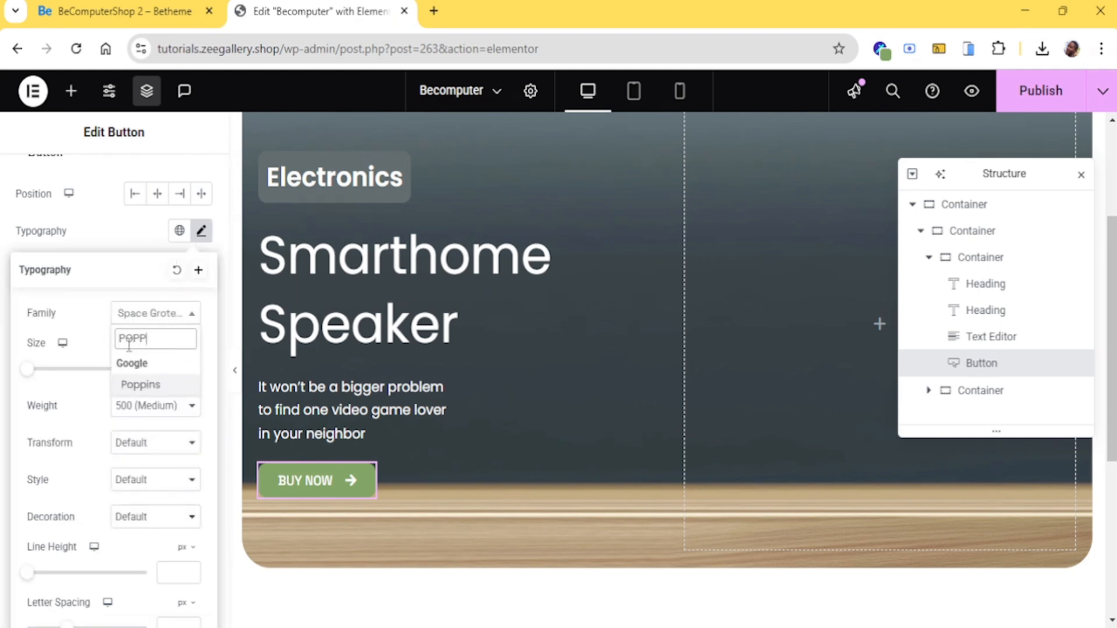
{"action": "left_click", "coordinate": [129, 386]}
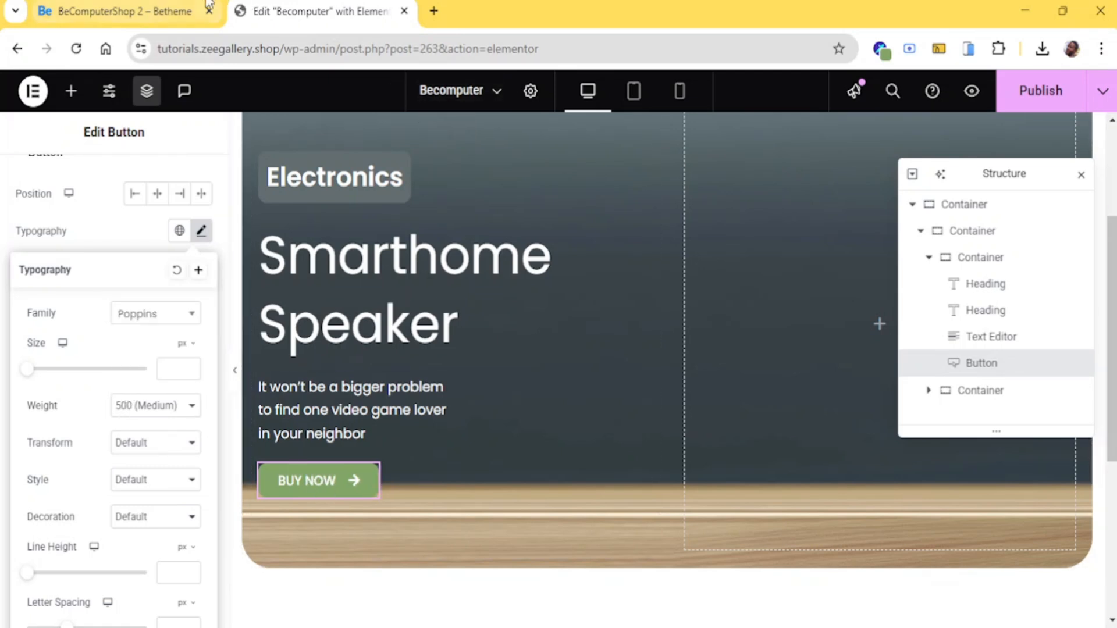
Examine the reference button's hover effect and the hover style options available for the BUY NOW button
{"action": "left_click", "coordinate": [186, 12]}
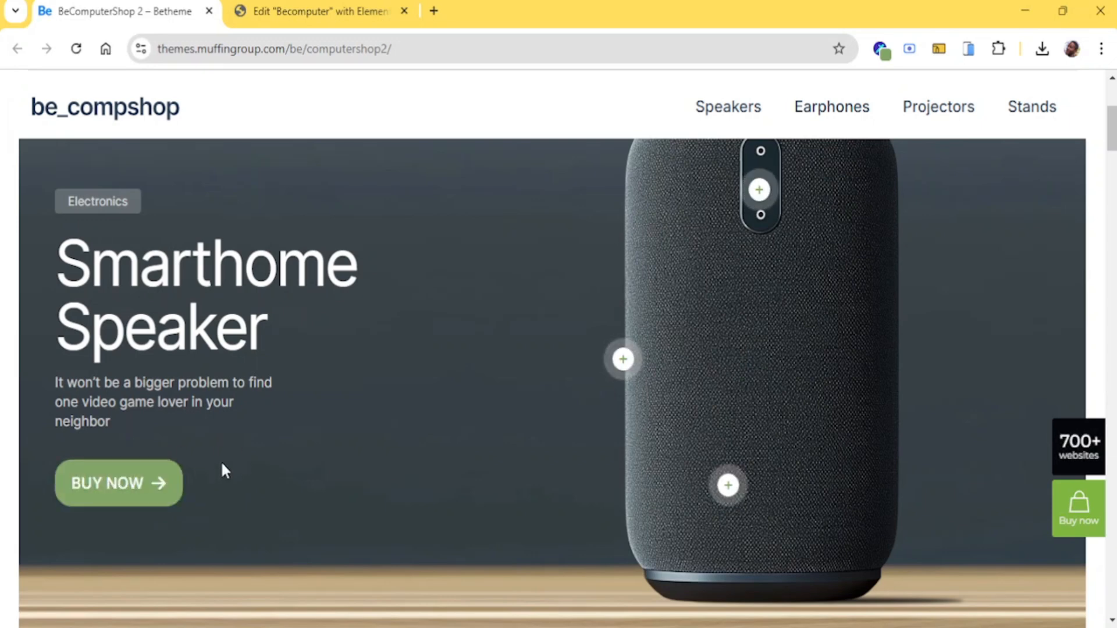
{"action": "left_click", "coordinate": [273, 6]}
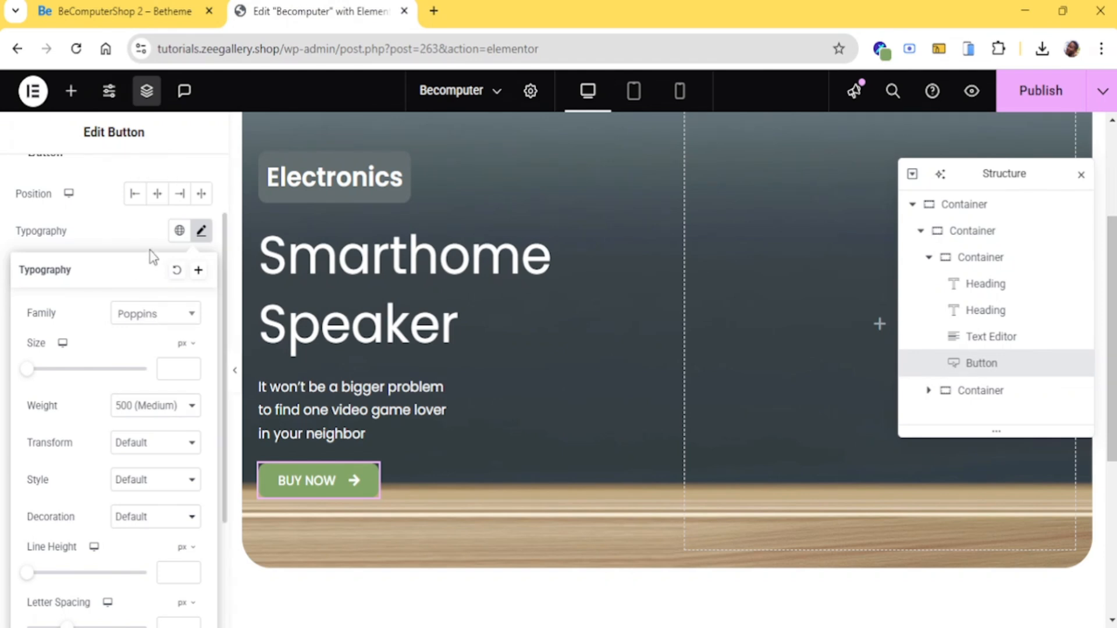
{"action": "left_click", "coordinate": [144, 237]}
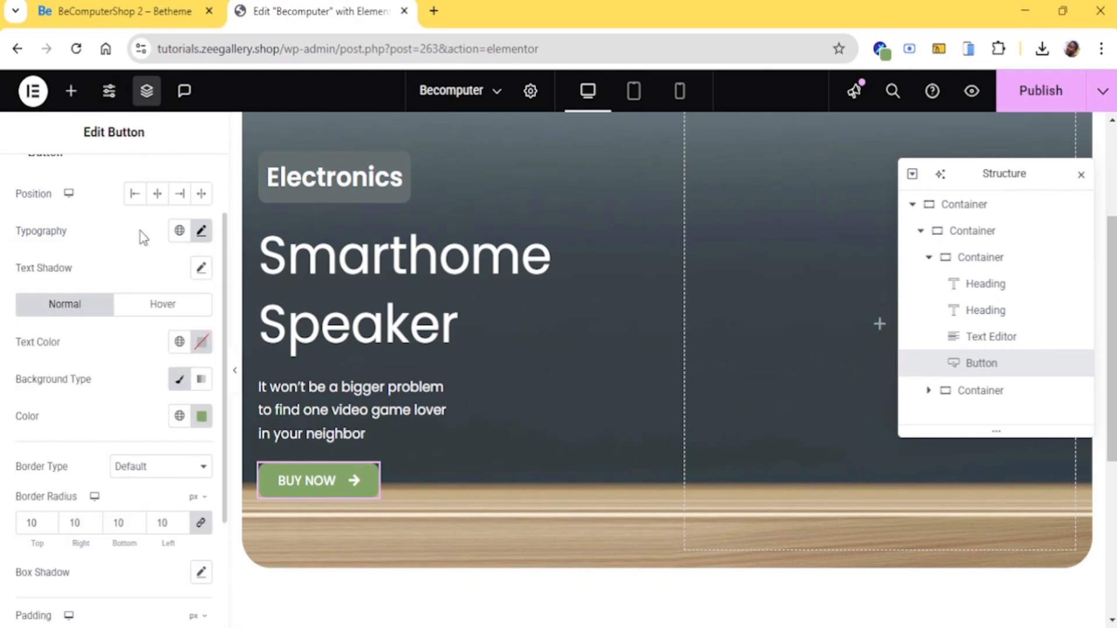
{"action": "left_click", "coordinate": [163, 304]}
{"action": "scroll", "coordinate": [129, 379], "scroll_direction": "down", "scroll_amount": 2}
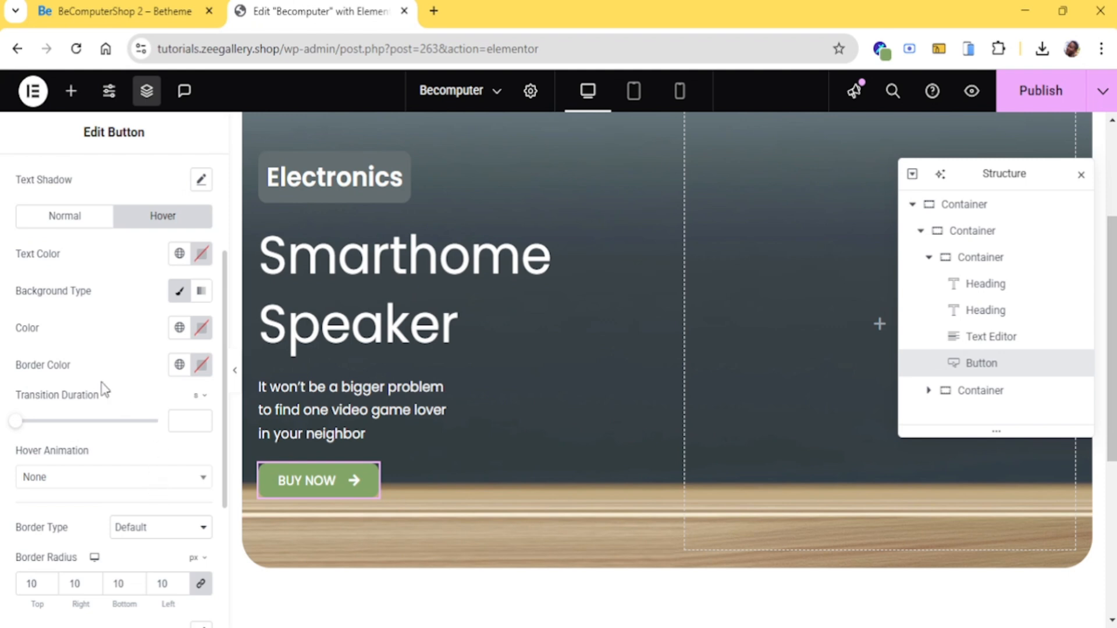
{"action": "scroll", "coordinate": [104, 390], "scroll_direction": "up", "scroll_amount": 3}
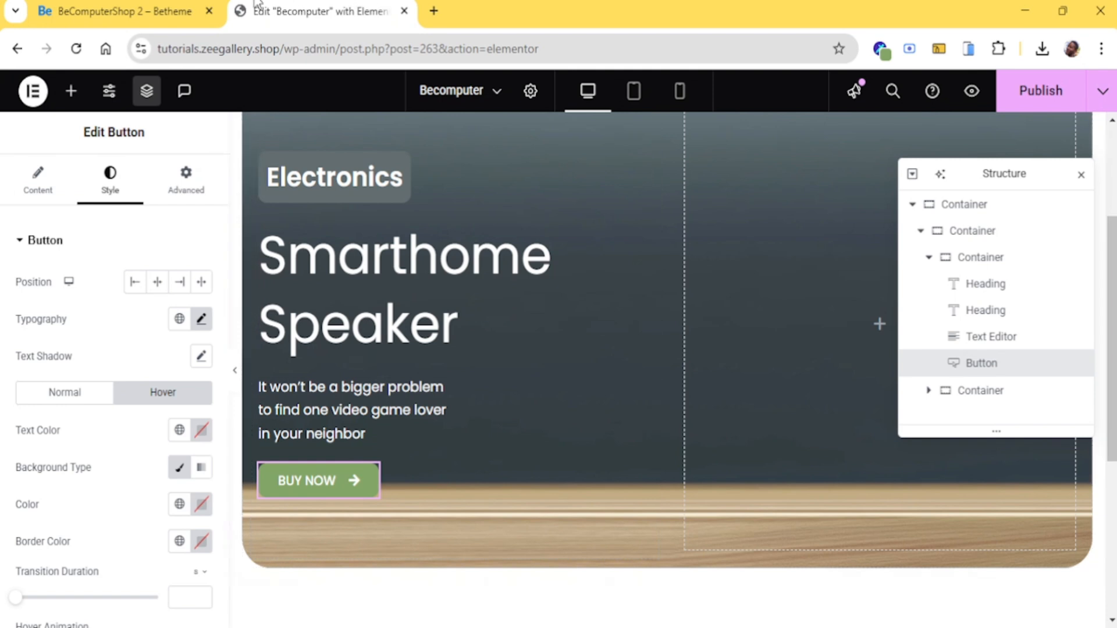
{"action": "left_click", "coordinate": [149, 8]}
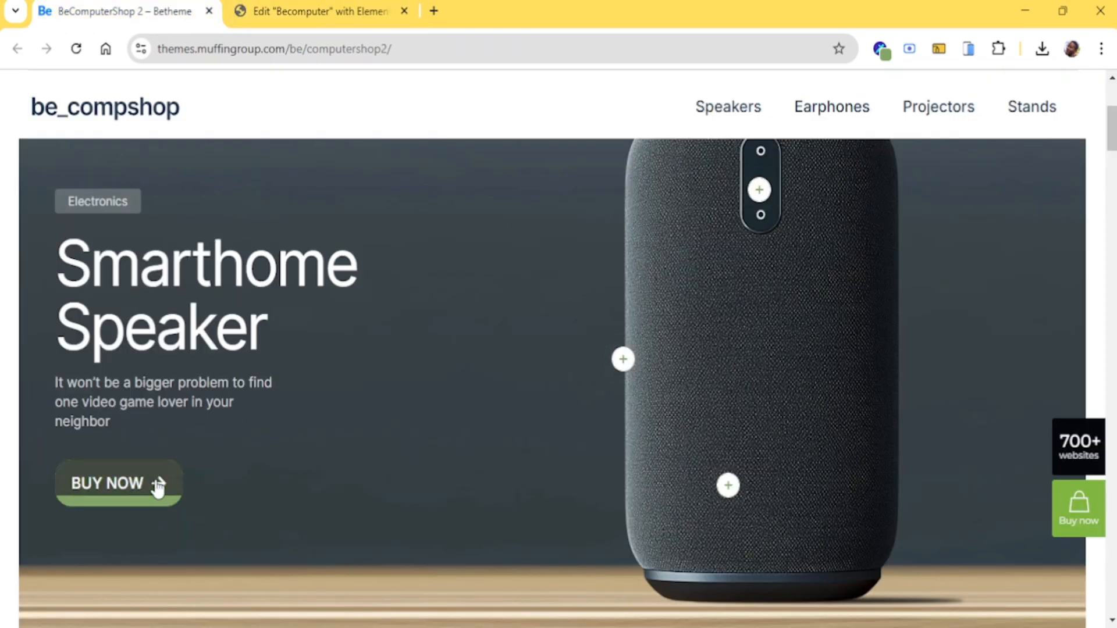
{"action": "left_click", "coordinate": [348, 7]}
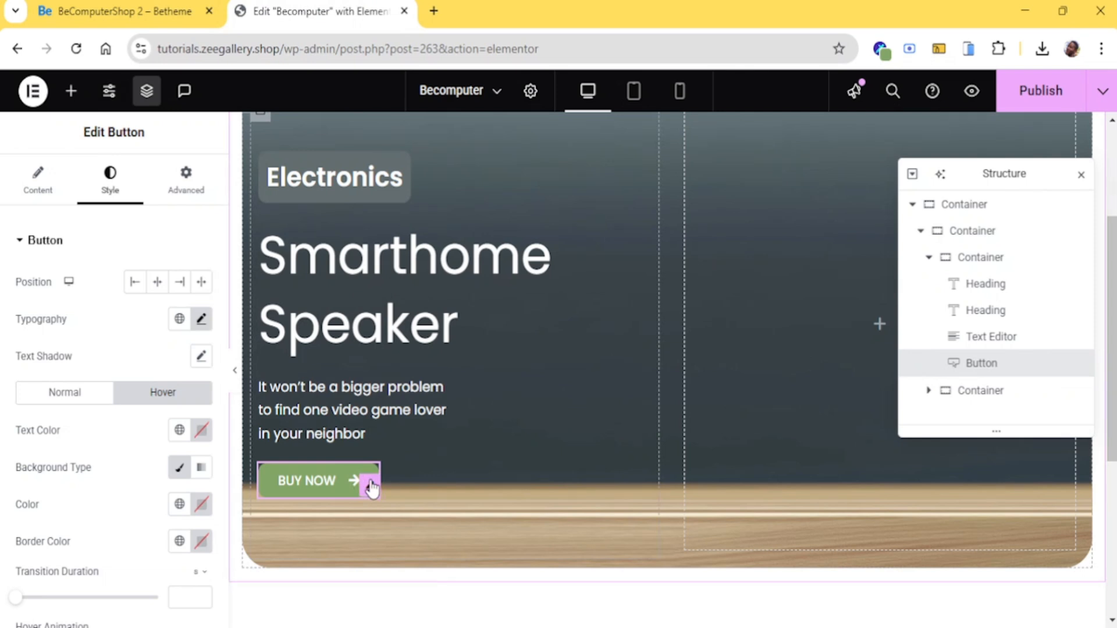
Assign the CSS class buy-button to the BUY NOW button and select the class name
{"action": "left_click", "coordinate": [178, 189]}
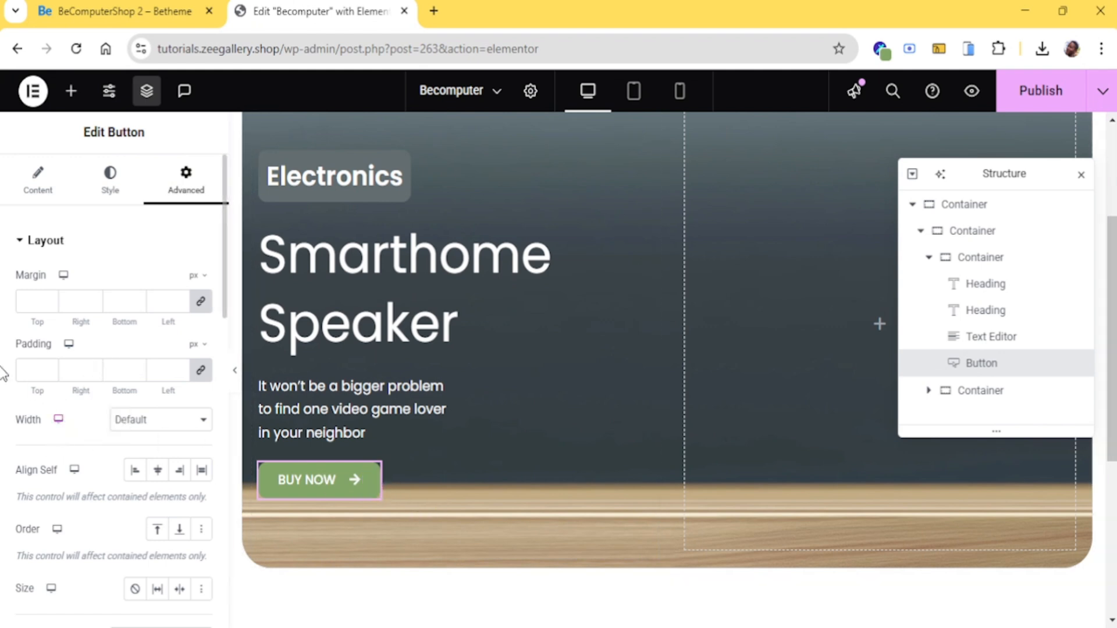
{"action": "scroll", "coordinate": [78, 383], "scroll_direction": "down", "scroll_amount": 2}
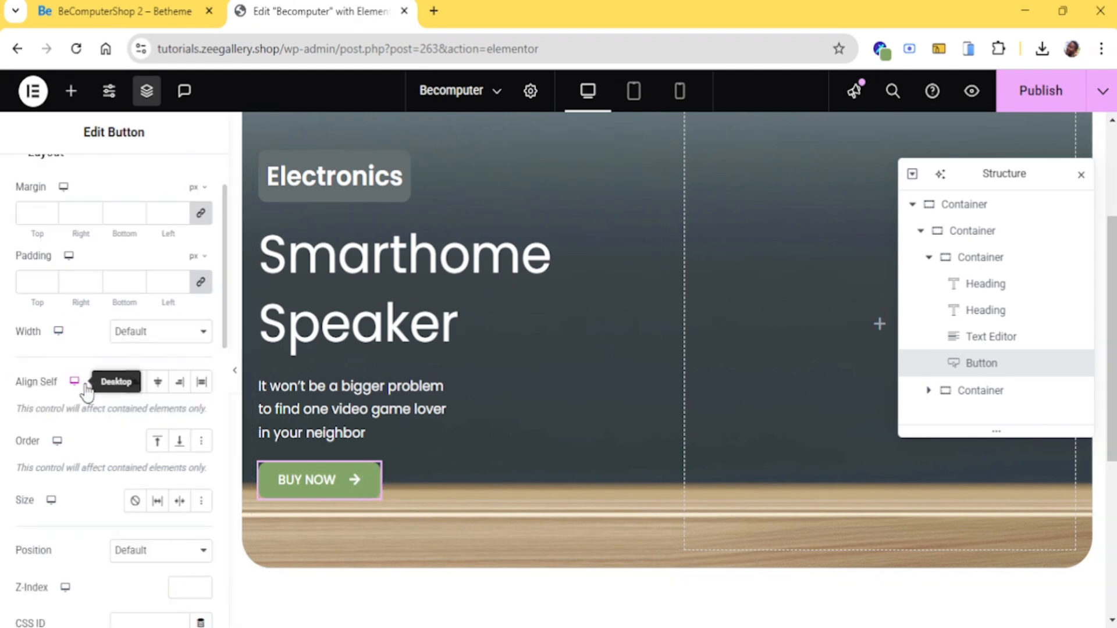
{"action": "scroll", "coordinate": [86, 391], "scroll_direction": "down", "scroll_amount": 4}
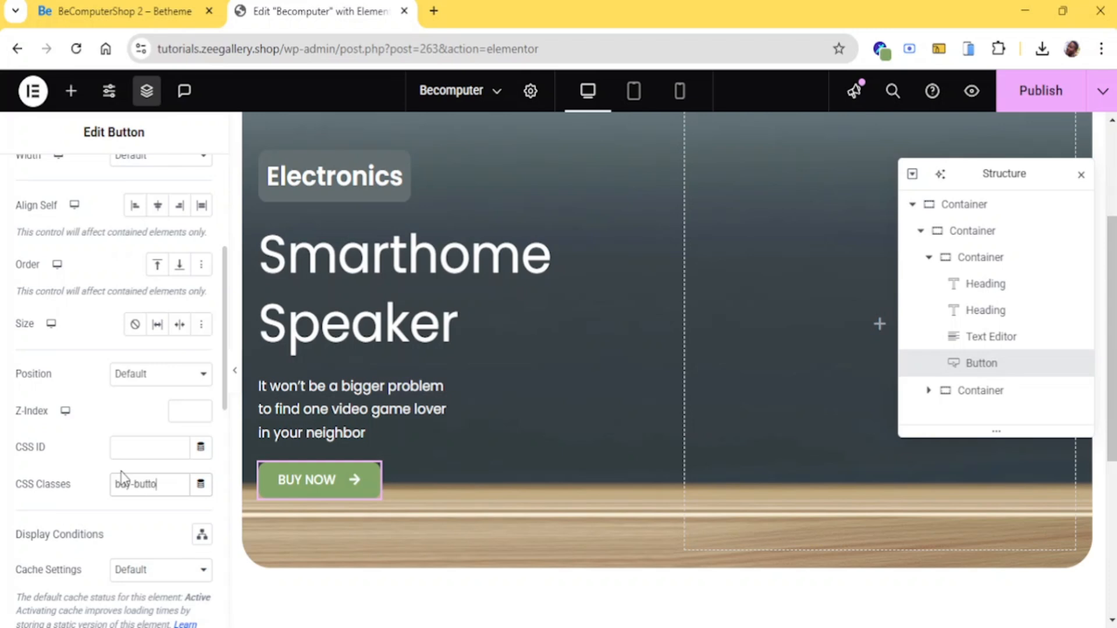
{"action": "left_click", "coordinate": [180, 494]}
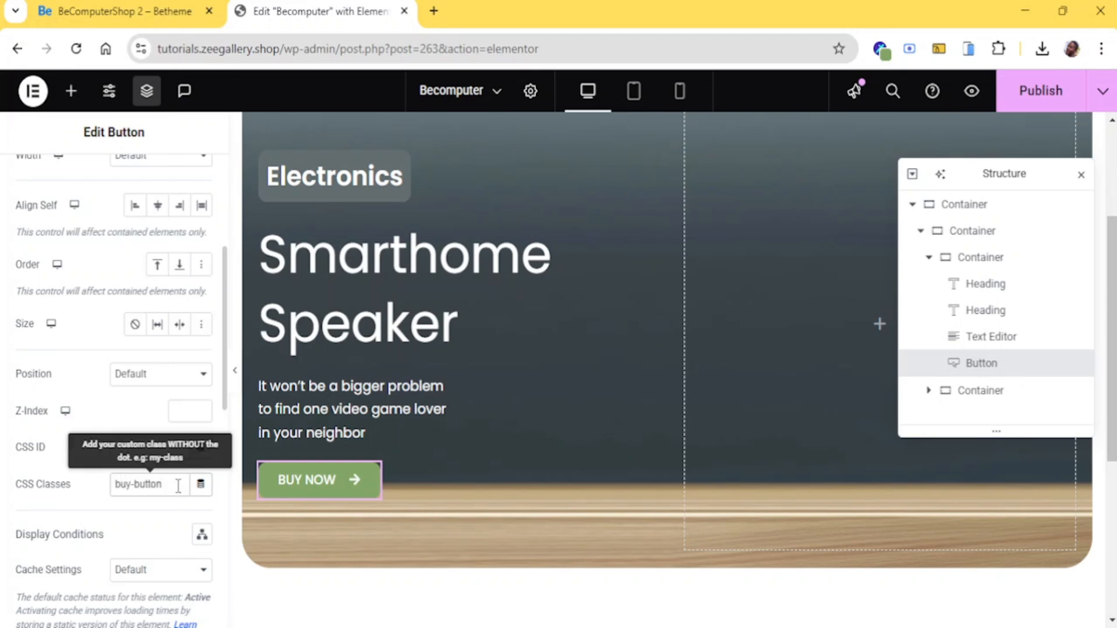
{"action": "left_click_drag", "start_coordinate": [178, 485], "coordinate": [112, 482]}
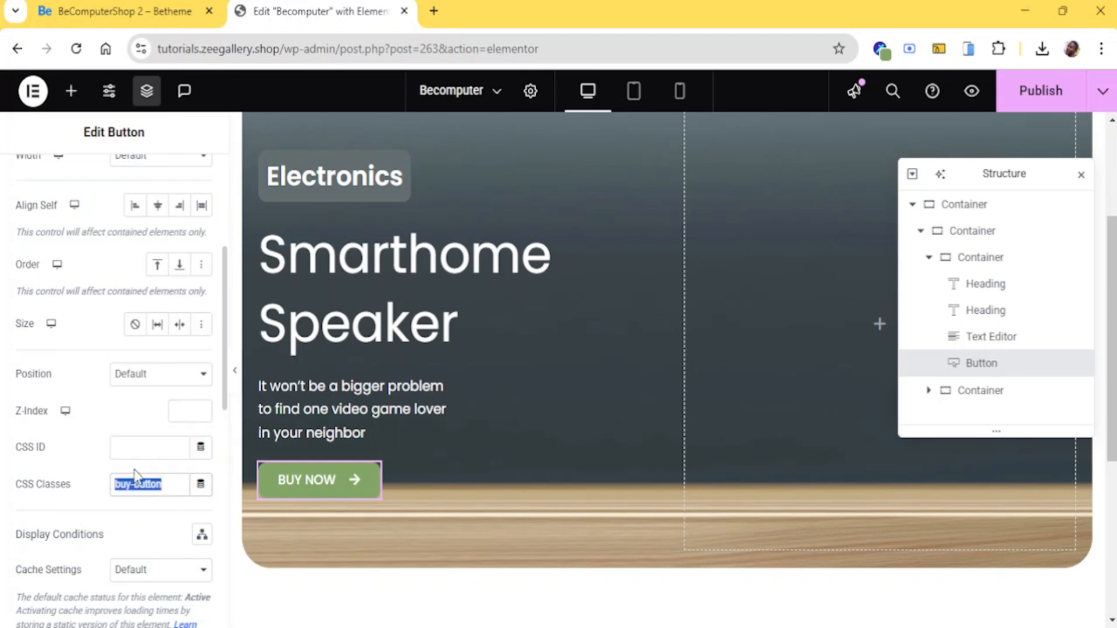
Open the custom CSS editor for the BUY NOW button
{"action": "scroll", "coordinate": [124, 456], "scroll_direction": "down", "scroll_amount": 10}
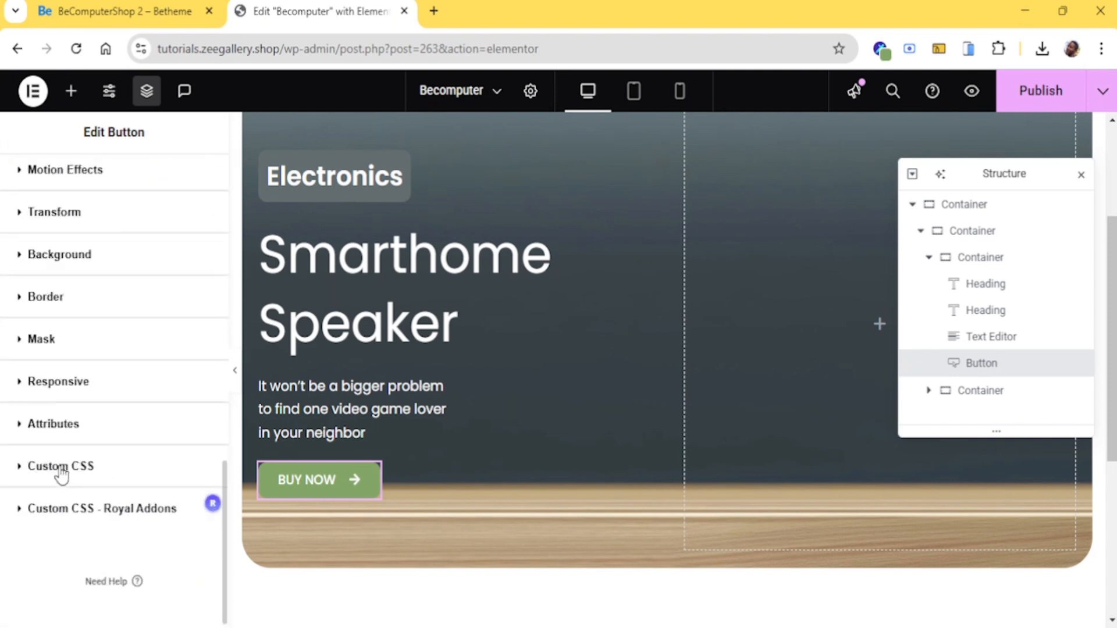
{"action": "left_click", "coordinate": [61, 468]}
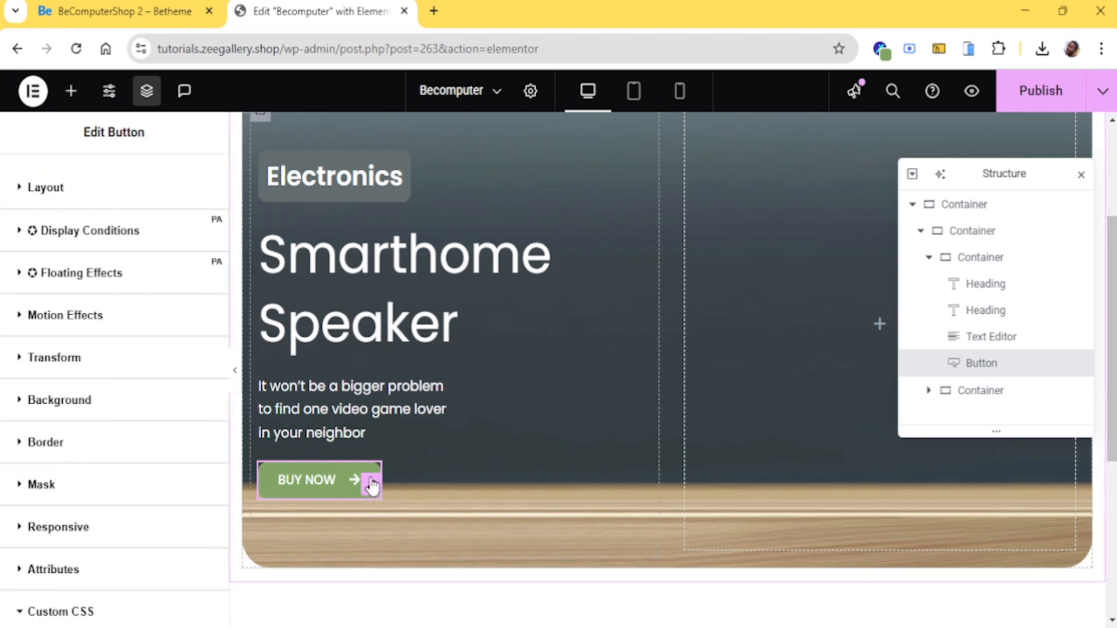
{"action": "scroll", "coordinate": [162, 378], "scroll_direction": "down", "scroll_amount": 6}
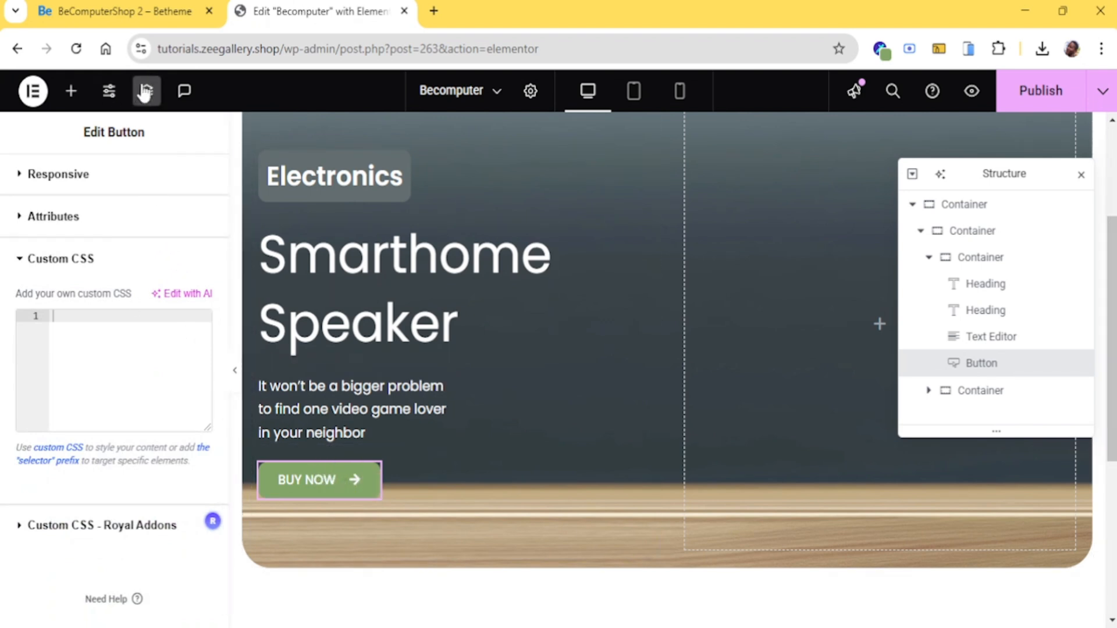
Open the WordPress admin in a new browser tab, locate the theme's Customize option, and return to the Elementor editor
{"action": "left_click", "coordinate": [29, 90]}
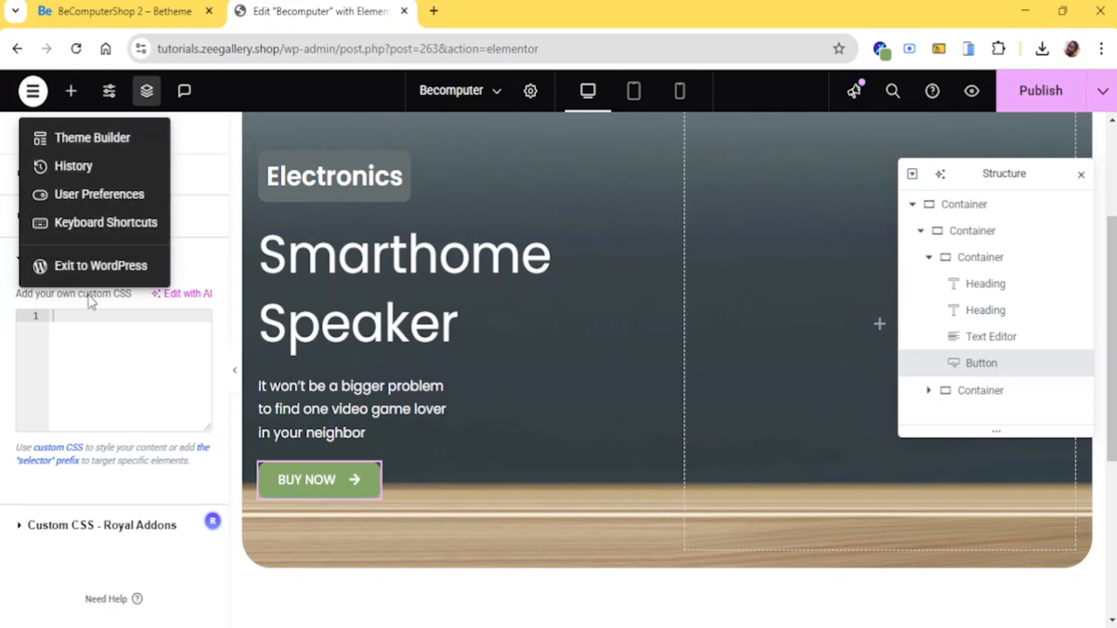
{"action": "middle_click", "coordinate": [113, 267]}
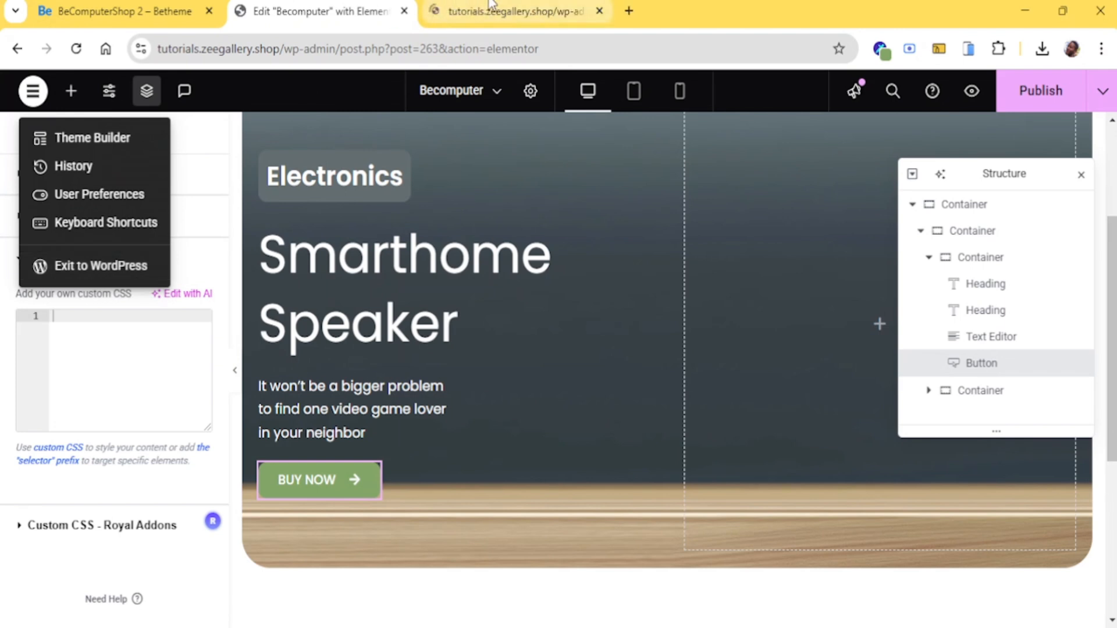
{"action": "left_click", "coordinate": [490, 13]}
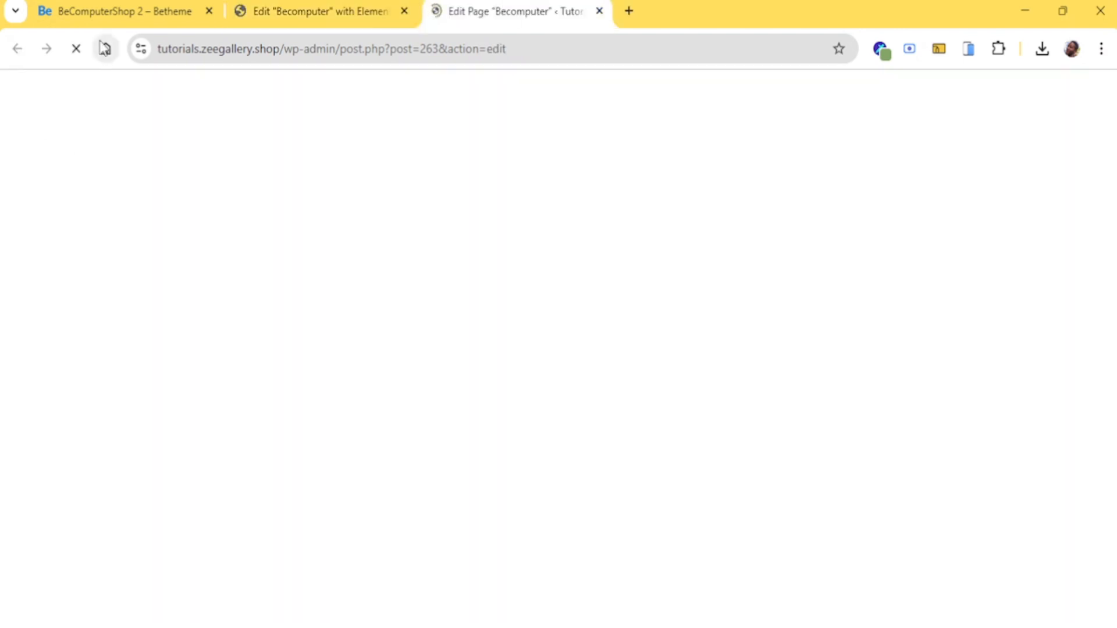
{"action": "left_click", "coordinate": [260, 10]}
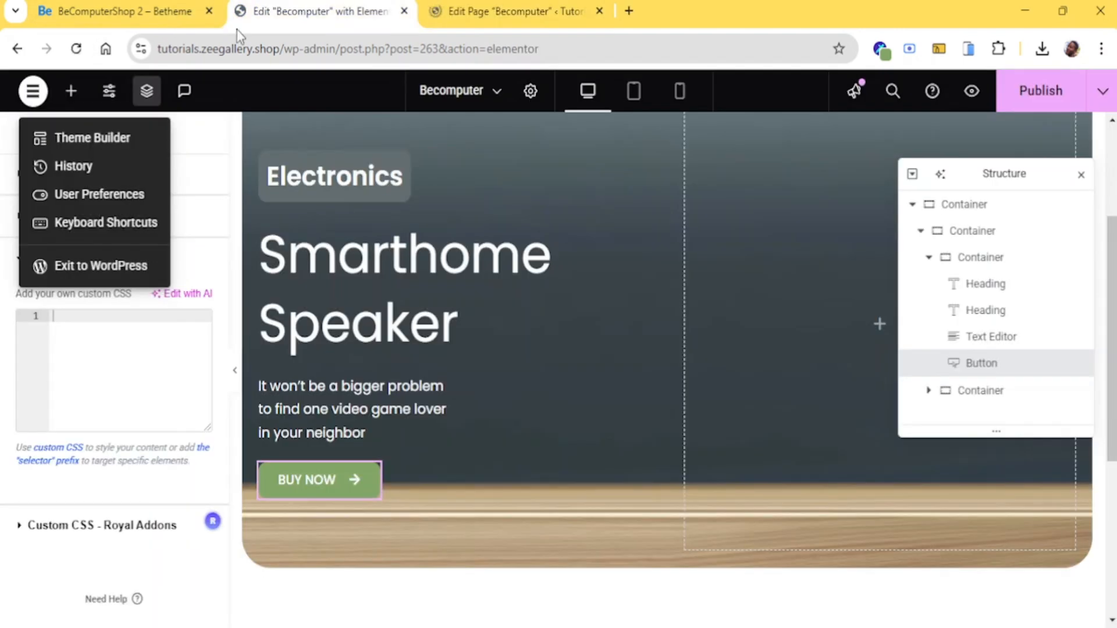
{"action": "left_click", "coordinate": [232, 121]}
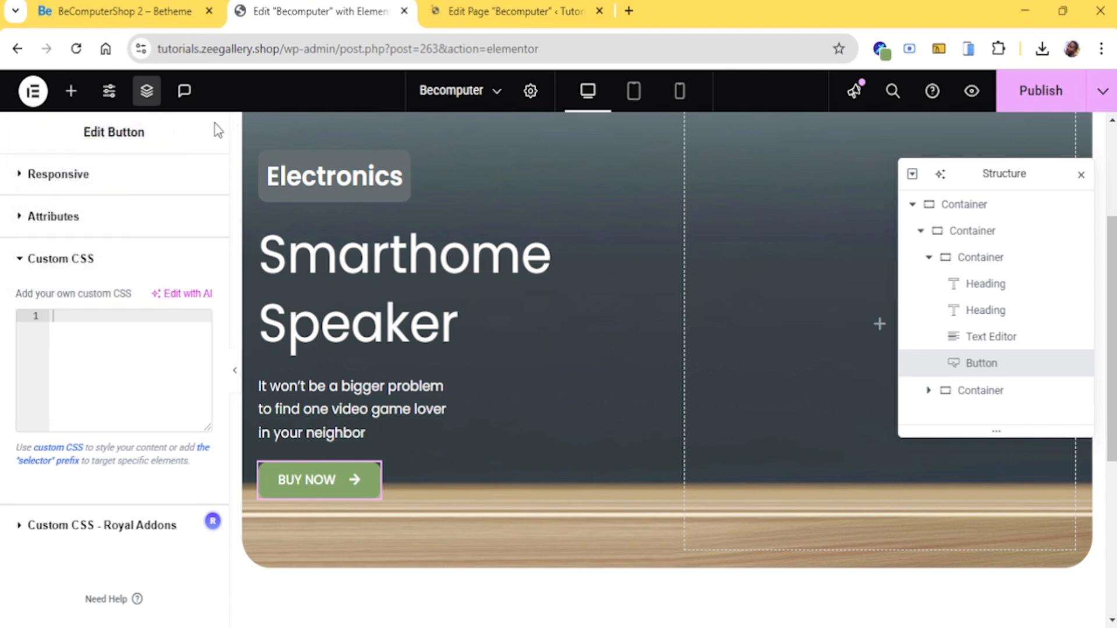
{"action": "left_click", "coordinate": [459, 15]}
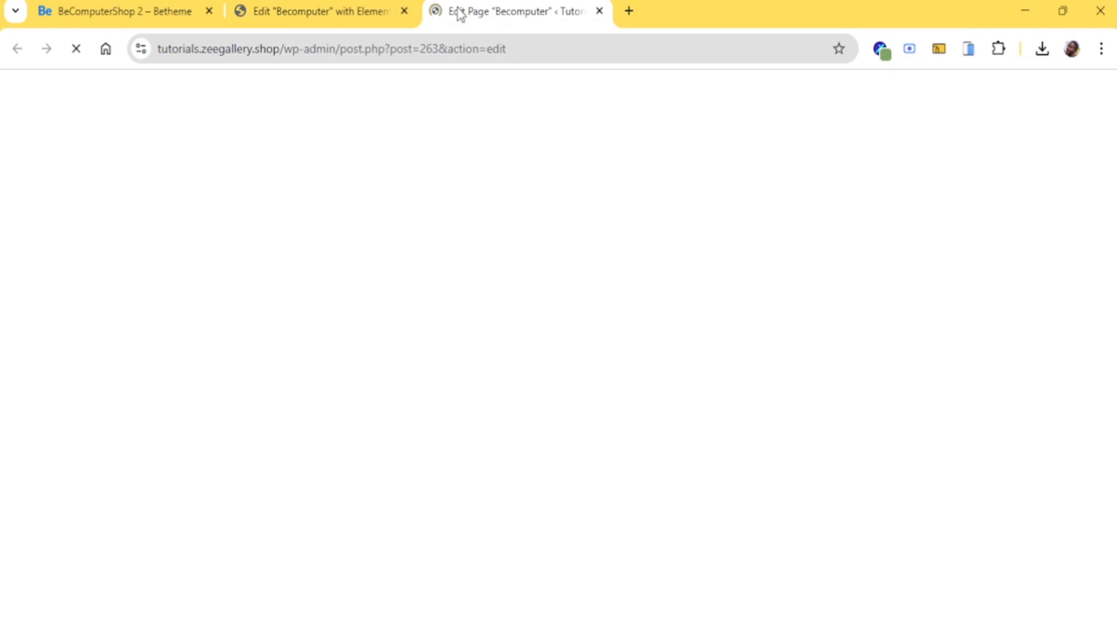
{"action": "left_click", "coordinate": [325, 6]}
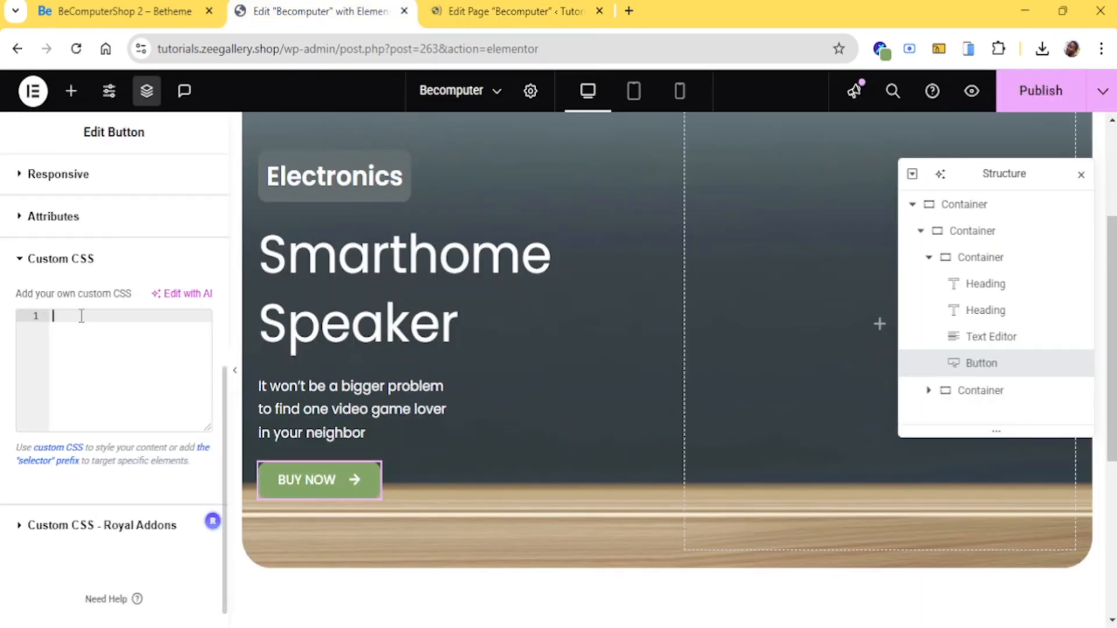
{"action": "left_click", "coordinate": [442, 18]}
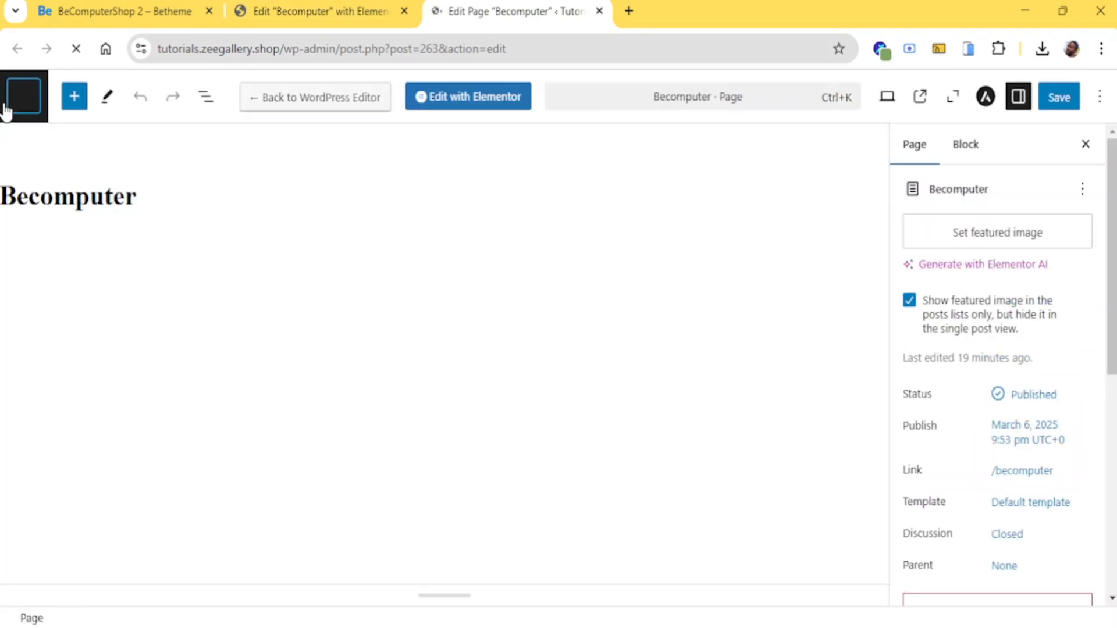
{"action": "left_click", "coordinate": [7, 109]}
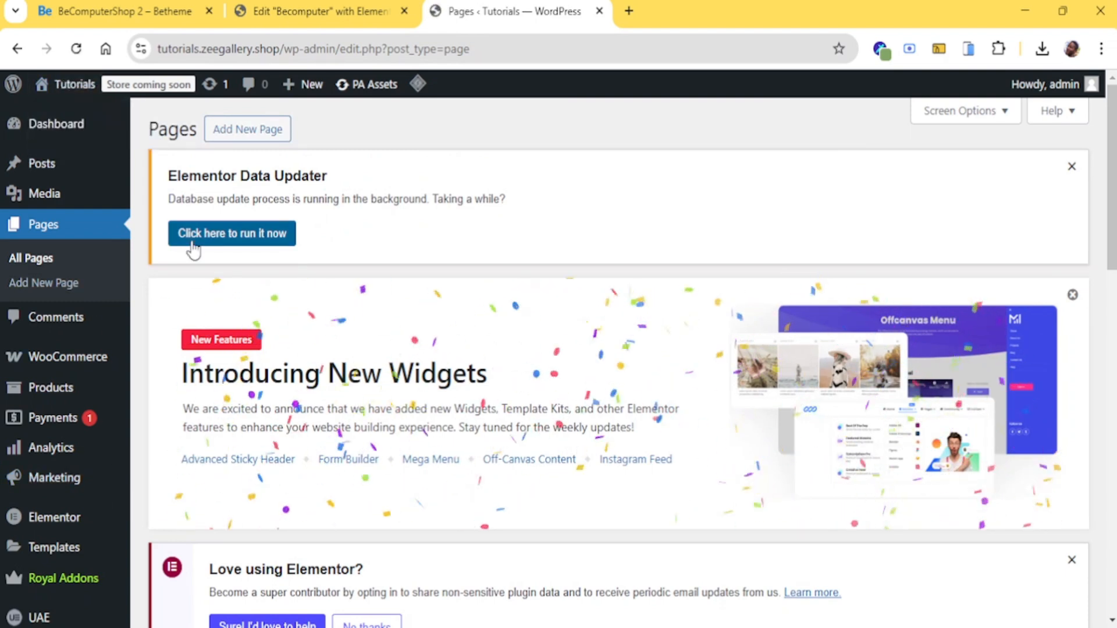
{"action": "scroll", "coordinate": [93, 448], "scroll_direction": "down", "scroll_amount": 5}
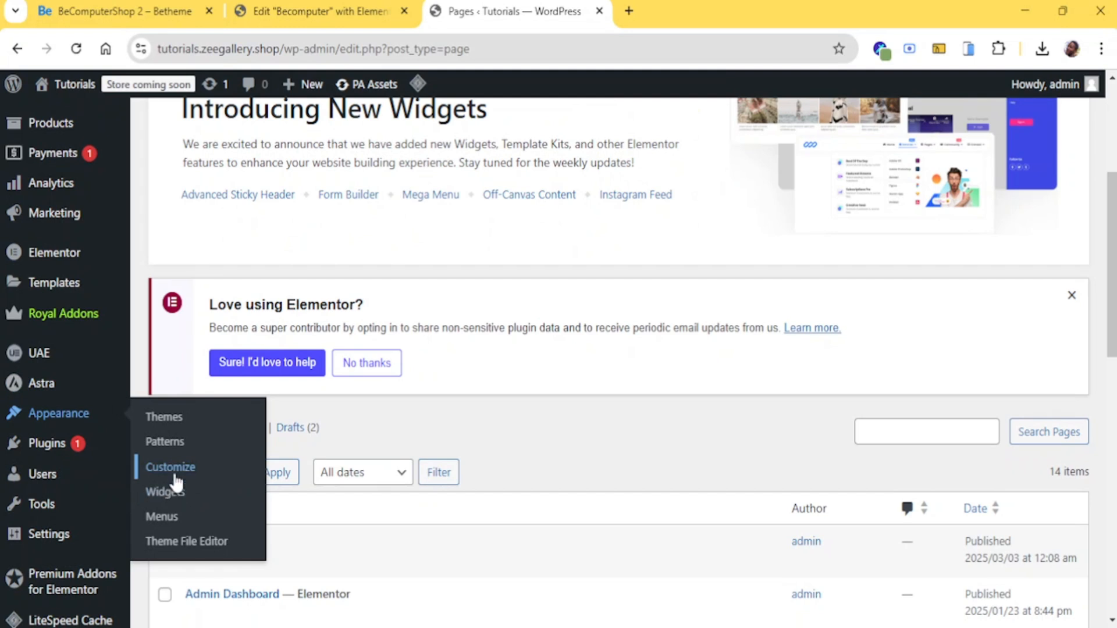
{"action": "left_click", "coordinate": [287, 11]}
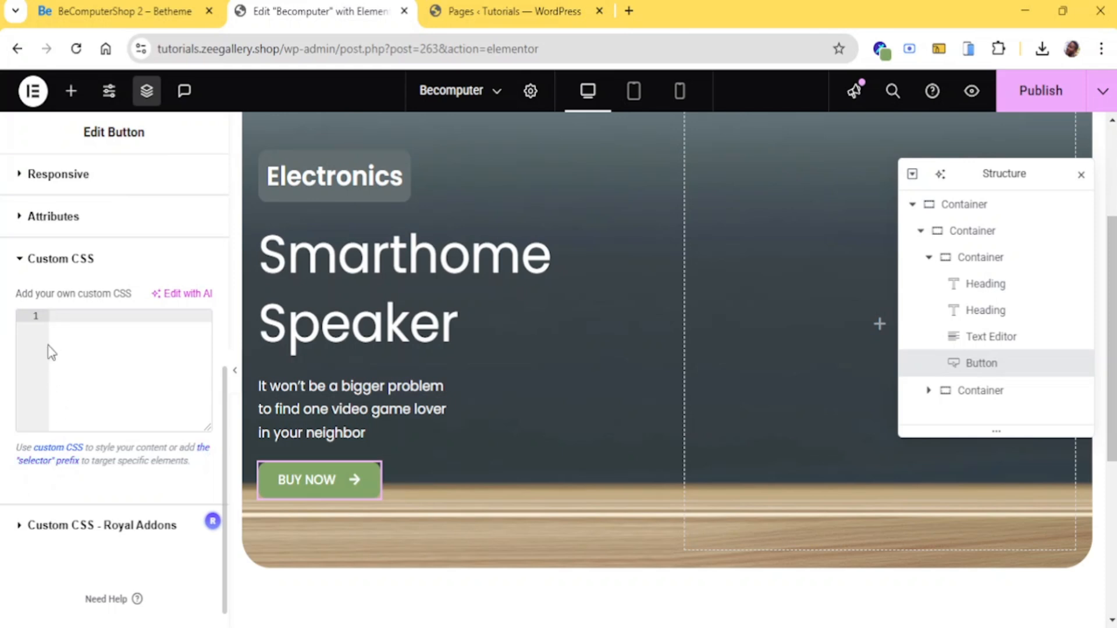
Check the CSS class assigned to the BUY NOW button in its layout settings
{"action": "scroll", "coordinate": [90, 359], "scroll_direction": "up", "scroll_amount": 7}
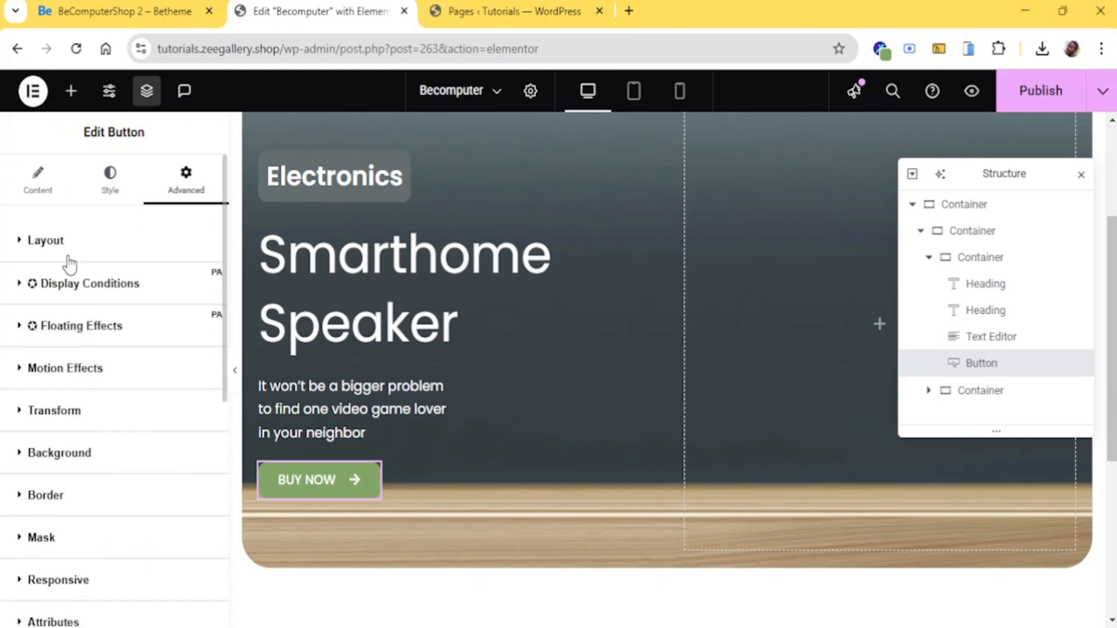
{"action": "left_click", "coordinate": [68, 260]}
{"action": "scroll", "coordinate": [137, 431], "scroll_direction": "down", "scroll_amount": 7}
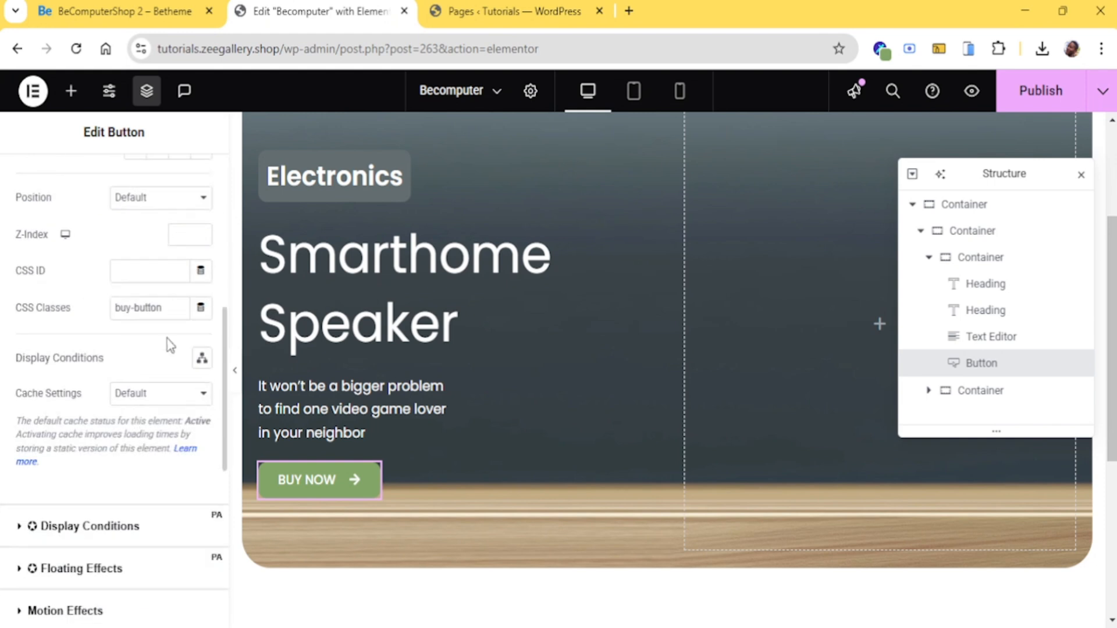
{"action": "scroll", "coordinate": [152, 399], "scroll_direction": "down", "scroll_amount": 7}
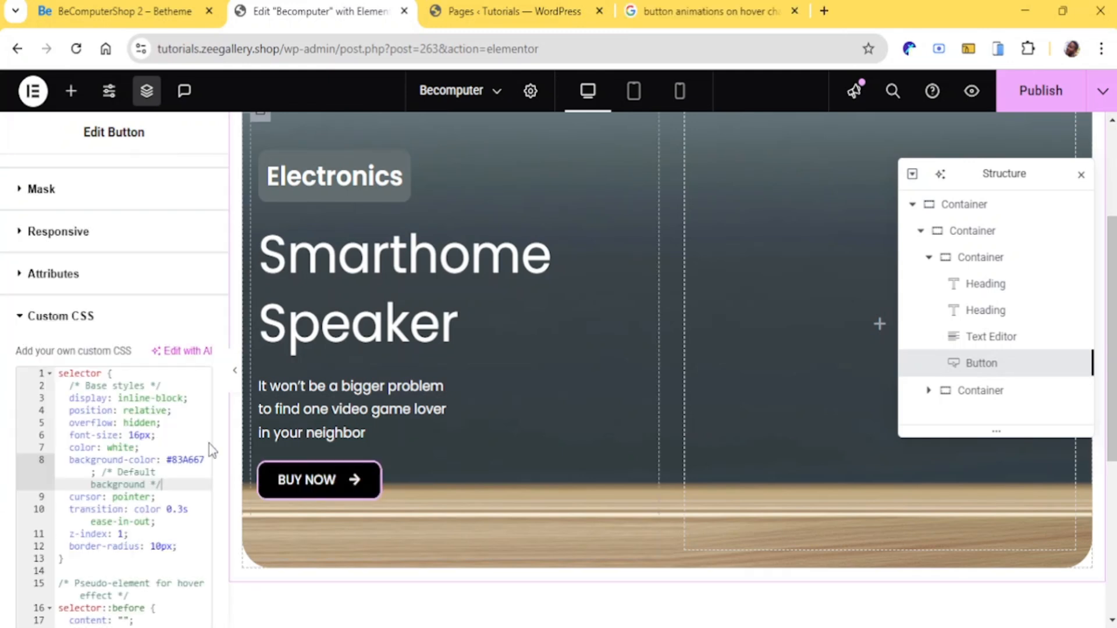
Examine the BUY NOW button's custom CSS for base styles and the hover pseudo-element, and preview the hover effect on the button
{"action": "scroll", "coordinate": [125, 422], "scroll_direction": "down", "scroll_amount": 7}
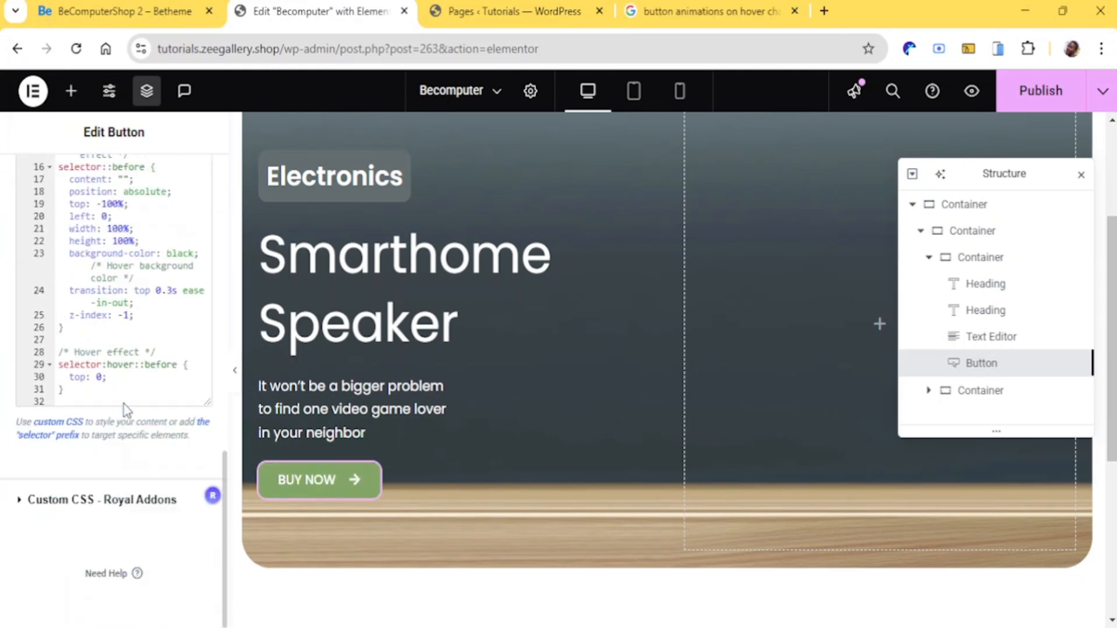
{"action": "scroll", "coordinate": [123, 387], "scroll_direction": "up", "scroll_amount": 5}
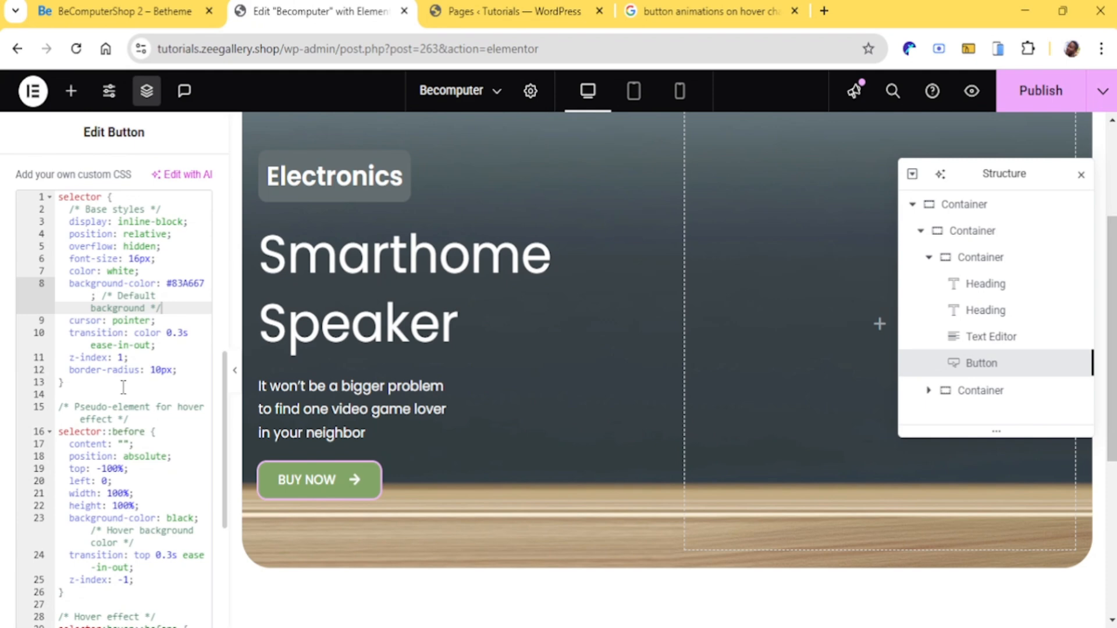
{"action": "scroll", "coordinate": [123, 387], "scroll_direction": "up", "scroll_amount": 3}
{"action": "scroll", "coordinate": [130, 418], "scroll_direction": "down", "scroll_amount": 7}
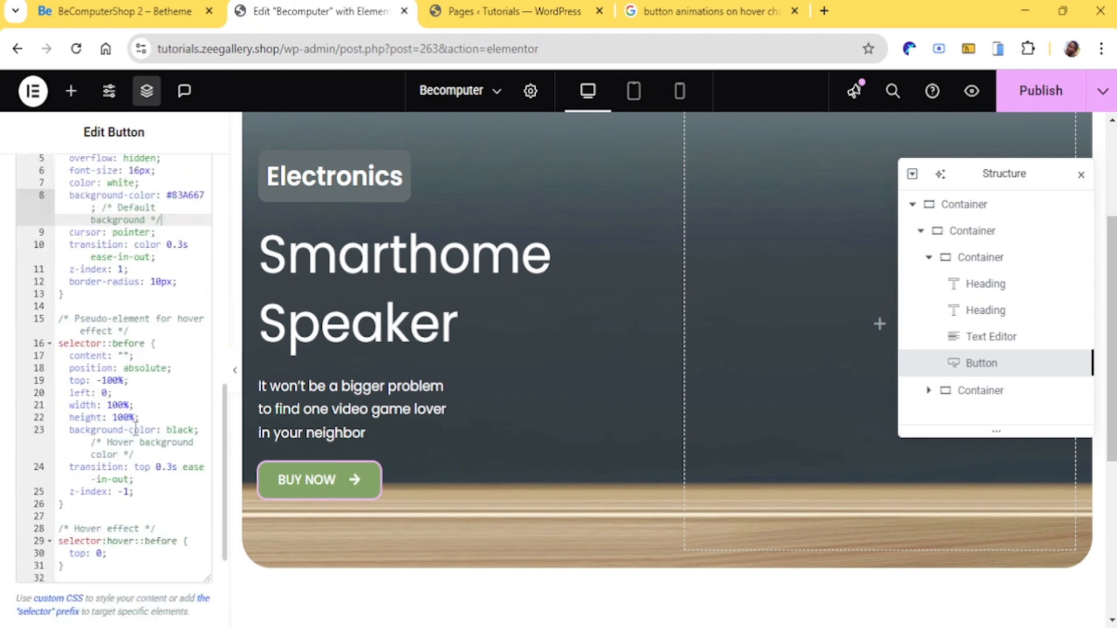
{"action": "scroll", "coordinate": [133, 361], "scroll_direction": "up", "scroll_amount": 3}
{"action": "scroll", "coordinate": [157, 384], "scroll_direction": "up", "scroll_amount": 10}
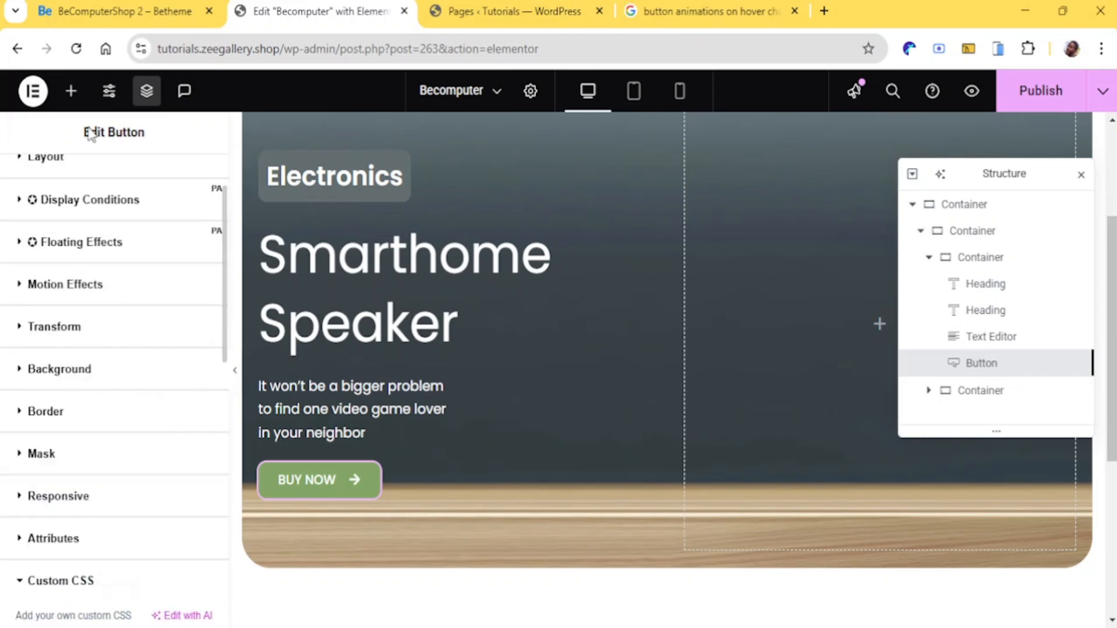
{"action": "scroll", "coordinate": [183, 418], "scroll_direction": "up", "scroll_amount": 2}
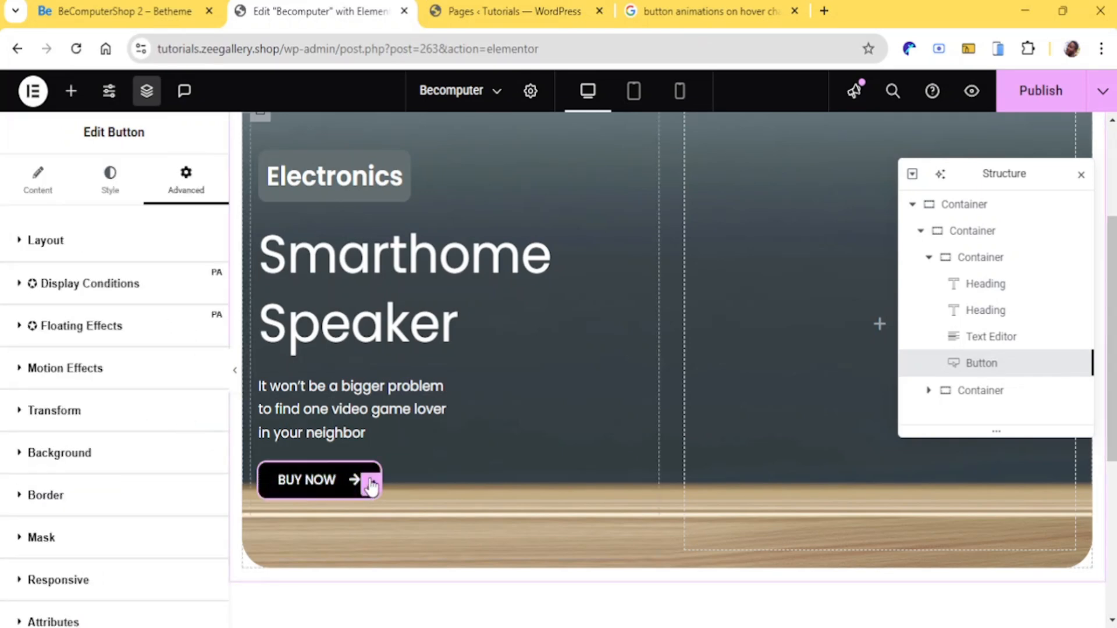
{"action": "scroll", "coordinate": [130, 452], "scroll_direction": "down", "scroll_amount": 8}
{"action": "scroll", "coordinate": [162, 444], "scroll_direction": "up", "scroll_amount": 10}
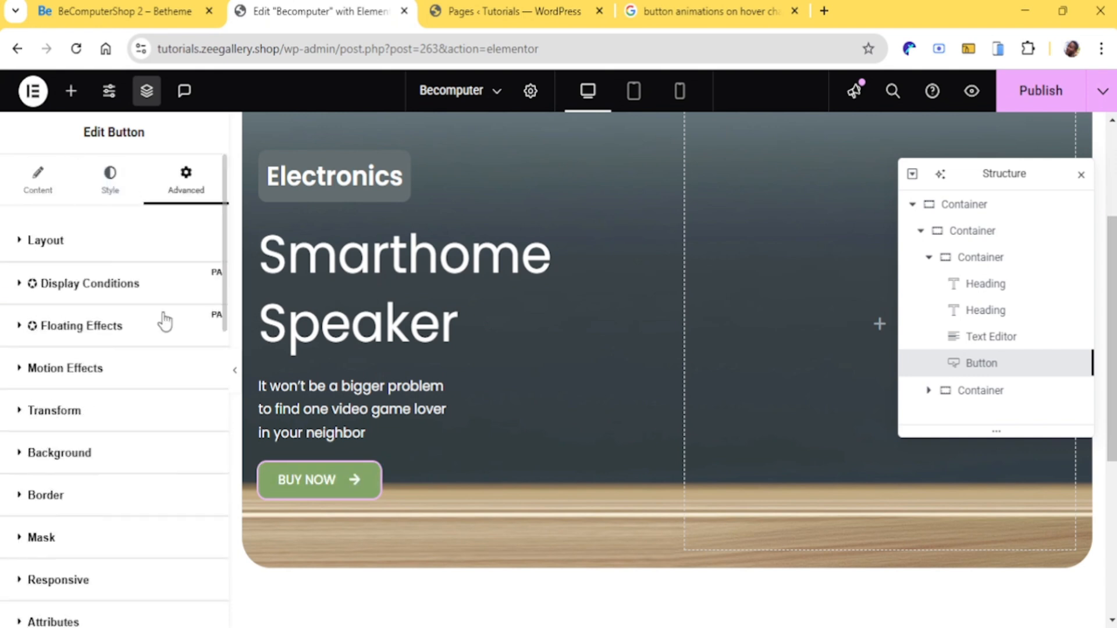
Raise the opacity of the BUY NOW button's normal background color and reset it to fully transparent, #83A66700
{"action": "left_click", "coordinate": [106, 189]}
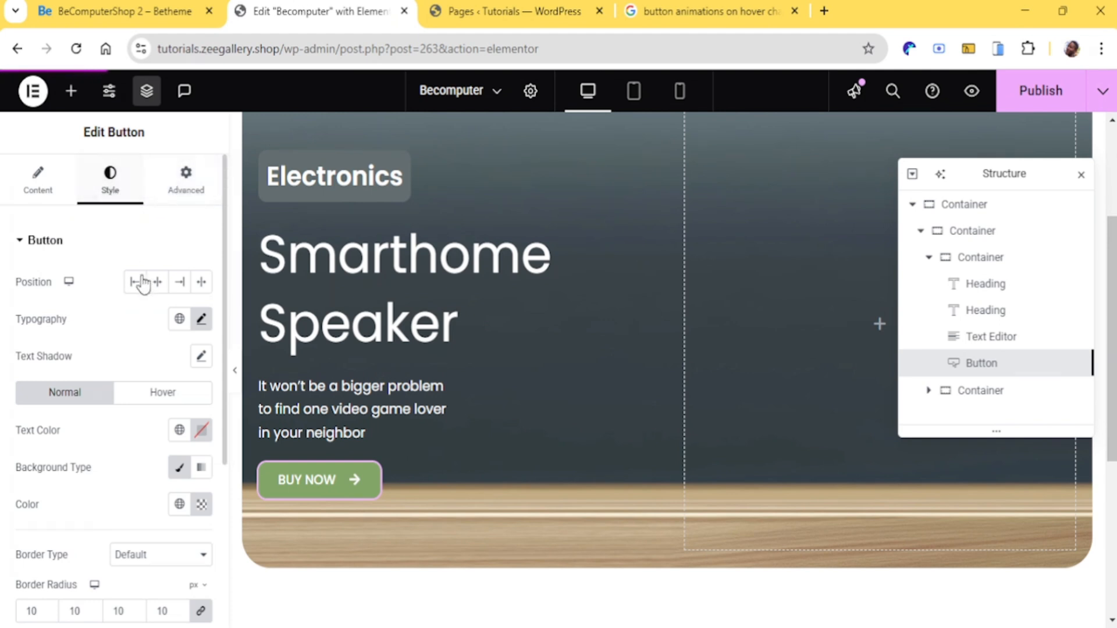
{"action": "left_click", "coordinate": [201, 505]}
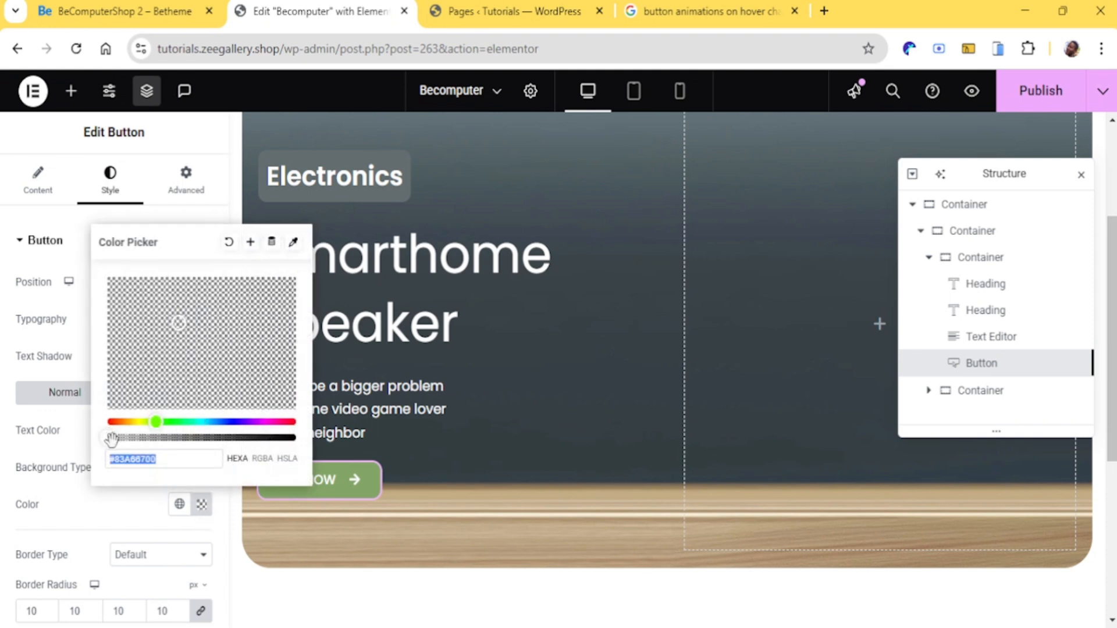
{"action": "left_click_drag", "start_coordinate": [112, 438], "coordinate": [320, 438]}
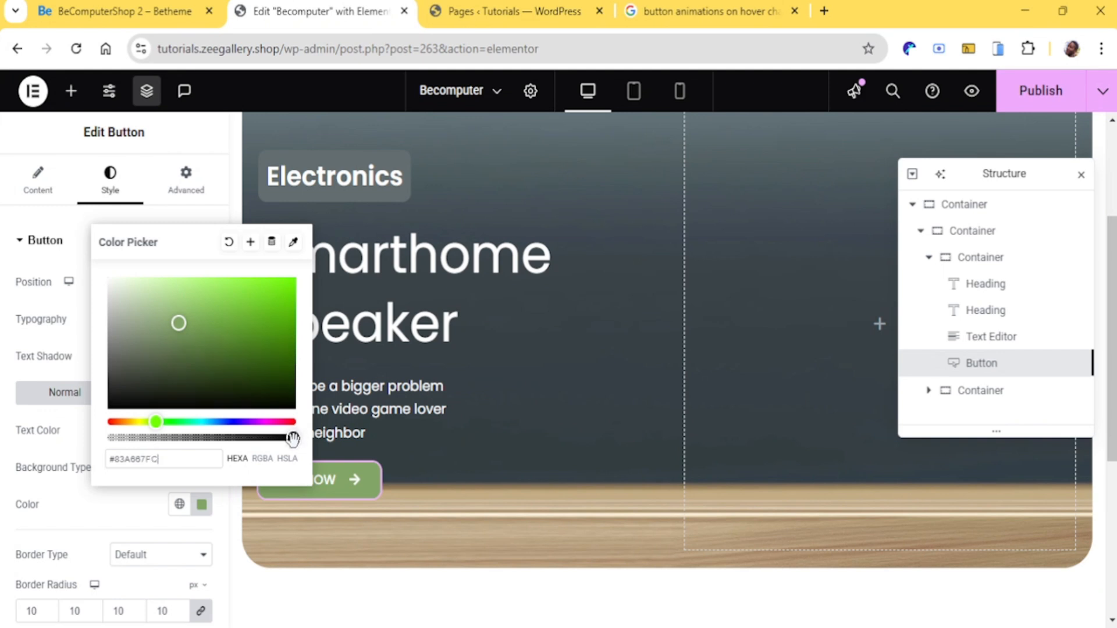
{"action": "left_click_drag", "start_coordinate": [295, 438], "coordinate": [111, 438]}
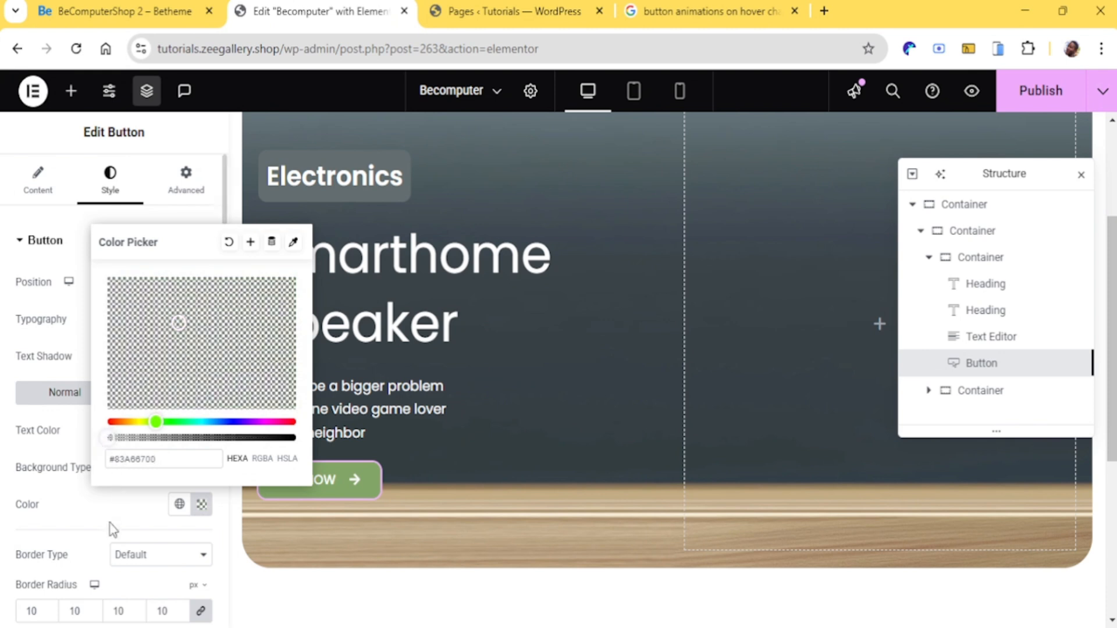
{"action": "left_click", "coordinate": [205, 524]}
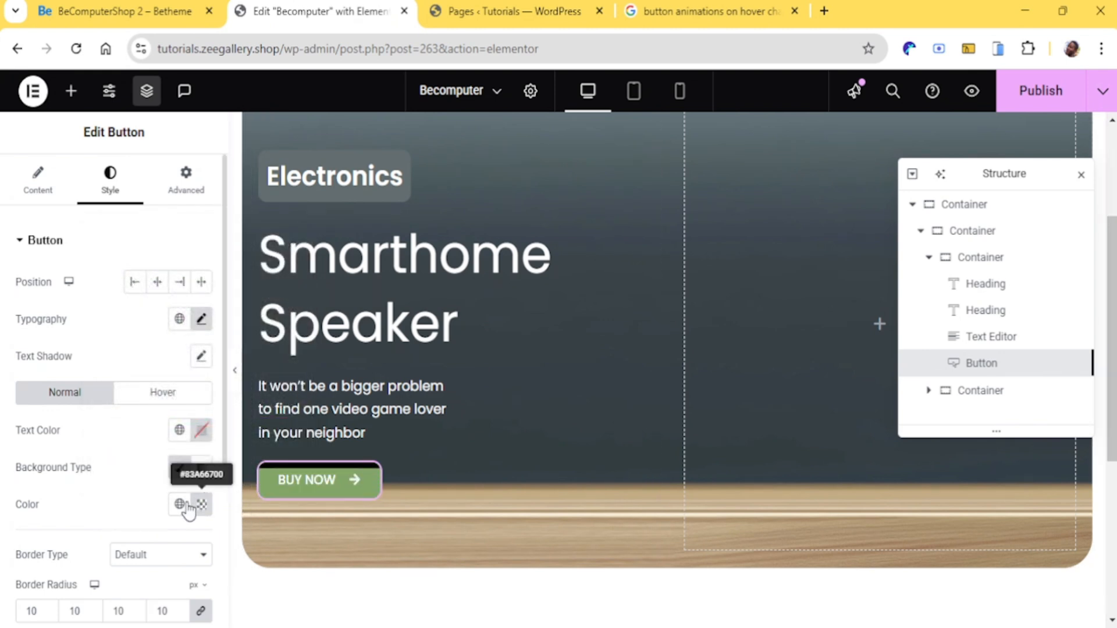
Review the BUY NOW button's complete custom CSS code in its advanced settings
{"action": "left_click", "coordinate": [183, 178]}
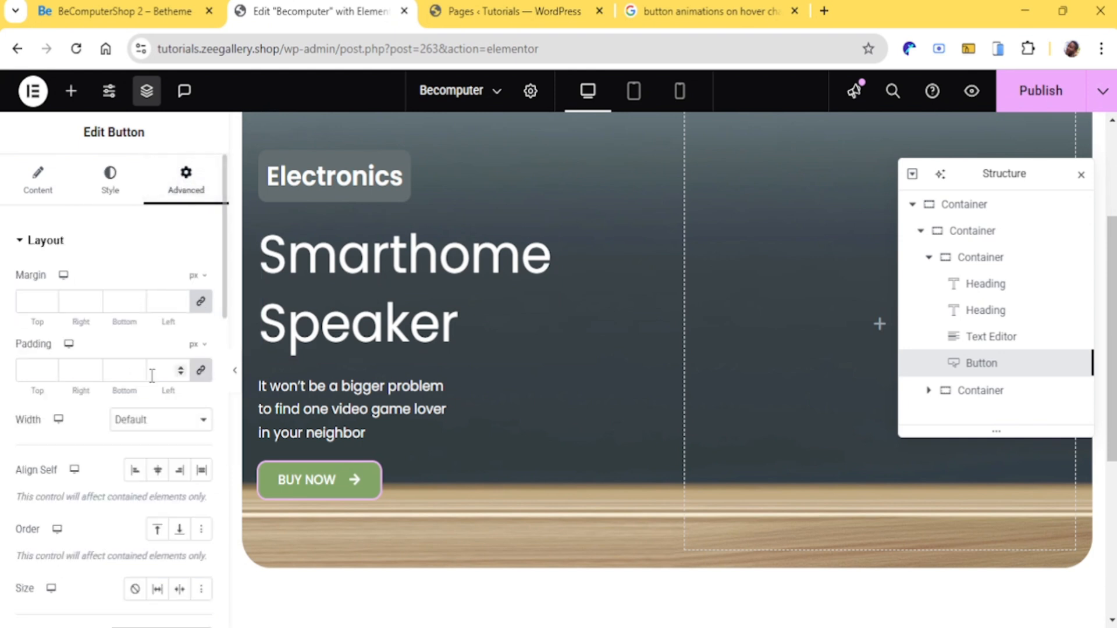
{"action": "scroll", "coordinate": [148, 413], "scroll_direction": "down", "scroll_amount": 15}
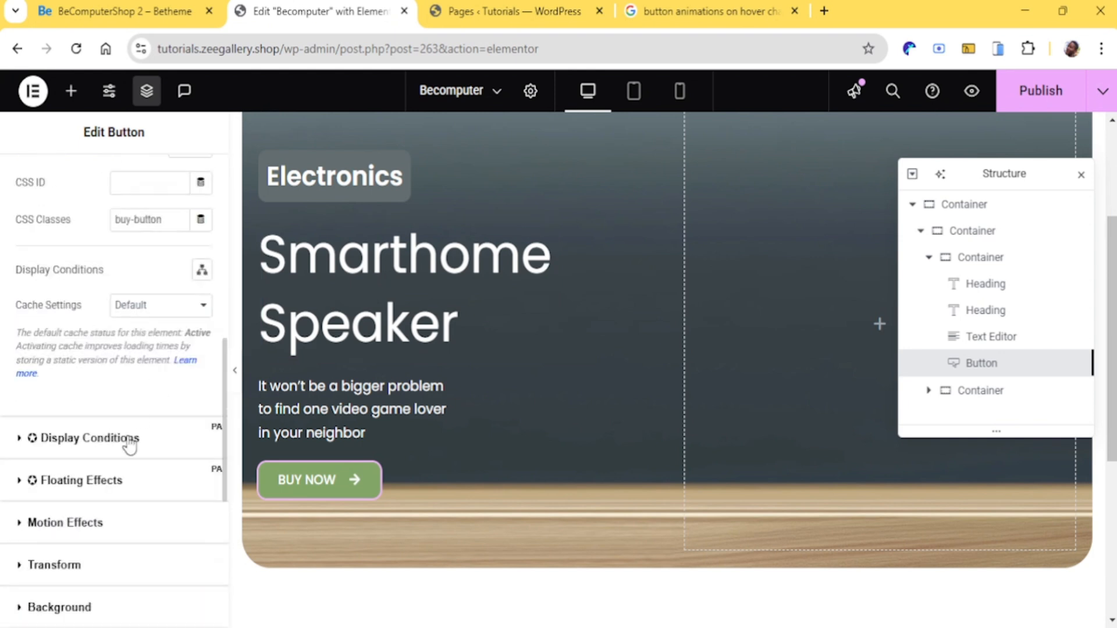
{"action": "scroll", "coordinate": [138, 458], "scroll_direction": "down", "scroll_amount": 3}
{"action": "left_click", "coordinate": [66, 449]}
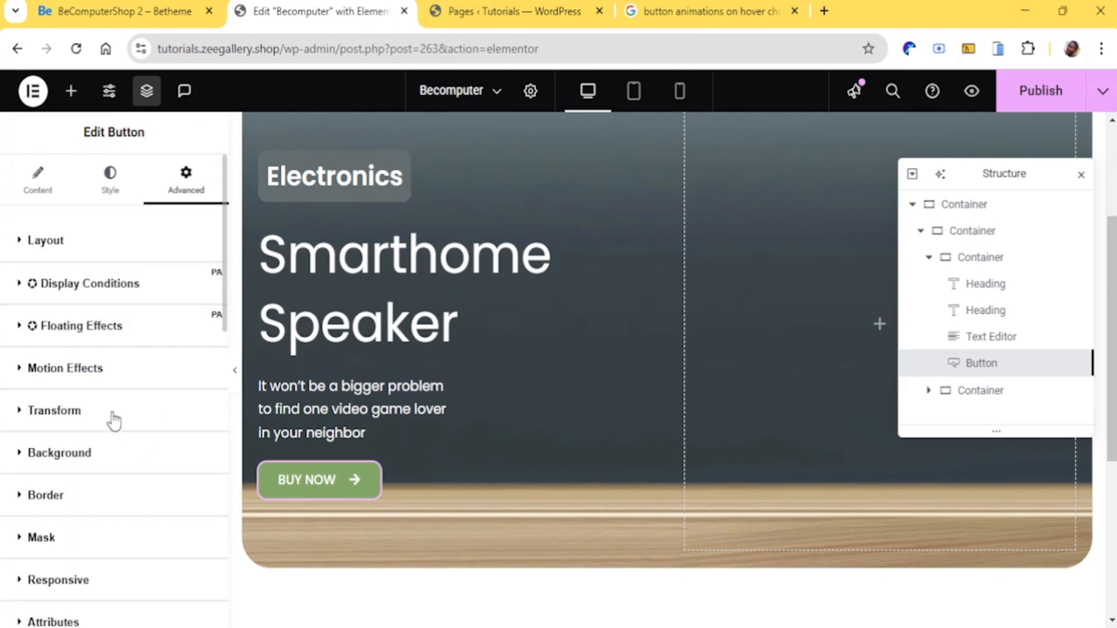
{"action": "scroll", "coordinate": [110, 420], "scroll_direction": "down", "scroll_amount": 15}
{"action": "scroll", "coordinate": [143, 388], "scroll_direction": "up", "scroll_amount": 5}
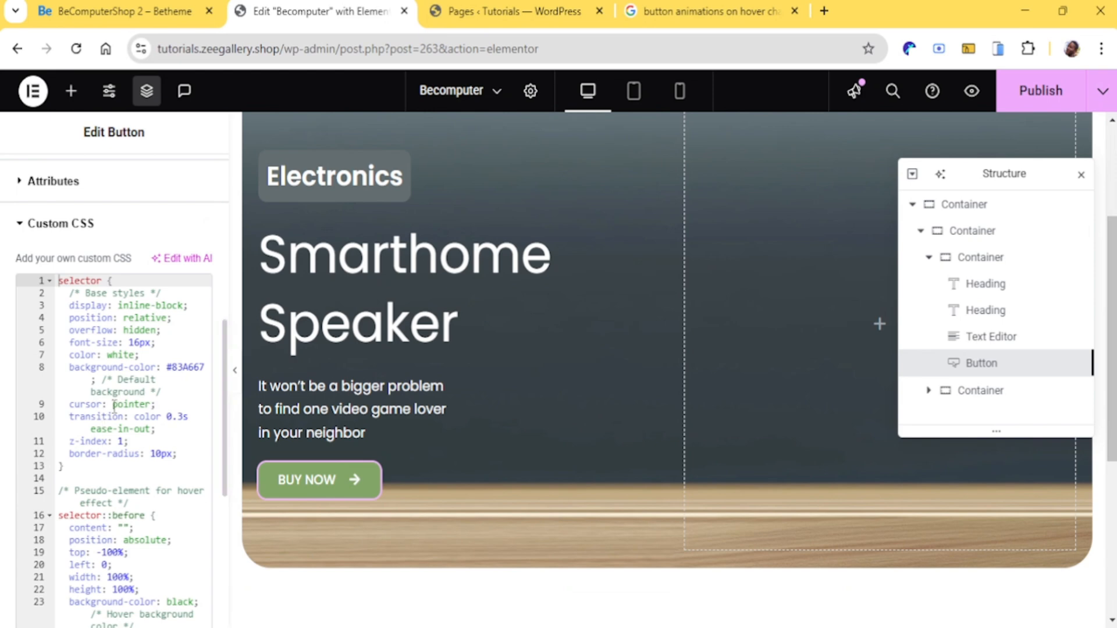
{"action": "scroll", "coordinate": [114, 404], "scroll_direction": "down", "scroll_amount": 6}
{"action": "scroll", "coordinate": [114, 405], "scroll_direction": "up", "scroll_amount": 8}
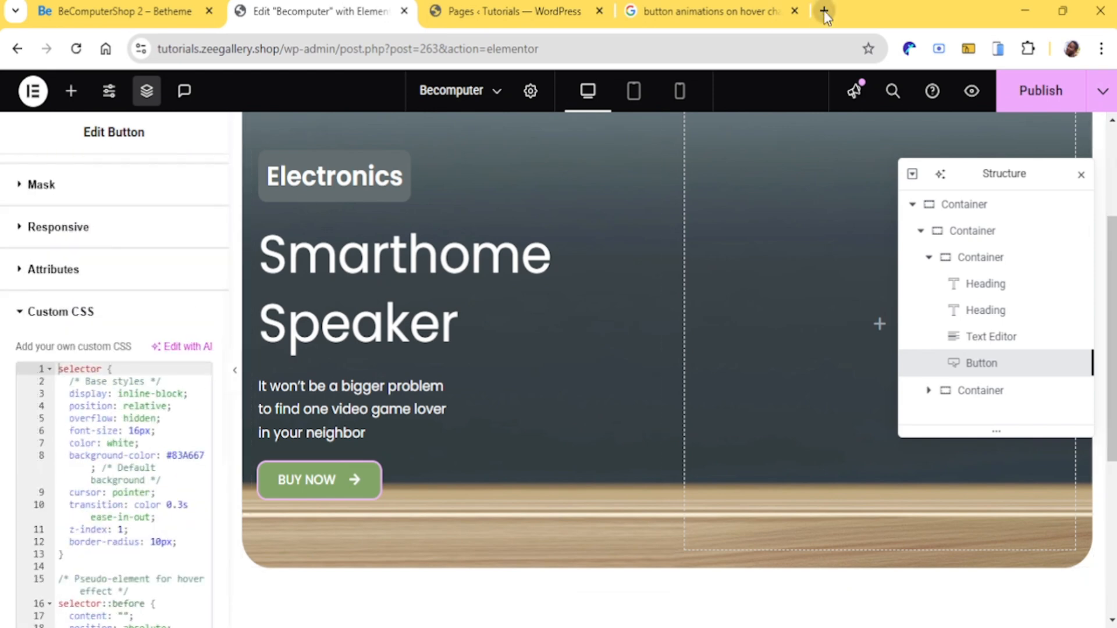
Close the Google search tab about button hover animations and return to the Elementor editor
{"action": "left_click", "coordinate": [780, 13]}
{"action": "left_click", "coordinate": [794, 10]}
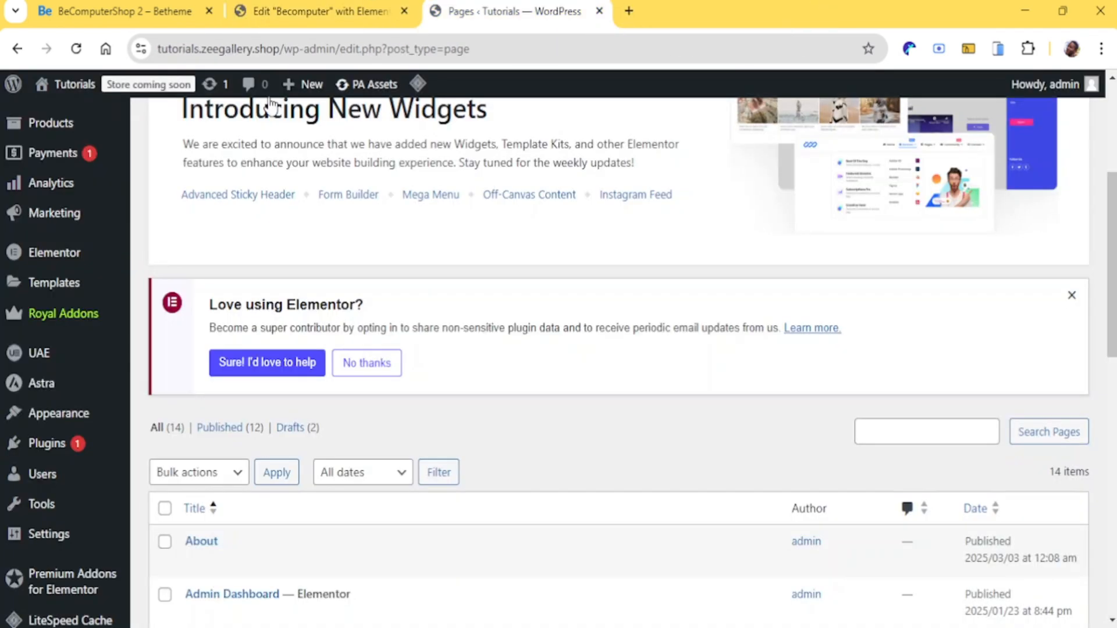
{"action": "left_click", "coordinate": [267, 11]}
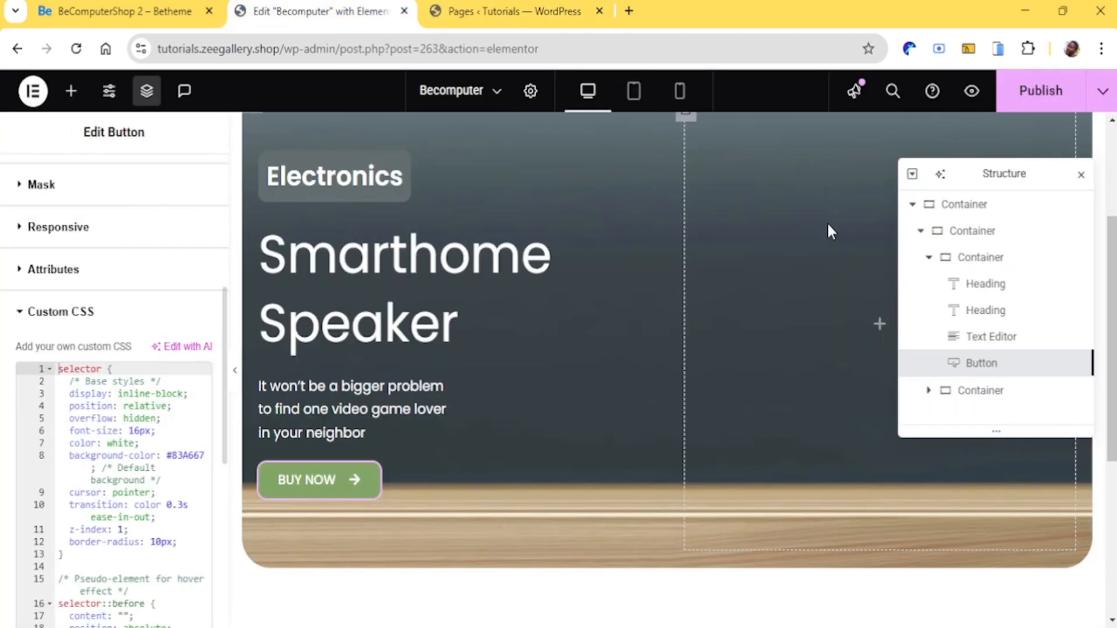
Examine the speaker image and its plus-shaped hotspots in the reference be_compshop hero, and return to the page editor
{"action": "left_click", "coordinate": [116, 11]}
{"action": "scroll", "coordinate": [828, 296], "scroll_direction": "up", "scroll_amount": 2}
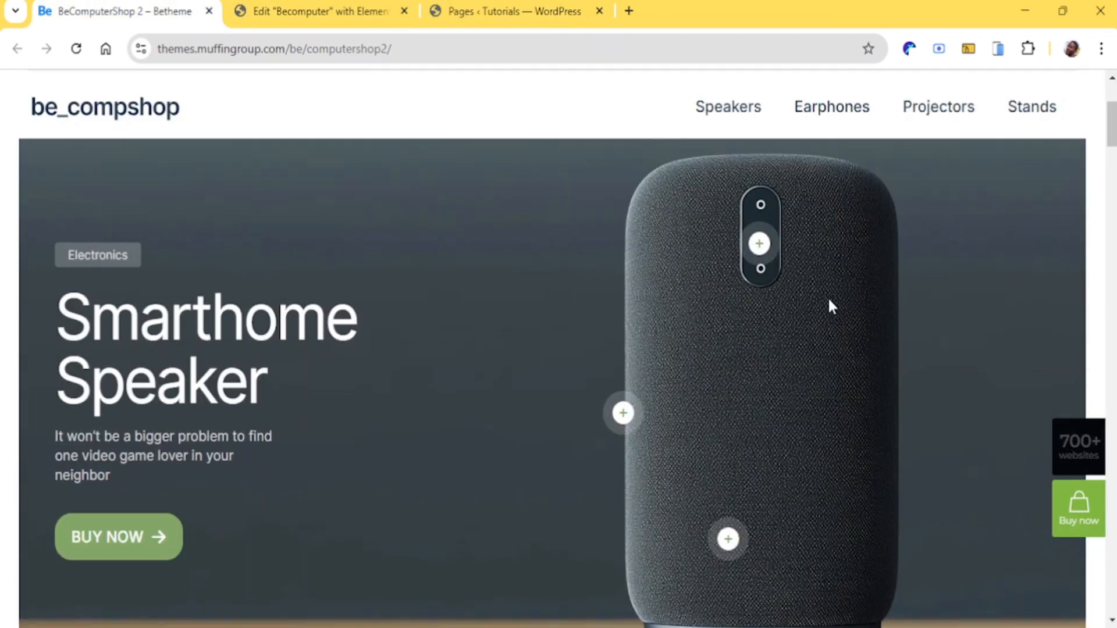
{"action": "key", "text": "ctrl+minus"}
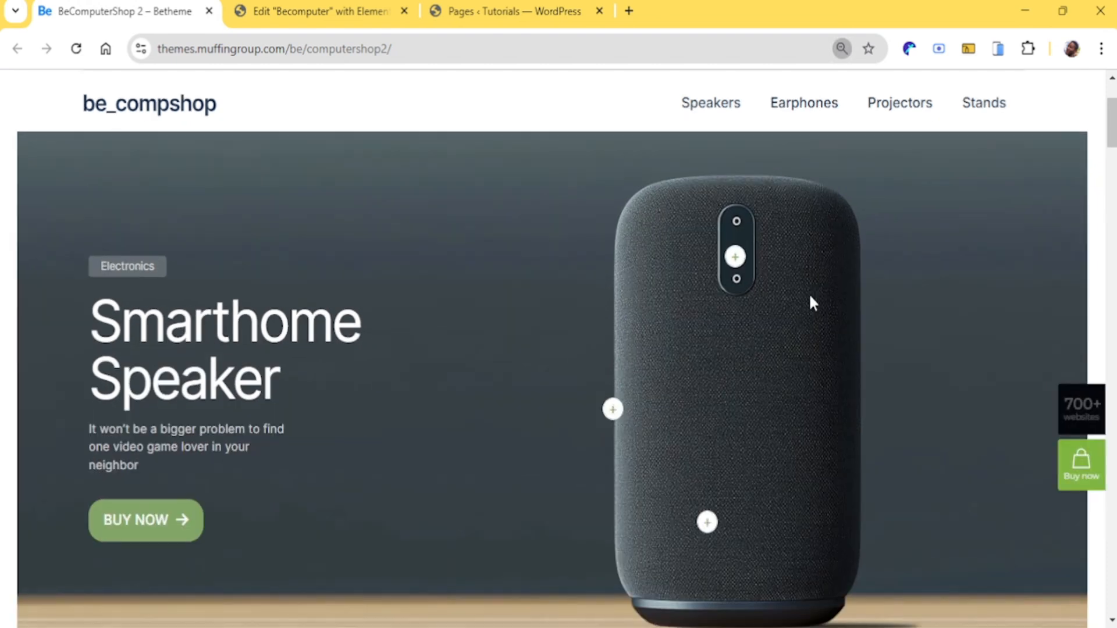
{"action": "scroll", "coordinate": [808, 307], "scroll_direction": "down", "scroll_amount": 1}
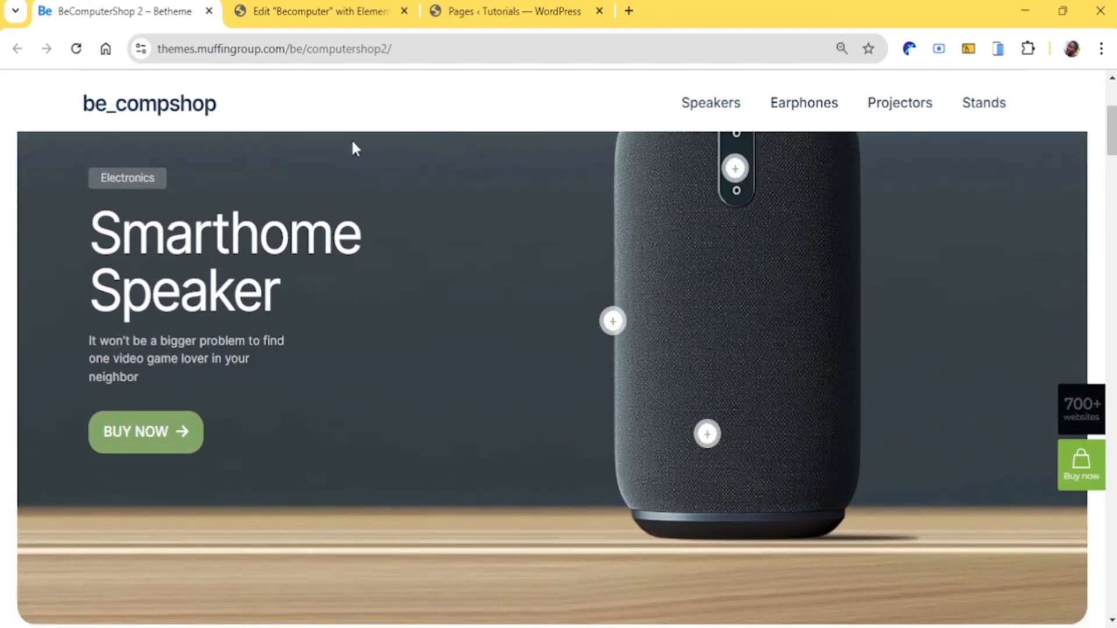
{"action": "left_click", "coordinate": [314, 11]}
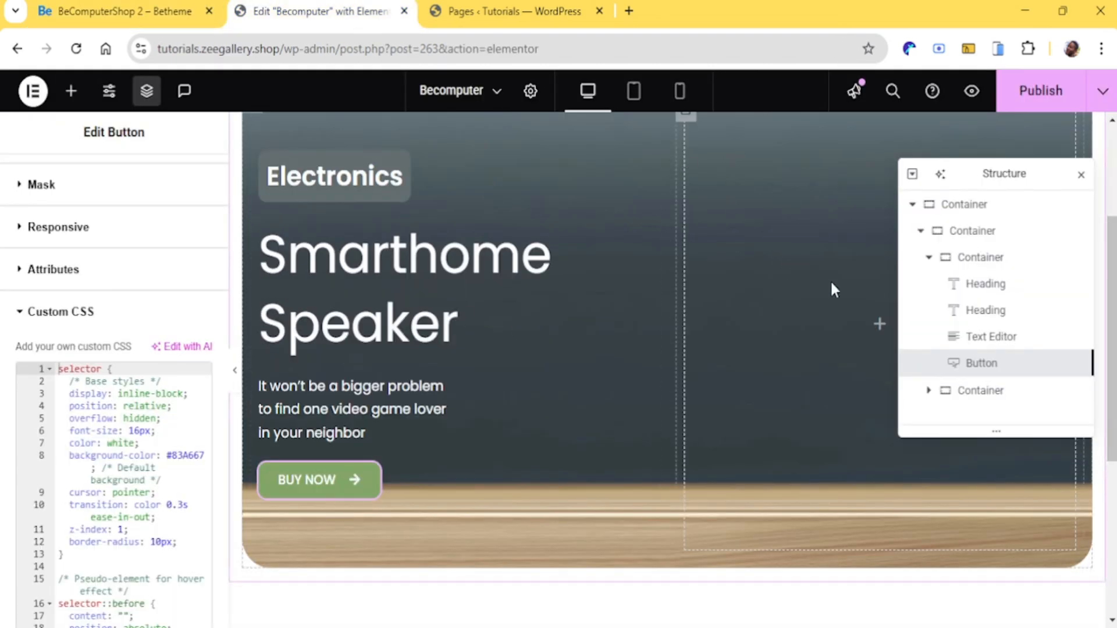
Add an Image widget to the empty container beside the hero text, choose the speaker picture from the media library, and preview it
{"action": "left_click", "coordinate": [1080, 176]}
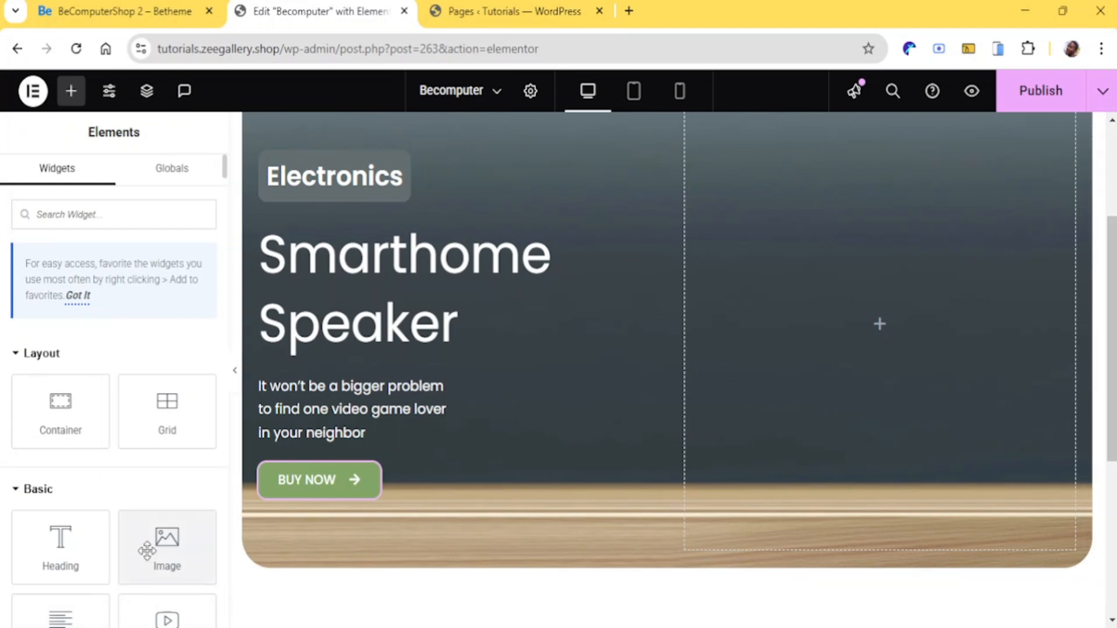
{"action": "left_click_drag", "start_coordinate": [147, 550], "coordinate": [807, 323]}
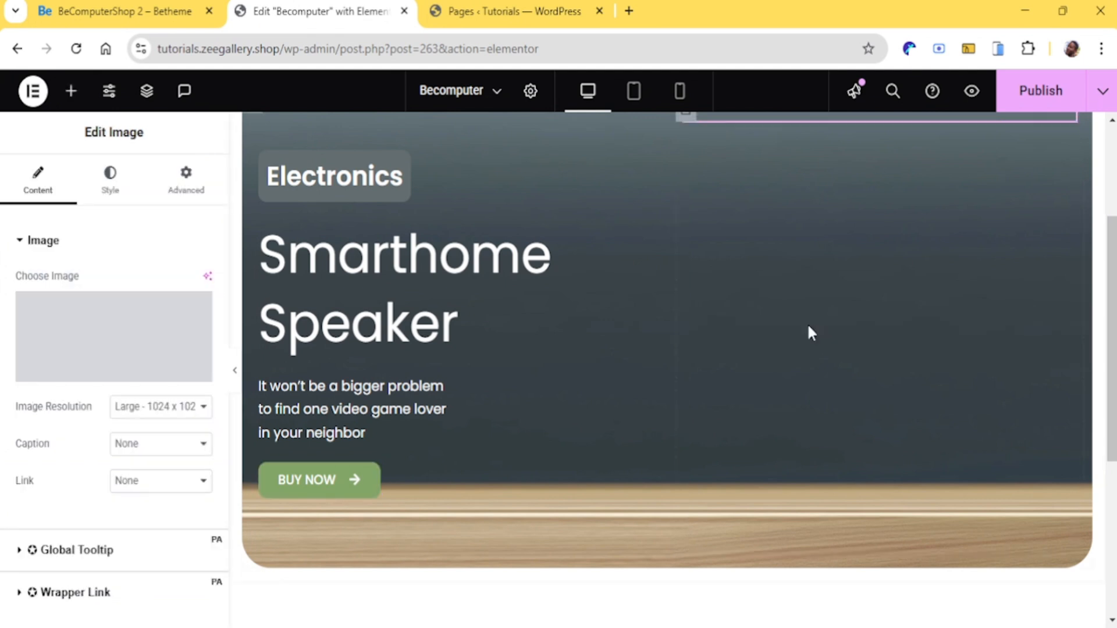
{"action": "left_click", "coordinate": [107, 321]}
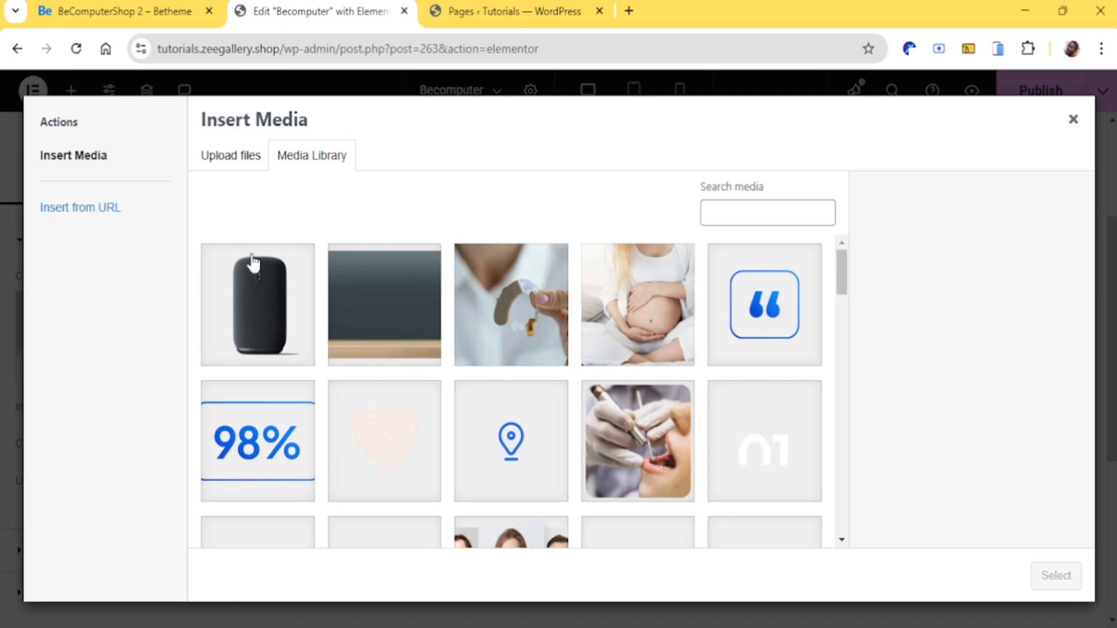
{"action": "left_click", "coordinate": [253, 262]}
{"action": "left_click", "coordinate": [1056, 576]}
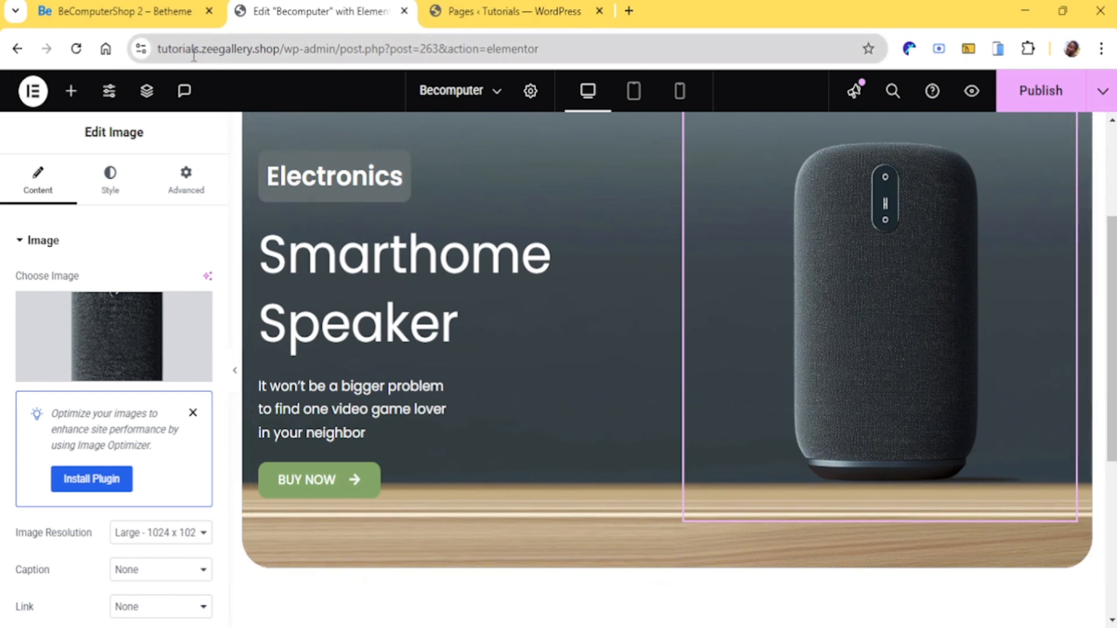
{"action": "scroll", "coordinate": [123, 487], "scroll_direction": "down", "scroll_amount": 3}
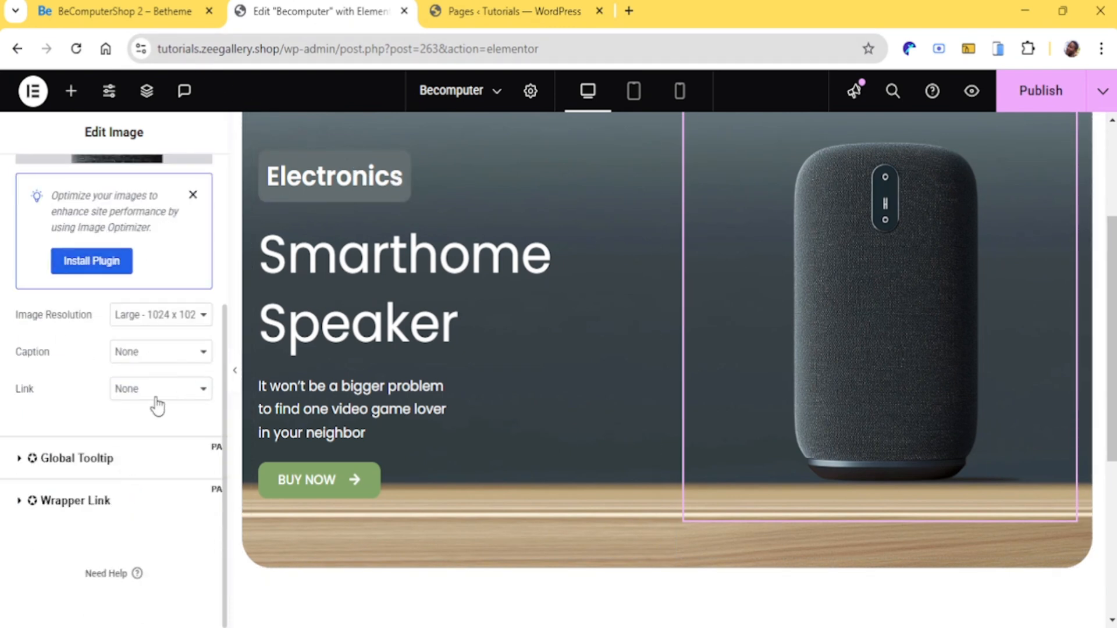
{"action": "scroll", "coordinate": [104, 374], "scroll_direction": "up", "scroll_amount": 3}
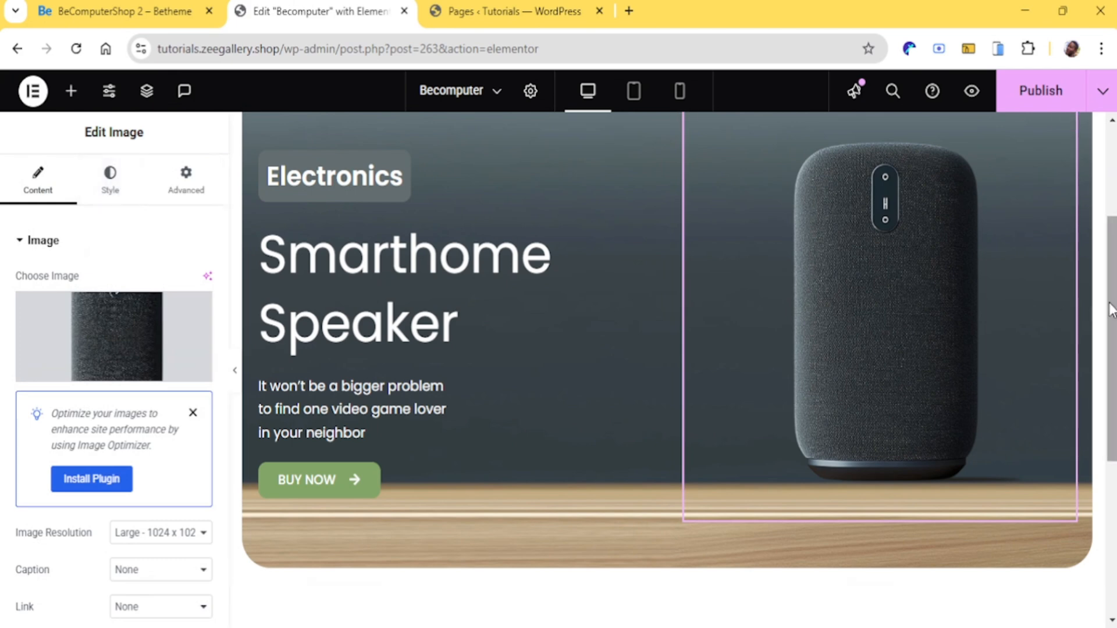
{"action": "left_click", "coordinate": [235, 370]}
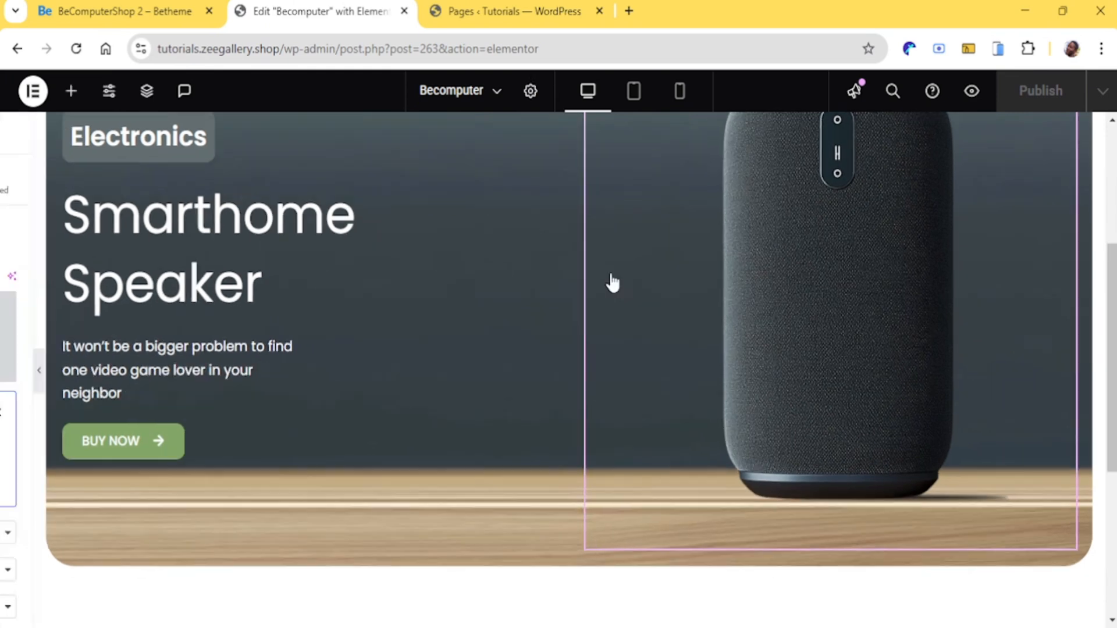
{"action": "left_click", "coordinate": [839, 194]}
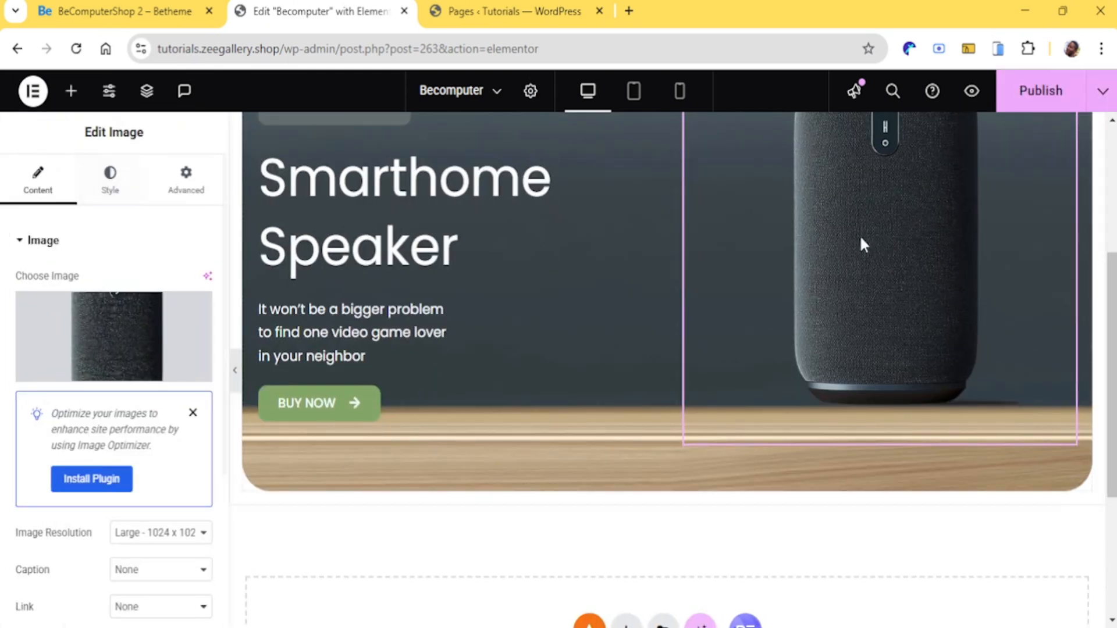
Check how the tooltip appears on the upper speaker hotspot of the reference page
{"action": "left_click", "coordinate": [72, 93]}
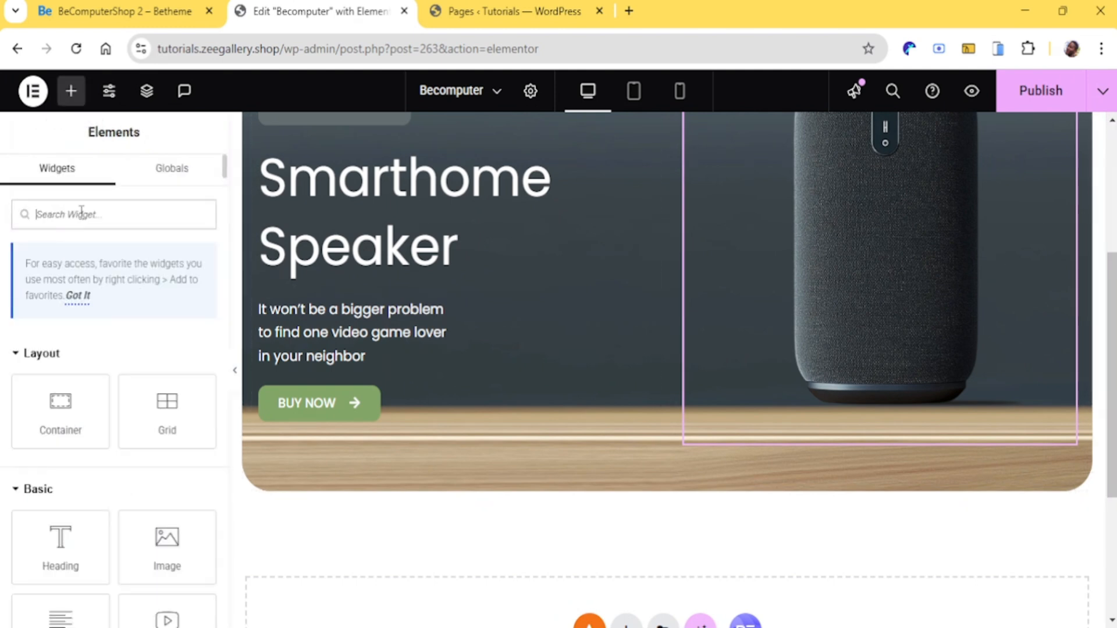
{"action": "left_click", "coordinate": [157, 12]}
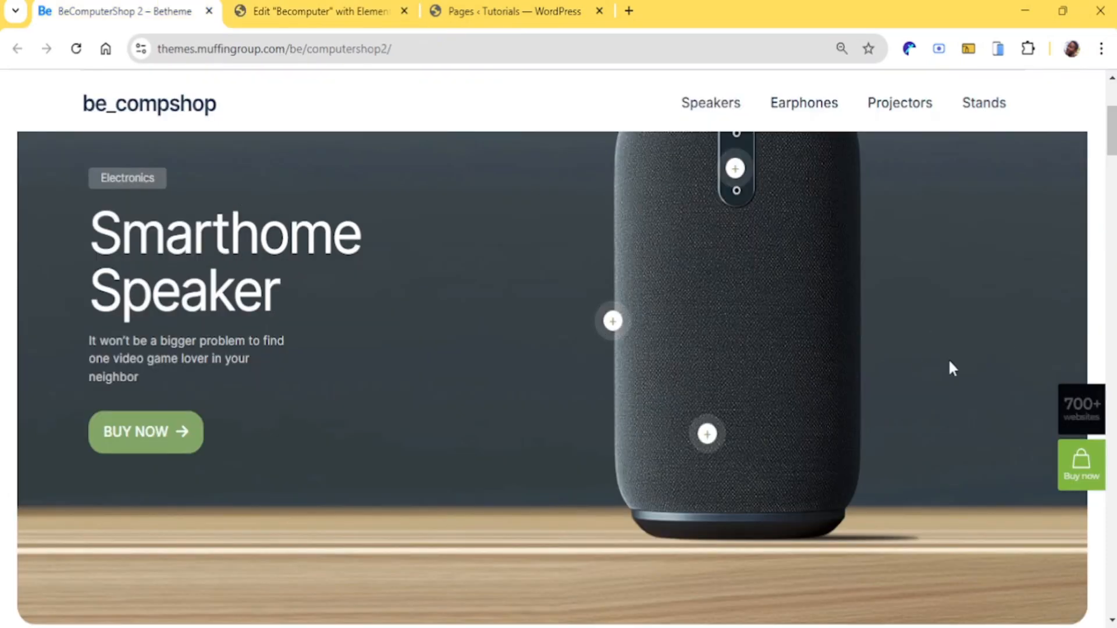
{"action": "scroll", "coordinate": [698, 343], "scroll_direction": "up", "scroll_amount": 3}
{"action": "mouse_move", "coordinate": [736, 349]}
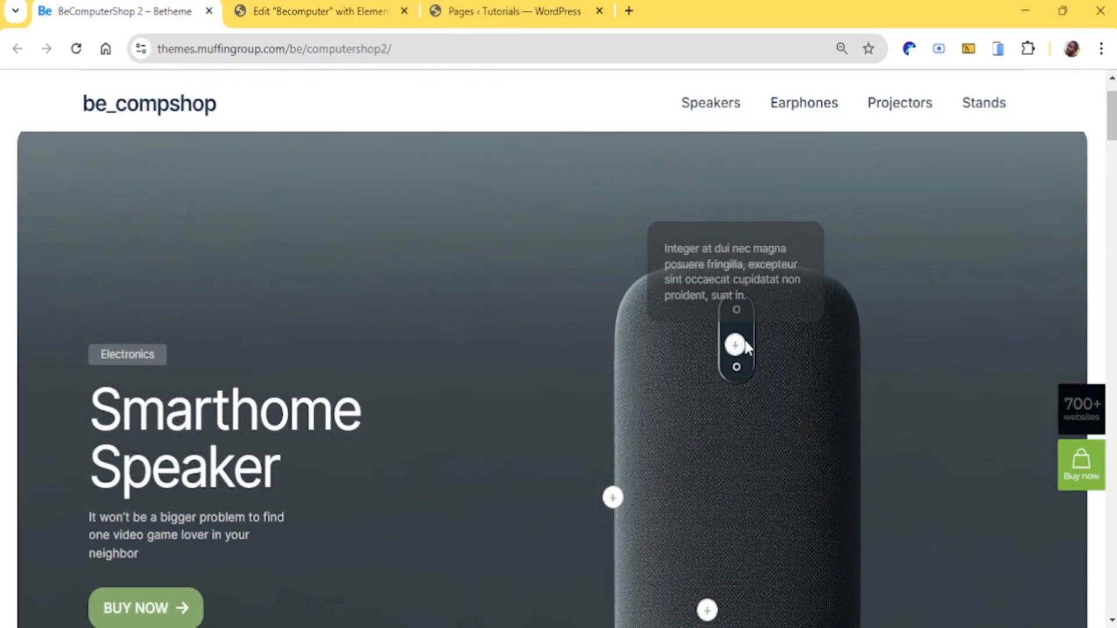
{"action": "scroll", "coordinate": [736, 361], "scroll_direction": "down", "scroll_amount": 3}
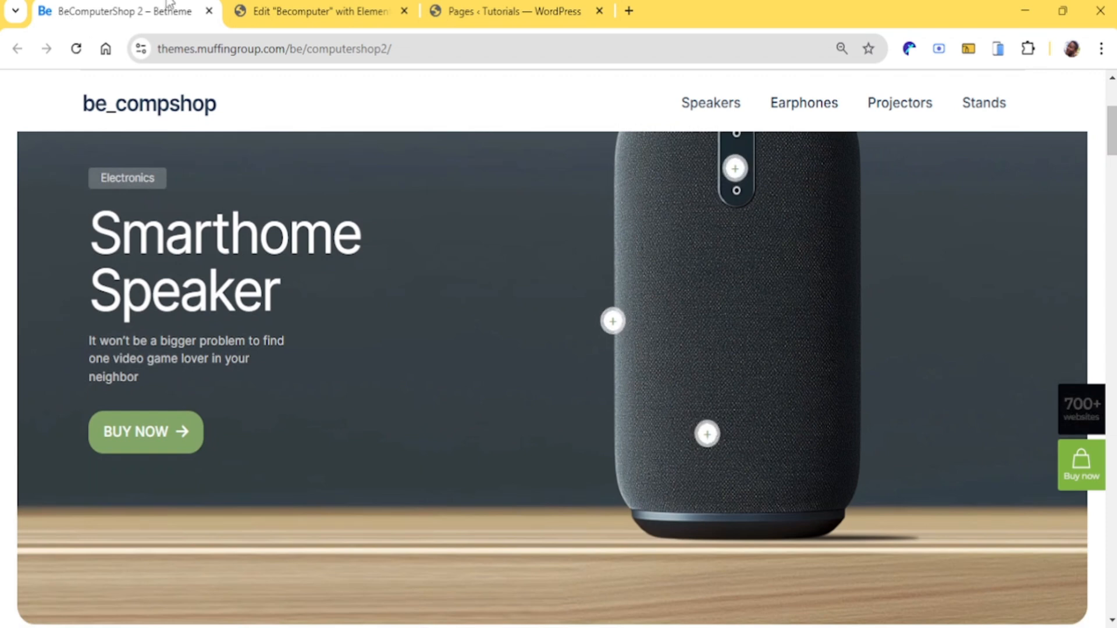
{"action": "left_click", "coordinate": [271, 9]}
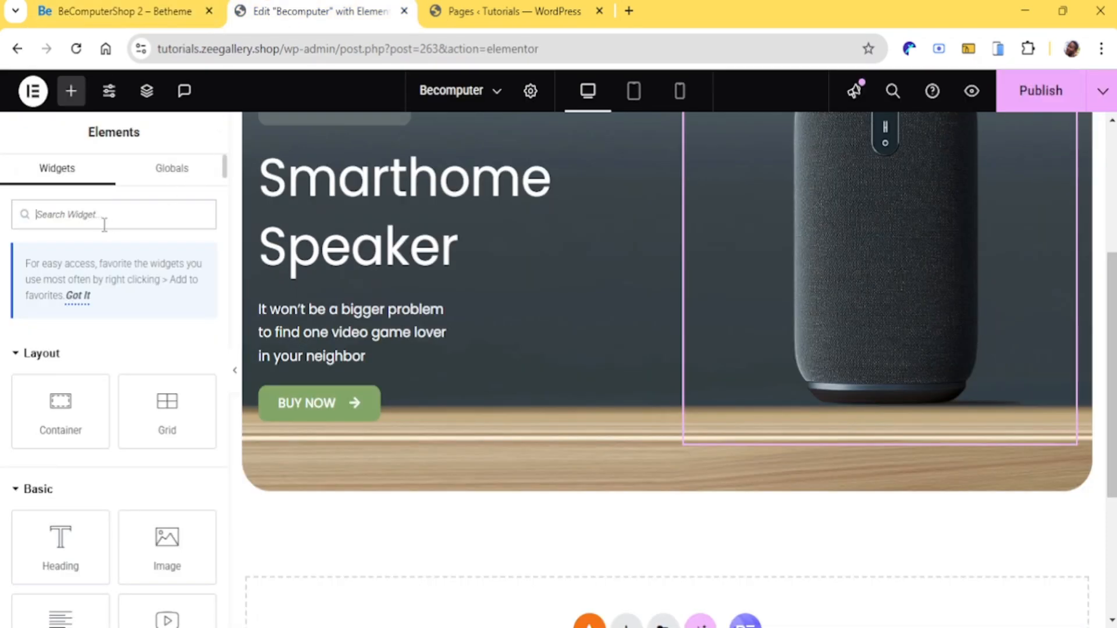
Search for the Hotspot widget, add it to the speaker image's container, and delete the standalone speaker image
{"action": "type", "text": "hotp"}
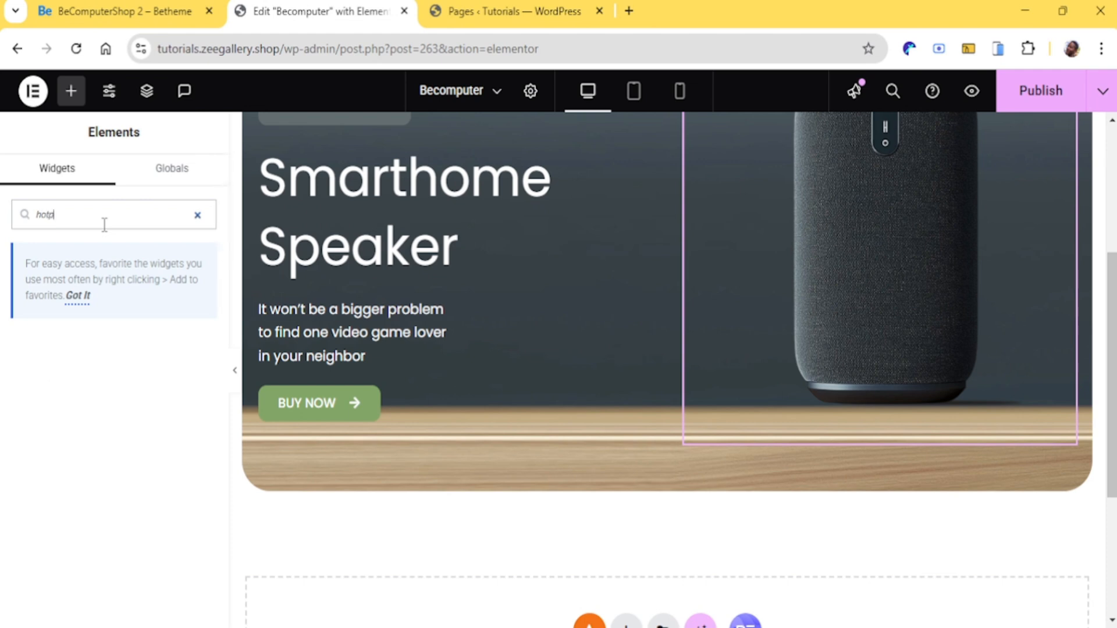
{"action": "key", "text": "BackSpace"}
{"action": "key", "text": "BackSpace"}
{"action": "type", "text": "spo"}
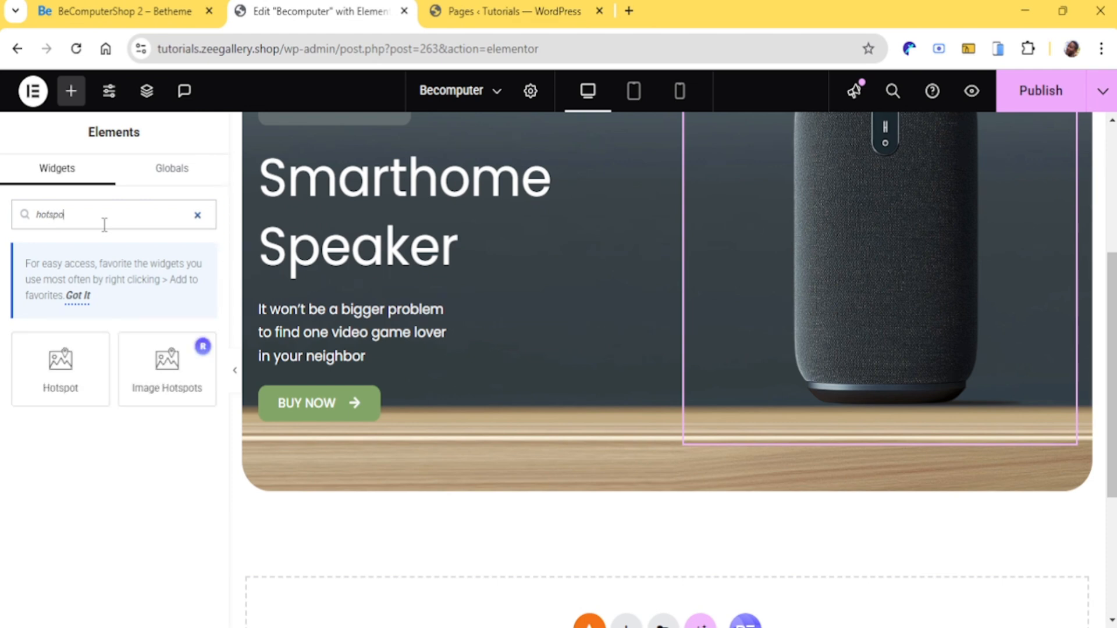
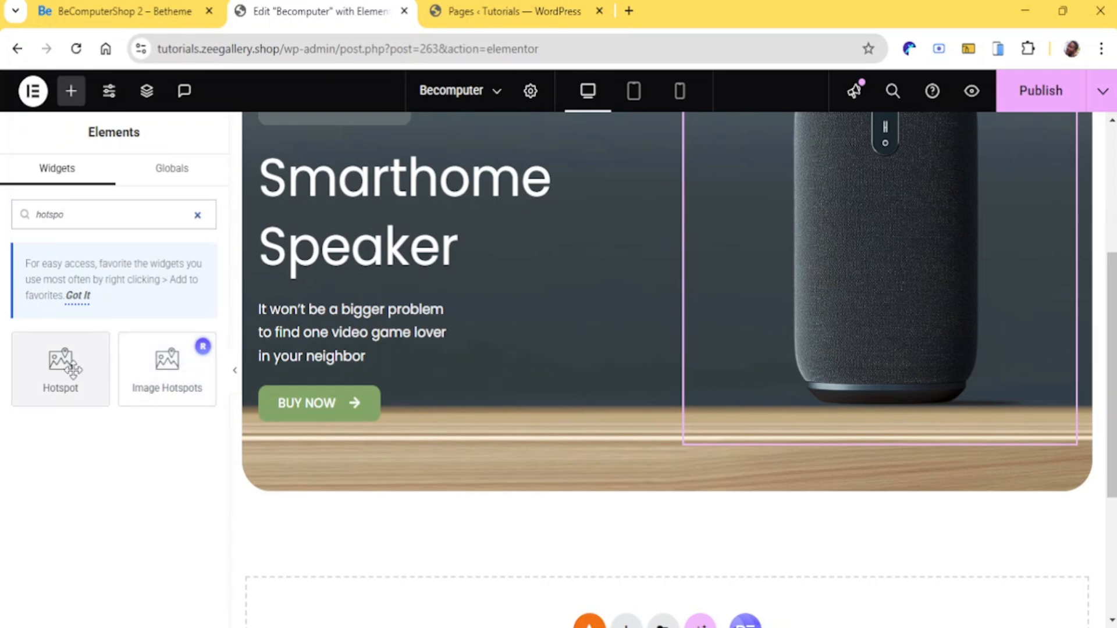
{"action": "left_click", "coordinate": [138, 21]}
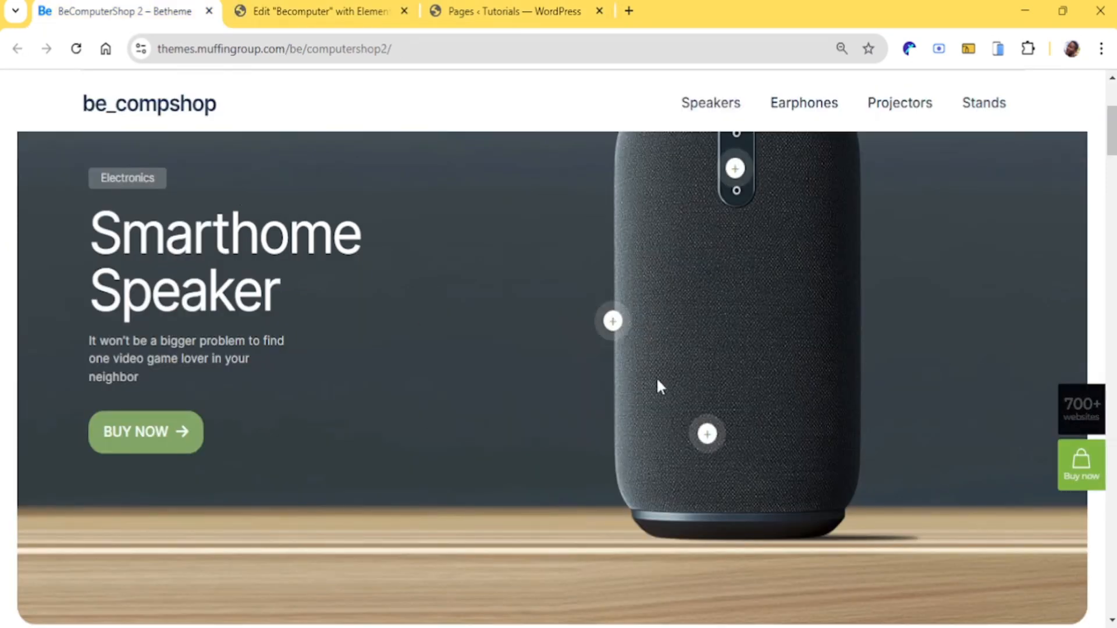
{"action": "left_click", "coordinate": [291, 12]}
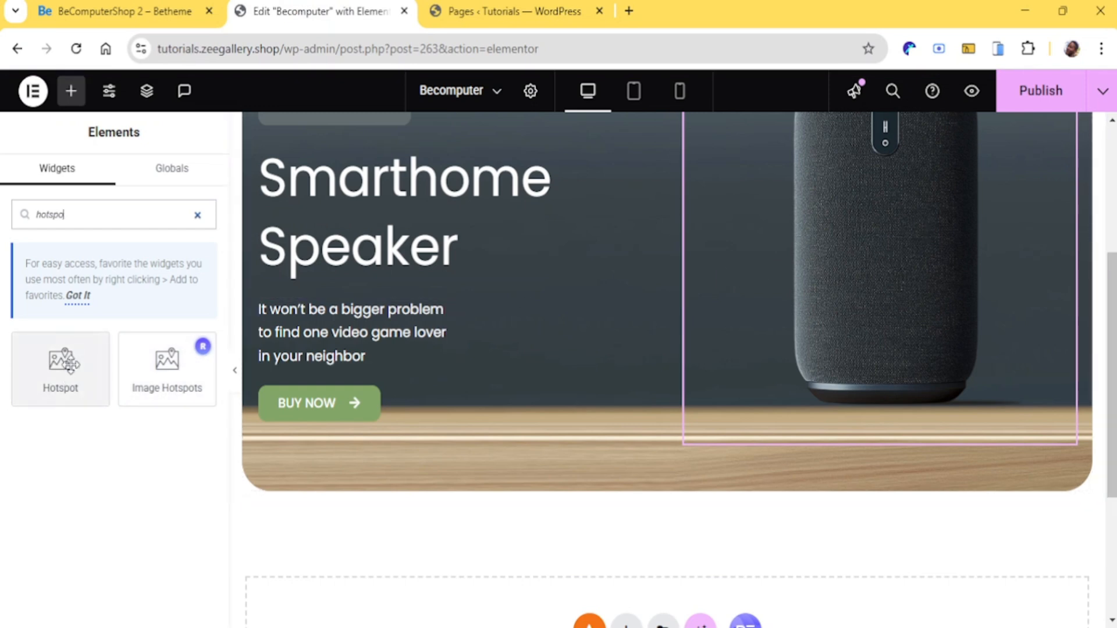
{"action": "left_click_drag", "start_coordinate": [67, 364], "coordinate": [924, 386]}
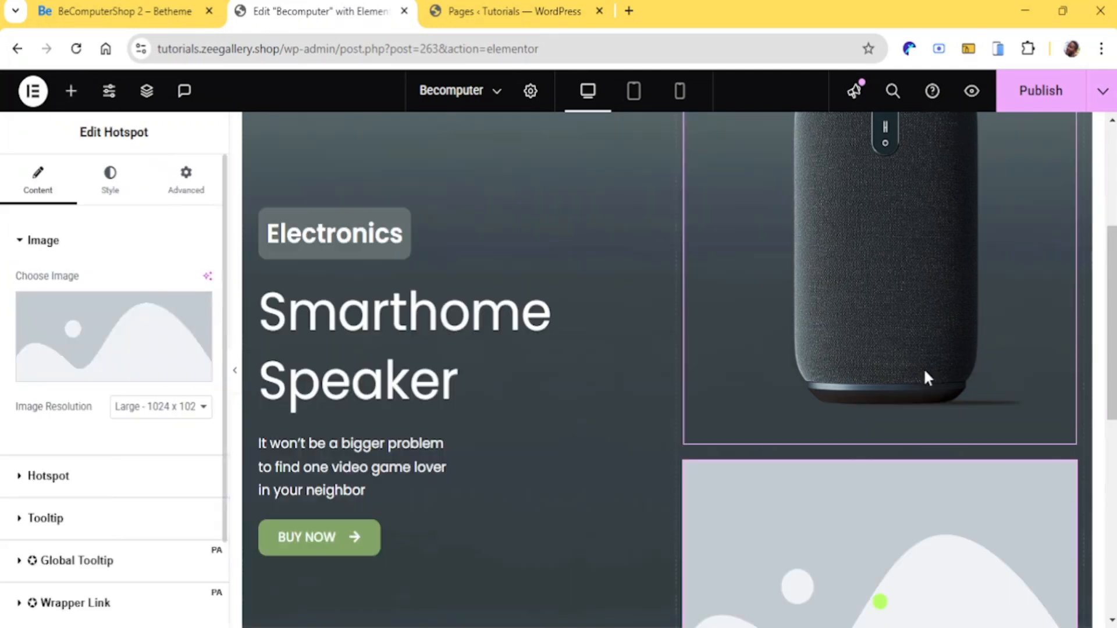
{"action": "right_click", "coordinate": [878, 195]}
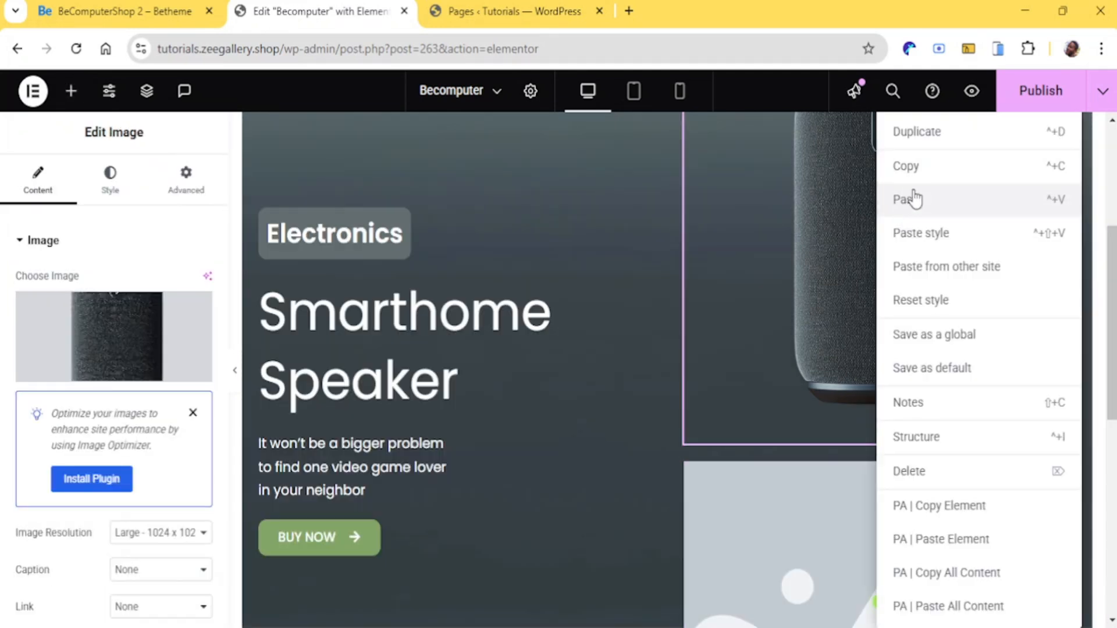
{"action": "left_click", "coordinate": [932, 476]}
Set the Hotspot widget's image to computershop2-home-pic1.webp from the media library
{"action": "left_click", "coordinate": [841, 191]}
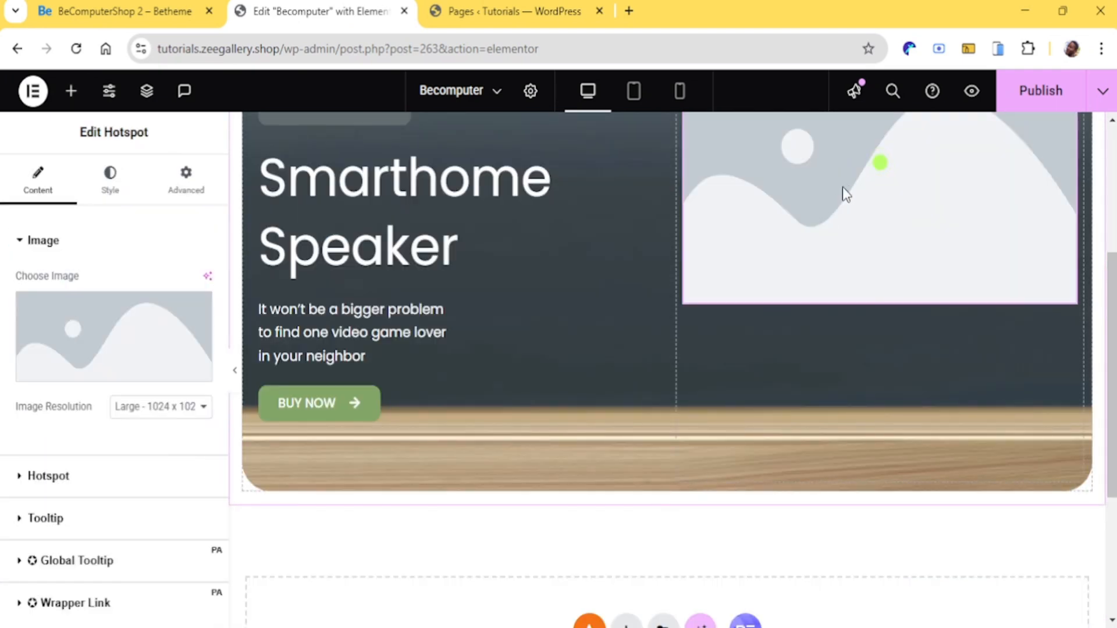
{"action": "left_click", "coordinate": [69, 322]}
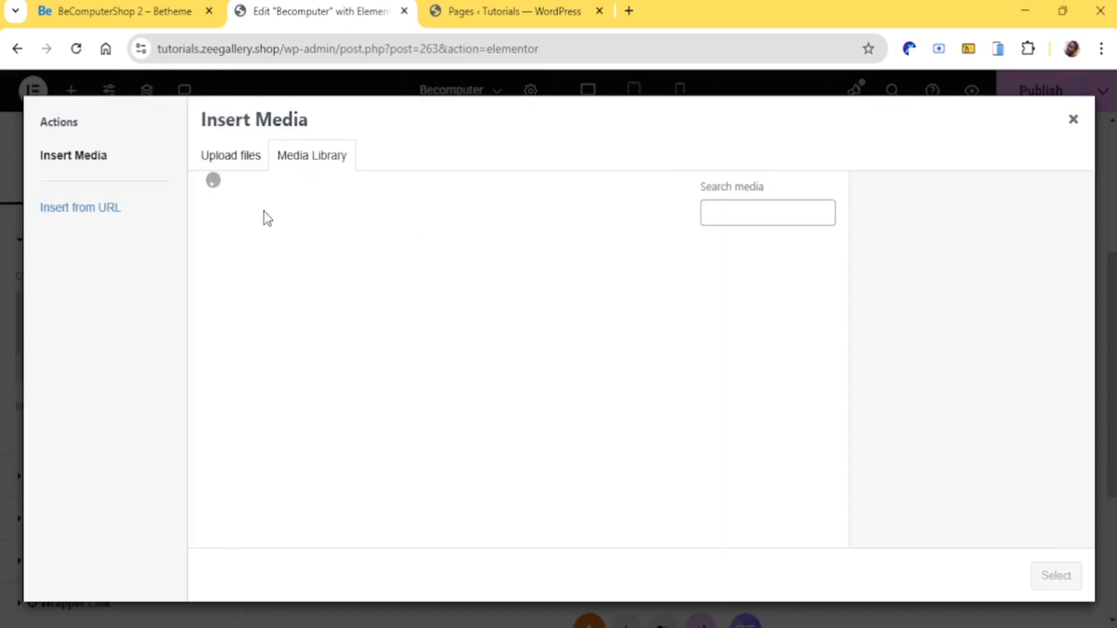
{"action": "left_click", "coordinate": [250, 263]}
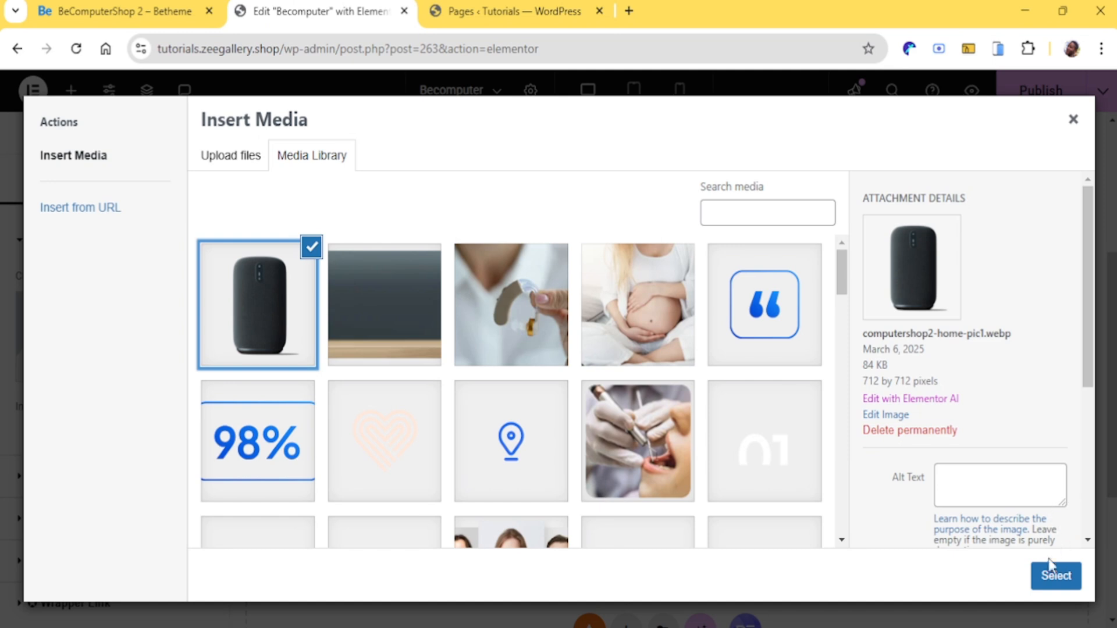
{"action": "left_click", "coordinate": [1052, 573]}
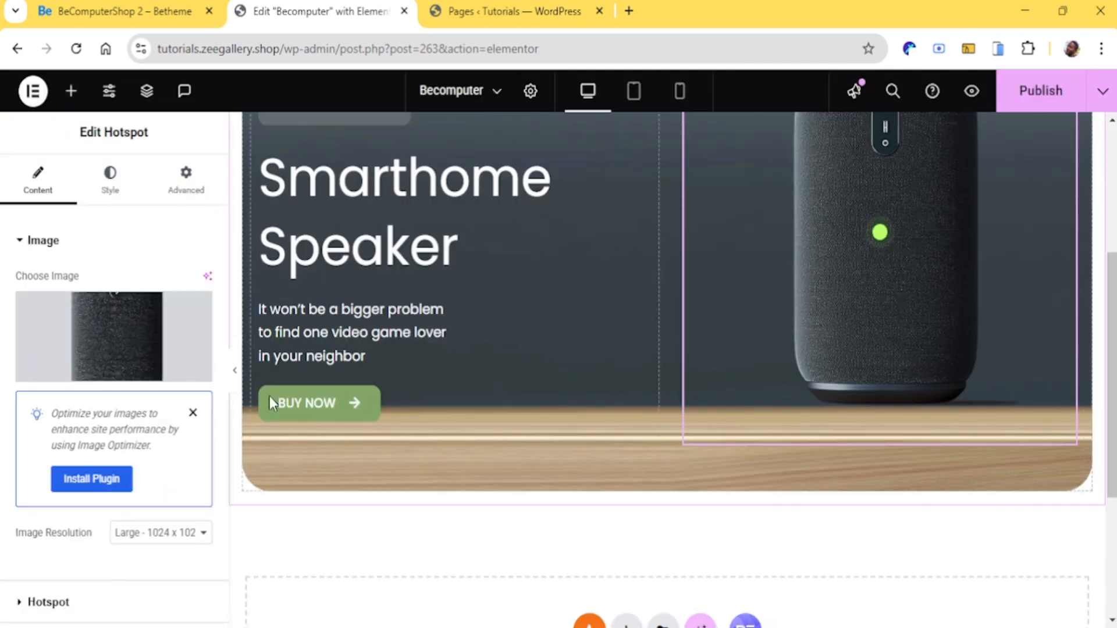
Replace the first hotspot's tooltip text with the reference page's "Integer at dui nec magna posuere fringilla, excepteur sint occaecat cupidatat non proident, sunt in."
{"action": "scroll", "coordinate": [73, 407], "scroll_direction": "down", "scroll_amount": 4}
{"action": "left_click", "coordinate": [57, 369]}
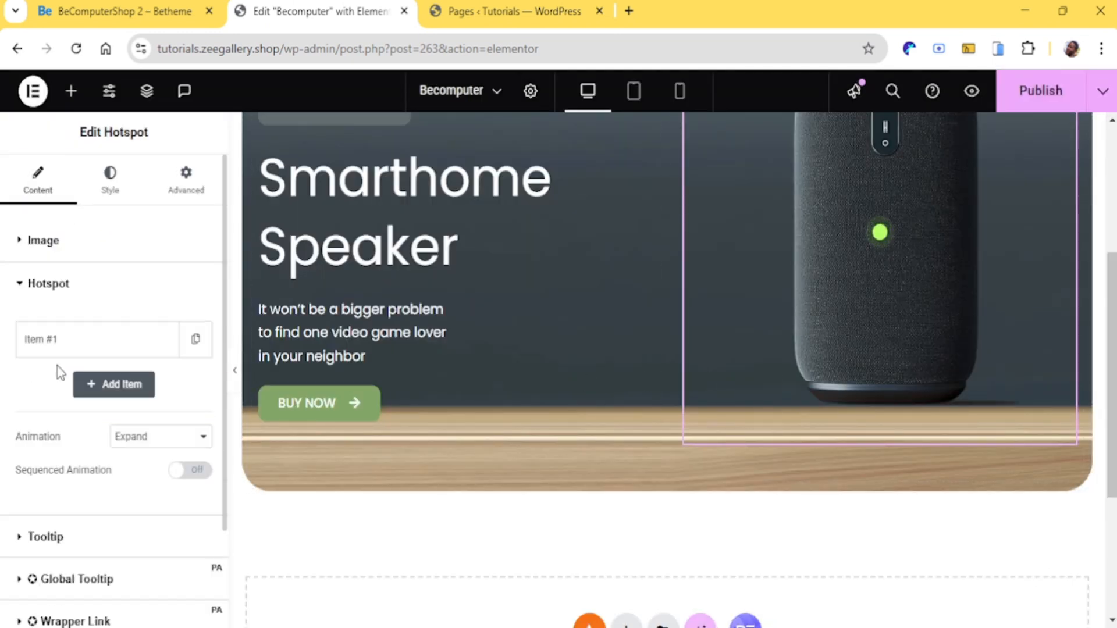
{"action": "left_click", "coordinate": [89, 359]}
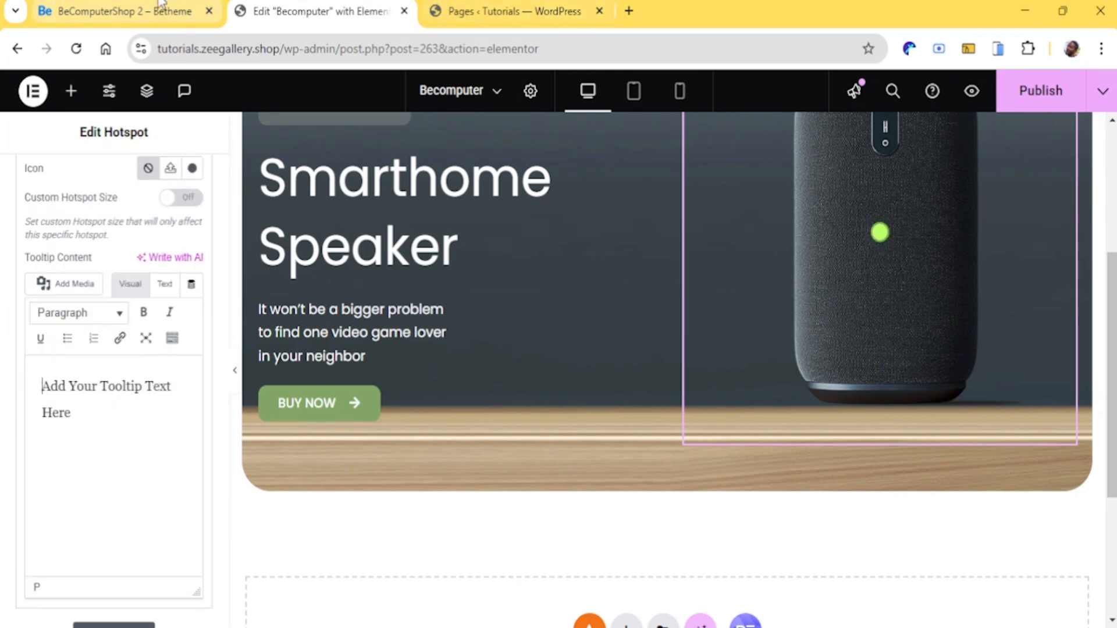
{"action": "left_click", "coordinate": [172, 13]}
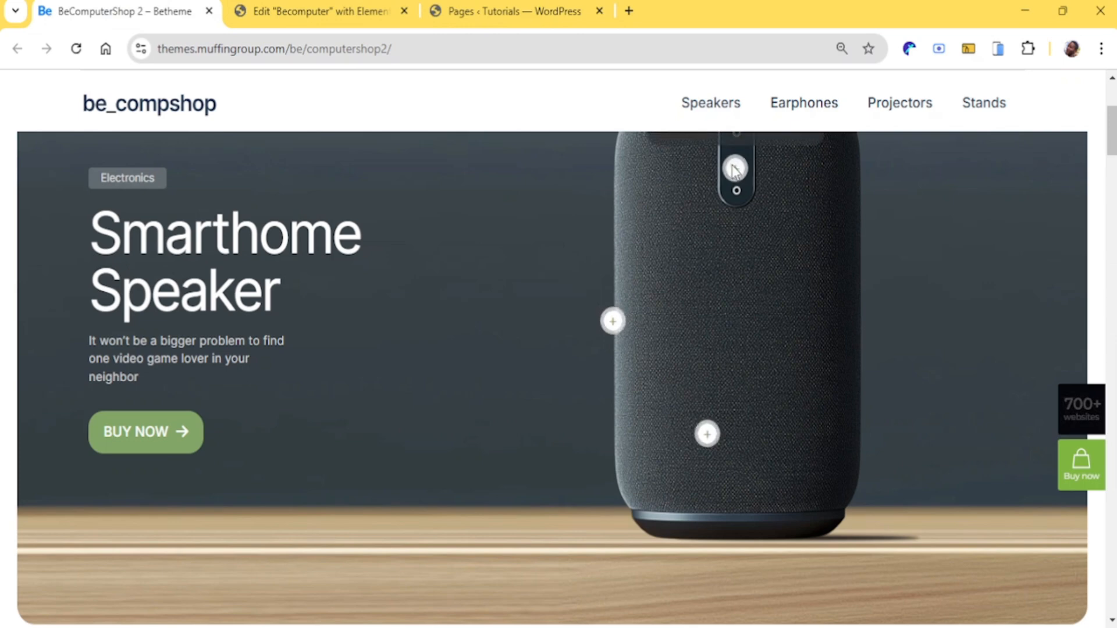
{"action": "scroll", "coordinate": [737, 305], "scroll_direction": "up", "scroll_amount": 3}
{"action": "mouse_move", "coordinate": [738, 308]}
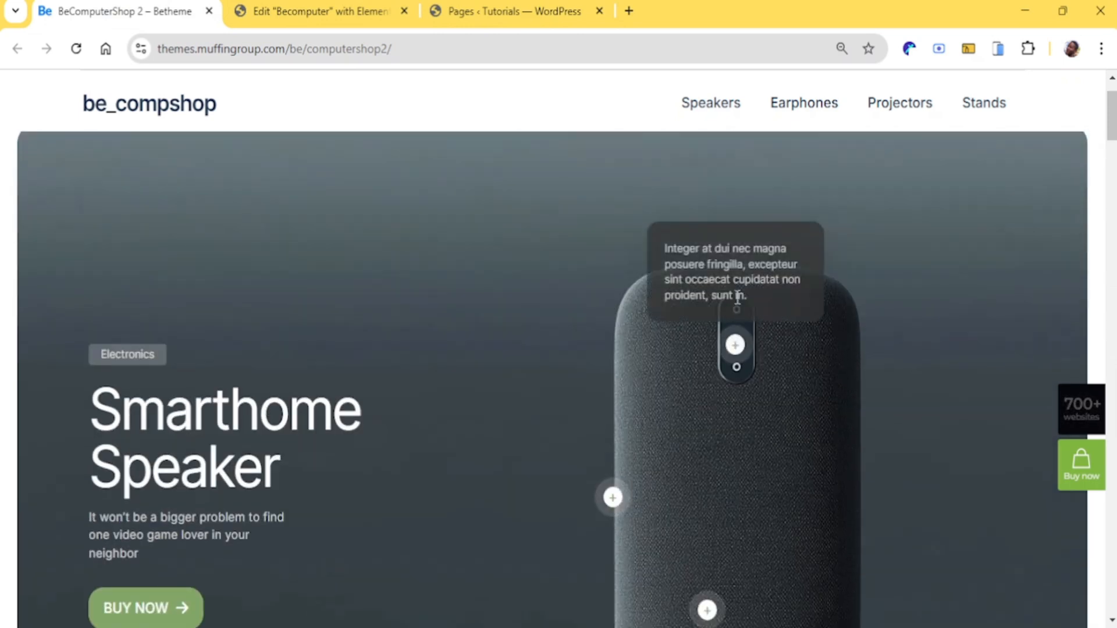
{"action": "left_click_drag", "start_coordinate": [738, 294], "coordinate": [654, 247]}
{"action": "key", "text": "ctrl+c"}
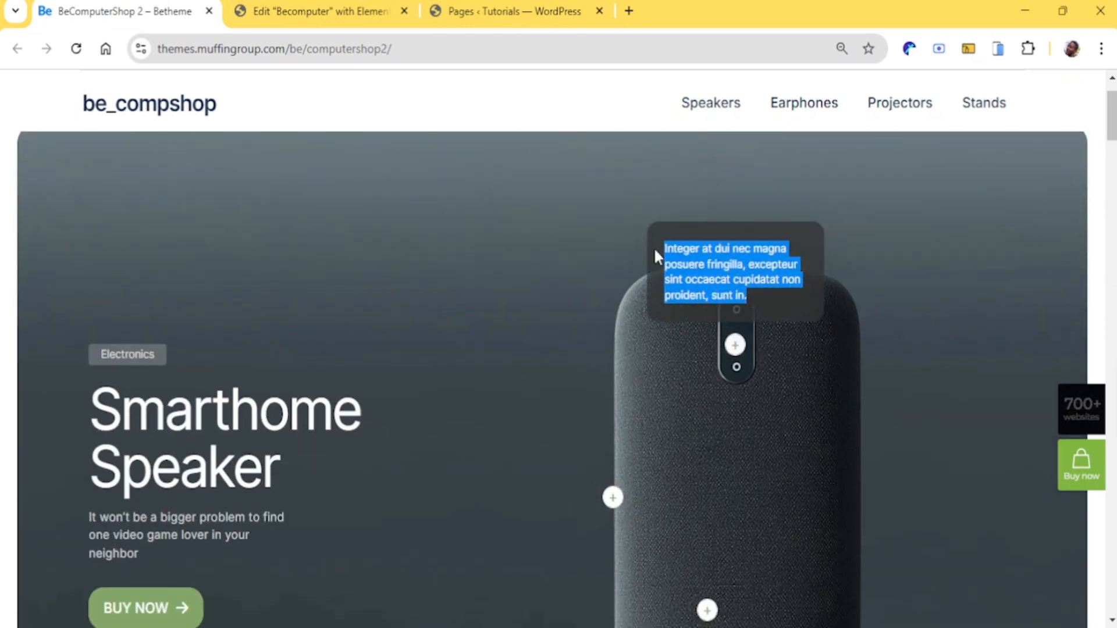
{"action": "left_click", "coordinate": [373, 15]}
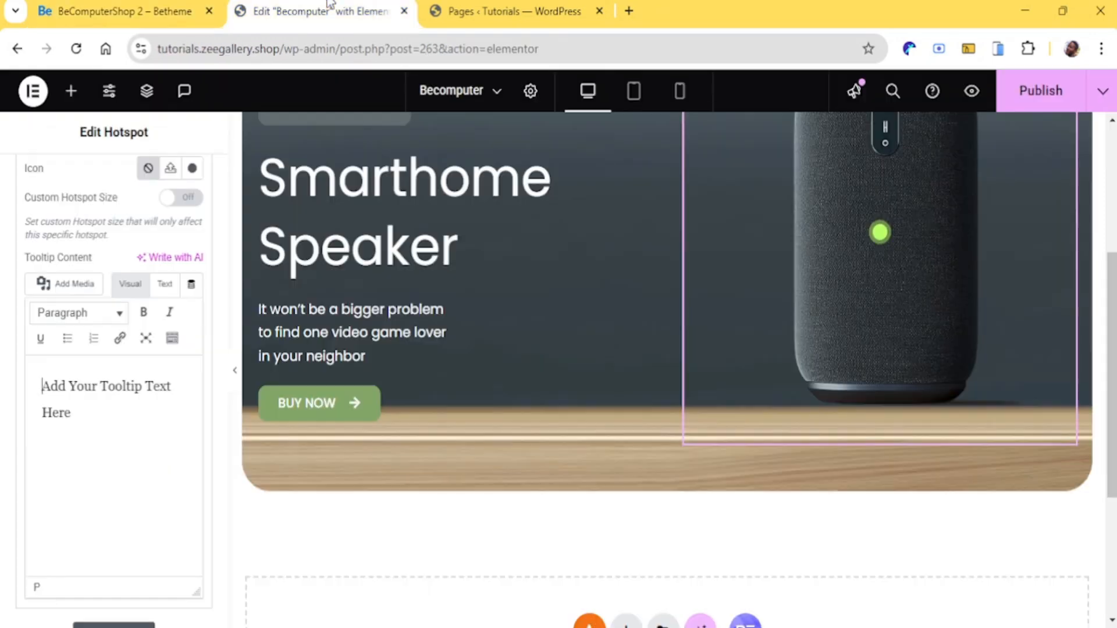
{"action": "key", "text": "ctrl+a"}
{"action": "key", "text": "ctrl+v"}
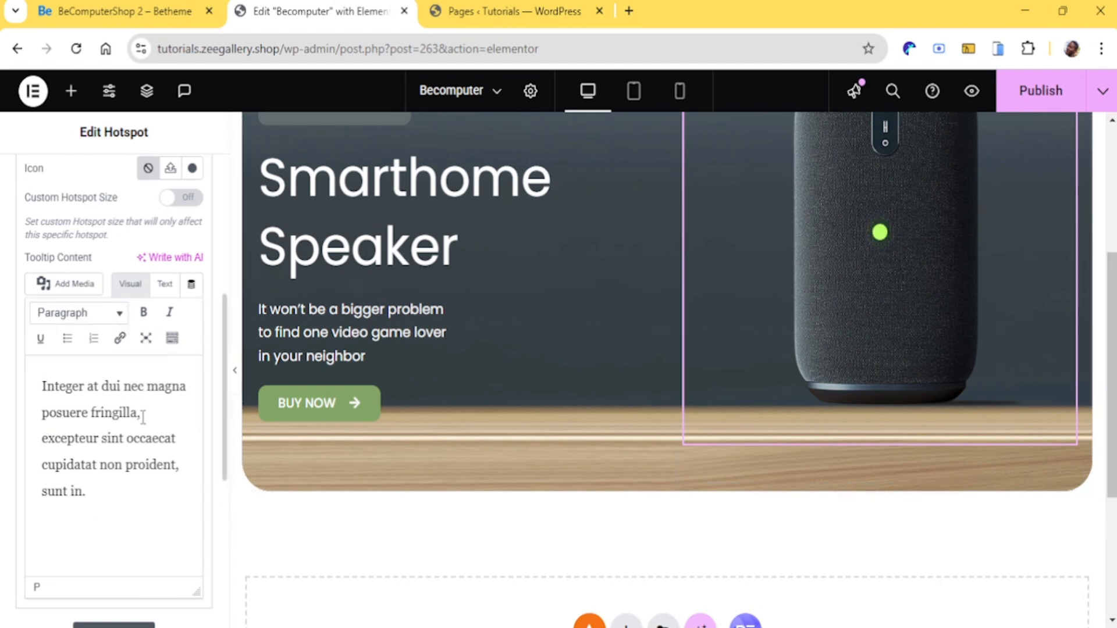
{"action": "scroll", "coordinate": [111, 216], "scroll_direction": "up", "scroll_amount": 5}
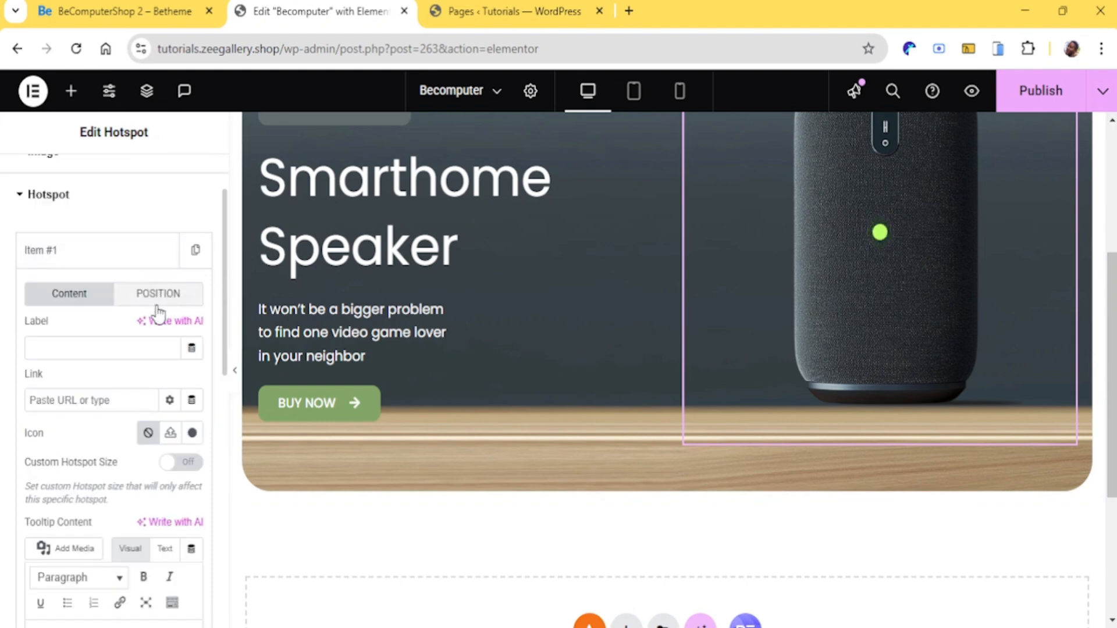
Position the first hotspot on the speaker's control panel with a horizontal offset of 51 and a vertical offset of 23
{"action": "left_click", "coordinate": [157, 298]}
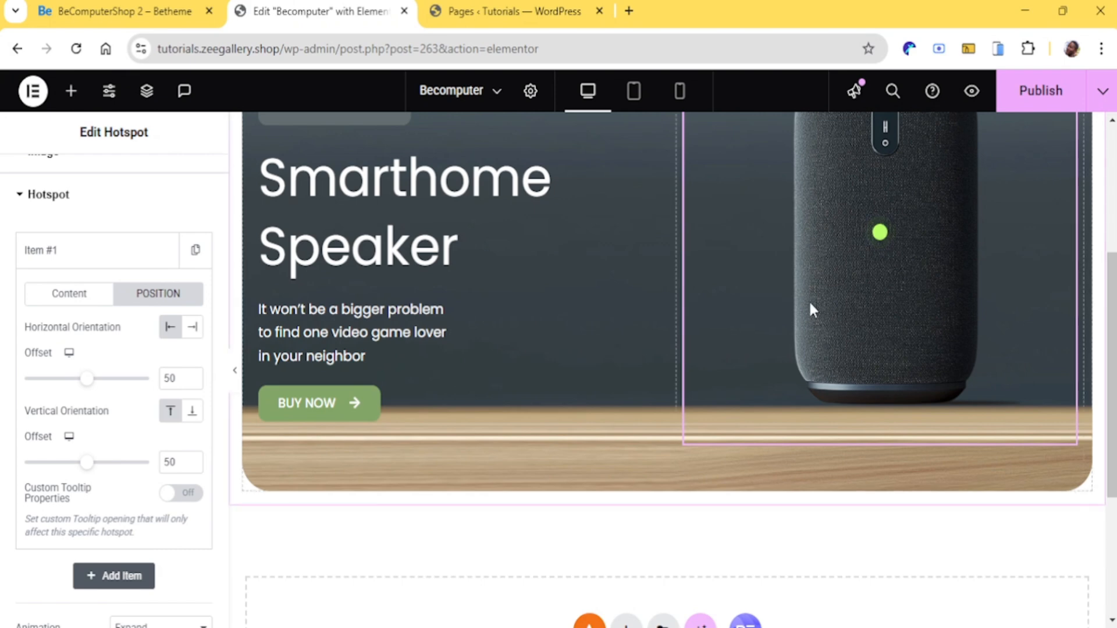
{"action": "scroll", "coordinate": [811, 308], "scroll_direction": "up", "scroll_amount": 2}
{"action": "scroll", "coordinate": [813, 326], "scroll_direction": "up", "scroll_amount": 3}
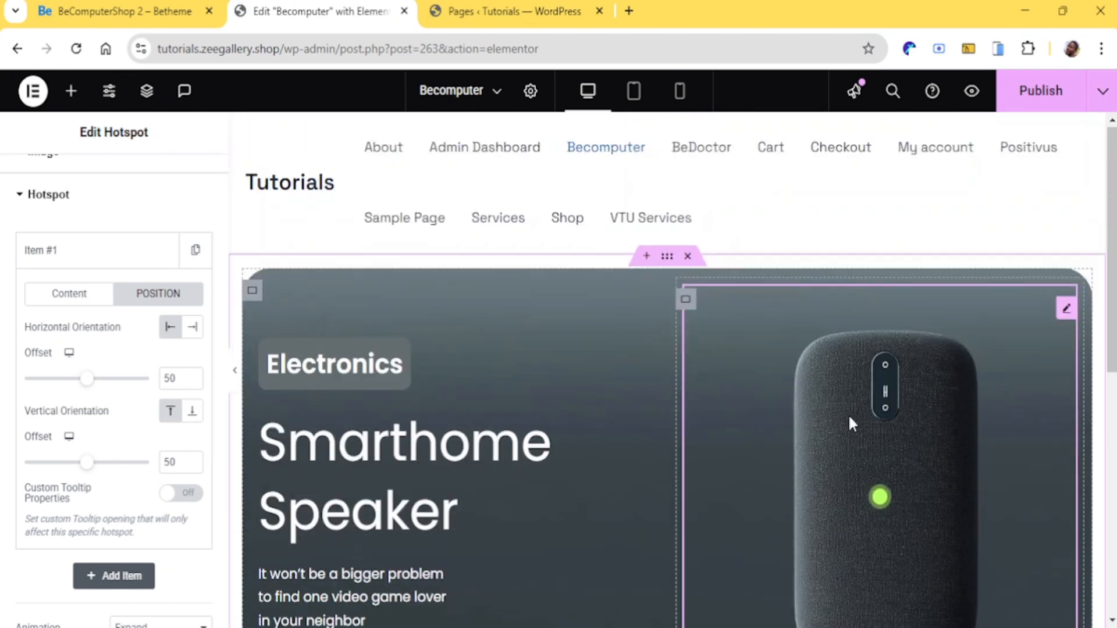
{"action": "left_click", "coordinate": [157, 11]}
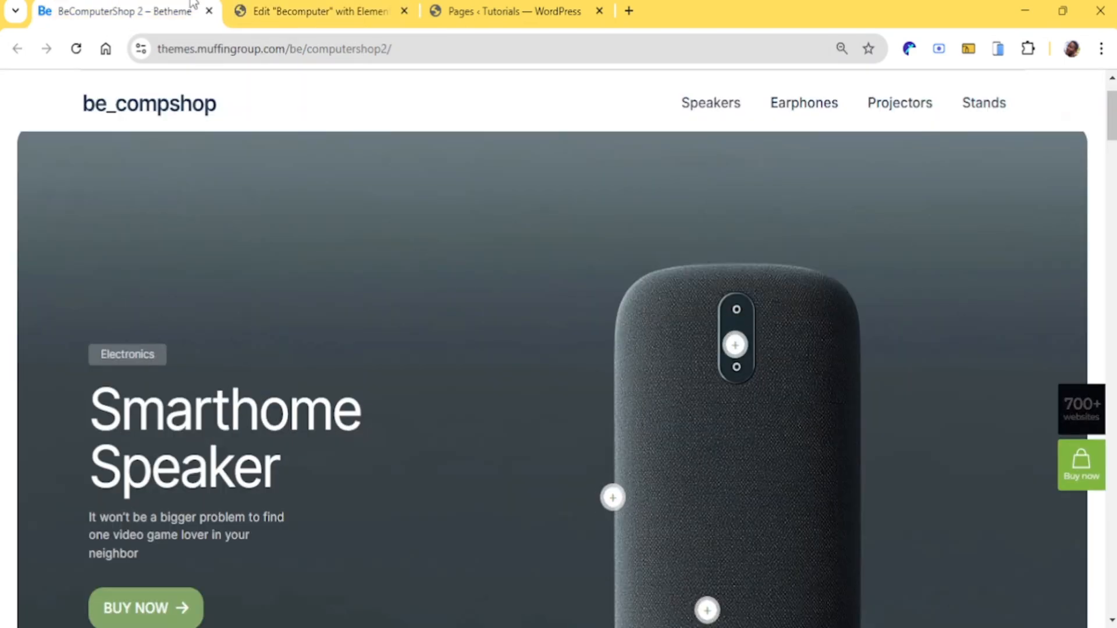
{"action": "left_click", "coordinate": [243, 3]}
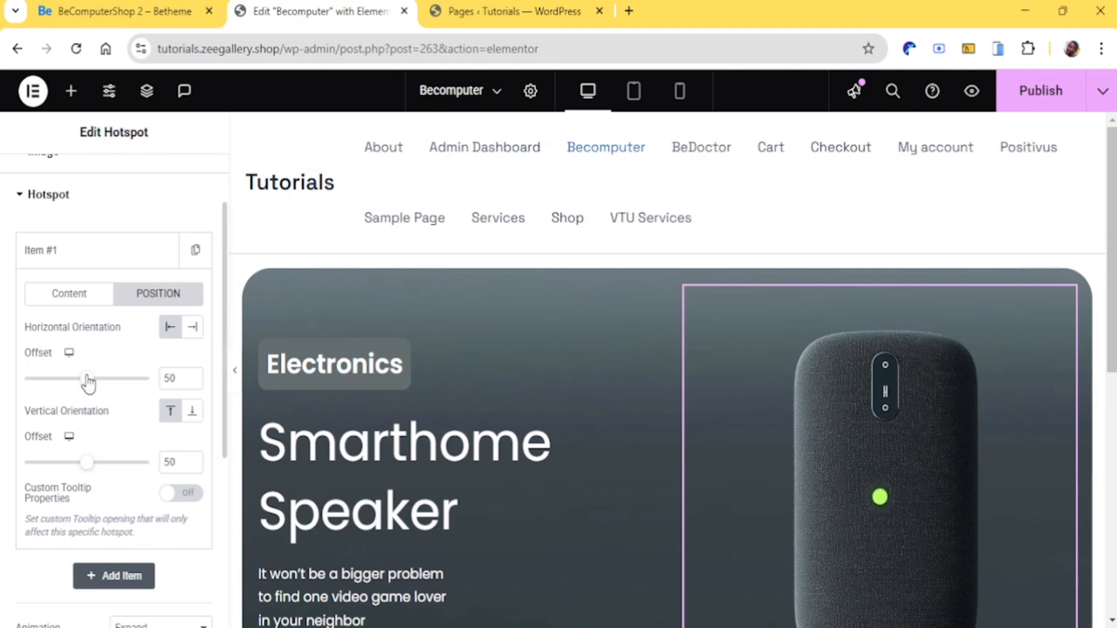
{"action": "left_click_drag", "start_coordinate": [88, 382], "coordinate": [87, 381]}
{"action": "left_click", "coordinate": [192, 381]}
{"action": "left_click", "coordinate": [190, 375]}
{"action": "left_click", "coordinate": [191, 376]}
{"action": "left_click_drag", "start_coordinate": [86, 464], "coordinate": [53, 464]}
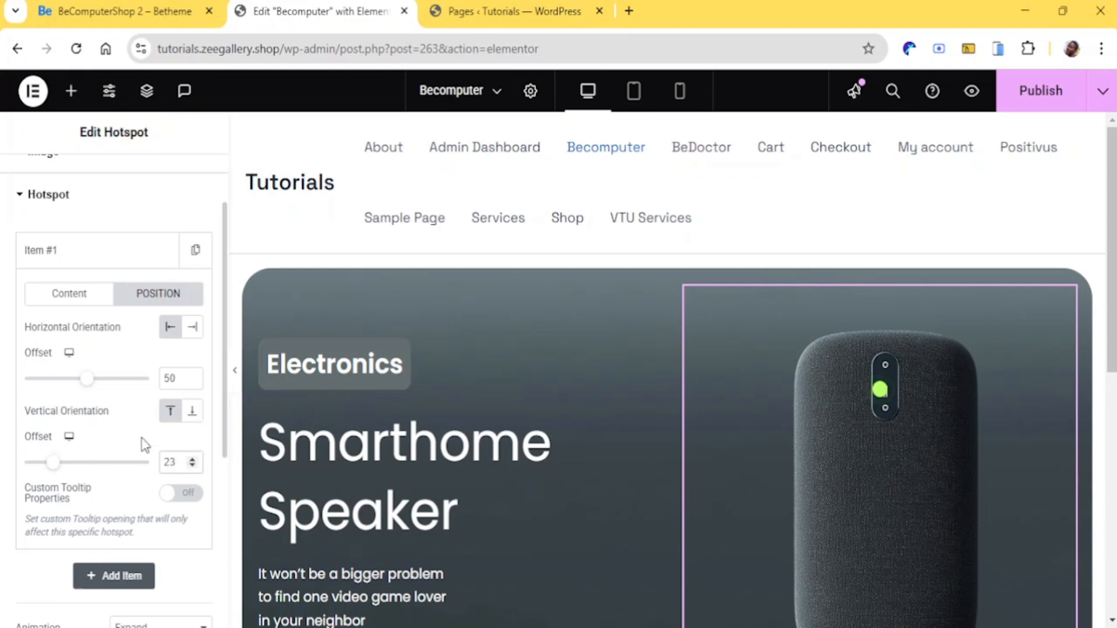
{"action": "left_click", "coordinate": [83, 378]}
Turn on sequenced animation for the speaker image's hotspots
{"action": "scroll", "coordinate": [145, 465], "scroll_direction": "down", "scroll_amount": 3}
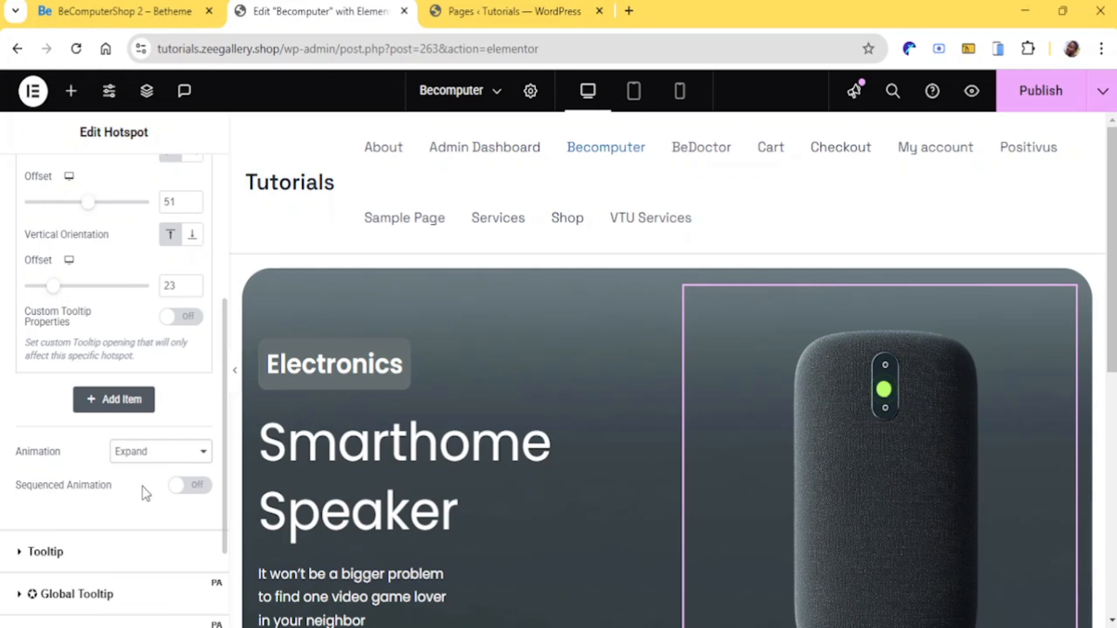
{"action": "left_click", "coordinate": [196, 485]}
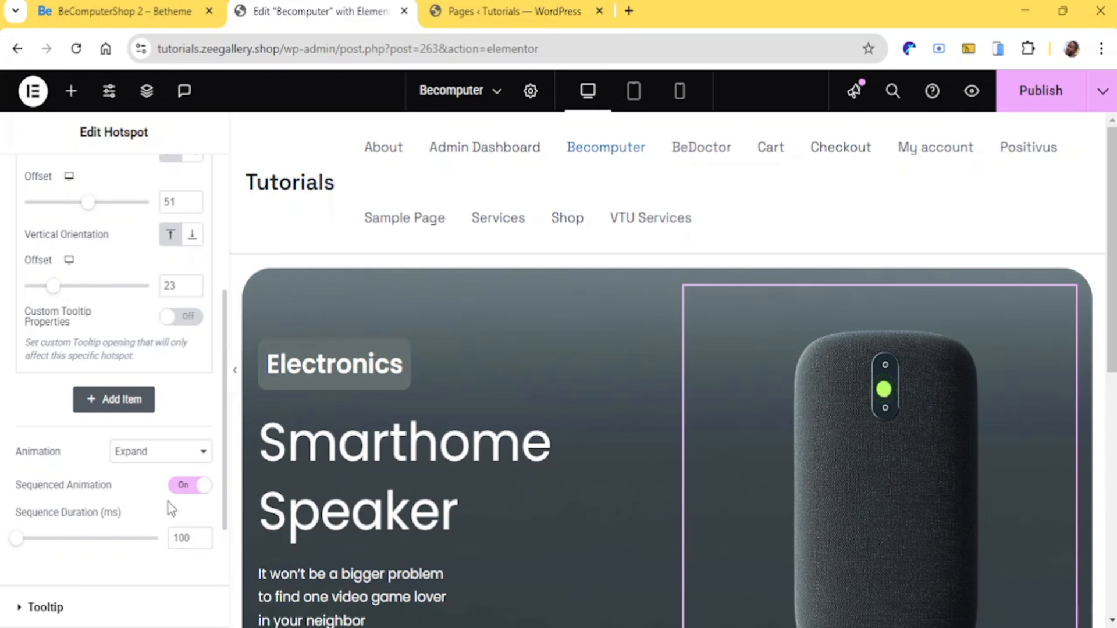
{"action": "scroll", "coordinate": [166, 507], "scroll_direction": "down", "scroll_amount": 3}
{"action": "scroll", "coordinate": [99, 434], "scroll_direction": "up", "scroll_amount": 7}
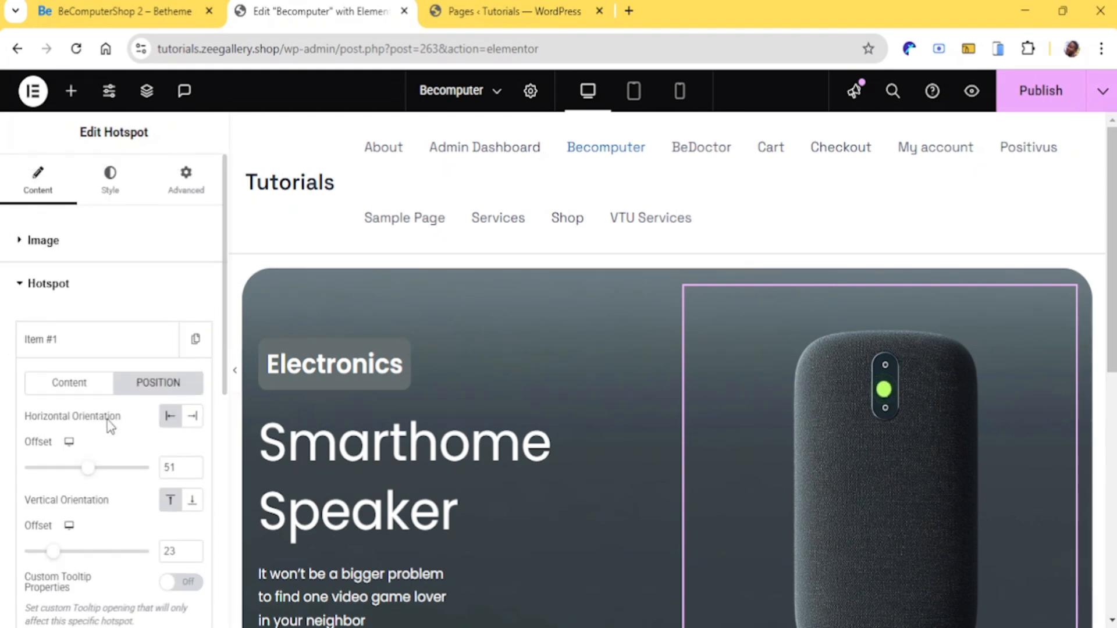
{"action": "left_click", "coordinate": [95, 382]}
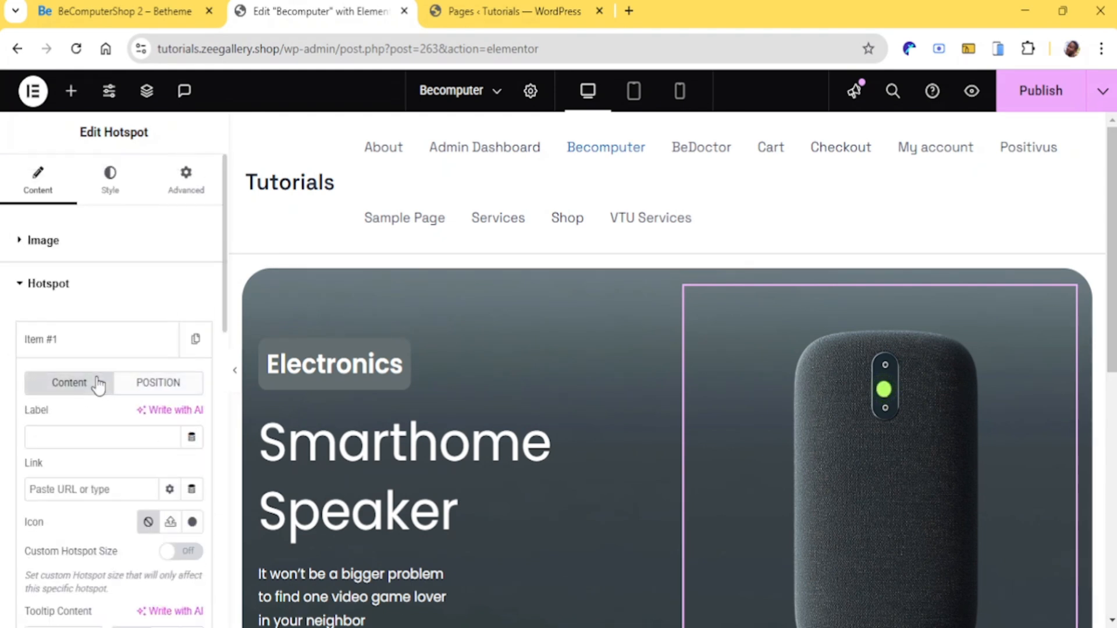
{"action": "left_click", "coordinate": [146, 384]}
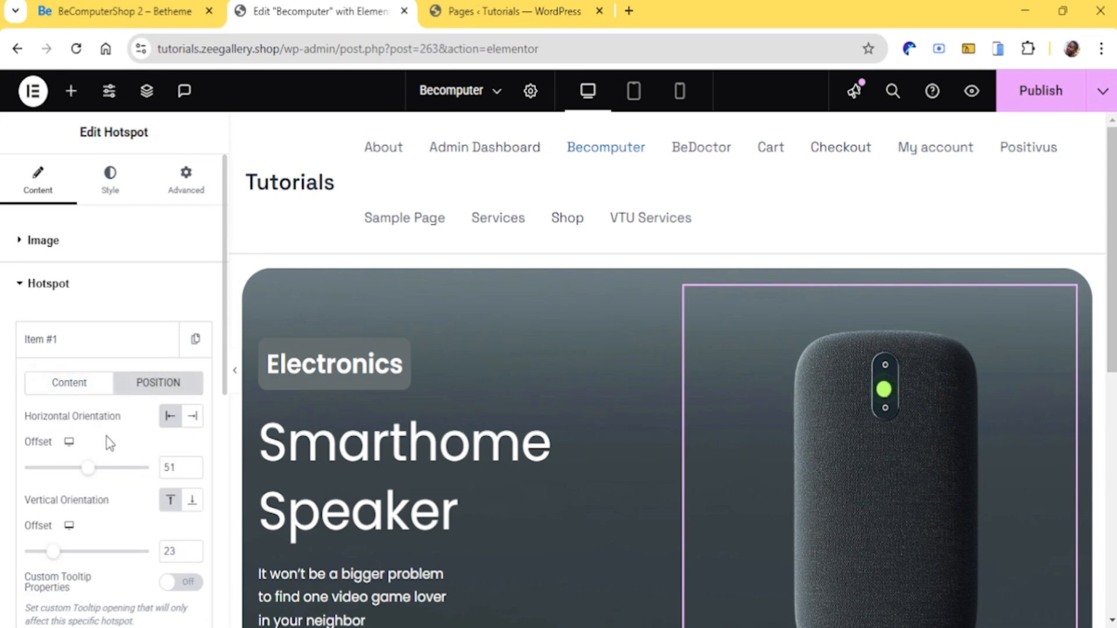
{"action": "scroll", "coordinate": [105, 442], "scroll_direction": "down", "scroll_amount": 4}
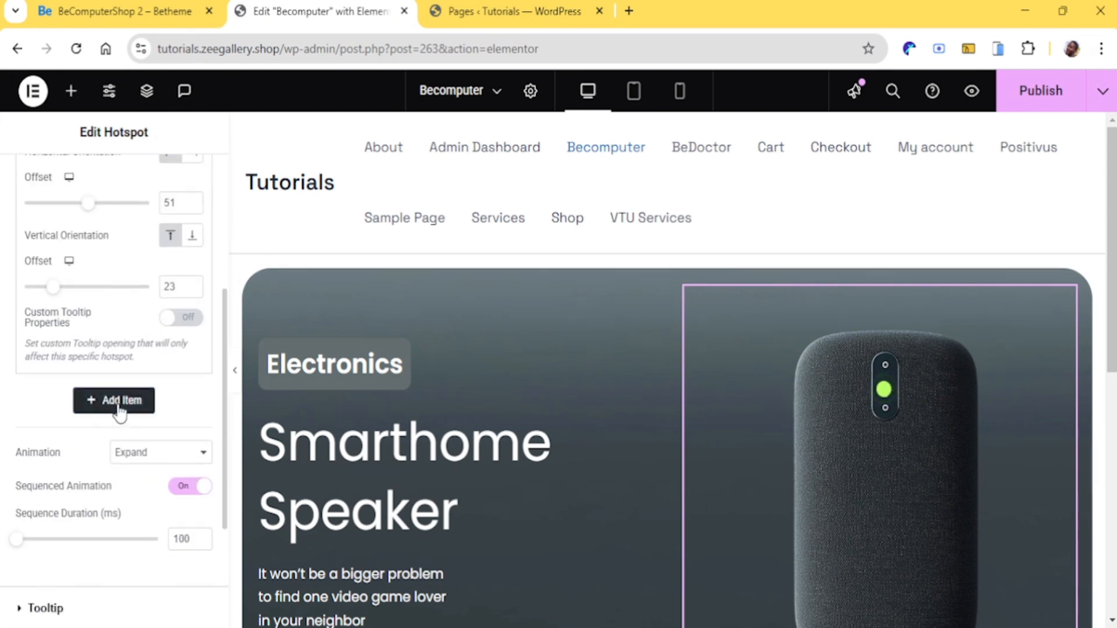
{"action": "left_click", "coordinate": [119, 408]}
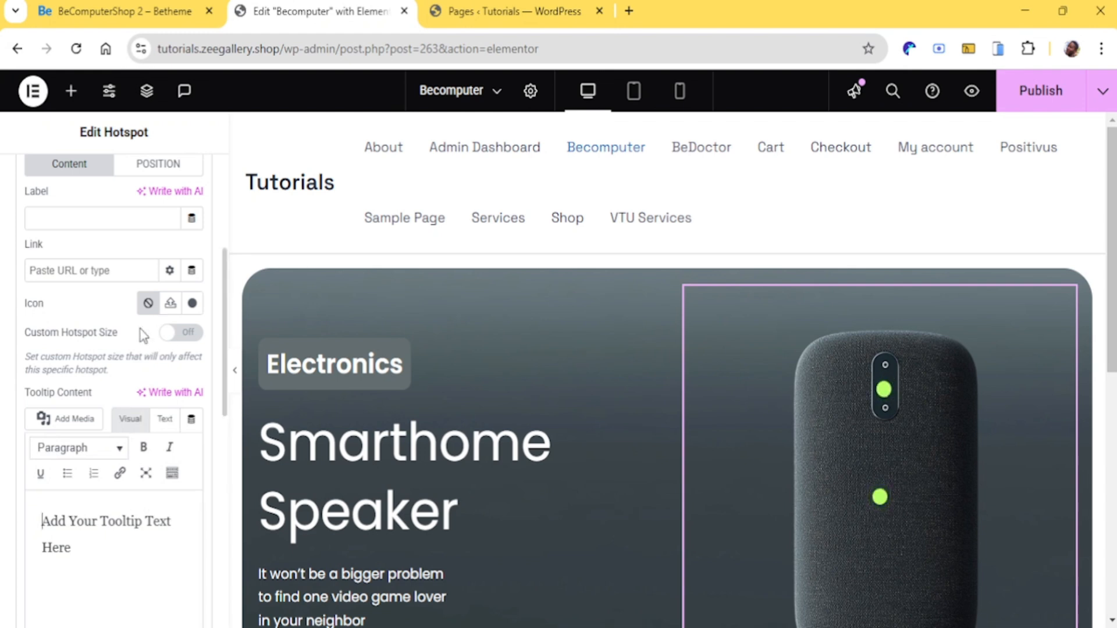
{"action": "scroll", "coordinate": [156, 391], "scroll_direction": "up", "scroll_amount": 5}
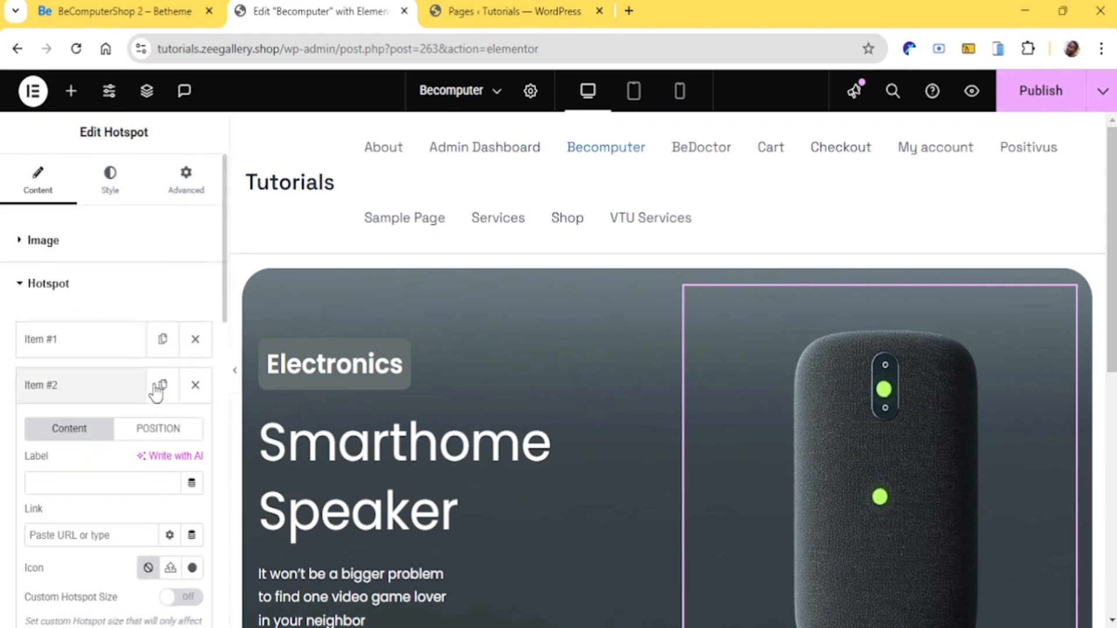
{"action": "left_click", "coordinate": [195, 385]}
Duplicate the first hotspot item and its copy to make three hotspot items in total
{"action": "left_click", "coordinate": [197, 342]}
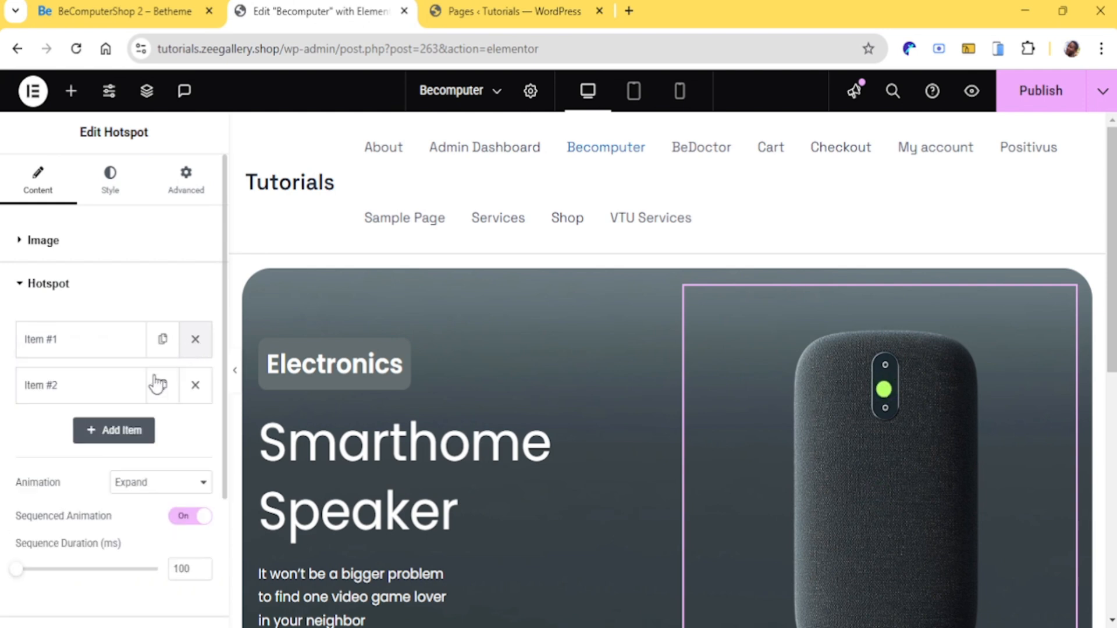
{"action": "left_click", "coordinate": [112, 389]}
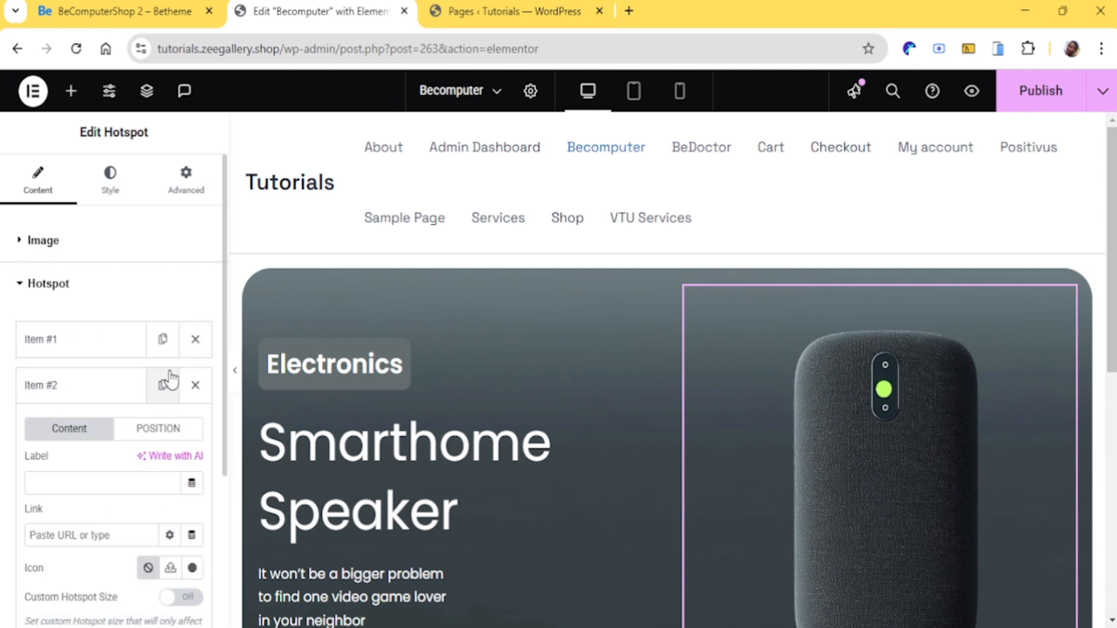
{"action": "left_click", "coordinate": [87, 387]}
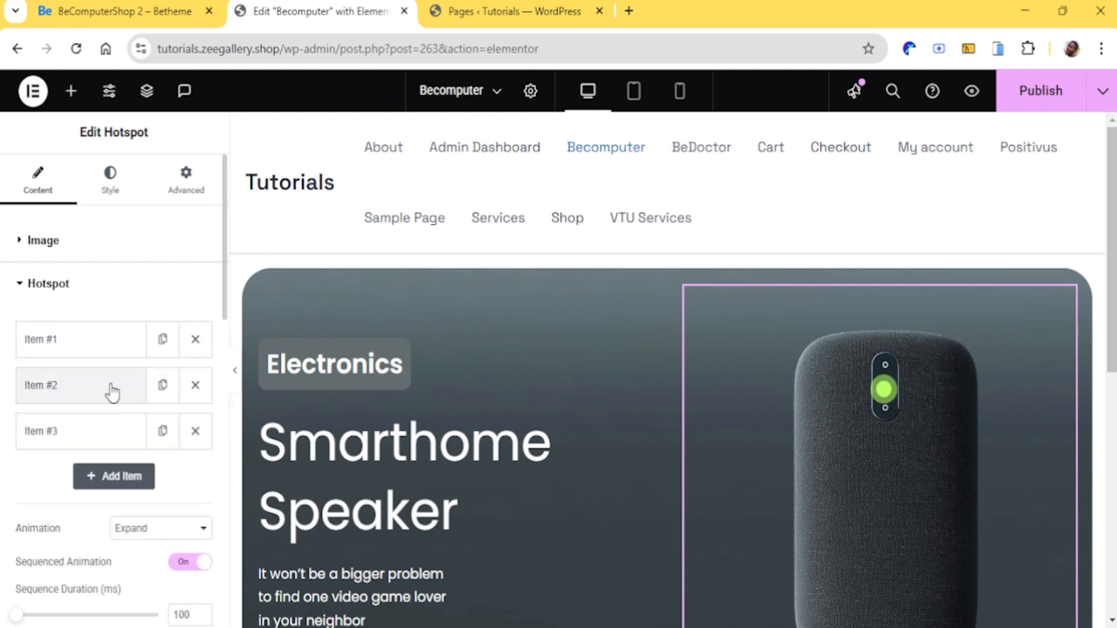
Position the second hotspot on the speaker's left edge with a horizontal offset of 27 and a vertical offset of 51
{"action": "scroll", "coordinate": [166, 401], "scroll_direction": "down", "scroll_amount": 2}
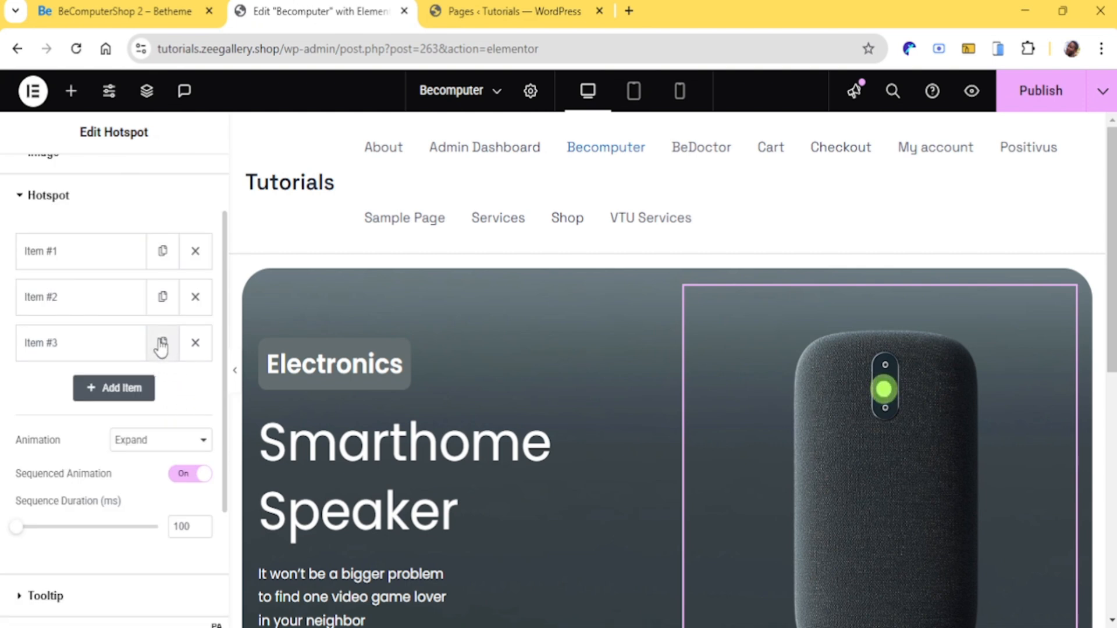
{"action": "left_click", "coordinate": [96, 308]}
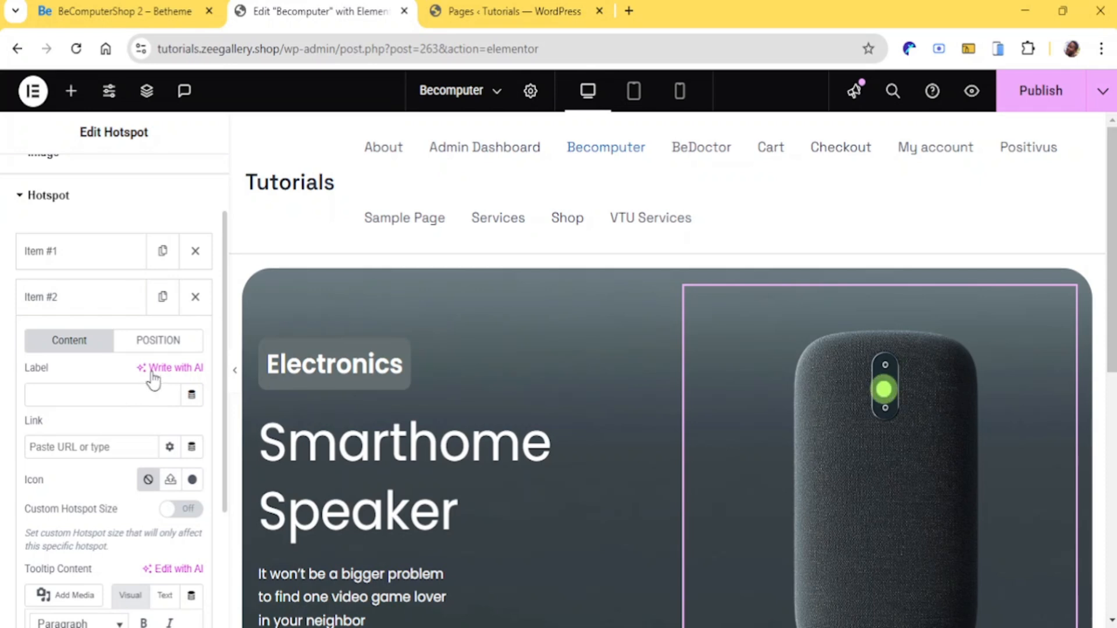
{"action": "left_click", "coordinate": [150, 343]}
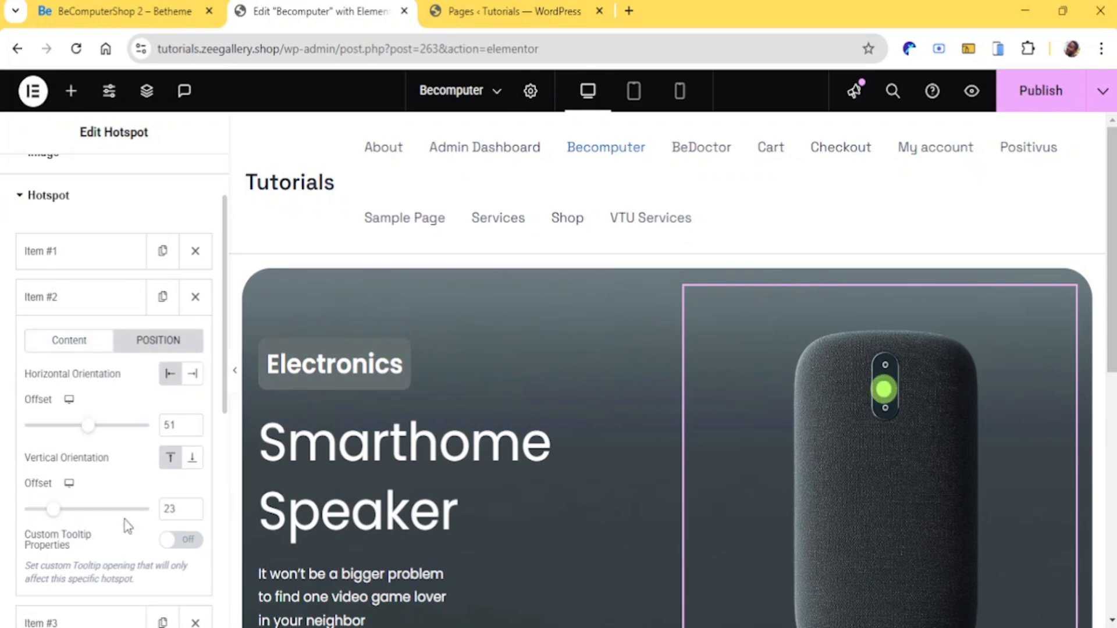
{"action": "left_click", "coordinate": [159, 9]}
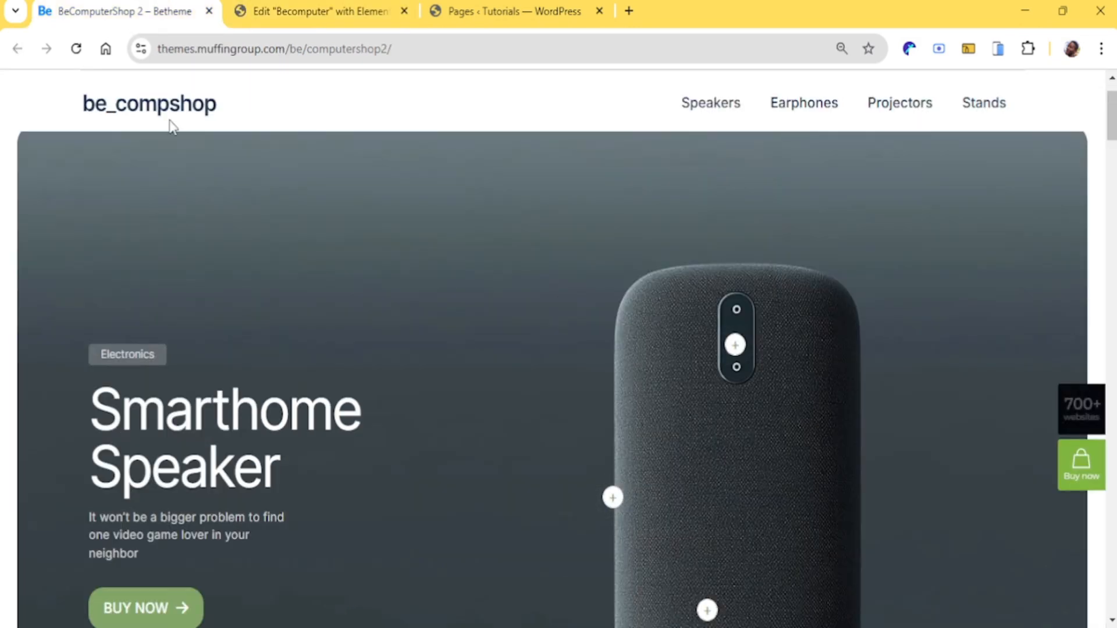
{"action": "left_click", "coordinate": [331, 7]}
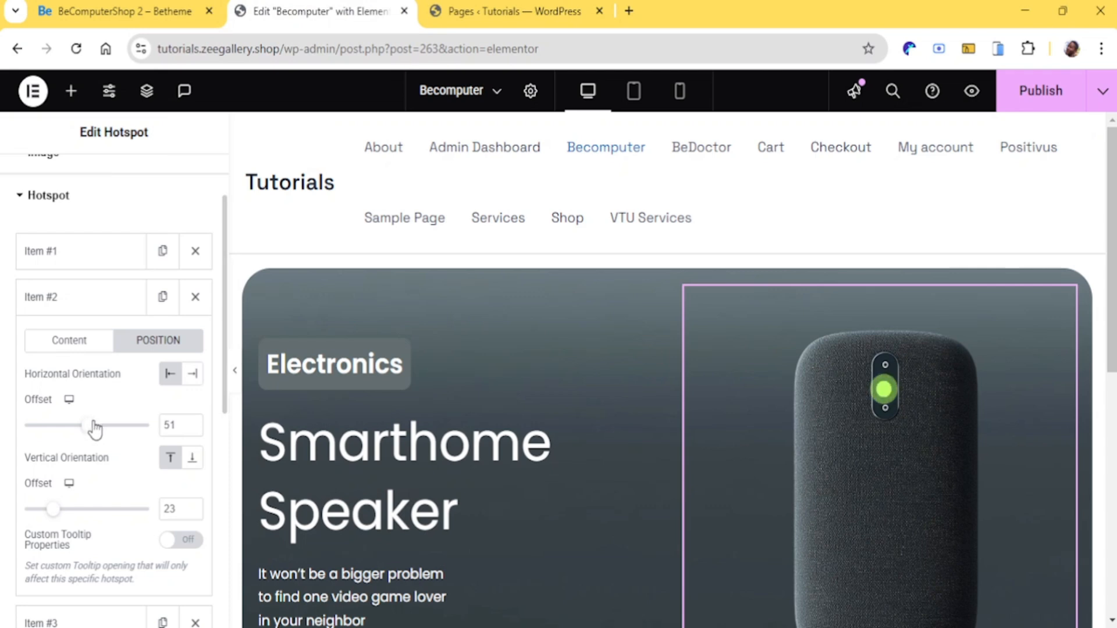
{"action": "left_click_drag", "start_coordinate": [93, 425], "coordinate": [58, 435]}
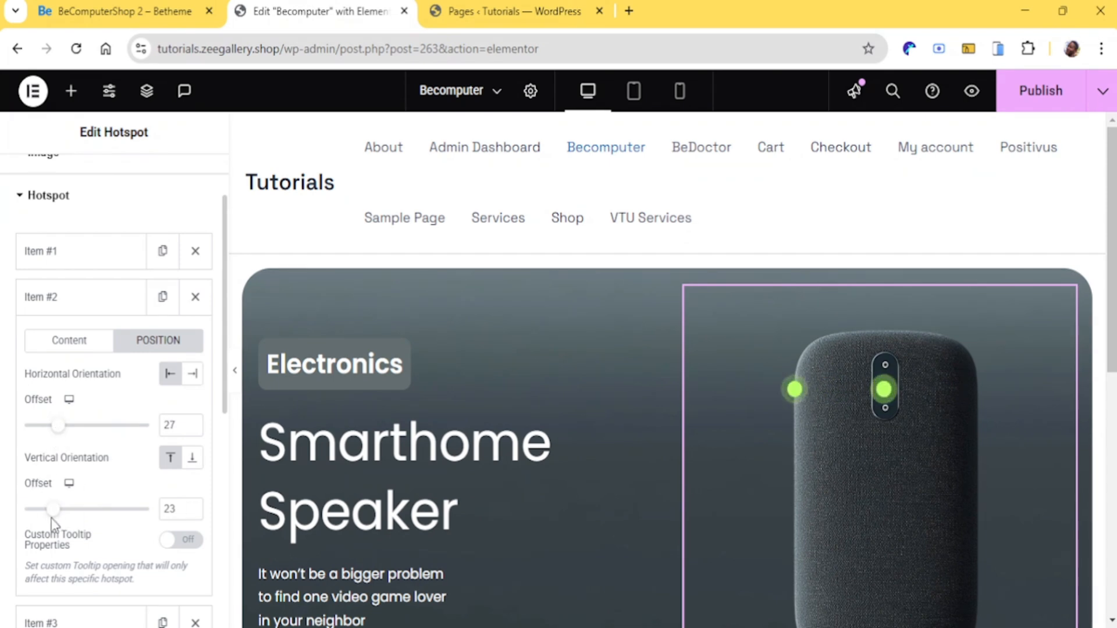
{"action": "left_click_drag", "start_coordinate": [56, 519], "coordinate": [84, 518]}
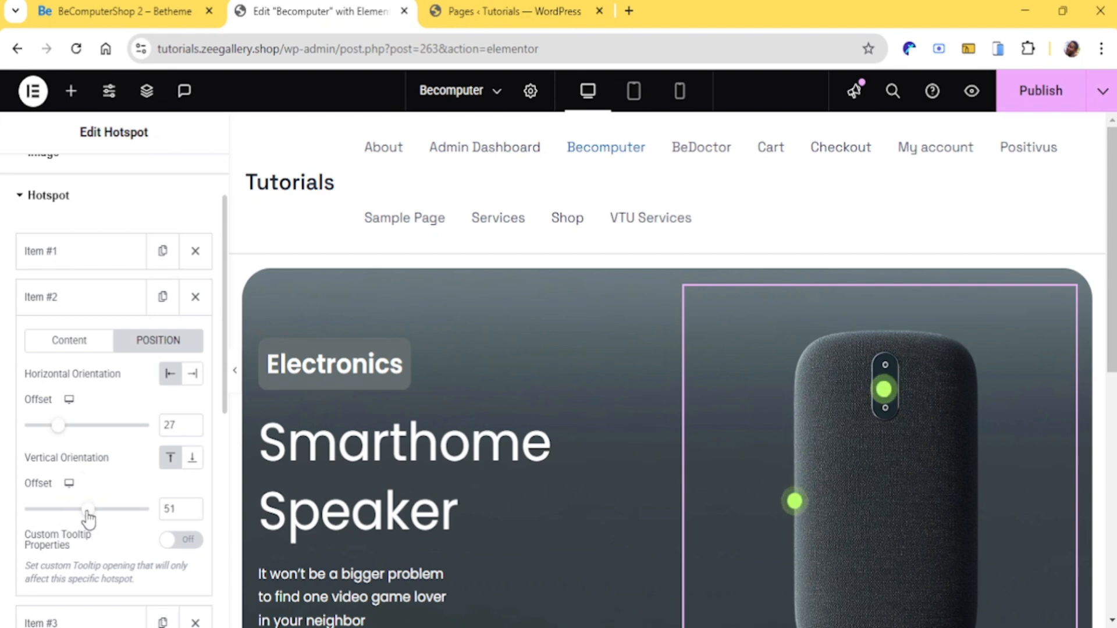
Find the Plus icon in the icon library by searching for "plus" and assign it to the second hotspot
{"action": "left_click", "coordinate": [90, 341]}
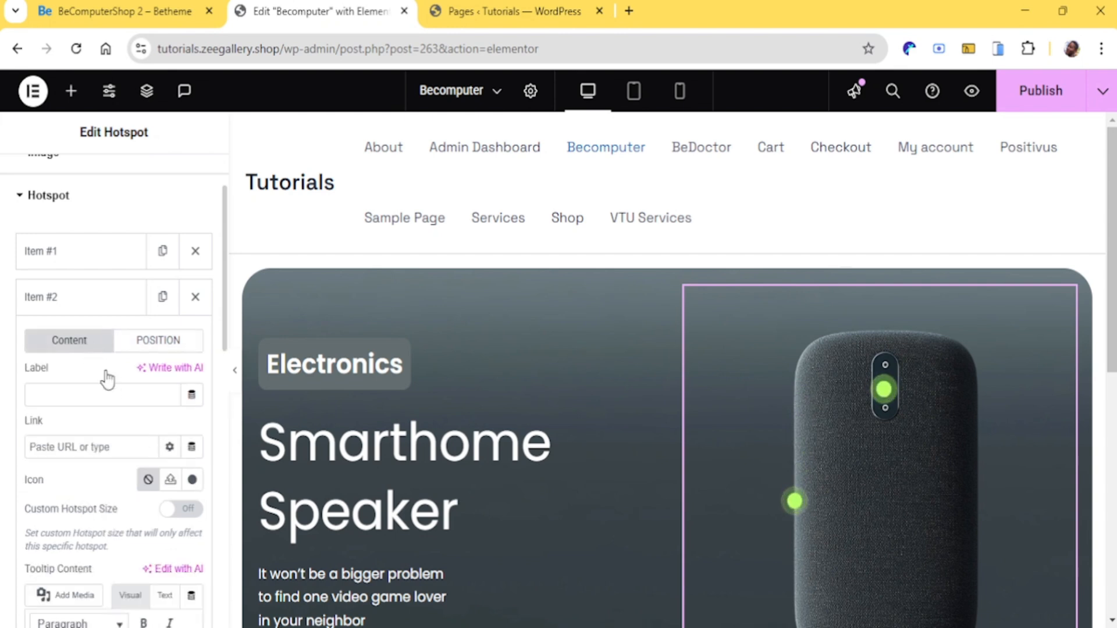
{"action": "left_click", "coordinate": [170, 480]}
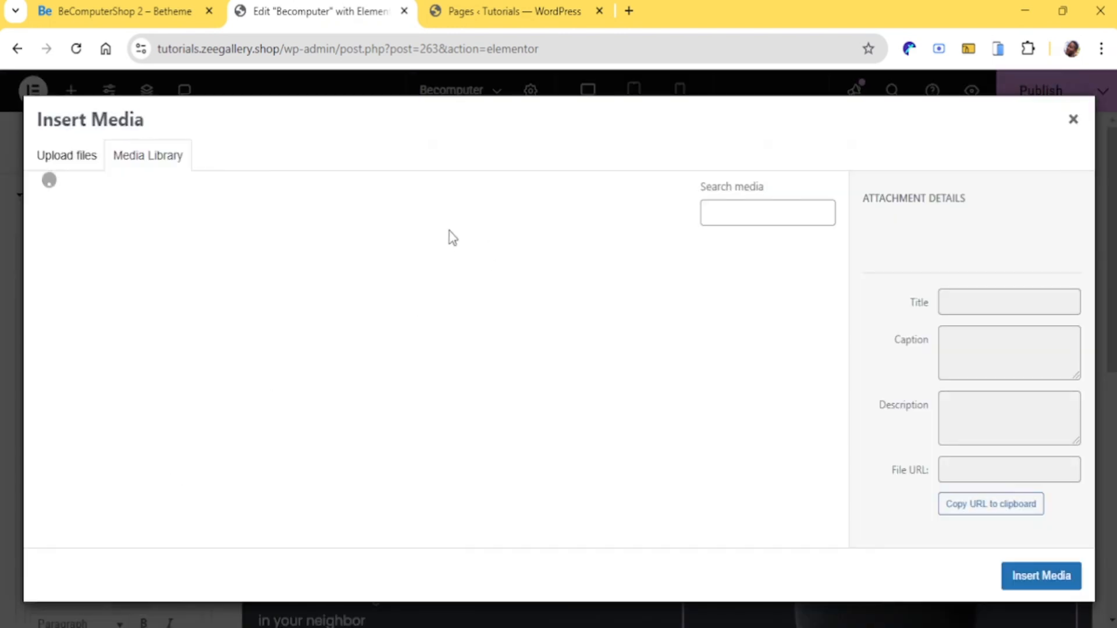
{"action": "left_click", "coordinate": [1073, 123]}
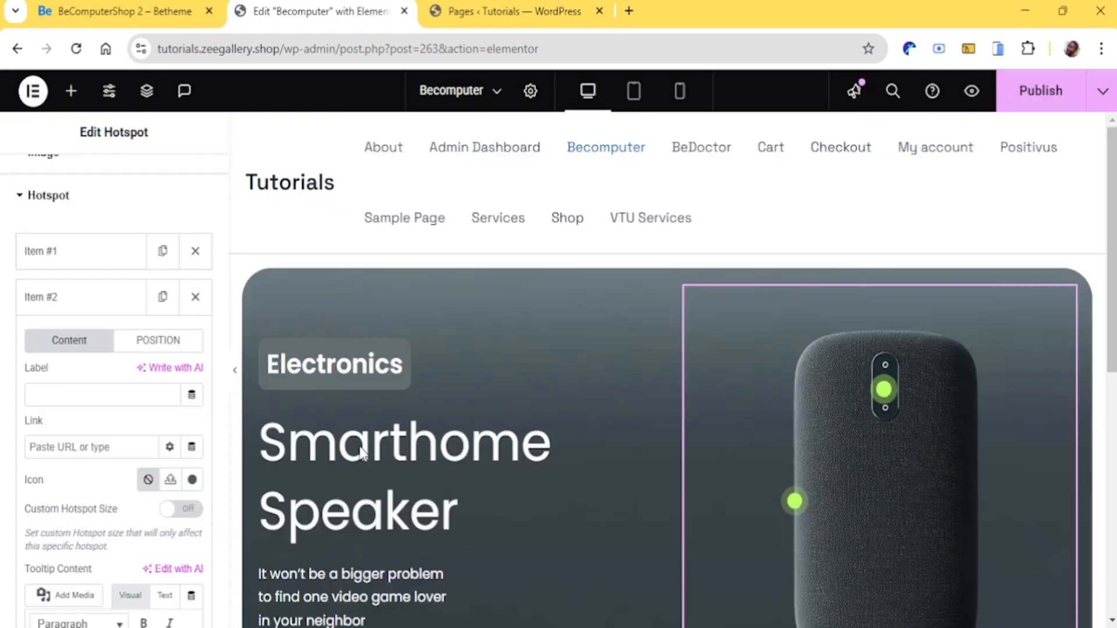
{"action": "left_click", "coordinate": [192, 481]}
{"action": "left_click", "coordinate": [506, 150]}
{"action": "type", "text": "plus"}
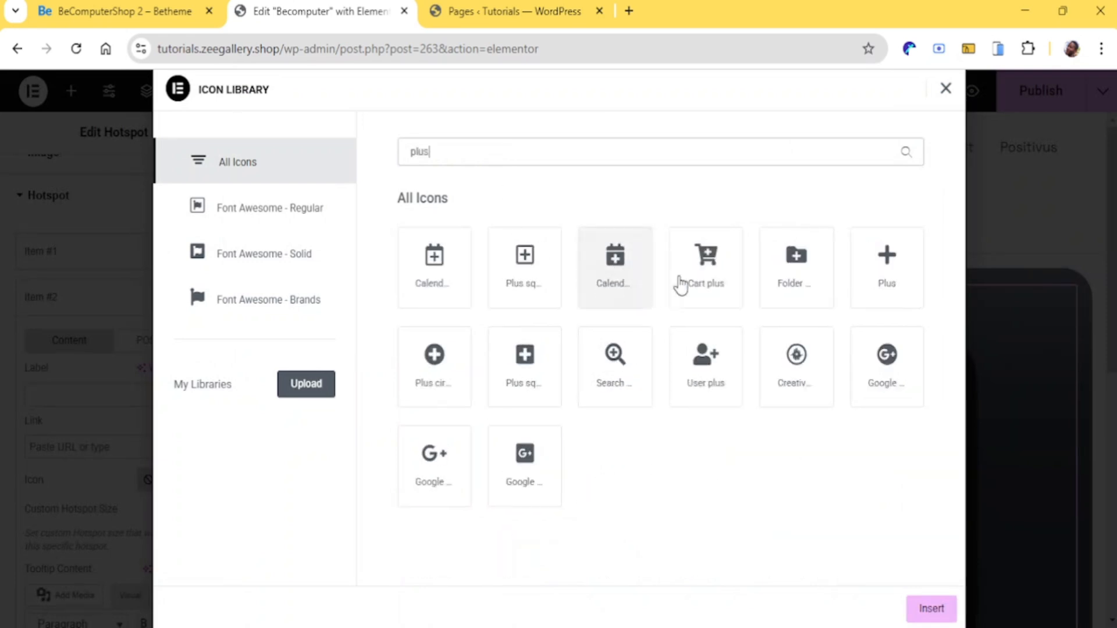
{"action": "left_click", "coordinate": [450, 378]}
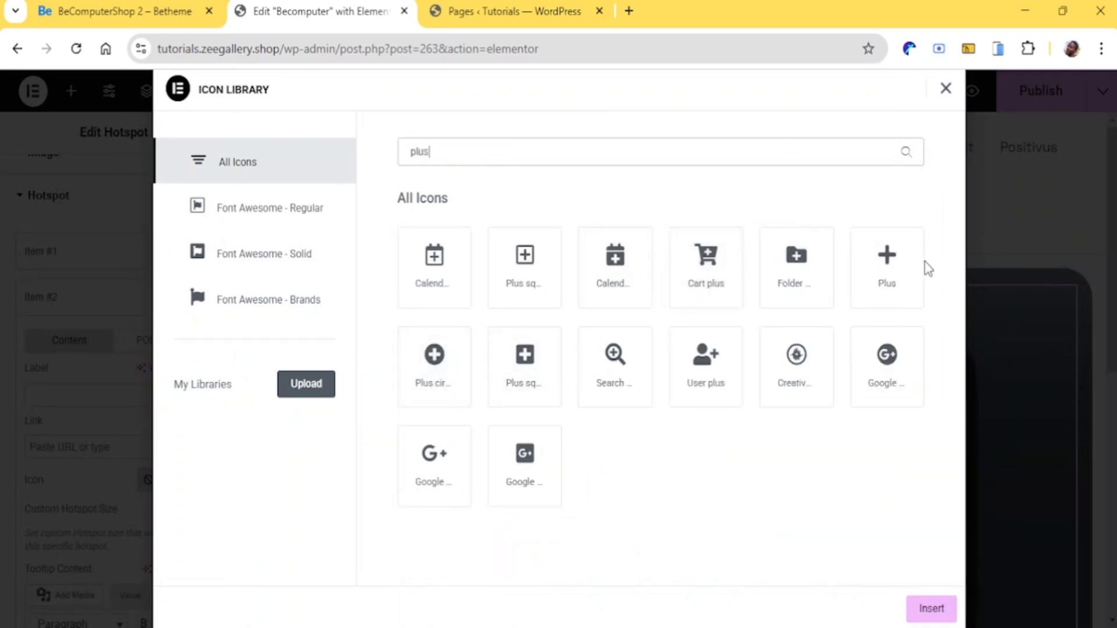
{"action": "left_click", "coordinate": [898, 281]}
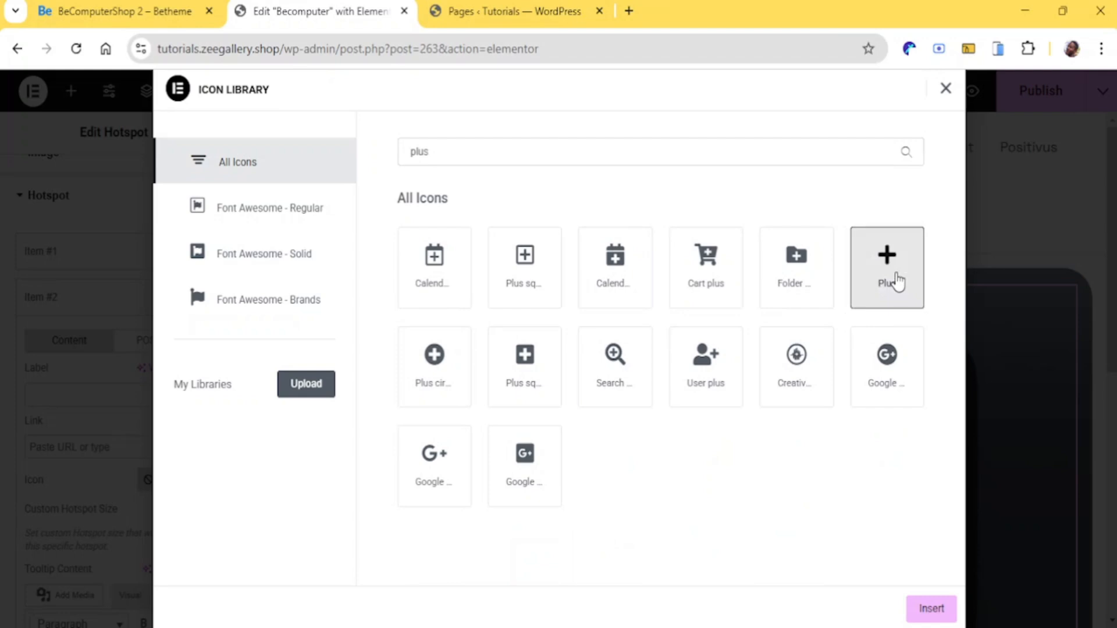
{"action": "left_click", "coordinate": [926, 605]}
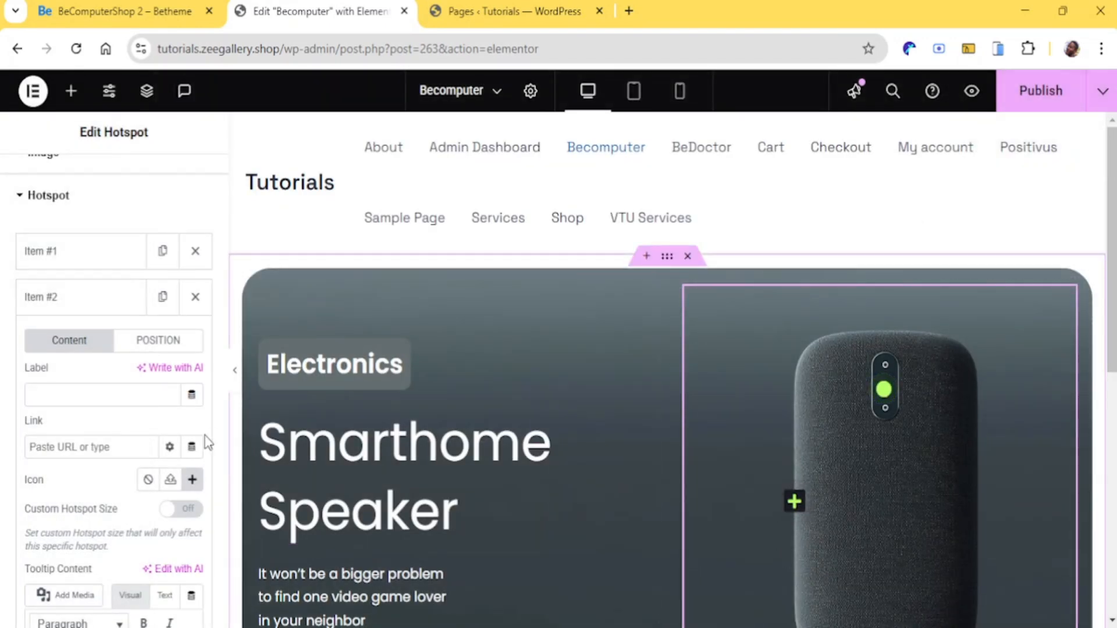
Check the left hotspot's tooltip on the BeComputerShop 2 reference page and compare it with the second hotspot's tooltip content
{"action": "left_click", "coordinate": [163, 5]}
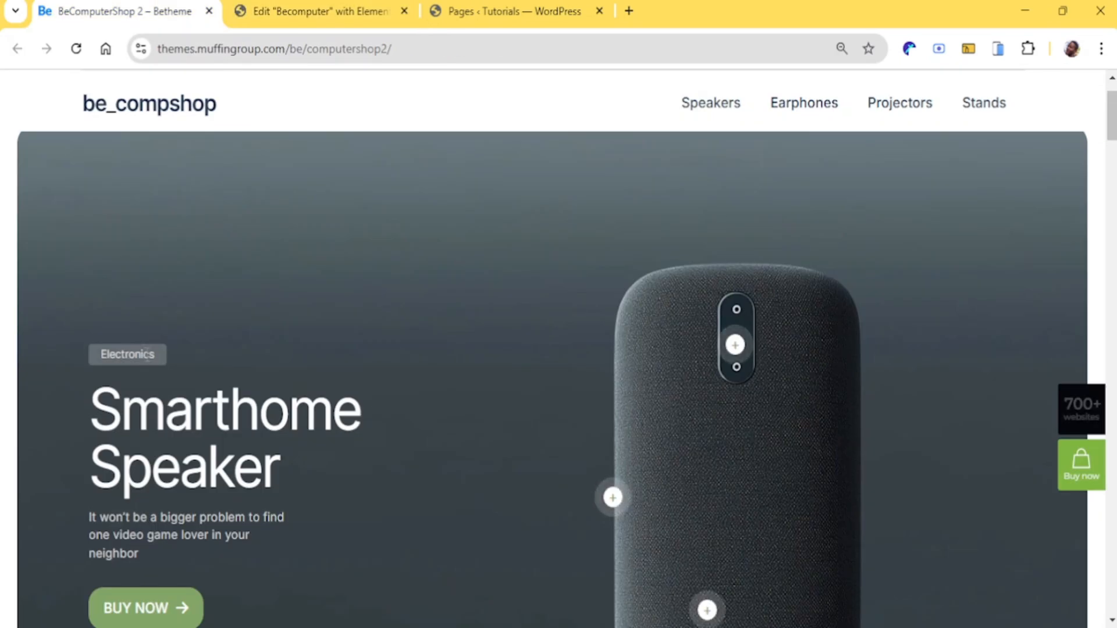
{"action": "mouse_move", "coordinate": [615, 496]}
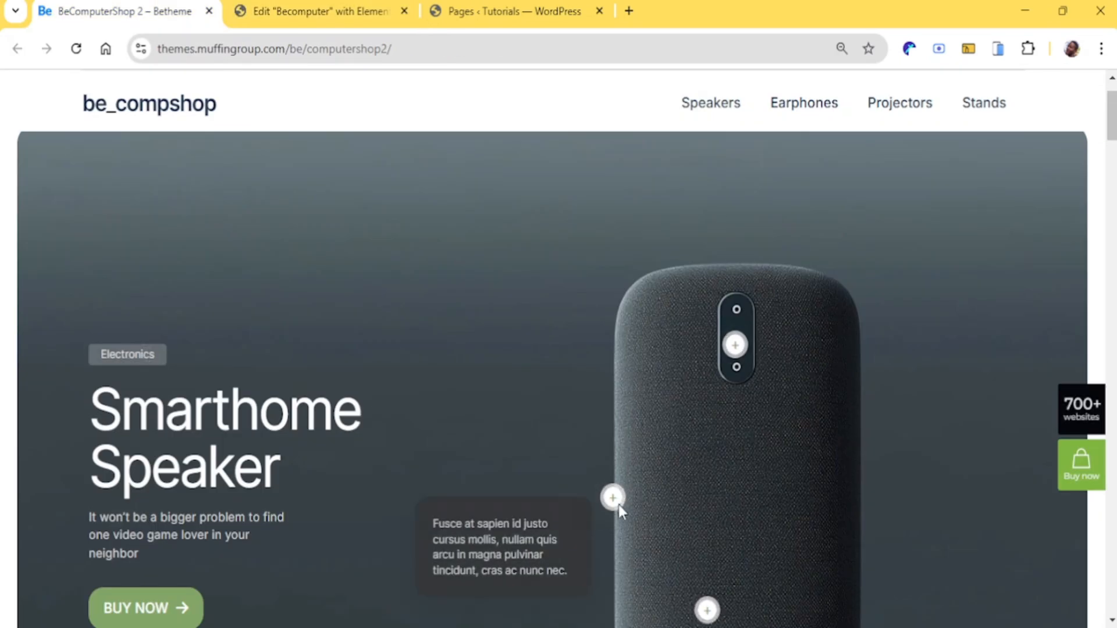
{"action": "left_click", "coordinate": [270, 9]}
{"action": "scroll", "coordinate": [169, 462], "scroll_direction": "down", "scroll_amount": 2}
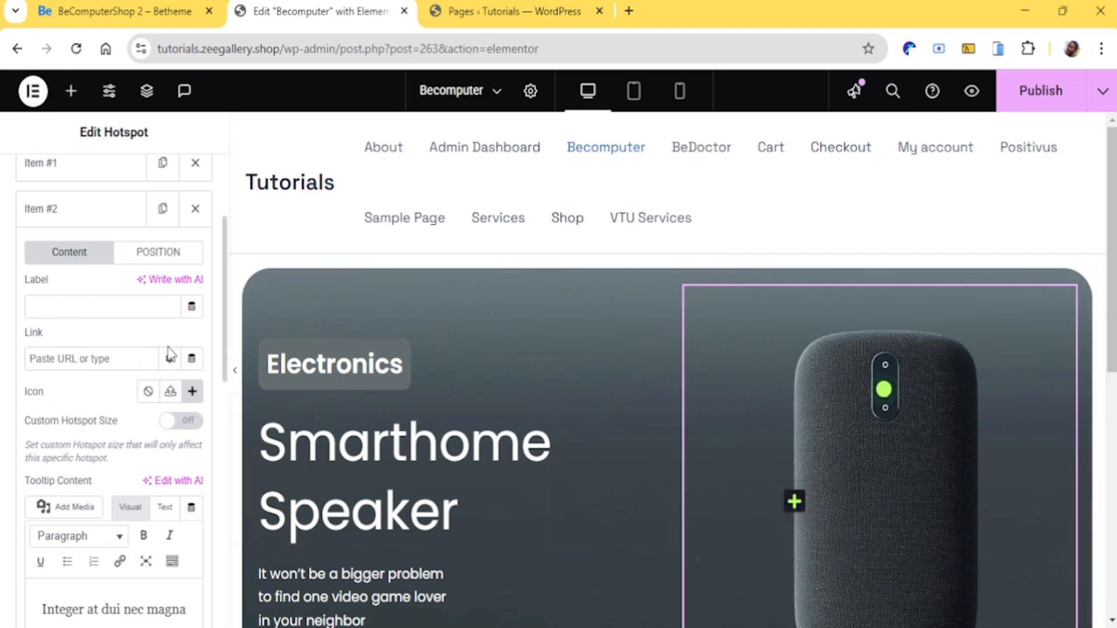
{"action": "scroll", "coordinate": [124, 404], "scroll_direction": "down", "scroll_amount": 4}
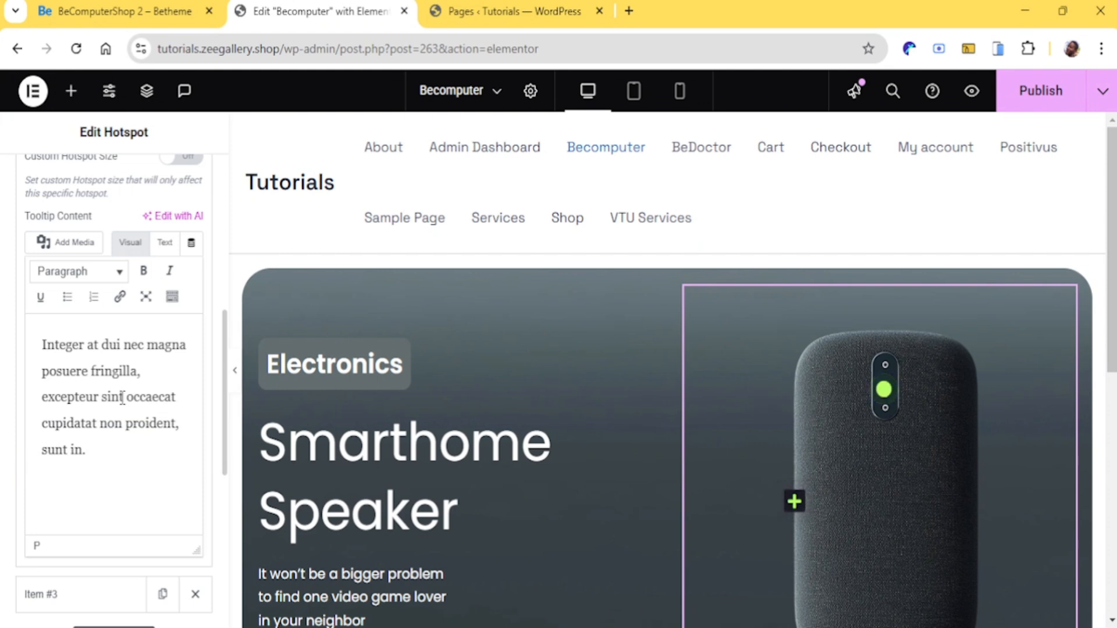
{"action": "scroll", "coordinate": [125, 273], "scroll_direction": "up", "scroll_amount": 4}
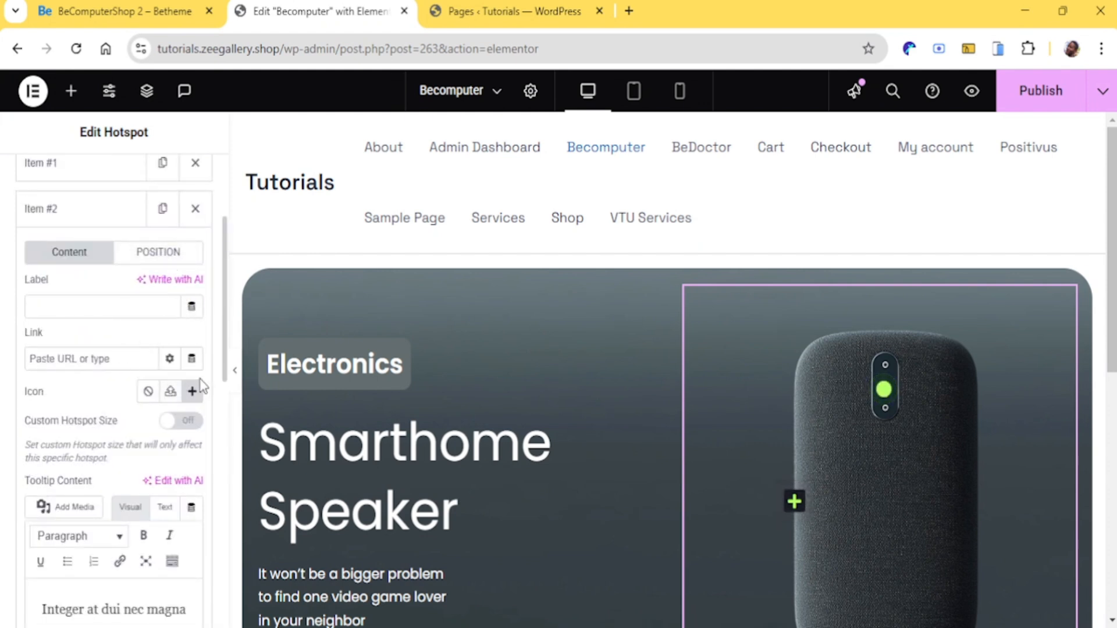
Find the Plus icon in the icon library by searching for "plus" and assign it to the first hotspot
{"action": "left_click", "coordinate": [192, 423]}
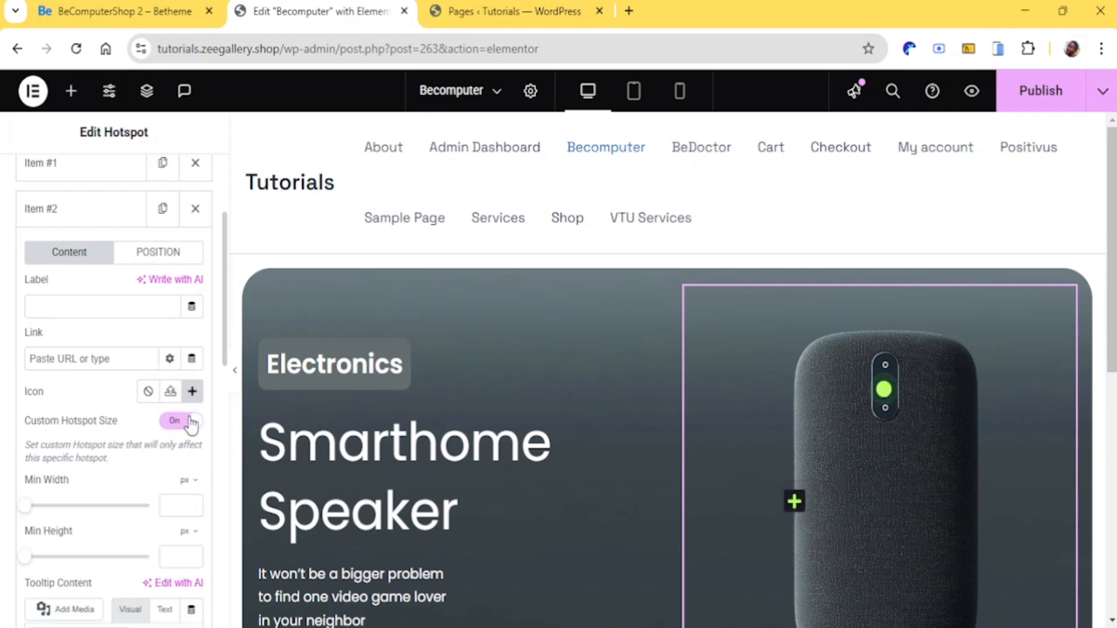
{"action": "left_click", "coordinate": [191, 423]}
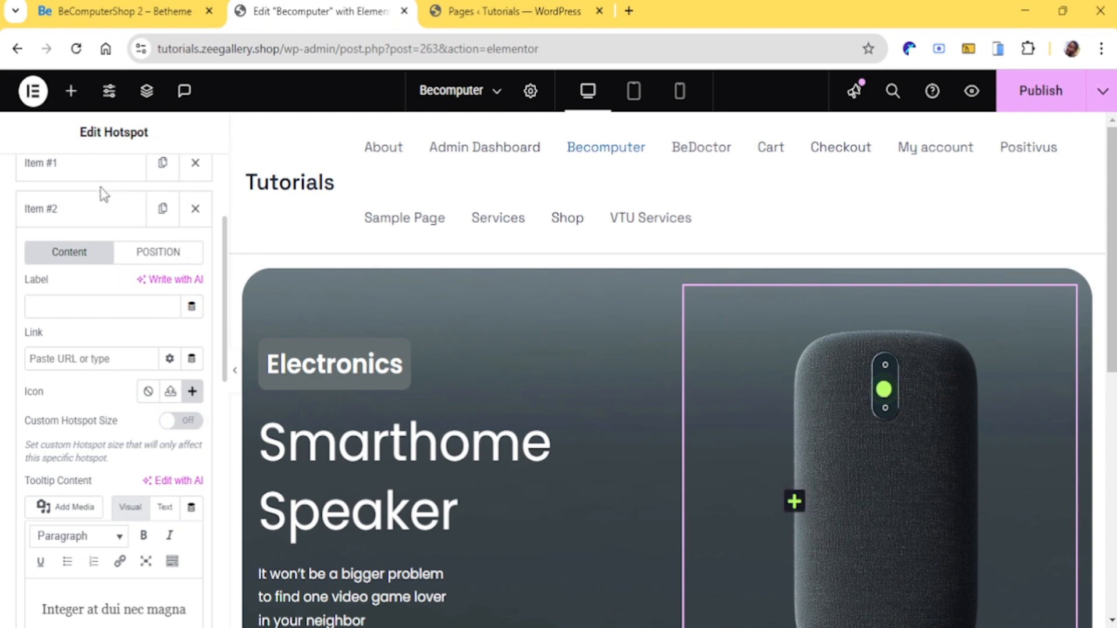
{"action": "left_click", "coordinate": [94, 166]}
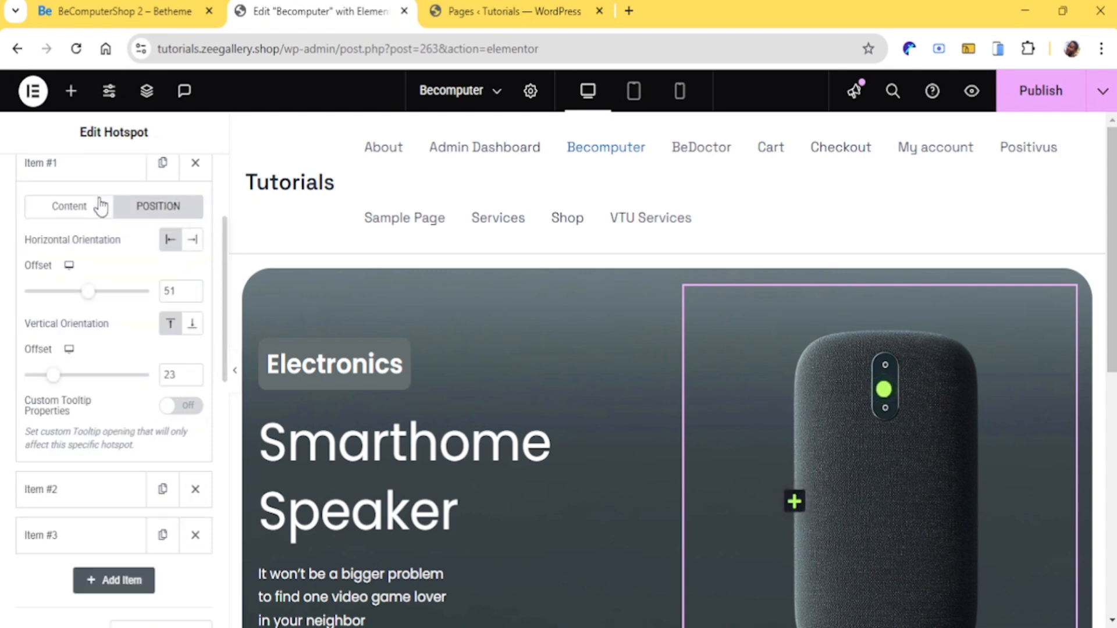
{"action": "left_click", "coordinate": [100, 205]}
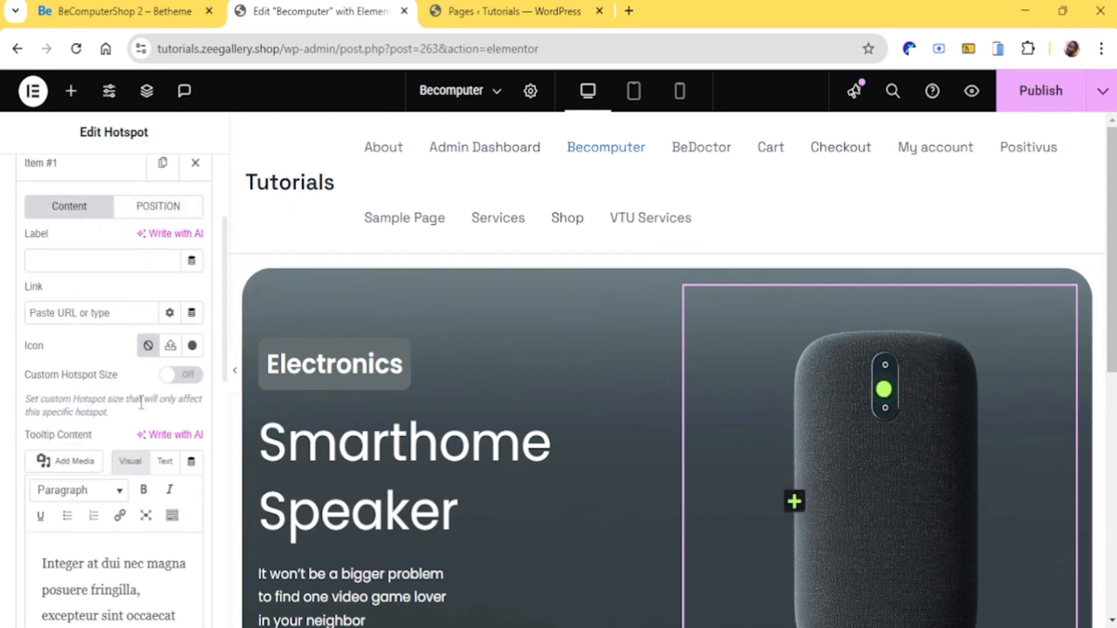
{"action": "left_click", "coordinate": [170, 345]}
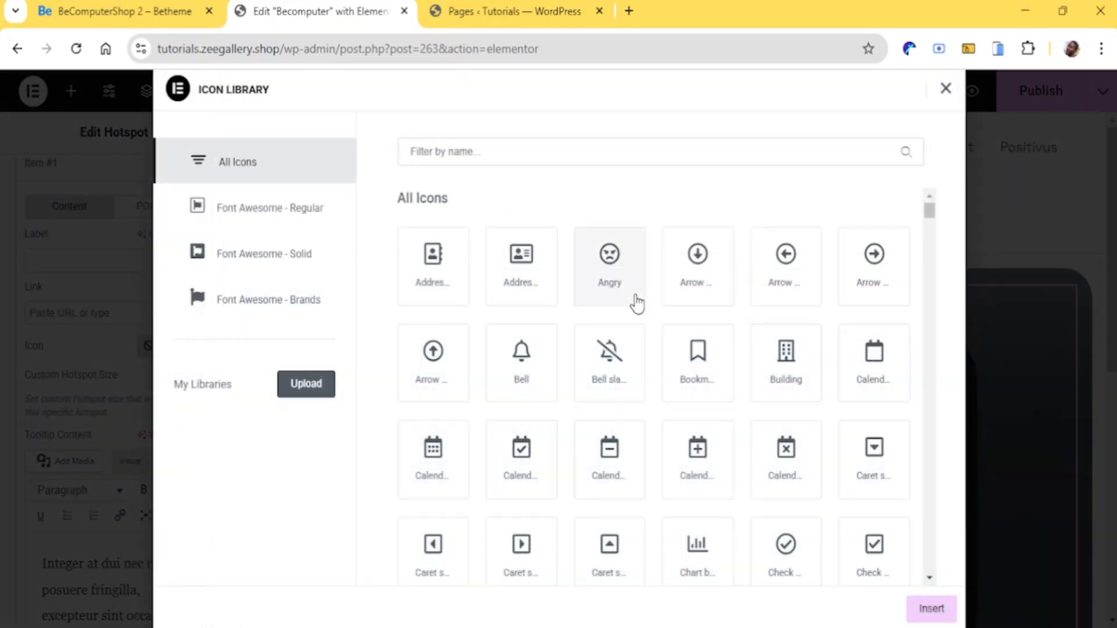
{"action": "type", "text": "plus"}
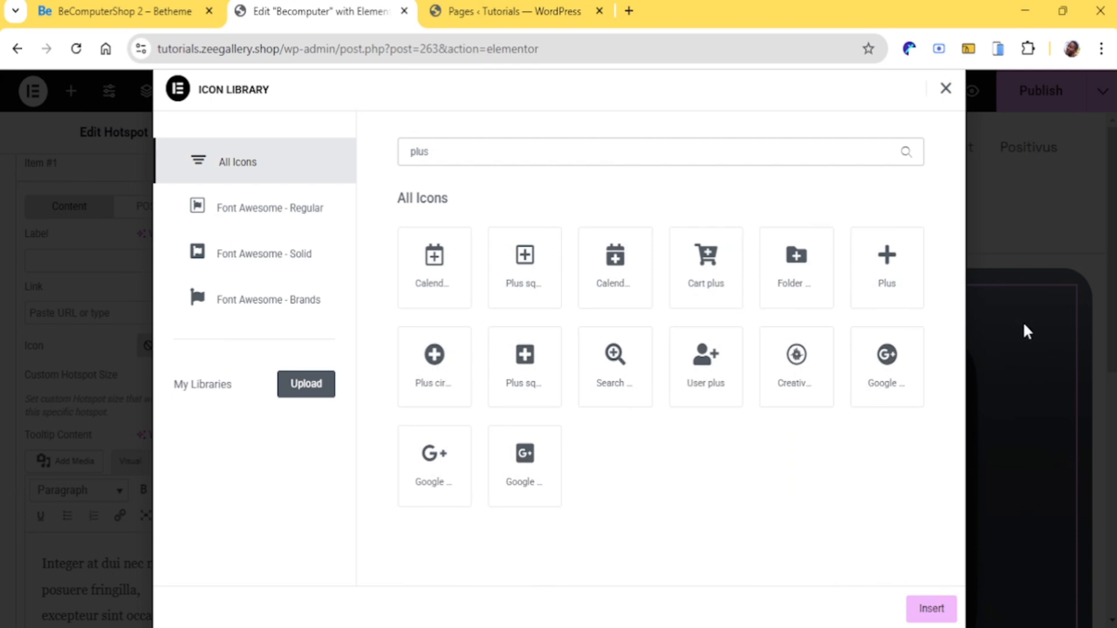
{"action": "left_click", "coordinate": [894, 283]}
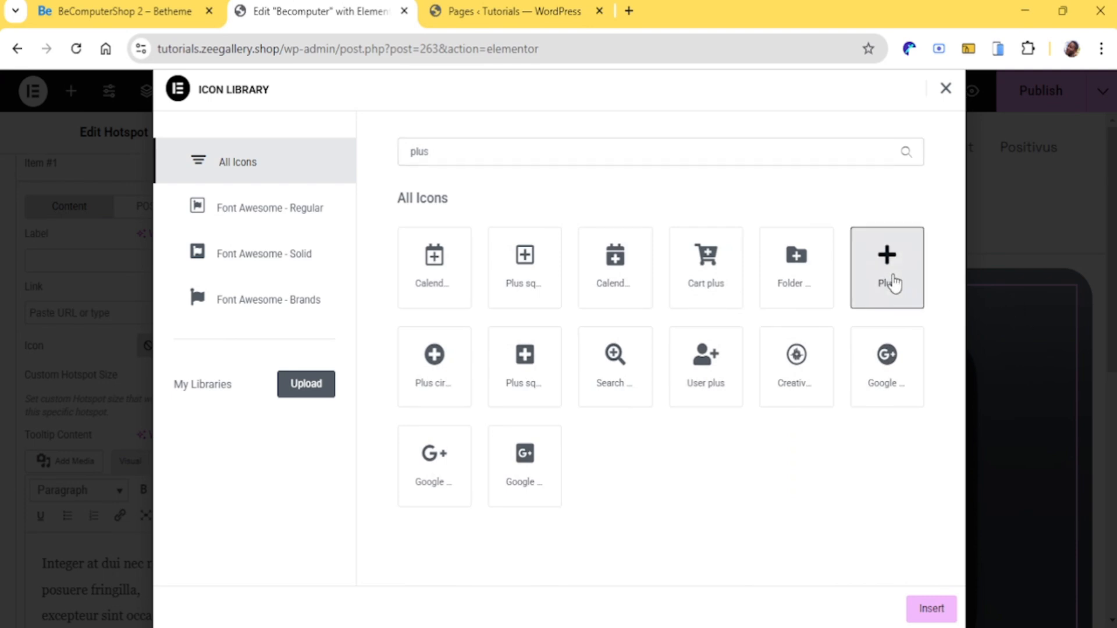
{"action": "left_click", "coordinate": [931, 608]}
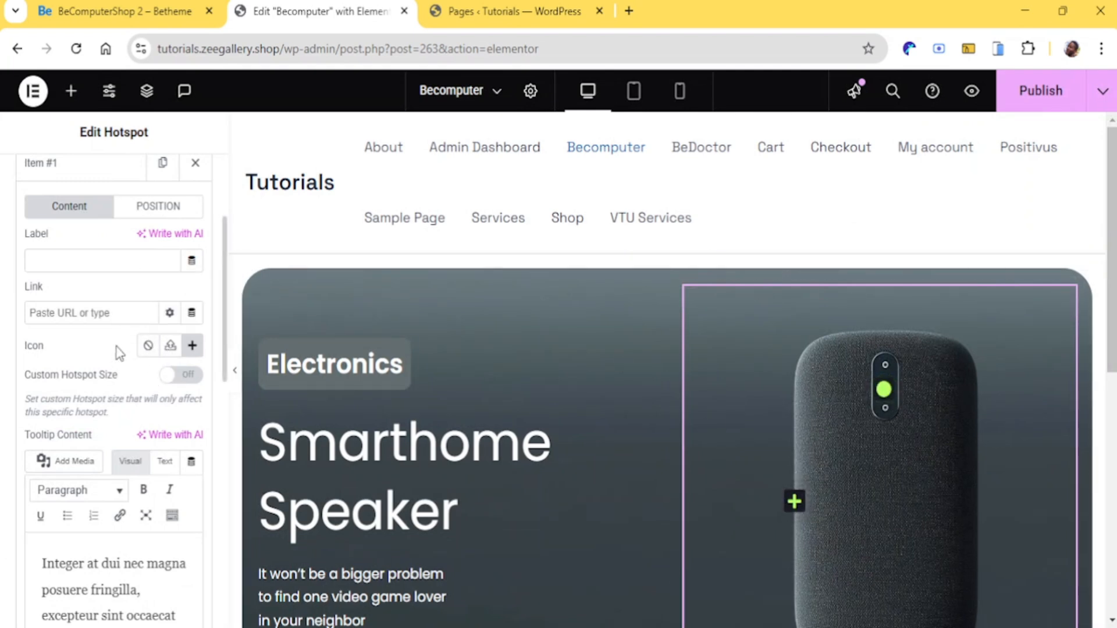
{"action": "scroll", "coordinate": [139, 381], "scroll_direction": "down", "scroll_amount": 3}
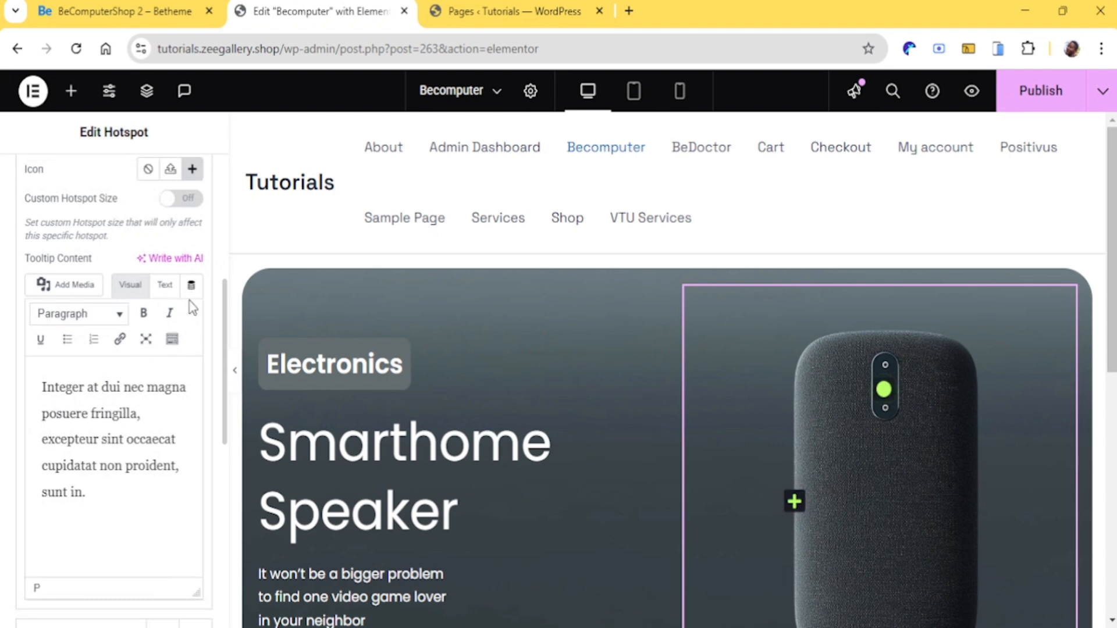
{"action": "scroll", "coordinate": [192, 308], "scroll_direction": "up", "scroll_amount": 5}
{"action": "left_click", "coordinate": [158, 382]}
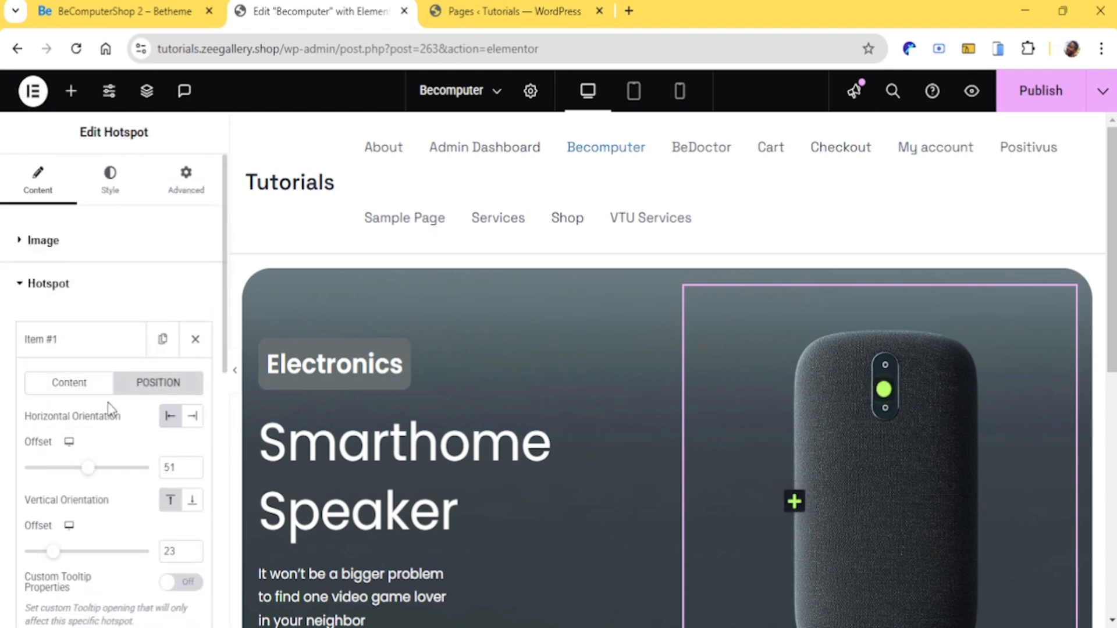
{"action": "scroll", "coordinate": [107, 407], "scroll_direction": "down", "scroll_amount": 6}
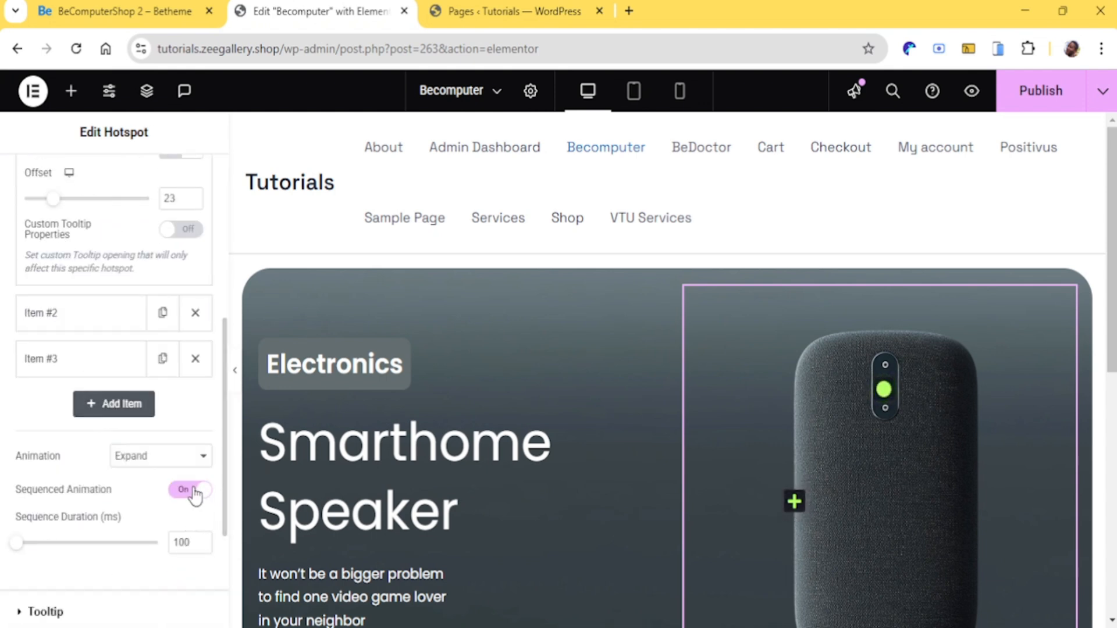
{"action": "scroll", "coordinate": [145, 429], "scroll_direction": "up", "scroll_amount": 6}
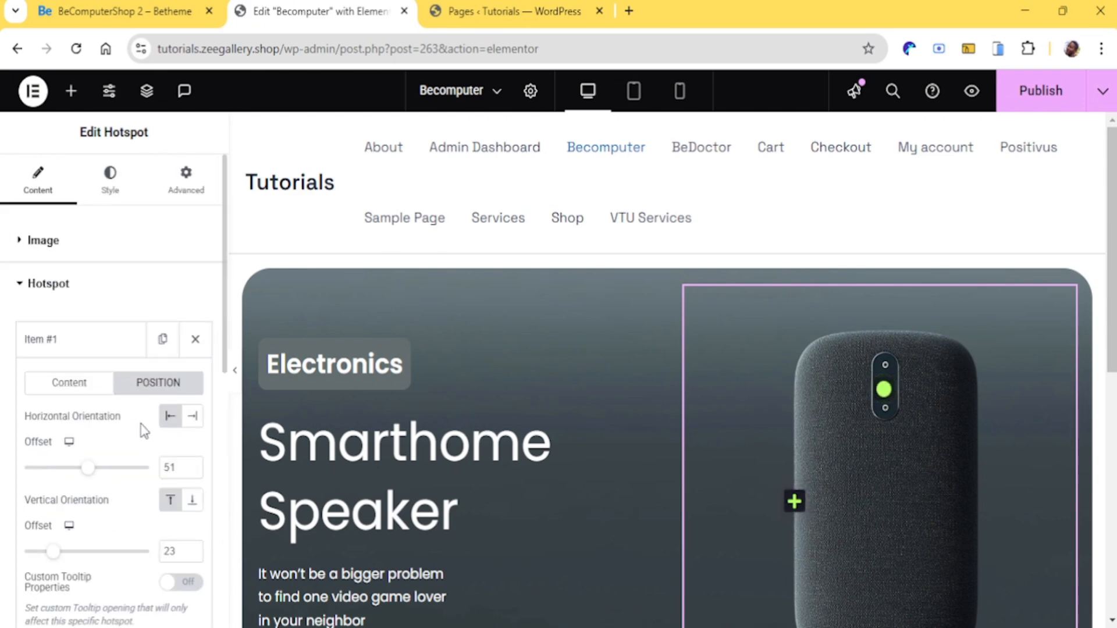
{"action": "scroll", "coordinate": [704, 412], "scroll_direction": "down", "scroll_amount": 3}
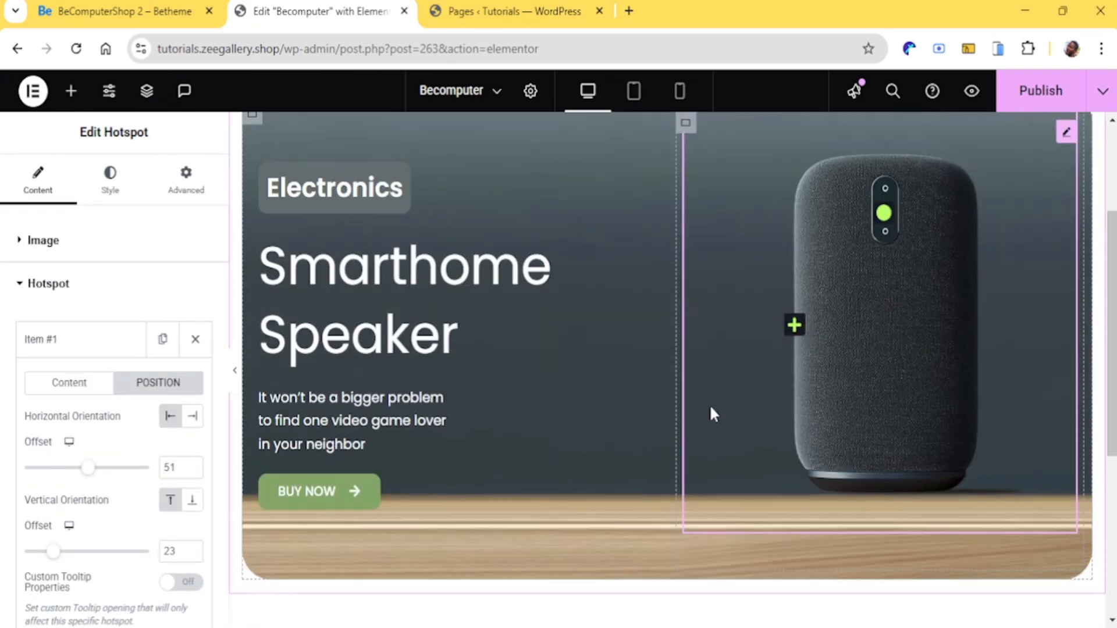
Position the third hotspot on the lower speaker body as on the reference page, with a horizontal offset of 48 and a vertical offset of 71
{"action": "left_click", "coordinate": [117, 327]}
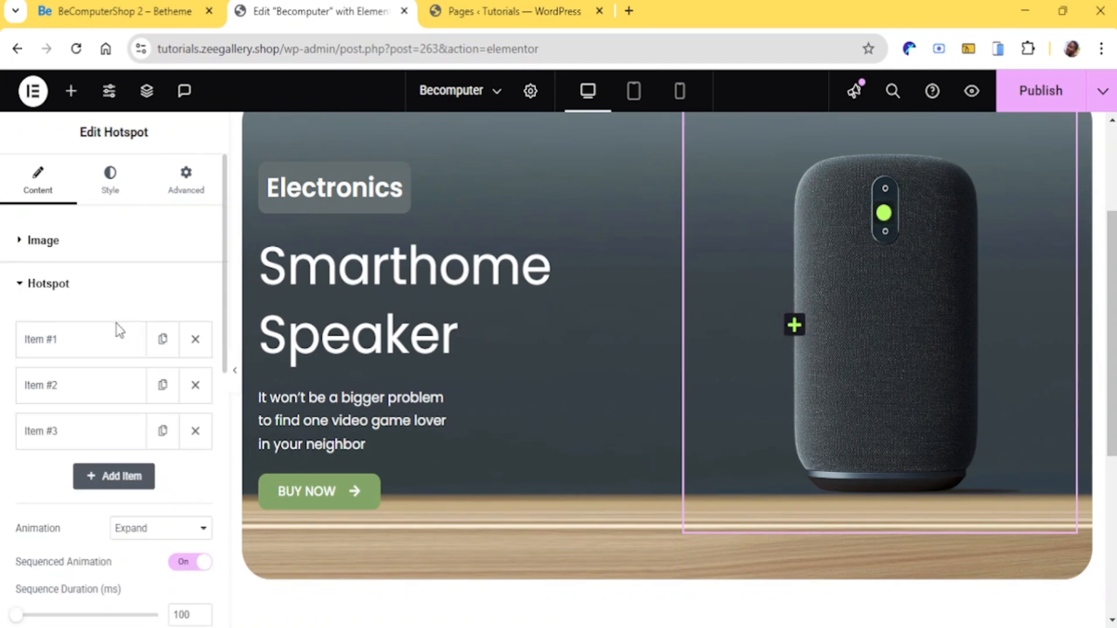
{"action": "left_click", "coordinate": [77, 427]}
{"action": "scroll", "coordinate": [79, 449], "scroll_direction": "down", "scroll_amount": 3}
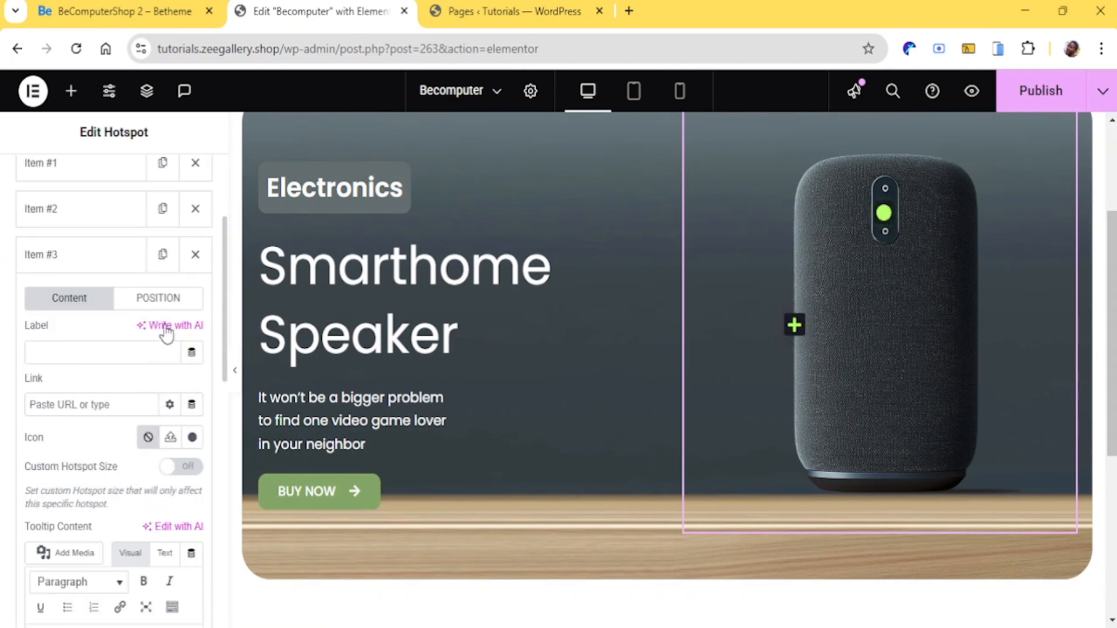
{"action": "left_click", "coordinate": [161, 297]}
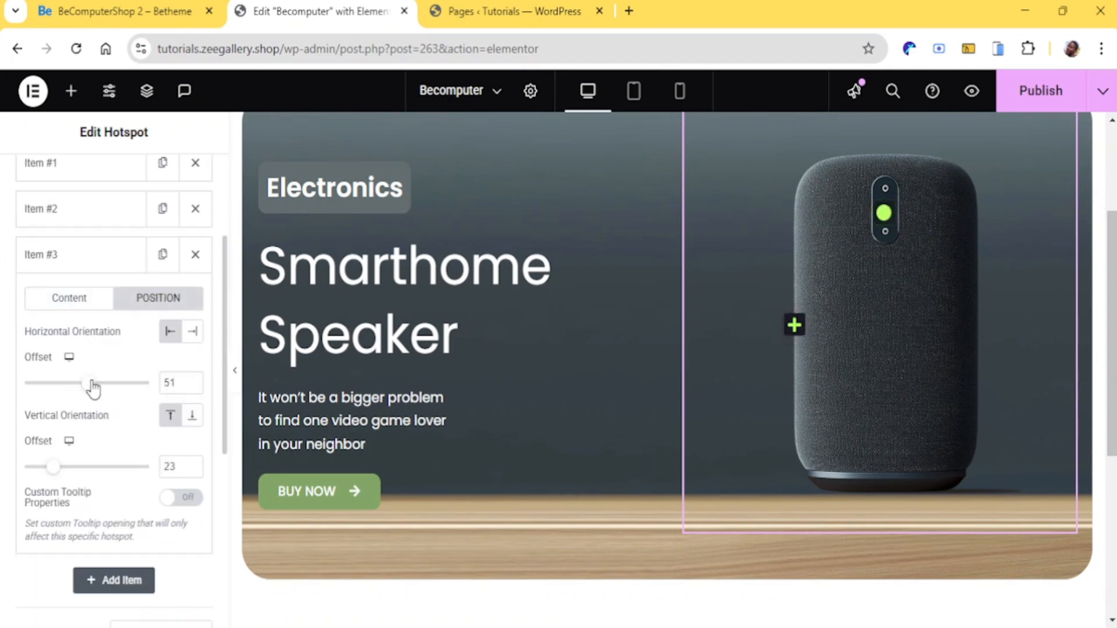
{"action": "left_click_drag", "start_coordinate": [53, 467], "coordinate": [105, 467]}
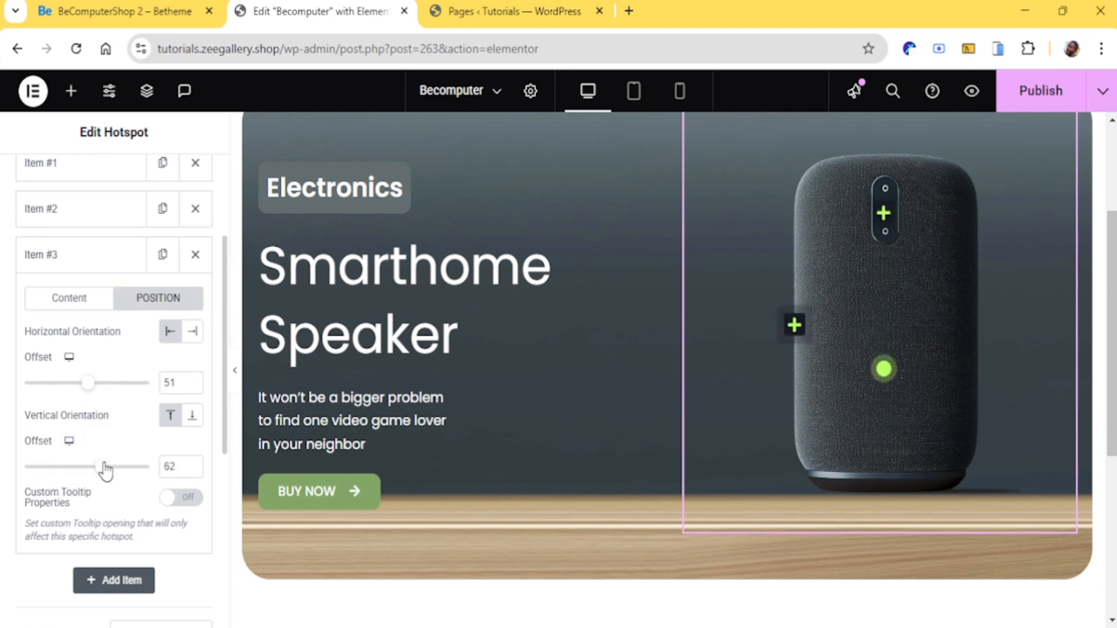
{"action": "left_click", "coordinate": [179, 9]}
{"action": "scroll", "coordinate": [783, 529], "scroll_direction": "down", "scroll_amount": 3}
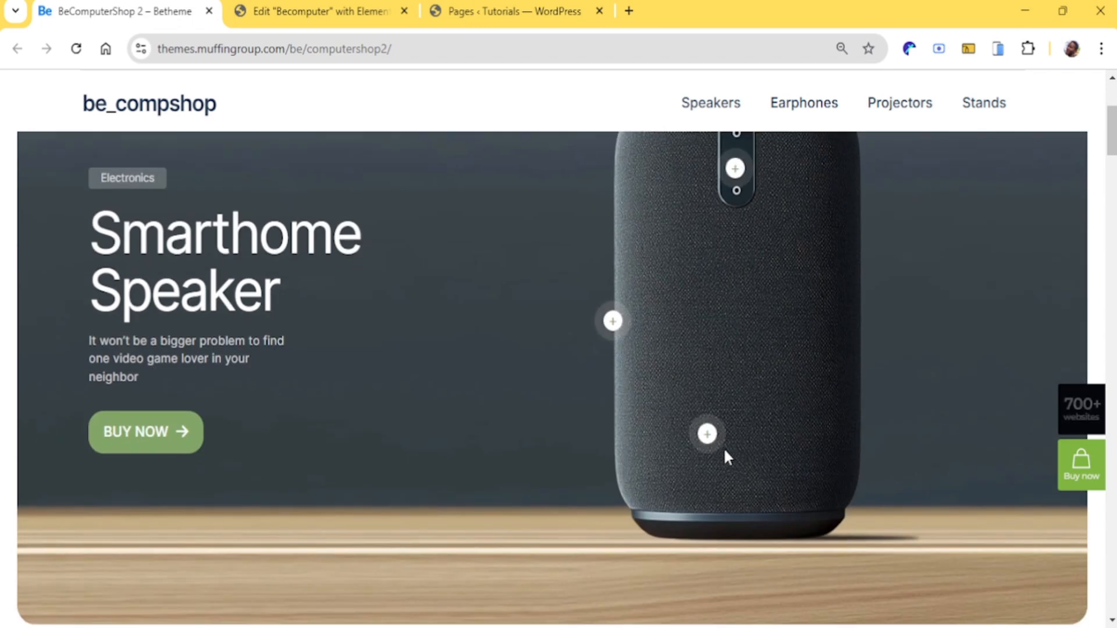
{"action": "left_click", "coordinate": [349, 14]}
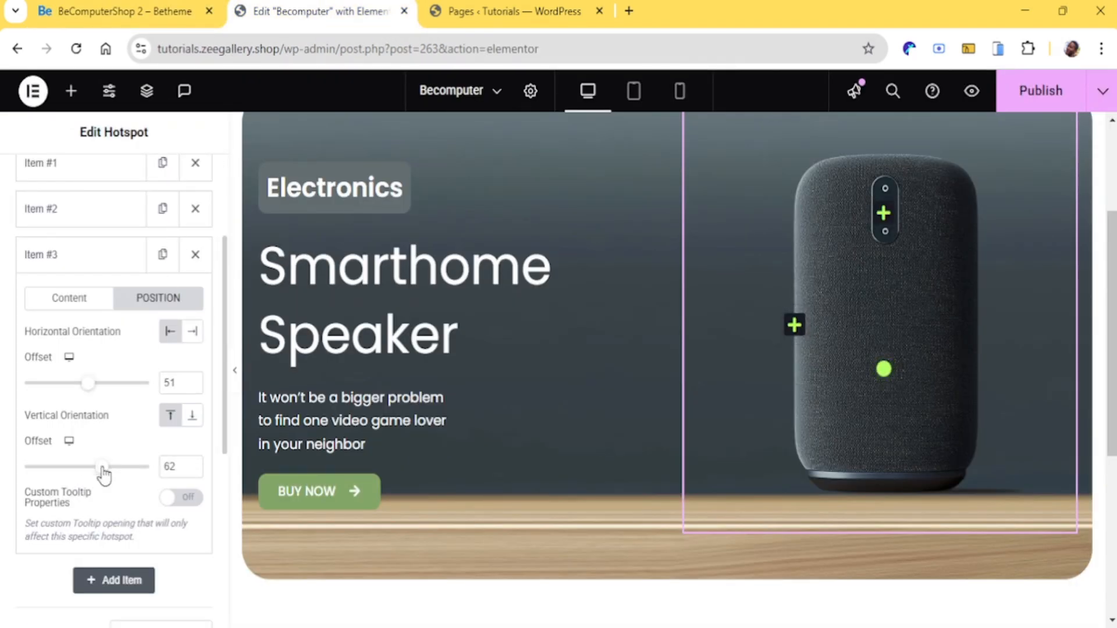
{"action": "left_click_drag", "start_coordinate": [103, 475], "coordinate": [114, 476]}
{"action": "left_click_drag", "start_coordinate": [89, 389], "coordinate": [85, 388]}
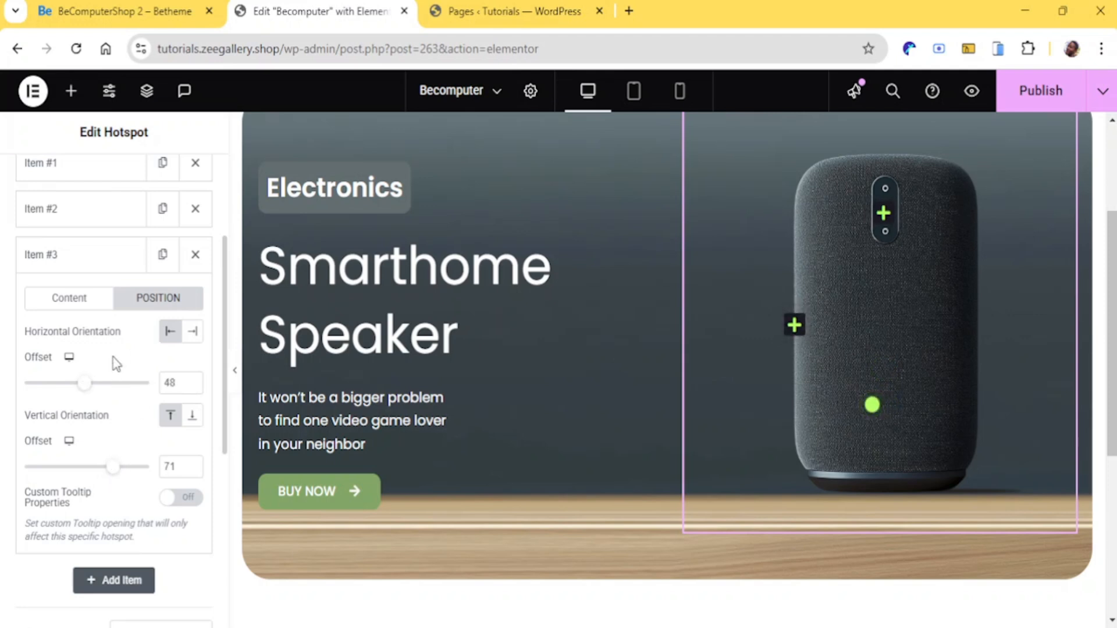
Find the Plus icon in the icon library by searching for "plus" and assign it to the third hotspot
{"action": "left_click", "coordinate": [105, 298]}
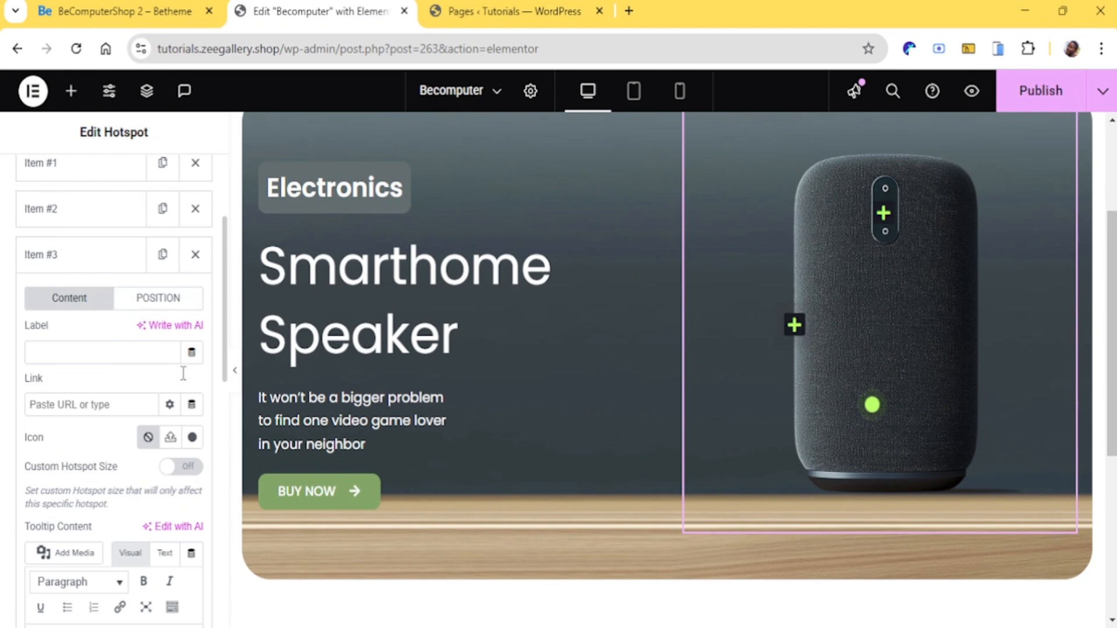
{"action": "left_click", "coordinate": [192, 437]}
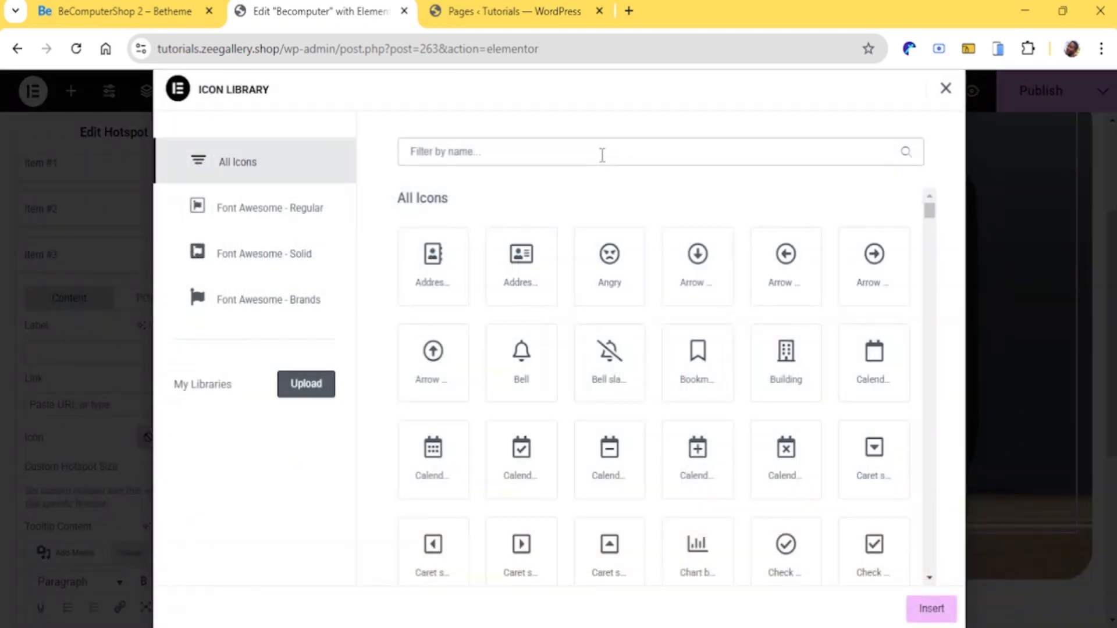
{"action": "left_click", "coordinate": [602, 155]}
{"action": "type", "text": "plus"}
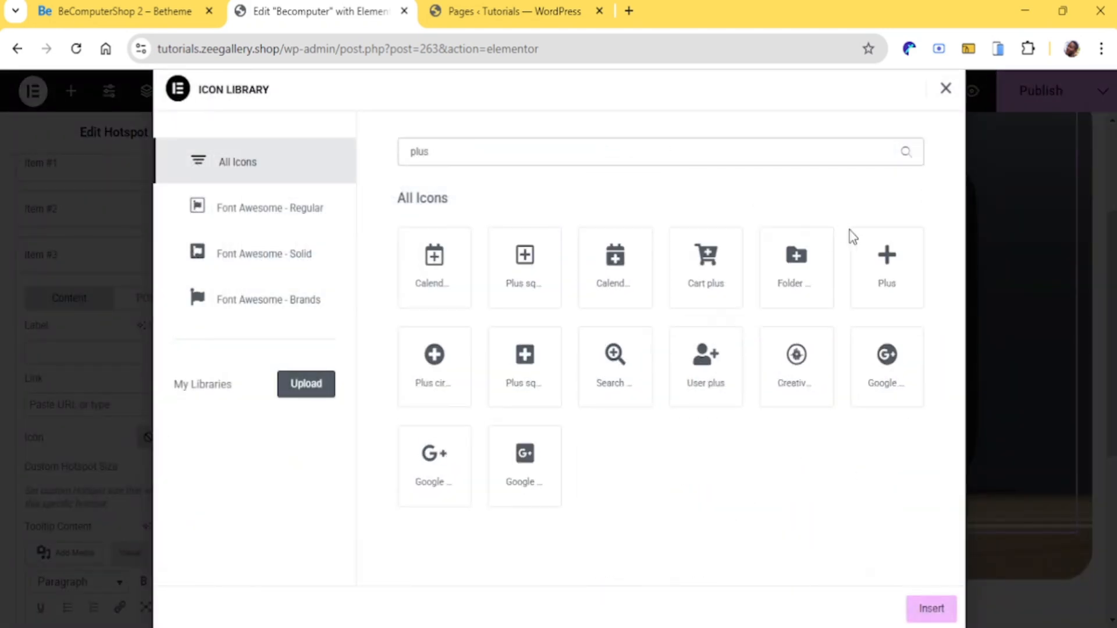
{"action": "left_click", "coordinate": [889, 263]}
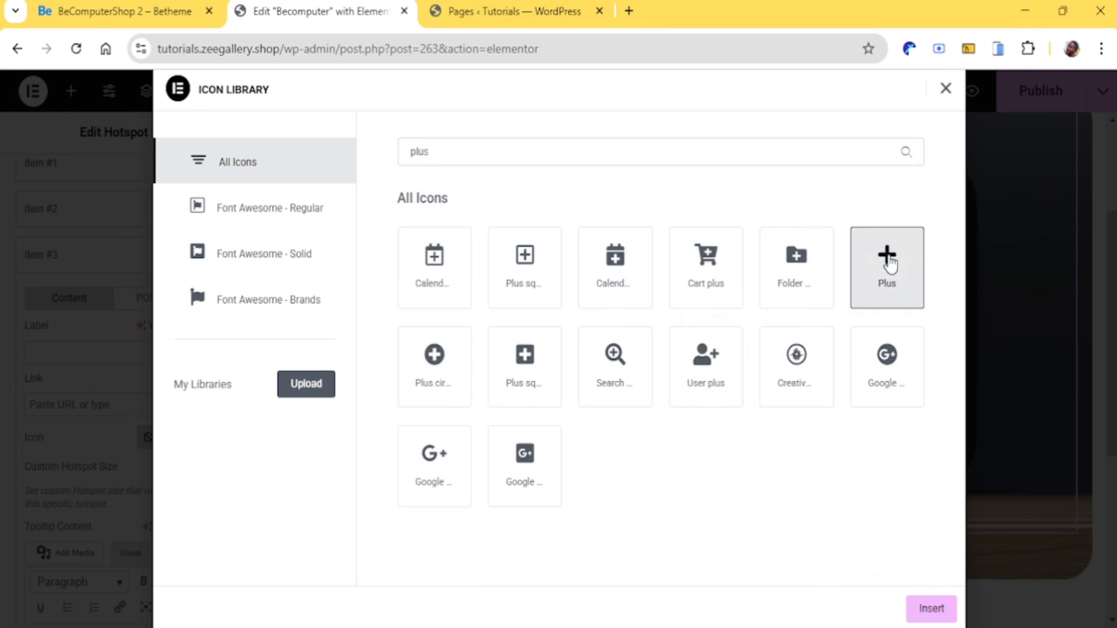
{"action": "left_click", "coordinate": [939, 611]}
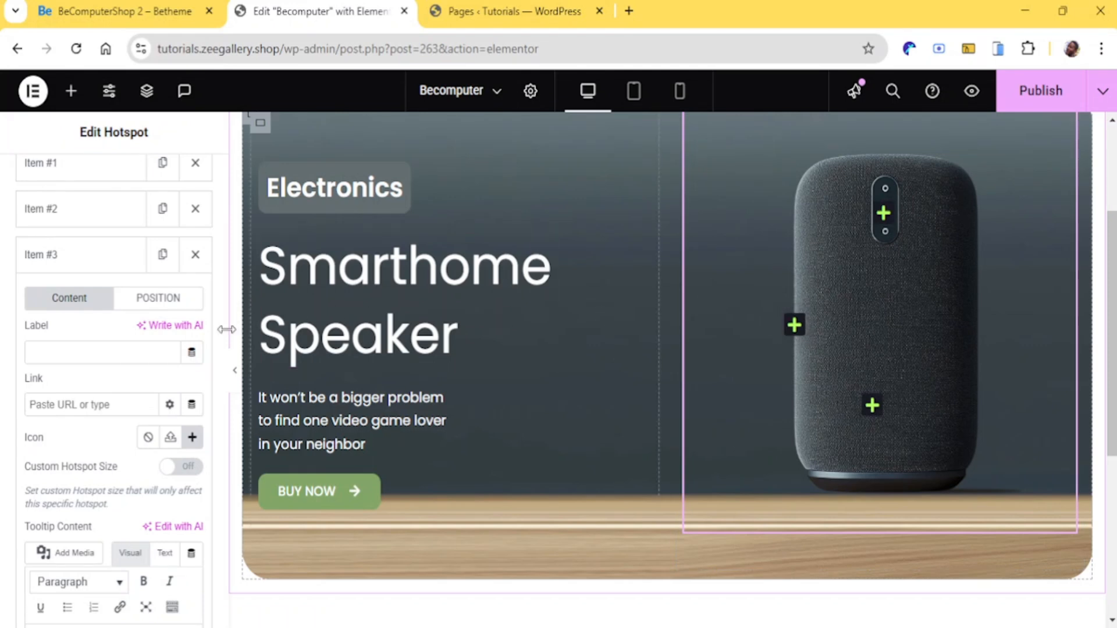
Set the hotspots' icon color to #83a667, the green of the Buy Now button on the BeComputerShop 2 reference page
{"action": "scroll", "coordinate": [116, 463], "scroll_direction": "down", "scroll_amount": 2}
{"action": "scroll", "coordinate": [139, 462], "scroll_direction": "down", "scroll_amount": 2}
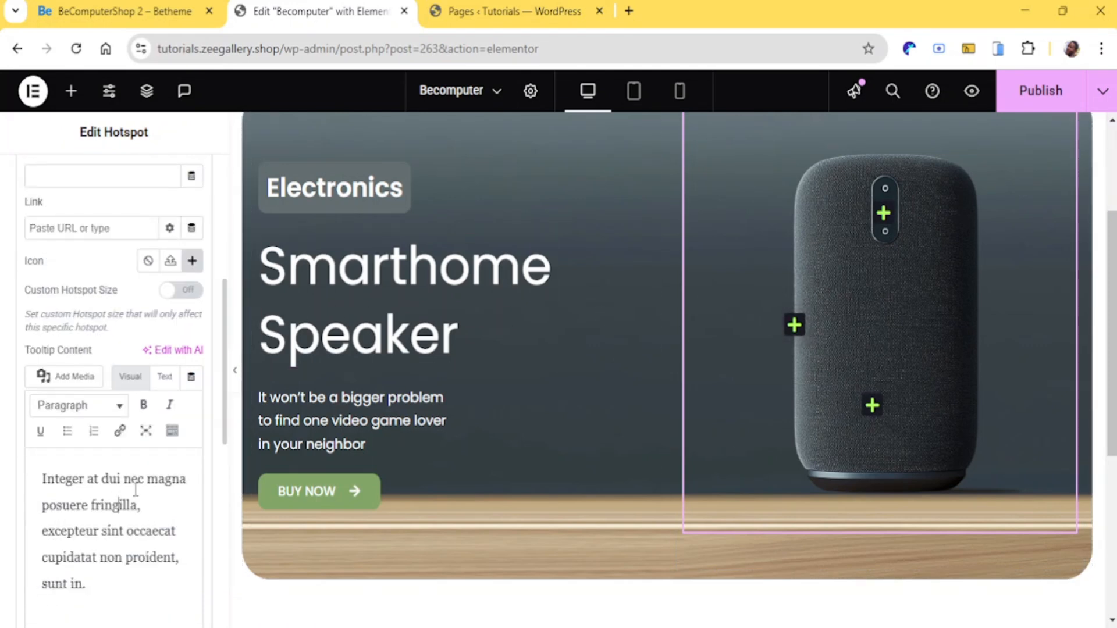
{"action": "scroll", "coordinate": [133, 465], "scroll_direction": "up", "scroll_amount": 8}
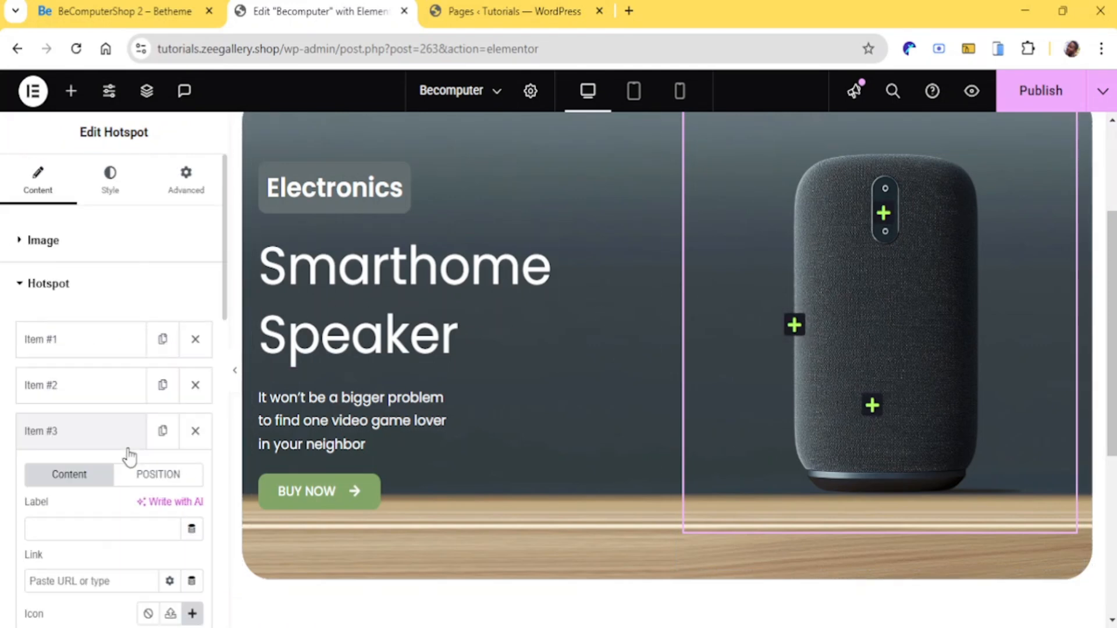
{"action": "left_click", "coordinate": [150, 239]}
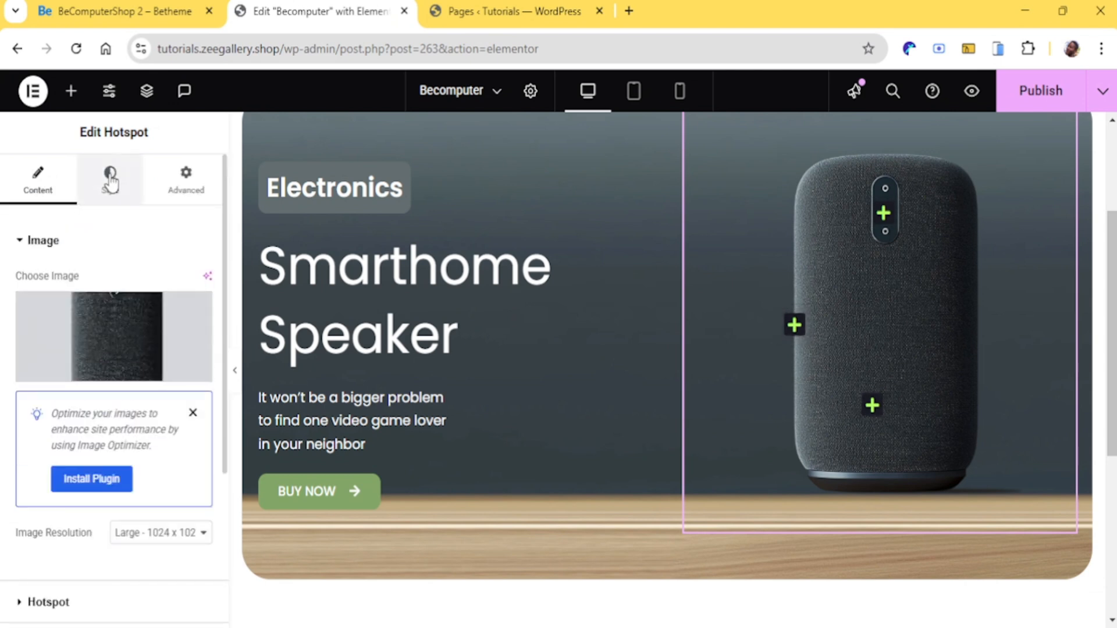
{"action": "left_click", "coordinate": [111, 183]}
{"action": "scroll", "coordinate": [126, 425], "scroll_direction": "down", "scroll_amount": 5}
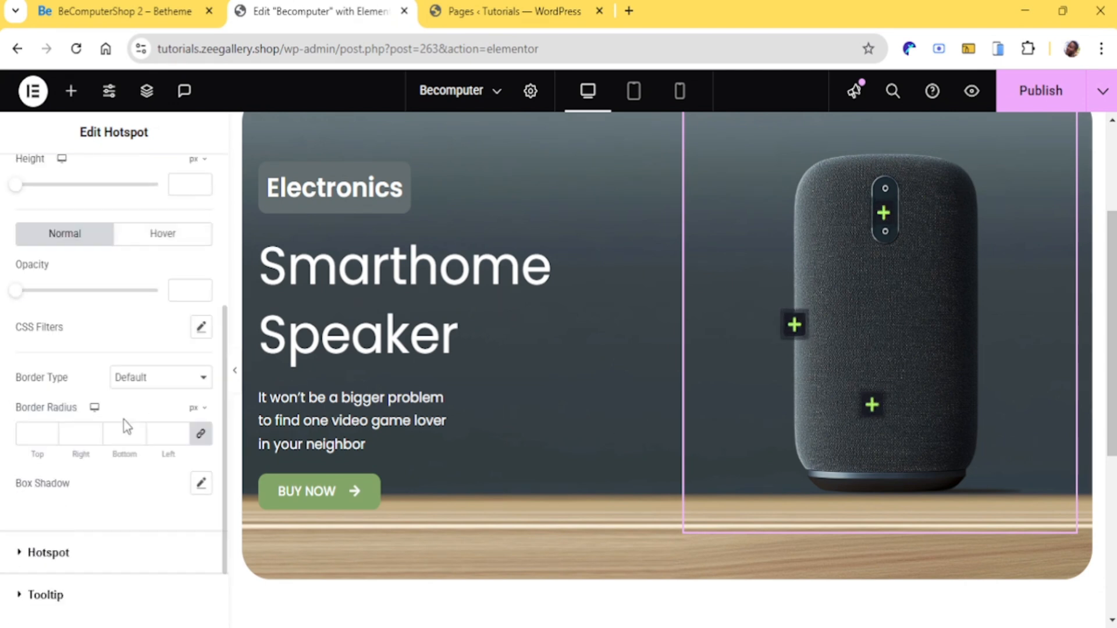
{"action": "scroll", "coordinate": [127, 427], "scroll_direction": "down", "scroll_amount": 2}
{"action": "left_click", "coordinate": [51, 462]}
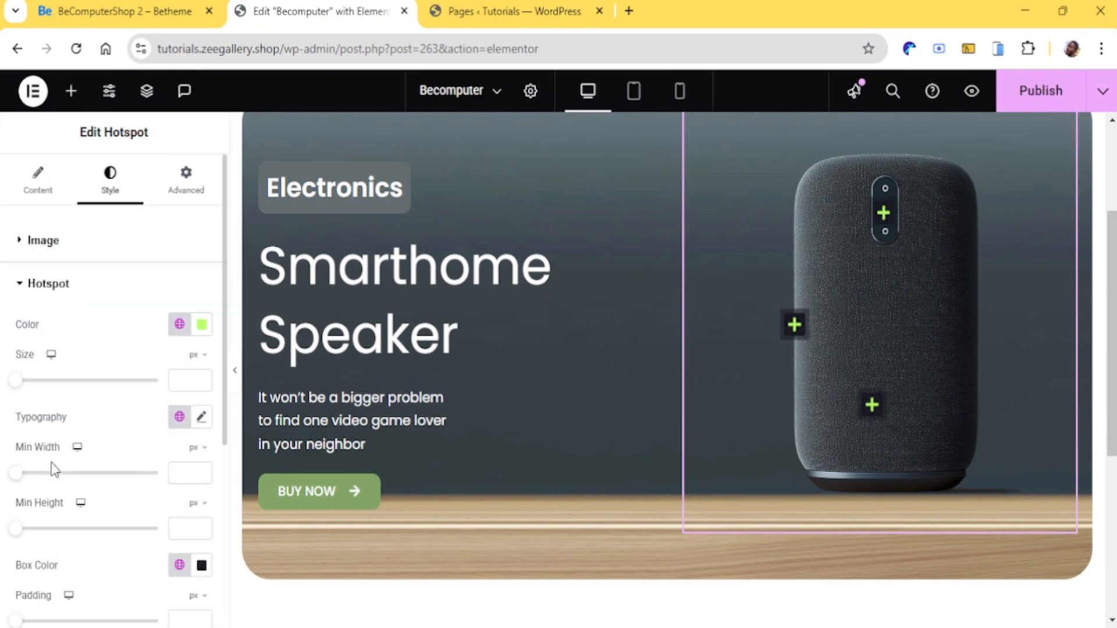
{"action": "left_click", "coordinate": [201, 324]}
{"action": "left_click", "coordinate": [174, 11]}
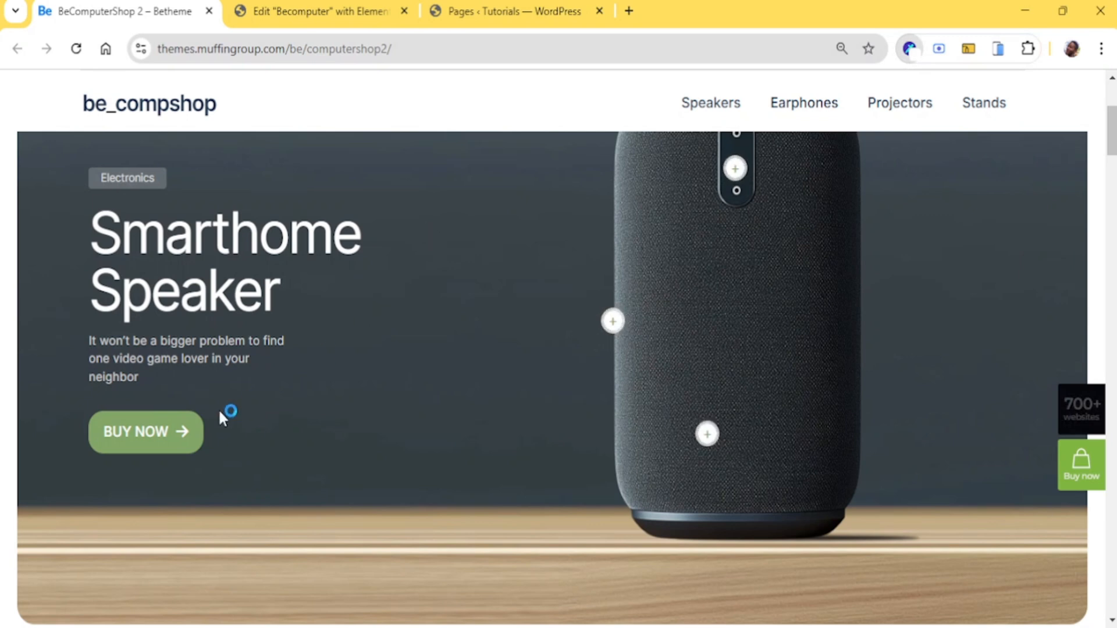
{"action": "left_click", "coordinate": [312, 10]}
{"action": "type", "text": "#83a667"}
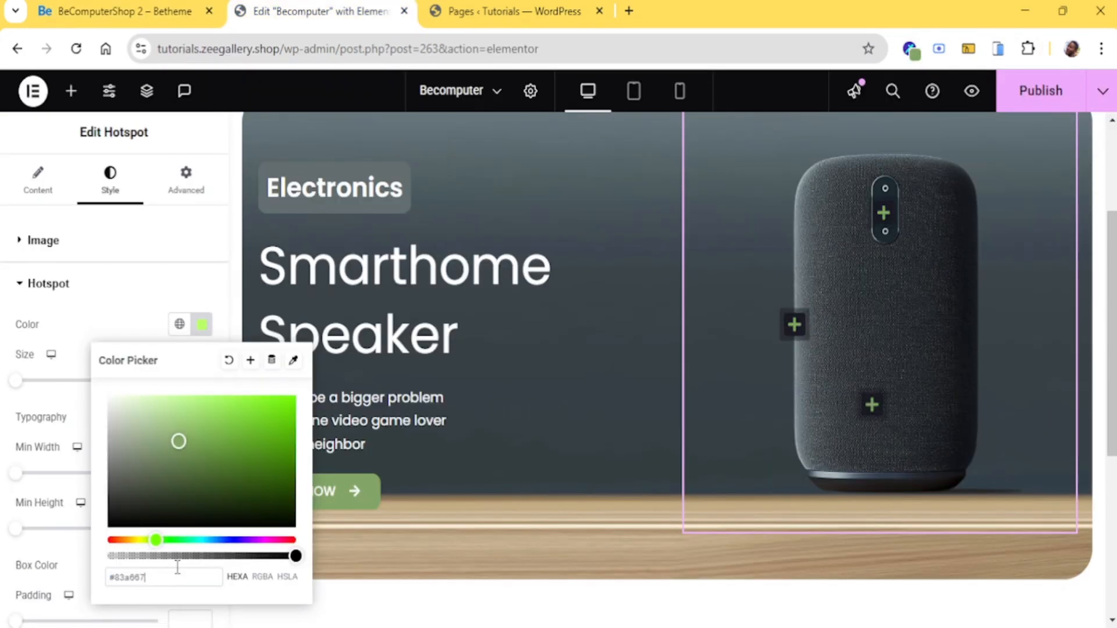
{"action": "left_click", "coordinate": [115, 326]}
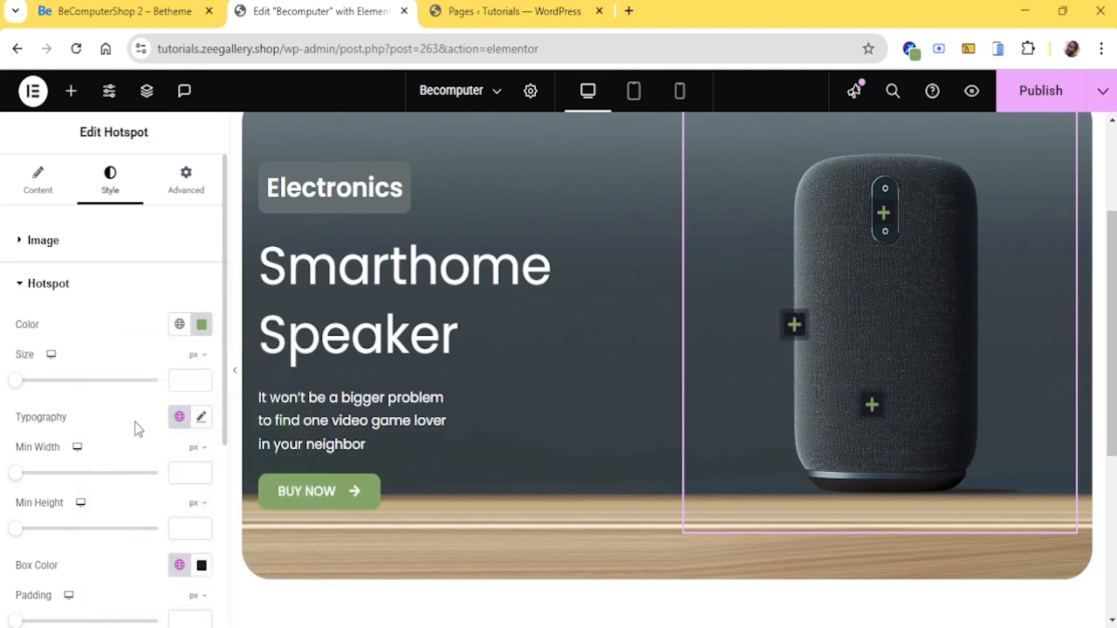
Set the hotspots' box color to the near-white #FCFCFC
{"action": "scroll", "coordinate": [169, 434], "scroll_direction": "down", "scroll_amount": 3}
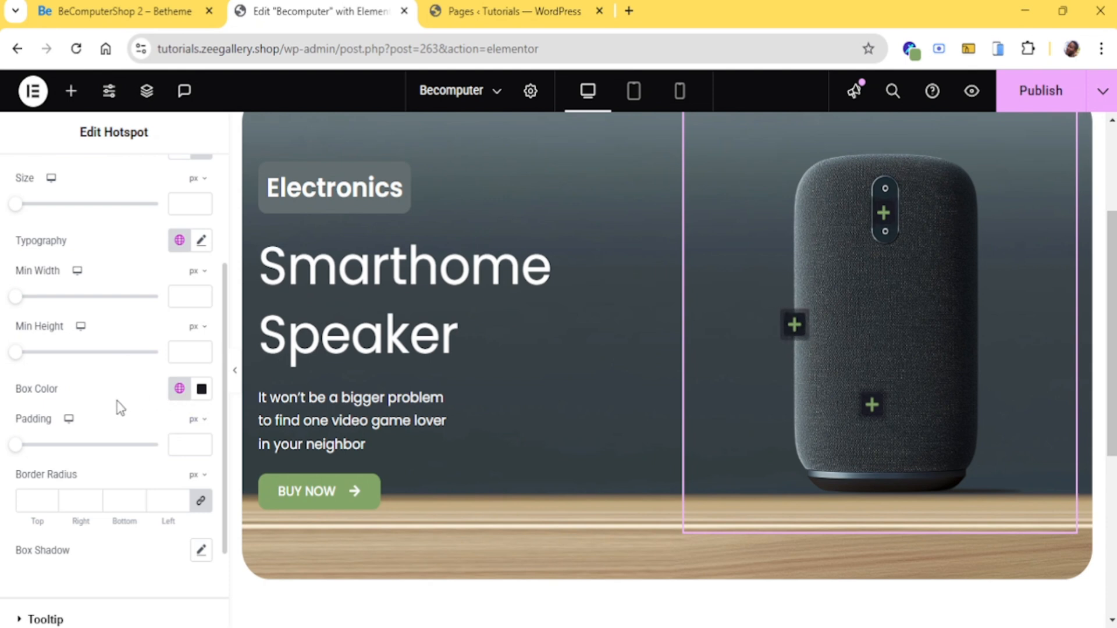
{"action": "left_click", "coordinate": [201, 389]}
{"action": "mouse_move", "coordinate": [137, 214]}
{"action": "left_mouse_down"}
{"action": "mouse_move", "coordinate": [116, 167]}
{"action": "mouse_move", "coordinate": [76, 162]}
{"action": "left_mouse_up"}
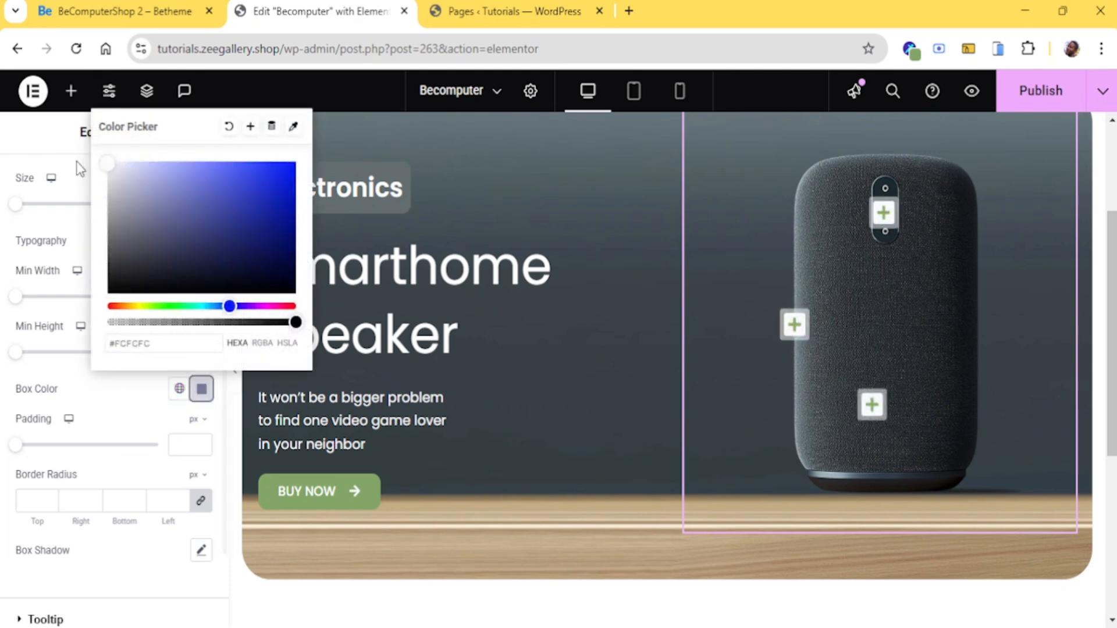
Set the border radius of the hotspots' boxes to 50 px on all corners
{"action": "left_click", "coordinate": [125, 399]}
{"action": "left_click", "coordinate": [36, 500]}
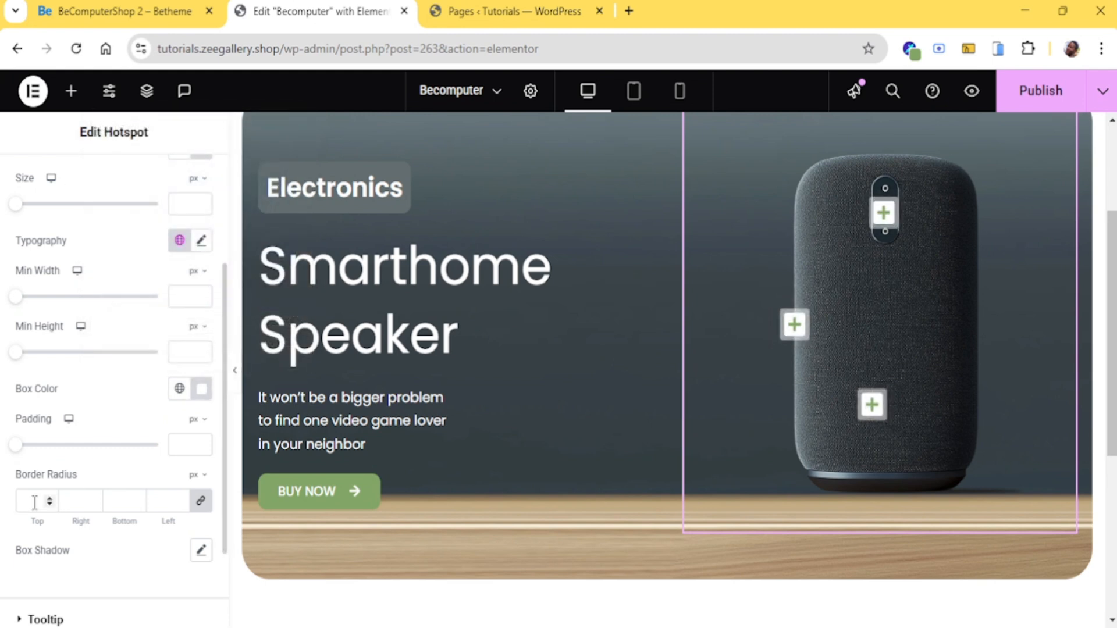
{"action": "type", "text": "50"}
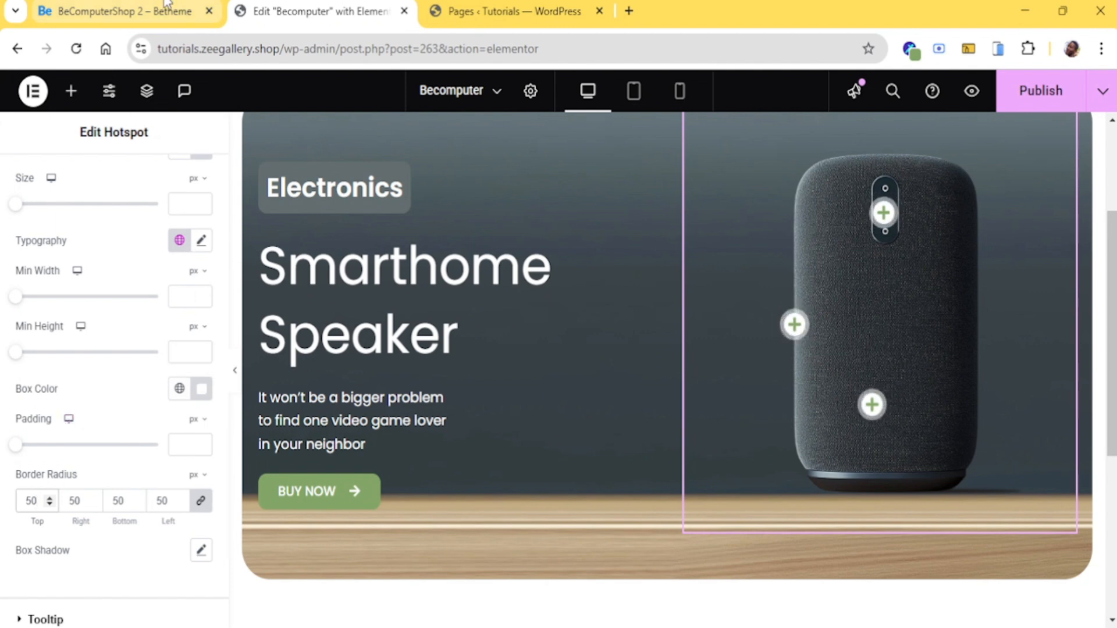
Check the hotspot proportions on the BeComputerShop 2 reference page and set the hotspots' icon size to 13 px
{"action": "left_click", "coordinate": [125, 11]}
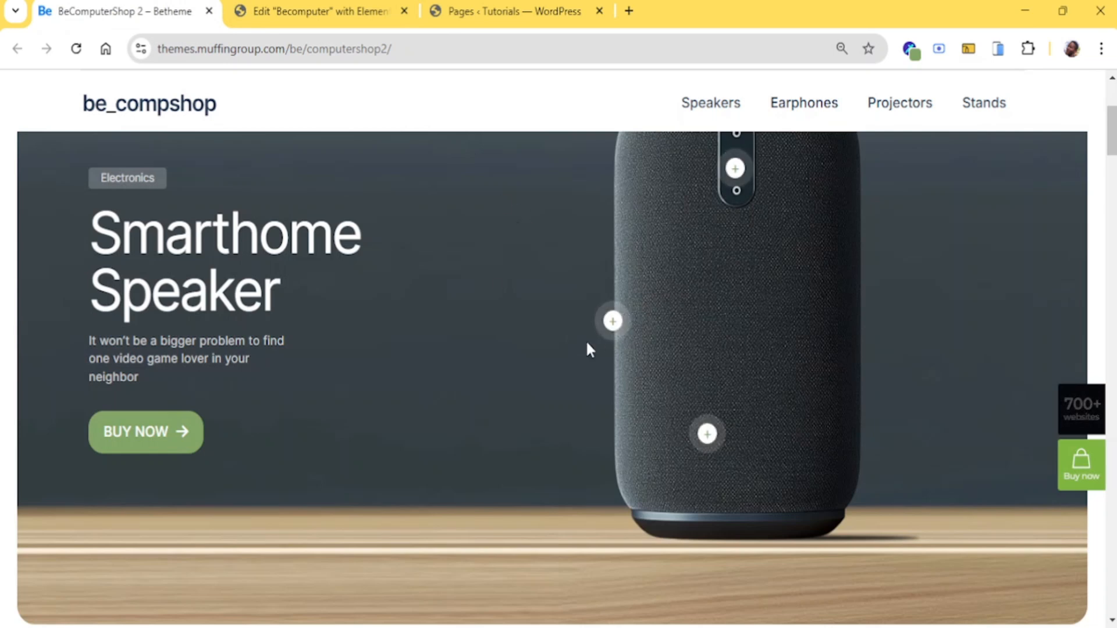
{"action": "left_click", "coordinate": [320, 11]}
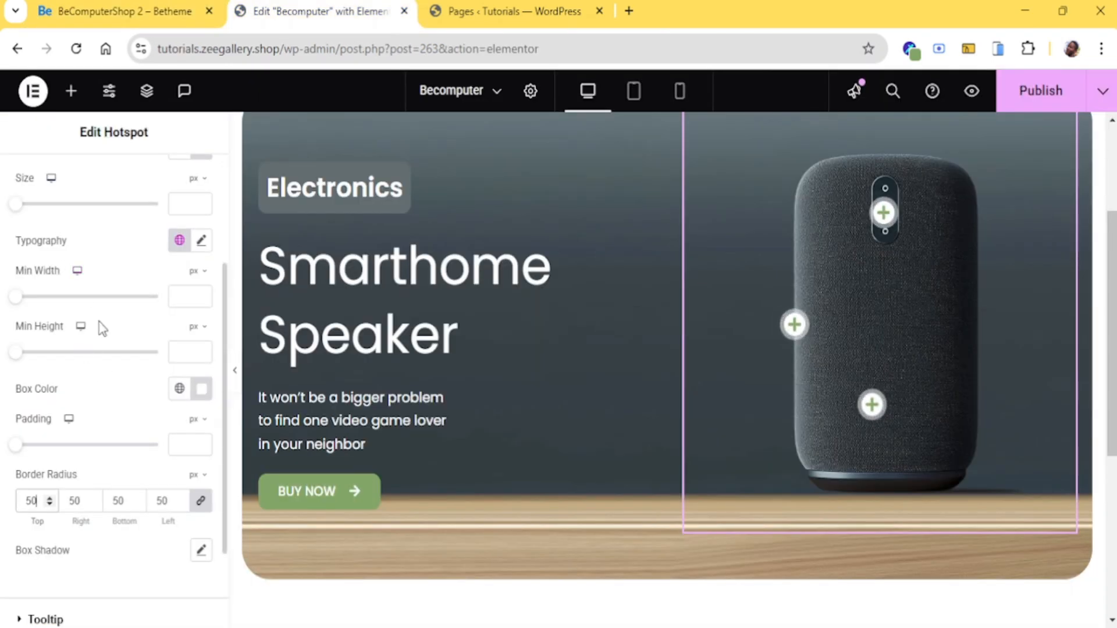
{"action": "scroll", "coordinate": [99, 325], "scroll_direction": "up", "scroll_amount": 3}
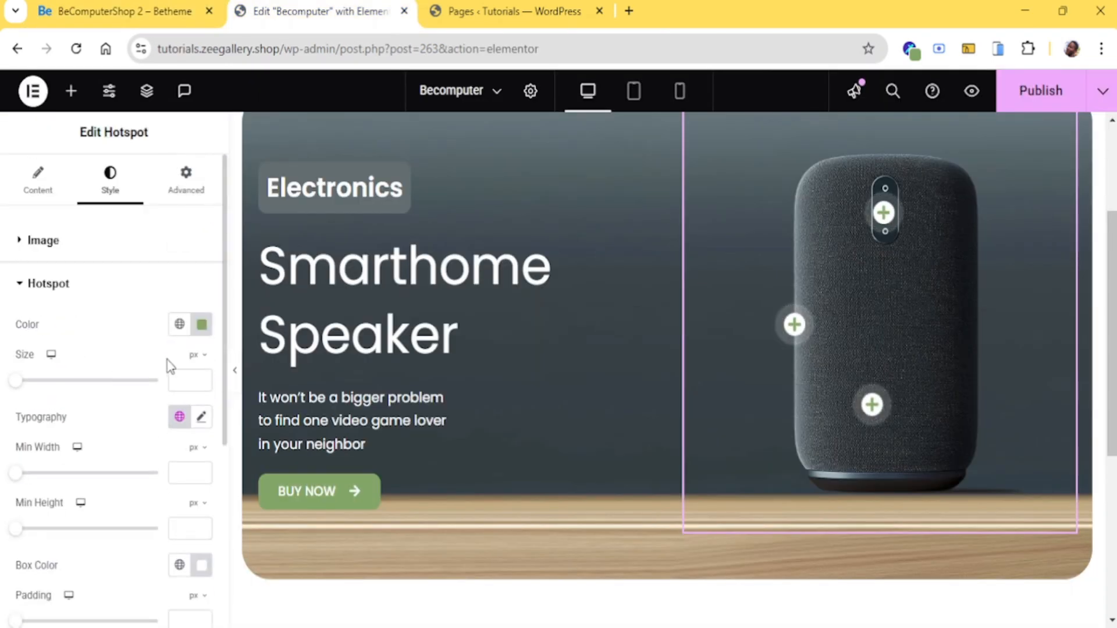
{"action": "left_click", "coordinate": [203, 384]}
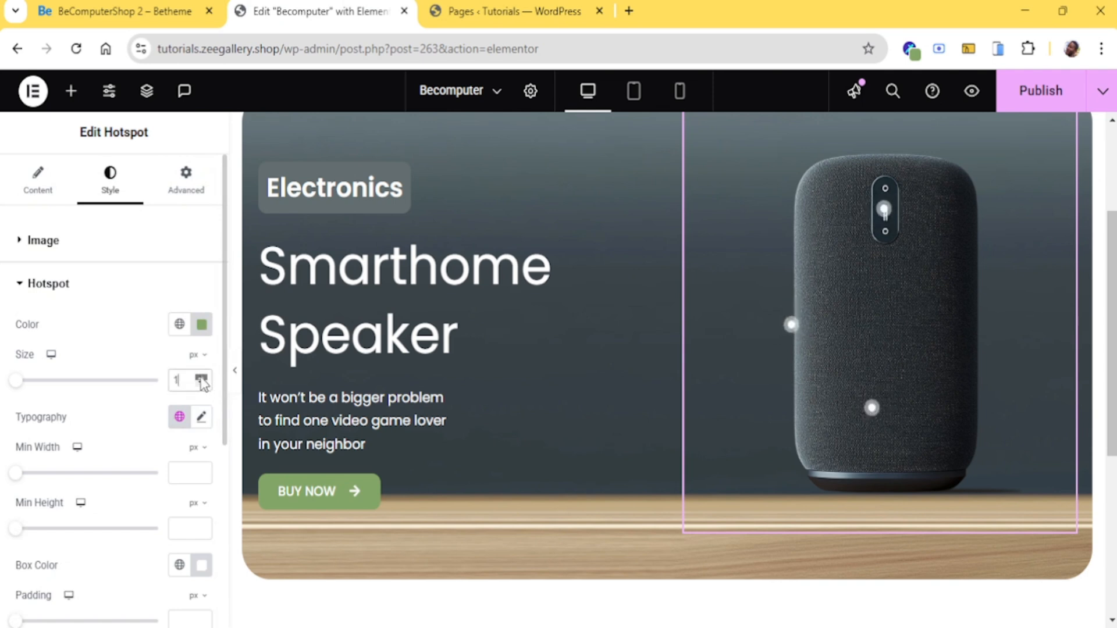
{"action": "left_click", "coordinate": [201, 379]}
{"action": "left_click", "coordinate": [201, 379]}
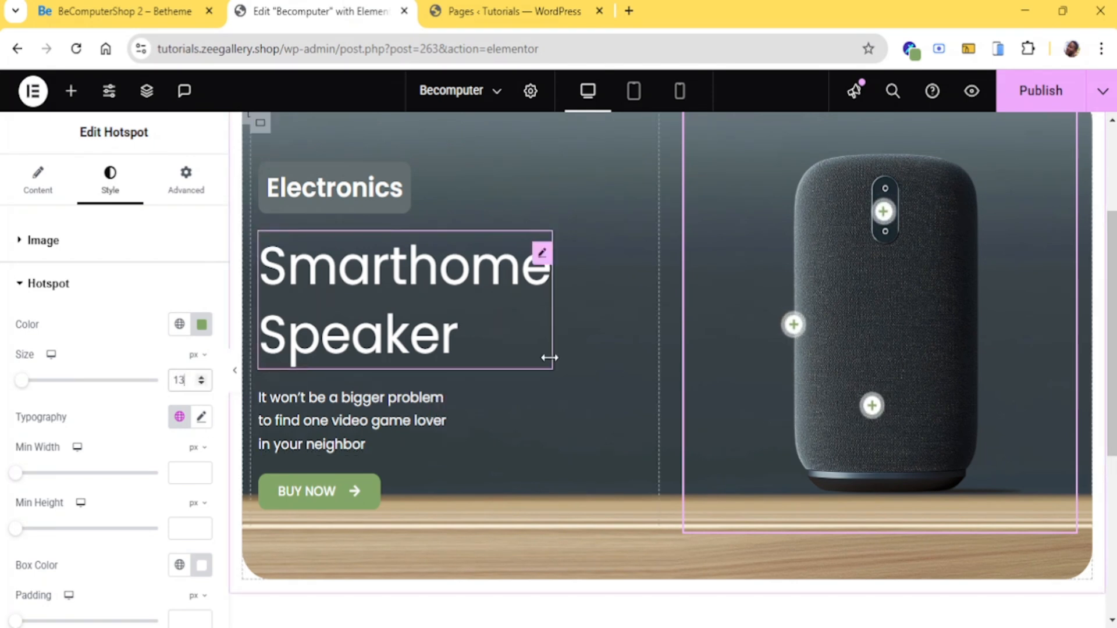
Compare the full-width hero section with the BeComputerShop 2 reference page, checking hotspot size and the placement of the text and speaker
{"action": "left_click", "coordinate": [154, 7]}
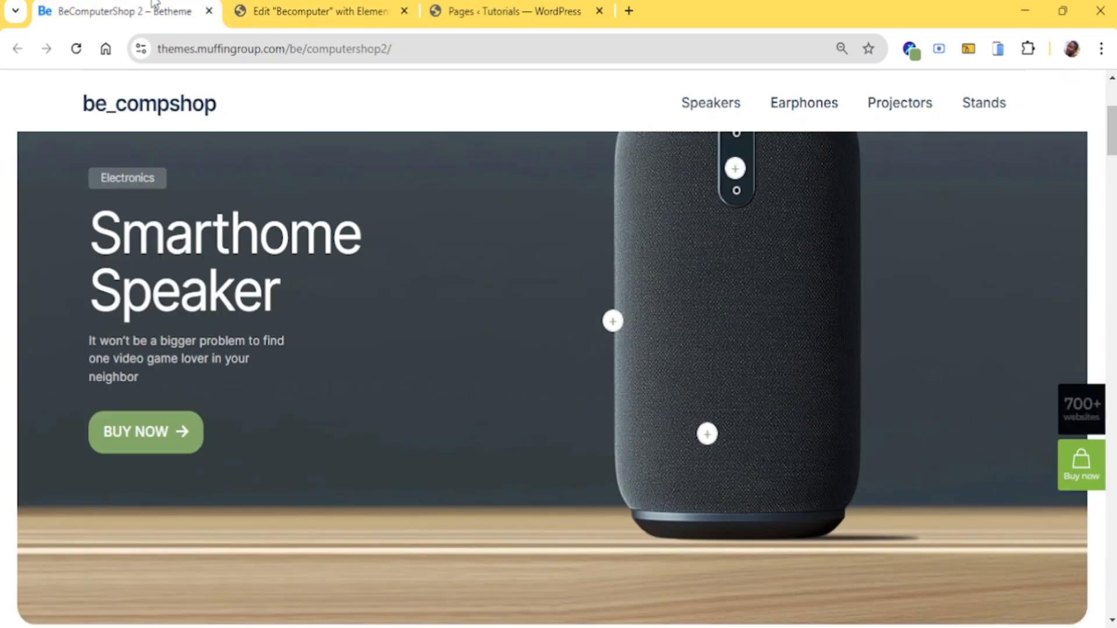
{"action": "left_click", "coordinate": [314, 11]}
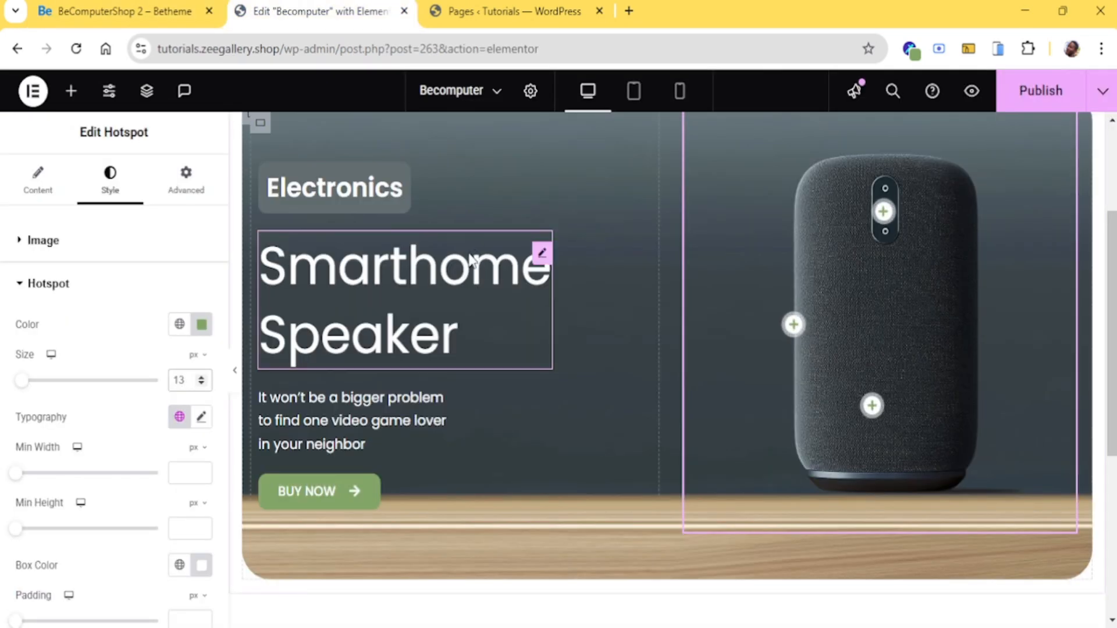
{"action": "scroll", "coordinate": [865, 404], "scroll_direction": "down", "scroll_amount": 3}
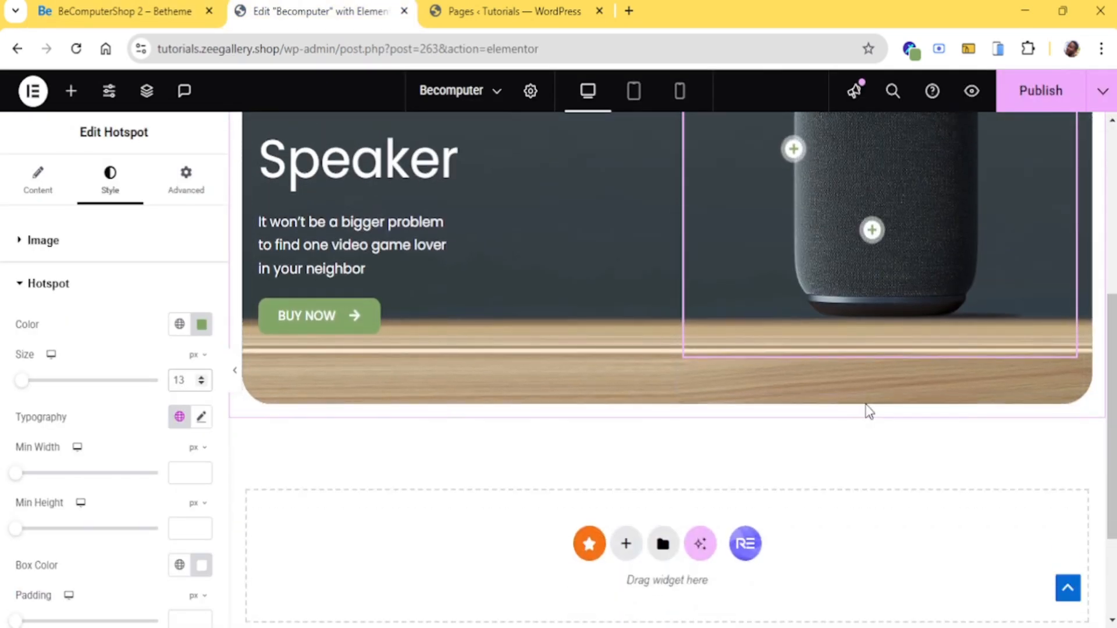
{"action": "scroll", "coordinate": [867, 410], "scroll_direction": "up", "scroll_amount": 3}
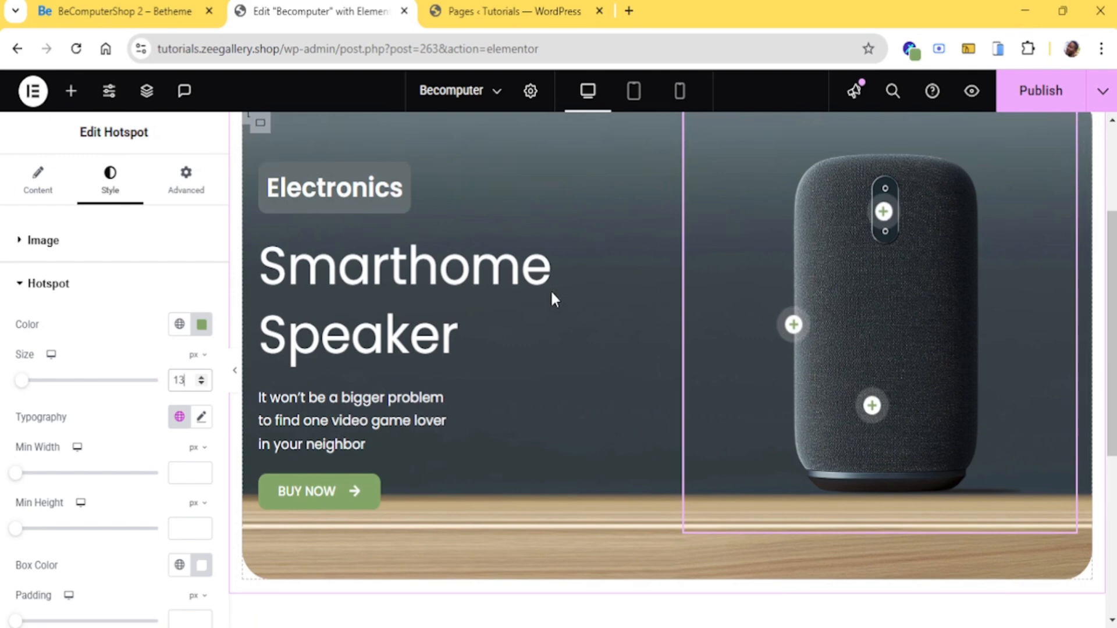
{"action": "left_click", "coordinate": [239, 373]}
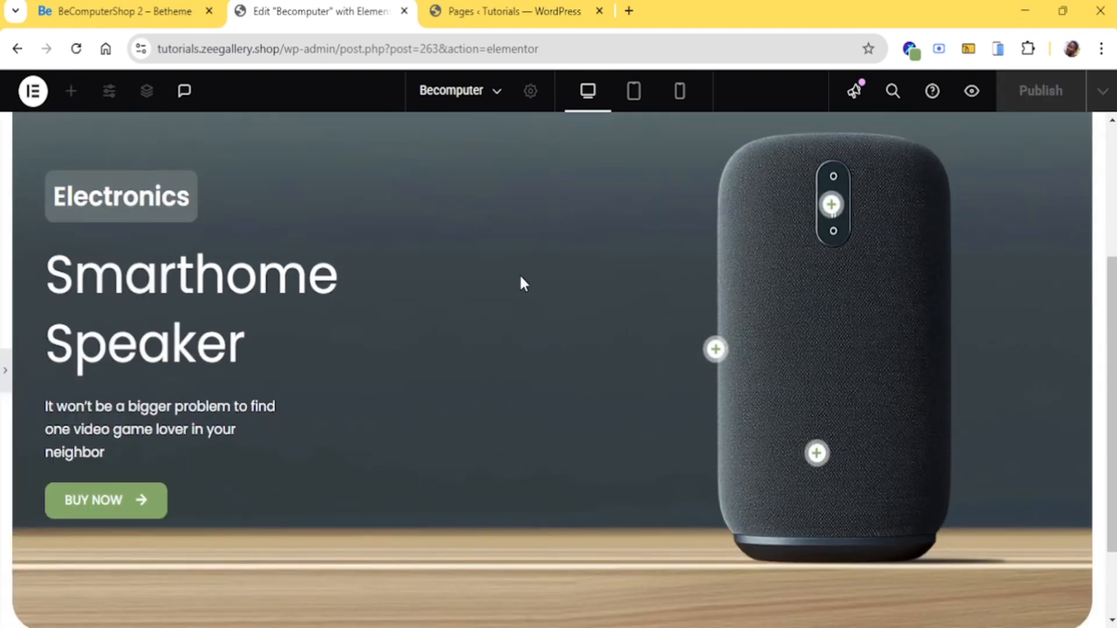
{"action": "scroll", "coordinate": [499, 265], "scroll_direction": "up", "scroll_amount": 4}
{"action": "scroll", "coordinate": [551, 274], "scroll_direction": "down", "scroll_amount": 3}
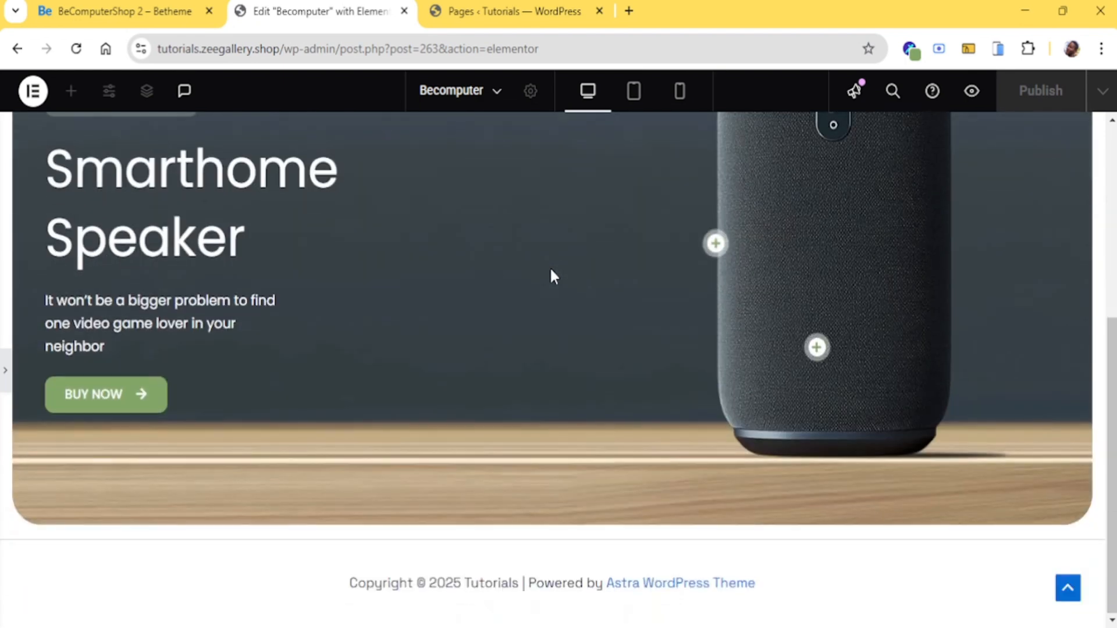
{"action": "scroll", "coordinate": [551, 274], "scroll_direction": "up", "scroll_amount": 6}
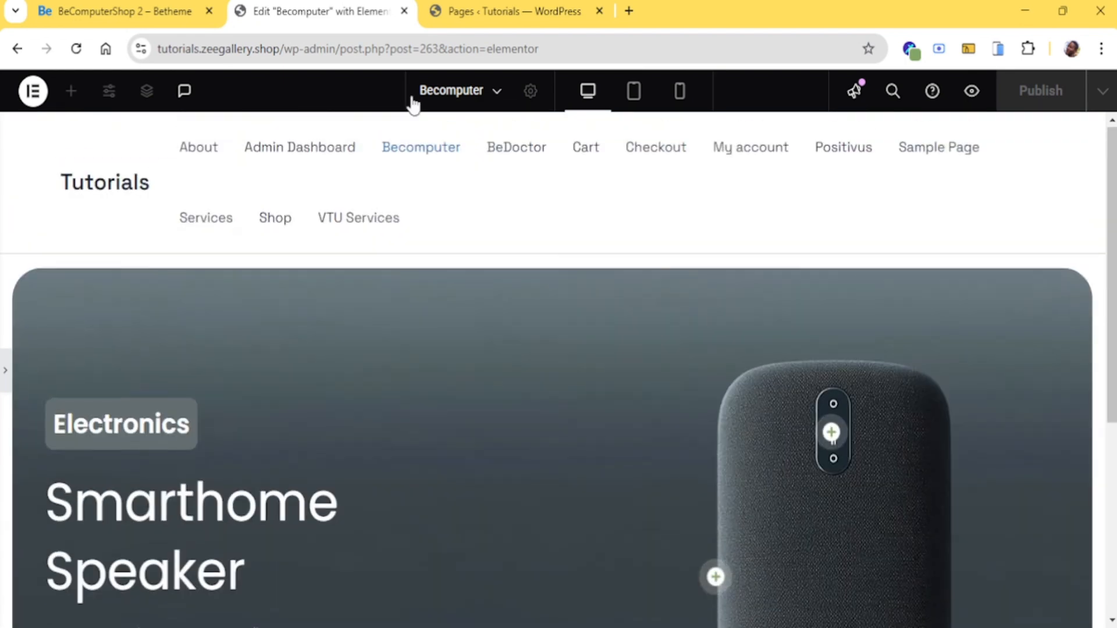
{"action": "left_click", "coordinate": [162, 7]}
{"action": "left_click", "coordinate": [375, 6]}
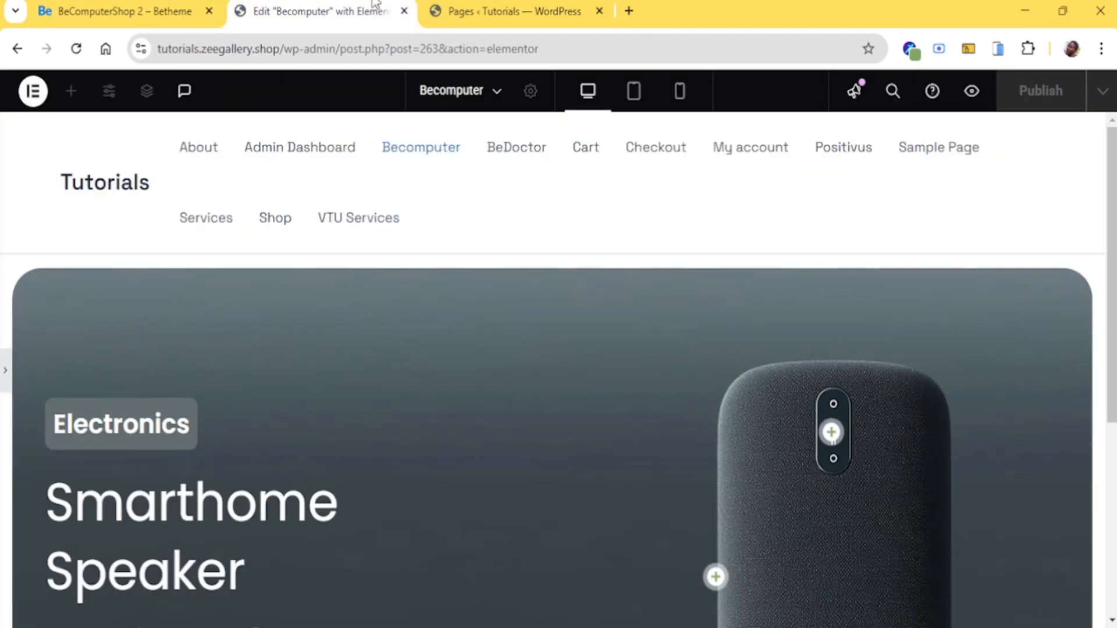
{"action": "scroll", "coordinate": [523, 288], "scroll_direction": "down", "scroll_amount": 5}
{"action": "scroll", "coordinate": [526, 295], "scroll_direction": "up", "scroll_amount": 6}
{"action": "left_click", "coordinate": [174, 8]}
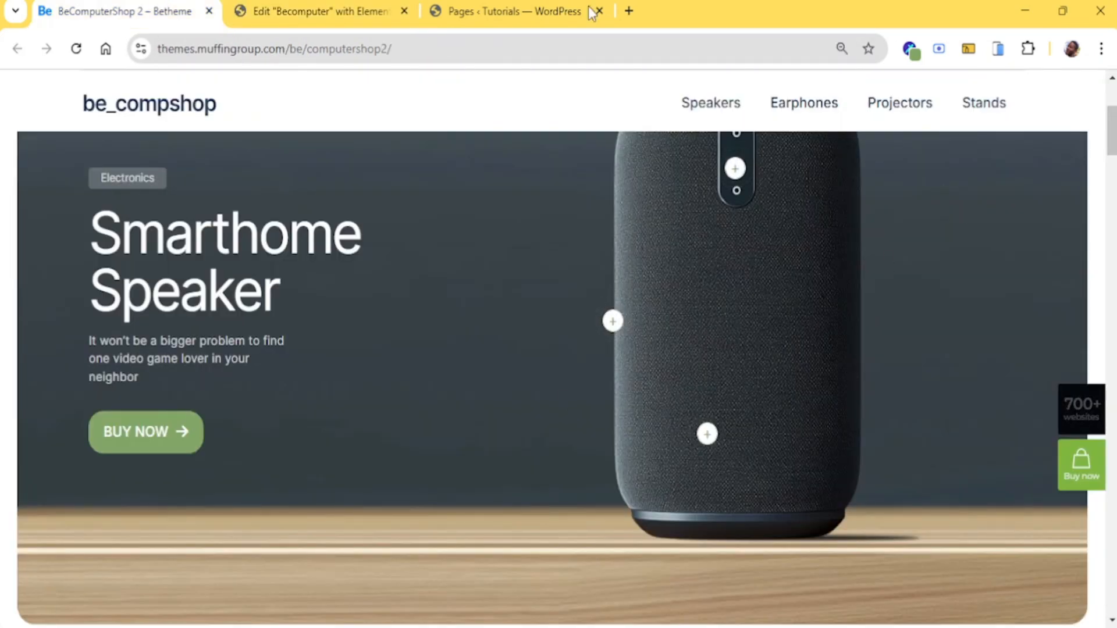
{"action": "left_click", "coordinate": [262, 9]}
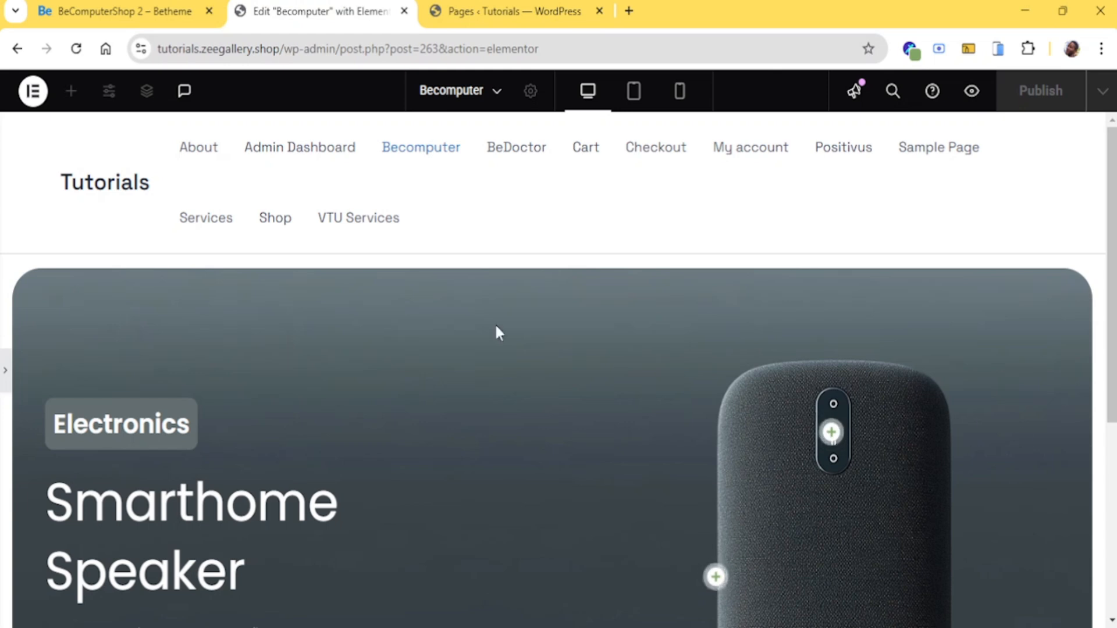
{"action": "left_click", "coordinate": [145, 5]}
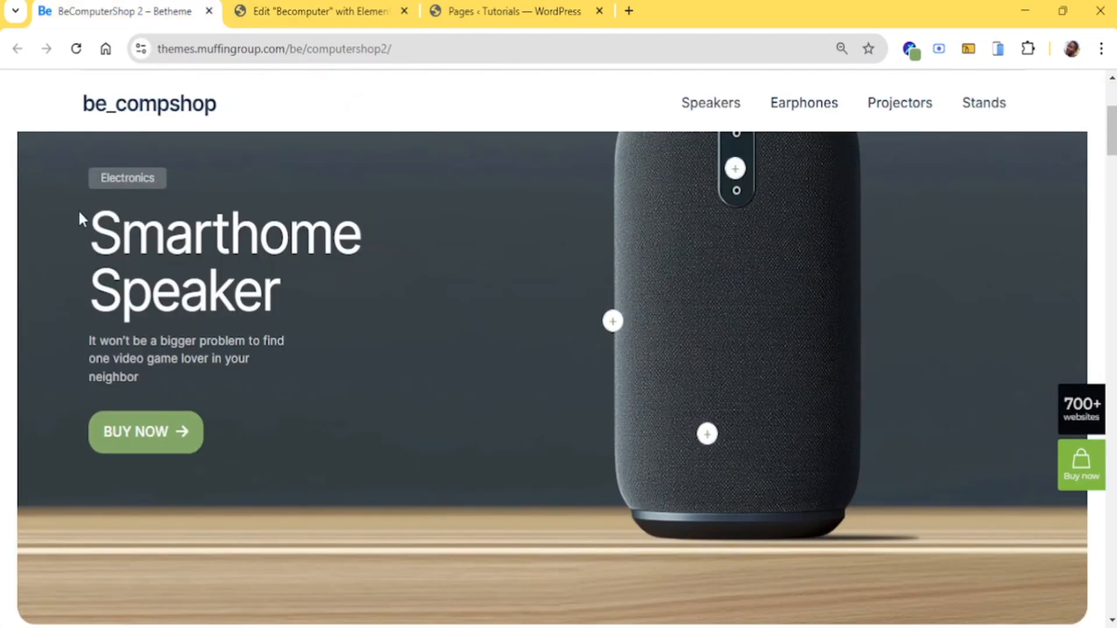
{"action": "left_click", "coordinate": [332, 5]}
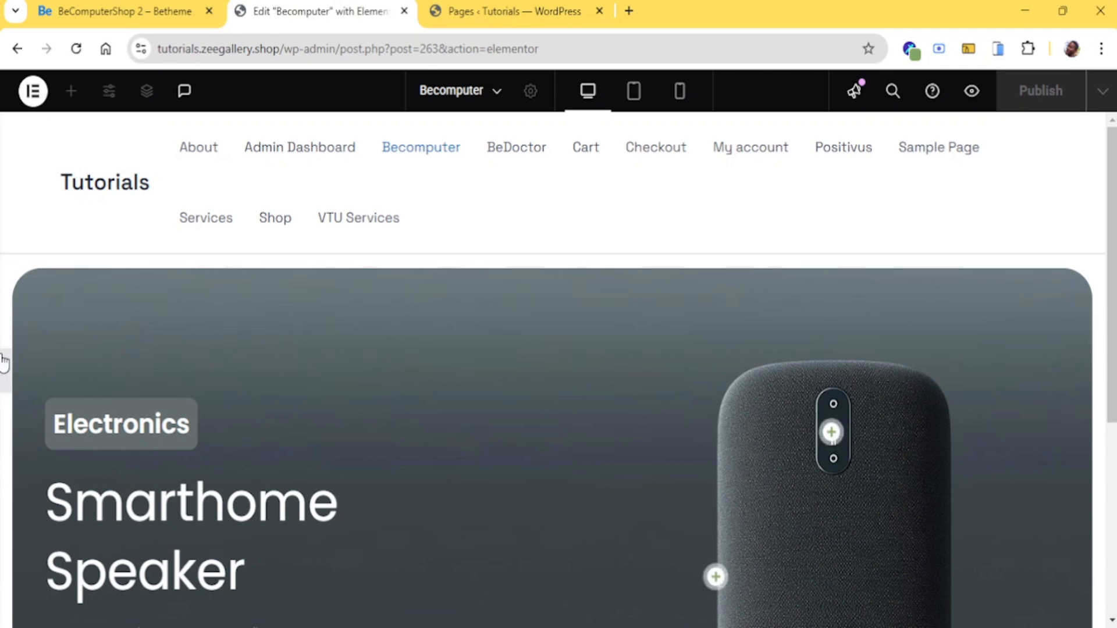
Switch the speaker image container's padding to em with unlinked sides and set its right padding to 3
{"action": "left_click", "coordinate": [3, 361]}
{"action": "scroll", "coordinate": [931, 349], "scroll_direction": "down", "scroll_amount": 3}
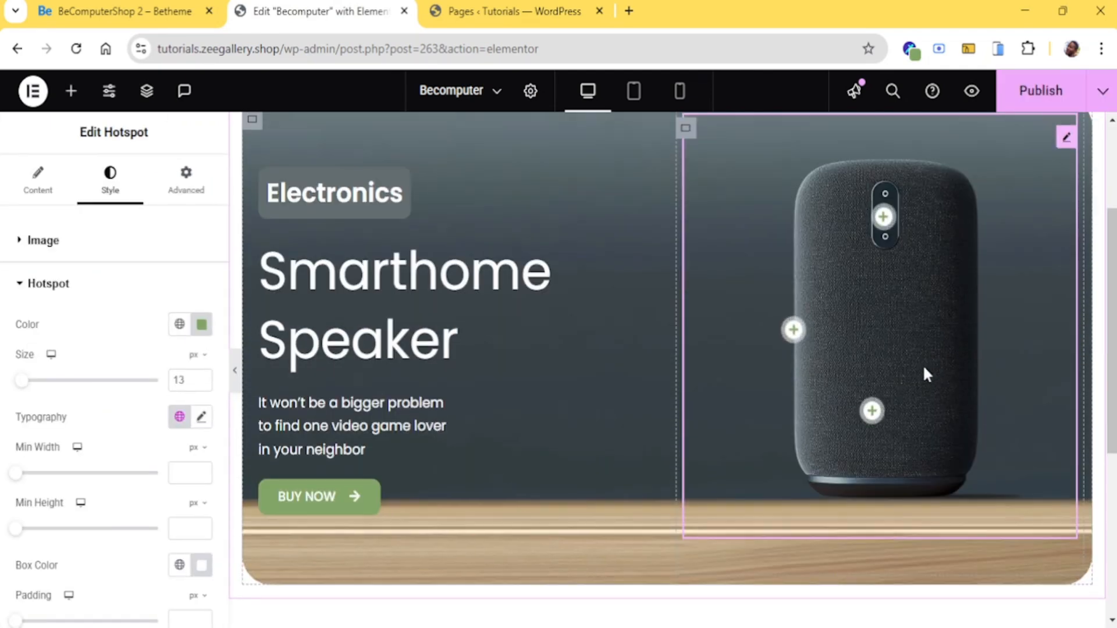
{"action": "scroll", "coordinate": [923, 364], "scroll_direction": "up", "scroll_amount": 2}
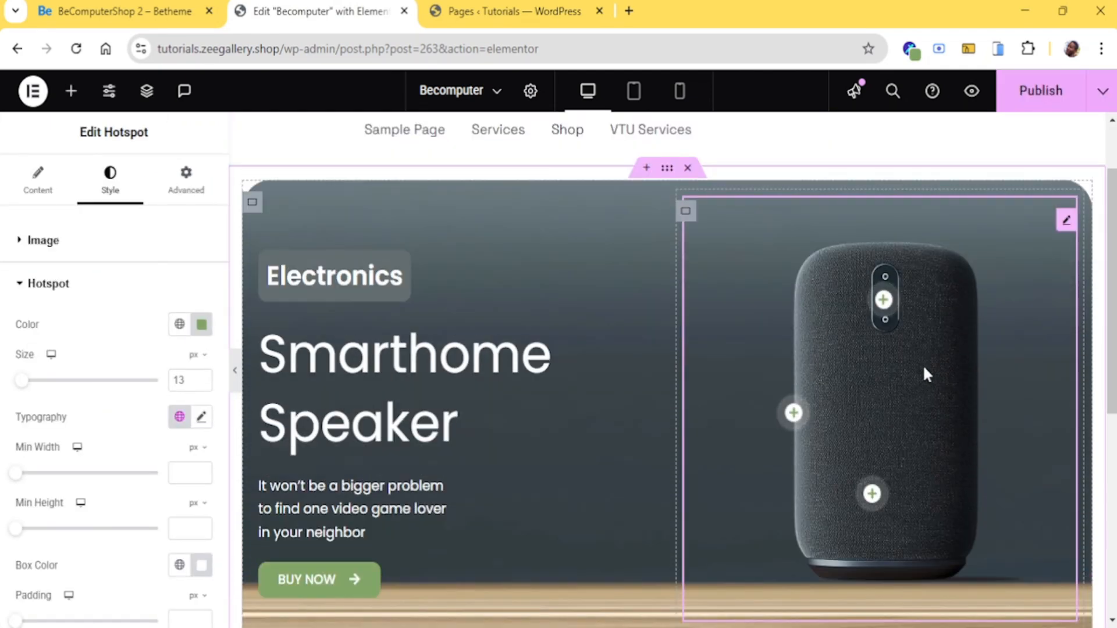
{"action": "left_click", "coordinate": [686, 211]}
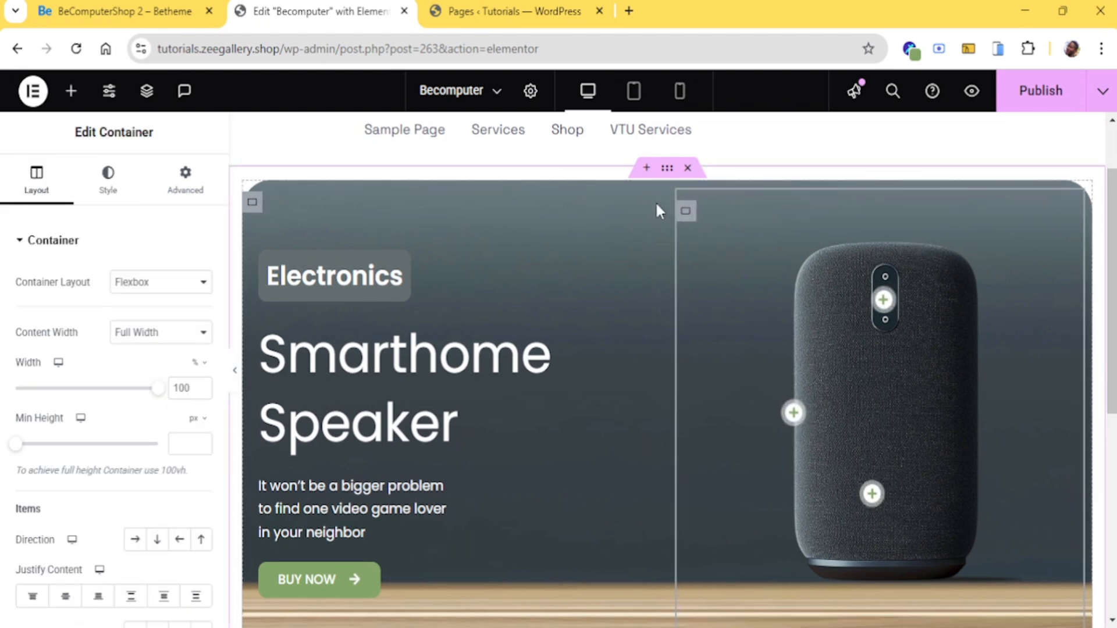
{"action": "left_click", "coordinate": [192, 184]}
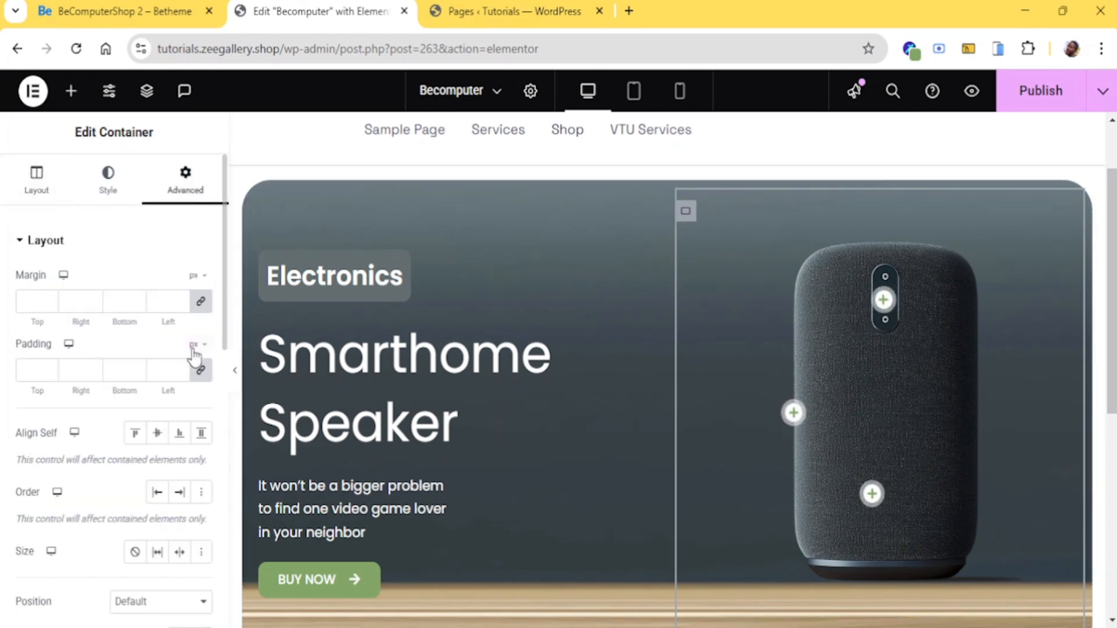
{"action": "left_click", "coordinate": [194, 349]}
{"action": "left_click", "coordinate": [193, 397]}
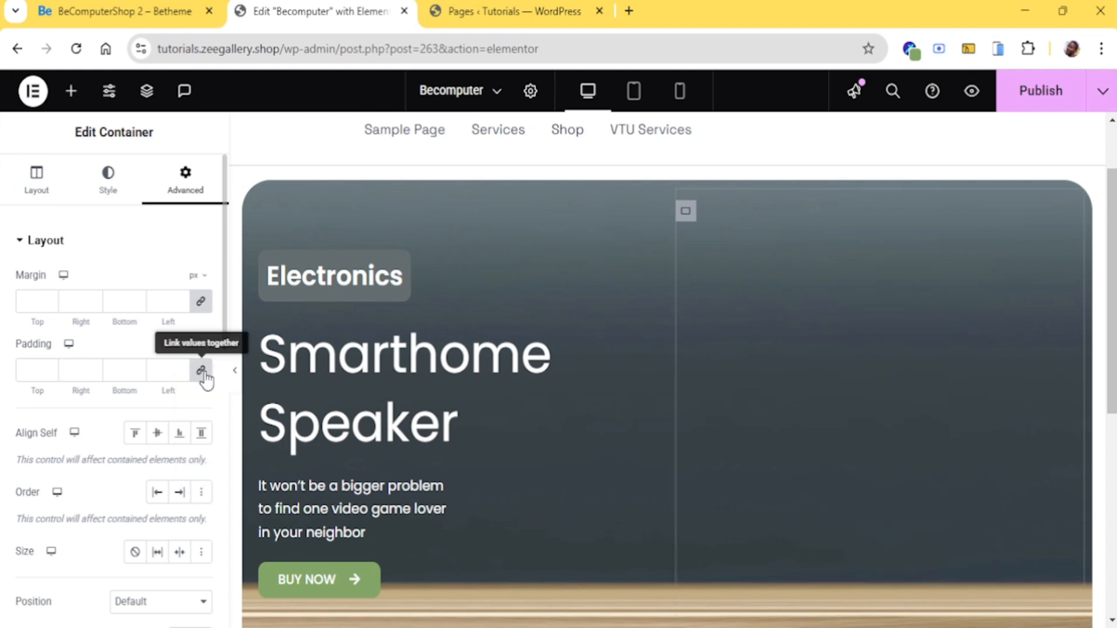
{"action": "double_click", "coordinate": [94, 369]}
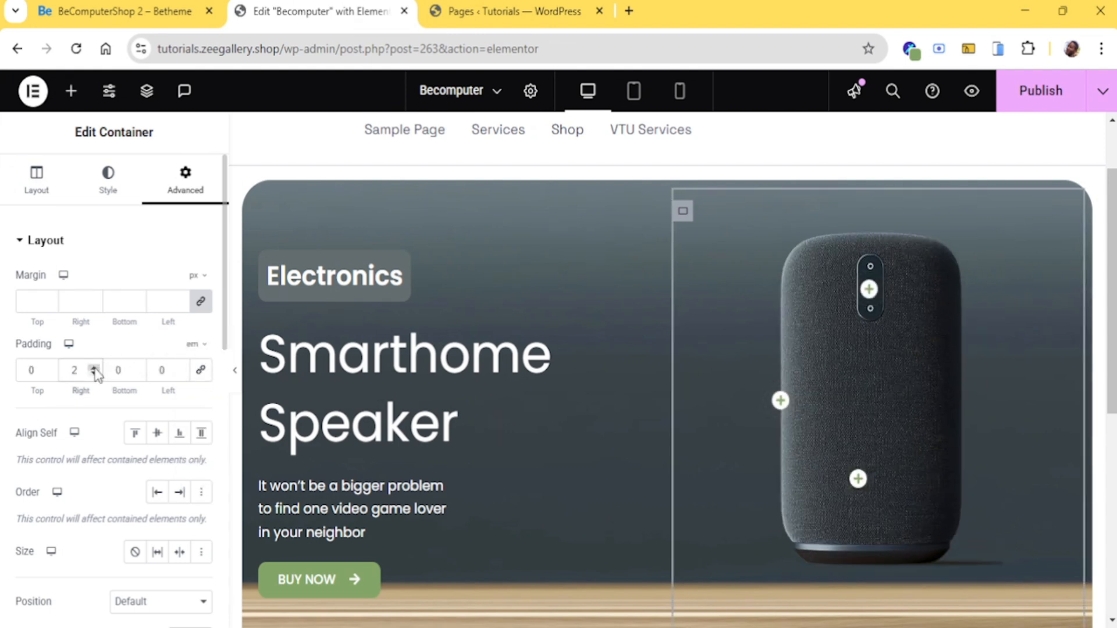
{"action": "left_click", "coordinate": [94, 368]}
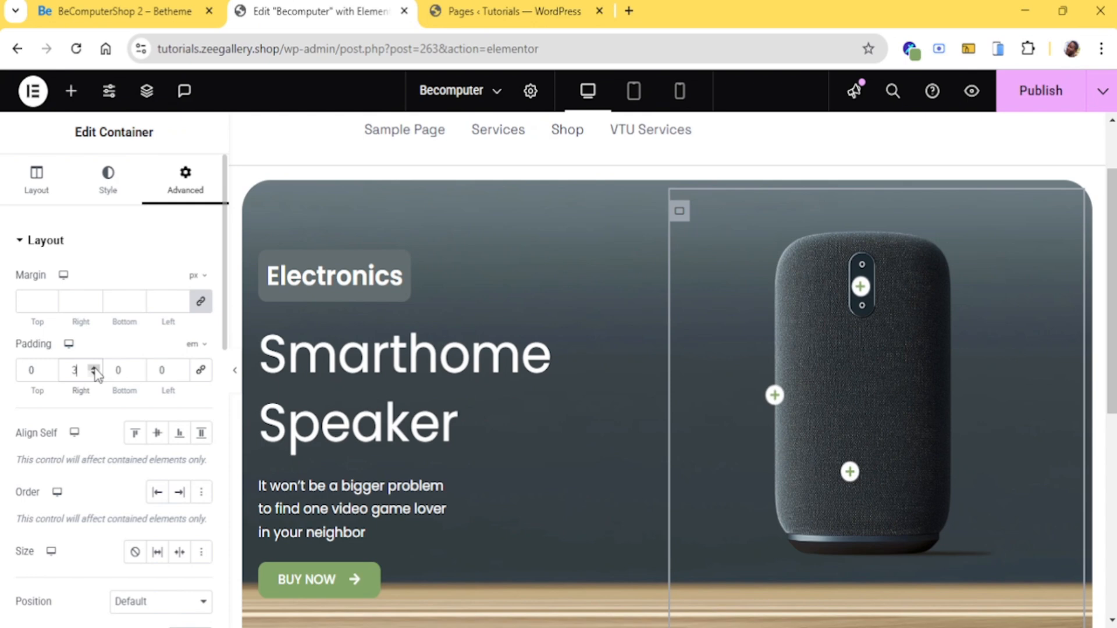
Check the speaker's placement at full width and increase its container's right padding to 5 em
{"action": "left_click", "coordinate": [229, 370]}
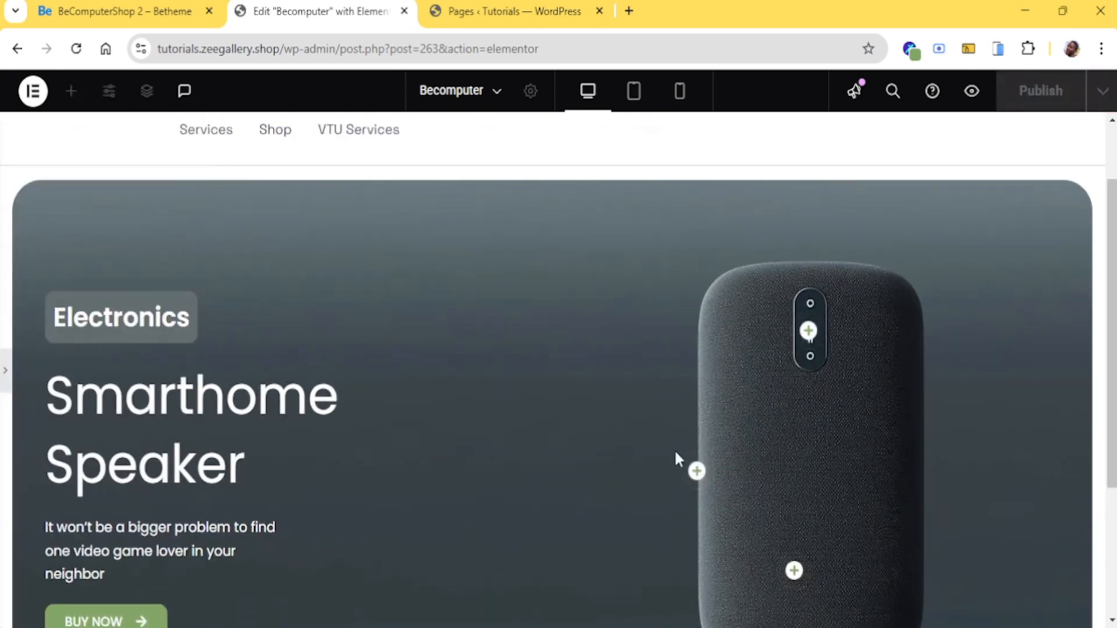
{"action": "scroll", "coordinate": [710, 459], "scroll_direction": "down", "scroll_amount": 3}
{"action": "scroll", "coordinate": [653, 453], "scroll_direction": "up", "scroll_amount": 3}
{"action": "left_click", "coordinate": [5, 369]}
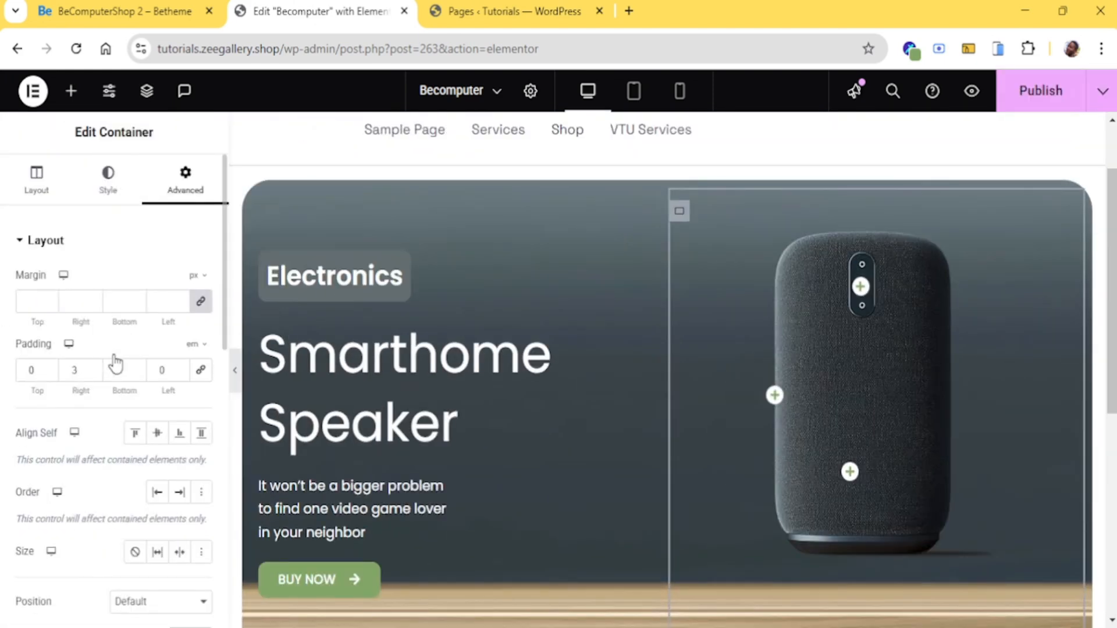
{"action": "left_click", "coordinate": [93, 367]}
{"action": "left_click", "coordinate": [93, 367]}
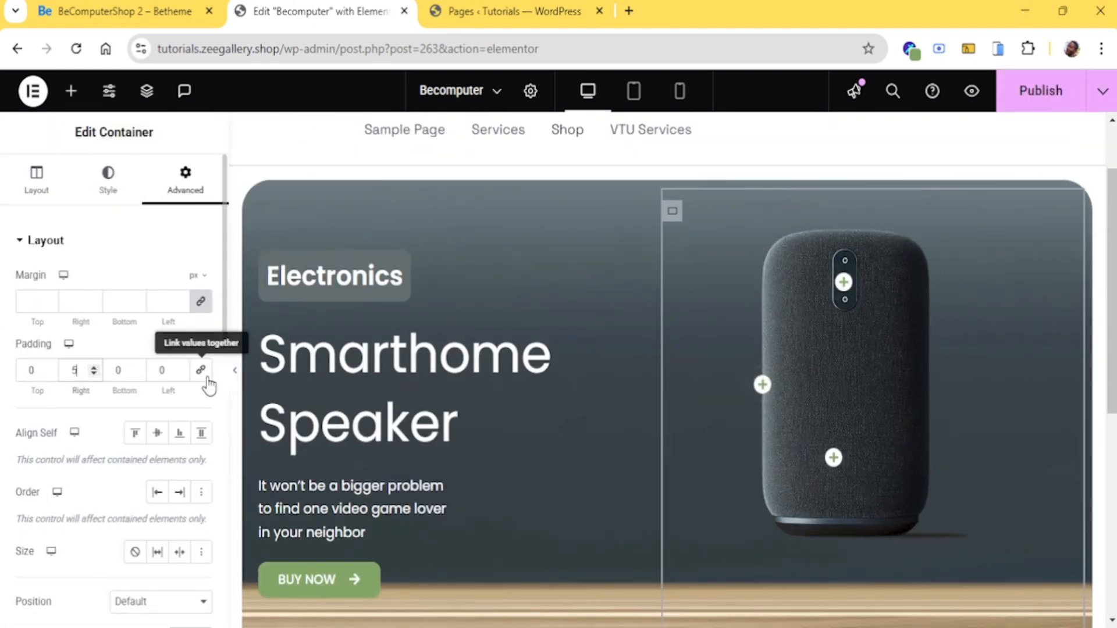
Examine the speaker's and text's side spacing at full width against the BeComputerShop 2 reference page
{"action": "left_click", "coordinate": [235, 372]}
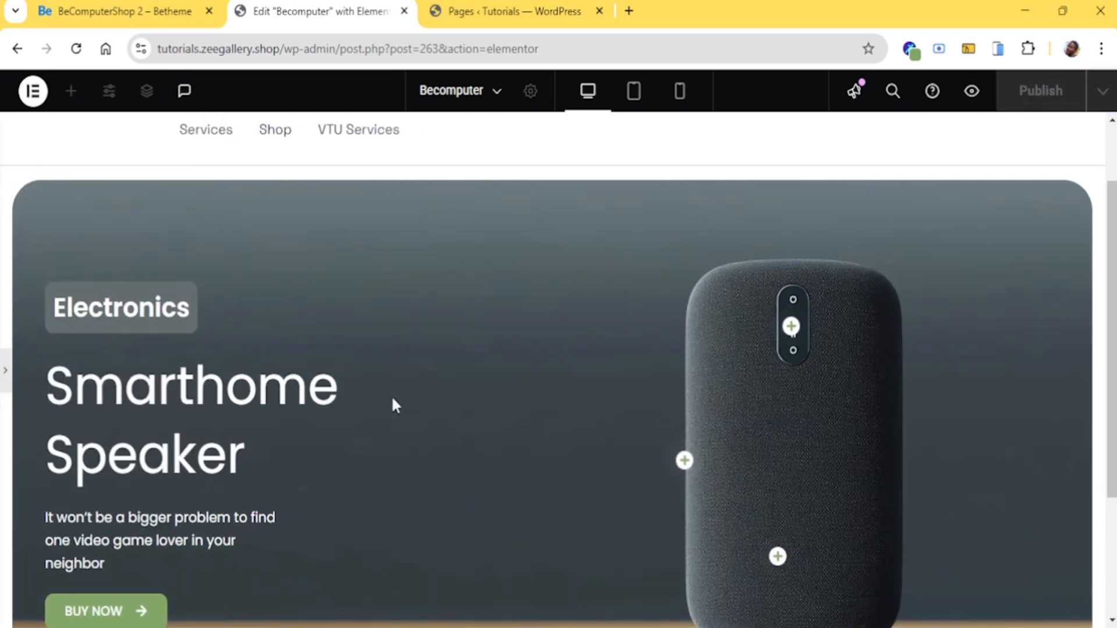
{"action": "scroll", "coordinate": [547, 421], "scroll_direction": "down", "scroll_amount": 3}
{"action": "scroll", "coordinate": [547, 421], "scroll_direction": "up", "scroll_amount": 3}
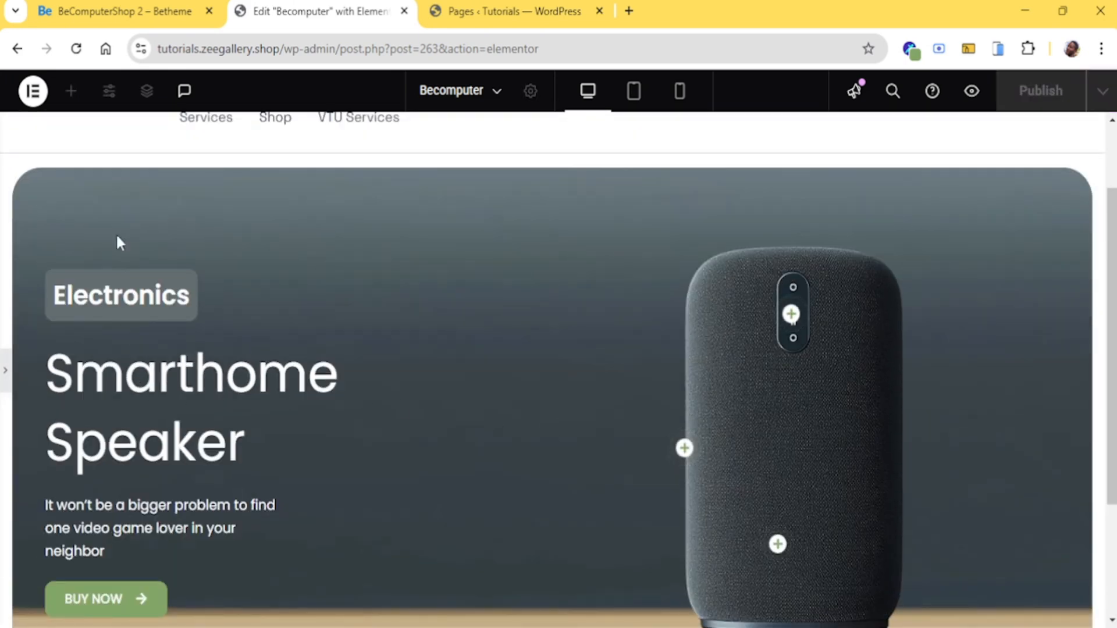
{"action": "left_click", "coordinate": [112, 4]}
{"action": "left_click", "coordinate": [302, 10]}
{"action": "left_click", "coordinate": [75, 4]}
{"action": "left_click", "coordinate": [271, 5]}
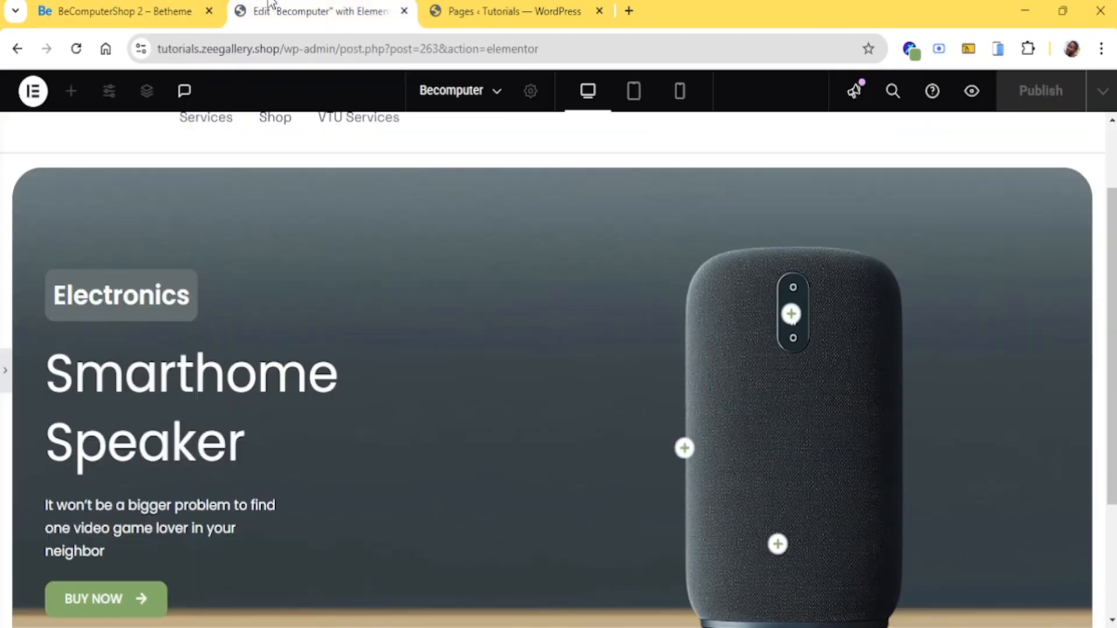
Switch the hero text container's padding to em with unlinked sides and set its left padding to 5
{"action": "left_click", "coordinate": [5, 371]}
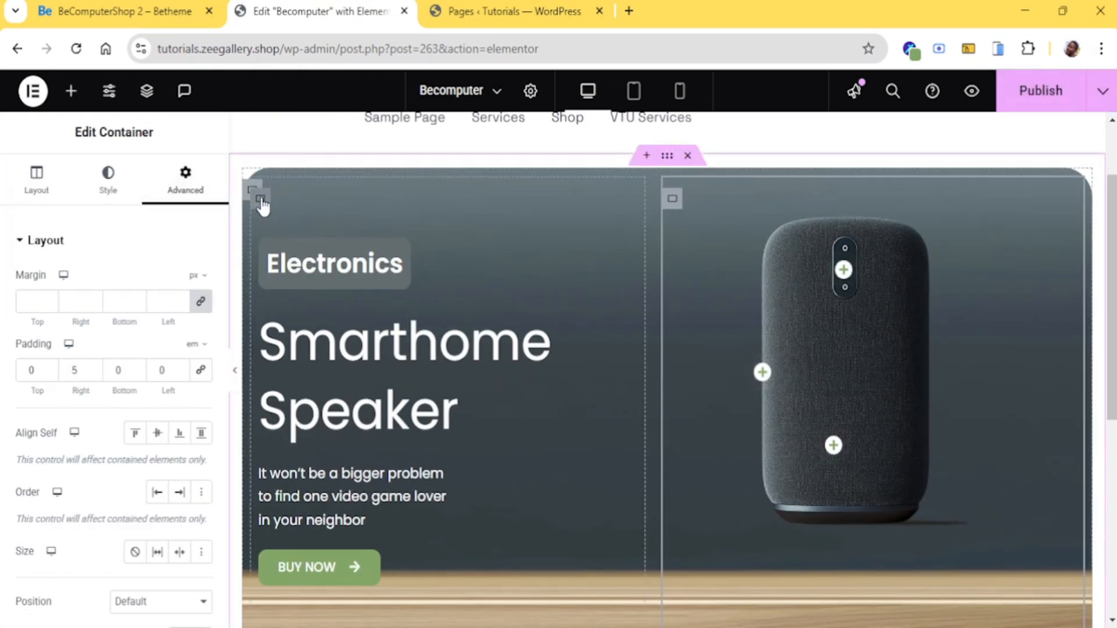
{"action": "left_click", "coordinate": [260, 199]}
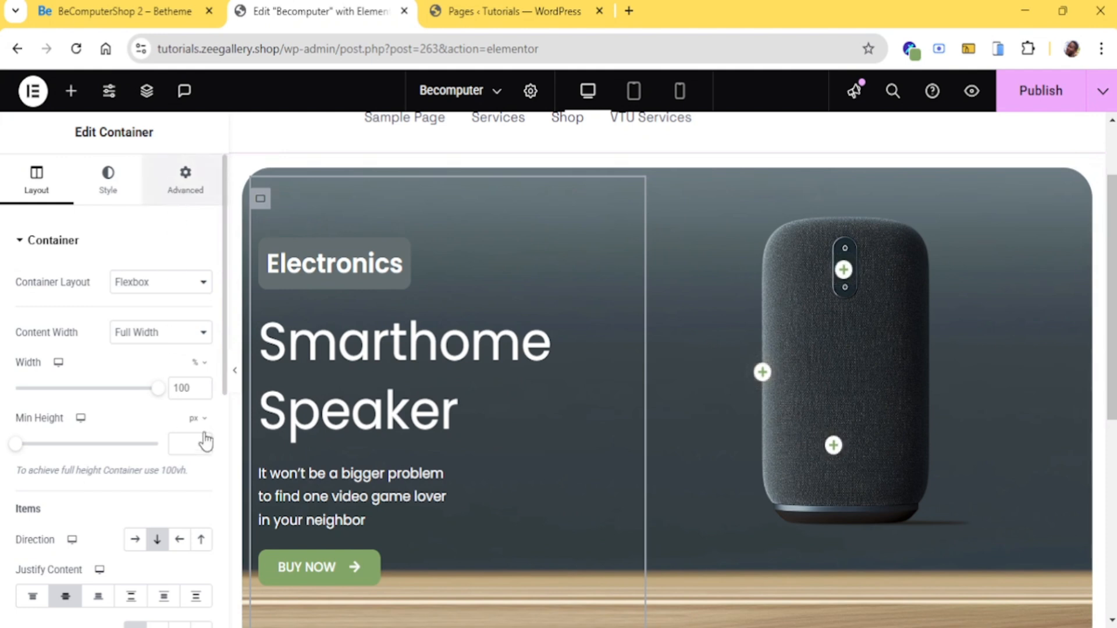
{"action": "left_click", "coordinate": [186, 180]}
{"action": "left_click", "coordinate": [196, 346]}
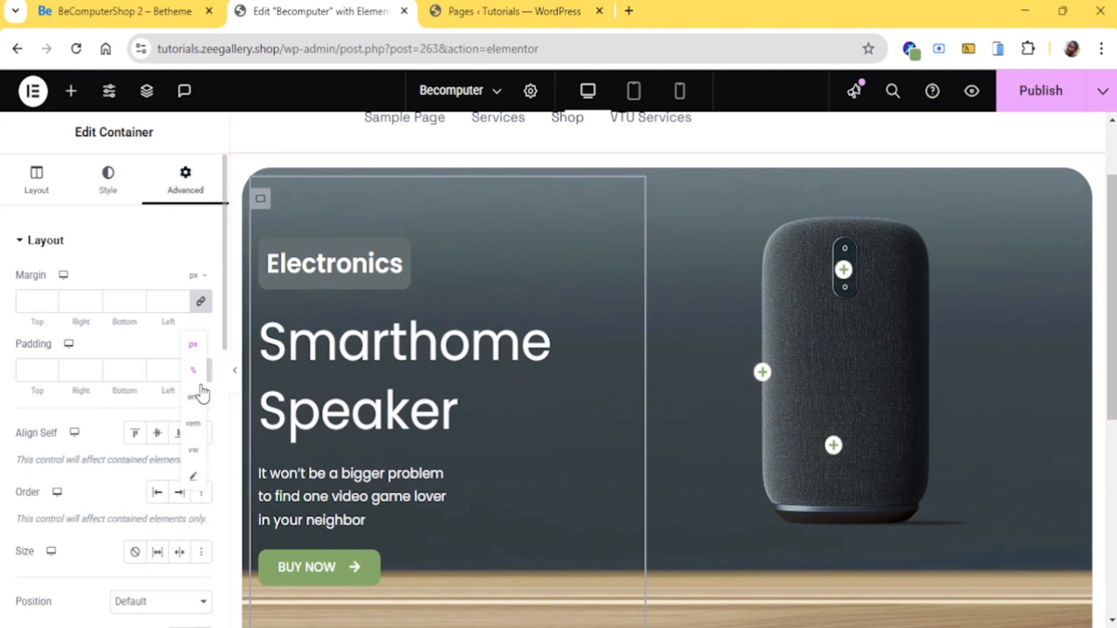
{"action": "left_click", "coordinate": [193, 397]}
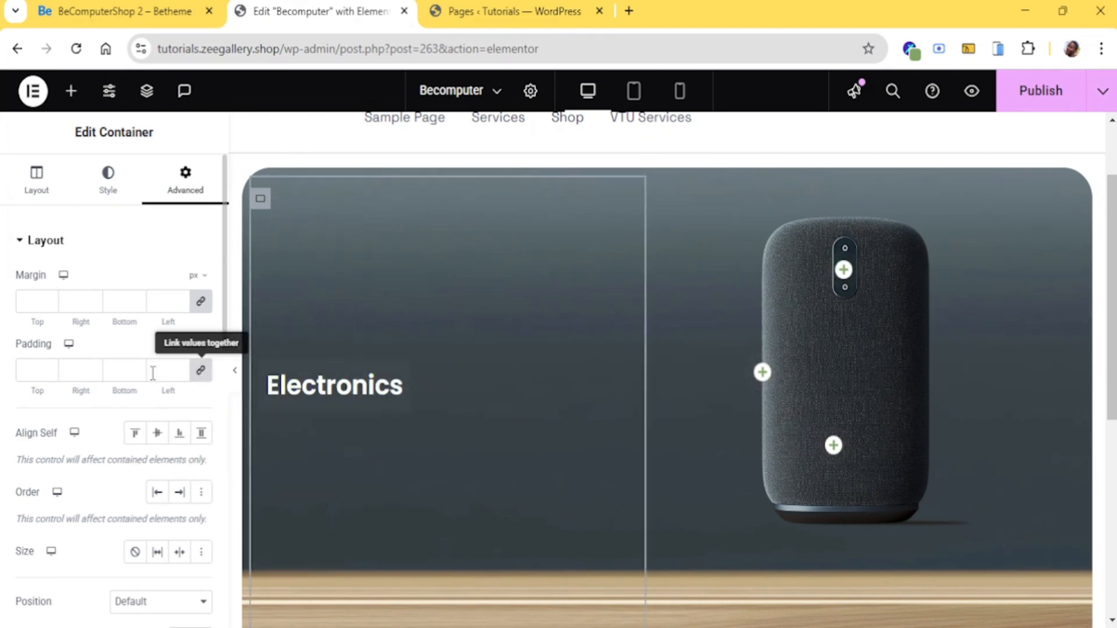
{"action": "left_click", "coordinate": [183, 368]}
{"action": "left_click", "coordinate": [184, 367]}
{"action": "left_click", "coordinate": [183, 367]}
{"action": "left_click", "coordinate": [183, 367]}
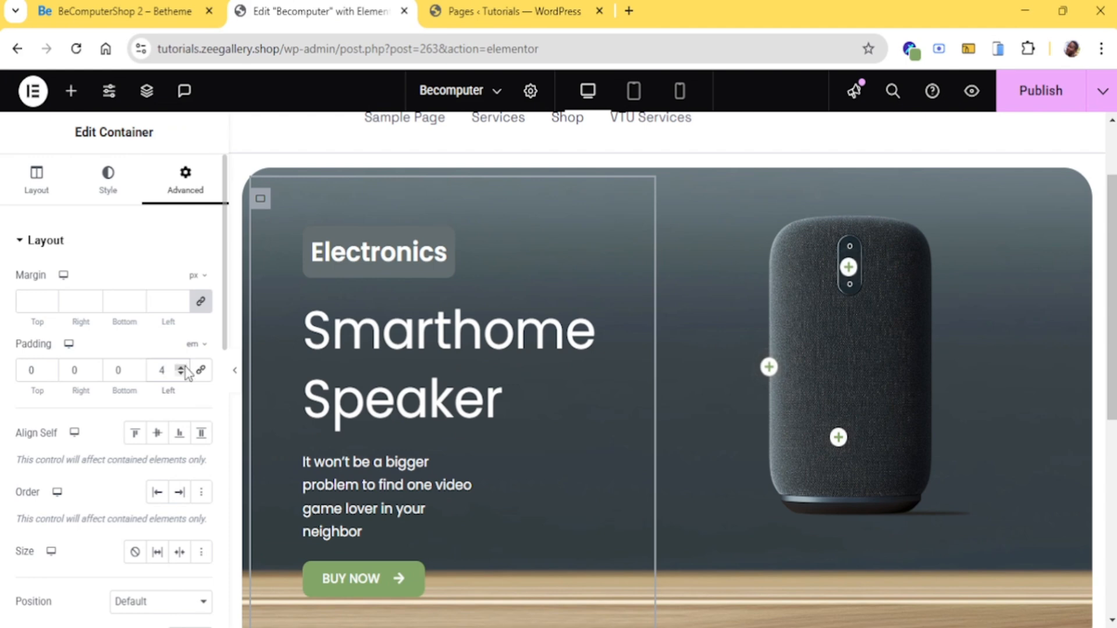
{"action": "left_click", "coordinate": [182, 367]}
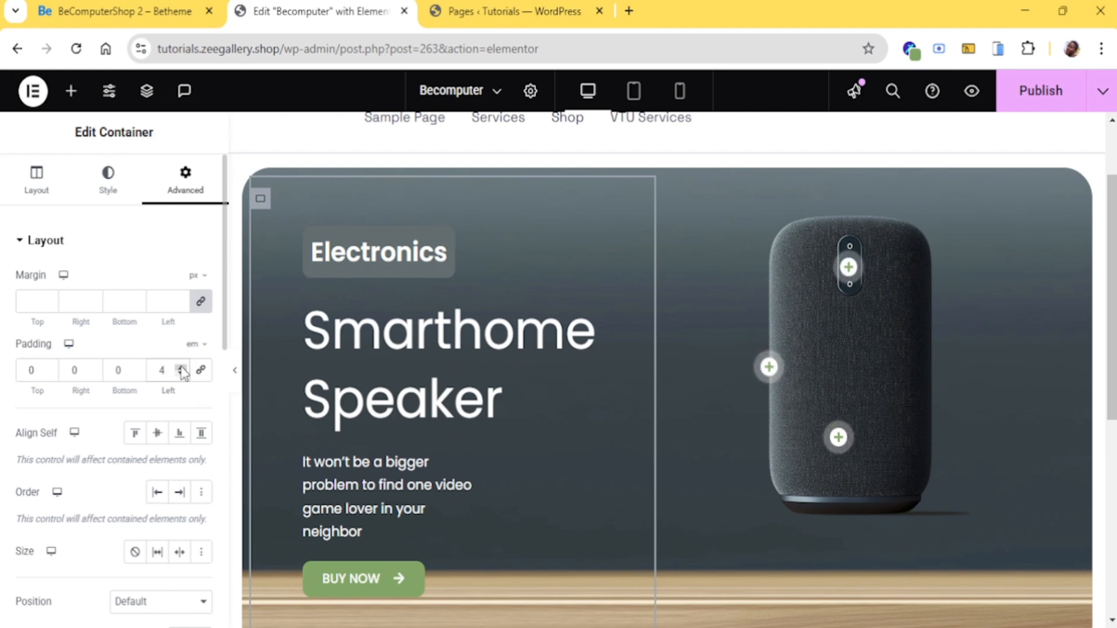
Compare the hero text's left spacing and heading line spacing at full width with the BeComputerShop 2 reference page
{"action": "left_click", "coordinate": [233, 368]}
{"action": "scroll", "coordinate": [413, 371], "scroll_direction": "down", "scroll_amount": 3}
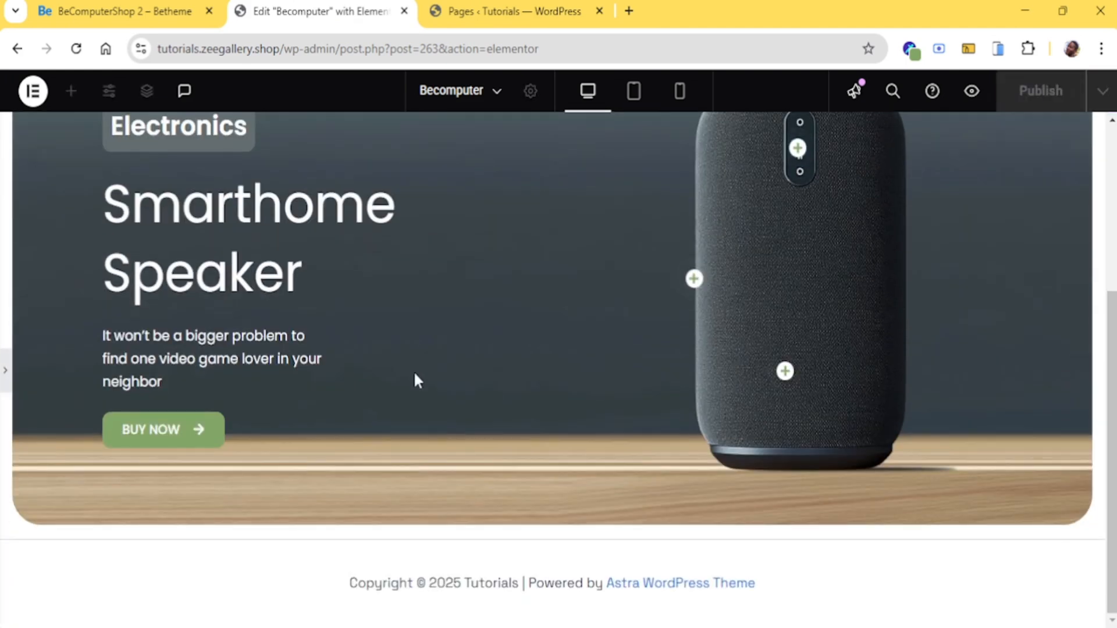
{"action": "scroll", "coordinate": [413, 371], "scroll_direction": "up", "scroll_amount": 2}
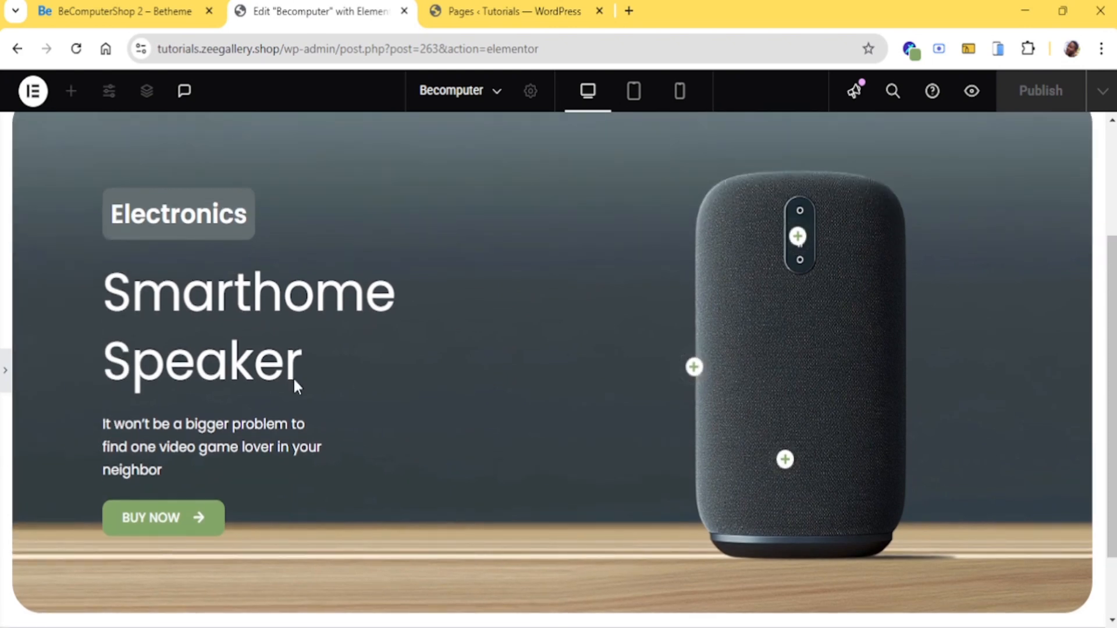
{"action": "left_click", "coordinate": [125, 11]}
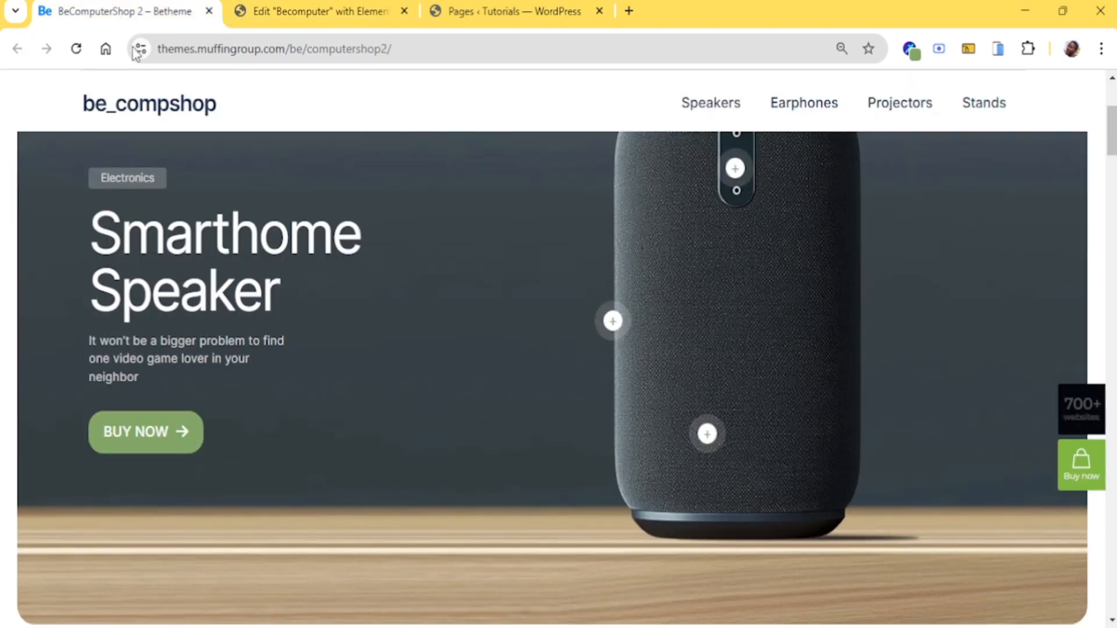
{"action": "left_click", "coordinate": [291, 11]}
{"action": "scroll", "coordinate": [243, 461], "scroll_direction": "down", "scroll_amount": 2}
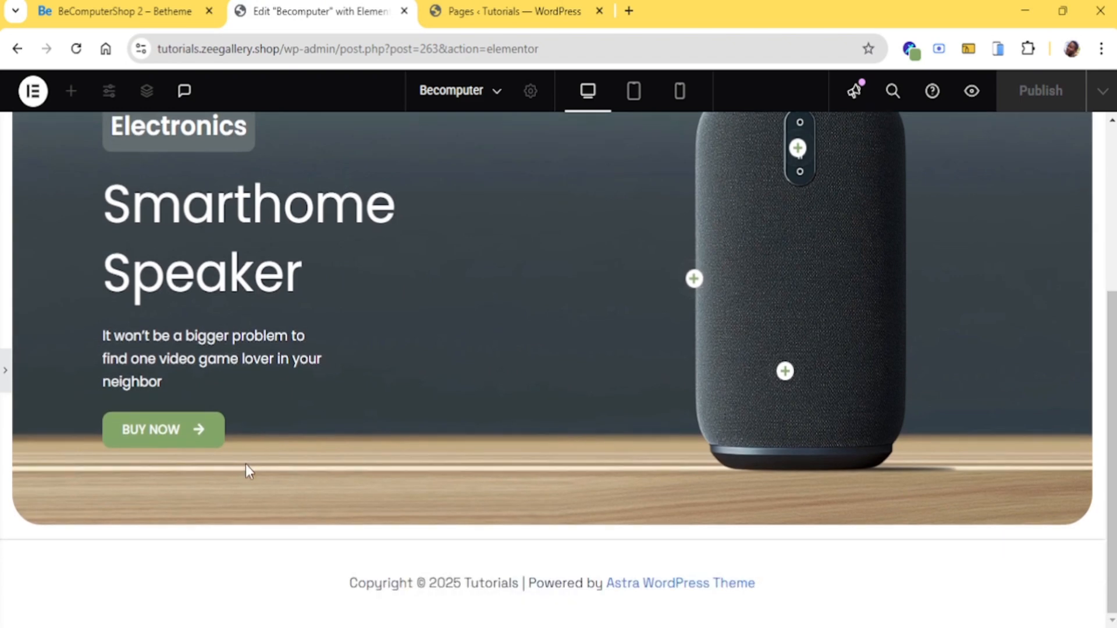
{"action": "scroll", "coordinate": [253, 456], "scroll_direction": "up", "scroll_amount": 5}
{"action": "left_click", "coordinate": [131, 3]}
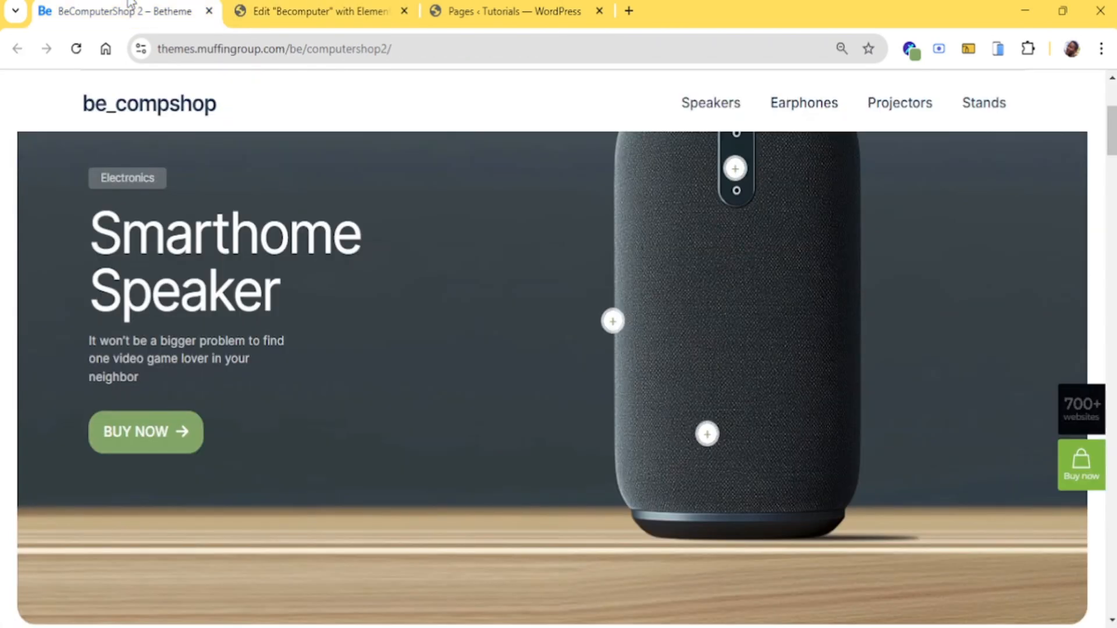
{"action": "left_click", "coordinate": [265, 5]}
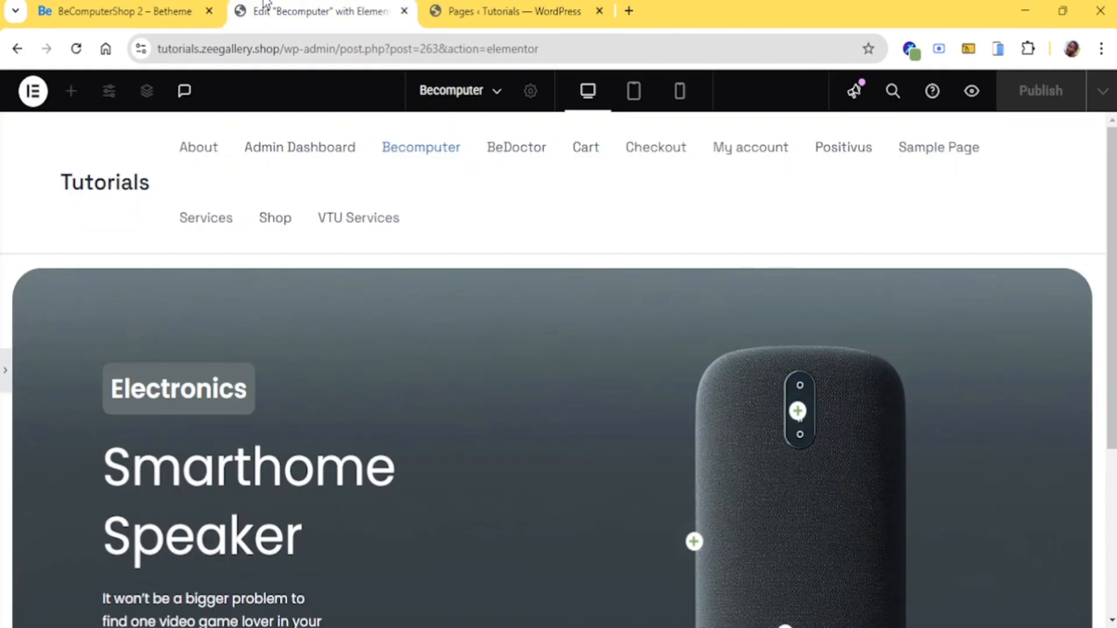
{"action": "left_click", "coordinate": [155, 9]}
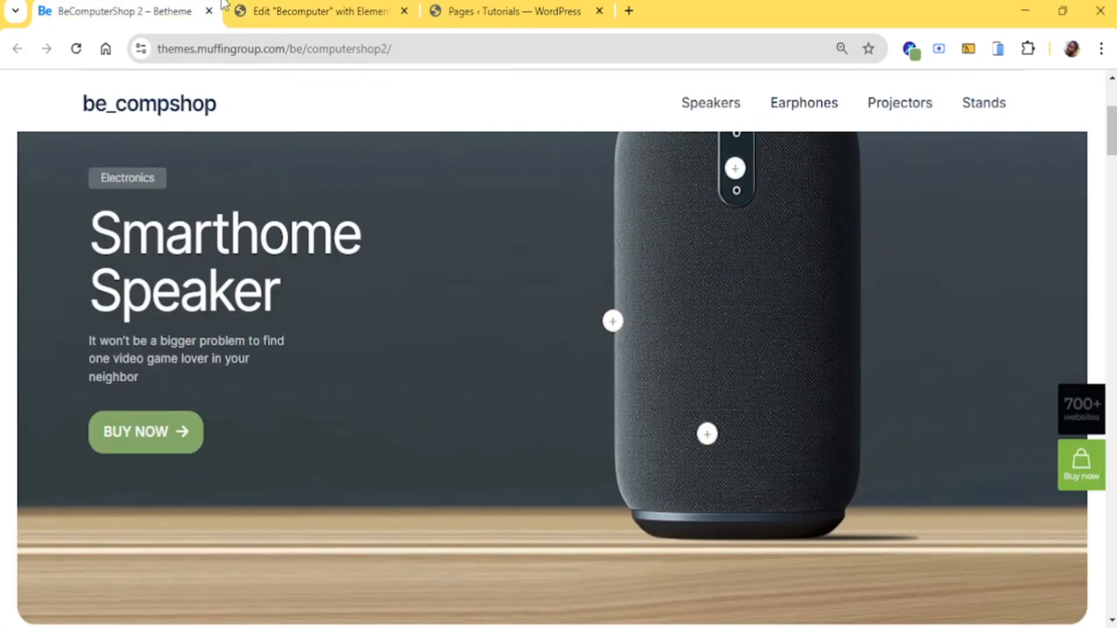
{"action": "left_click", "coordinate": [312, 14]}
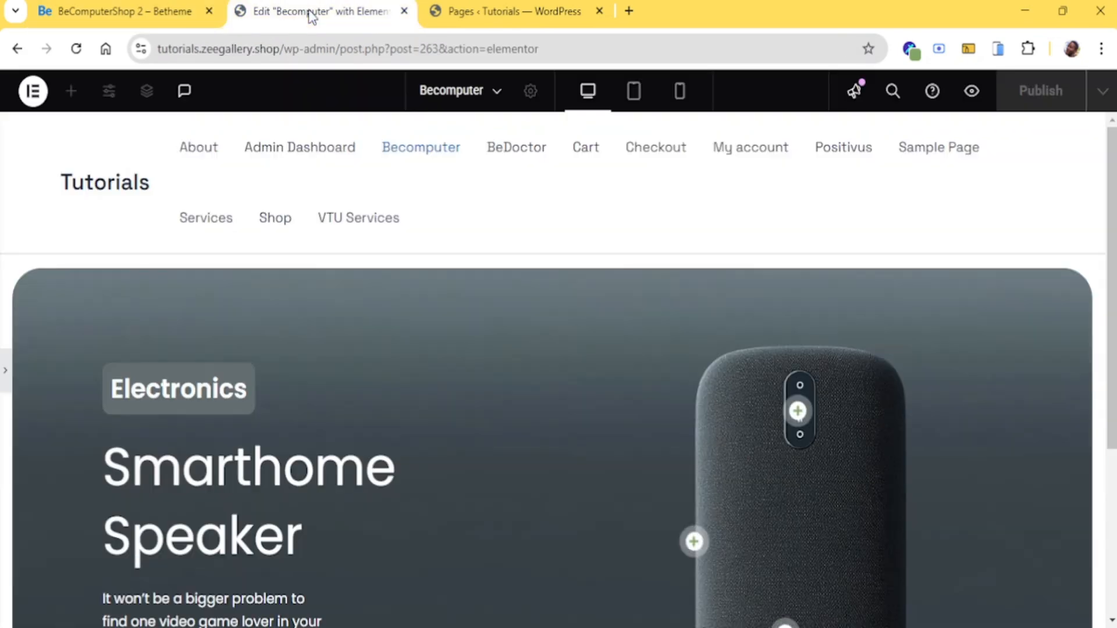
Set the line height of the "Smarthome Speaker" heading to 53 px in its typography settings
{"action": "left_click", "coordinate": [9, 375]}
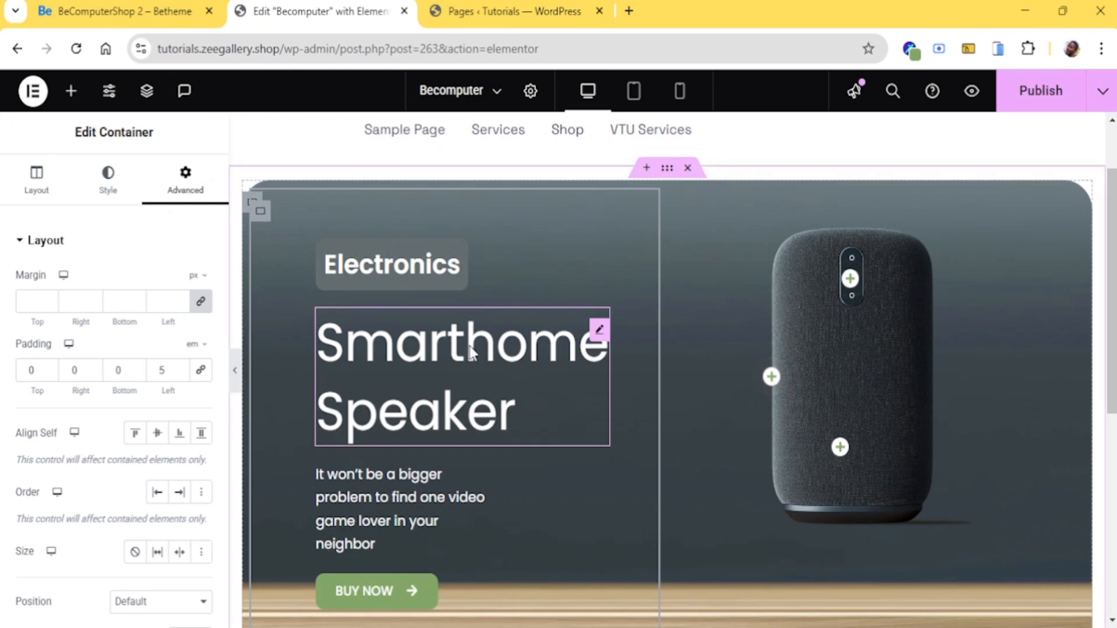
{"action": "left_click", "coordinate": [599, 330]}
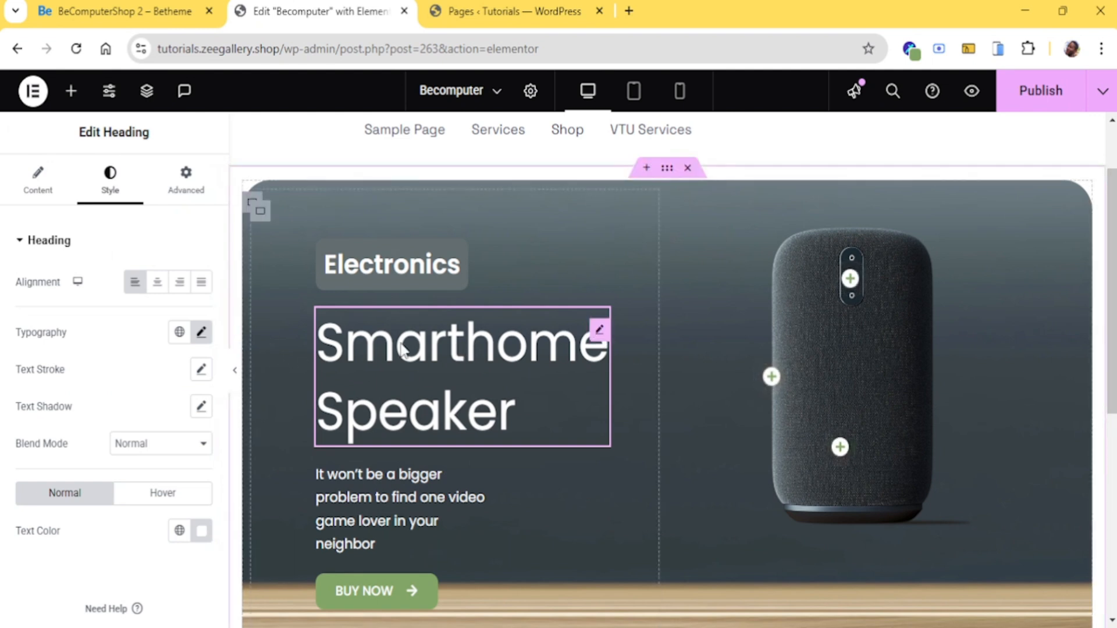
{"action": "left_click", "coordinate": [200, 335]}
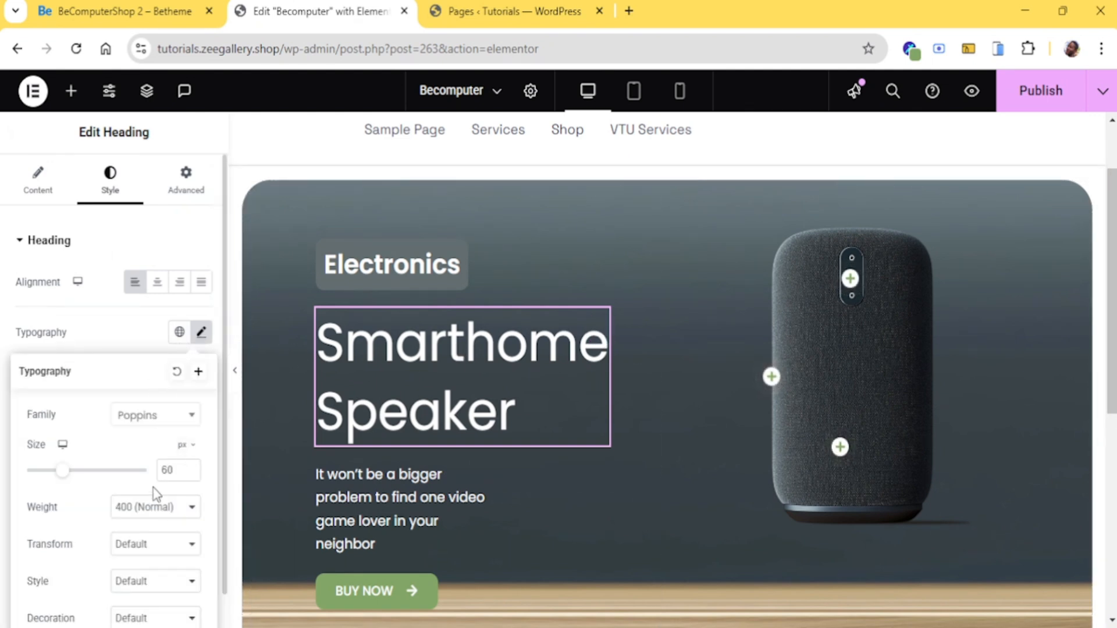
{"action": "scroll", "coordinate": [156, 495], "scroll_direction": "down", "scroll_amount": 3}
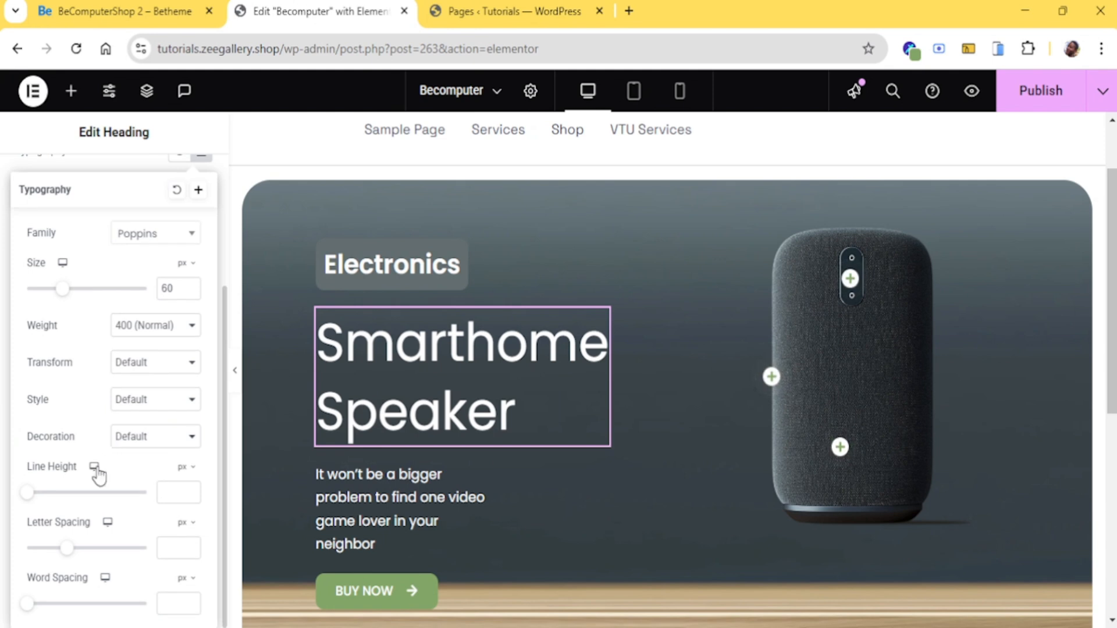
{"action": "left_click", "coordinate": [190, 488]}
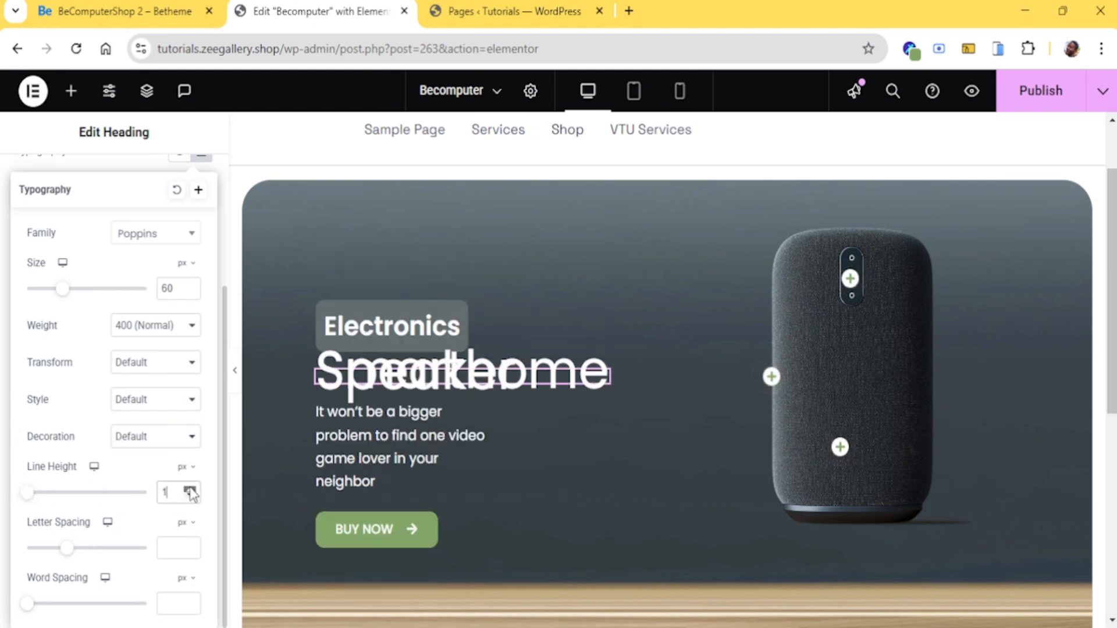
{"action": "left_click_drag", "start_coordinate": [190, 490], "coordinate": [191, 492]}
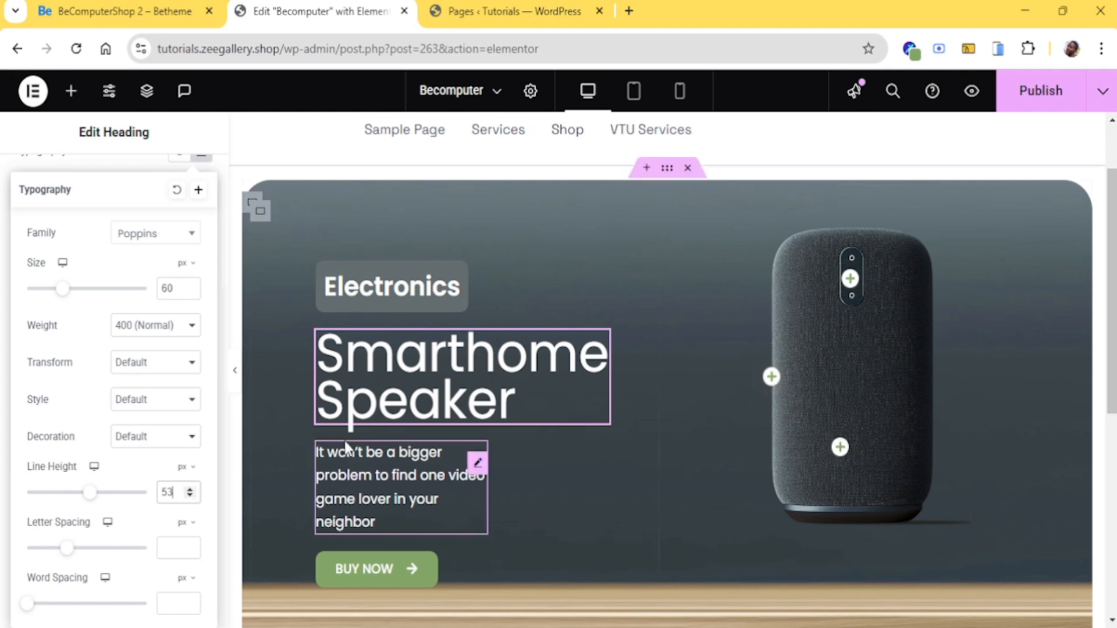
Unlink the hero text container's column and row gaps and set both to 0 px
{"action": "left_click", "coordinate": [261, 217]}
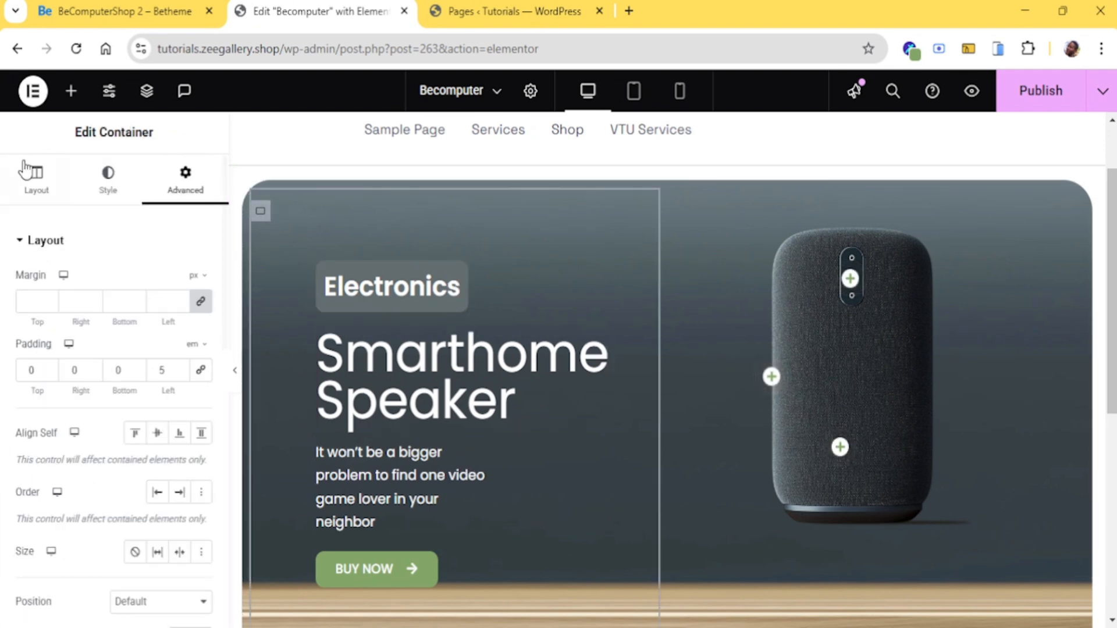
{"action": "left_click", "coordinate": [62, 186]}
{"action": "scroll", "coordinate": [146, 349], "scroll_direction": "down", "scroll_amount": 7}
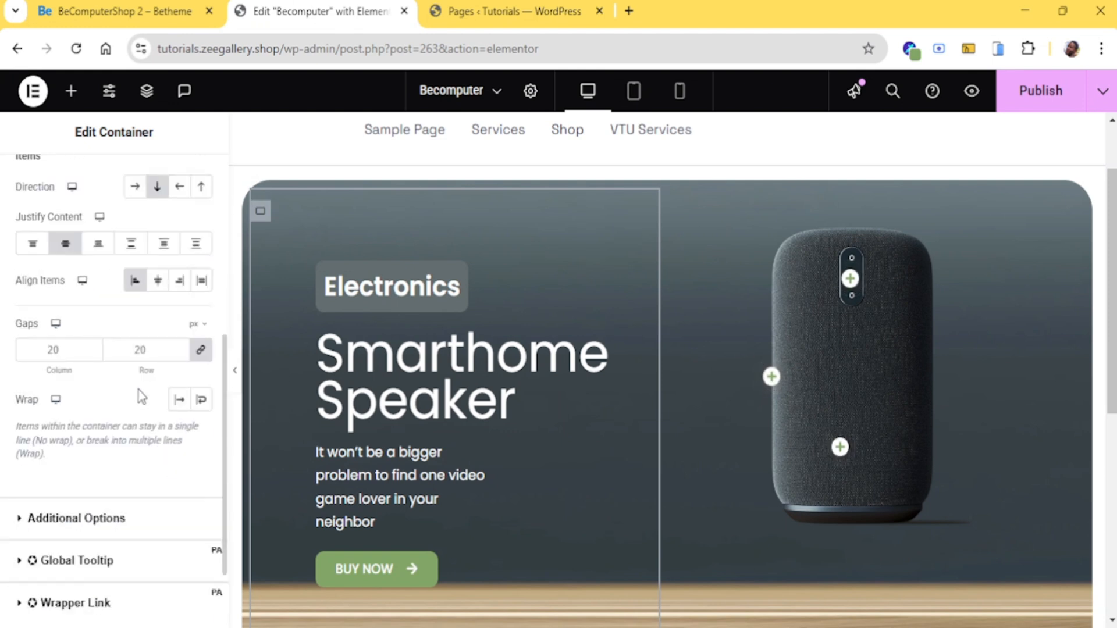
{"action": "double_click", "coordinate": [68, 348]}
{"action": "type", "text": "0"}
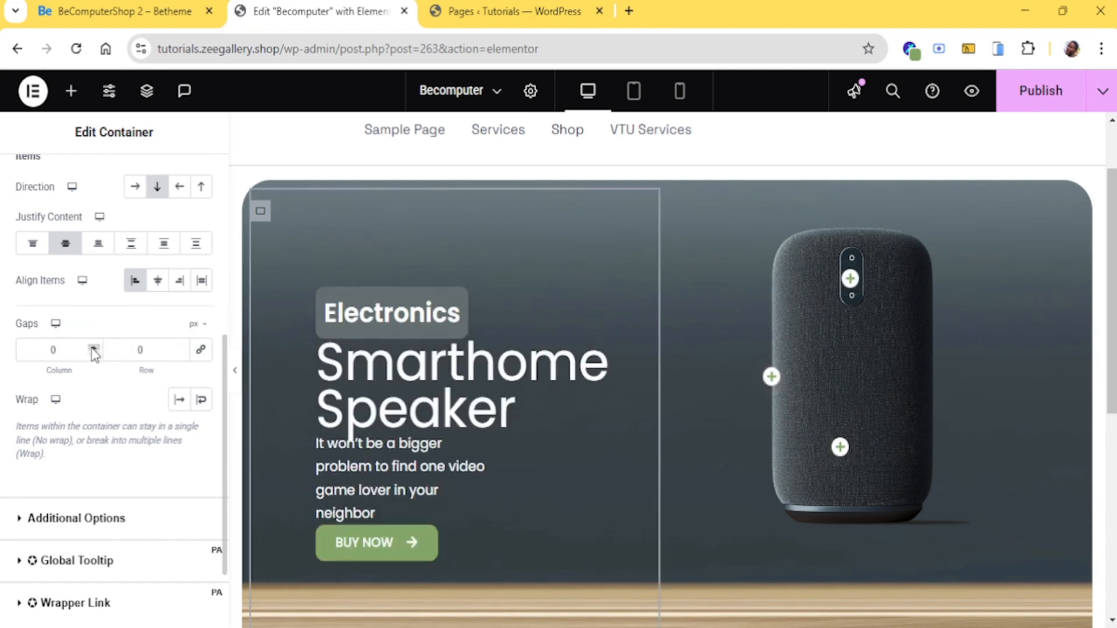
Set the hero text container's column gap to 3 px and its row gap to 21 px
{"action": "left_click", "coordinate": [185, 347]}
{"action": "left_click", "coordinate": [185, 348]}
{"action": "left_click", "coordinate": [185, 347]}
{"action": "left_click", "coordinate": [185, 347]}
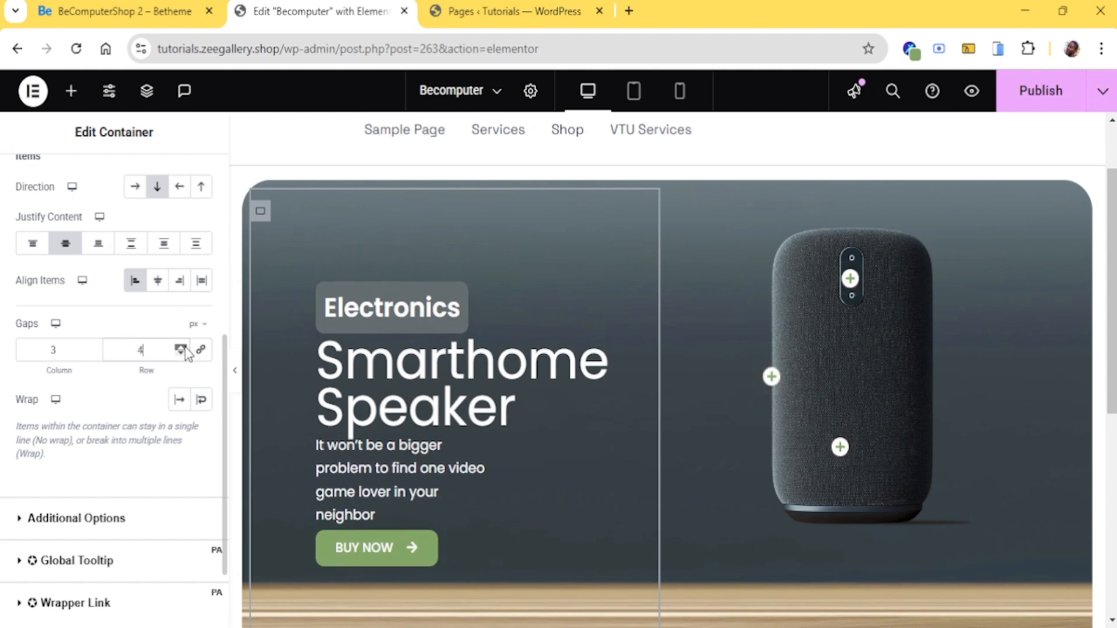
{"action": "left_click", "coordinate": [185, 348]}
{"action": "left_click", "coordinate": [185, 347]}
{"action": "left_click", "coordinate": [185, 347]}
{"action": "left_click", "coordinate": [185, 347]}
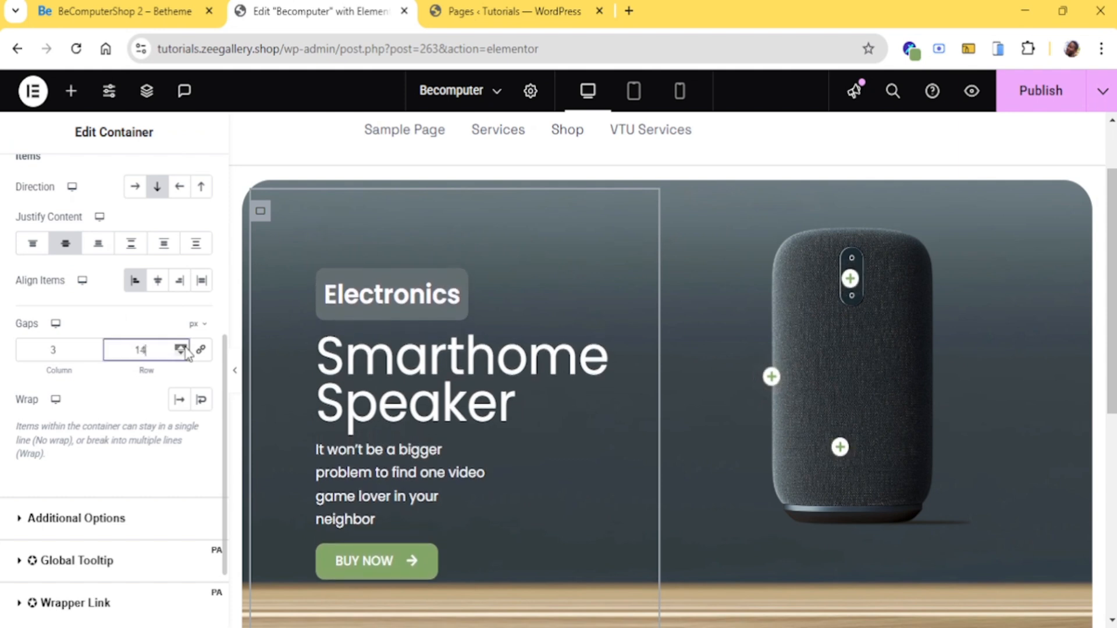
{"action": "left_click", "coordinate": [185, 348]}
{"action": "left_click", "coordinate": [185, 347]}
{"action": "left_click", "coordinate": [185, 347]}
{"action": "left_click", "coordinate": [185, 347]}
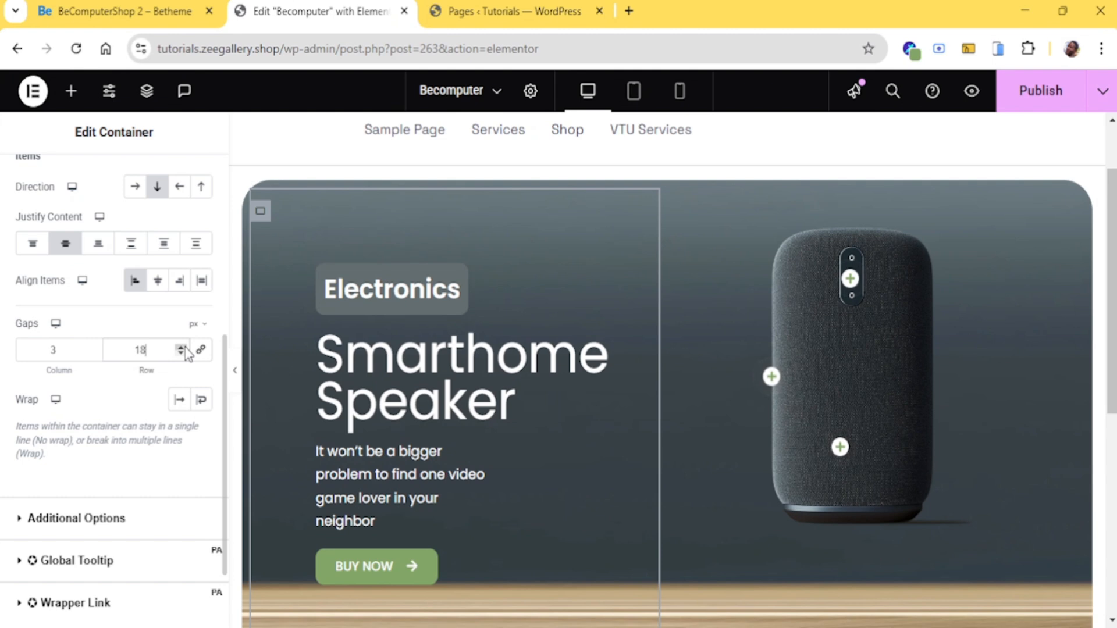
{"action": "left_click", "coordinate": [185, 347]}
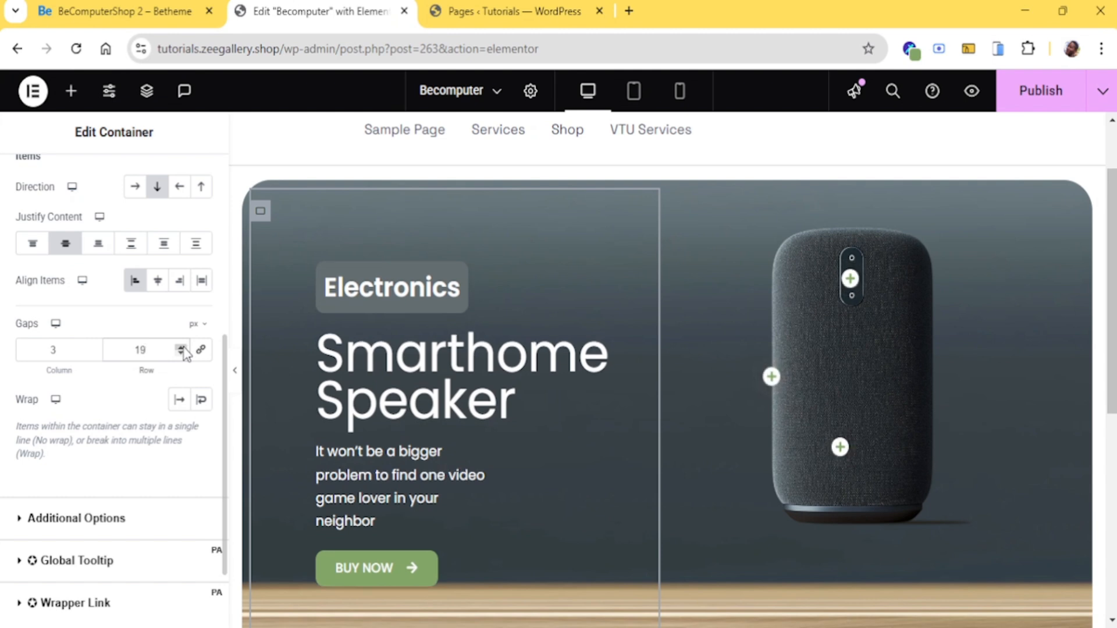
{"action": "left_click", "coordinate": [182, 347]}
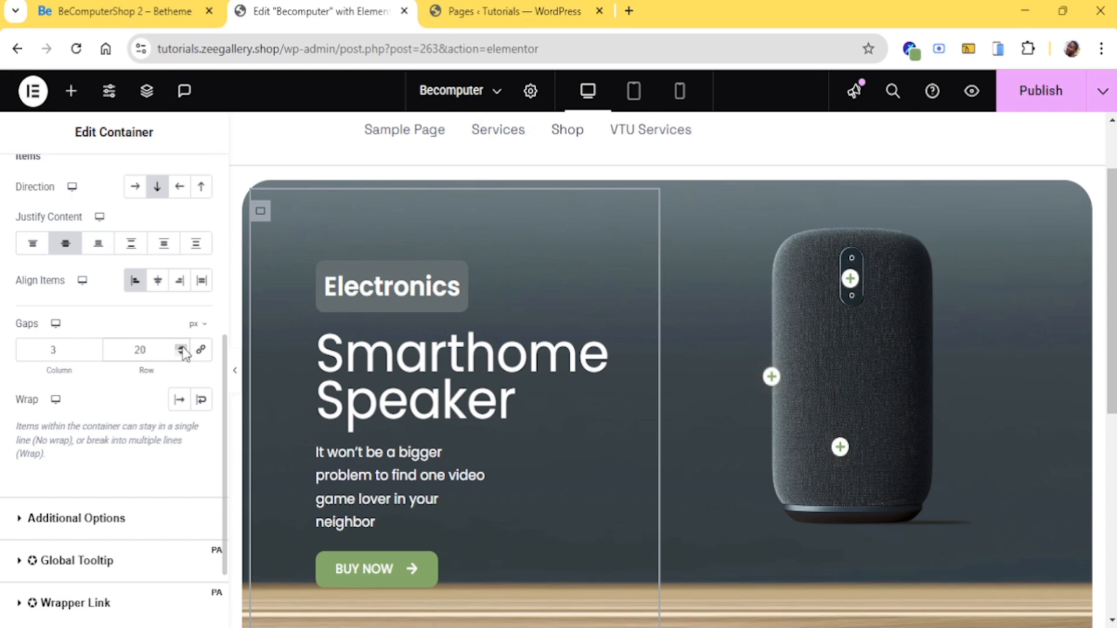
{"action": "left_click", "coordinate": [182, 347]}
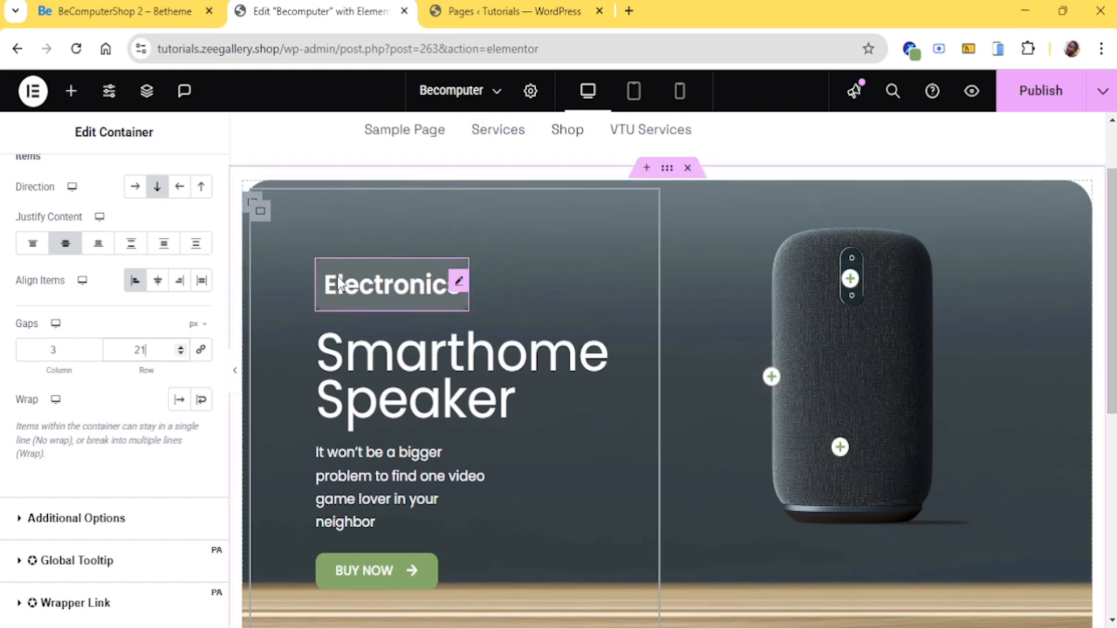
Compare the hero text's vertical position and element spacing with the BeComputerShop 2 reference page
{"action": "left_click", "coordinate": [162, 4]}
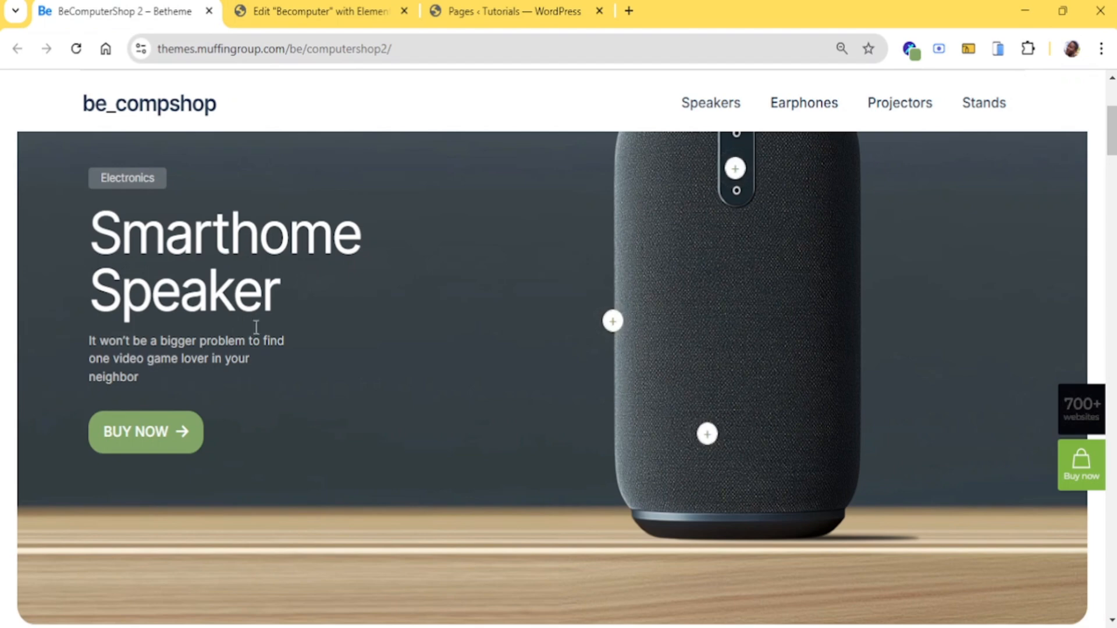
{"action": "left_click", "coordinate": [294, 8]}
{"action": "scroll", "coordinate": [364, 479], "scroll_direction": "down", "scroll_amount": 5}
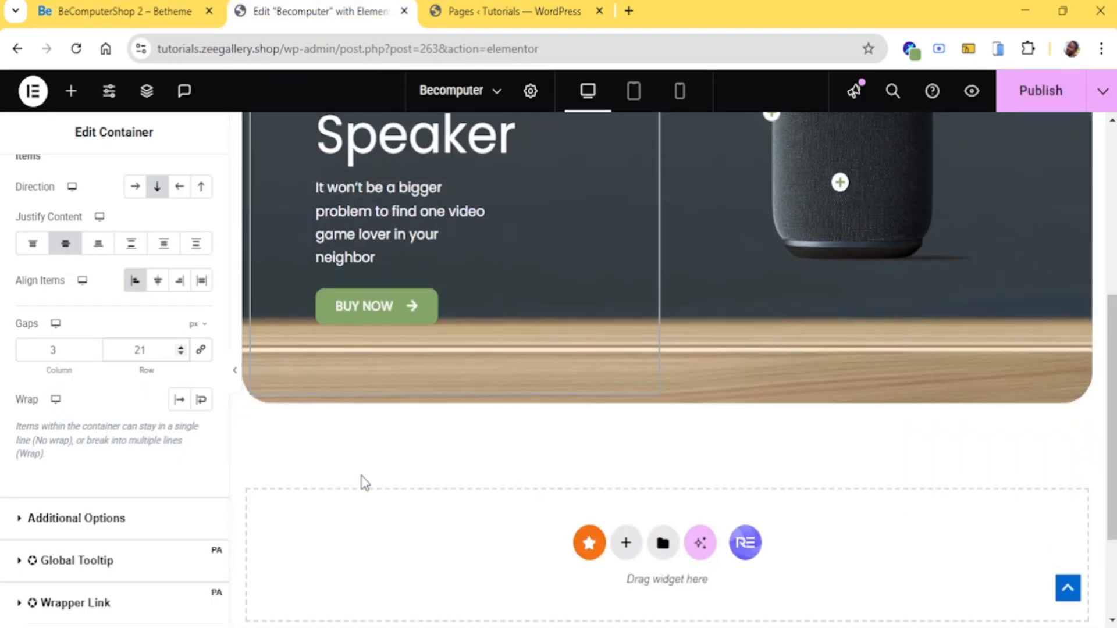
{"action": "scroll", "coordinate": [365, 483], "scroll_direction": "up", "scroll_amount": 3}
{"action": "scroll", "coordinate": [364, 486], "scroll_direction": "up", "scroll_amount": 2}
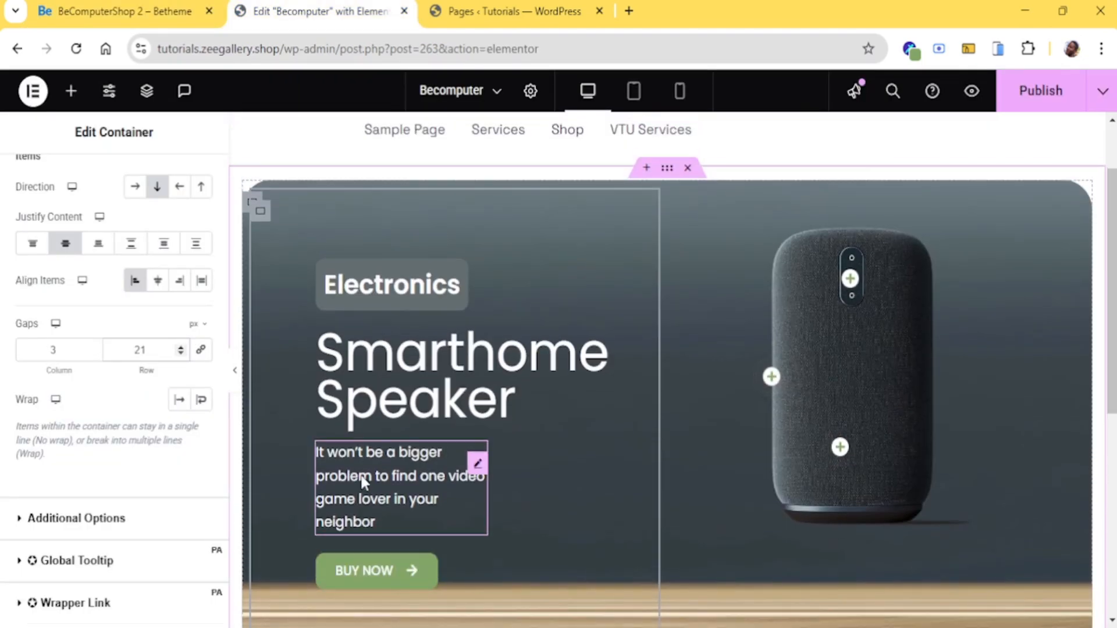
{"action": "scroll", "coordinate": [419, 402], "scroll_direction": "down", "scroll_amount": 3}
{"action": "scroll", "coordinate": [414, 411], "scroll_direction": "up", "scroll_amount": 3}
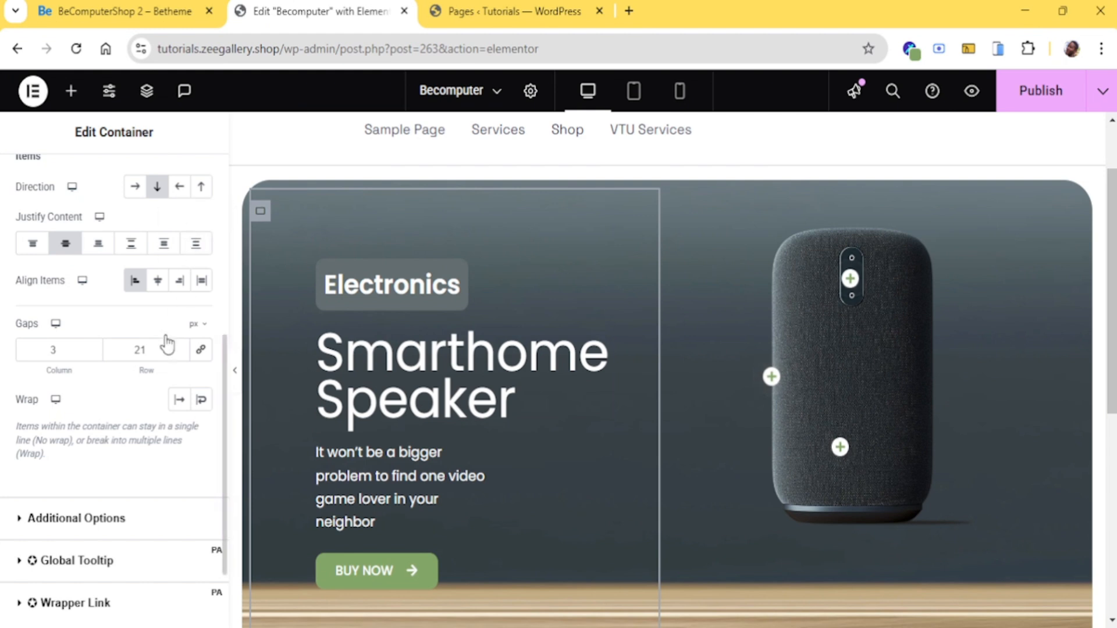
Set the hero text container's bottom padding to 3 em
{"action": "scroll", "coordinate": [168, 343], "scroll_direction": "up", "scroll_amount": 6}
{"action": "left_click", "coordinate": [168, 198]}
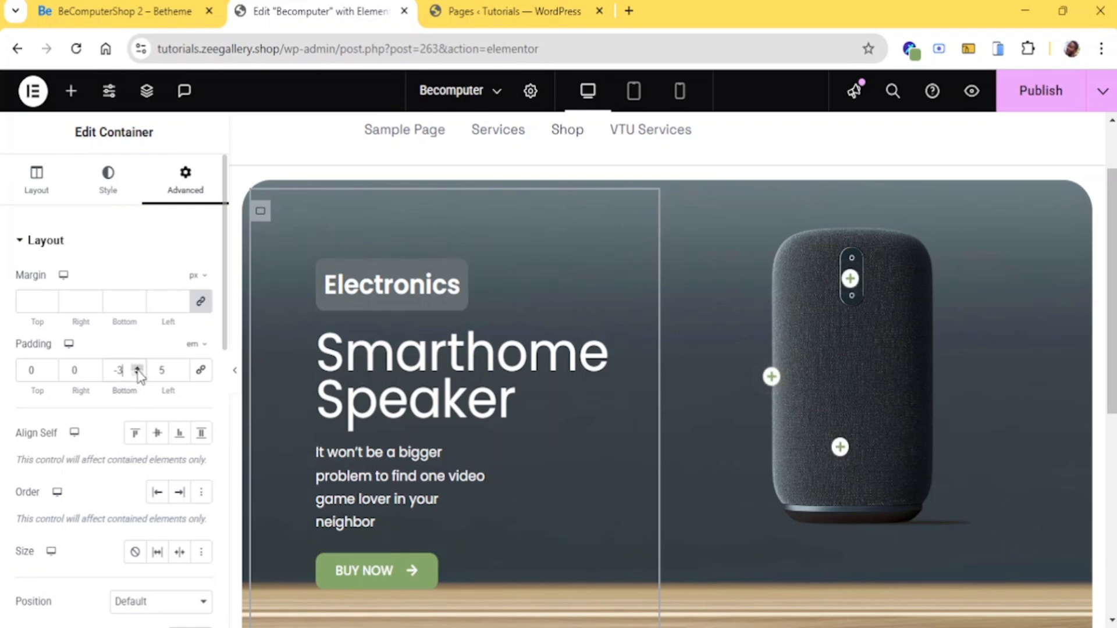
{"action": "left_click", "coordinate": [138, 369]}
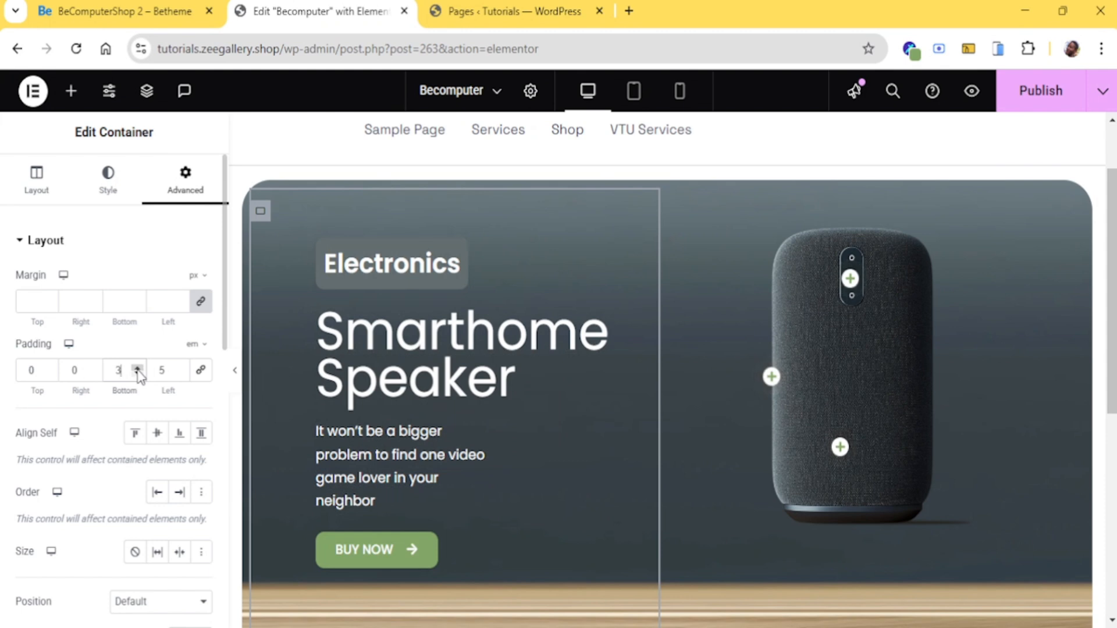
Set the hero text container's bottom padding to 4 em and check the layout against the BeComputerShop 2 reference page
{"action": "left_click", "coordinate": [138, 369]}
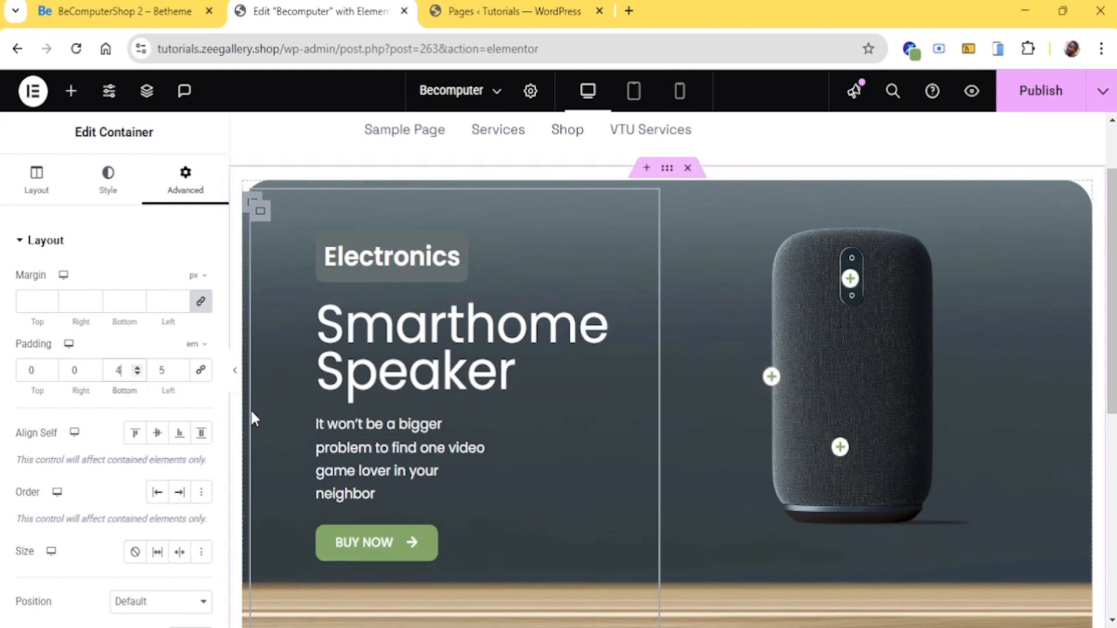
{"action": "left_click", "coordinate": [235, 370]}
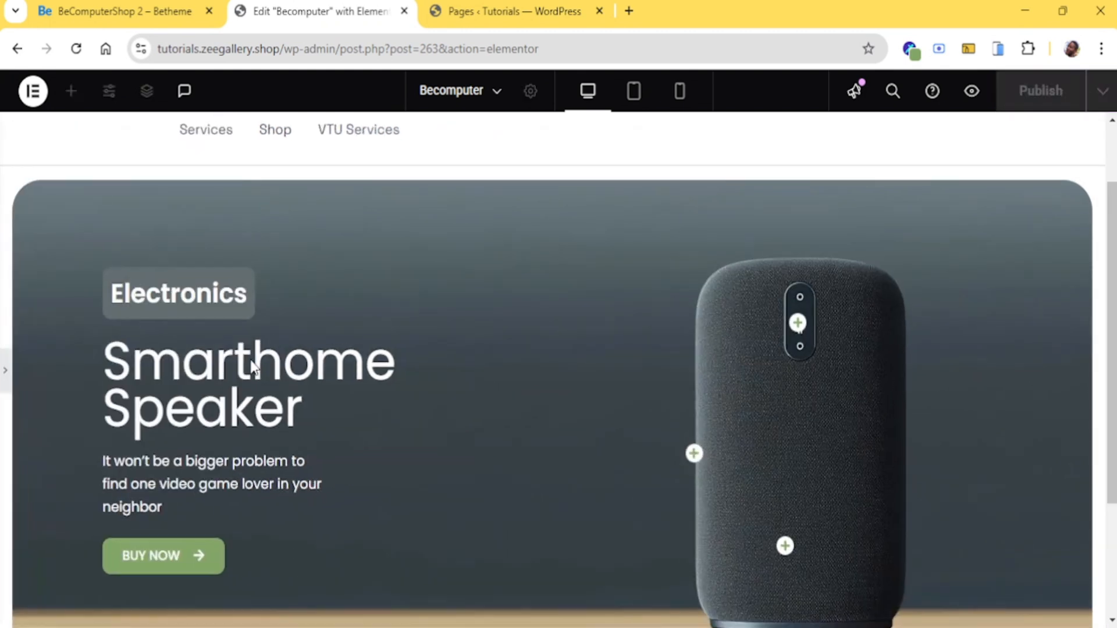
{"action": "scroll", "coordinate": [273, 366], "scroll_direction": "down", "scroll_amount": 3}
{"action": "scroll", "coordinate": [274, 367], "scroll_direction": "up", "scroll_amount": 4}
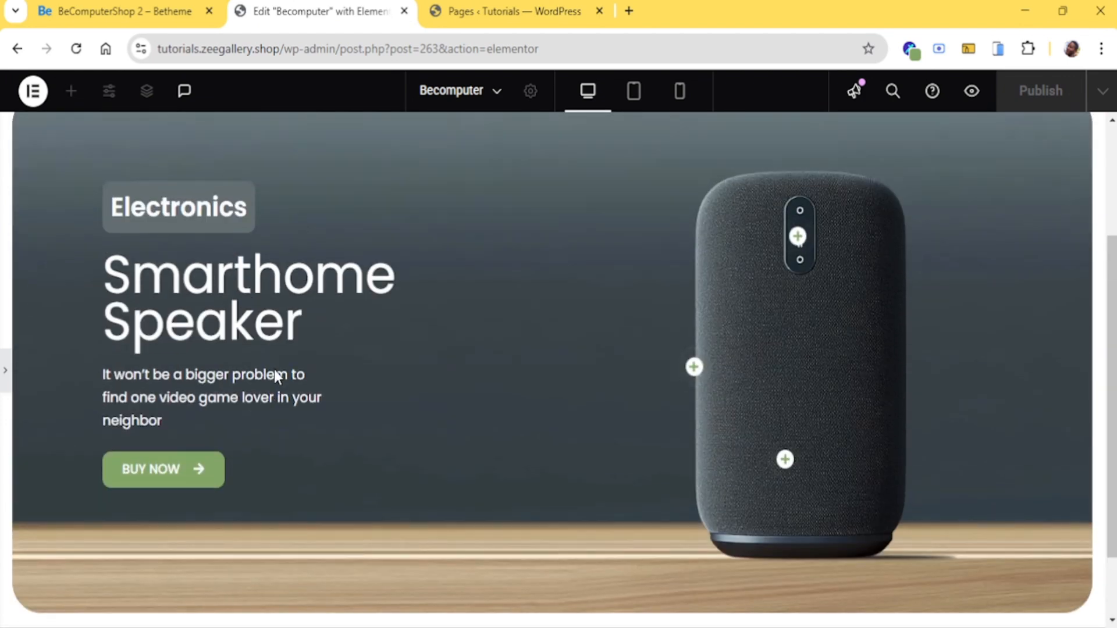
{"action": "scroll", "coordinate": [274, 366], "scroll_direction": "down", "scroll_amount": 1}
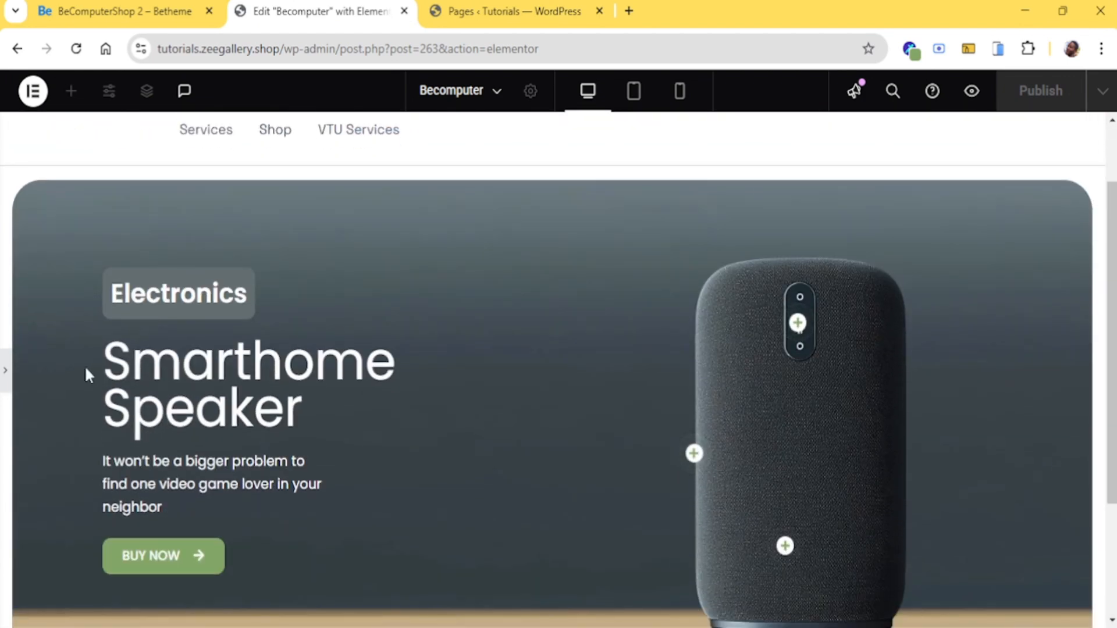
{"action": "left_click", "coordinate": [5, 375]}
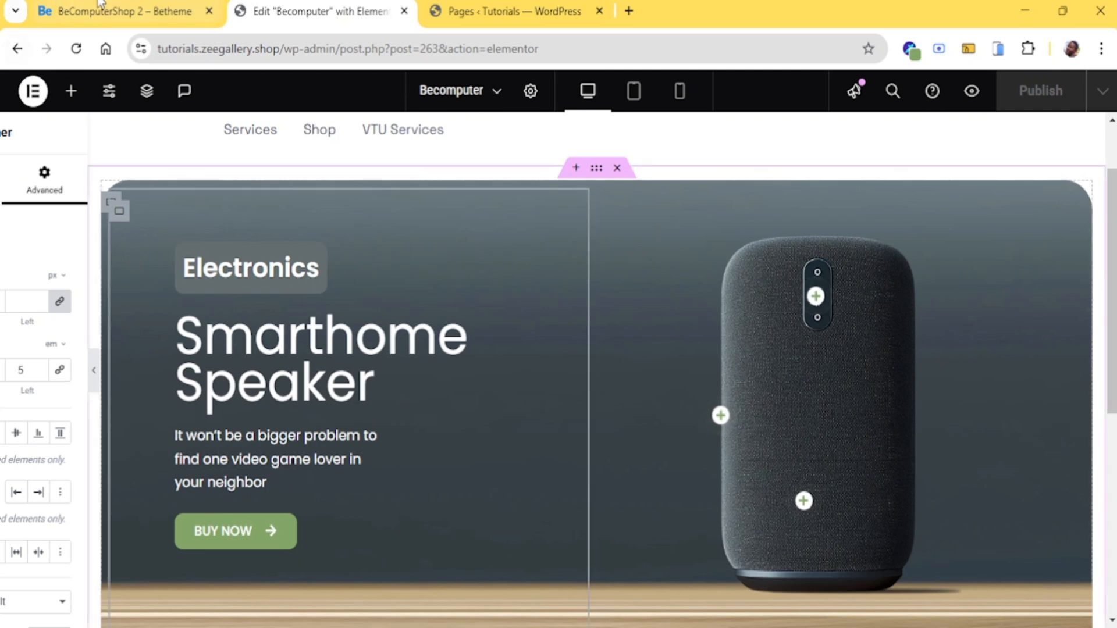
{"action": "left_click", "coordinate": [146, 11]}
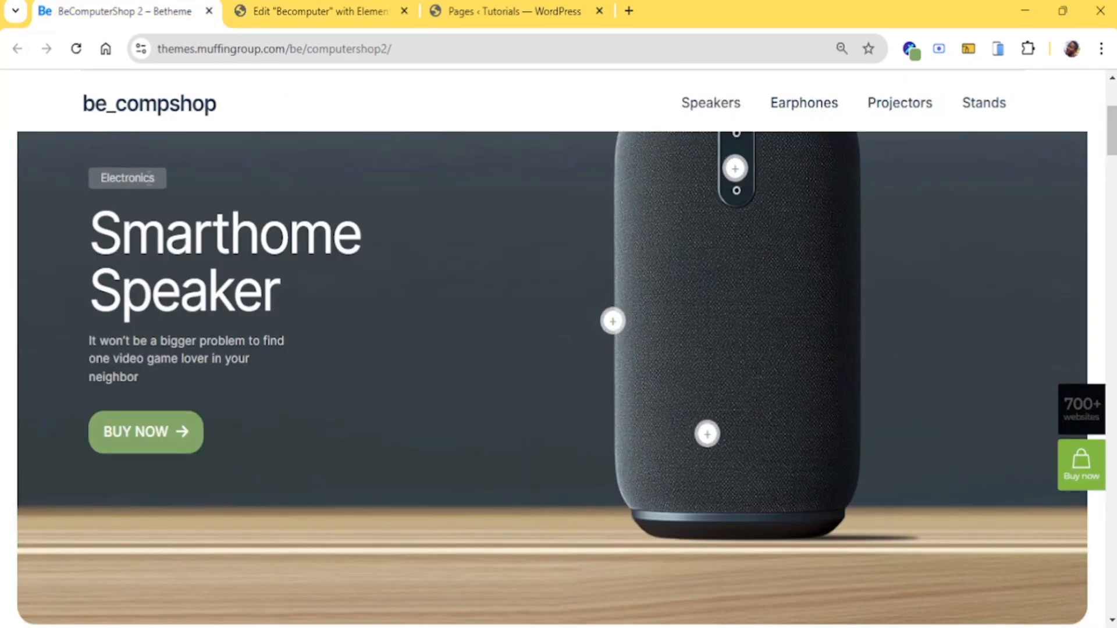
{"action": "left_click", "coordinate": [247, 11]}
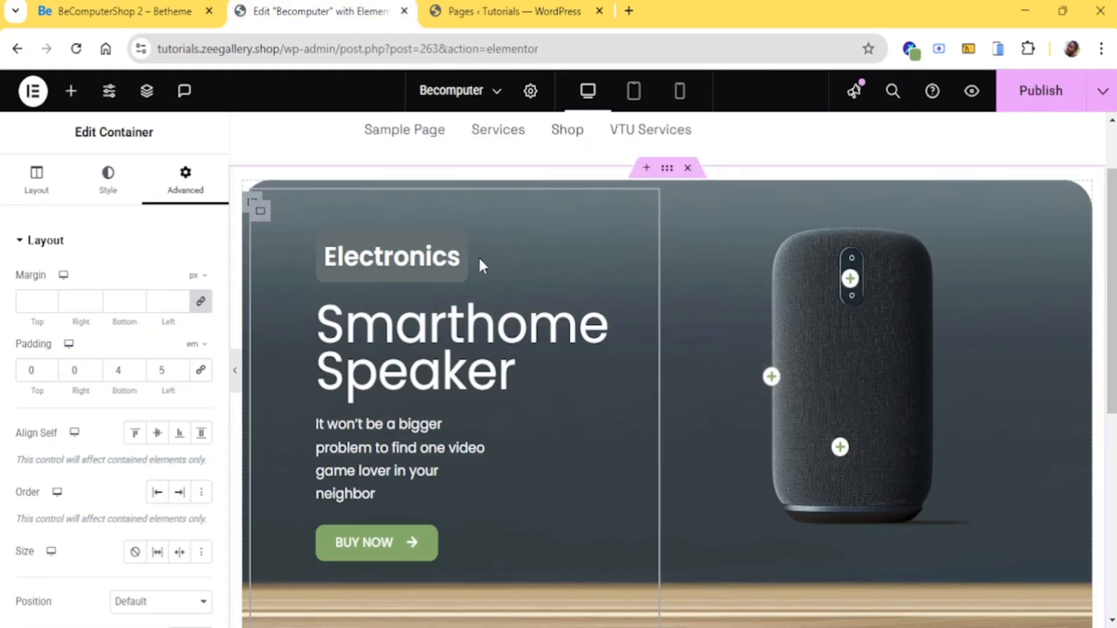
Set the Electronics heading's typography to weight 200 (Extra Light) and size 15 px, and preview the hero at full width
{"action": "left_click", "coordinate": [111, 195]}
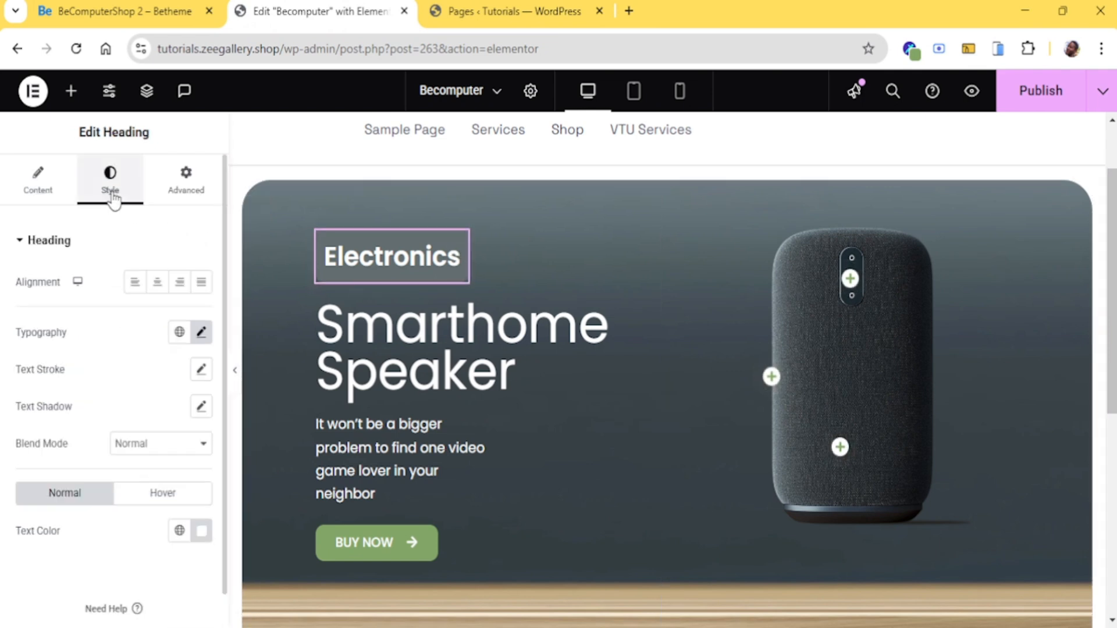
{"action": "left_click", "coordinate": [202, 333]}
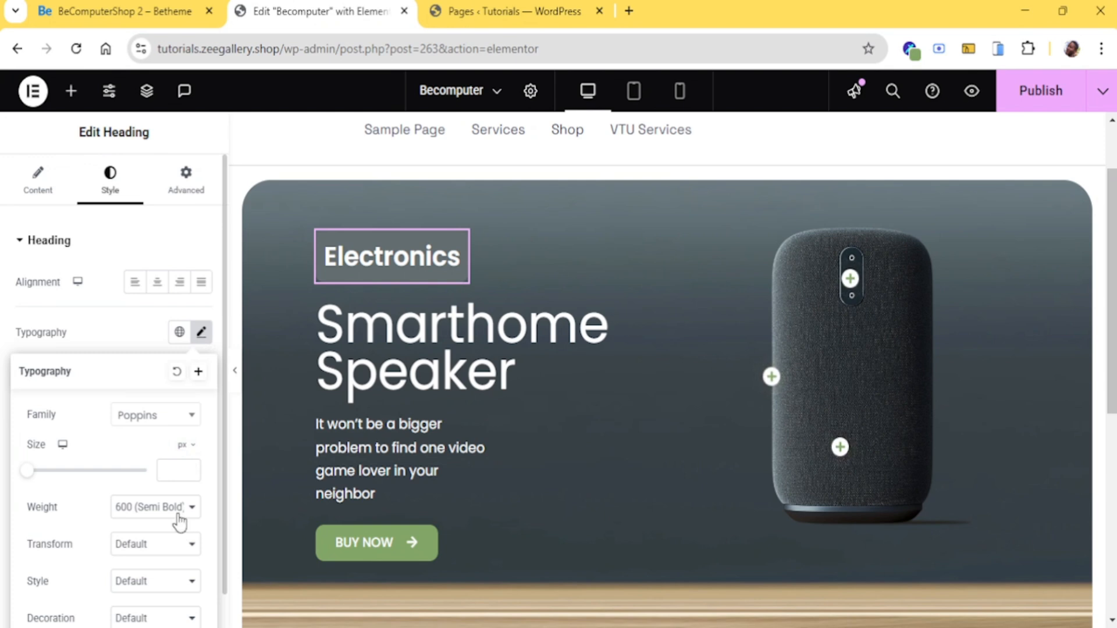
{"action": "left_click", "coordinate": [168, 277]}
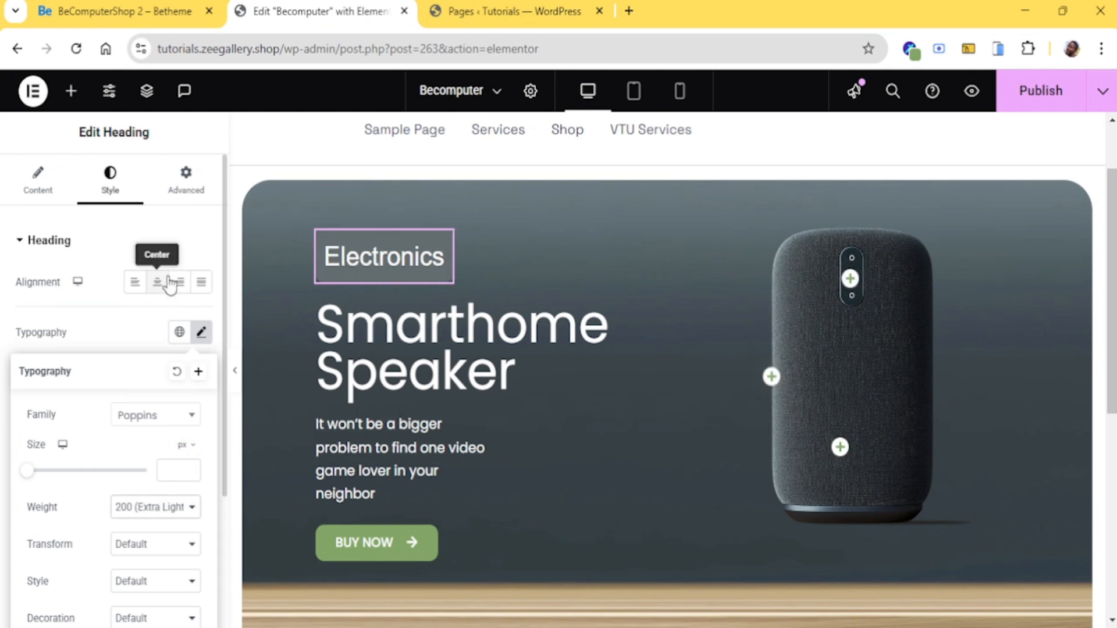
{"action": "left_click", "coordinate": [192, 470]}
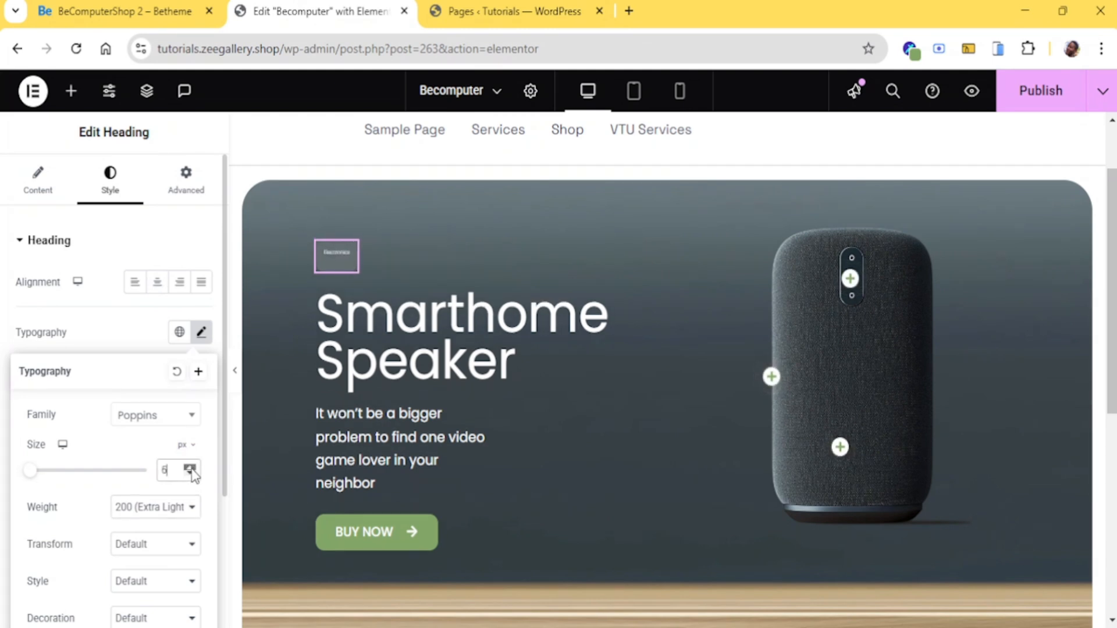
{"action": "left_click", "coordinate": [190, 468]}
{"action": "left_click", "coordinate": [190, 468]}
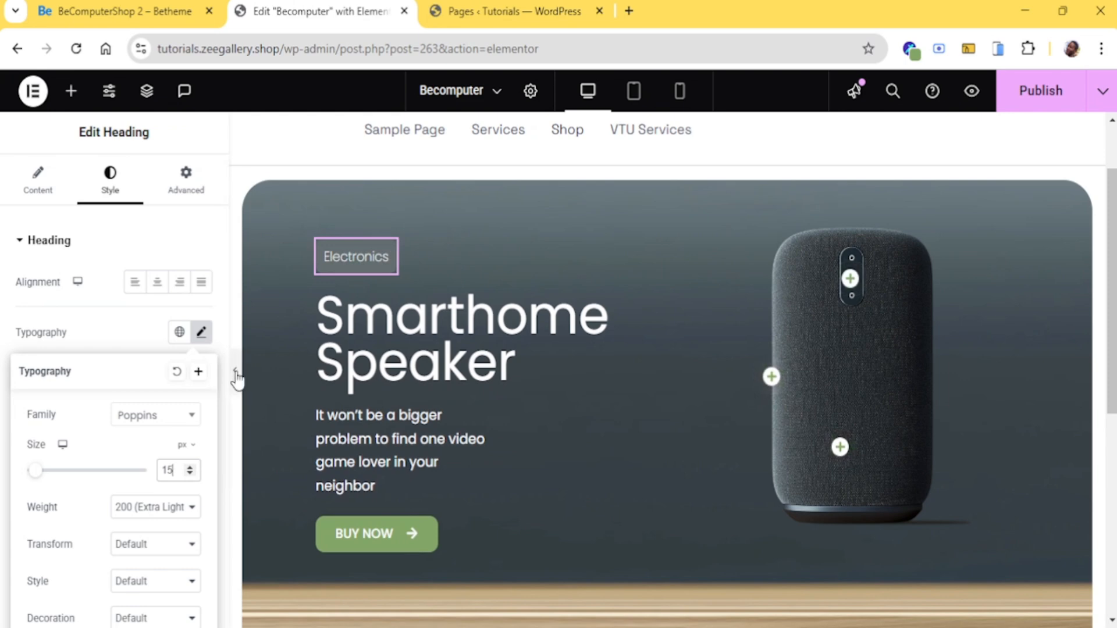
{"action": "left_click", "coordinate": [236, 372]}
{"action": "left_click", "coordinate": [235, 372]}
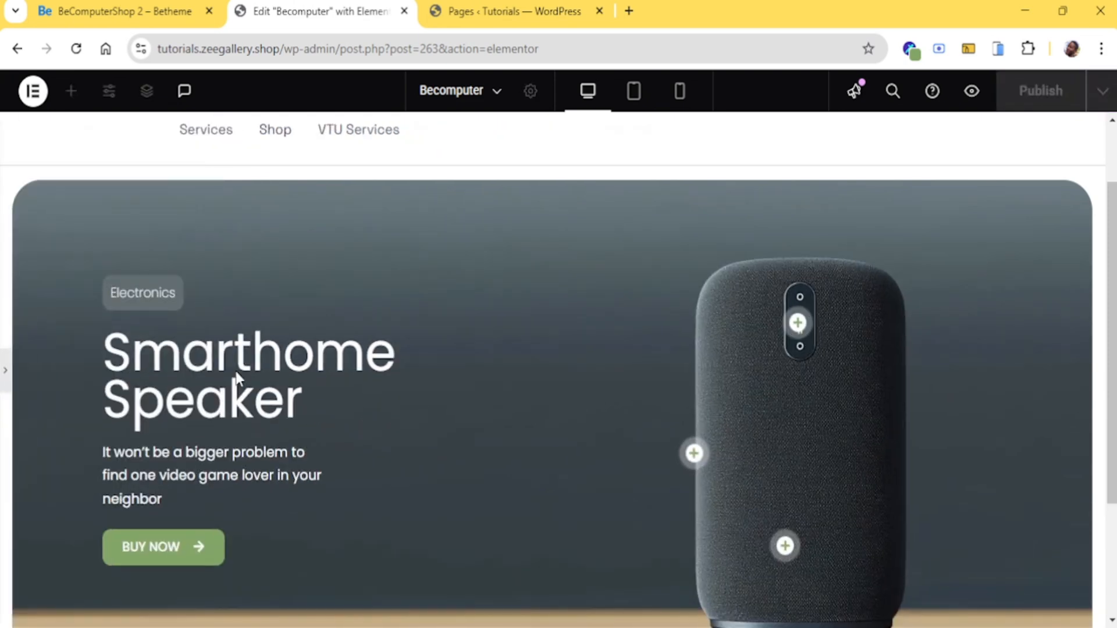
{"action": "left_click", "coordinate": [4, 363]}
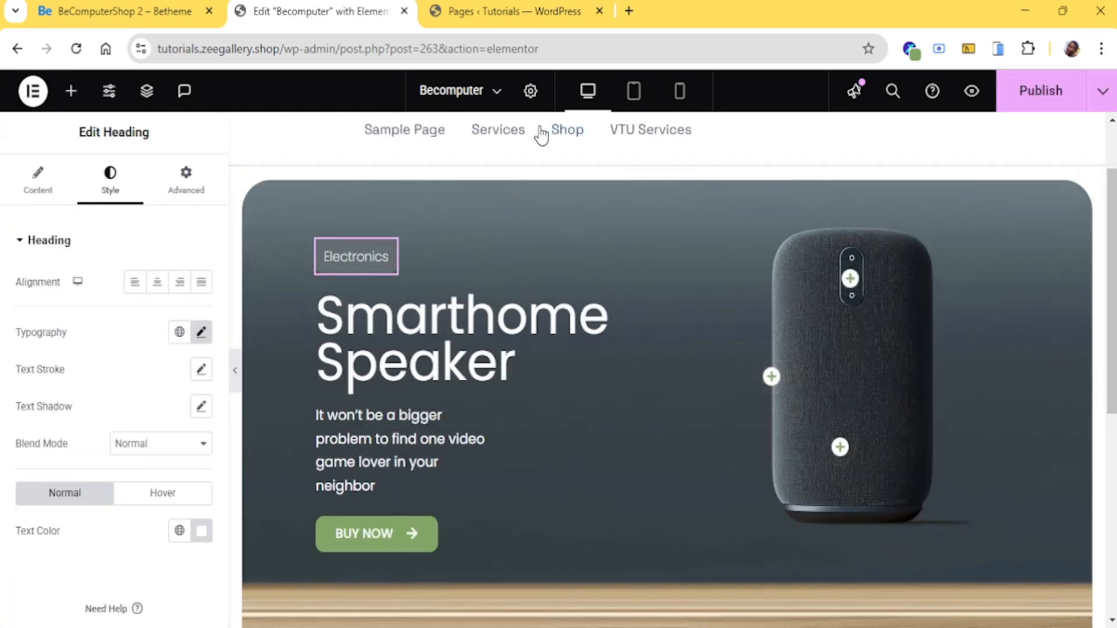
In the tablet view, set all of the hero text container's paddings to 0 em and unlink the padding values
{"action": "left_click", "coordinate": [641, 101]}
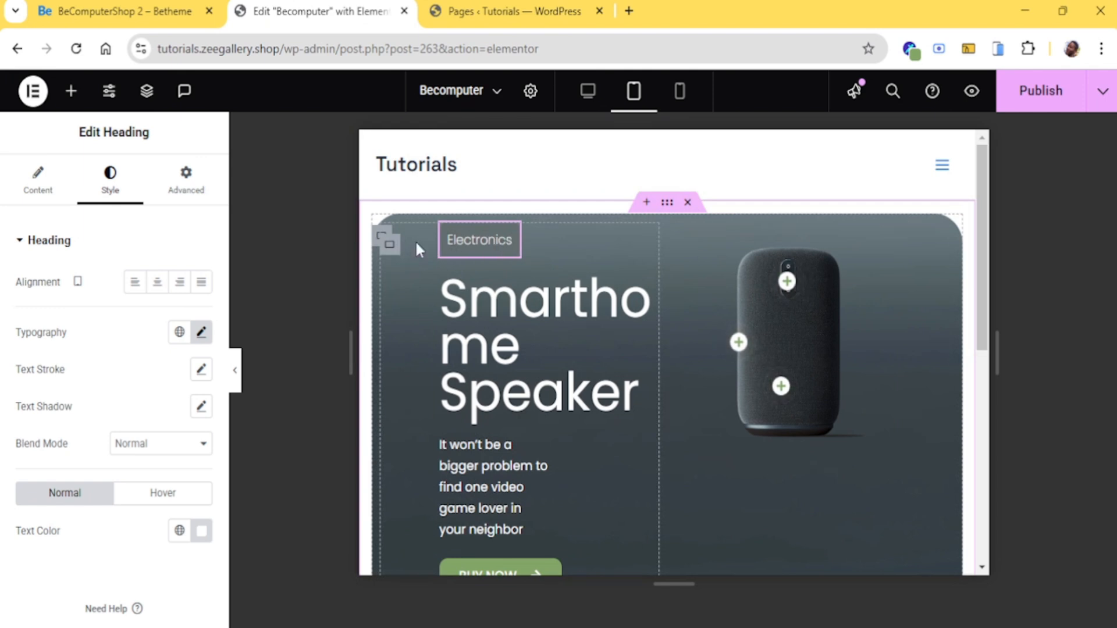
{"action": "left_click", "coordinate": [387, 247]}
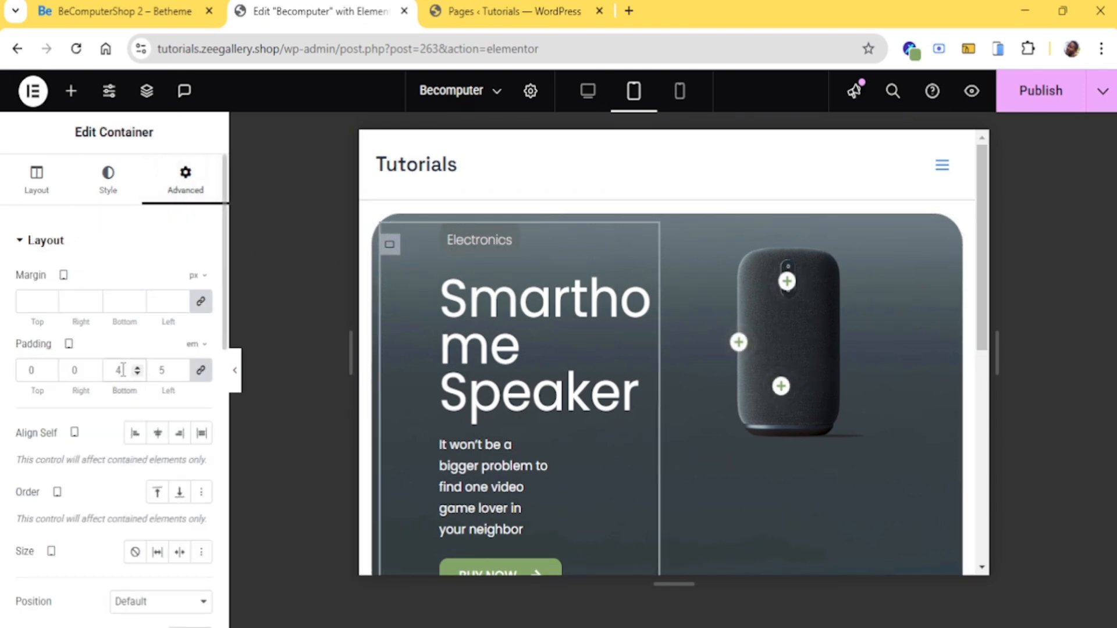
{"action": "key", "text": "BackSpace"}
{"action": "type", "text": "0"}
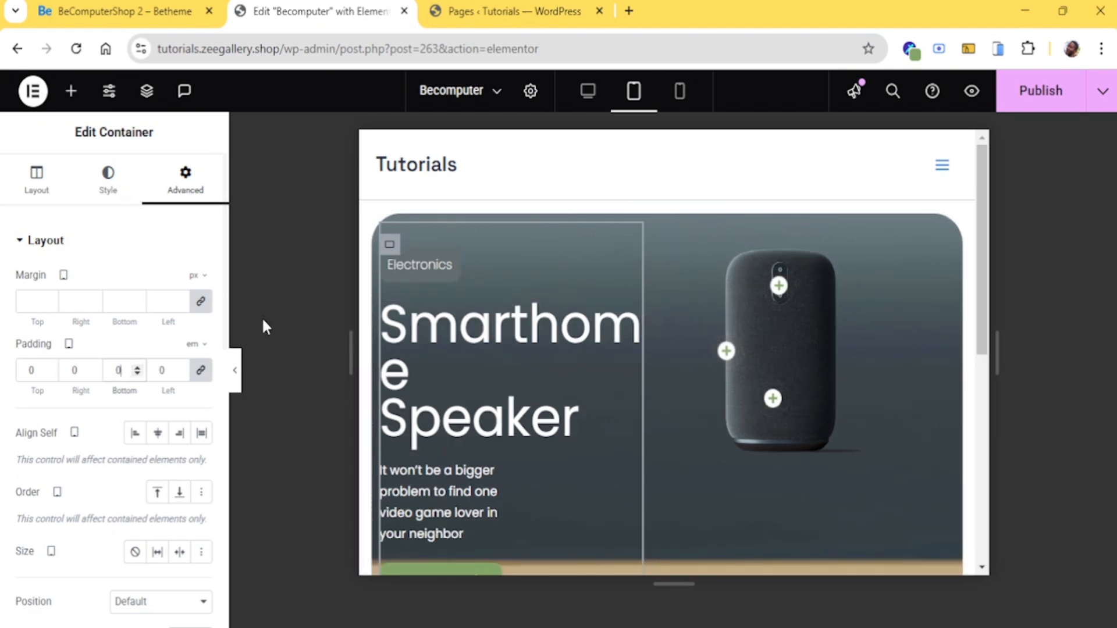
{"action": "left_click", "coordinate": [201, 373]}
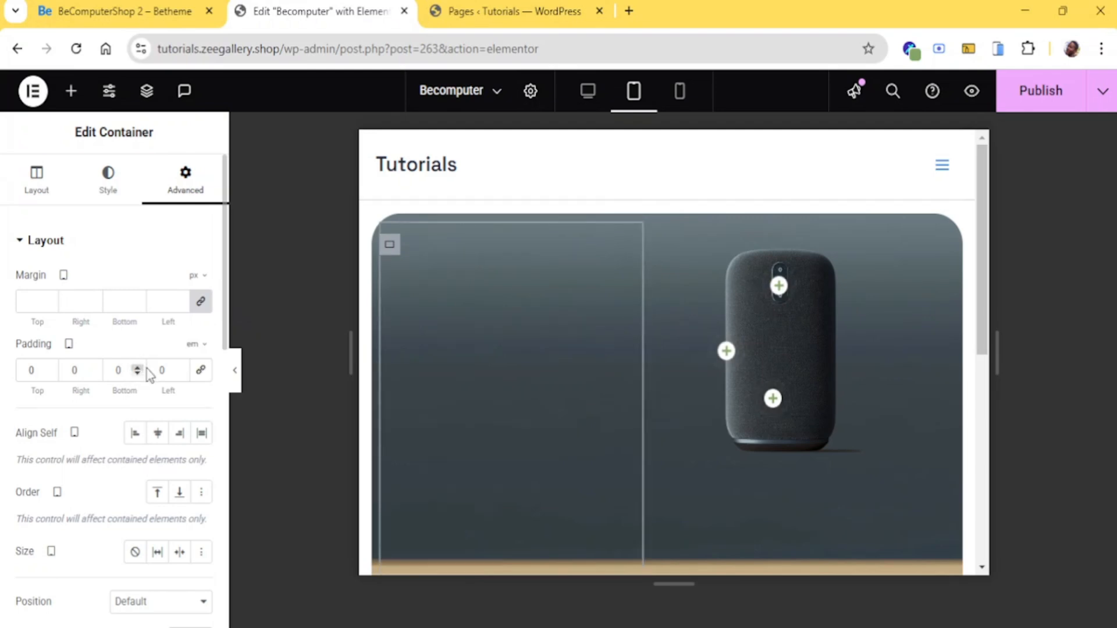
{"action": "scroll", "coordinate": [529, 349], "scroll_direction": "down", "scroll_amount": 4}
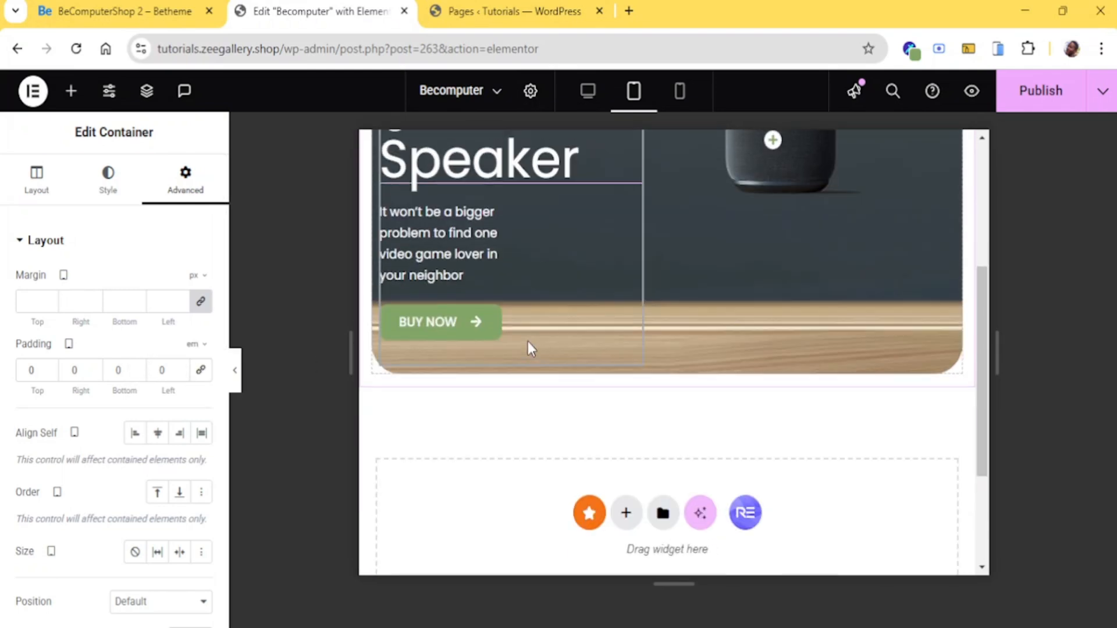
{"action": "scroll", "coordinate": [527, 355], "scroll_direction": "up", "scroll_amount": 4}
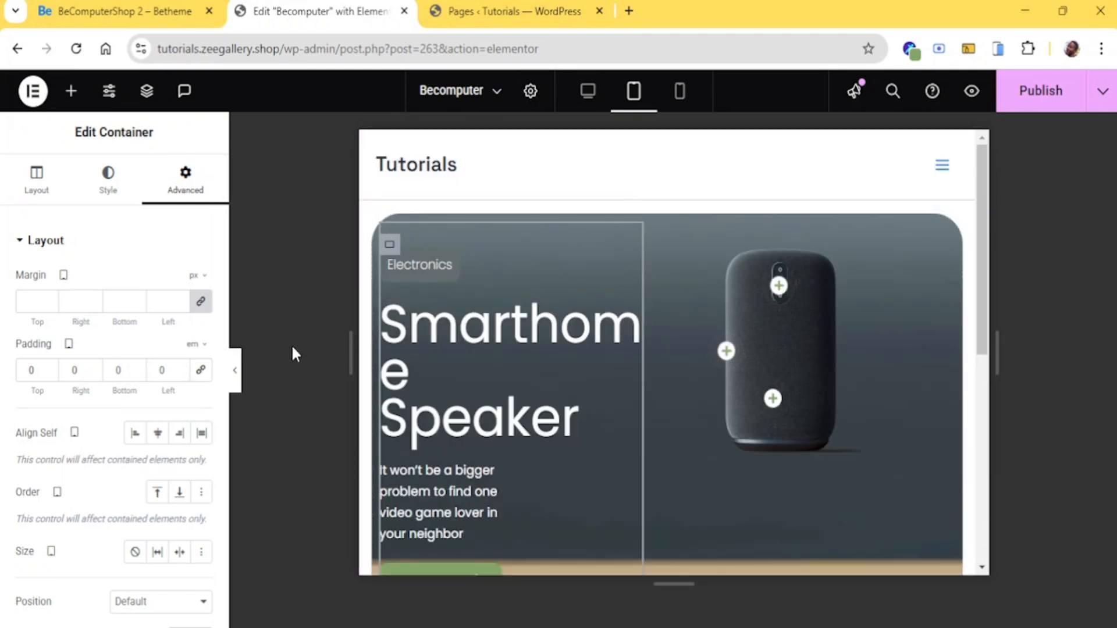
Set the hero text container's tablet padding to 2 em on the left and 3 em at the bottom
{"action": "left_click", "coordinate": [182, 368]}
{"action": "left_click", "coordinate": [182, 367]}
{"action": "scroll", "coordinate": [514, 260], "scroll_direction": "down", "scroll_amount": 3}
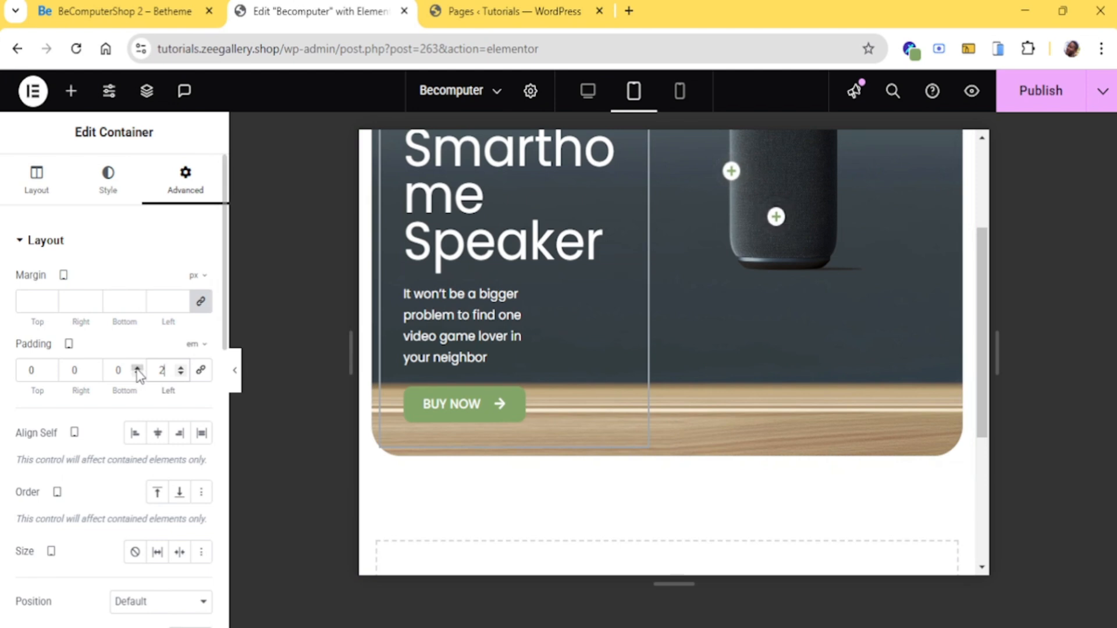
{"action": "left_click", "coordinate": [137, 368]}
{"action": "left_click", "coordinate": [138, 368]}
{"action": "left_click", "coordinate": [138, 368]}
{"action": "scroll", "coordinate": [563, 284], "scroll_direction": "up", "scroll_amount": 3}
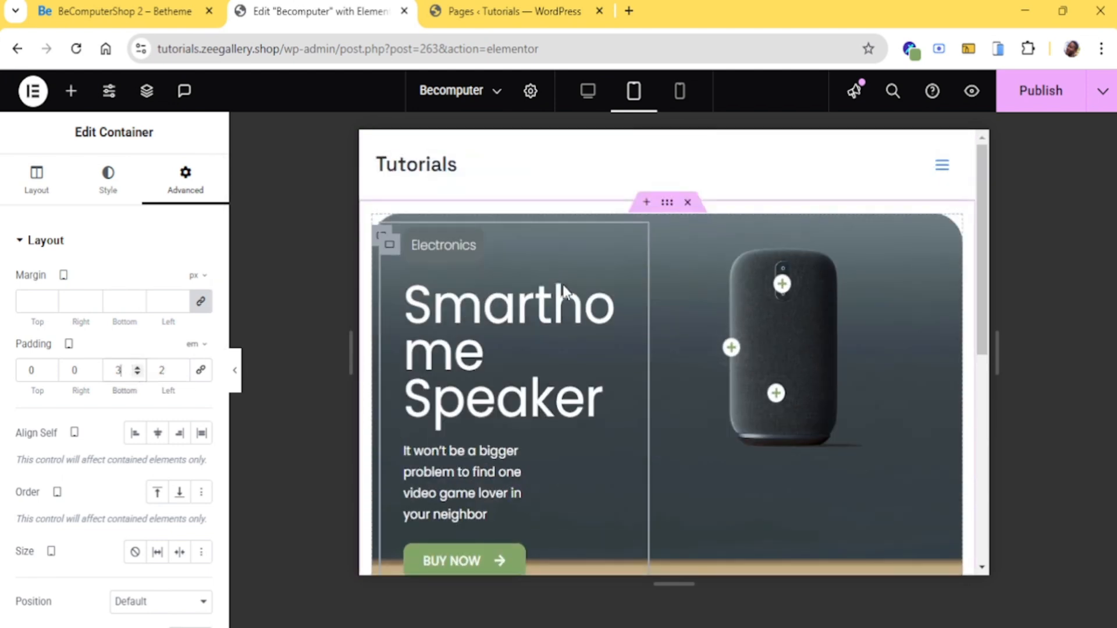
Set the hero text container's tablet top padding to 3 em and check the whole hero section
{"action": "left_click", "coordinate": [49, 367]}
{"action": "left_click", "coordinate": [50, 367]}
{"action": "left_click", "coordinate": [50, 367]}
{"action": "scroll", "coordinate": [732, 251], "scroll_direction": "down", "scroll_amount": 3}
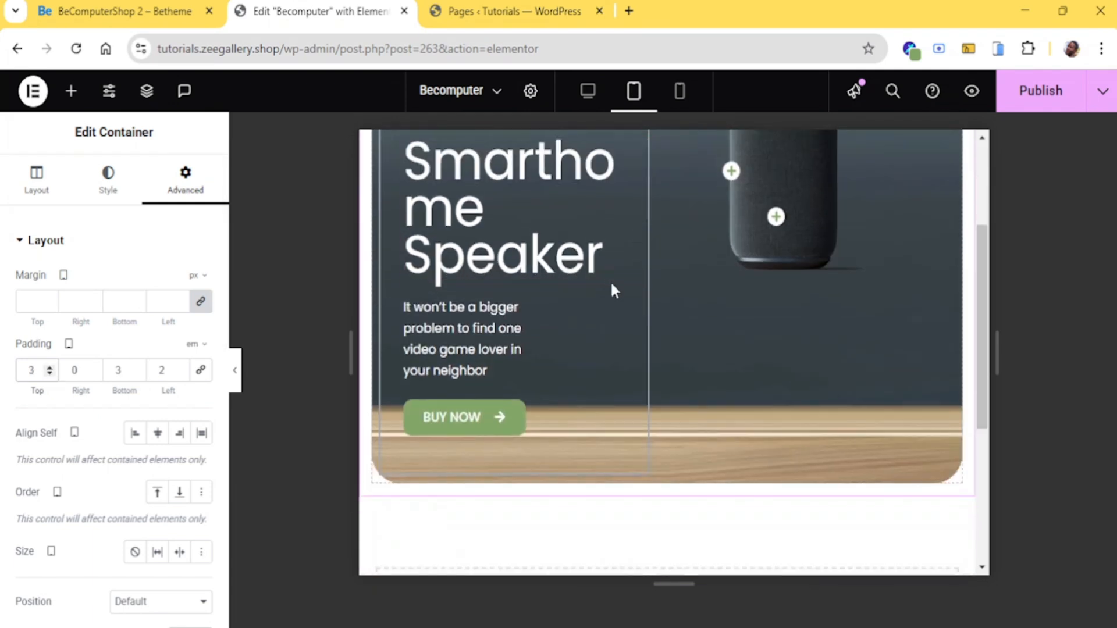
{"action": "scroll", "coordinate": [592, 274], "scroll_direction": "up", "scroll_amount": 2}
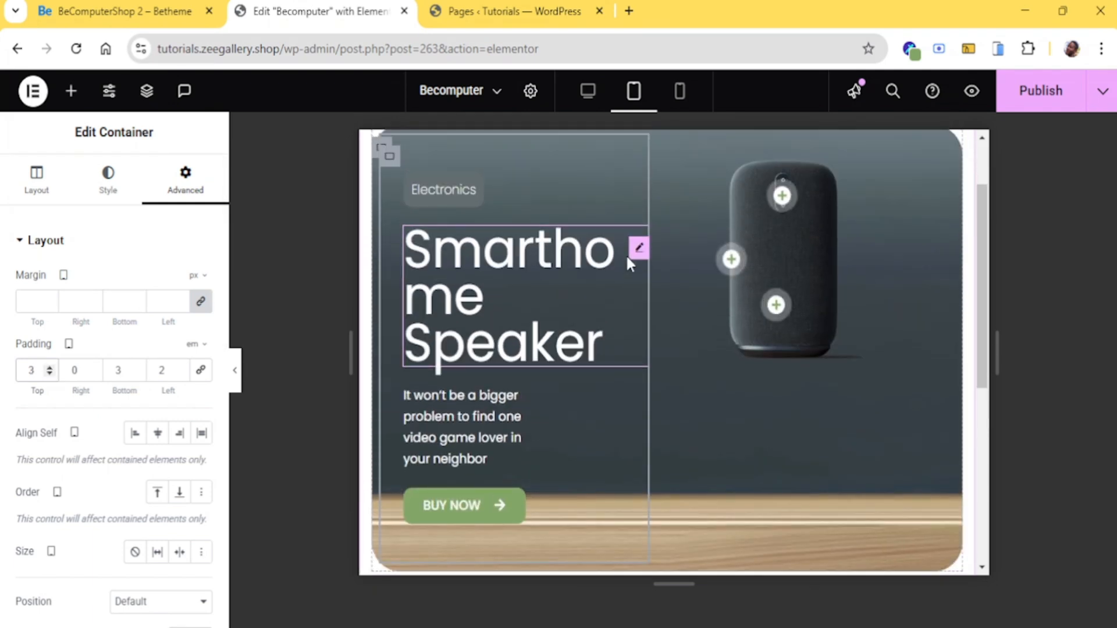
Reduce the Smarthome Speaker heading's tablet font size to 45 px
{"action": "left_click", "coordinate": [590, 254]}
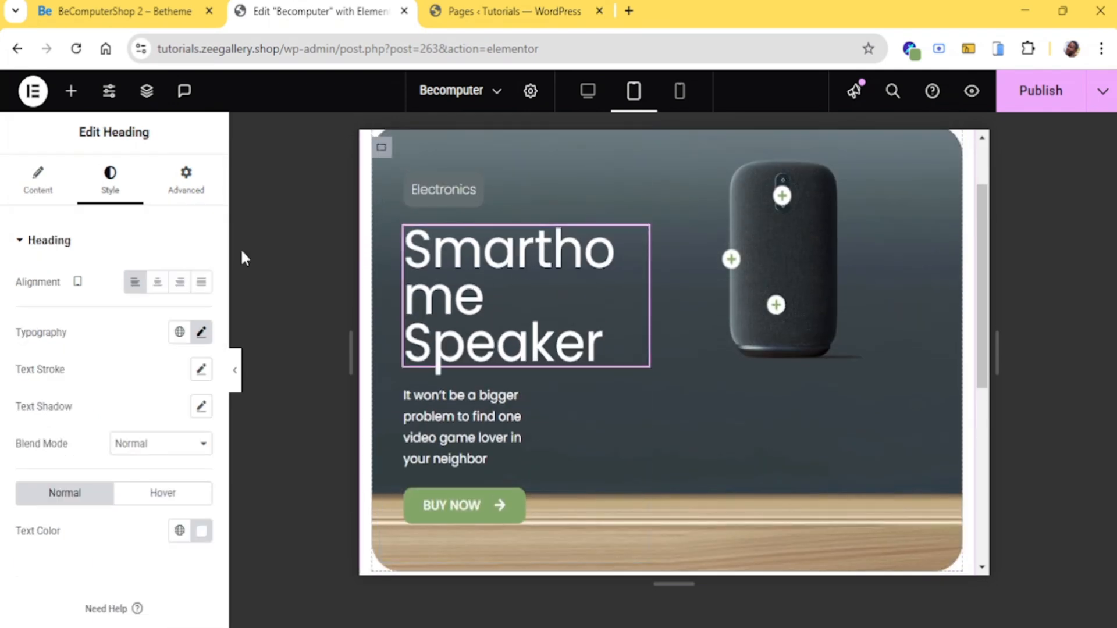
{"action": "left_click", "coordinate": [201, 333]}
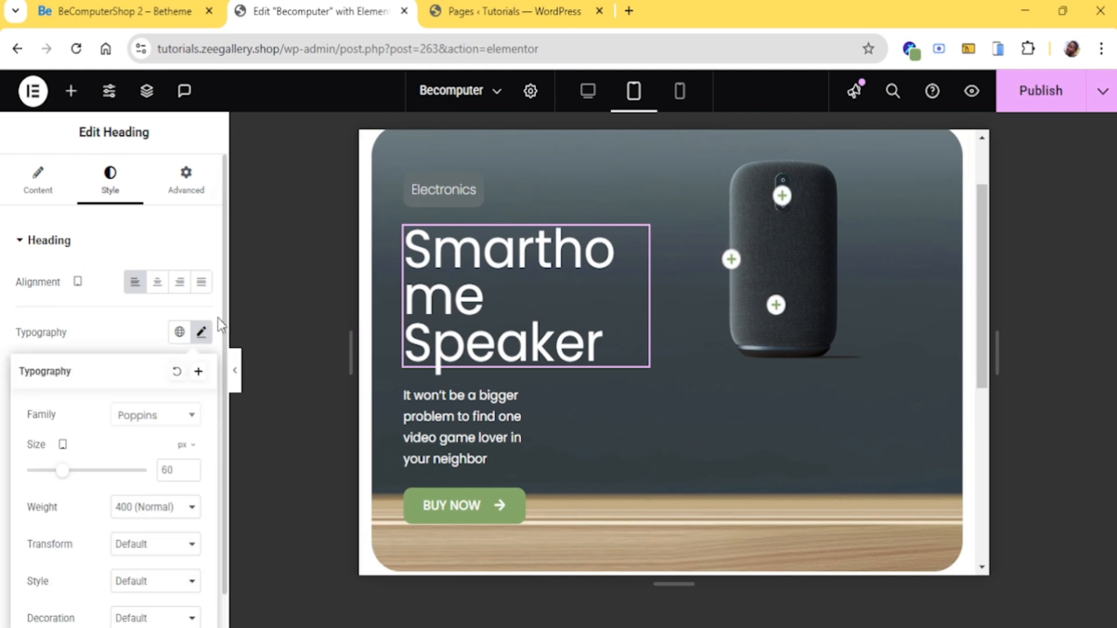
{"action": "left_click", "coordinate": [190, 468]}
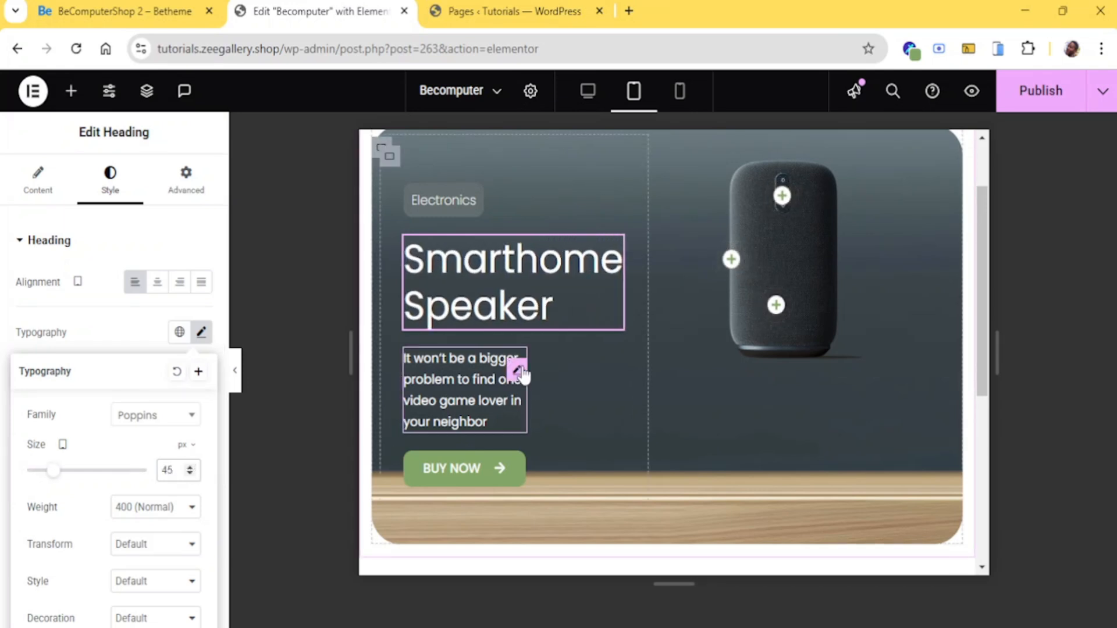
Set the hero paragraph's custom width for tablet to 74%
{"action": "left_click", "coordinate": [514, 368]}
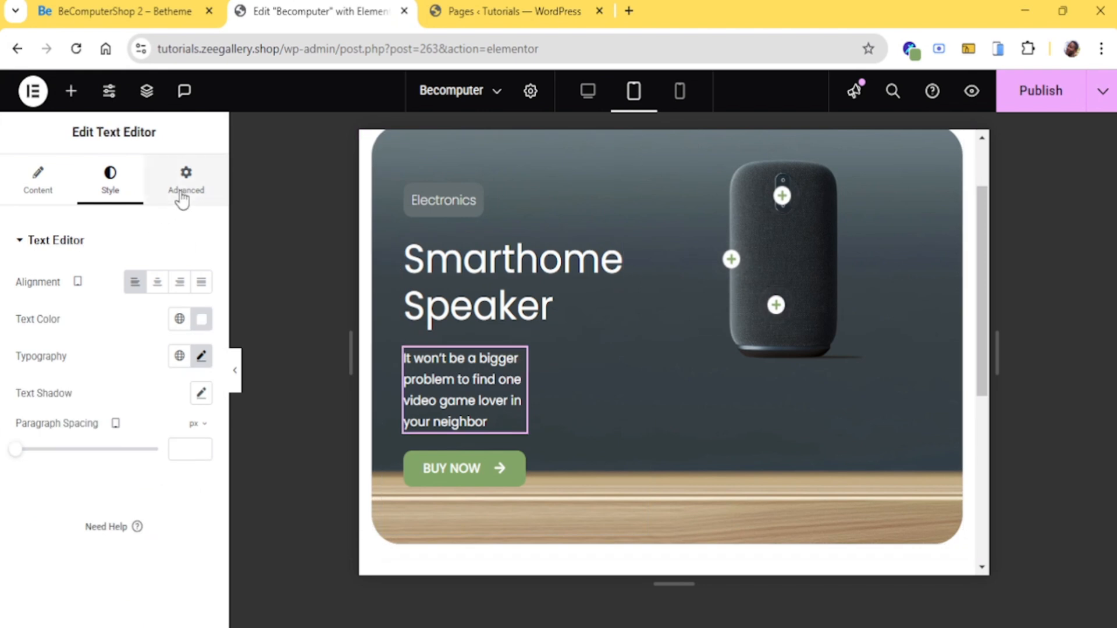
{"action": "left_click", "coordinate": [182, 198]}
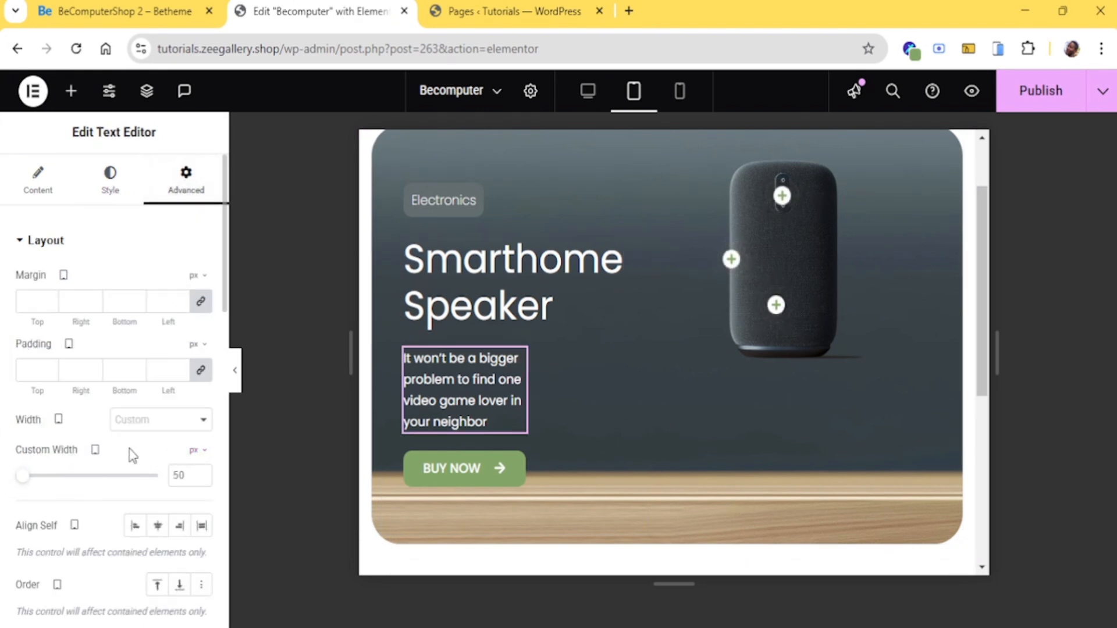
{"action": "left_click", "coordinate": [196, 452]}
{"action": "left_click", "coordinate": [195, 477]}
{"action": "left_click_drag", "start_coordinate": [87, 475], "coordinate": [124, 477]}
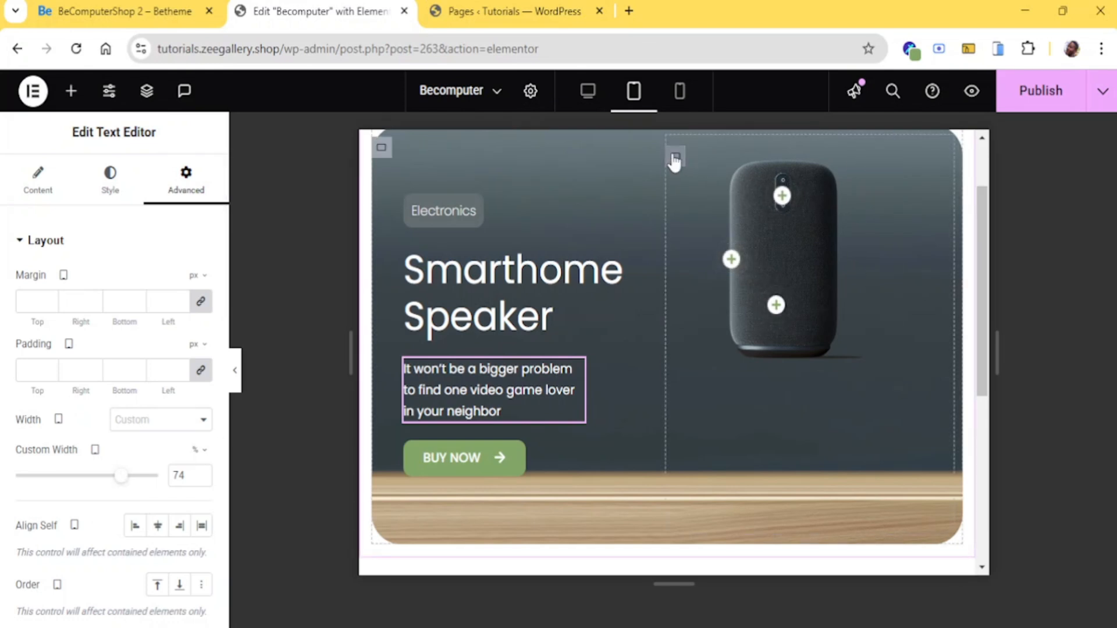
Set the speaker image container's tablet padding to 0 em on all sides and check the resulting tablet layout
{"action": "left_click", "coordinate": [675, 159]}
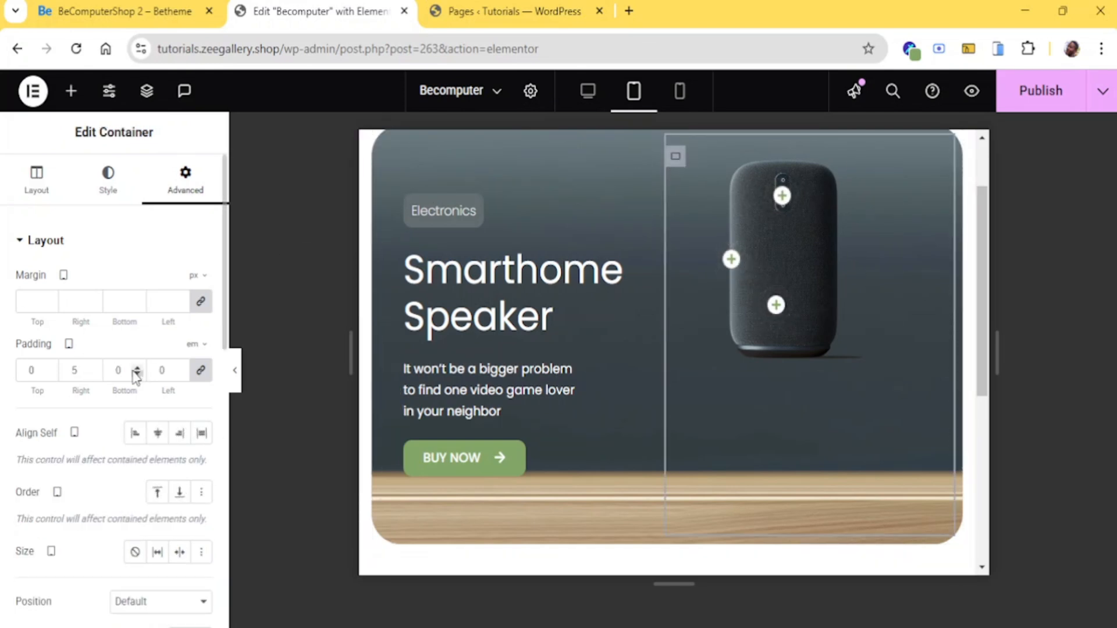
{"action": "double_click", "coordinate": [84, 366]}
{"action": "type", "text": "0"}
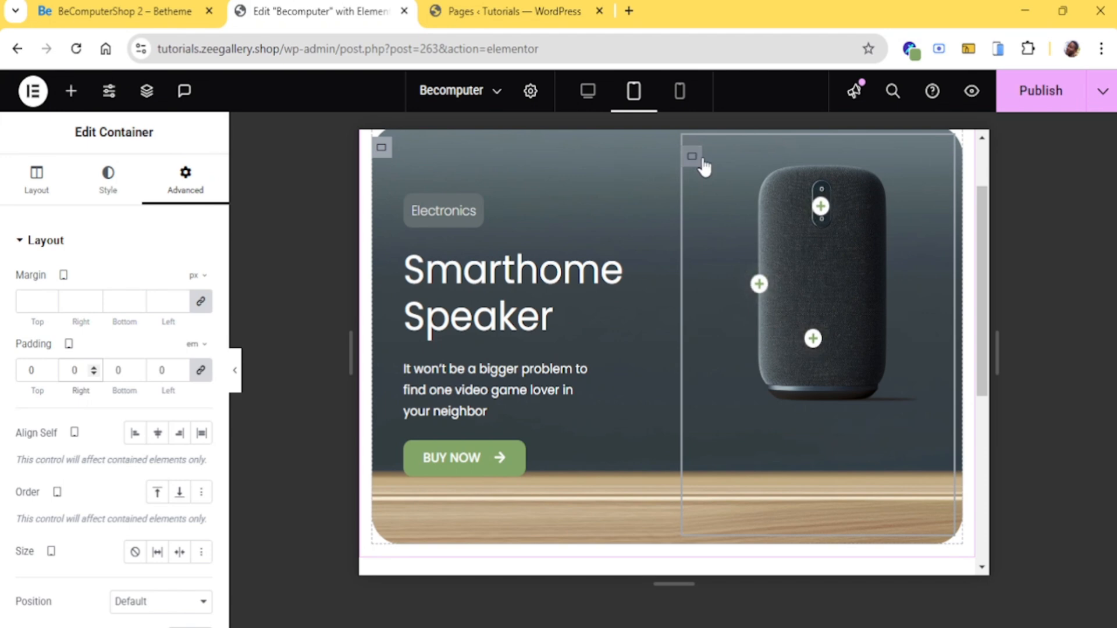
{"action": "scroll", "coordinate": [878, 306], "scroll_direction": "up", "scroll_amount": 2}
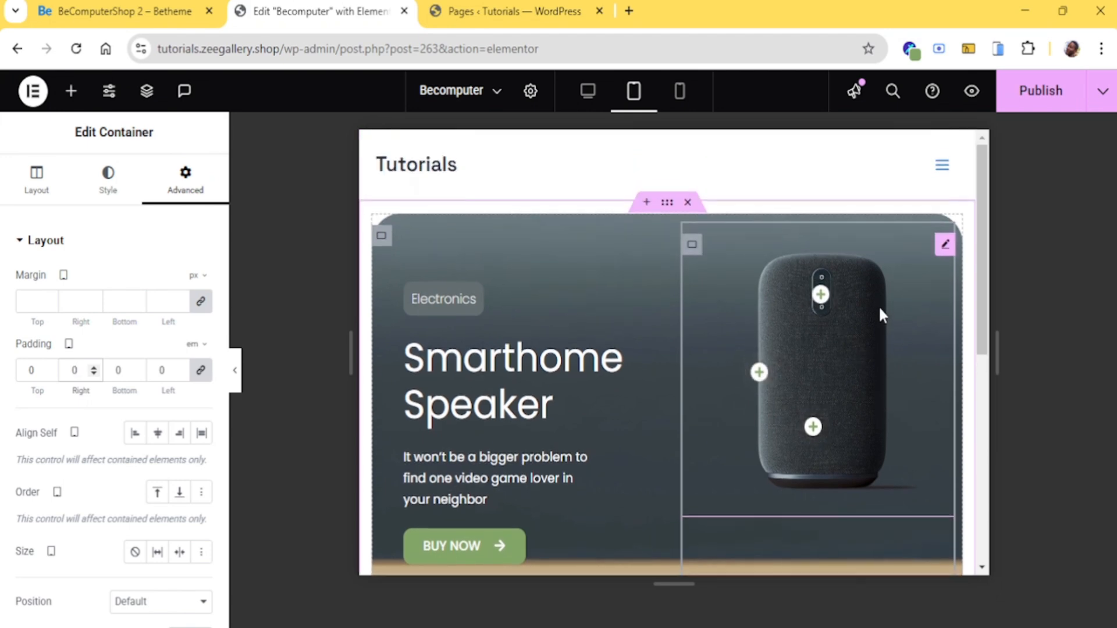
{"action": "scroll", "coordinate": [843, 309], "scroll_direction": "down", "scroll_amount": 3}
{"action": "scroll", "coordinate": [799, 346], "scroll_direction": "up", "scroll_amount": 2}
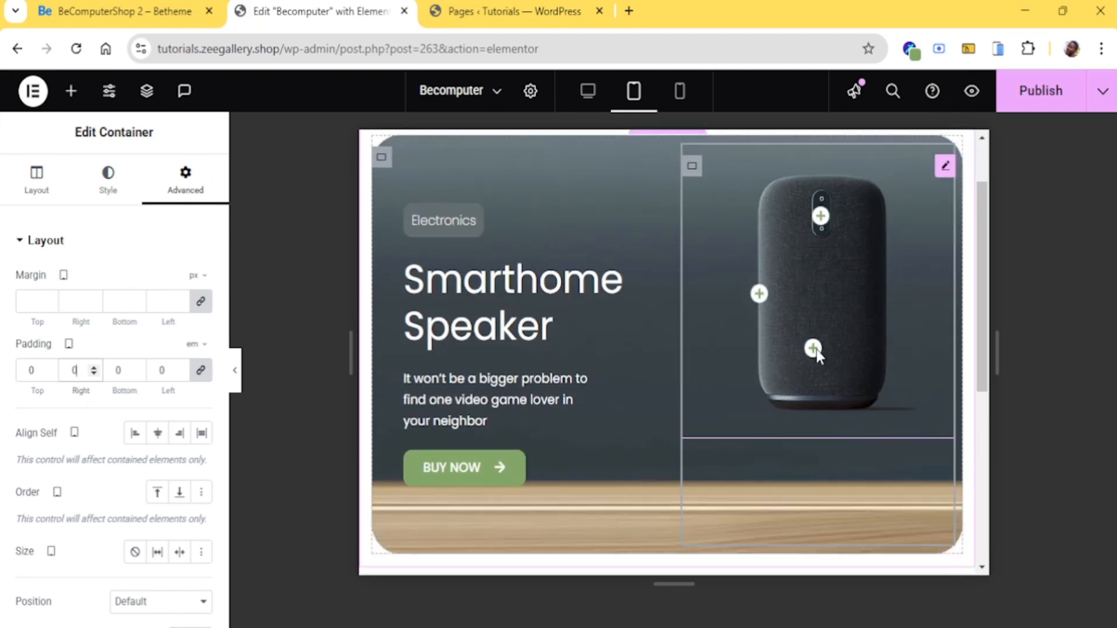
{"action": "scroll", "coordinate": [816, 350], "scroll_direction": "down", "scroll_amount": 2}
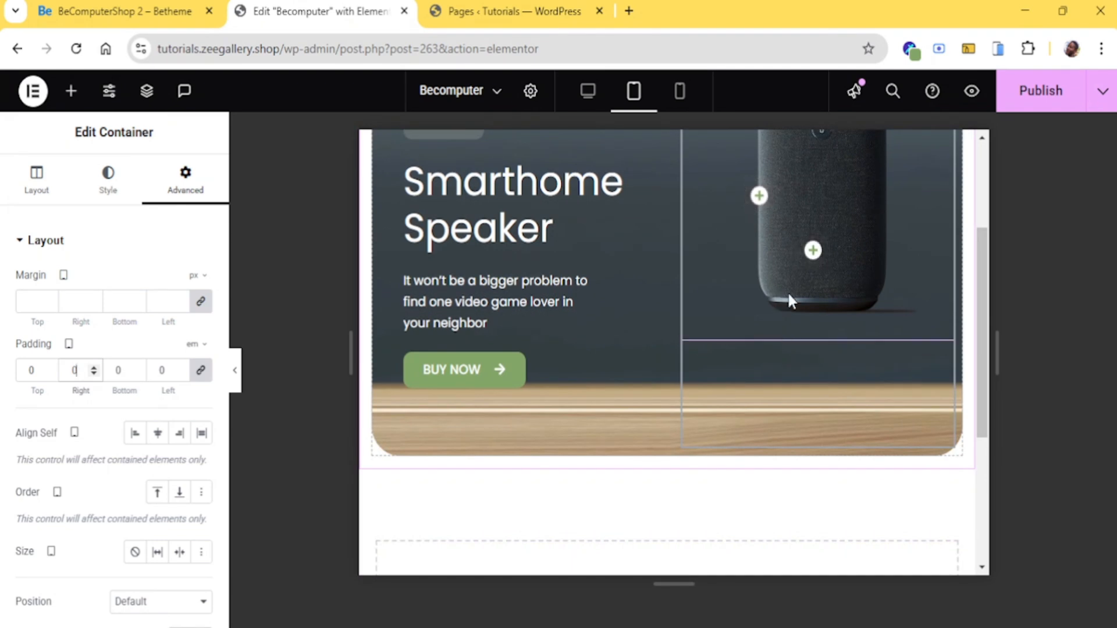
Set the speaker hotspot image's tablet width and max width to 100%
{"action": "scroll", "coordinate": [788, 294], "scroll_direction": "up", "scroll_amount": 1}
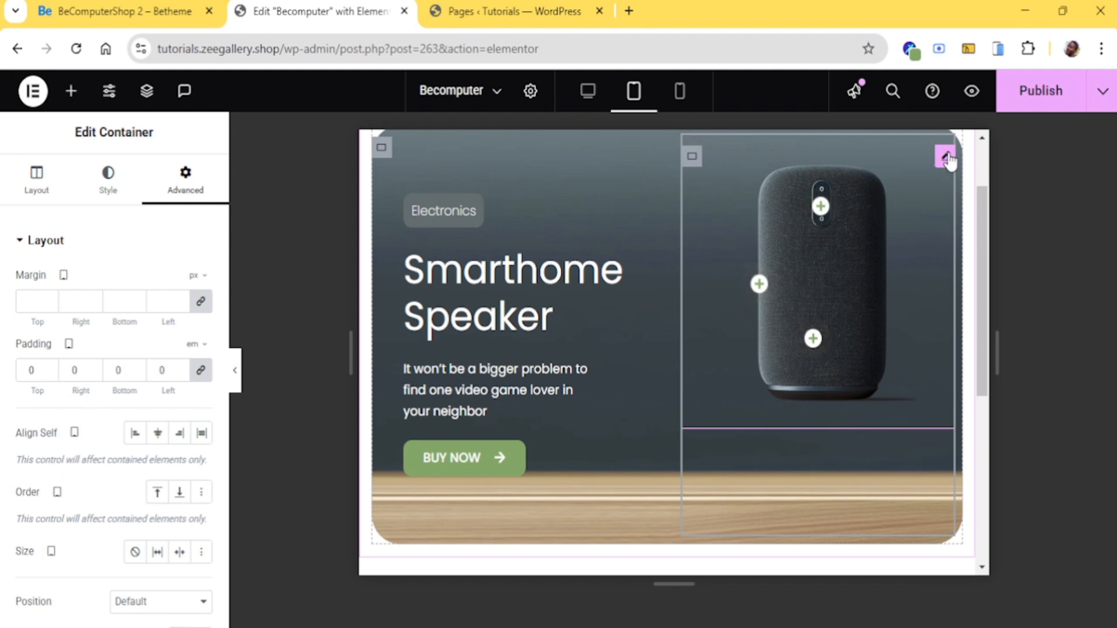
{"action": "left_click", "coordinate": [945, 157]}
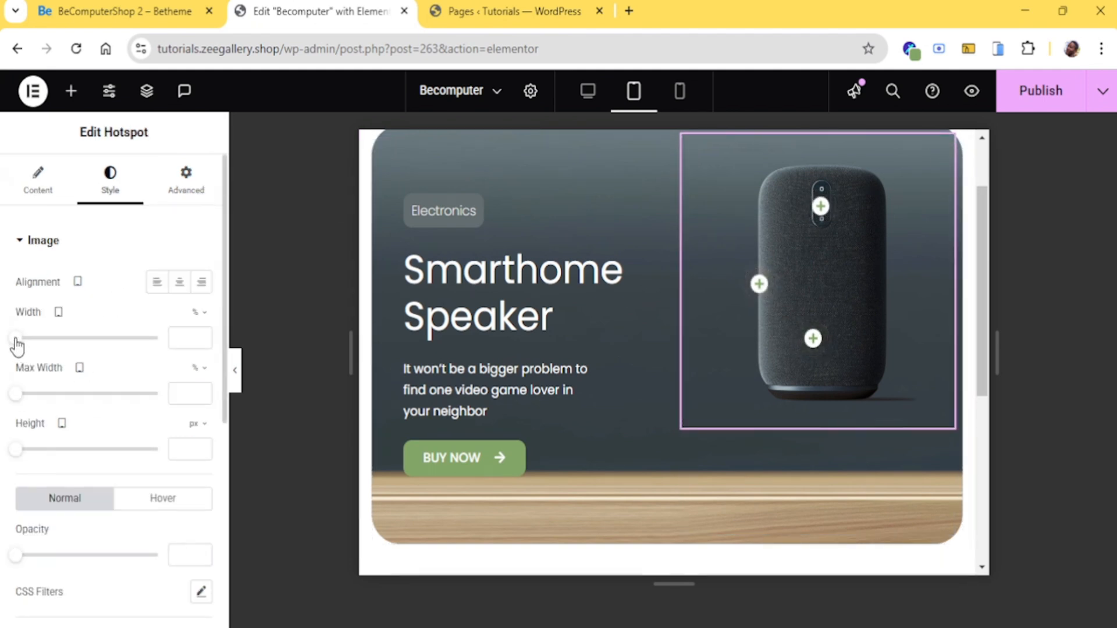
{"action": "left_click", "coordinate": [186, 345]}
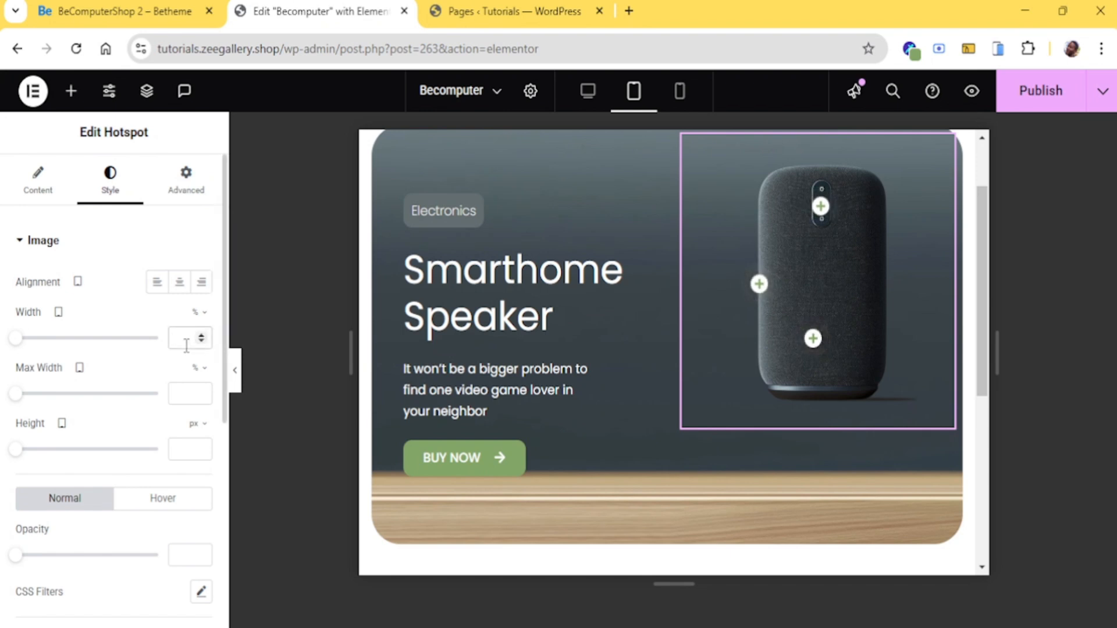
{"action": "type", "text": "100100"}
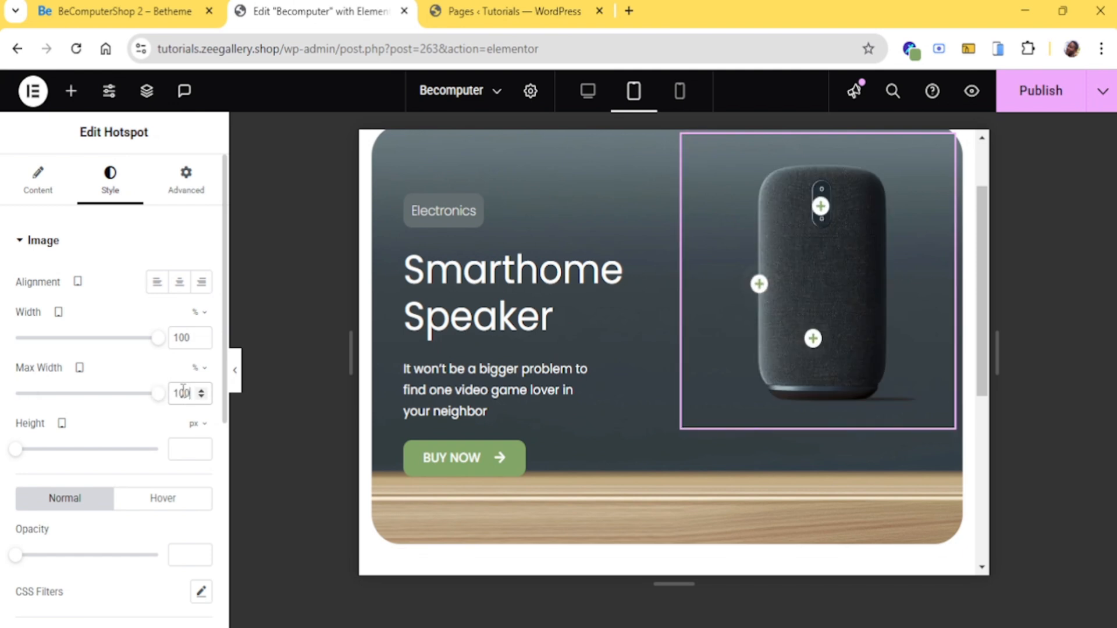
{"action": "scroll", "coordinate": [107, 488], "scroll_direction": "down", "scroll_amount": 3}
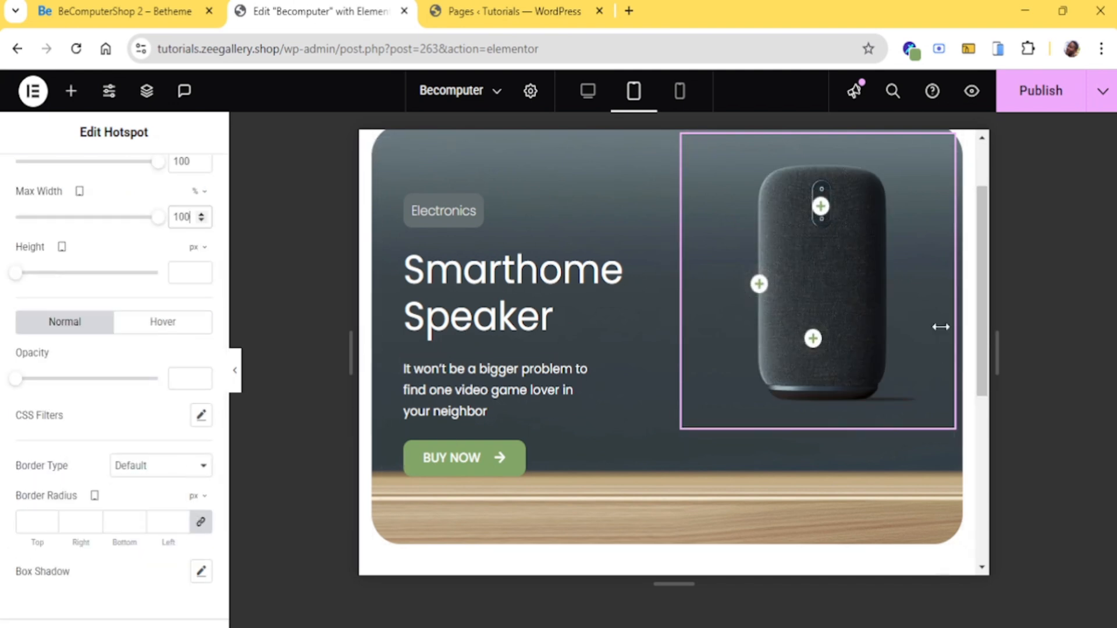
{"action": "scroll", "coordinate": [900, 344], "scroll_direction": "up", "scroll_amount": 2}
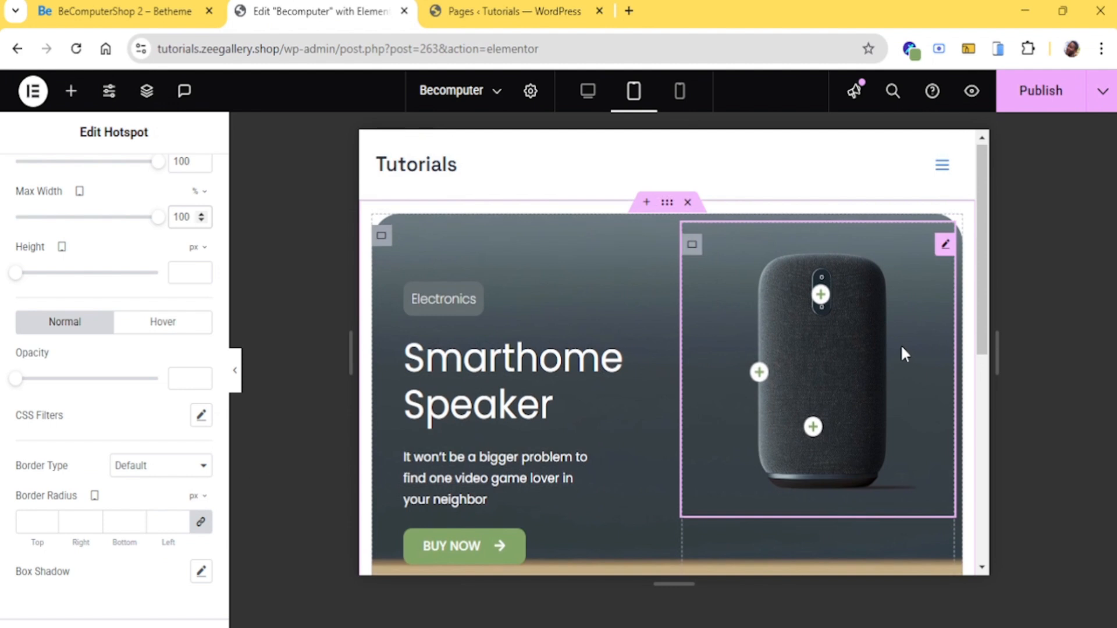
Center the speaker image container's content for tablet with both Justify Content and Align Items, checking the resulting hero layout
{"action": "left_click", "coordinate": [692, 246]}
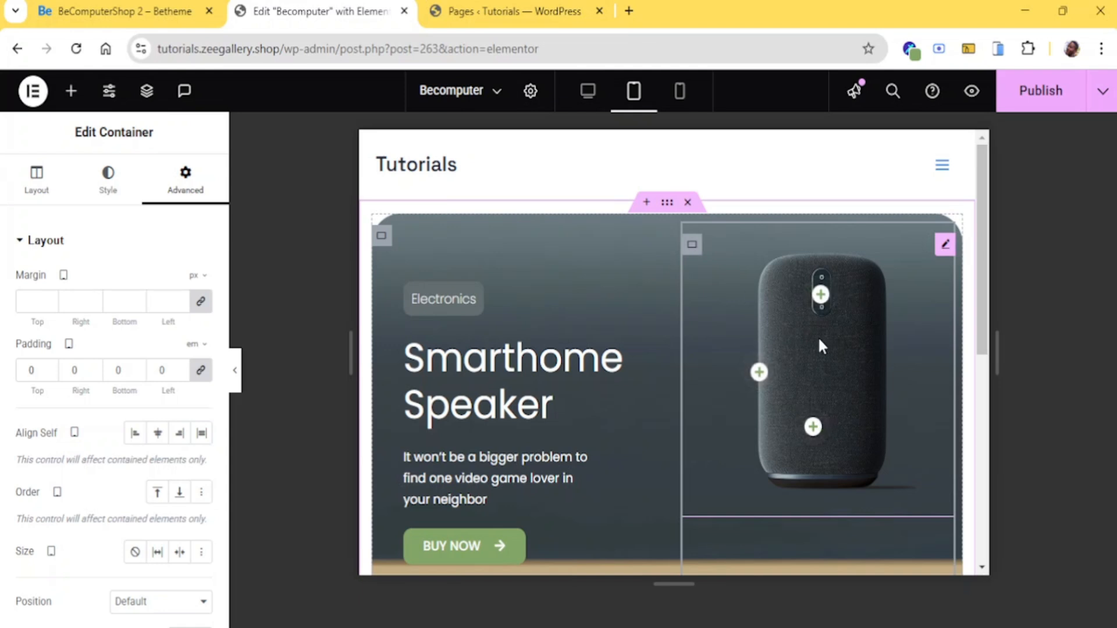
{"action": "left_click", "coordinate": [38, 177]}
{"action": "scroll", "coordinate": [100, 320], "scroll_direction": "down", "scroll_amount": 2}
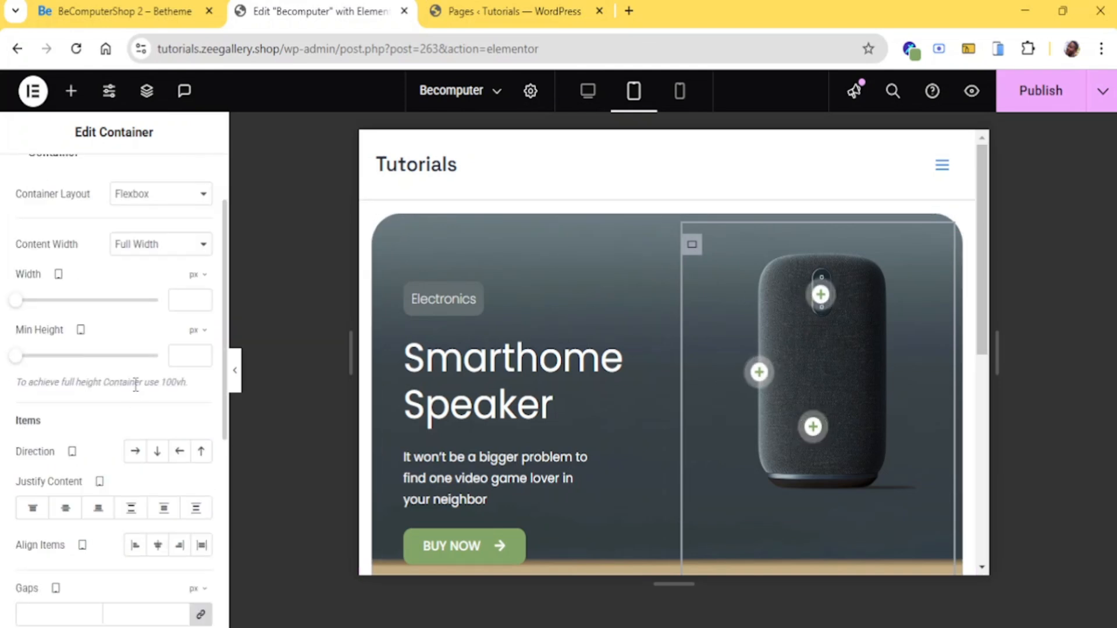
{"action": "left_click", "coordinate": [68, 511]}
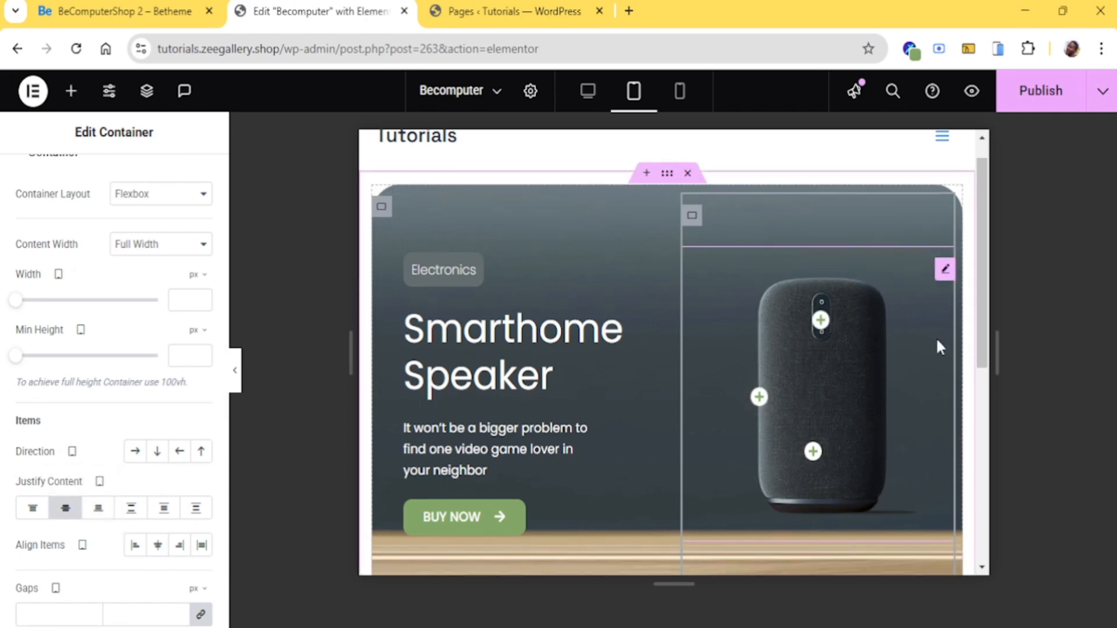
{"action": "scroll", "coordinate": [935, 337], "scroll_direction": "down", "scroll_amount": 5}
{"action": "scroll", "coordinate": [882, 313], "scroll_direction": "up", "scroll_amount": 3}
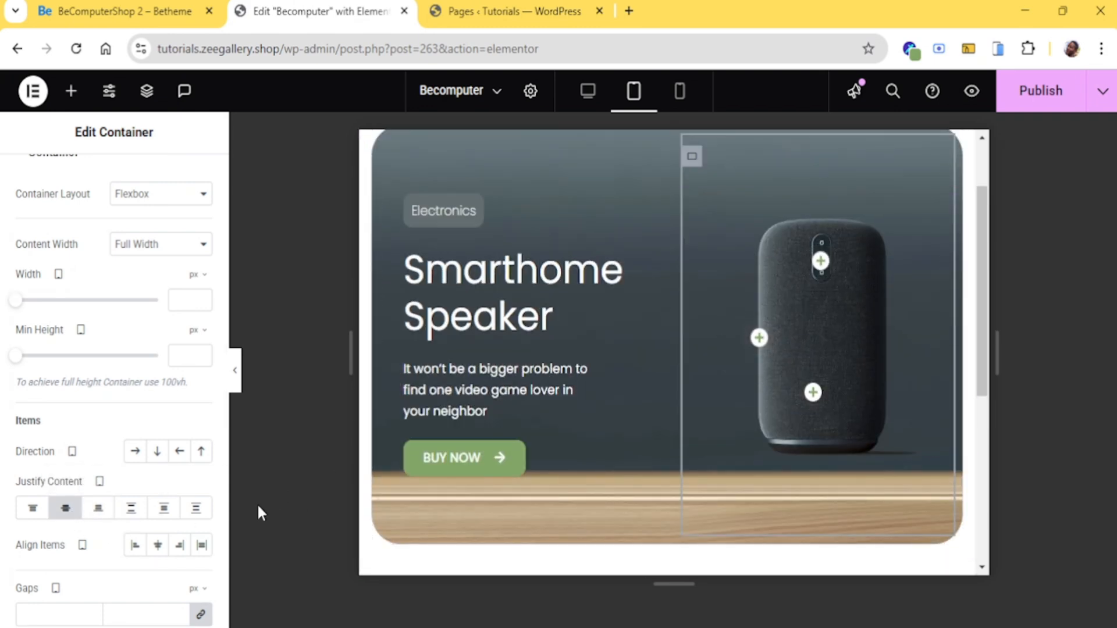
{"action": "left_click", "coordinate": [165, 537]}
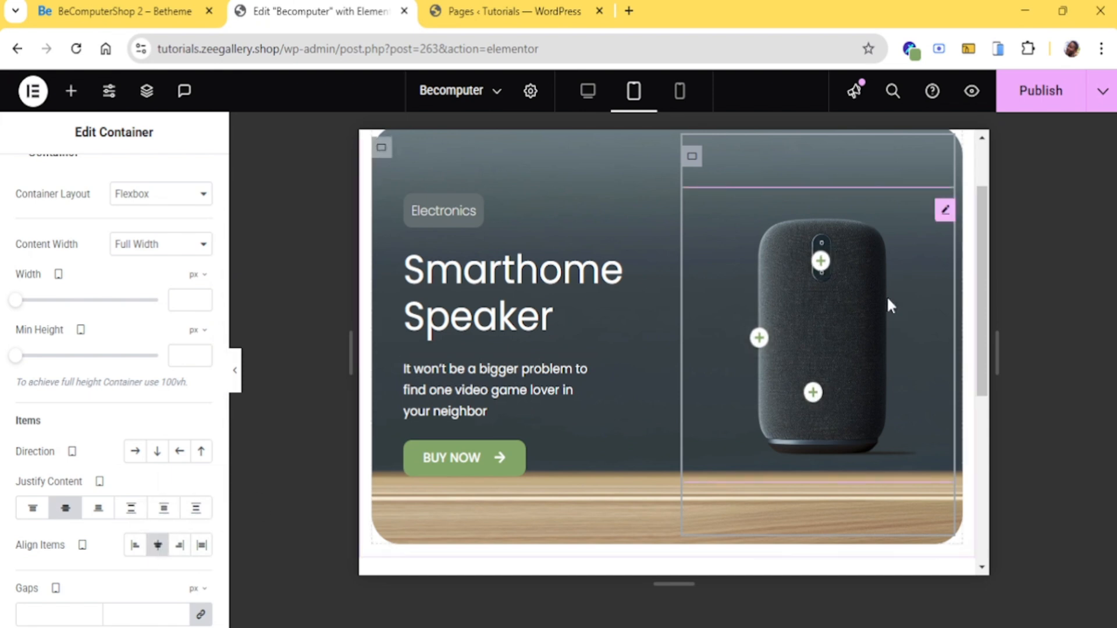
Switch to the mobile portrait layout and set the Smarthome Speaker heading's font size to 38 px
{"action": "left_click", "coordinate": [678, 92]}
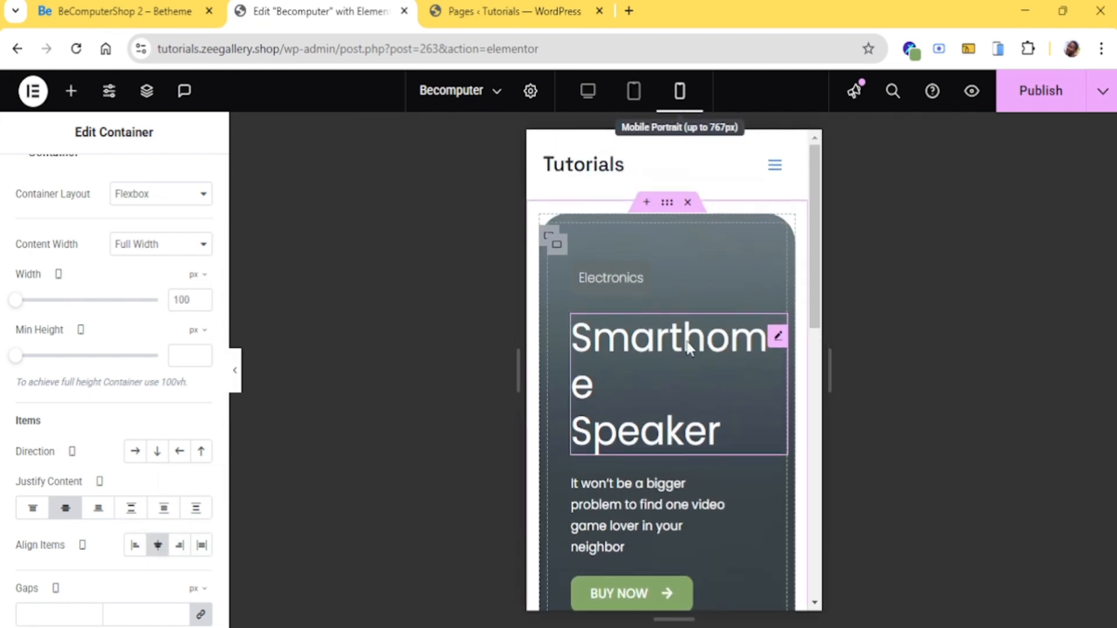
{"action": "scroll", "coordinate": [693, 361], "scroll_direction": "down", "scroll_amount": 5}
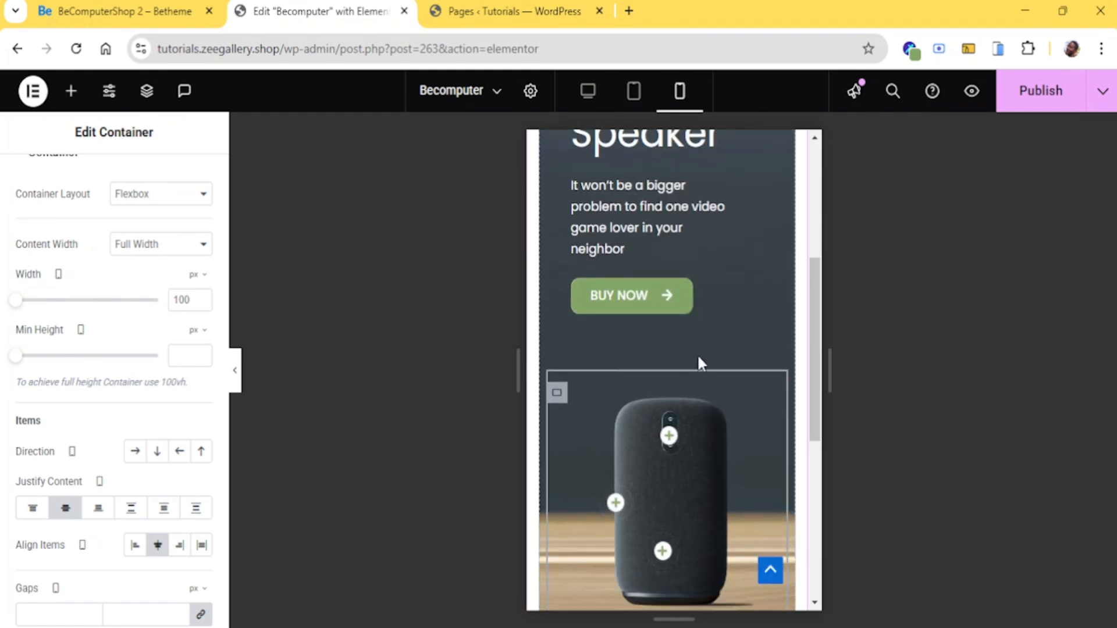
{"action": "scroll", "coordinate": [697, 361], "scroll_direction": "up", "scroll_amount": 4}
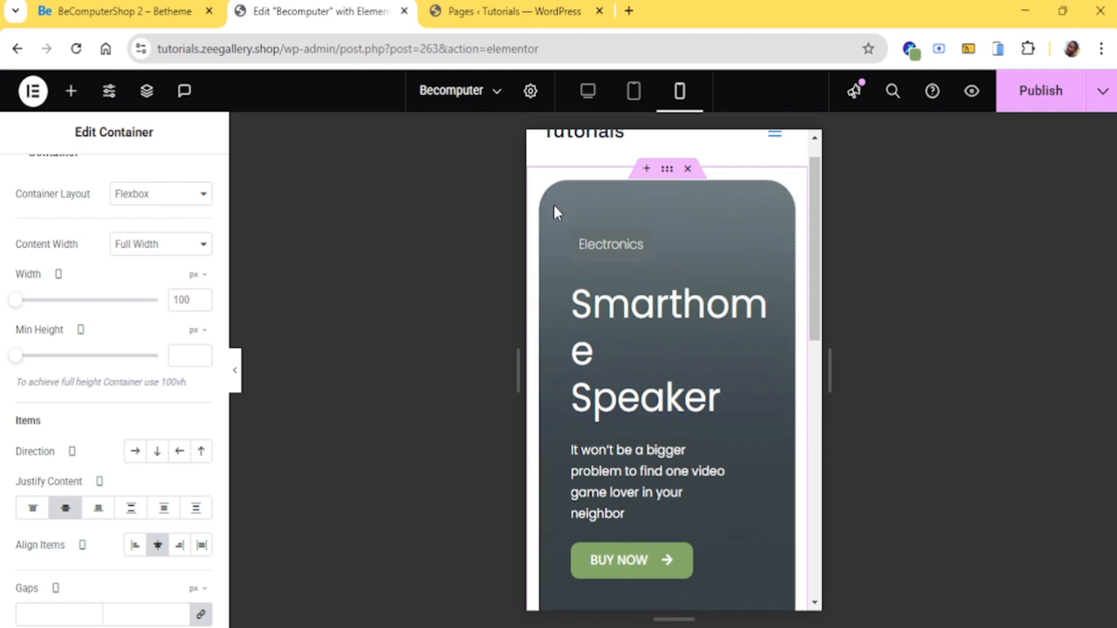
{"action": "left_click", "coordinate": [775, 304]}
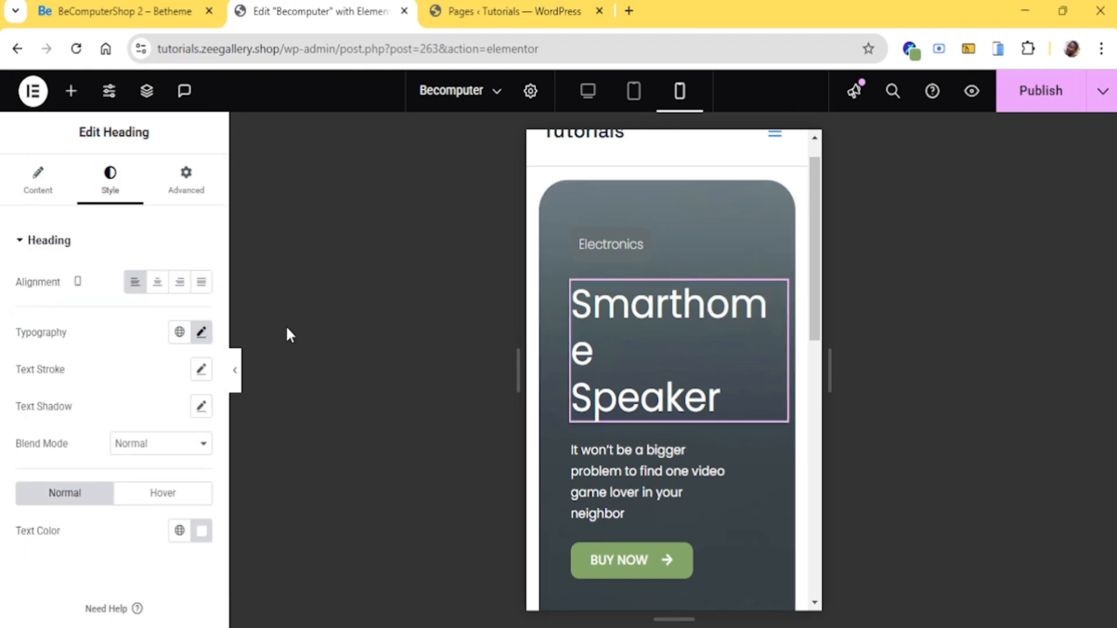
{"action": "left_click", "coordinate": [201, 332]}
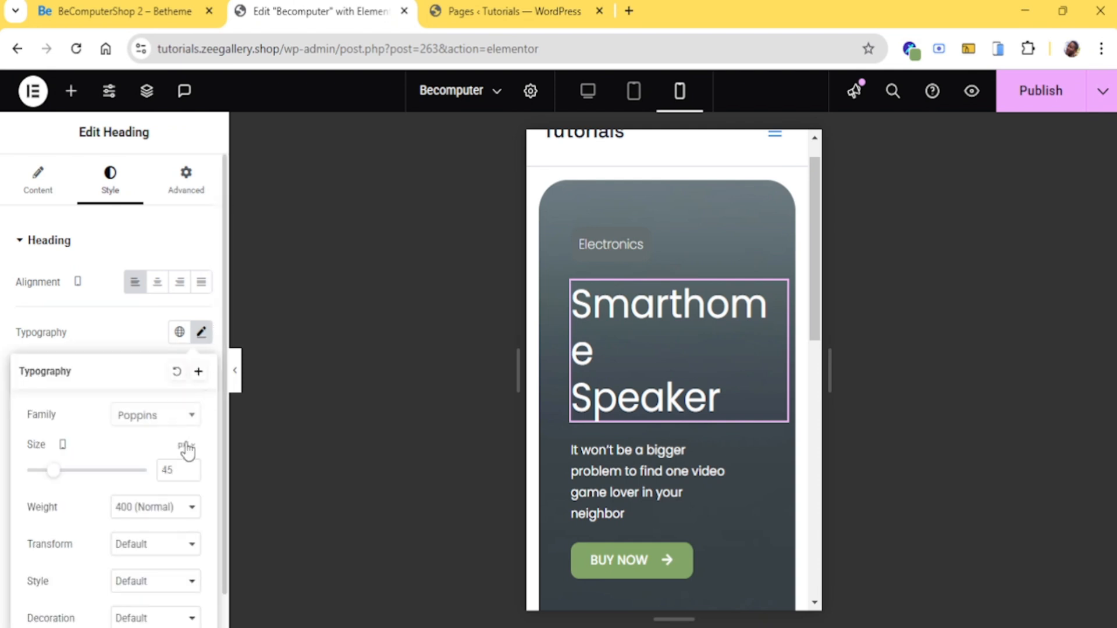
{"action": "left_click", "coordinate": [191, 474]}
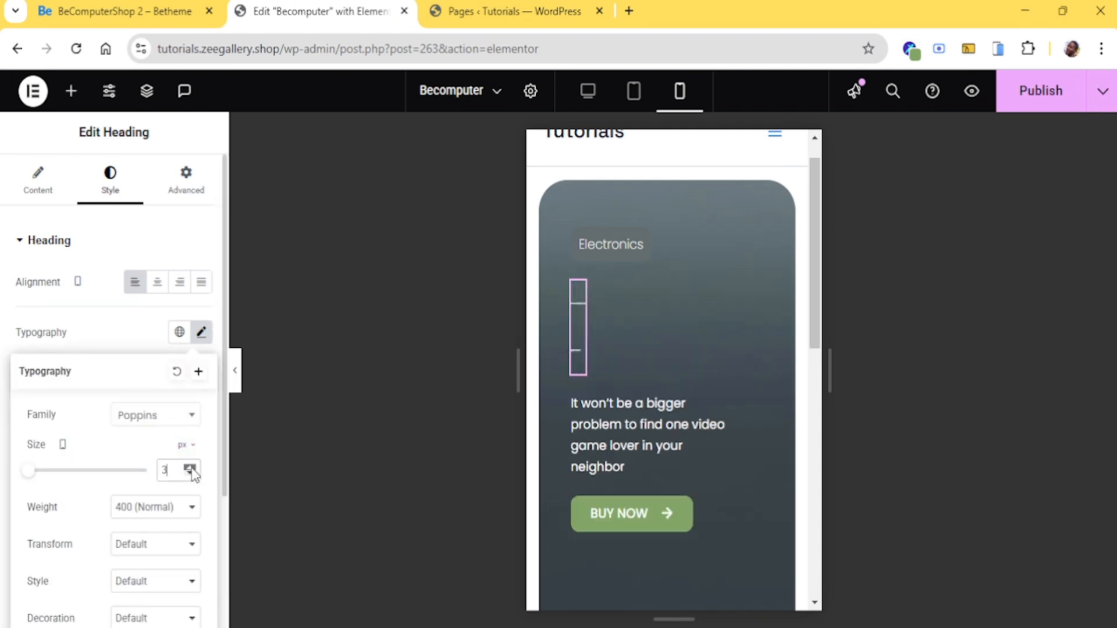
{"action": "left_click_drag", "start_coordinate": [192, 473], "coordinate": [192, 474]}
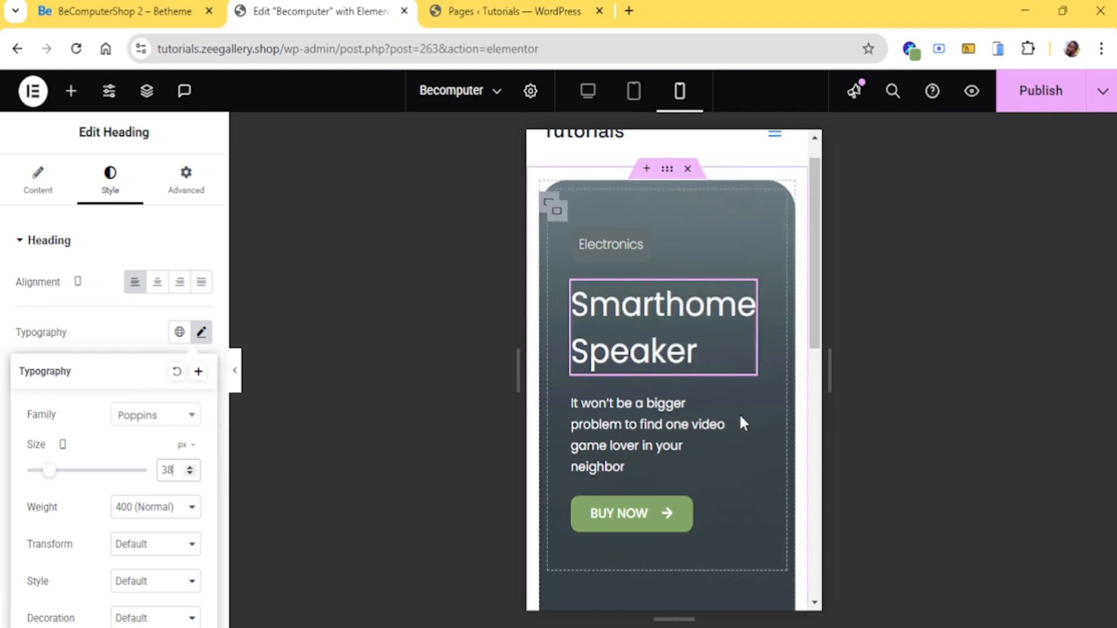
Set the hero paragraph's custom width for mobile to 83%
{"action": "left_click", "coordinate": [179, 191]}
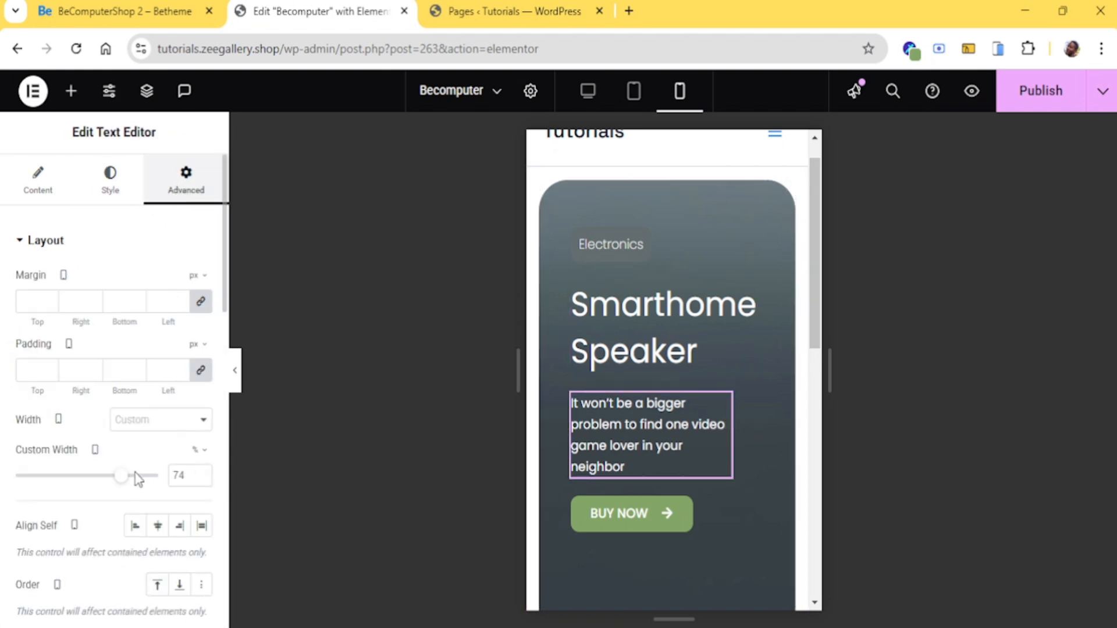
{"action": "left_click_drag", "start_coordinate": [127, 476], "coordinate": [136, 475]}
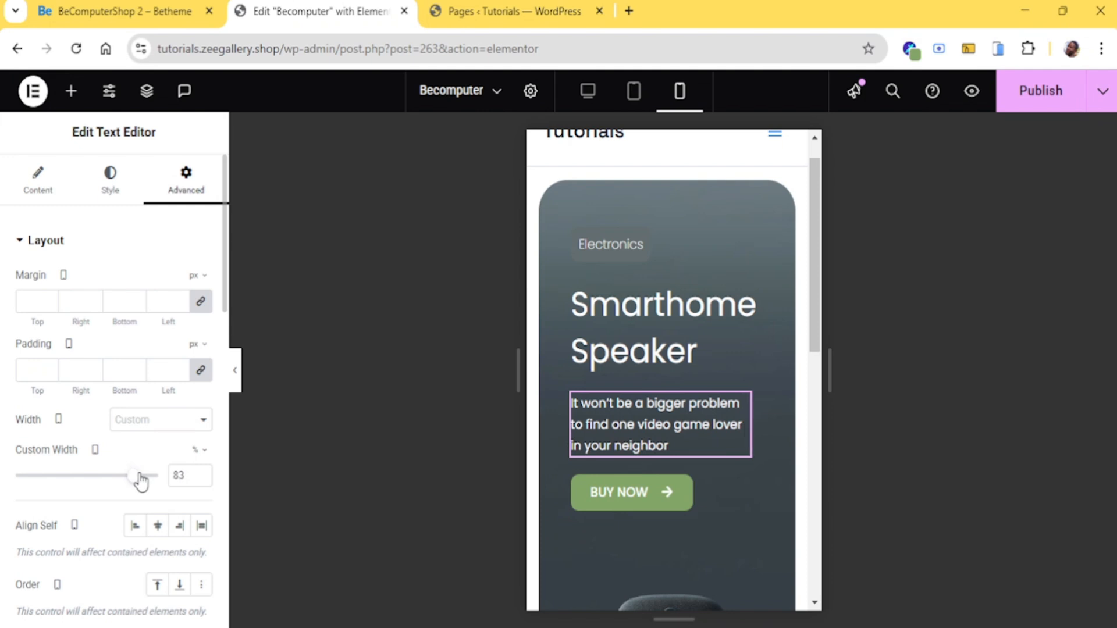
Examine the whole mobile hero section, checking the text, button, speaker image and the space below it
{"action": "scroll", "coordinate": [698, 373], "scroll_direction": "down", "scroll_amount": 4}
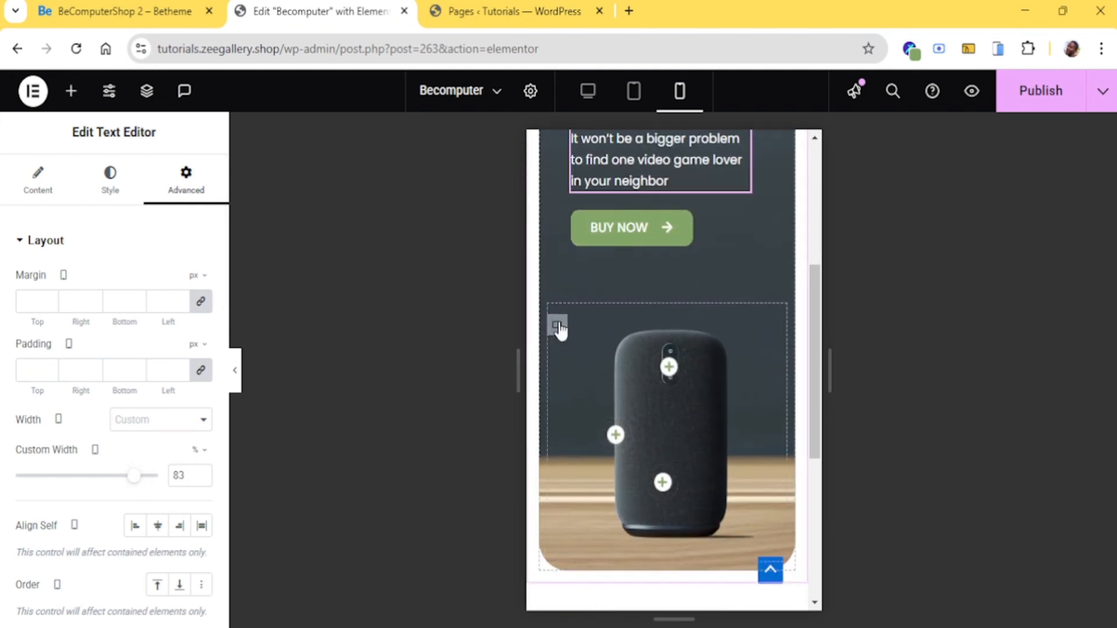
{"action": "scroll", "coordinate": [595, 282], "scroll_direction": "up", "scroll_amount": 4}
{"action": "scroll", "coordinate": [595, 282], "scroll_direction": "down", "scroll_amount": 2}
{"action": "scroll", "coordinate": [595, 282], "scroll_direction": "up", "scroll_amount": 1}
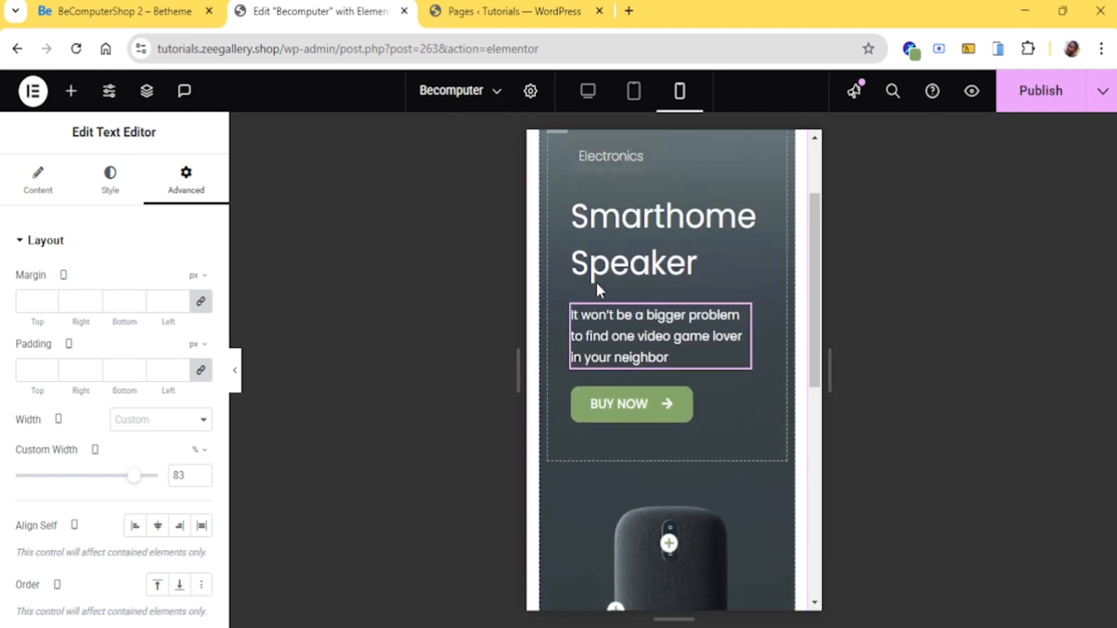
{"action": "scroll", "coordinate": [596, 280], "scroll_direction": "down", "scroll_amount": 3}
{"action": "scroll", "coordinate": [659, 285], "scroll_direction": "up", "scroll_amount": 1}
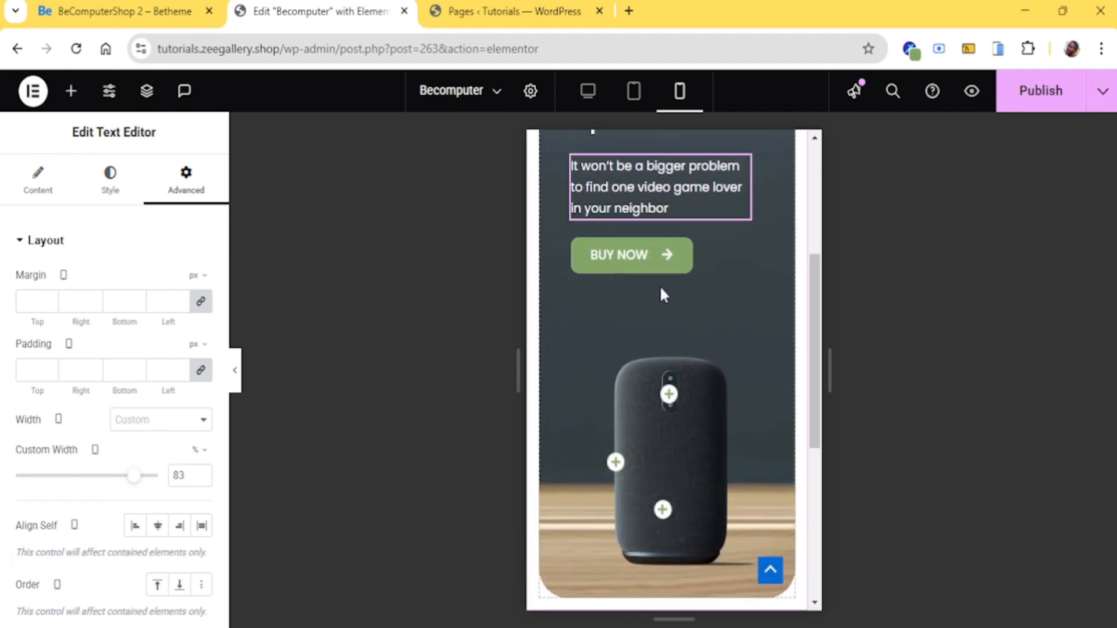
{"action": "scroll", "coordinate": [661, 289], "scroll_direction": "up", "scroll_amount": 5}
{"action": "scroll", "coordinate": [604, 326], "scroll_direction": "down", "scroll_amount": 5}
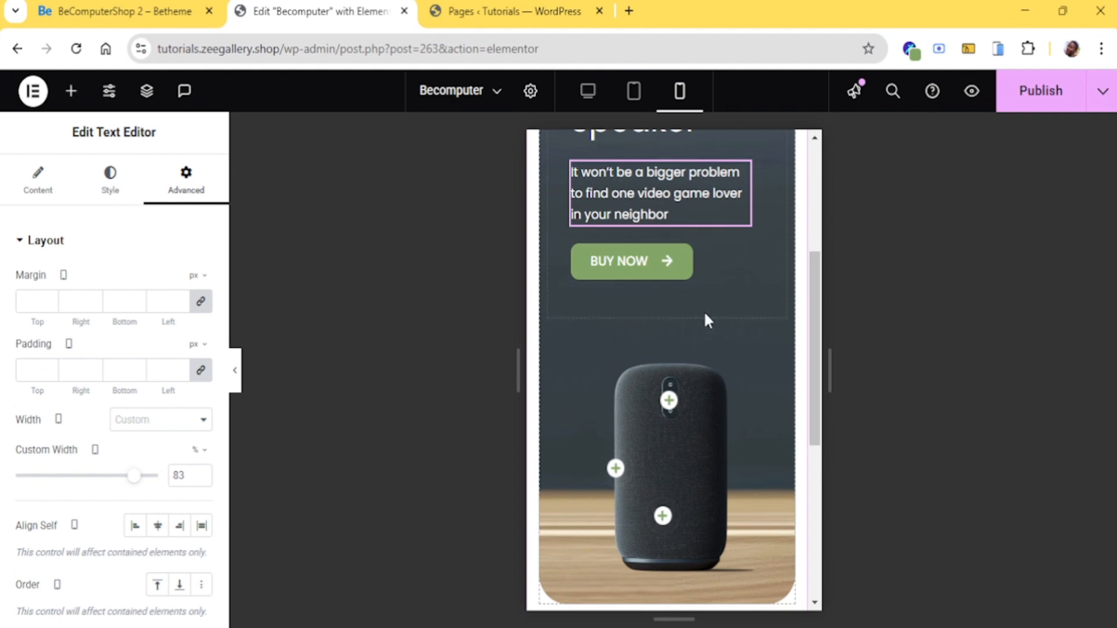
{"action": "scroll", "coordinate": [741, 267], "scroll_direction": "down", "scroll_amount": 6}
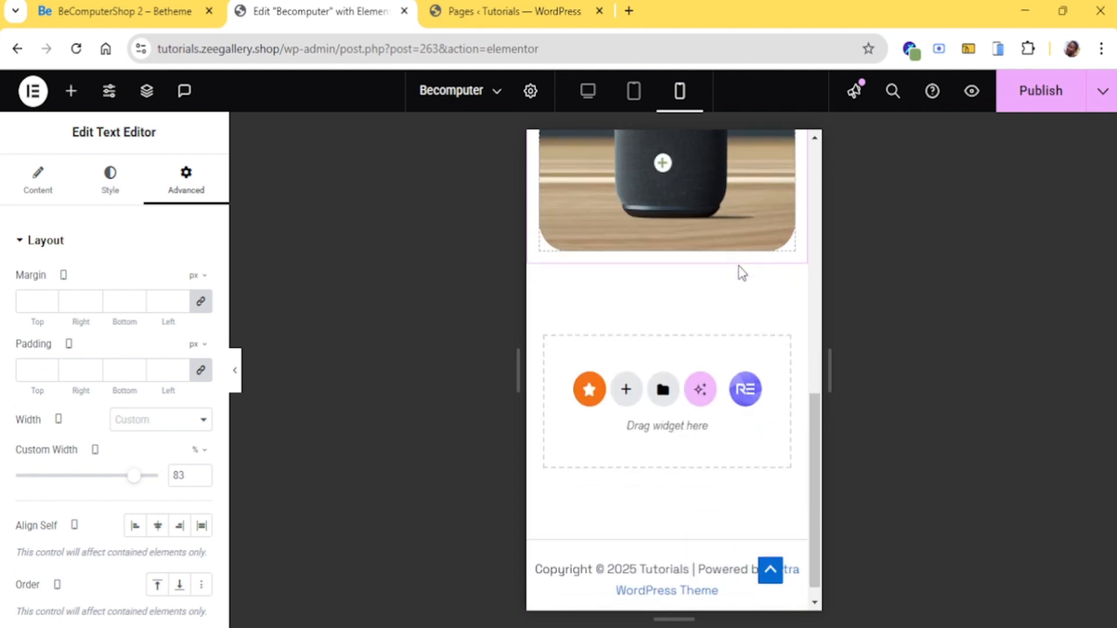
{"action": "scroll", "coordinate": [695, 329], "scroll_direction": "up", "scroll_amount": 5}
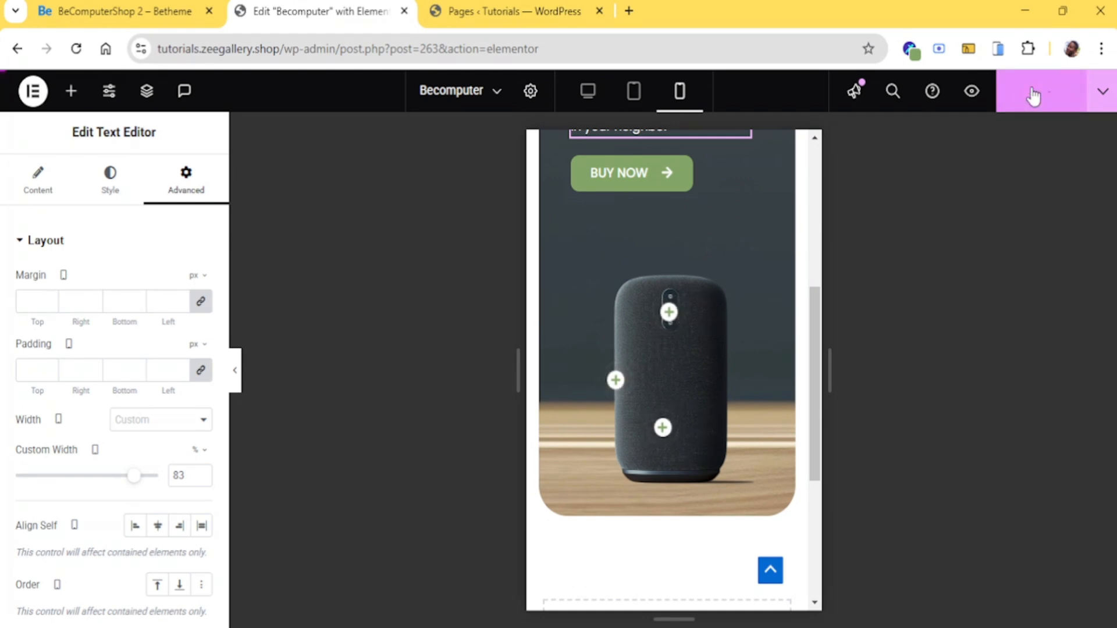
Publish the page changes and preview the Becomputer page to check the hero section and its speaker hotspots
{"action": "left_click", "coordinate": [972, 98]}
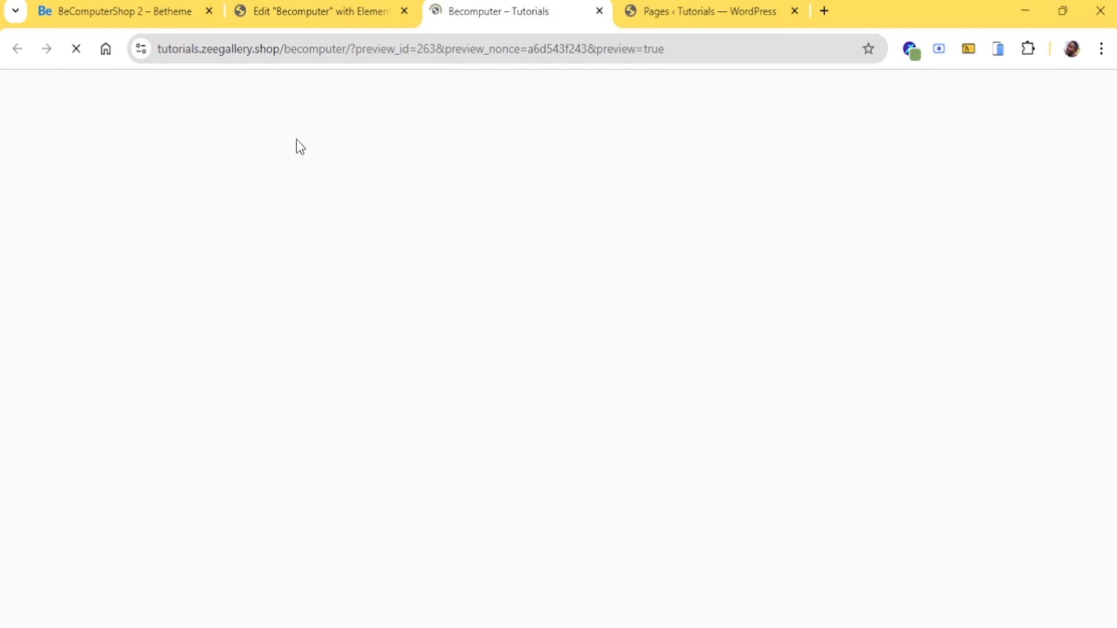
{"action": "scroll", "coordinate": [375, 277], "scroll_direction": "down", "scroll_amount": 3}
{"action": "scroll", "coordinate": [391, 279], "scroll_direction": "down", "scroll_amount": 2}
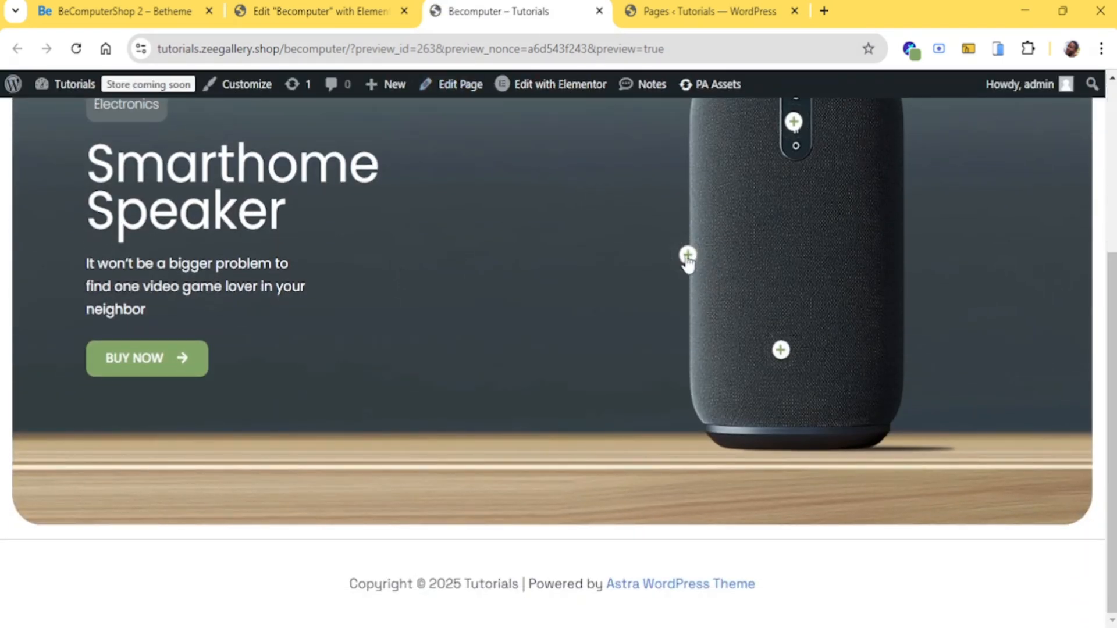
Return to the Becomputer page editor, switch to the desktop layout and open the speaker Hotspot widget's list of hotspot items
{"action": "left_click", "coordinate": [322, 11]}
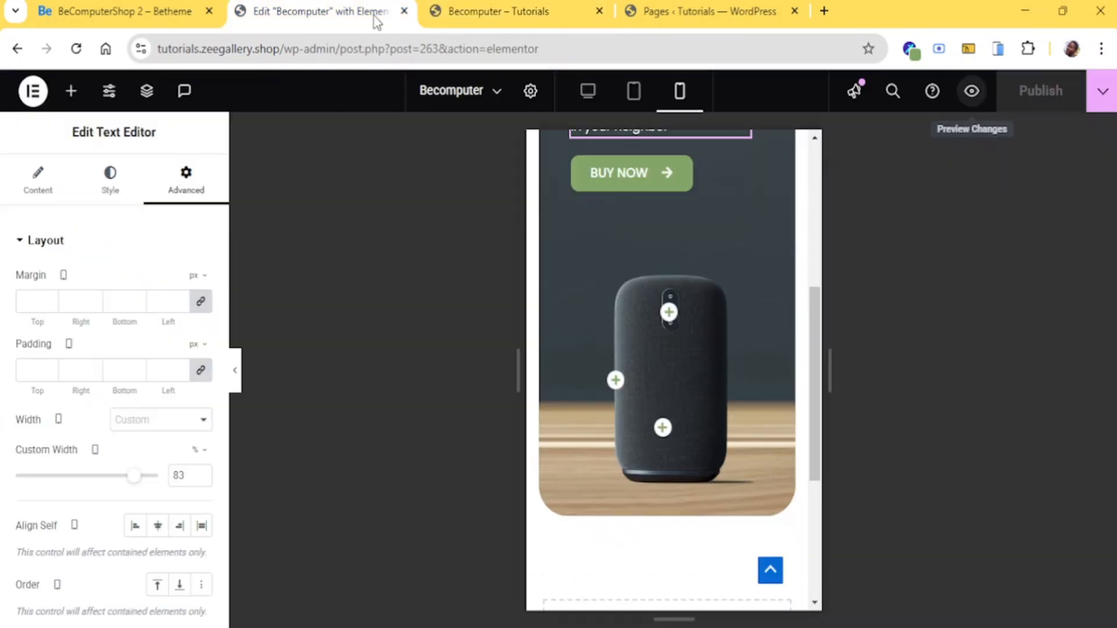
{"action": "scroll", "coordinate": [651, 242], "scroll_direction": "up", "scroll_amount": 5}
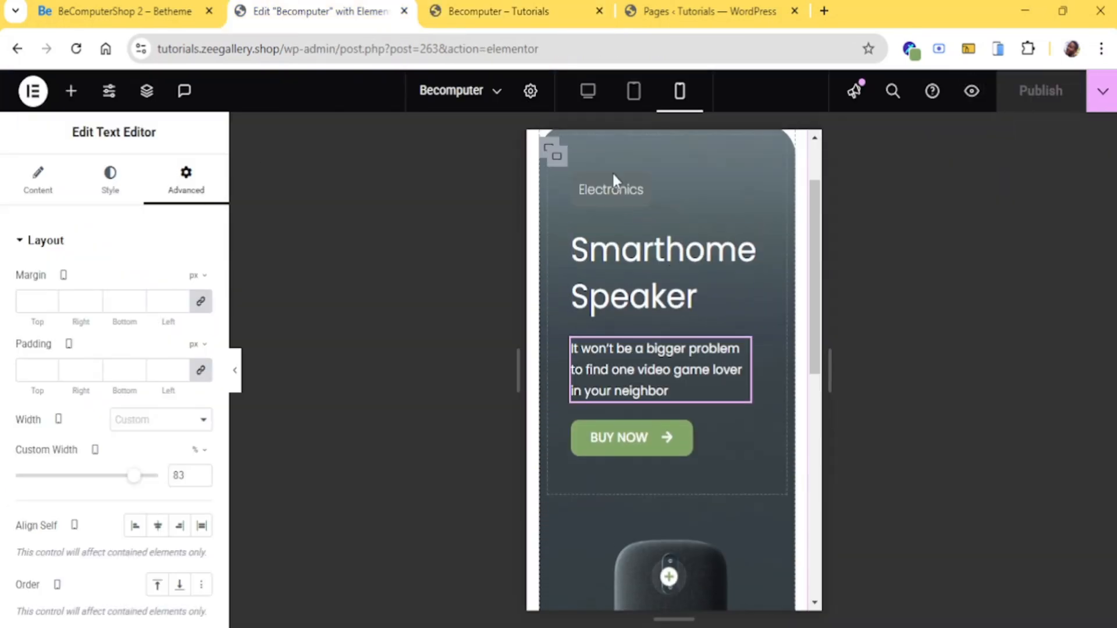
{"action": "left_click", "coordinate": [587, 91]}
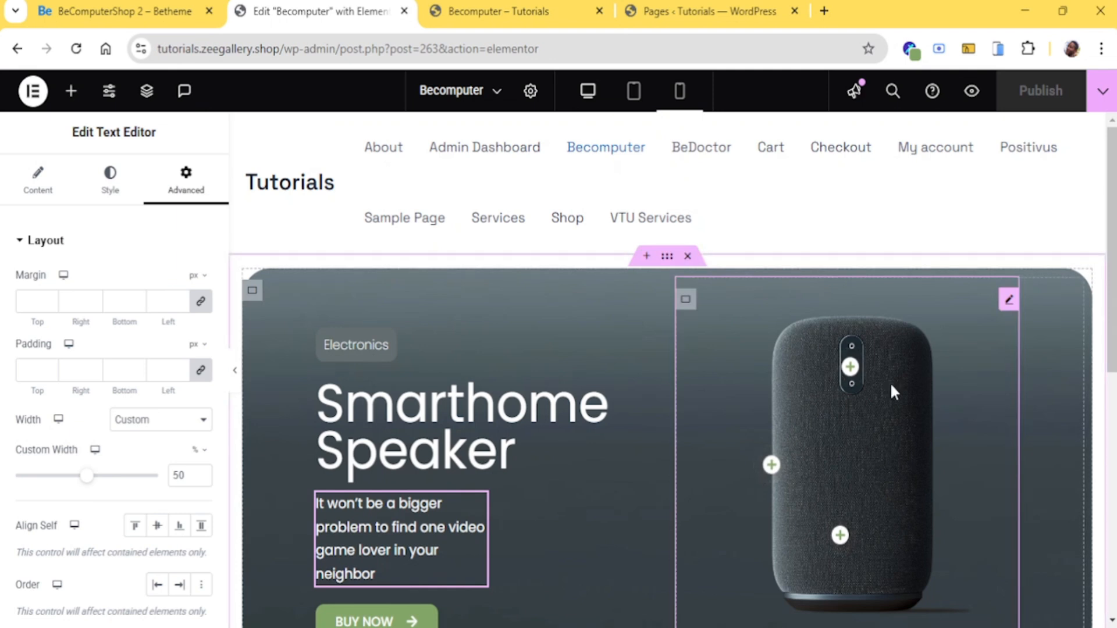
{"action": "left_click", "coordinate": [815, 357]}
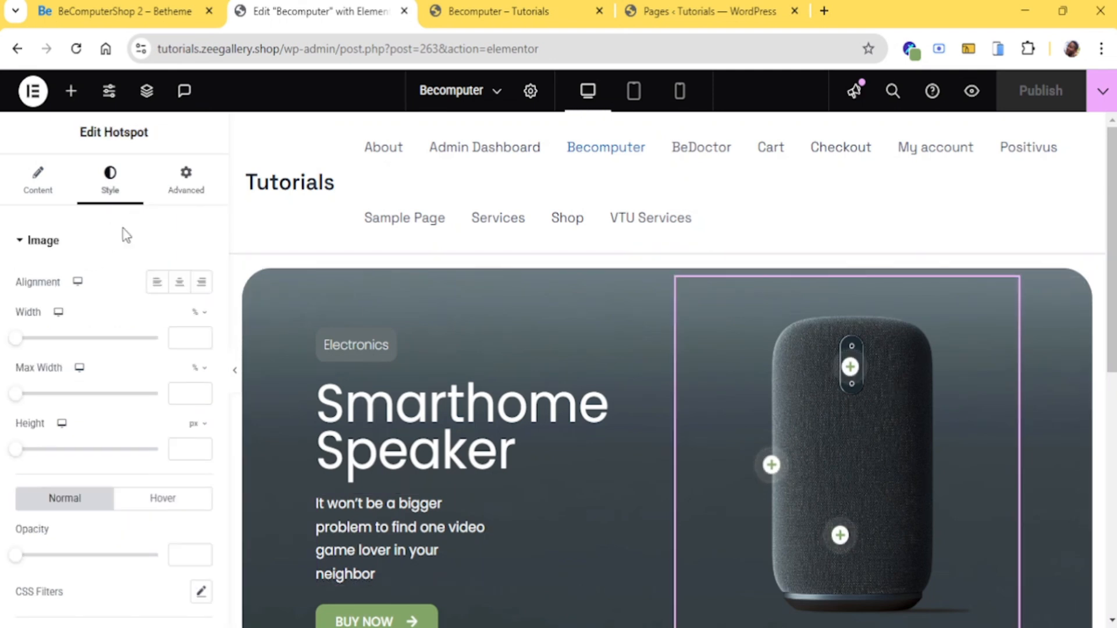
{"action": "left_click", "coordinate": [39, 192]}
{"action": "scroll", "coordinate": [121, 430], "scroll_direction": "down", "scroll_amount": 3}
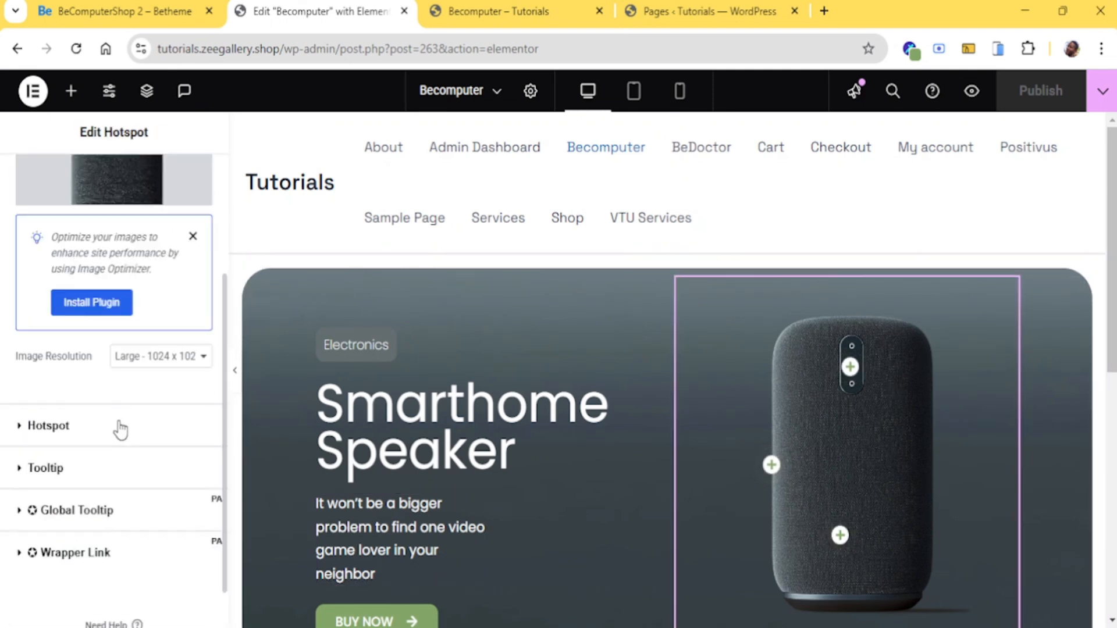
{"action": "left_click", "coordinate": [78, 433]}
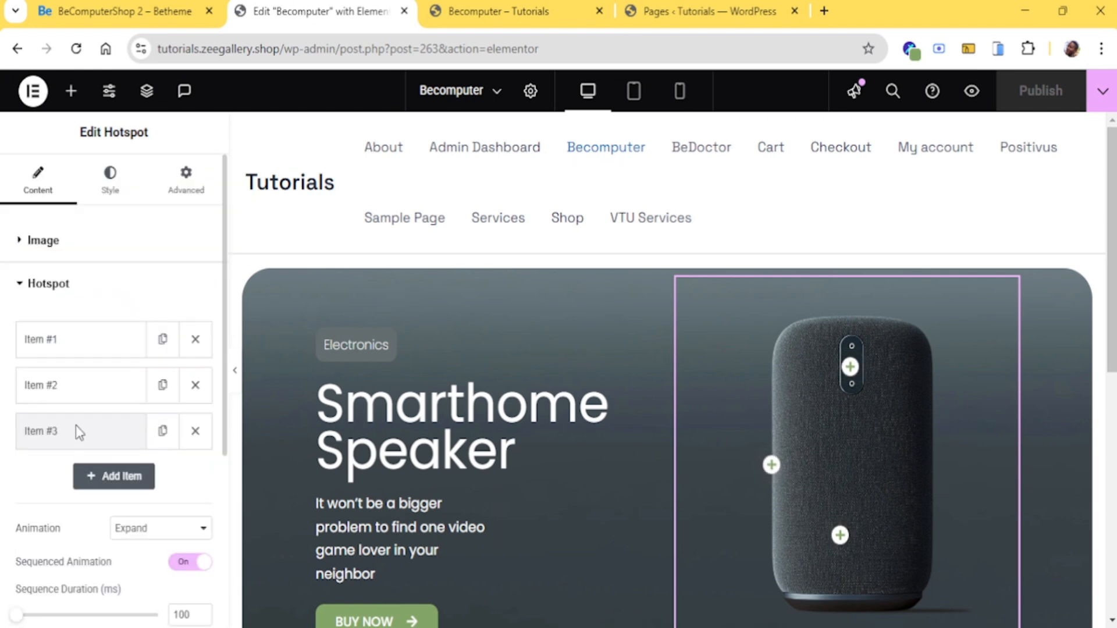
Open the Hotspot widget's tooltip settings and check the tooltip on the speaker's upper hotspot
{"action": "scroll", "coordinate": [88, 419], "scroll_direction": "down", "scroll_amount": 3}
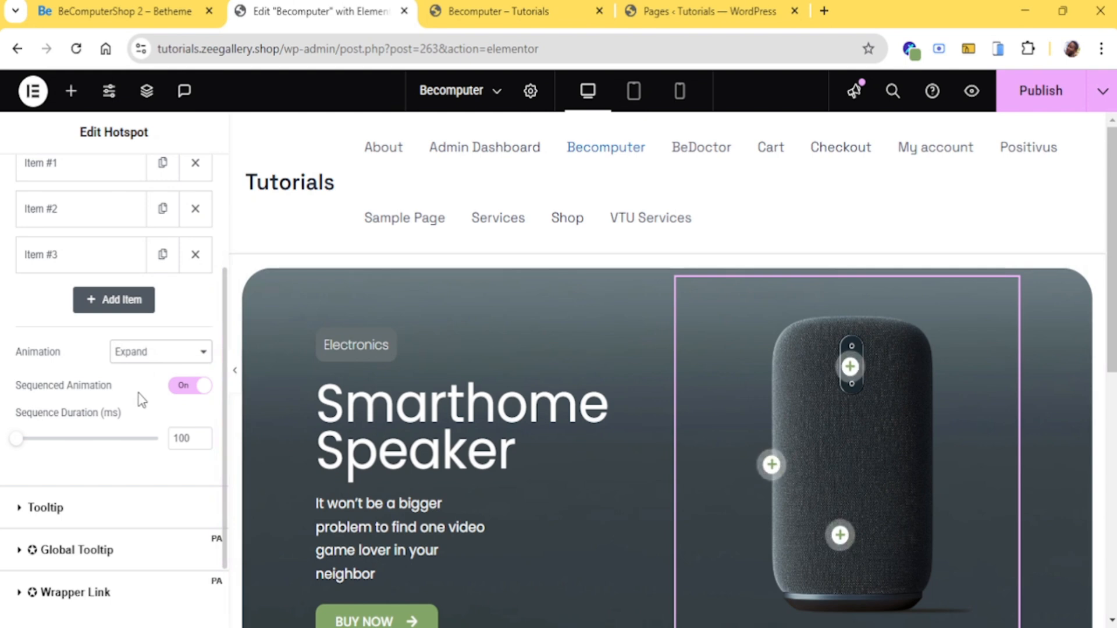
{"action": "scroll", "coordinate": [123, 413], "scroll_direction": "down", "scroll_amount": 2}
{"action": "left_click", "coordinate": [87, 417]}
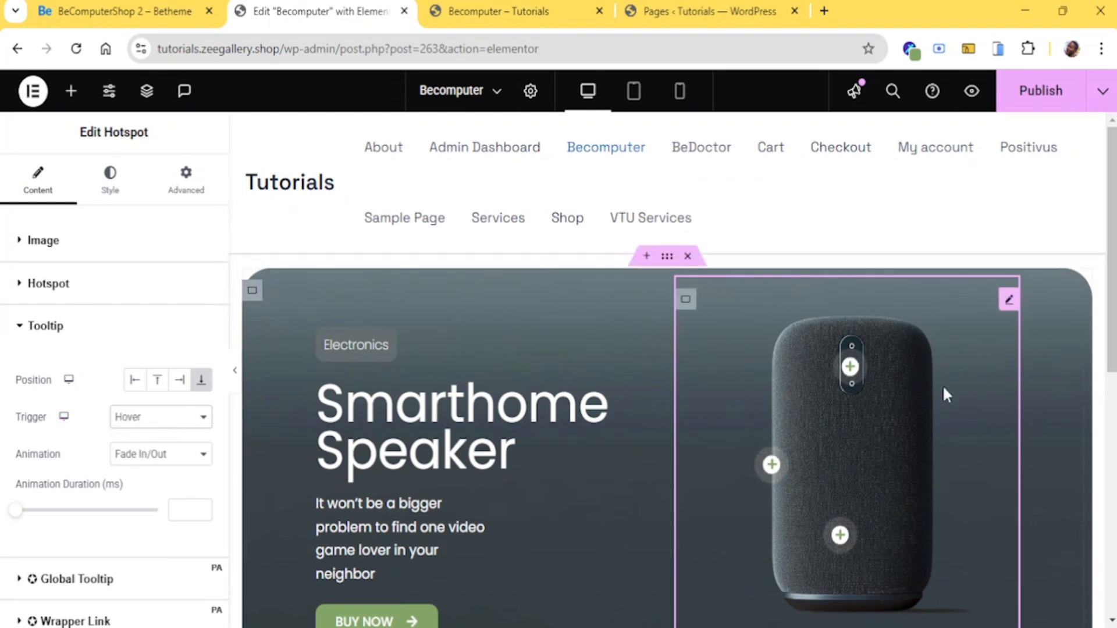
{"action": "mouse_move", "coordinate": [850, 374]}
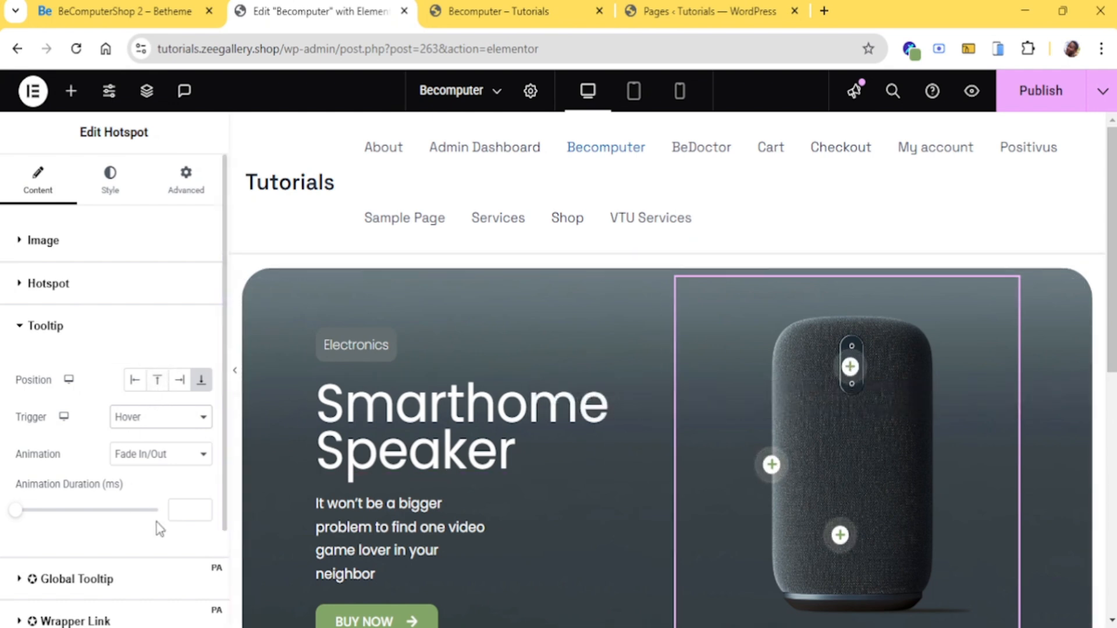
Insert <br> line breaks after "fringilla," and "proident," in the HTML text of hotspot Item #1's tooltip content
{"action": "left_click", "coordinate": [68, 285]}
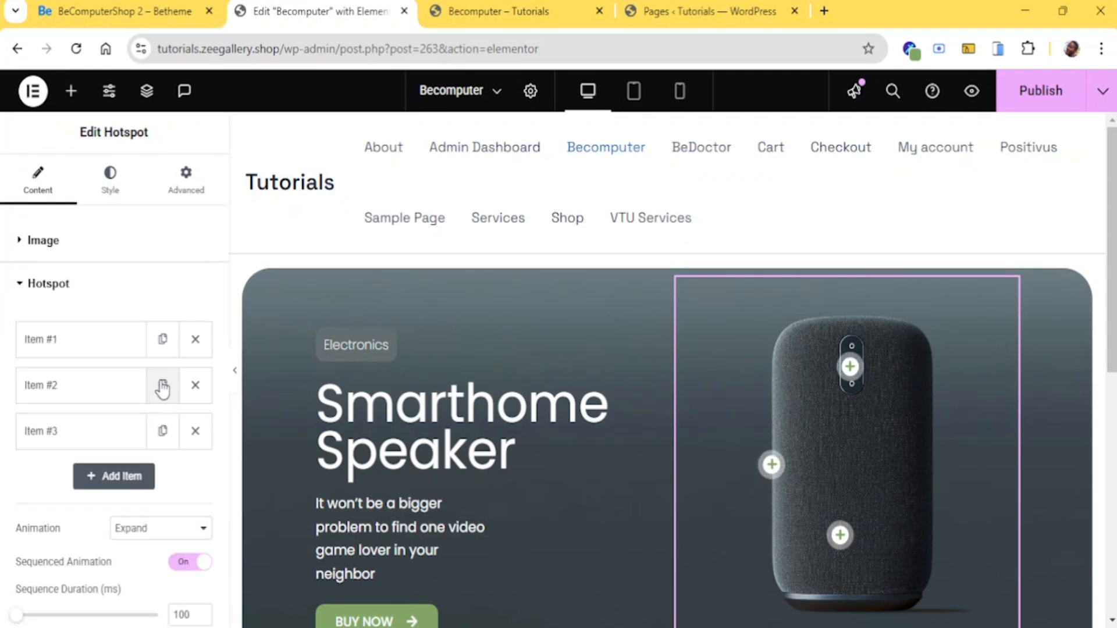
{"action": "left_click", "coordinate": [85, 353]}
{"action": "scroll", "coordinate": [93, 369], "scroll_direction": "down", "scroll_amount": 5}
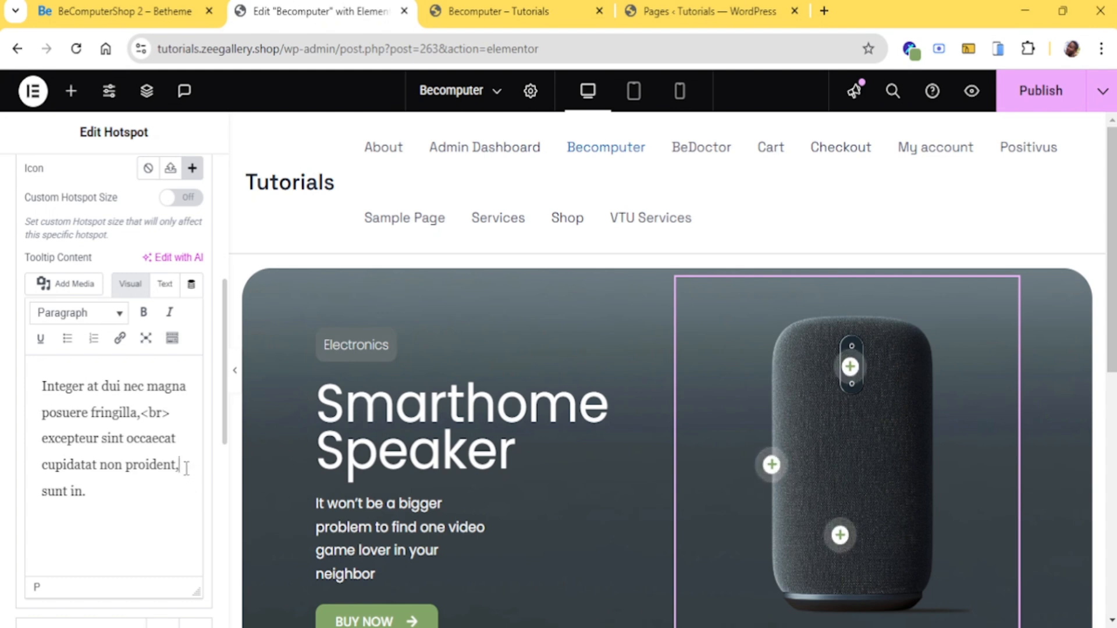
{"action": "mouse_move", "coordinate": [851, 368]}
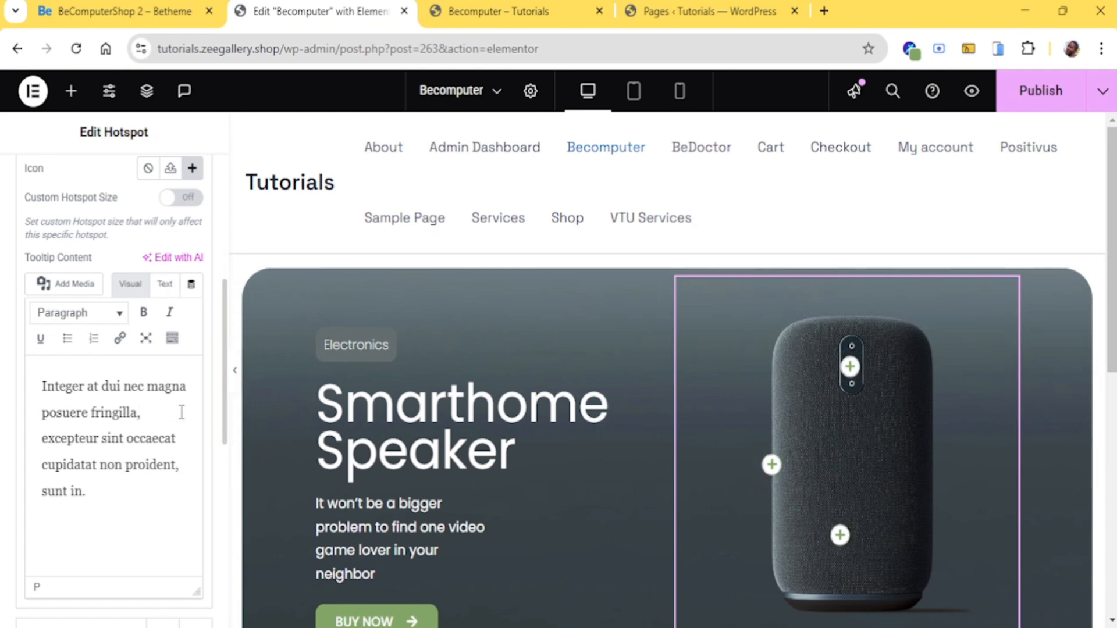
{"action": "left_click", "coordinate": [166, 286]}
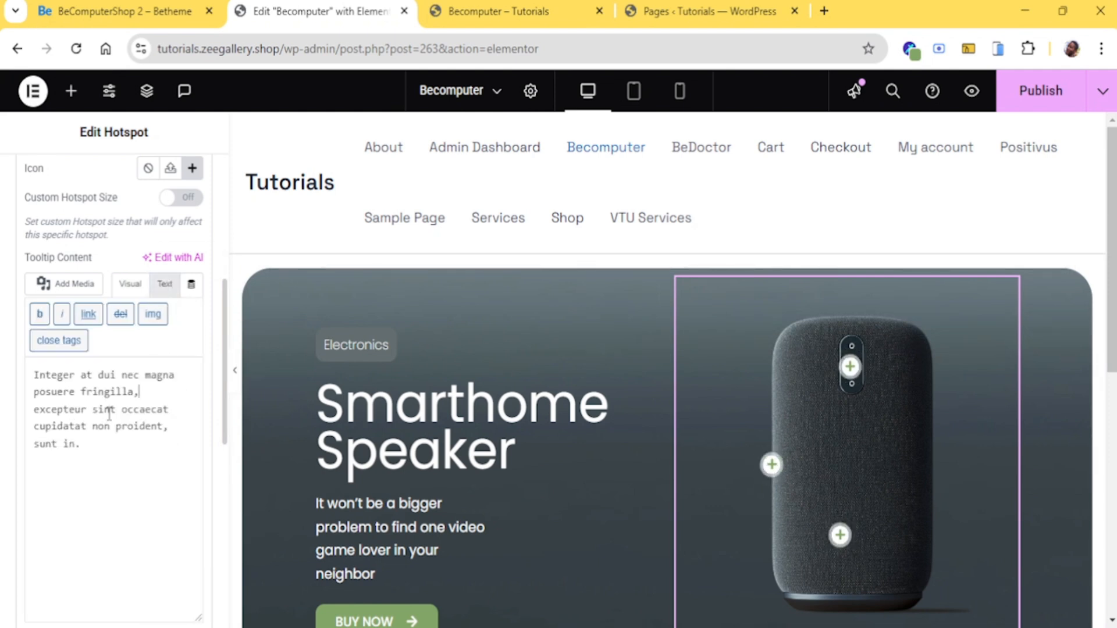
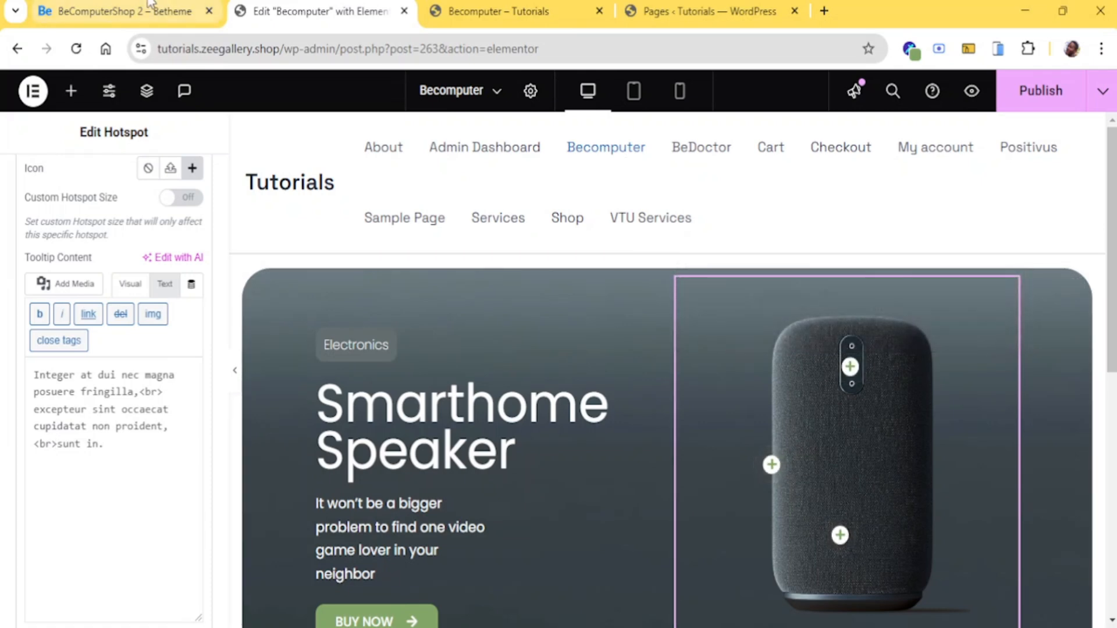
Switch to the BeComputerShop 2 reference site and examine how the upper hotspot's tooltip text wraps
{"action": "left_click", "coordinate": [125, 11]}
{"action": "mouse_move", "coordinate": [711, 103]}
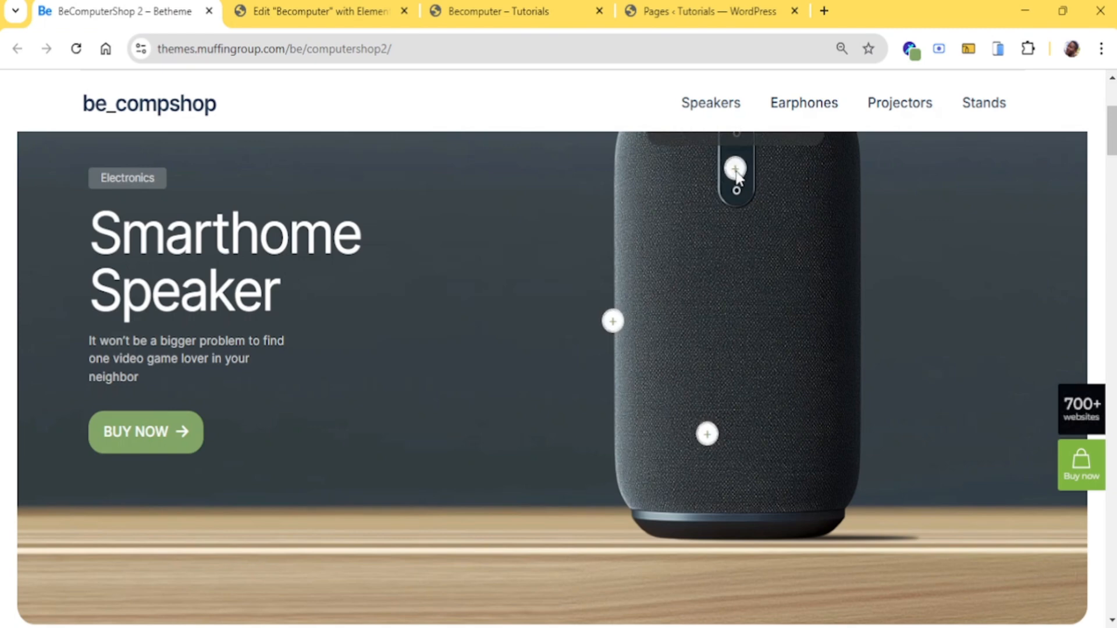
{"action": "scroll", "coordinate": [736, 175], "scroll_direction": "up", "scroll_amount": 3}
{"action": "mouse_move", "coordinate": [736, 352]}
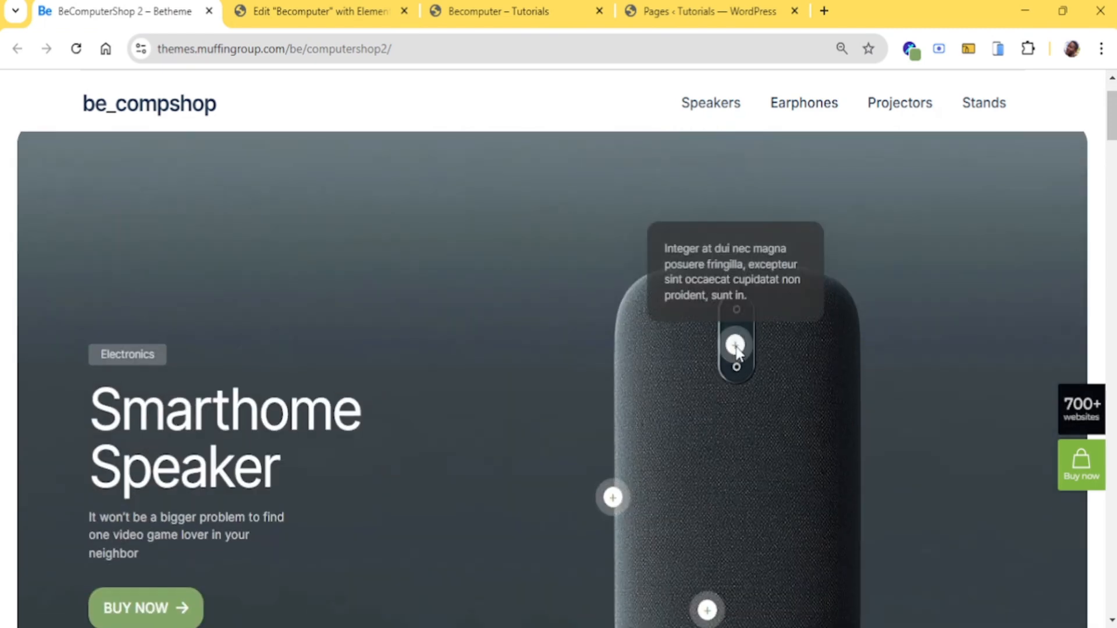
Back in the editor, move Item #1's tooltip <br> line breaks to follow "magna", "excepteur" and "non", and check the tooltip on the speaker
{"action": "left_click", "coordinate": [358, 5]}
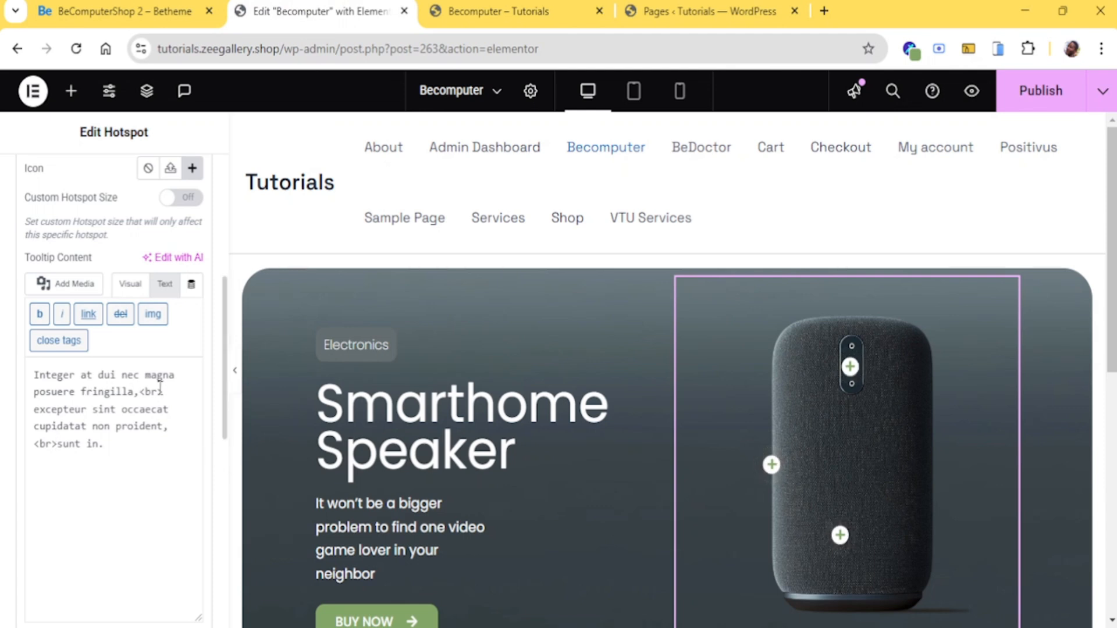
{"action": "left_click_drag", "start_coordinate": [149, 397], "coordinate": [34, 391]}
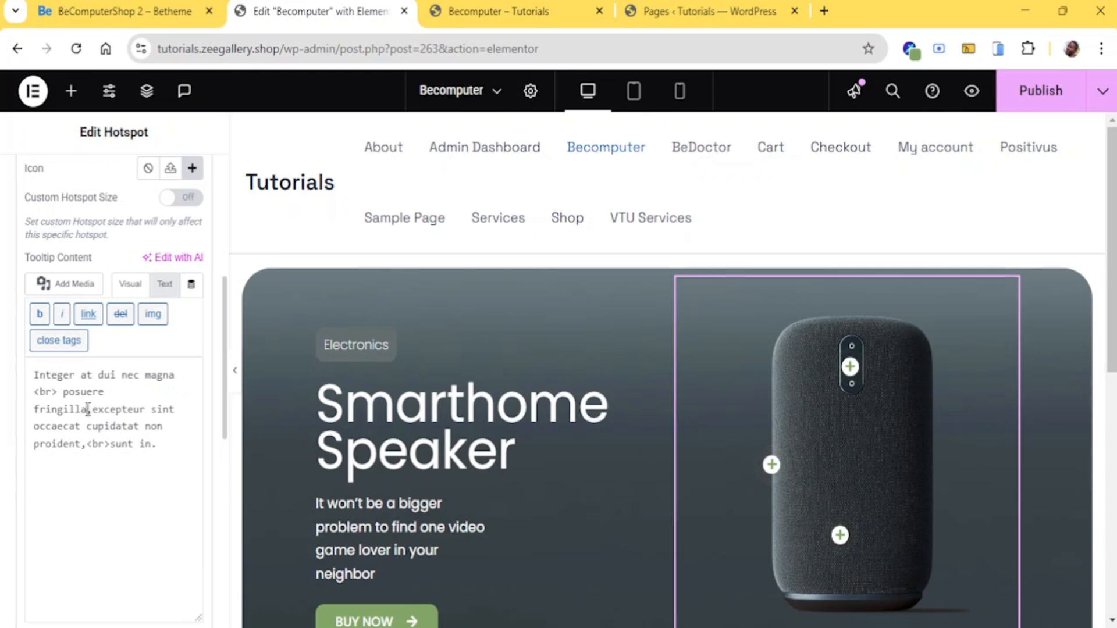
{"action": "left_click_drag", "start_coordinate": [111, 446], "coordinate": [98, 445]}
{"action": "left_click_drag", "start_coordinate": [148, 410], "coordinate": [146, 410]}
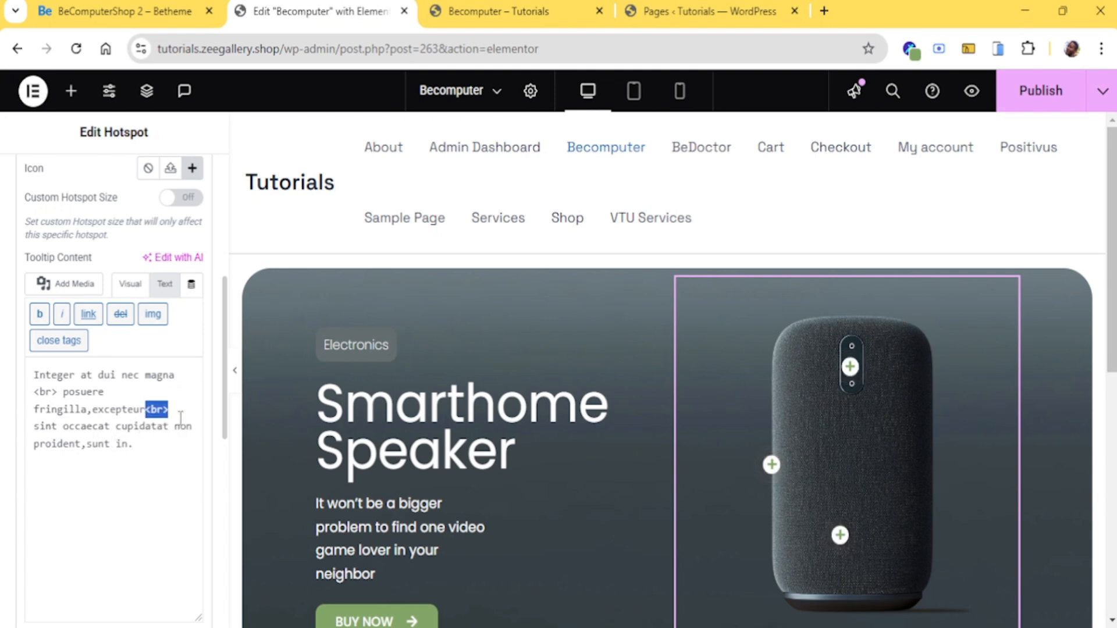
{"action": "left_click", "coordinate": [192, 426]}
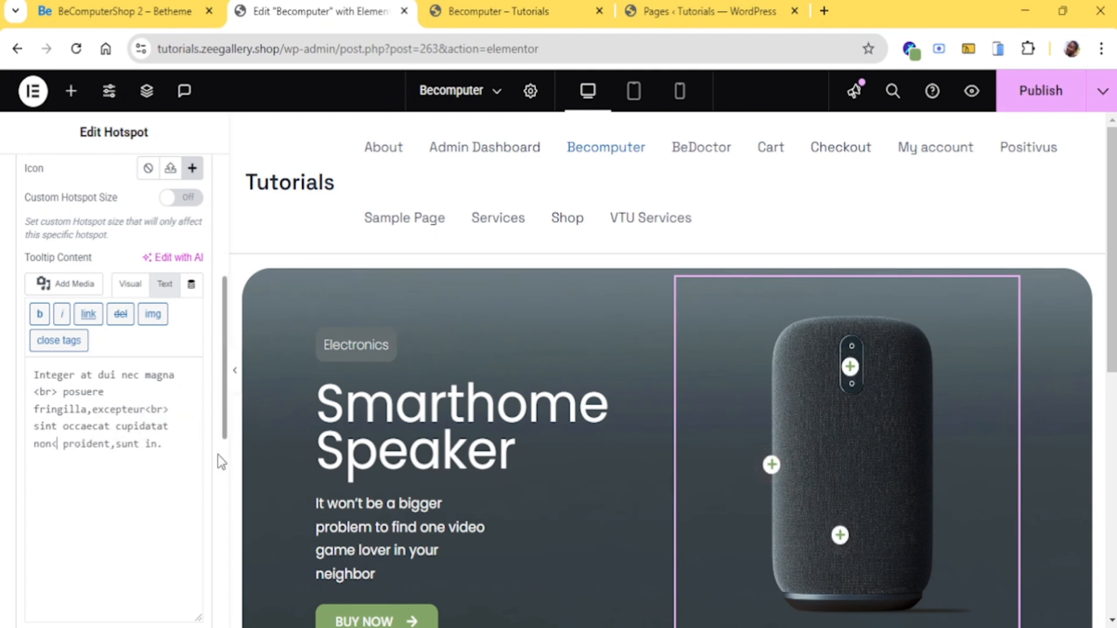
{"action": "type", "text": "r>"}
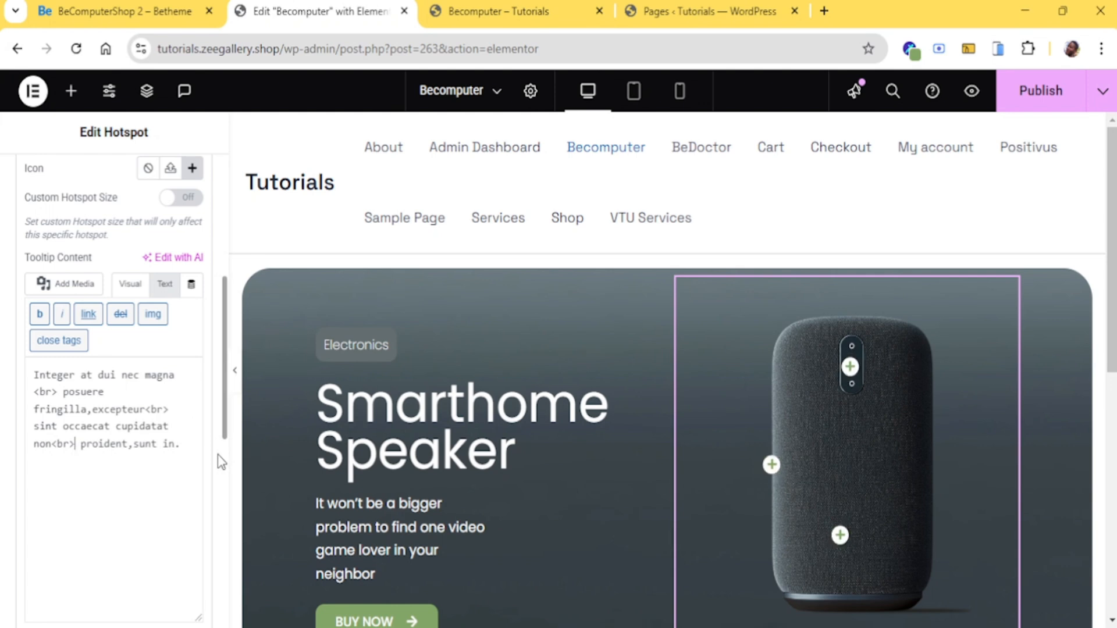
{"action": "left_click", "coordinate": [849, 368]}
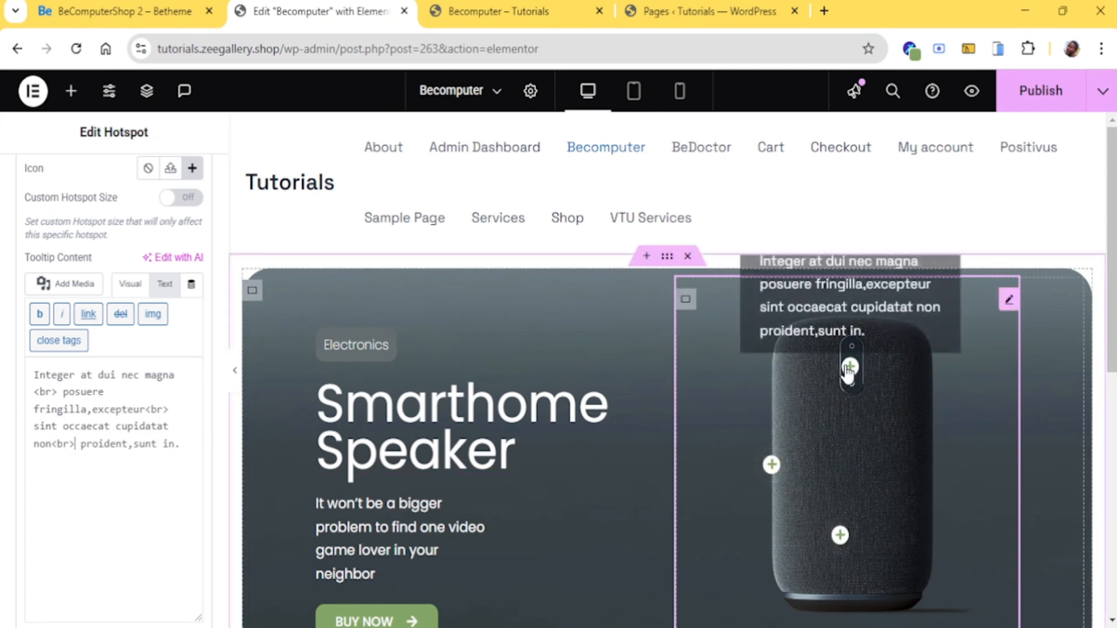
Try the Bottom position for the widget's tooltips, set it to Right instead, and check the upper hotspot's tooltip
{"action": "scroll", "coordinate": [87, 279], "scroll_direction": "up", "scroll_amount": 6}
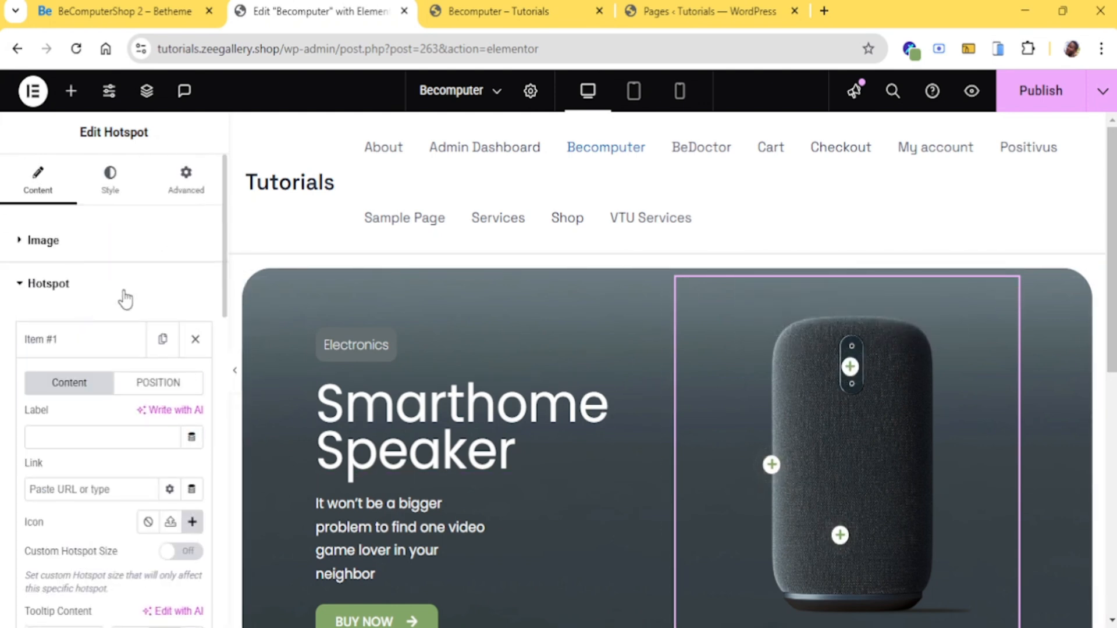
{"action": "scroll", "coordinate": [110, 374], "scroll_direction": "down", "scroll_amount": 2}
{"action": "scroll", "coordinate": [93, 302], "scroll_direction": "up", "scroll_amount": 2}
{"action": "scroll", "coordinate": [72, 313], "scroll_direction": "down", "scroll_amount": 5}
{"action": "left_click", "coordinate": [55, 423]}
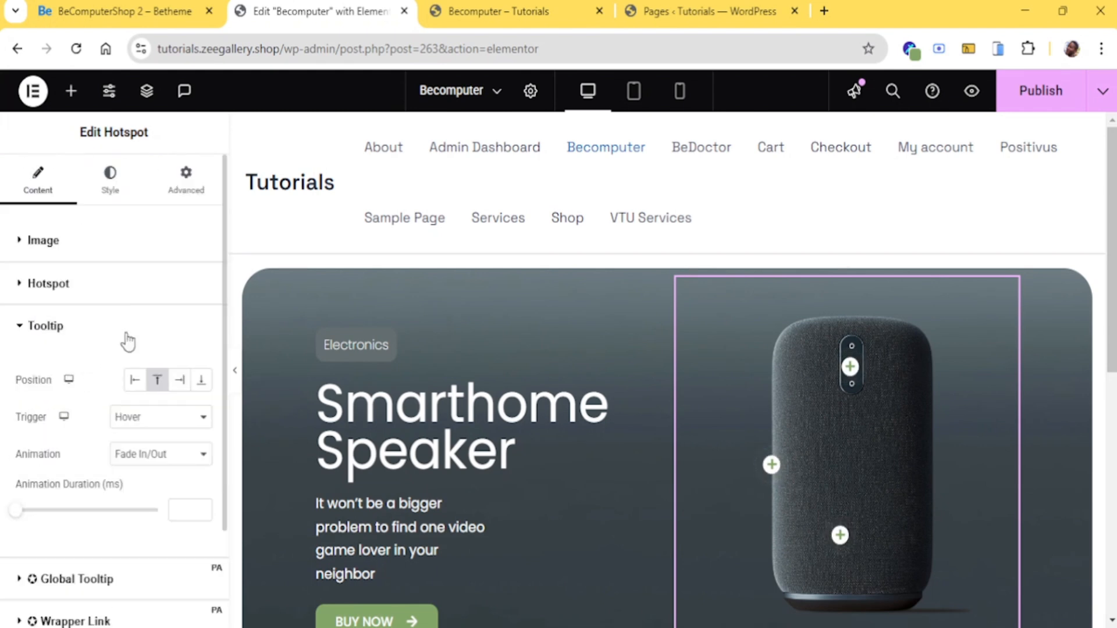
{"action": "left_click", "coordinate": [201, 380]}
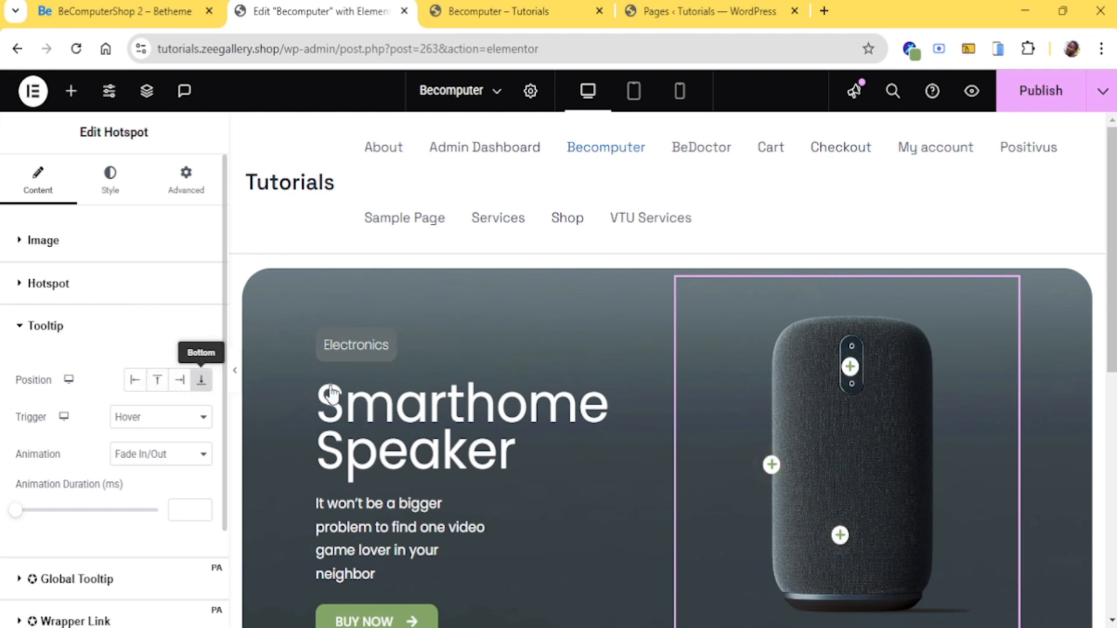
{"action": "mouse_move", "coordinate": [851, 368]}
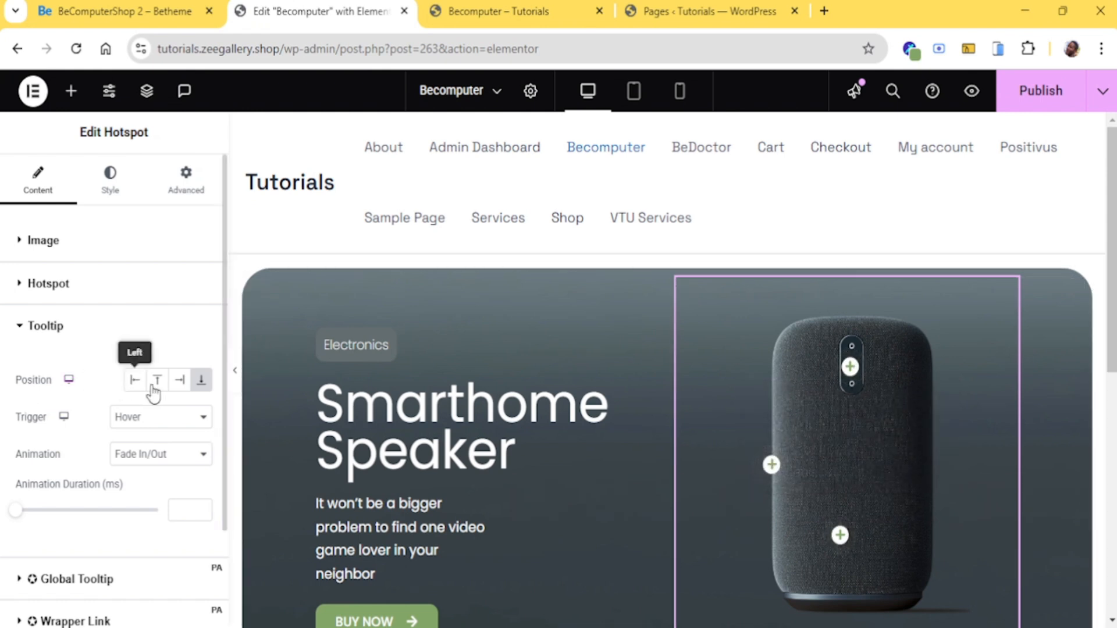
{"action": "left_click", "coordinate": [175, 384]}
{"action": "mouse_move", "coordinate": [850, 366]}
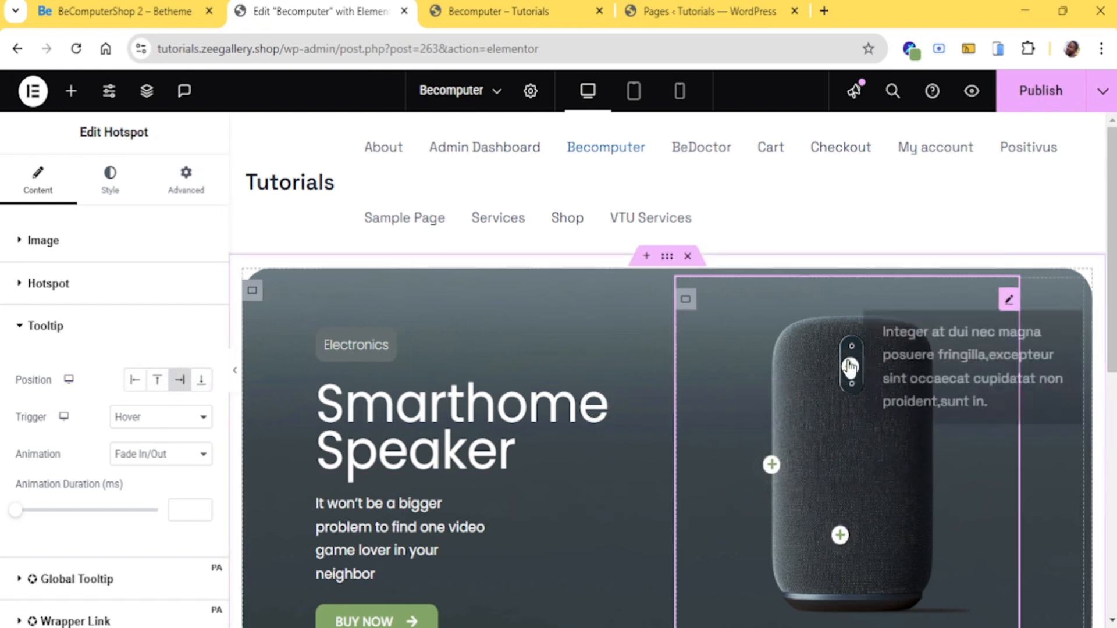
Enable custom tooltip properties for hotspot Item #1 and set its tooltip box position to Right
{"action": "left_click", "coordinate": [64, 282]}
{"action": "left_click", "coordinate": [72, 350]}
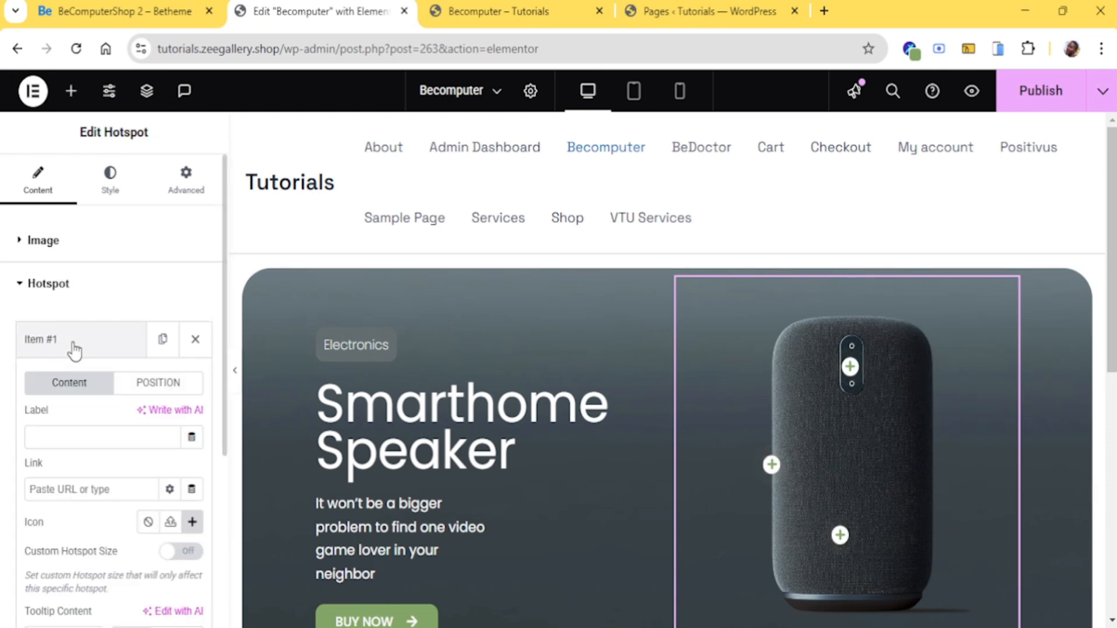
{"action": "scroll", "coordinate": [87, 356], "scroll_direction": "down", "scroll_amount": 5}
{"action": "scroll", "coordinate": [140, 334], "scroll_direction": "up", "scroll_amount": 3}
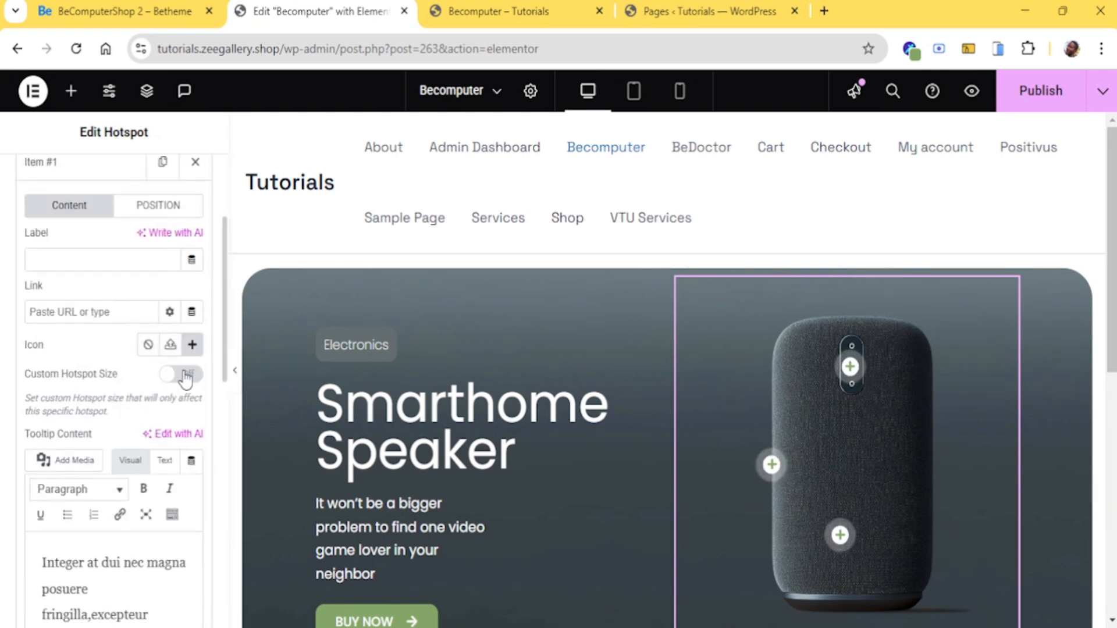
{"action": "left_click", "coordinate": [163, 211]}
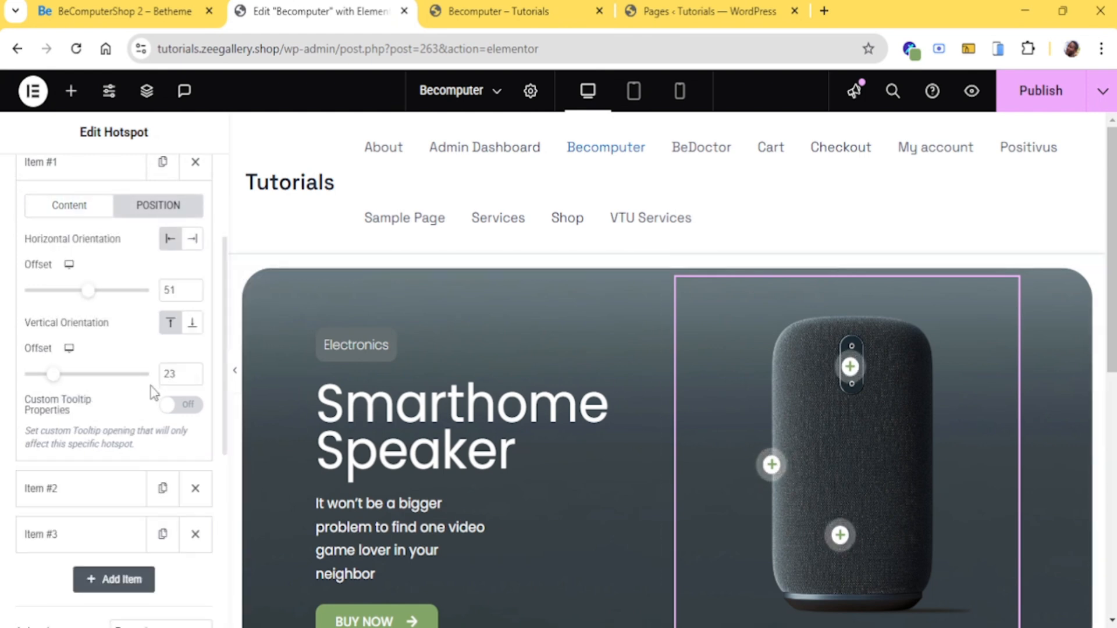
{"action": "left_click", "coordinate": [182, 405]}
{"action": "scroll", "coordinate": [122, 433], "scroll_direction": "down", "scroll_amount": 2}
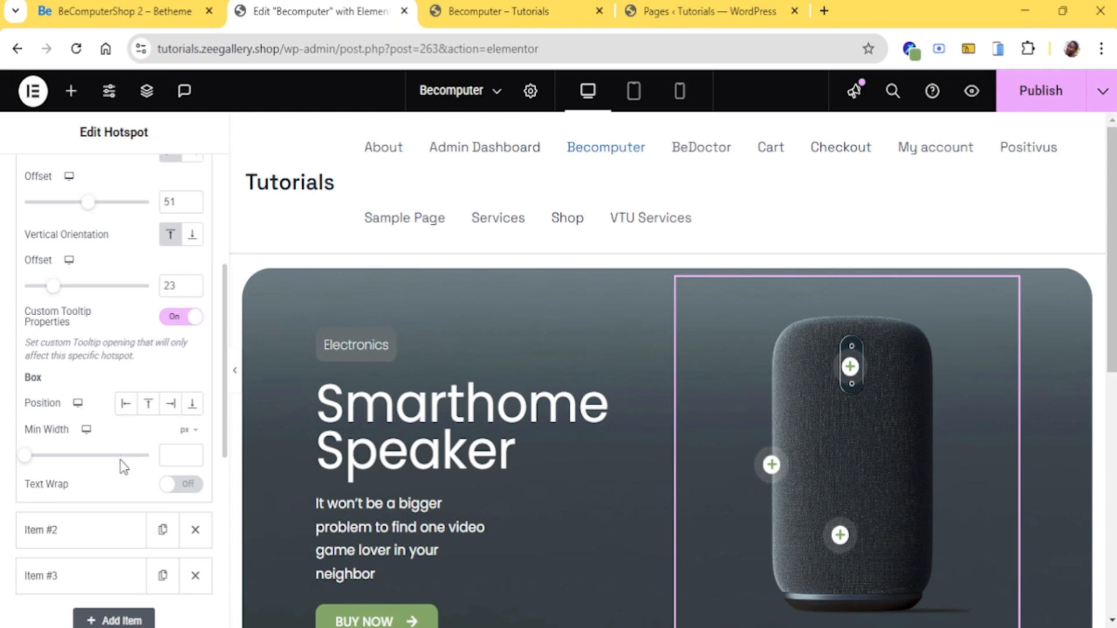
{"action": "left_click", "coordinate": [170, 403]}
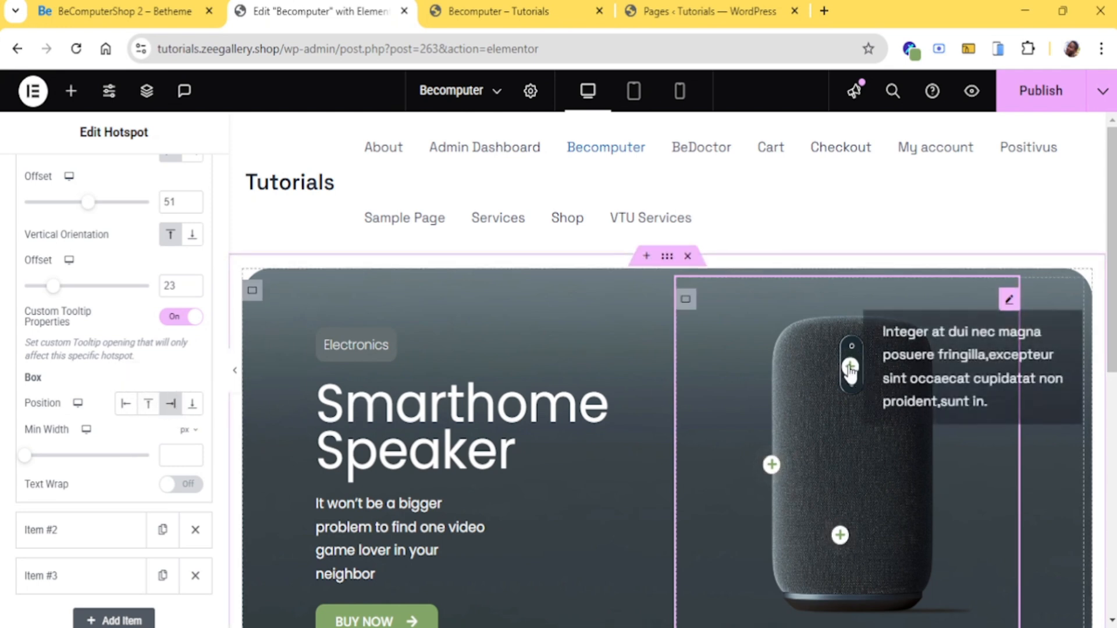
Compare with the reference site's upper hotspot tooltip, set Item #1's custom tooltip box position to Top and check it on the speaker
{"action": "left_click", "coordinate": [63, 4]}
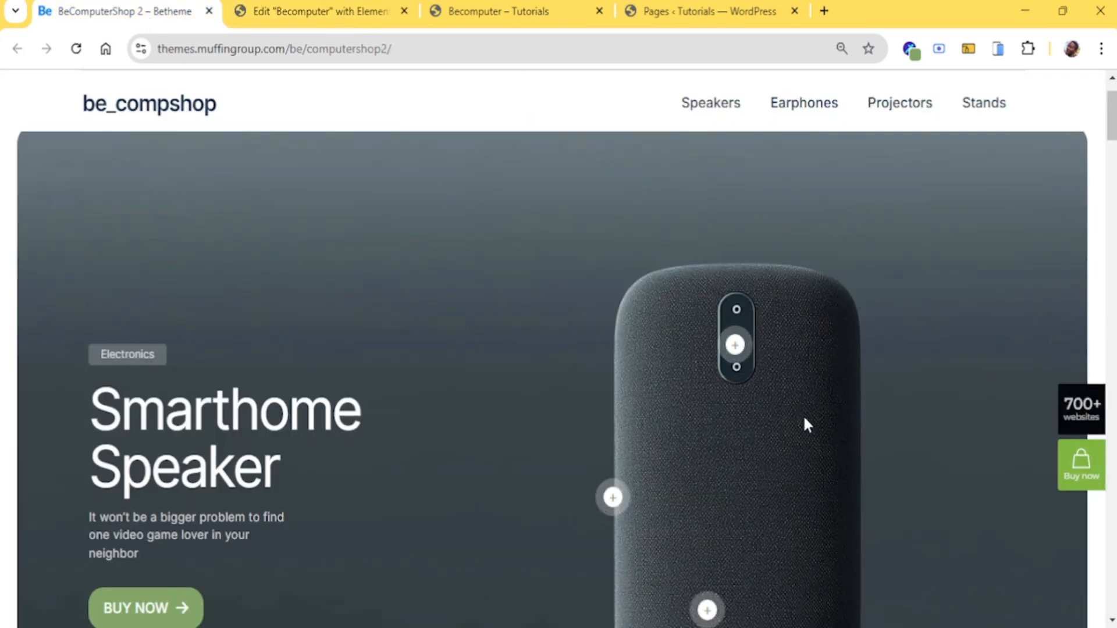
{"action": "mouse_move", "coordinate": [737, 349]}
{"action": "left_click", "coordinate": [254, 5]}
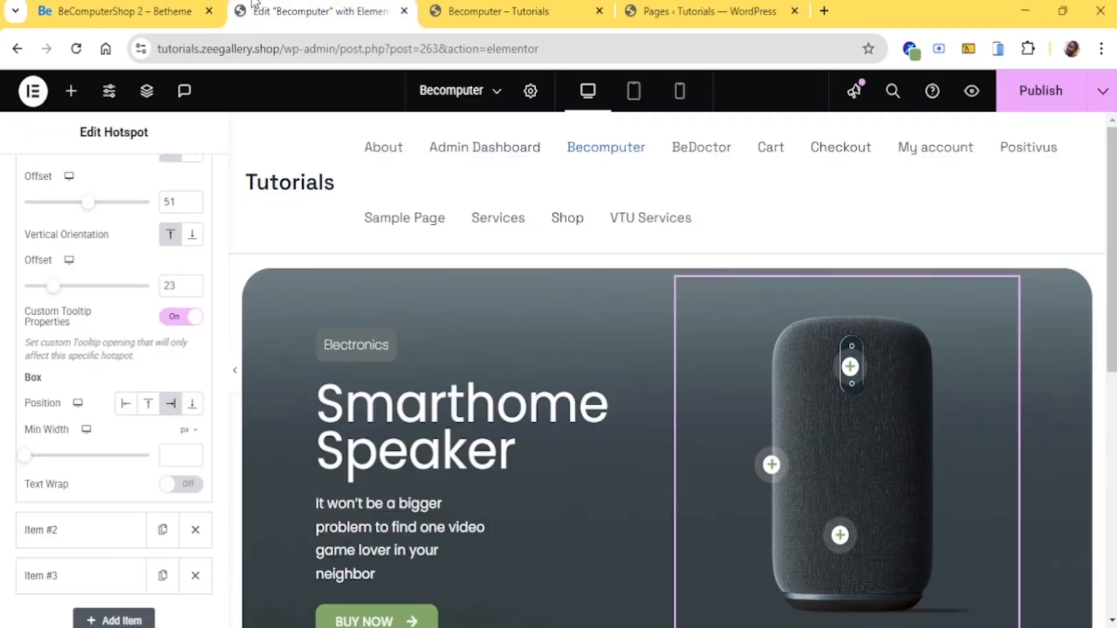
{"action": "left_click", "coordinate": [148, 403]}
{"action": "mouse_move", "coordinate": [849, 365]}
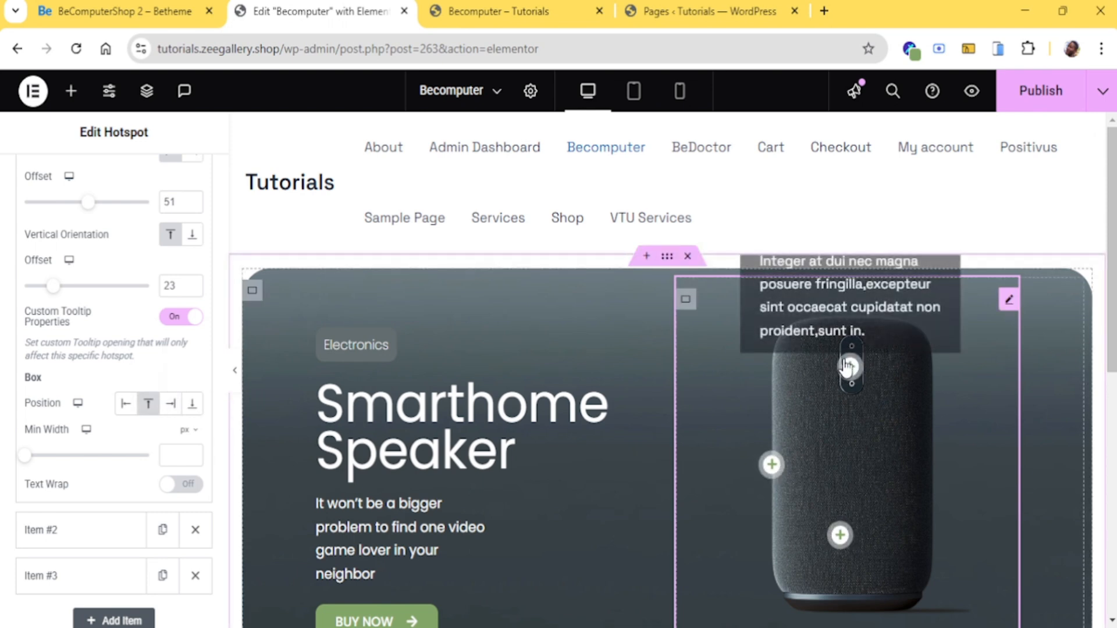
Set the font family of the hotspot widget's tooltip text to Poppins
{"action": "left_click", "coordinate": [99, 11]}
{"action": "left_click", "coordinate": [269, 10]}
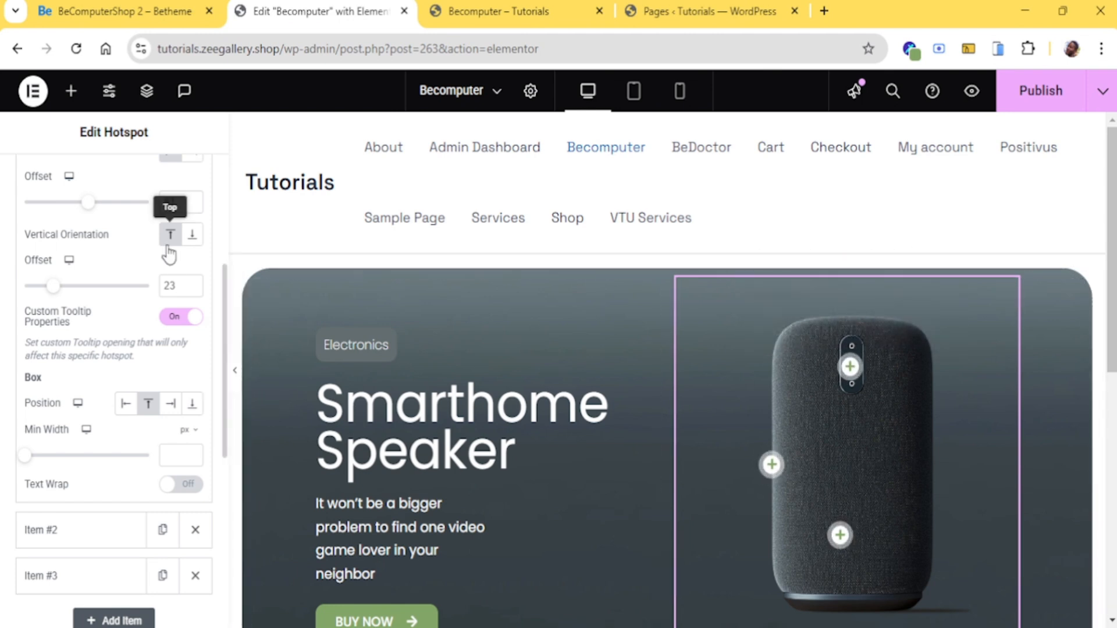
{"action": "scroll", "coordinate": [169, 254], "scroll_direction": "up", "scroll_amount": 5}
{"action": "scroll", "coordinate": [130, 346], "scroll_direction": "down", "scroll_amount": 5}
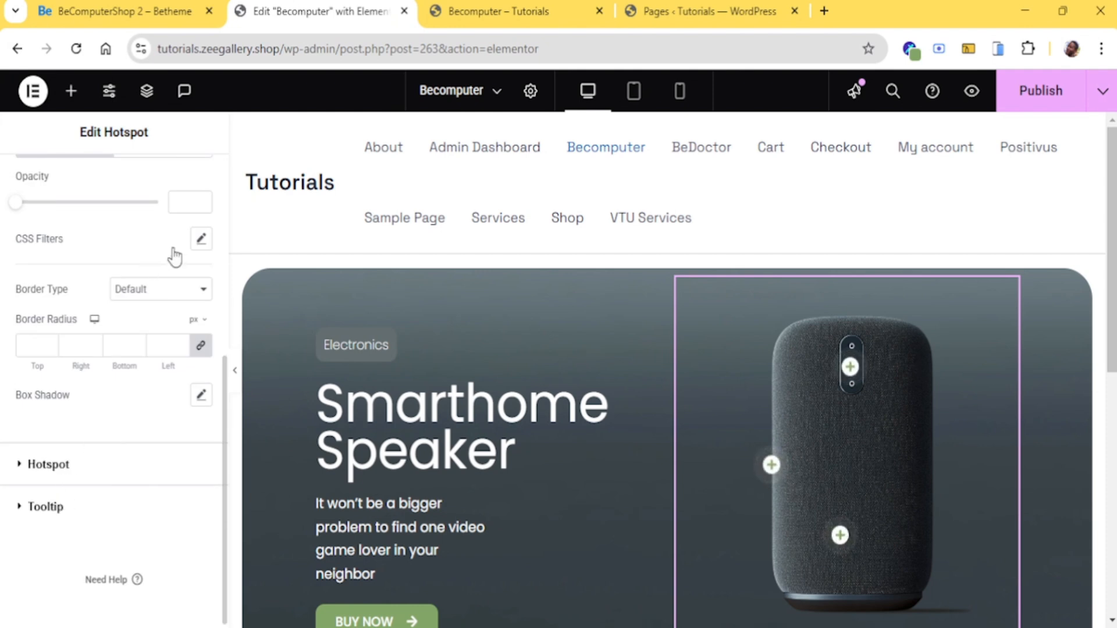
{"action": "left_click", "coordinate": [175, 506]}
{"action": "left_click", "coordinate": [201, 405]}
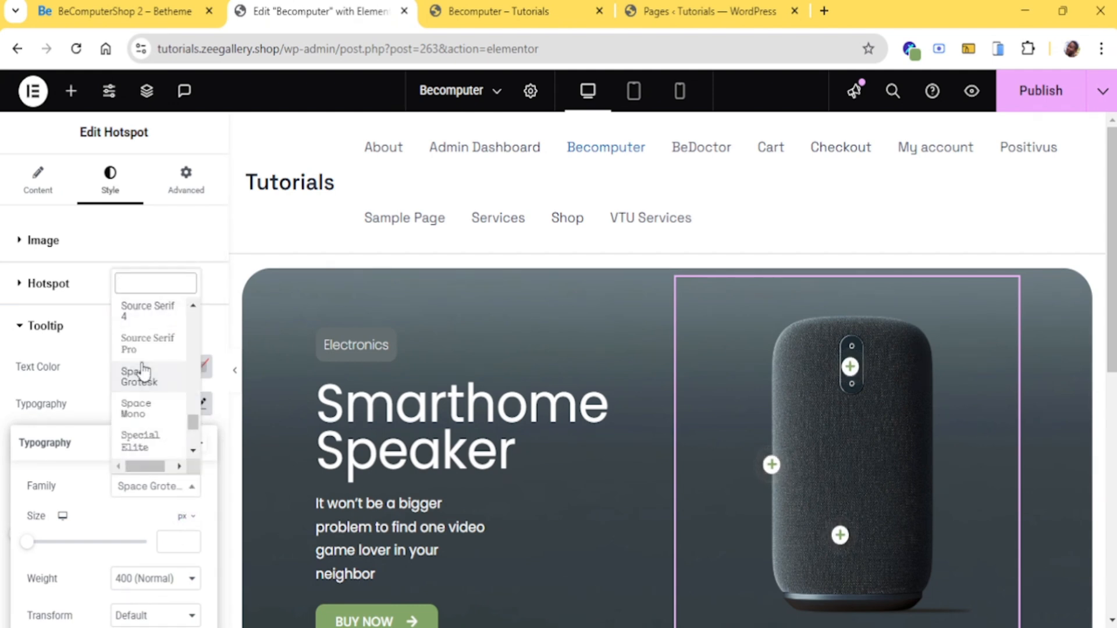
{"action": "type", "text": "popp"}
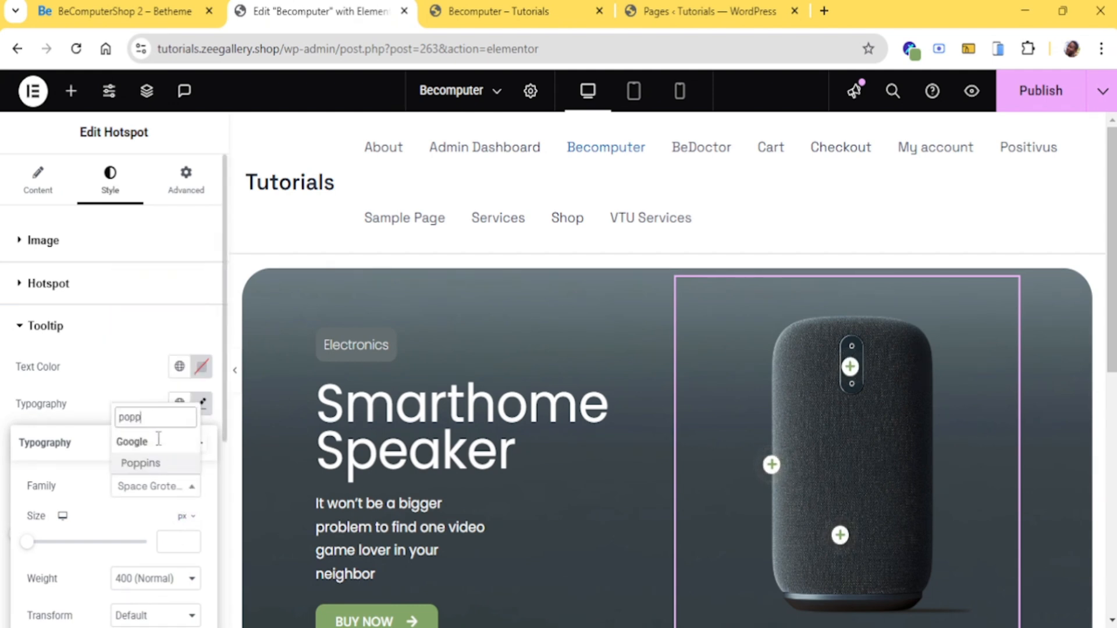
{"action": "left_click", "coordinate": [155, 463]}
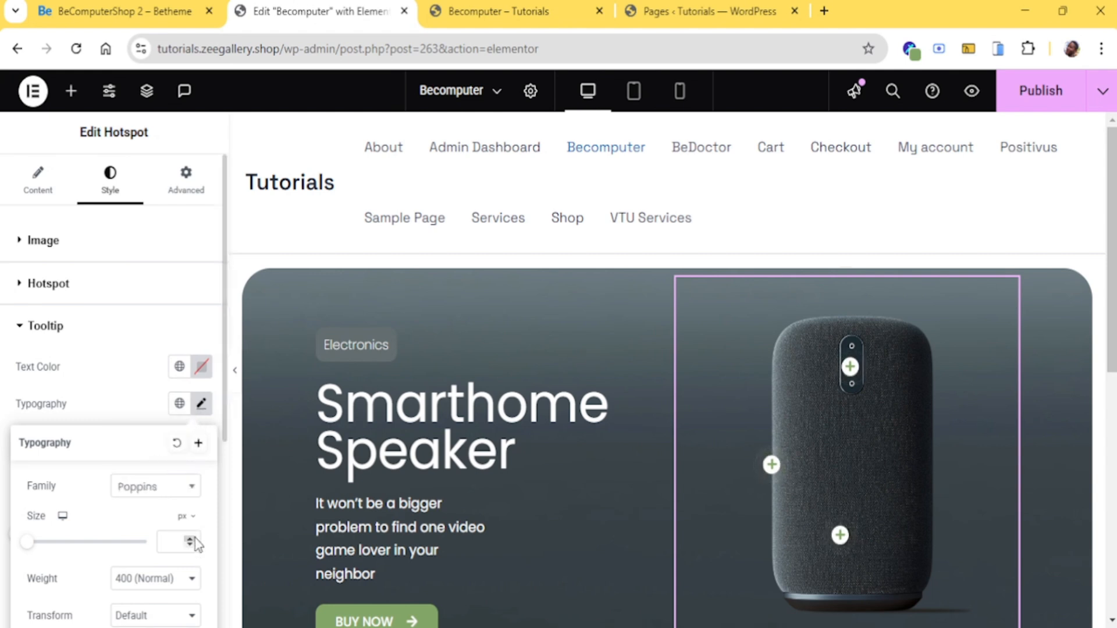
Set the tooltip text size to 12 px and check the upper hotspot's tooltip on the speaker
{"action": "left_click", "coordinate": [195, 538]}
{"action": "left_click", "coordinate": [194, 538]}
{"action": "left_click", "coordinate": [194, 538]}
{"action": "left_click", "coordinate": [194, 538]}
{"action": "left_click", "coordinate": [195, 538]}
{"action": "left_click", "coordinate": [194, 538]}
{"action": "left_click", "coordinate": [850, 368]}
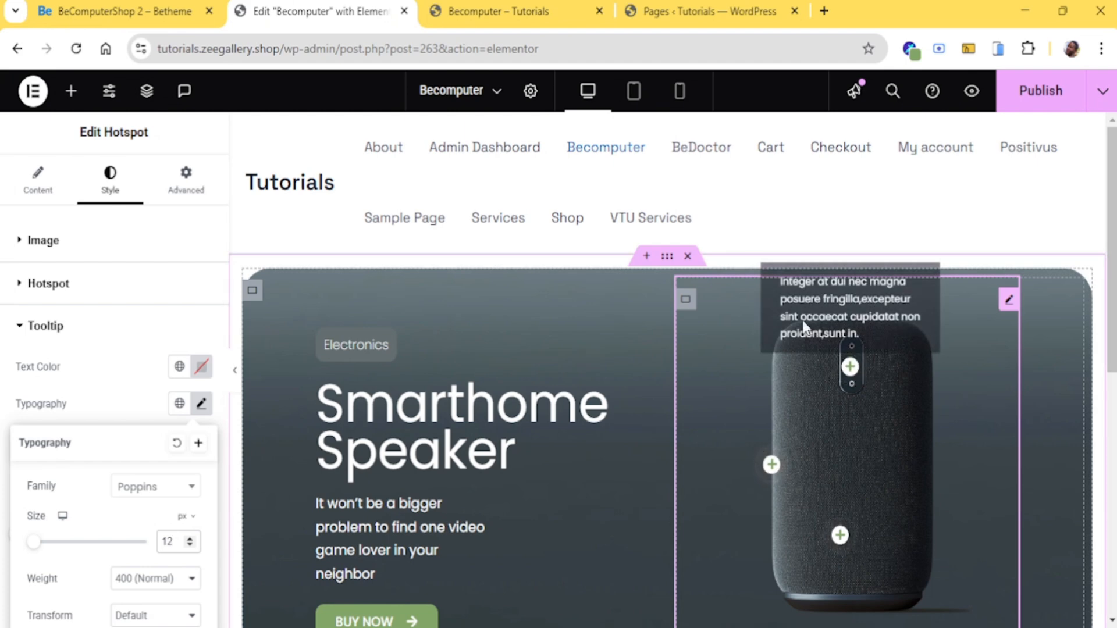
Compare the upper hotspot on the reference site with its tooltip in the full-width page preview
{"action": "left_click", "coordinate": [117, 11]}
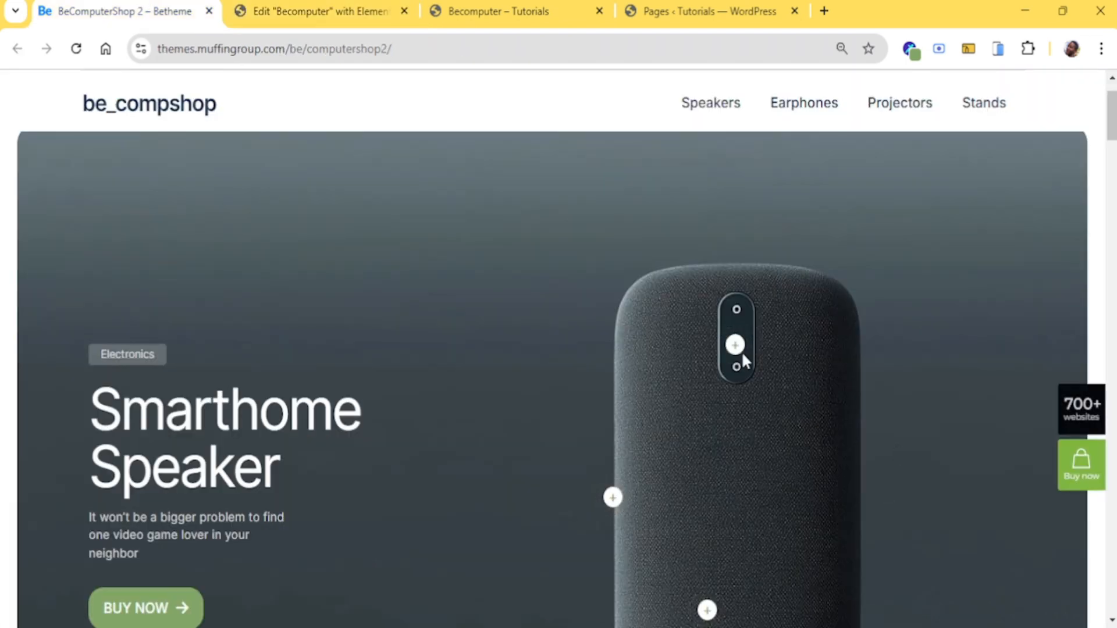
{"action": "left_click", "coordinate": [306, 4]}
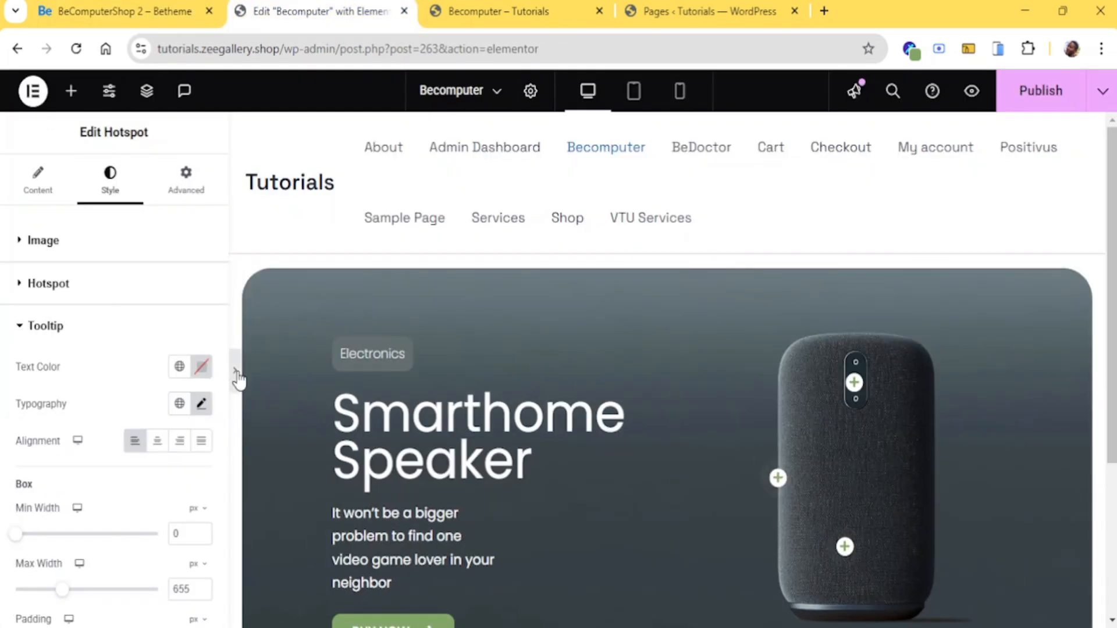
{"action": "left_click", "coordinate": [237, 372]}
{"action": "mouse_move", "coordinate": [810, 414]}
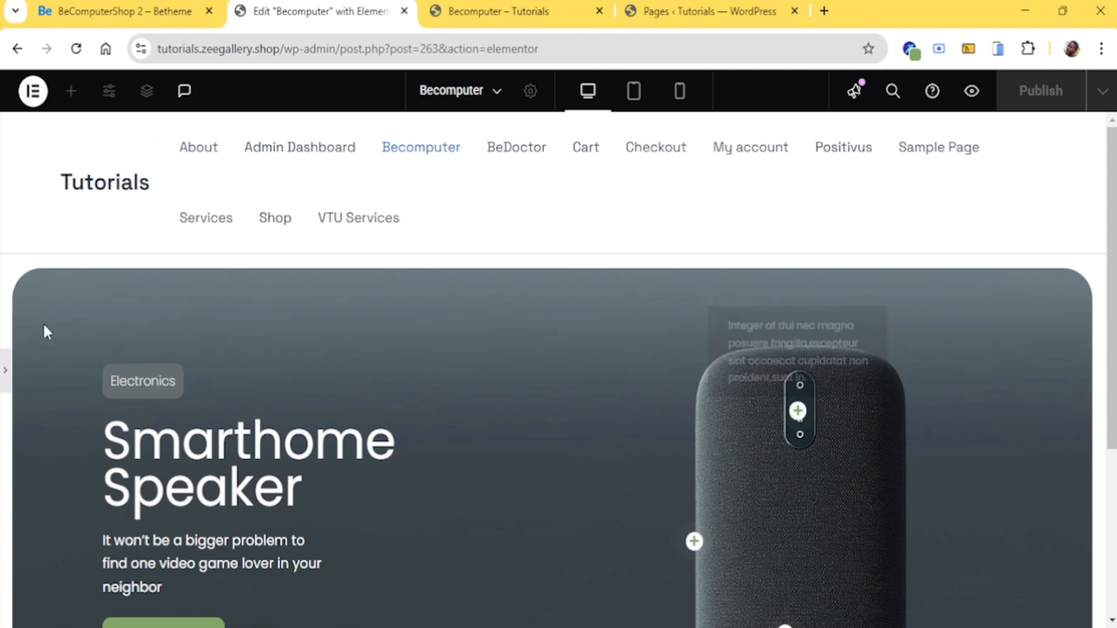
{"action": "left_click", "coordinate": [3, 377]}
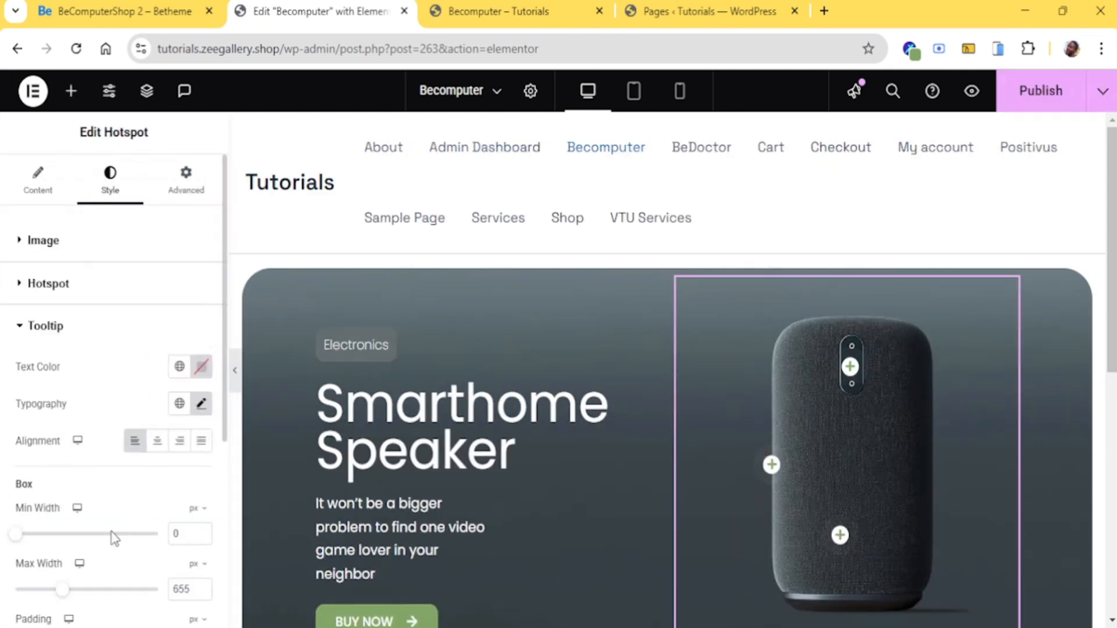
Round all corners of the tooltip box with a 12 px border radius and check the upper hotspot
{"action": "scroll", "coordinate": [87, 512], "scroll_direction": "down", "scroll_amount": 5}
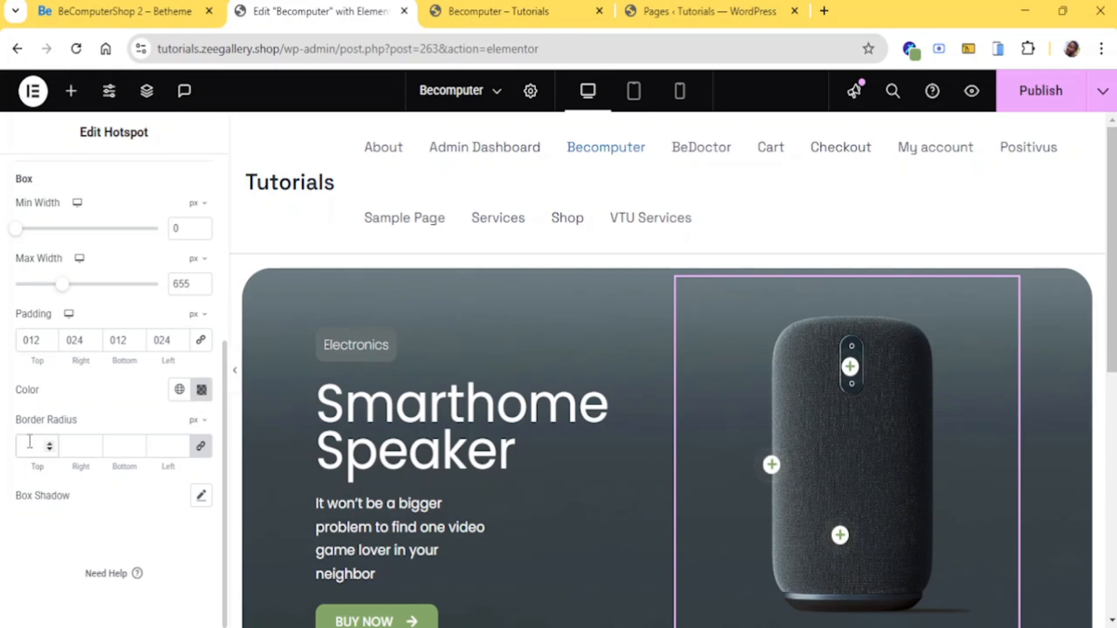
{"action": "left_click", "coordinate": [30, 443]}
{"action": "type", "text": "12"}
{"action": "mouse_move", "coordinate": [851, 367]}
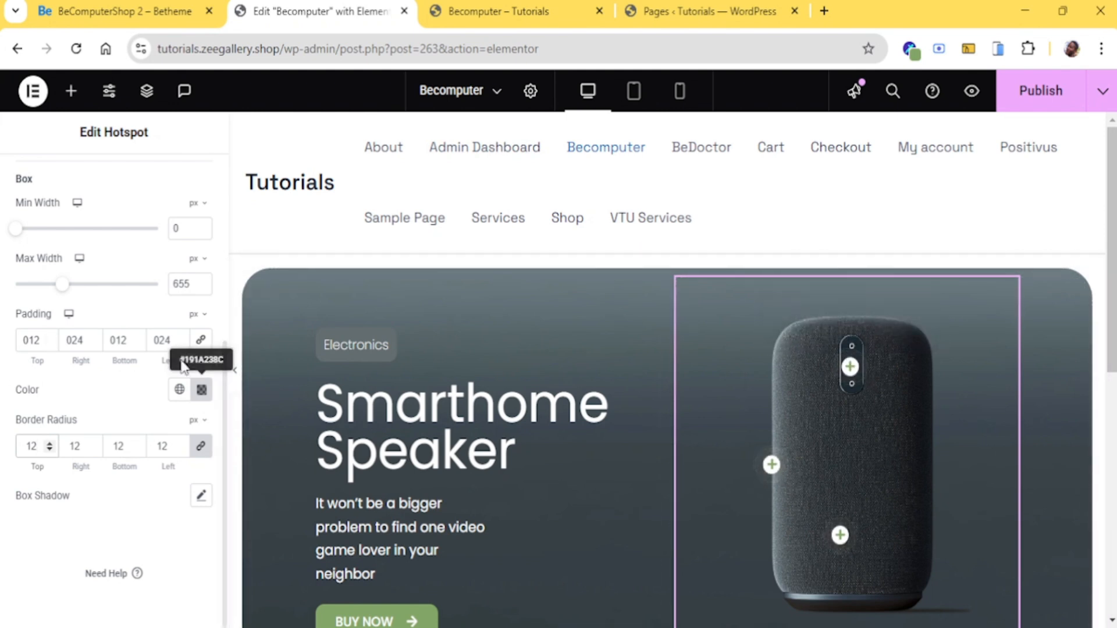
Review the widget's general tooltip settings and examine the placement of the left-edge hotspot's tooltip on the reference site
{"action": "scroll", "coordinate": [68, 225], "scroll_direction": "up", "scroll_amount": 5}
{"action": "left_click", "coordinate": [47, 195]}
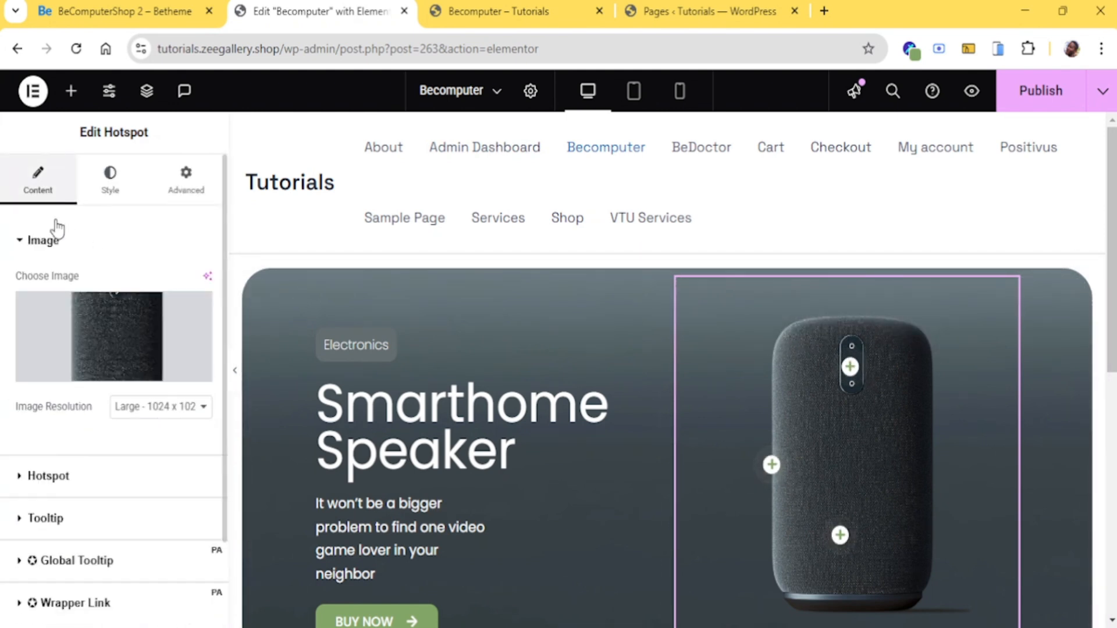
{"action": "scroll", "coordinate": [115, 377], "scroll_direction": "down", "scroll_amount": 2}
{"action": "left_click", "coordinate": [42, 451]}
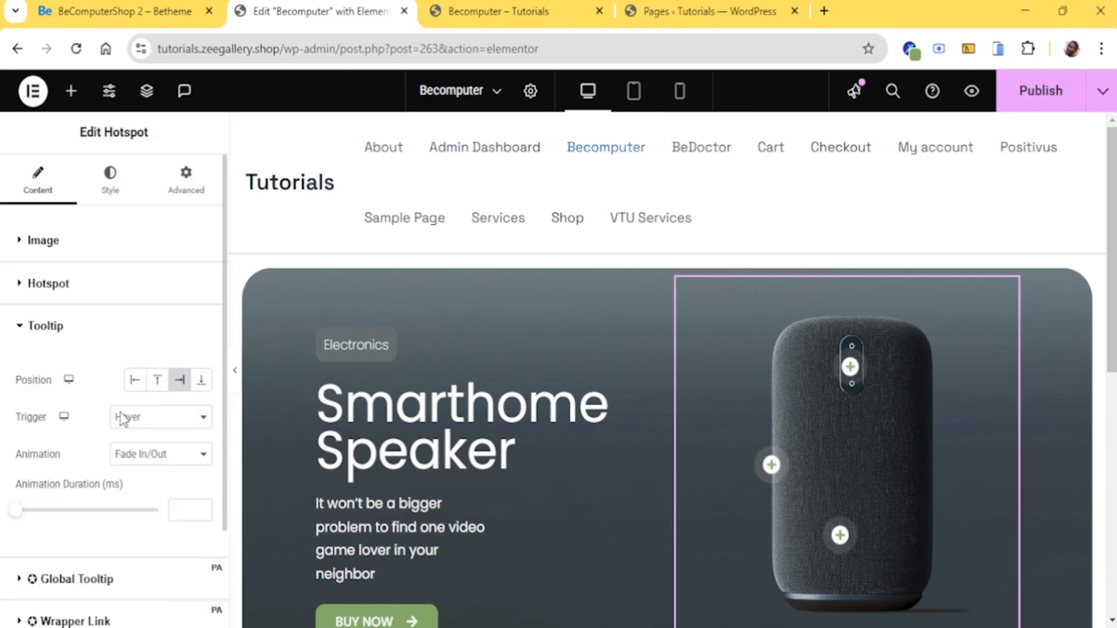
{"action": "left_click", "coordinate": [125, 11]}
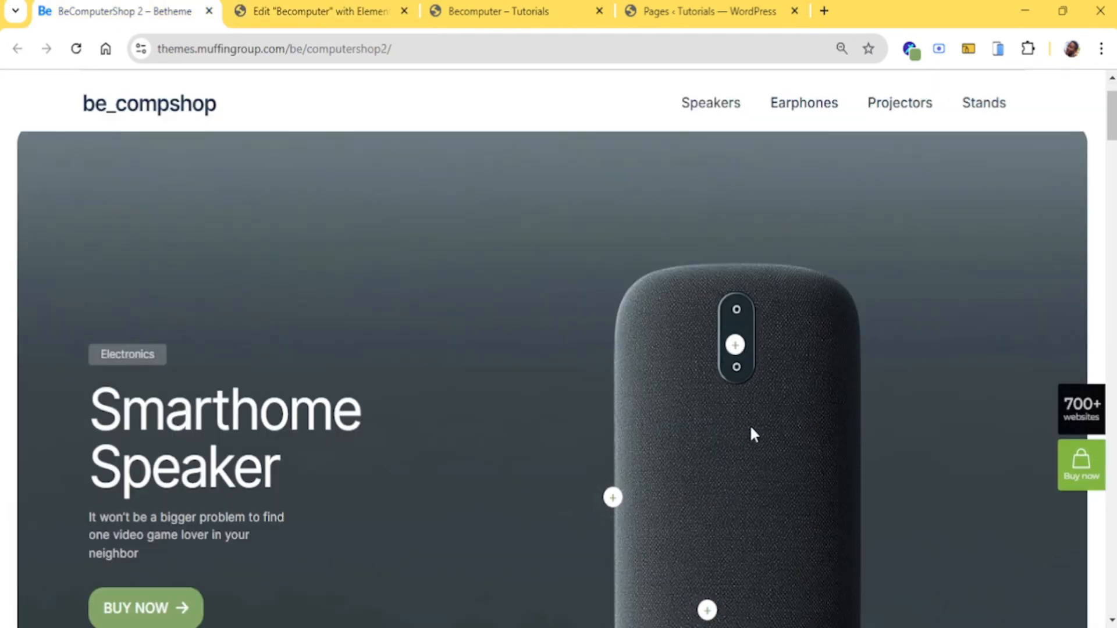
{"action": "mouse_move", "coordinate": [612, 498]}
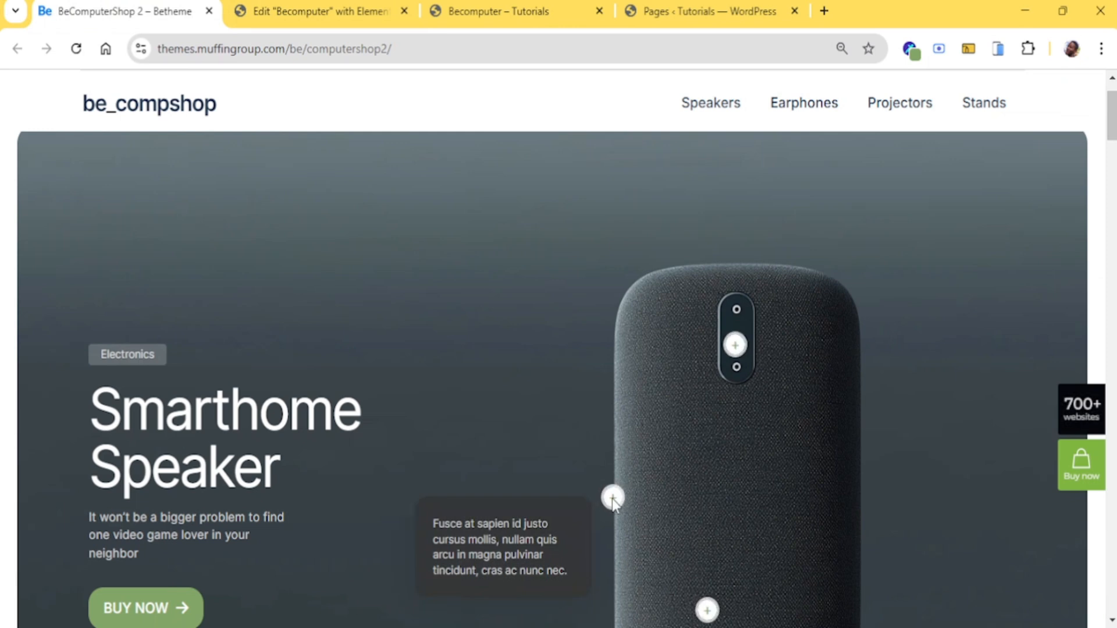
{"action": "scroll", "coordinate": [611, 498], "scroll_direction": "down", "scroll_amount": 2}
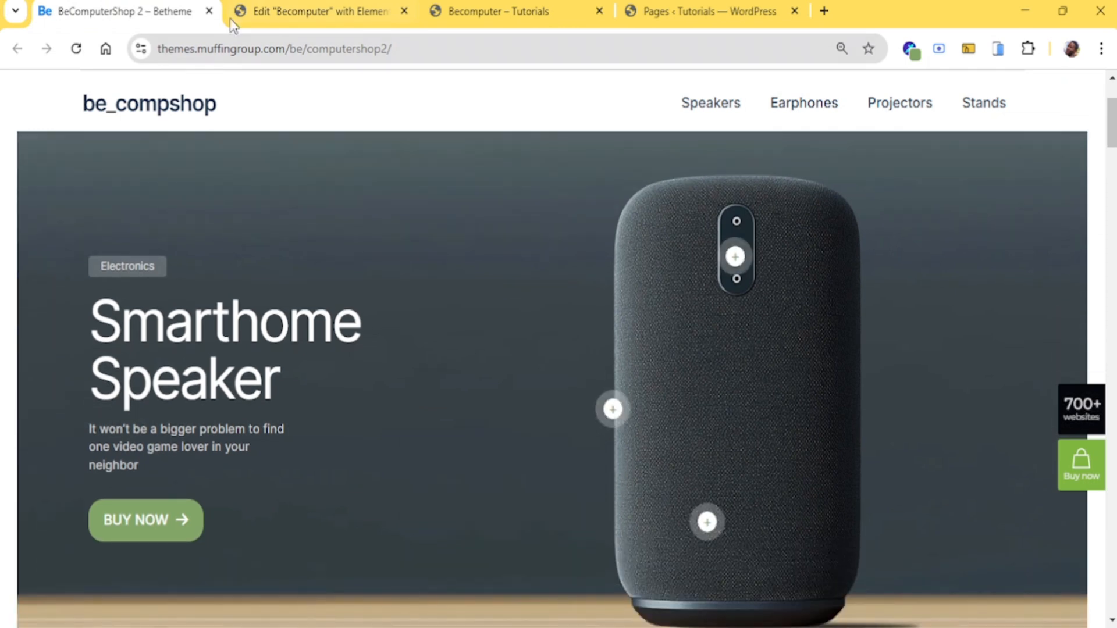
Back in the editor, enable custom tooltip properties for hotspot Item #2 with box position Left, and check its tooltip on the speaker
{"action": "left_click", "coordinate": [248, 17]}
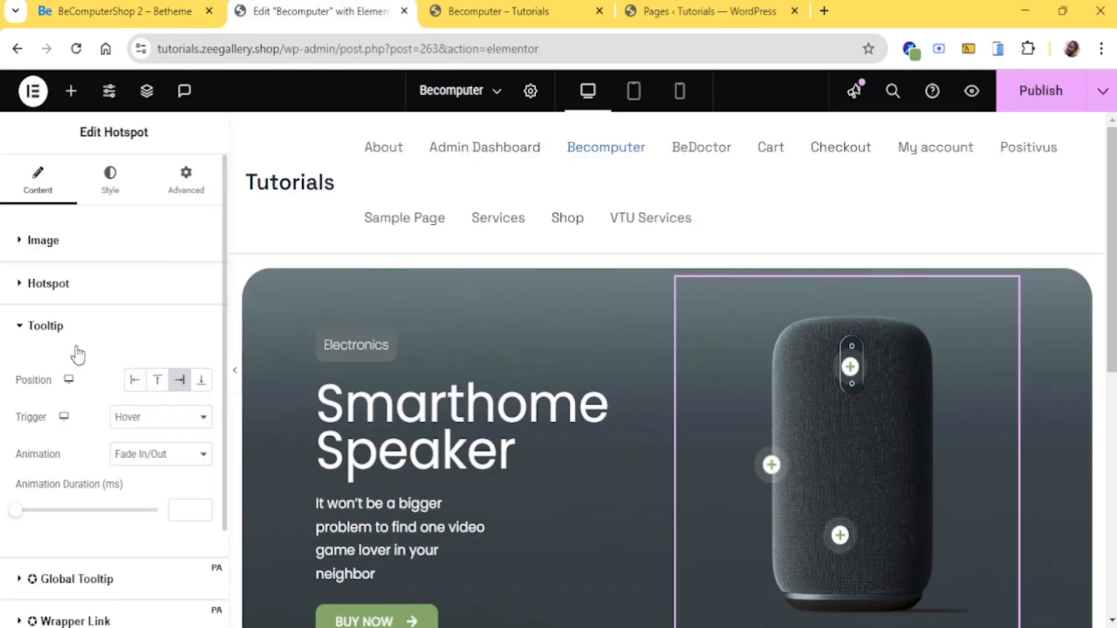
{"action": "left_click", "coordinate": [114, 284]}
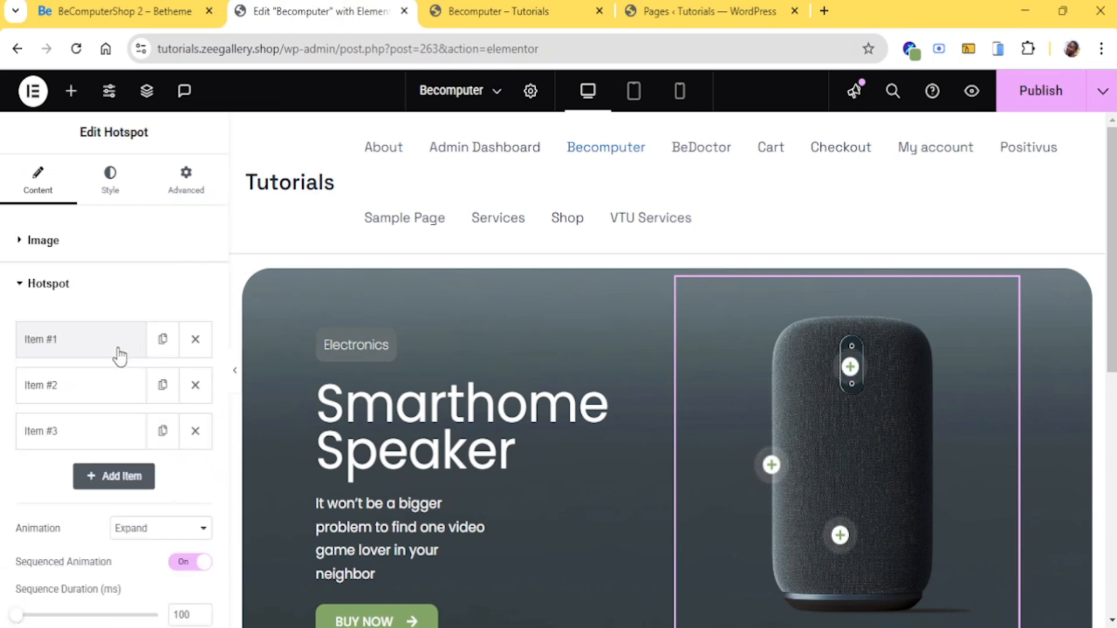
{"action": "left_click", "coordinate": [68, 387]}
{"action": "scroll", "coordinate": [204, 386], "scroll_direction": "down", "scroll_amount": 6}
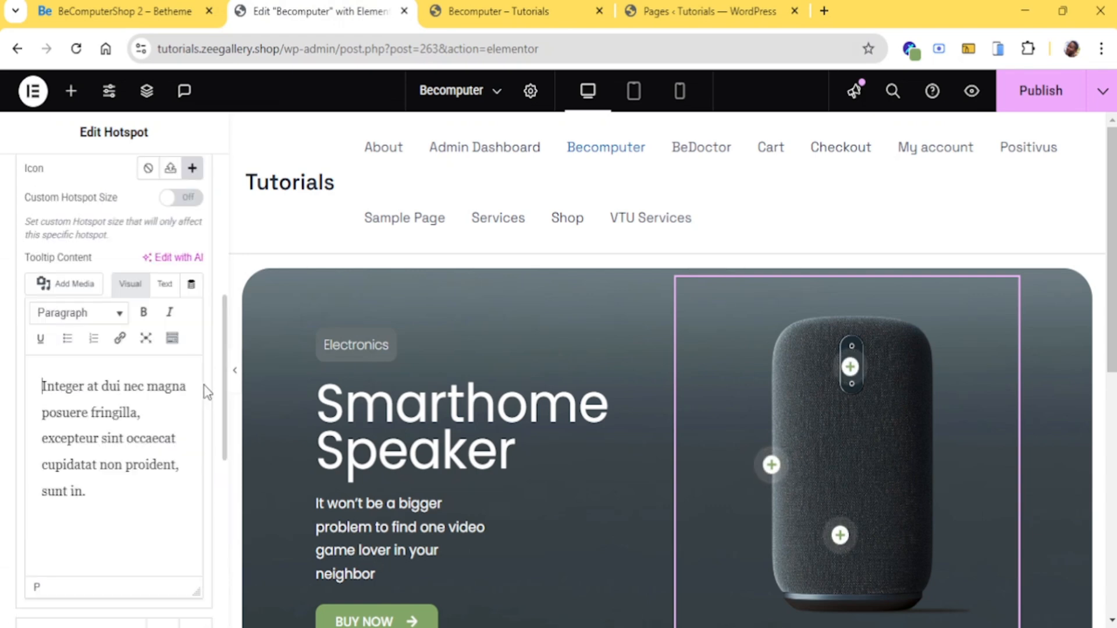
{"action": "scroll", "coordinate": [159, 209], "scroll_direction": "up", "scroll_amount": 5}
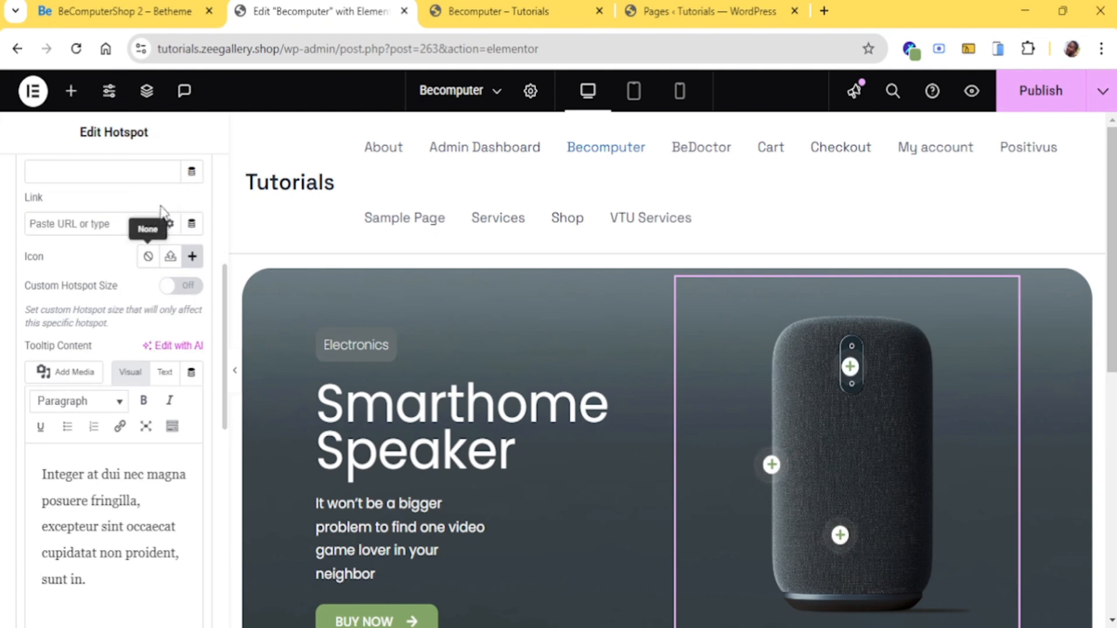
{"action": "left_click", "coordinate": [156, 296]}
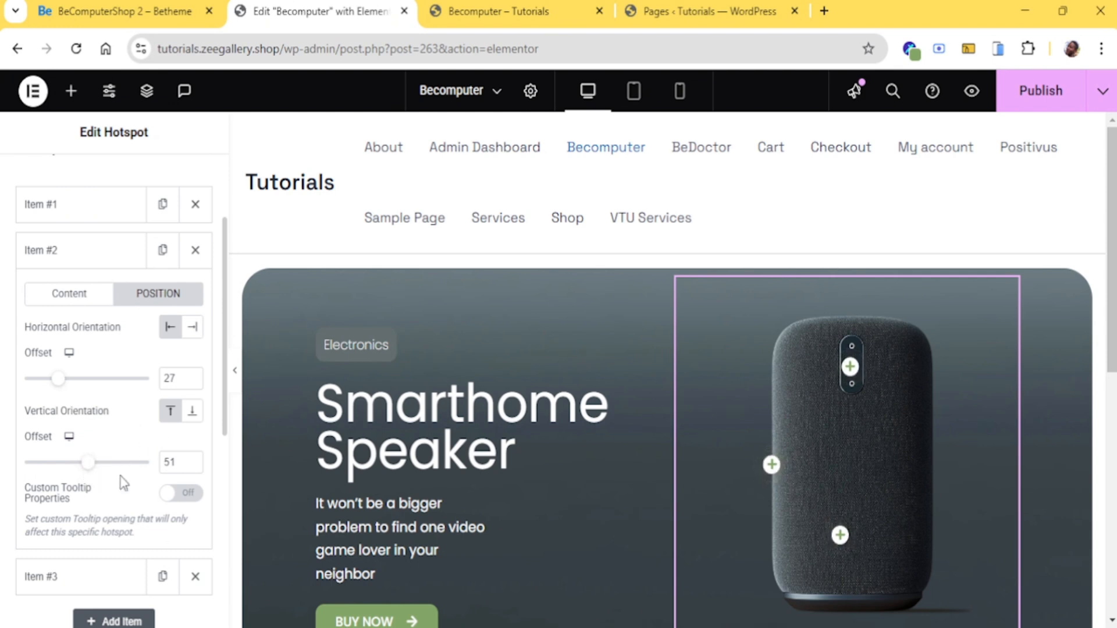
{"action": "left_click", "coordinate": [180, 491]}
{"action": "left_click", "coordinate": [126, 580]}
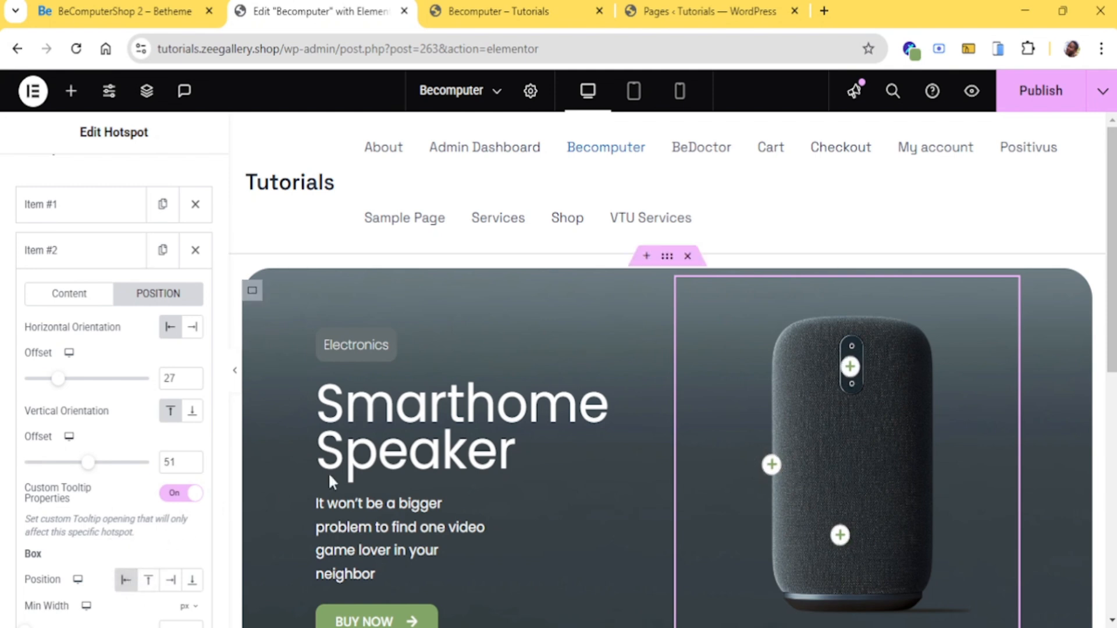
{"action": "scroll", "coordinate": [85, 467], "scroll_direction": "down", "scroll_amount": 3}
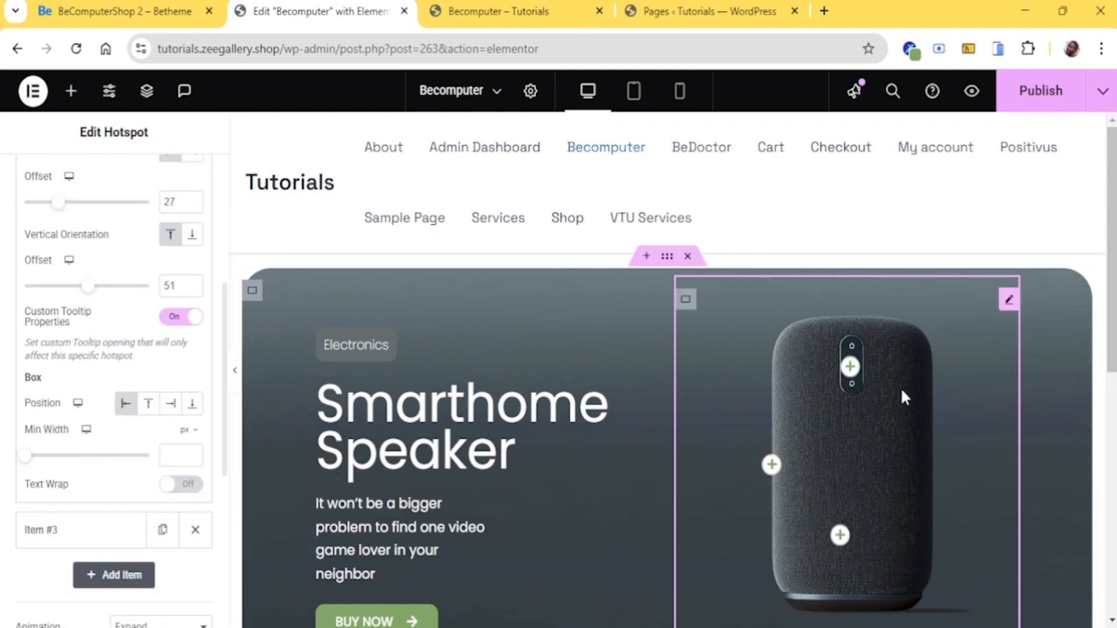
{"action": "left_click", "coordinate": [771, 464]}
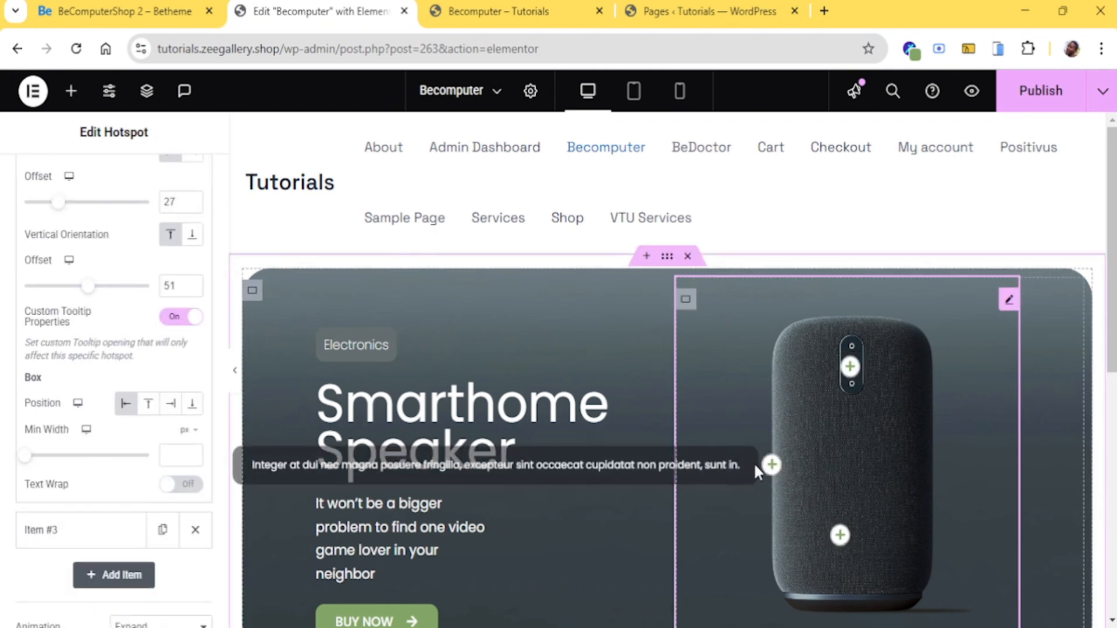
Insert <br> line breaks in Item #2's tooltip text after "magna", "excepteur" and "non"
{"action": "scroll", "coordinate": [92, 283], "scroll_direction": "up", "scroll_amount": 5}
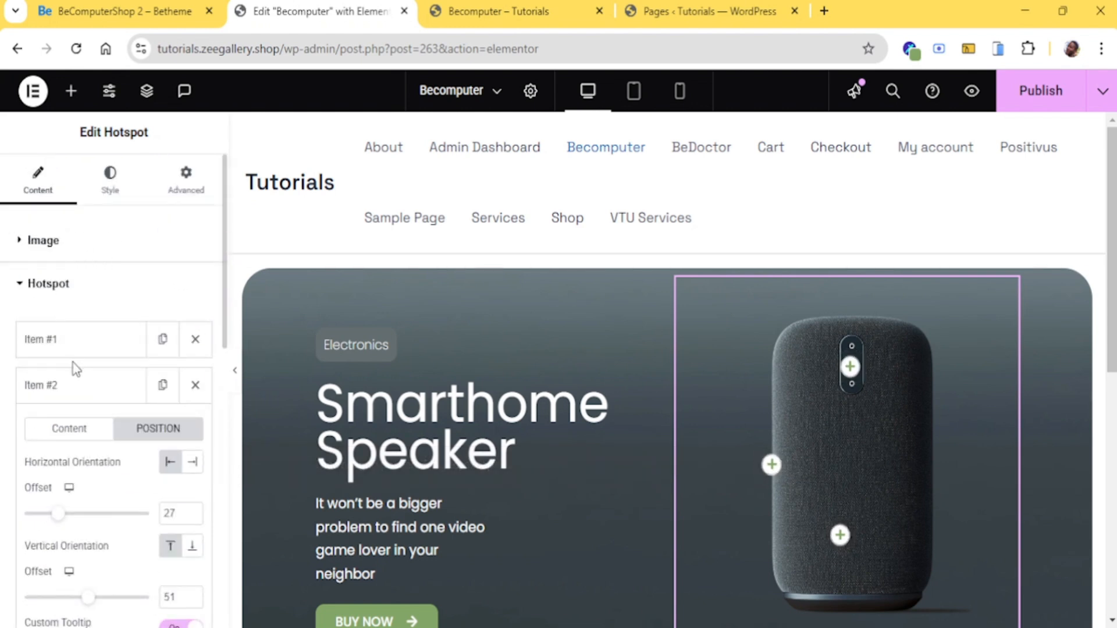
{"action": "left_click", "coordinate": [82, 386]}
{"action": "left_click", "coordinate": [82, 396]}
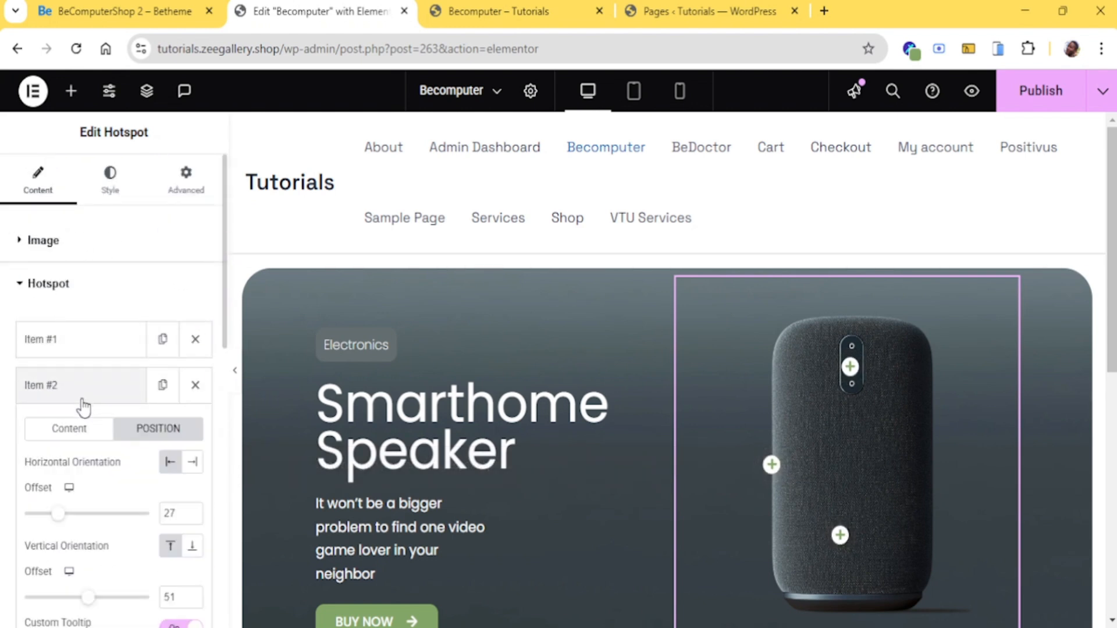
{"action": "left_click", "coordinate": [82, 434]}
{"action": "scroll", "coordinate": [157, 431], "scroll_direction": "down", "scroll_amount": 5}
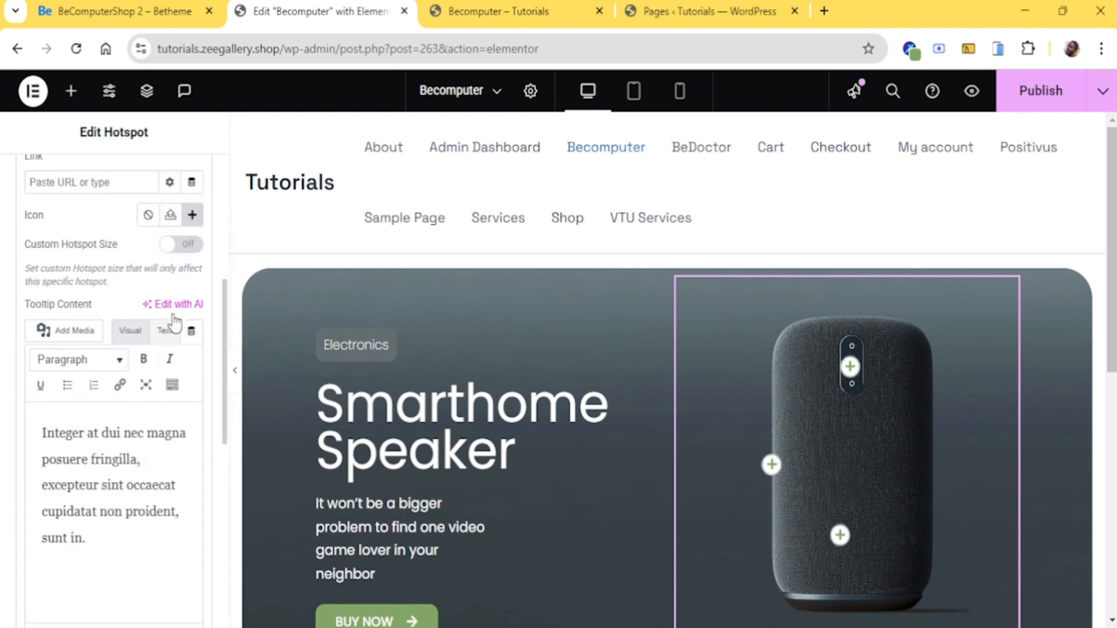
{"action": "left_click", "coordinate": [169, 331]}
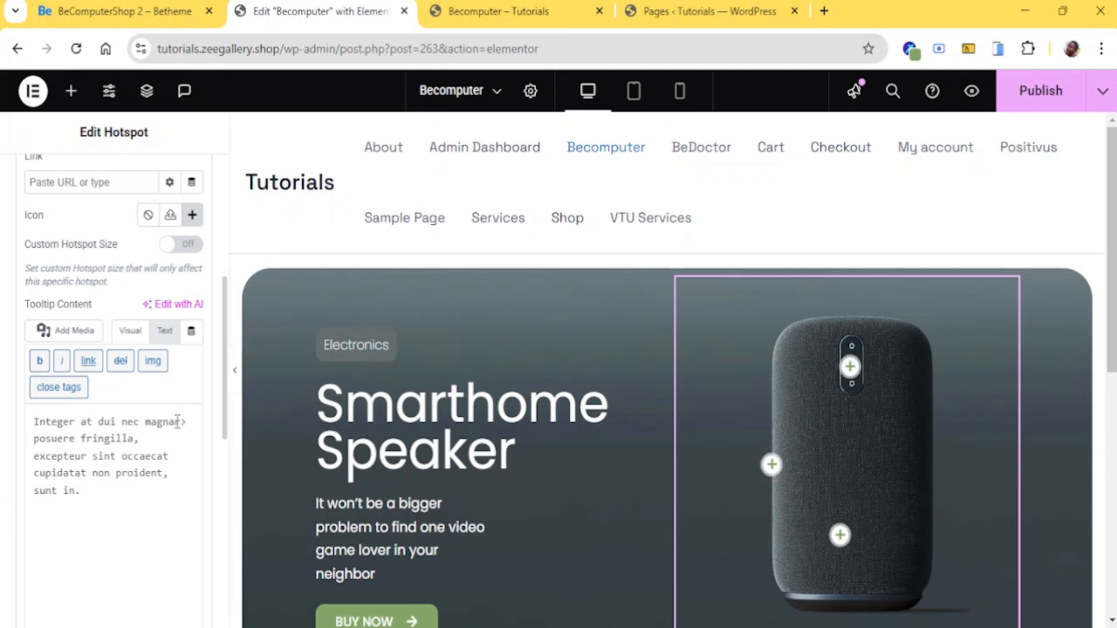
{"action": "type", "text": "br"}
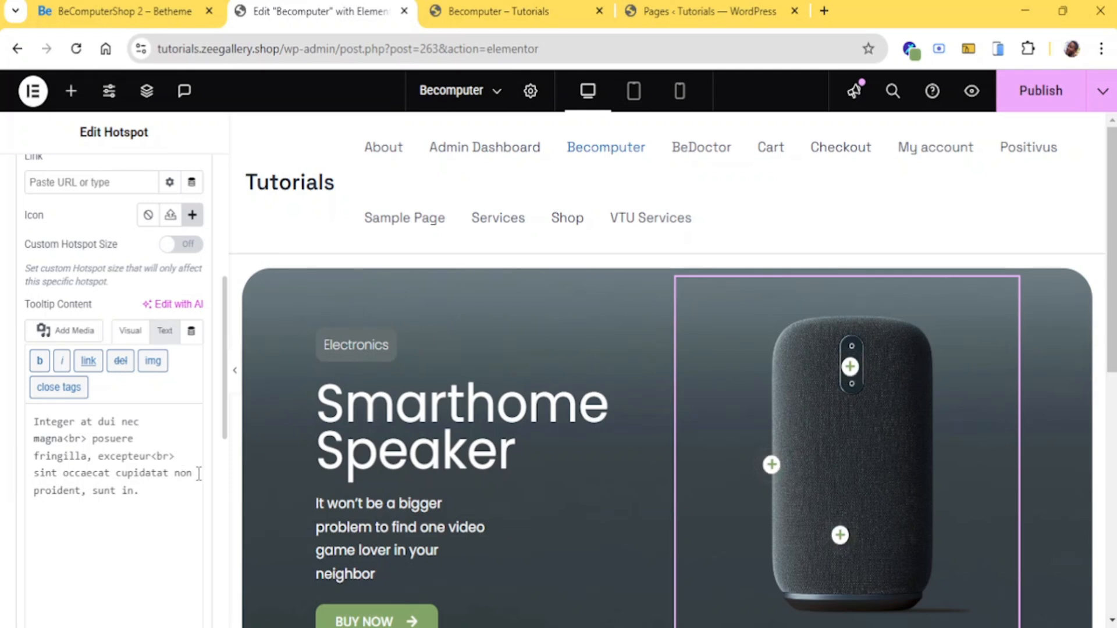
Copy Item #2's complete tooltip text with its <br> tags and check the tooltip on the speaker's left edge
{"action": "key", "text": "ctrl+a"}
{"action": "key", "text": "ctrl+c"}
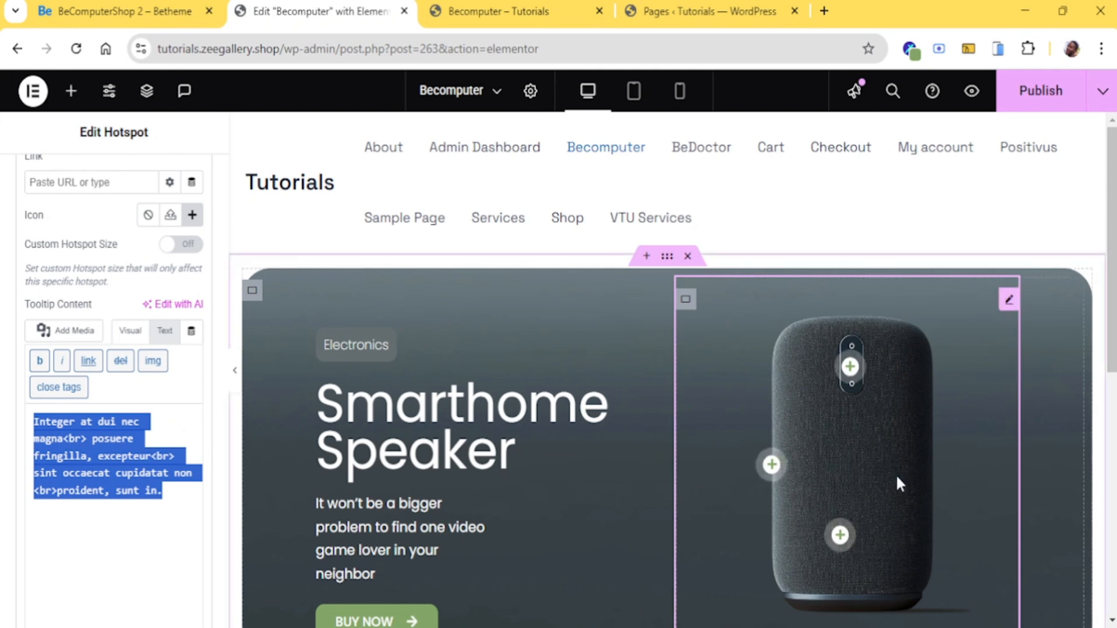
{"action": "left_click", "coordinate": [771, 466]}
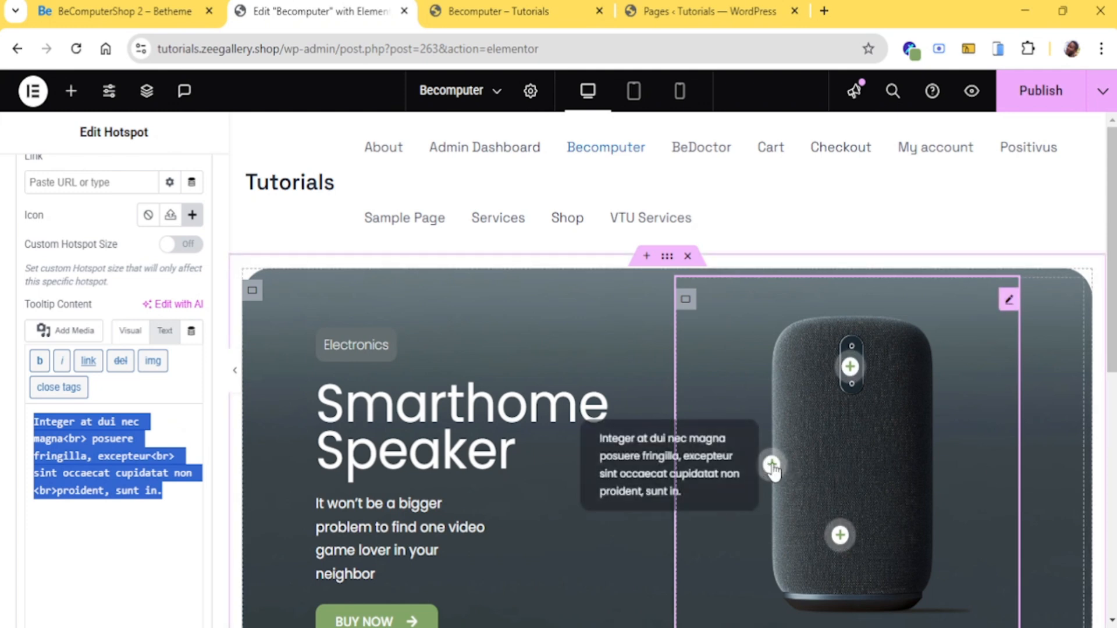
Replace hotspot Item #3's tooltip text with the copied Item #2 text containing the <br> tags
{"action": "scroll", "coordinate": [87, 259], "scroll_direction": "up", "scroll_amount": 6}
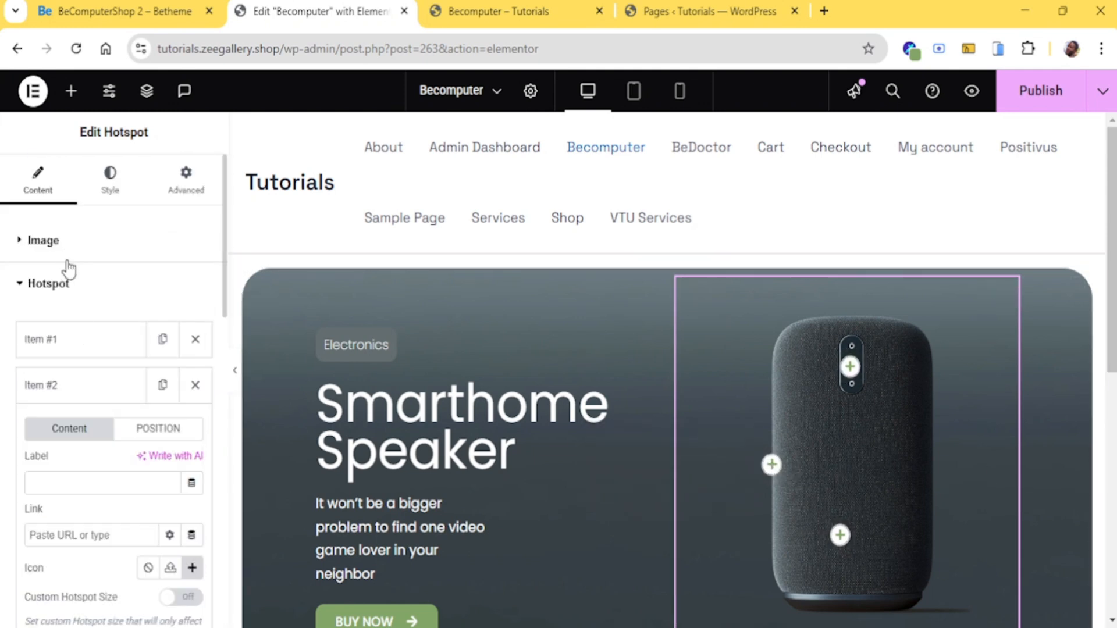
{"action": "left_click", "coordinate": [85, 402]}
{"action": "scroll", "coordinate": [82, 372], "scroll_direction": "down", "scroll_amount": 2}
{"action": "left_click", "coordinate": [82, 349]}
{"action": "scroll", "coordinate": [93, 378], "scroll_direction": "down", "scroll_amount": 3}
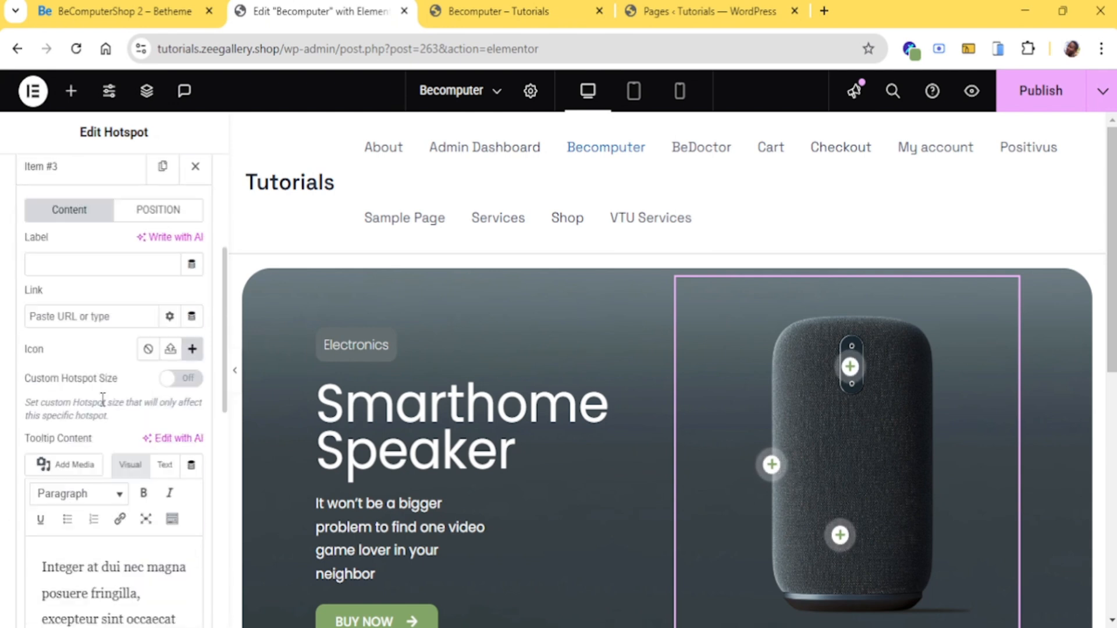
{"action": "scroll", "coordinate": [146, 489], "scroll_direction": "down", "scroll_amount": 2}
{"action": "left_click", "coordinate": [165, 377]}
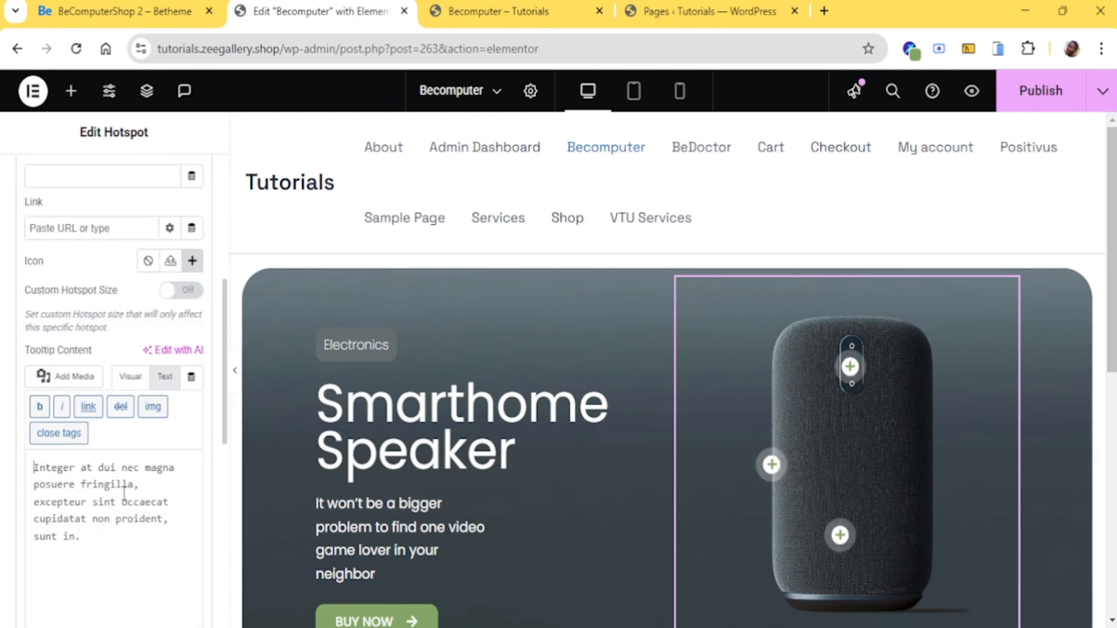
{"action": "key", "text": "ctrl+a"}
{"action": "key", "text": "ctrl+v"}
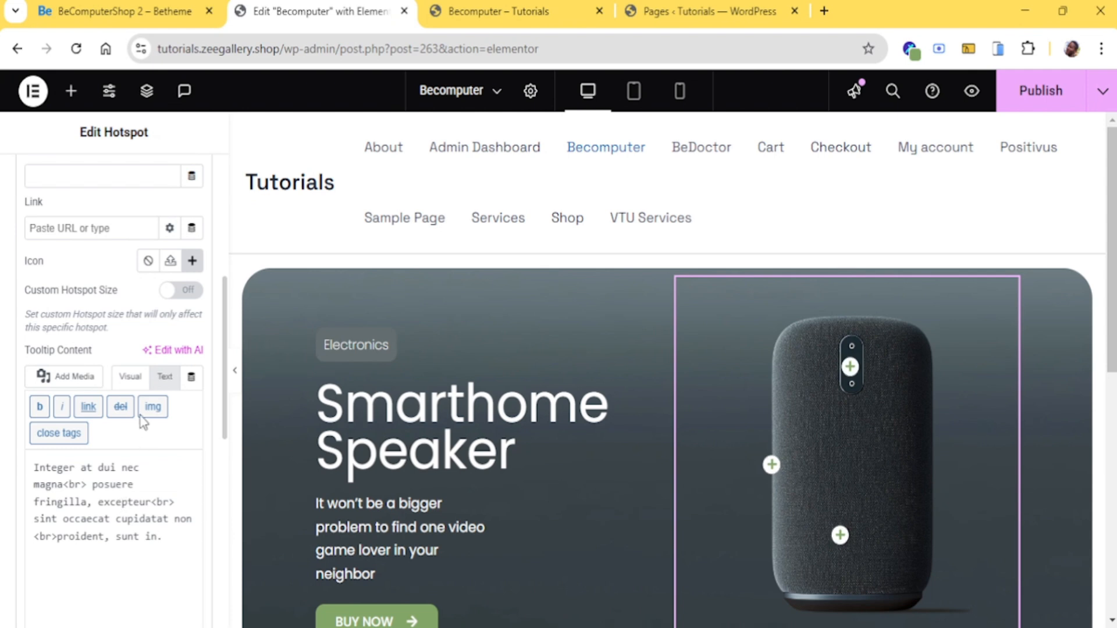
Enable custom tooltip properties for hotspot Item #3 with box position Right, matching the lower hotspot on the reference site
{"action": "scroll", "coordinate": [116, 262], "scroll_direction": "up", "scroll_amount": 5}
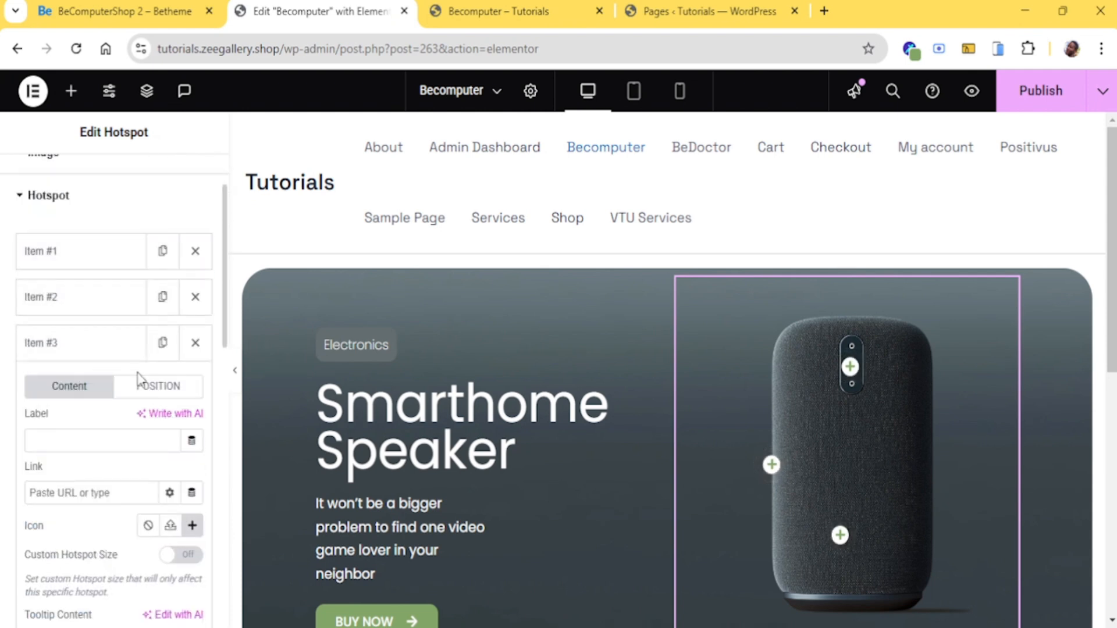
{"action": "left_click", "coordinate": [147, 386]}
{"action": "scroll", "coordinate": [148, 387], "scroll_direction": "down", "scroll_amount": 2}
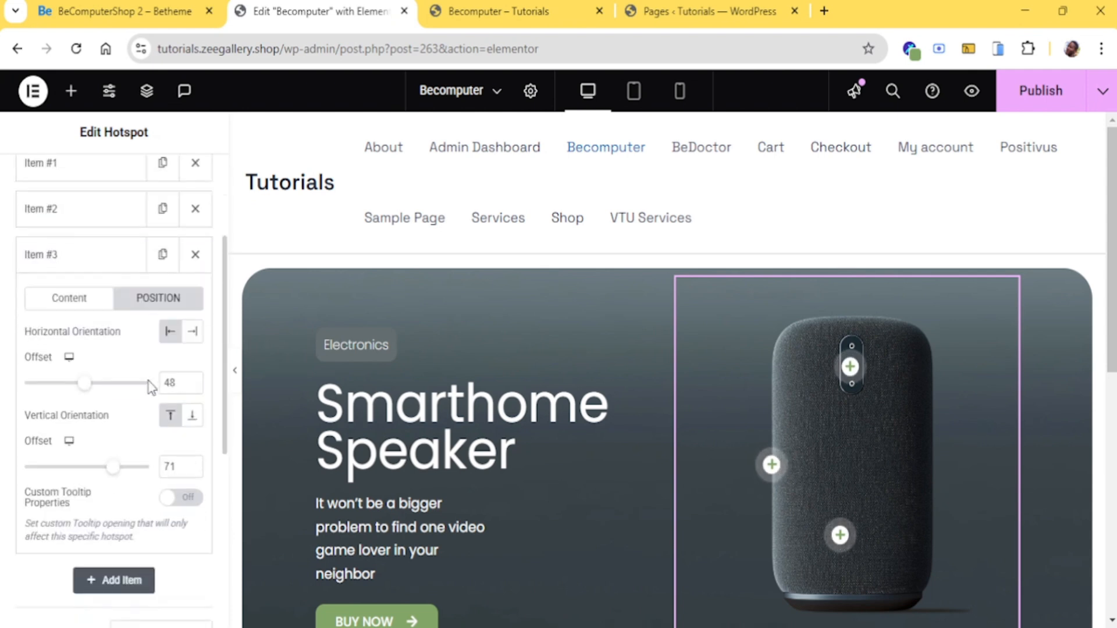
{"action": "left_click", "coordinate": [197, 504]}
{"action": "left_click", "coordinate": [125, 11]}
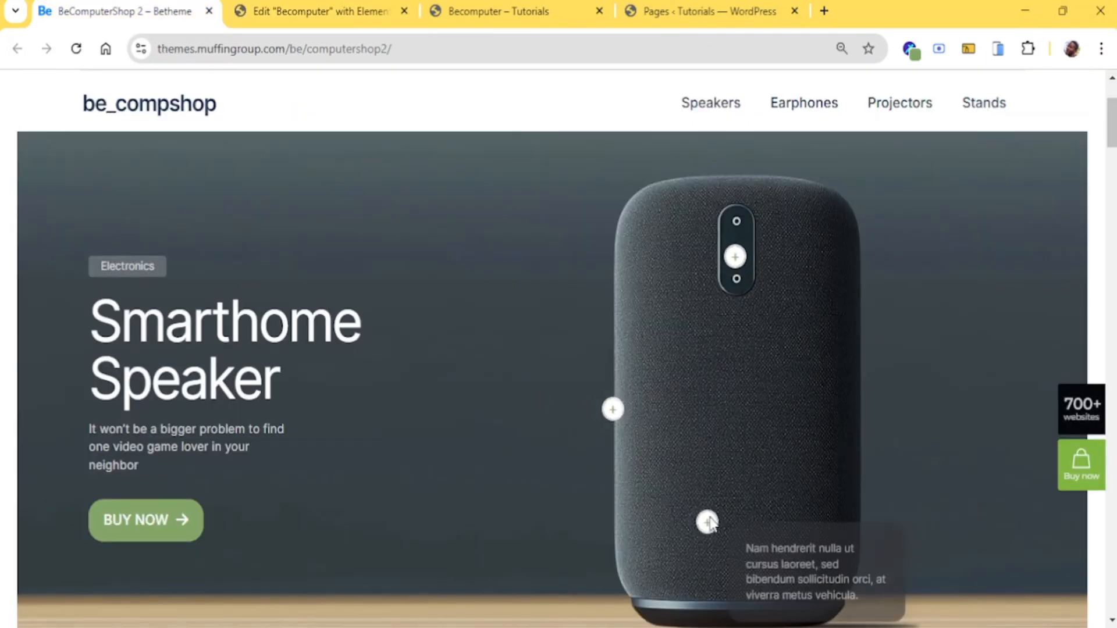
{"action": "left_click", "coordinate": [279, 7]}
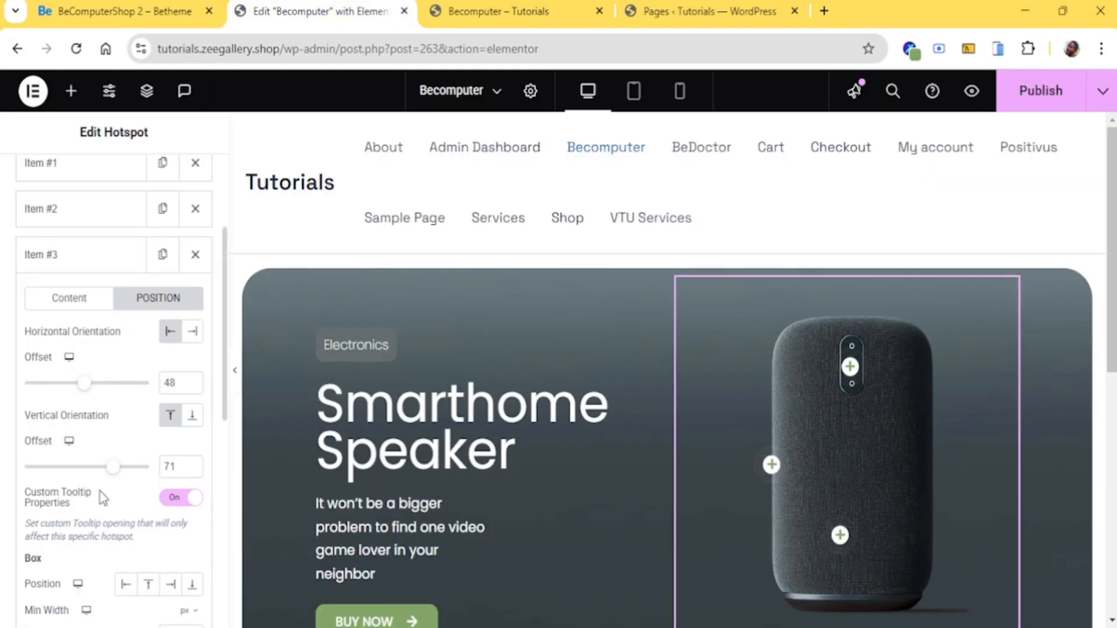
{"action": "scroll", "coordinate": [103, 497], "scroll_direction": "down", "scroll_amount": 3}
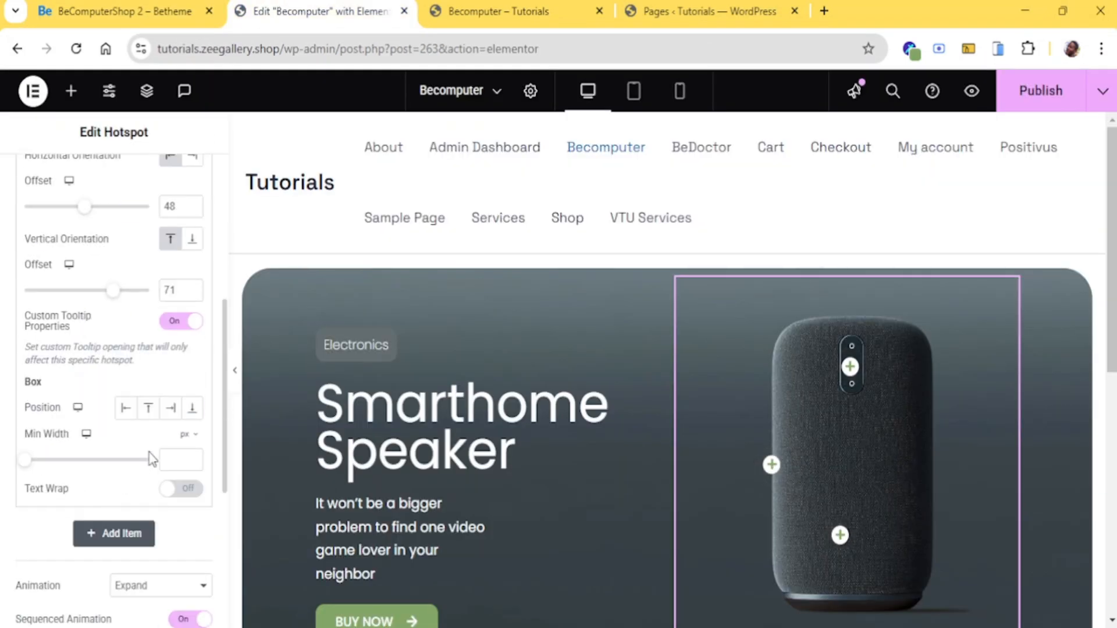
{"action": "left_click", "coordinate": [174, 409]}
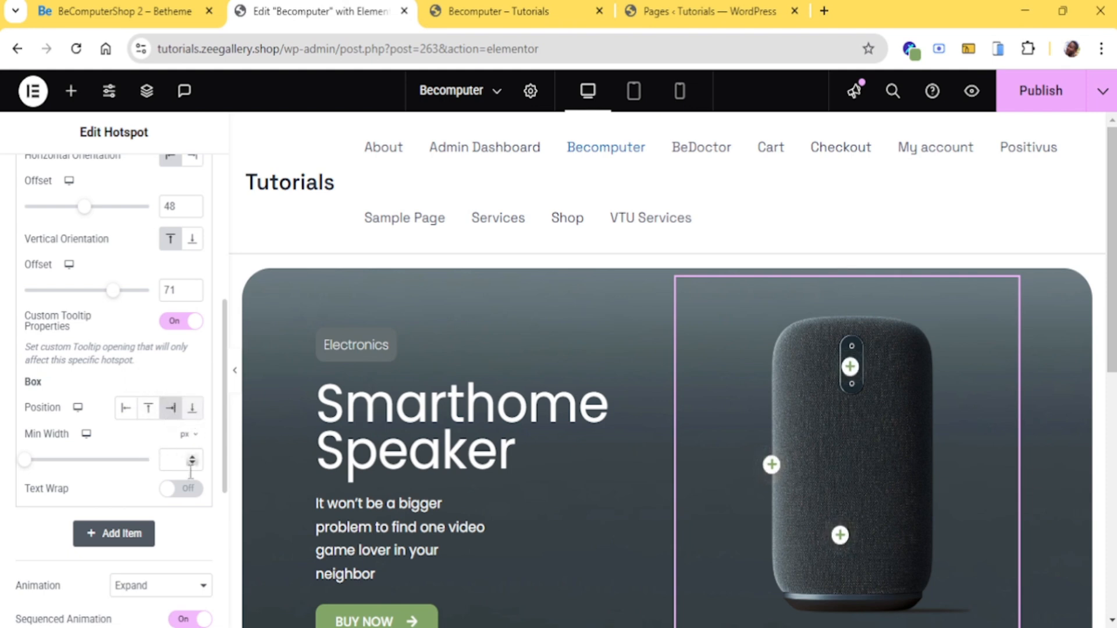
Check the lower hotspot's tooltip on the speaker and publish the page
{"action": "scroll", "coordinate": [176, 506], "scroll_direction": "down", "scroll_amount": 3}
{"action": "scroll", "coordinate": [913, 355], "scroll_direction": "down", "scroll_amount": 3}
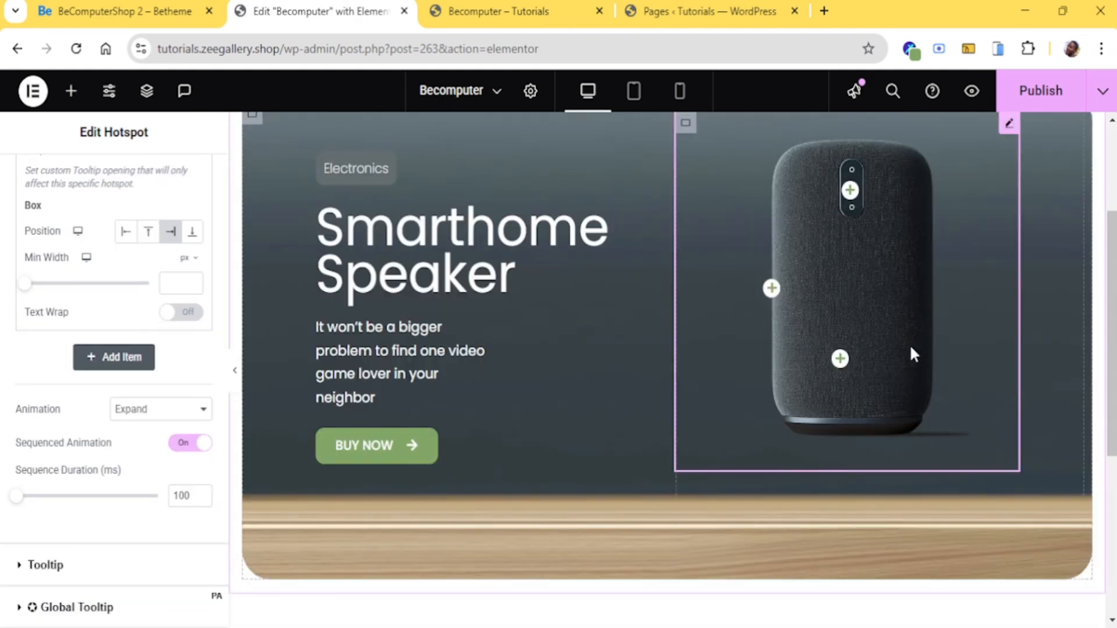
{"action": "left_click", "coordinate": [841, 362]}
{"action": "left_click", "coordinate": [841, 362]}
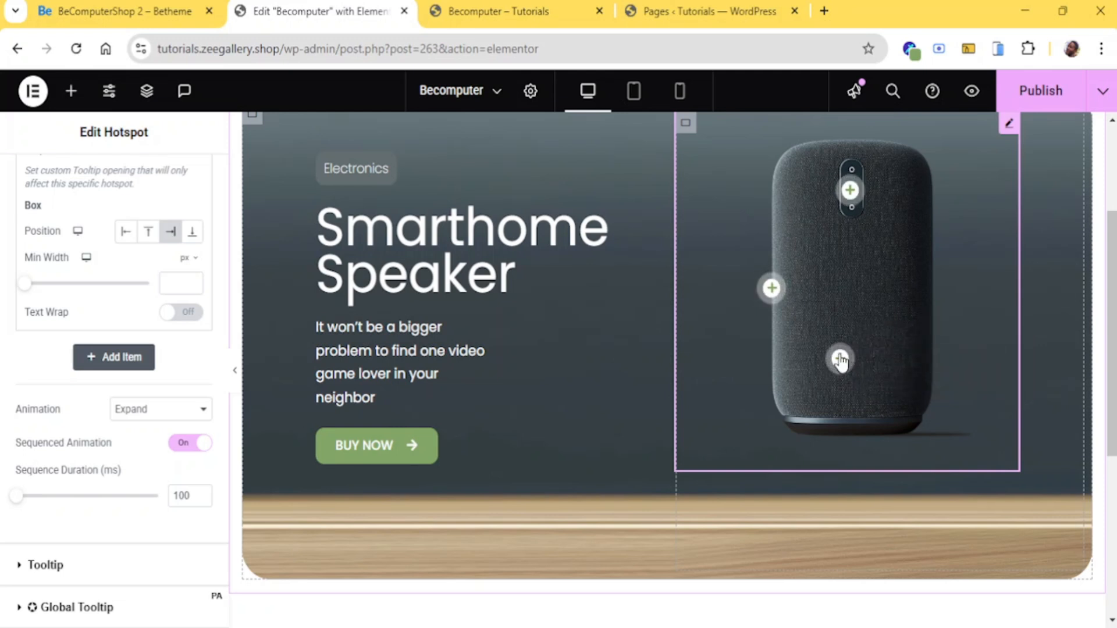
{"action": "left_click", "coordinate": [840, 361]}
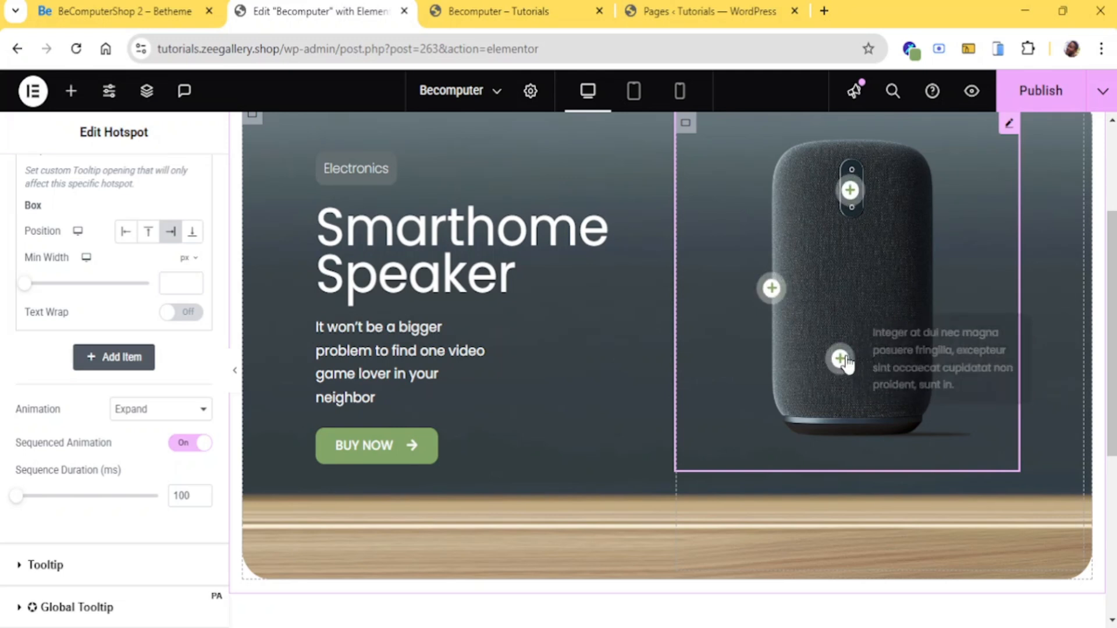
{"action": "scroll", "coordinate": [846, 360], "scroll_direction": "up", "scroll_amount": 3}
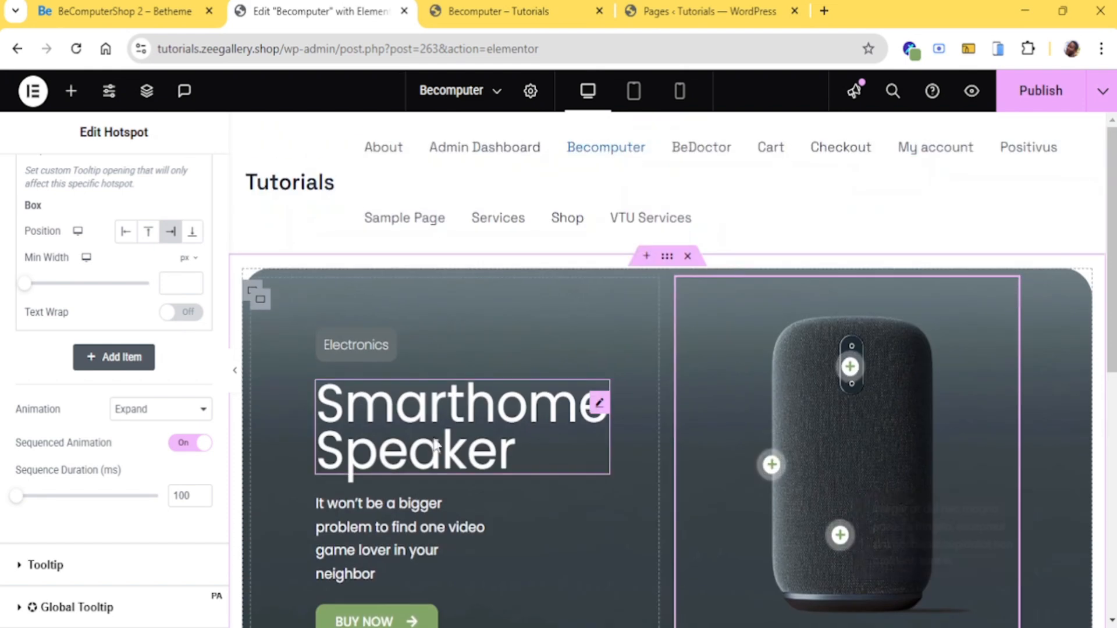
{"action": "left_click", "coordinate": [1040, 91]}
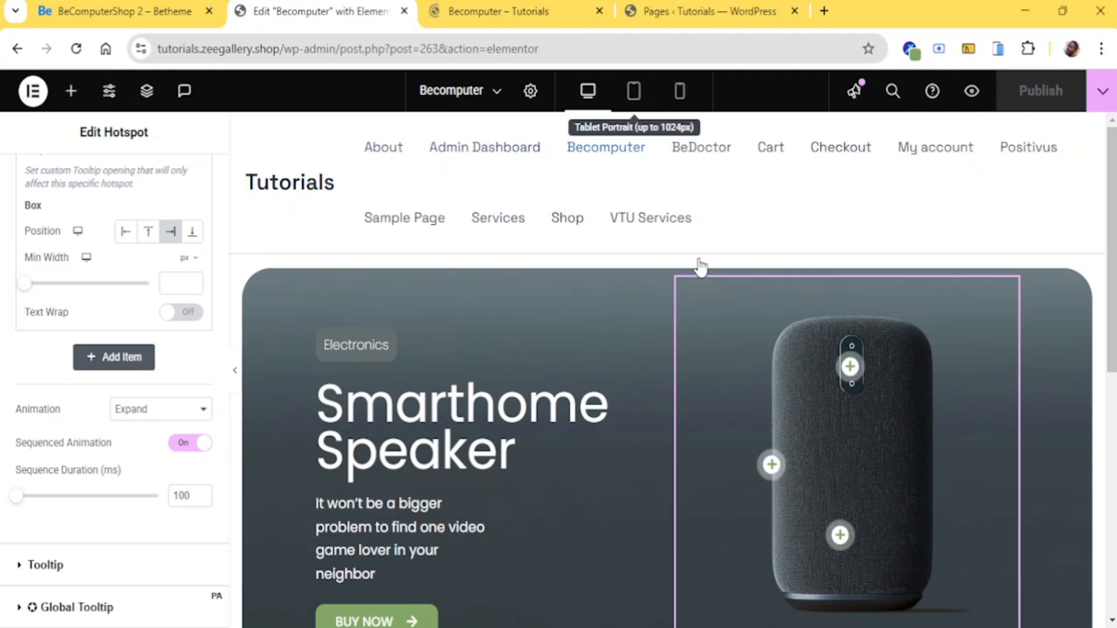
Preview the hero section in tablet and mobile portrait views and examine how the hotspot tooltips fit
{"action": "left_click", "coordinate": [634, 91]}
{"action": "mouse_move", "coordinate": [817, 352]}
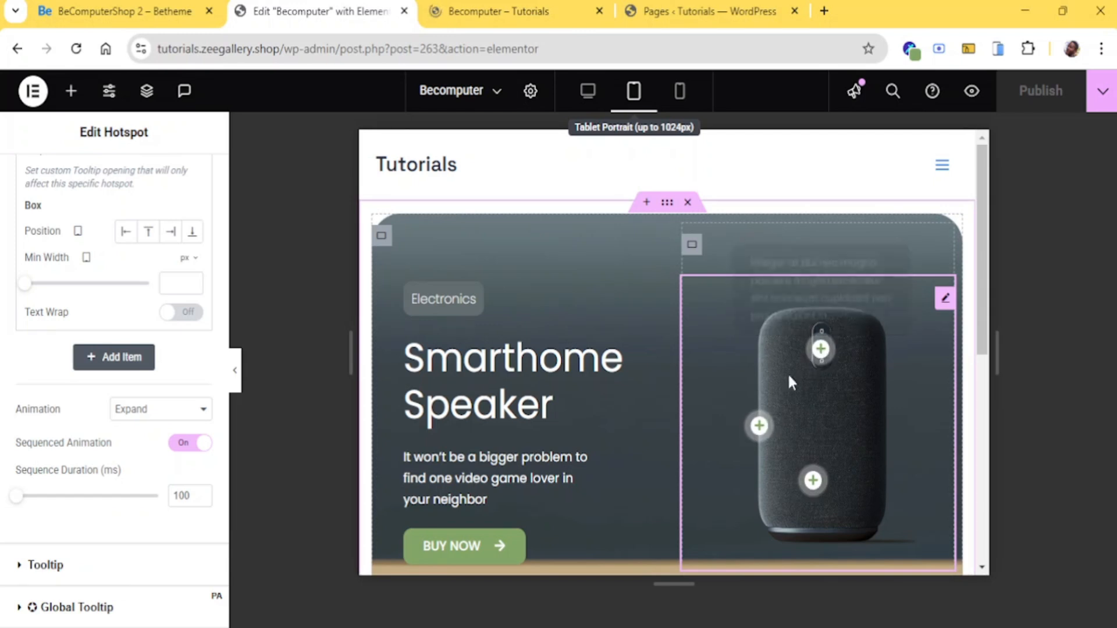
{"action": "left_click", "coordinate": [686, 100]}
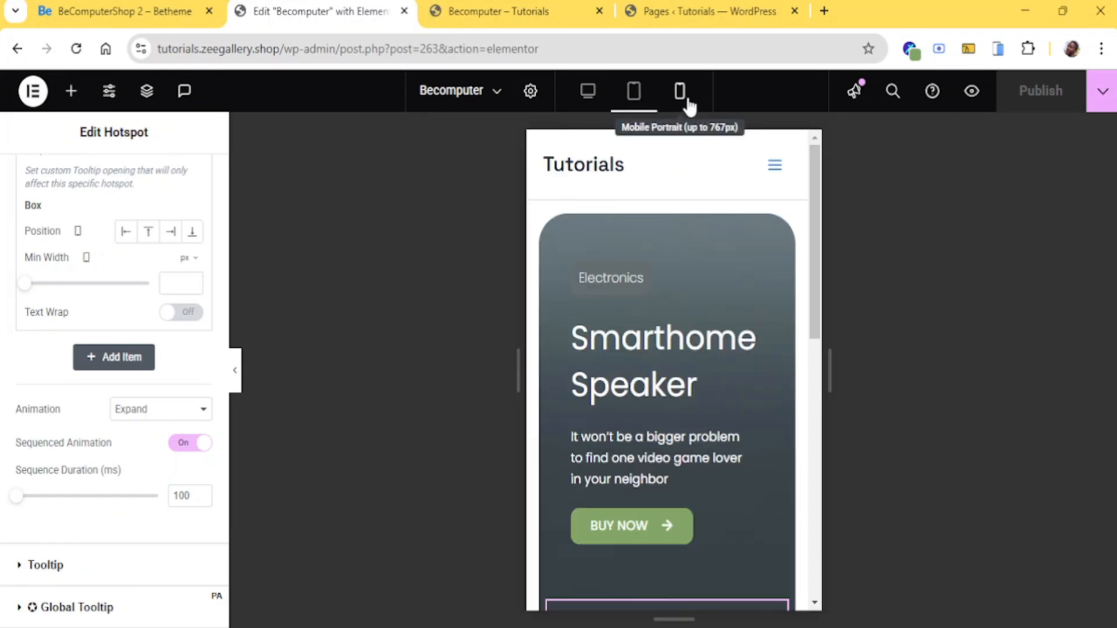
{"action": "scroll", "coordinate": [672, 420], "scroll_direction": "down", "scroll_amount": 5}
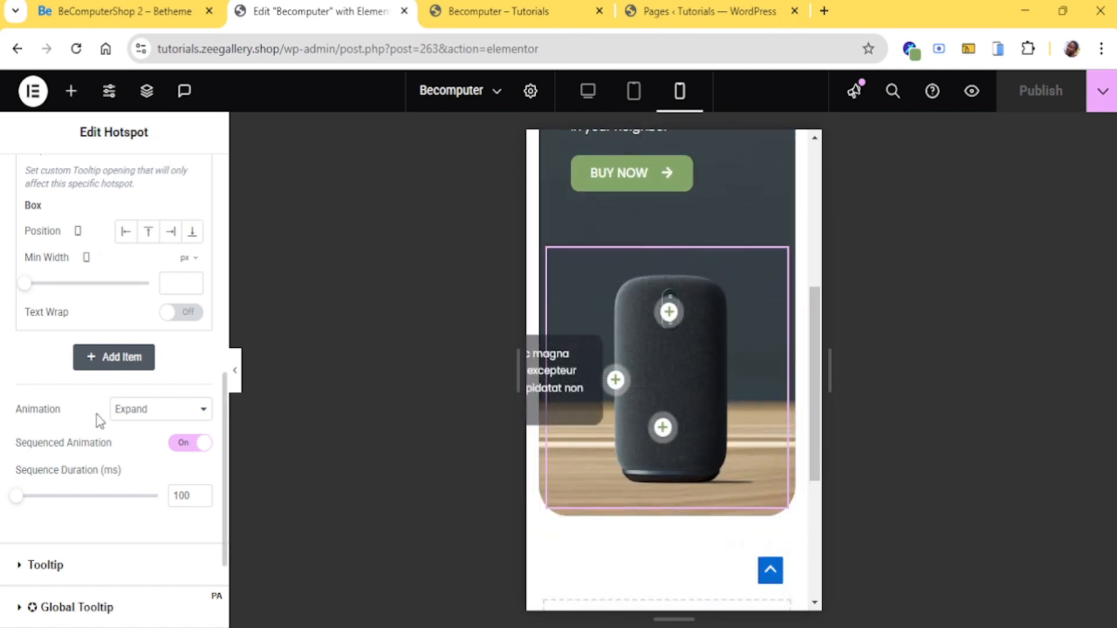
Set the hotspot widget's tooltip trigger to Click for the mobile view and publish the page
{"action": "scroll", "coordinate": [94, 454], "scroll_direction": "down", "scroll_amount": 3}
{"action": "scroll", "coordinate": [66, 412], "scroll_direction": "up", "scroll_amount": 8}
{"action": "scroll", "coordinate": [70, 406], "scroll_direction": "down", "scroll_amount": 5}
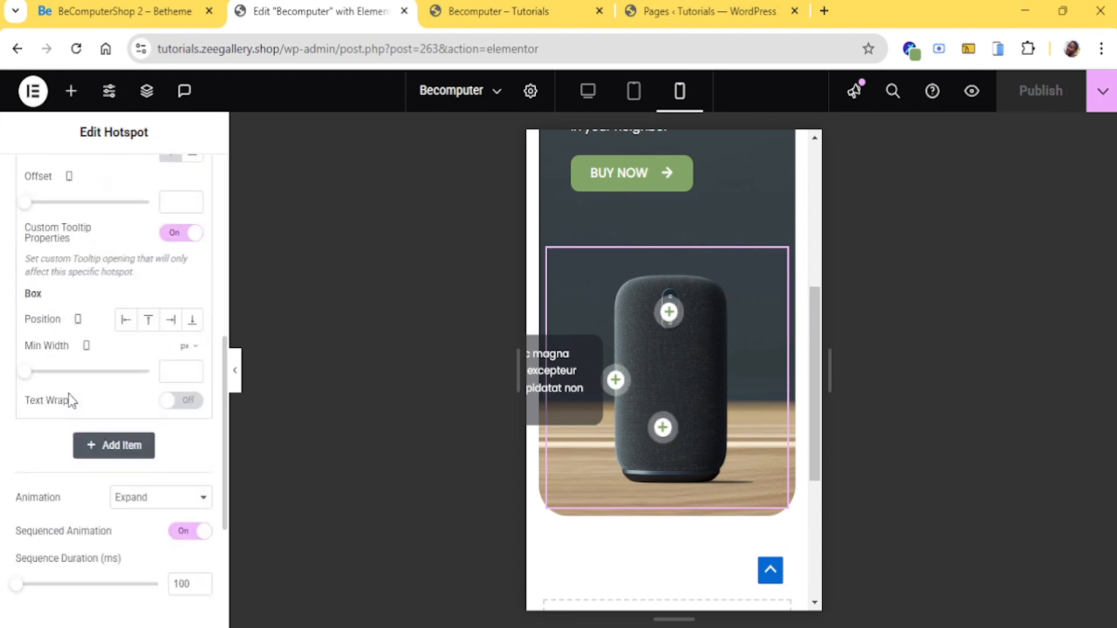
{"action": "scroll", "coordinate": [72, 413], "scroll_direction": "up", "scroll_amount": 5}
{"action": "scroll", "coordinate": [72, 427], "scroll_direction": "down", "scroll_amount": 8}
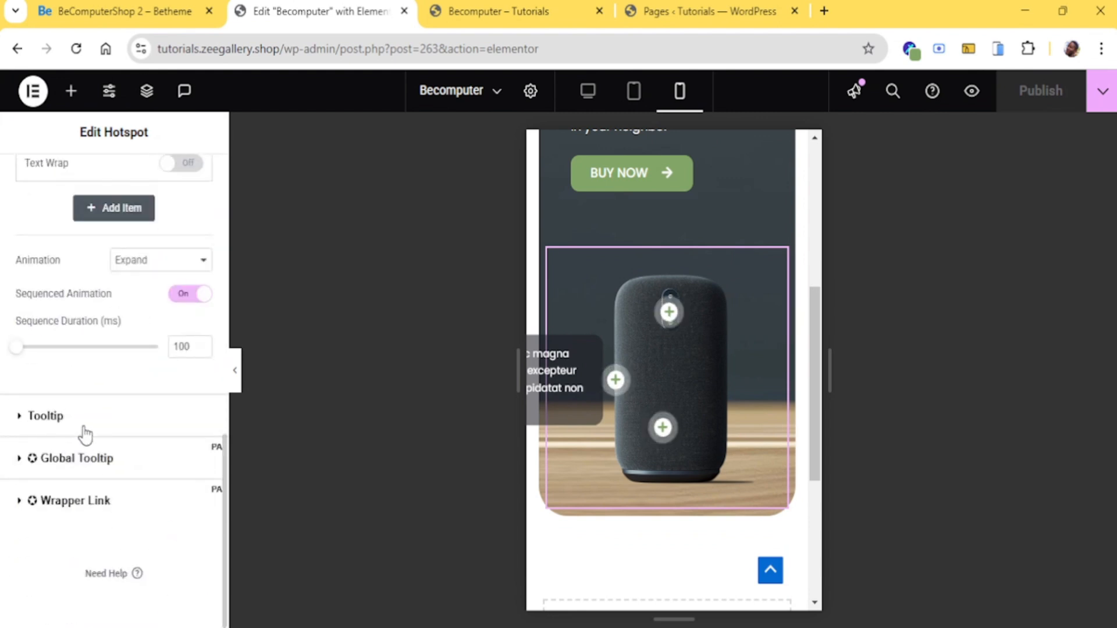
{"action": "left_click", "coordinate": [85, 433]}
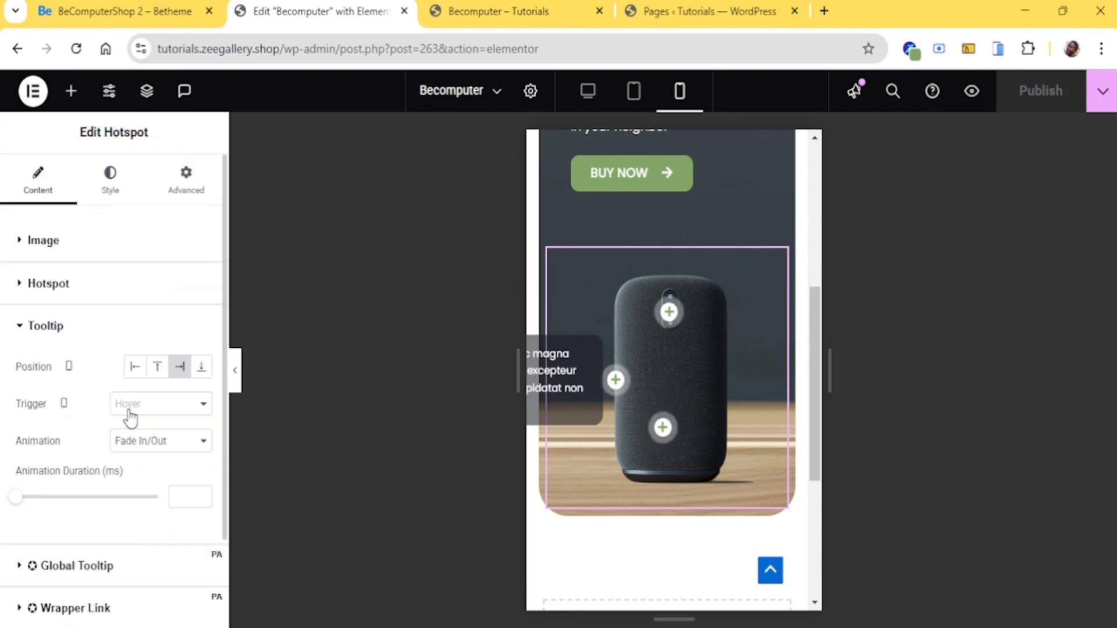
{"action": "left_click", "coordinate": [132, 461]}
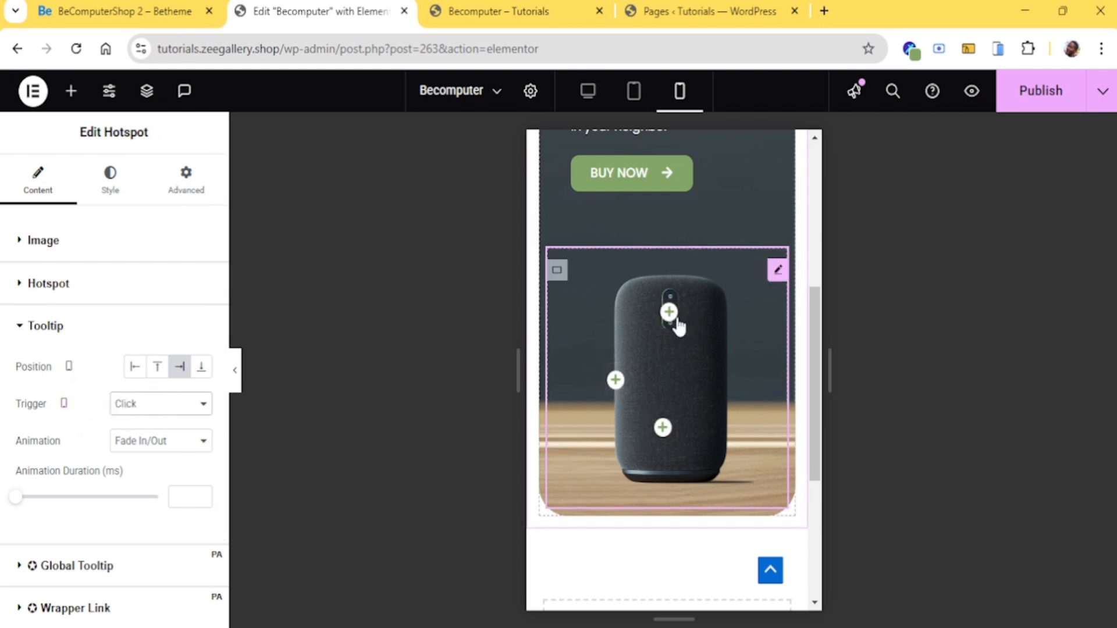
{"action": "left_click", "coordinate": [1034, 104]}
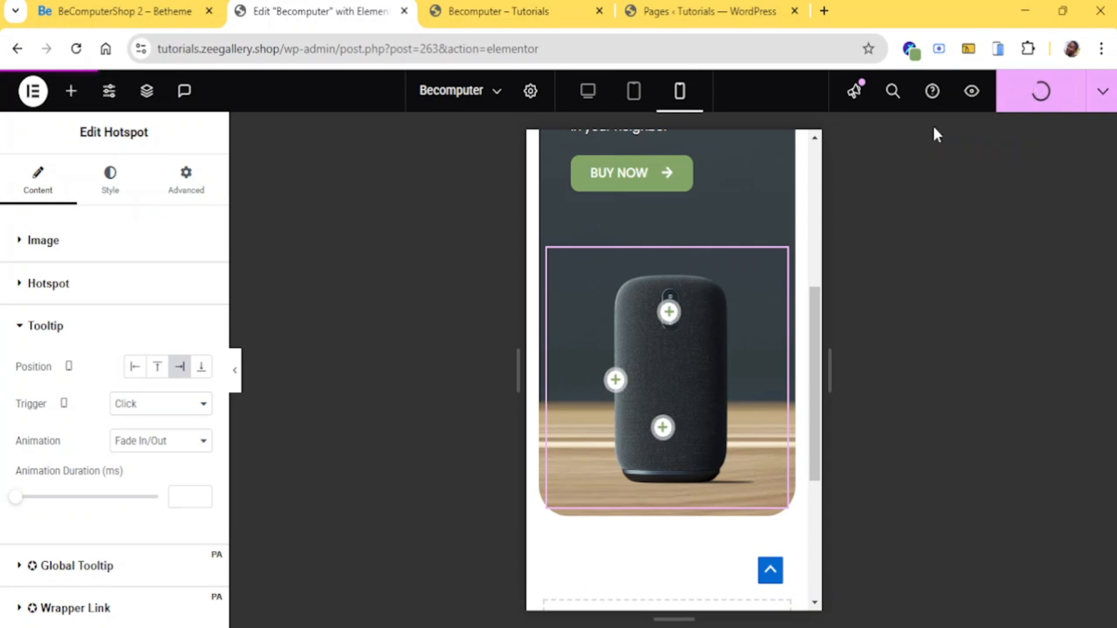
Open the Becomputer page preview and check the tooltips of all three speaker hotspots
{"action": "left_click", "coordinate": [530, 6]}
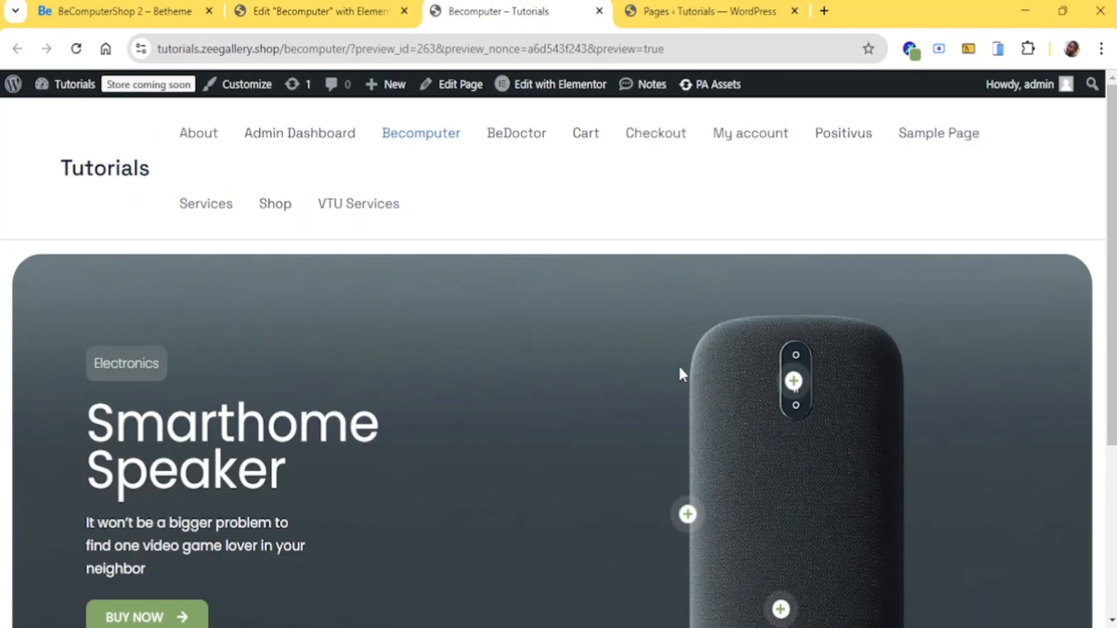
{"action": "scroll", "coordinate": [681, 372], "scroll_direction": "down", "scroll_amount": 5}
{"action": "mouse_move", "coordinate": [782, 352]}
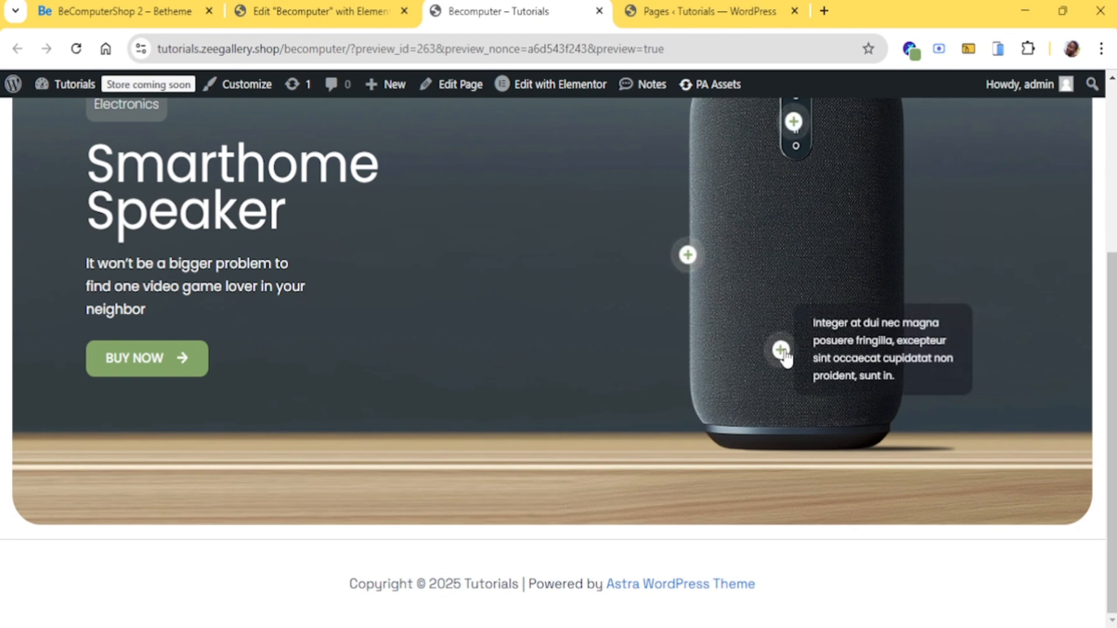
{"action": "scroll", "coordinate": [698, 247], "scroll_direction": "up", "scroll_amount": 3}
{"action": "mouse_move", "coordinate": [790, 319]}
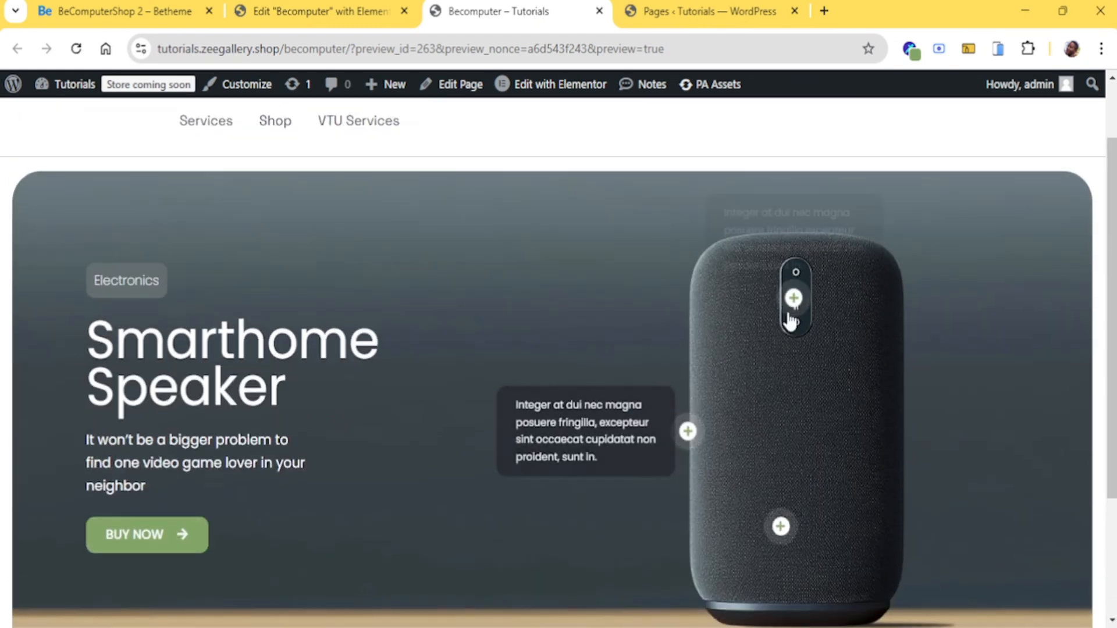
Reorder the browser tabs so the Becomputer preview sits directly beside the BeComputerShop 2 reference site
{"action": "left_click", "coordinate": [157, 9]}
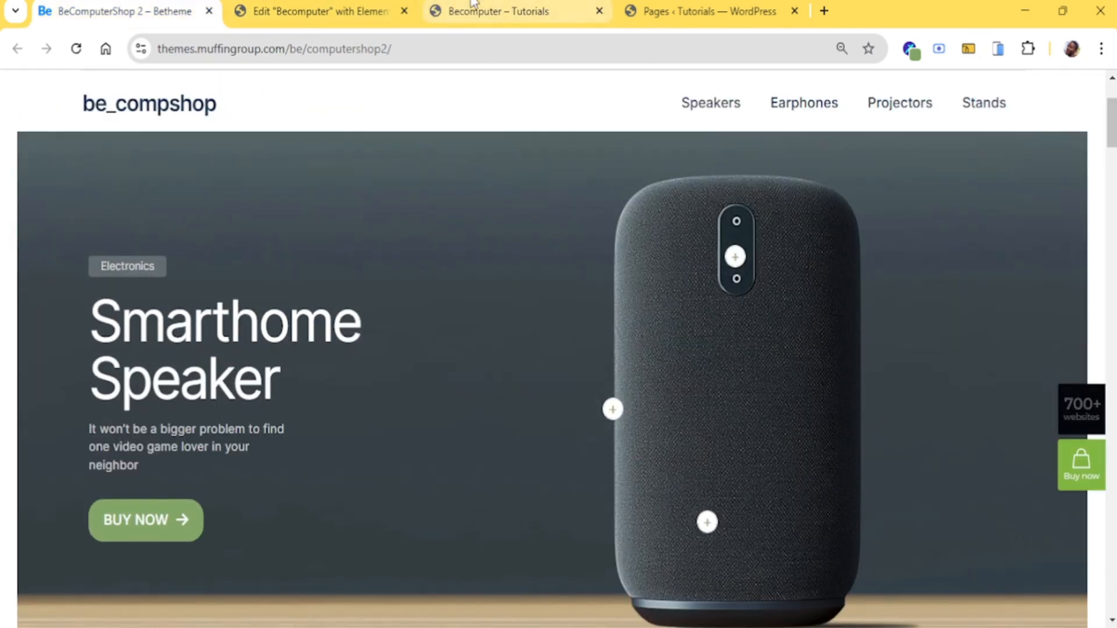
{"action": "left_click_drag", "start_coordinate": [472, 3], "coordinate": [273, 9]}
{"action": "left_click", "coordinate": [163, 11]}
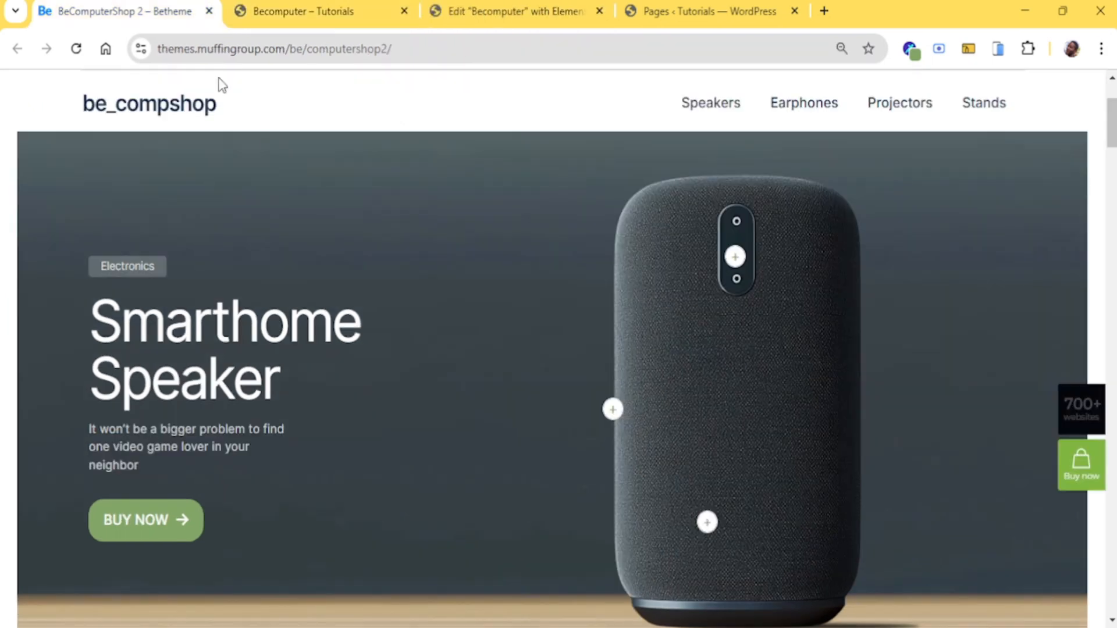
Compare the reference site's hero layout, button and hotspots with the recreated hero section in the Becomputer preview
{"action": "mouse_move", "coordinate": [614, 412]}
{"action": "scroll", "coordinate": [385, 294], "scroll_direction": "down", "scroll_amount": 5}
{"action": "scroll", "coordinate": [385, 294], "scroll_direction": "up", "scroll_amount": 5}
{"action": "scroll", "coordinate": [384, 290], "scroll_direction": "down", "scroll_amount": 3}
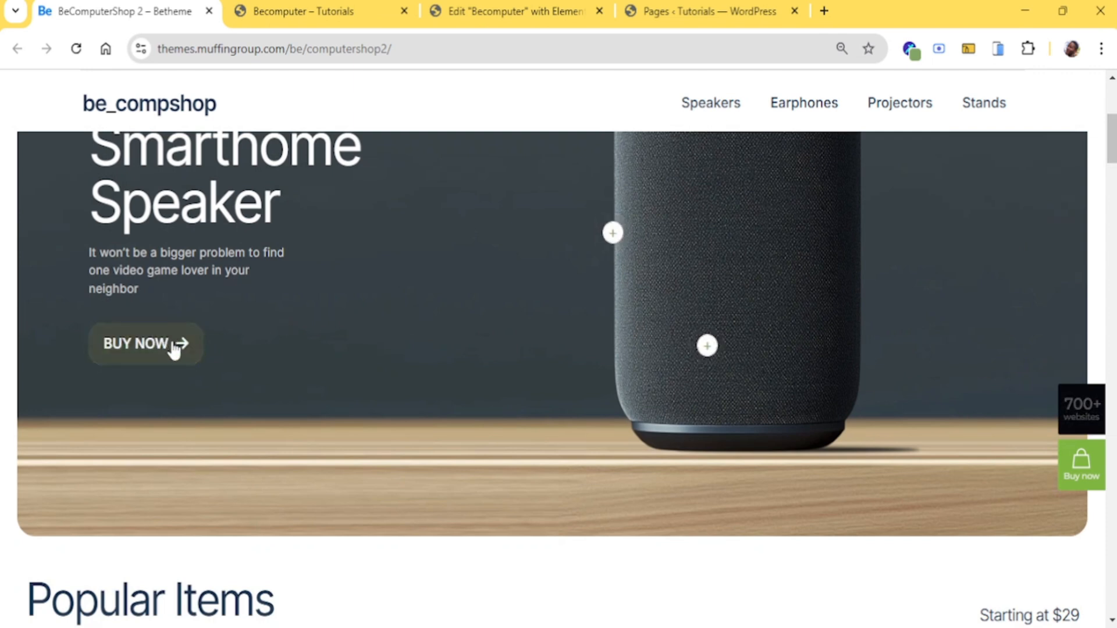
{"action": "left_click", "coordinate": [265, 7]}
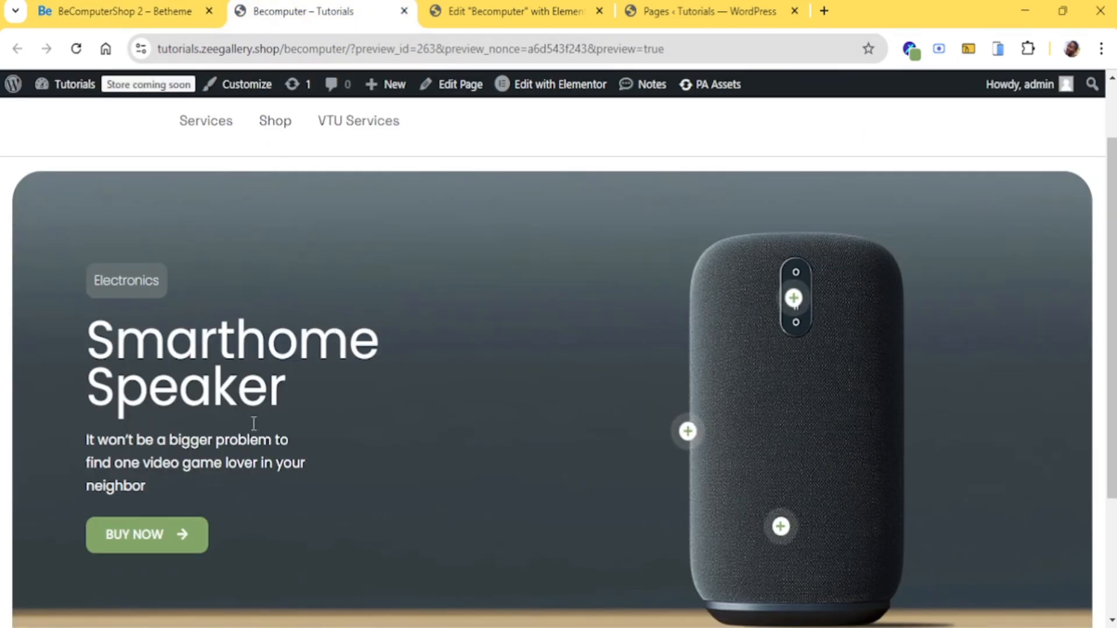
{"action": "scroll", "coordinate": [262, 454], "scroll_direction": "down", "scroll_amount": 1}
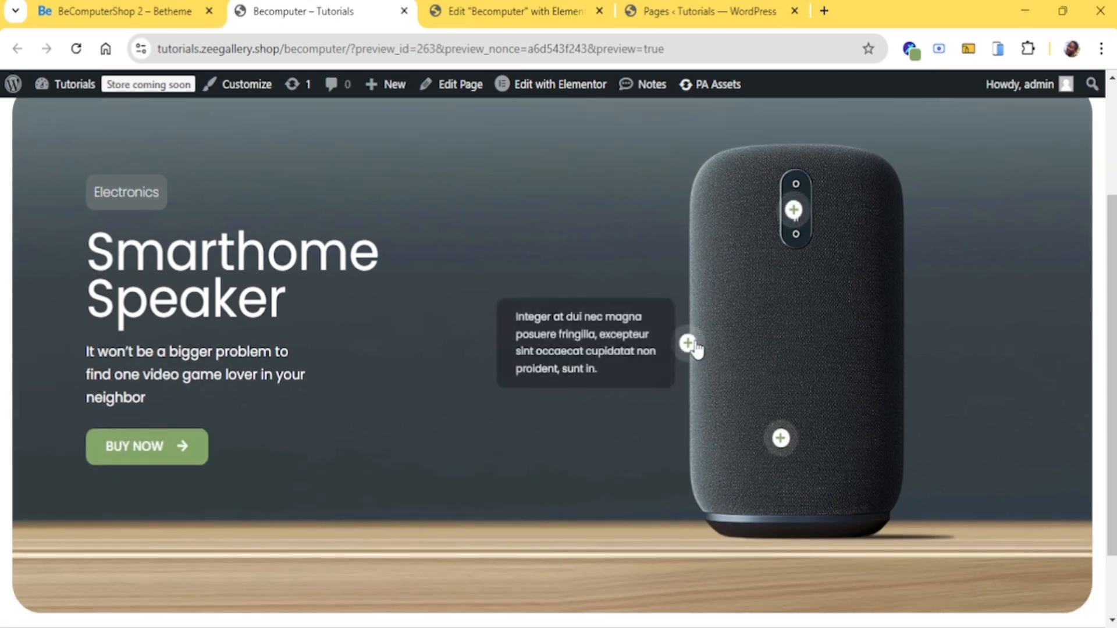
{"action": "mouse_move", "coordinate": [793, 224]}
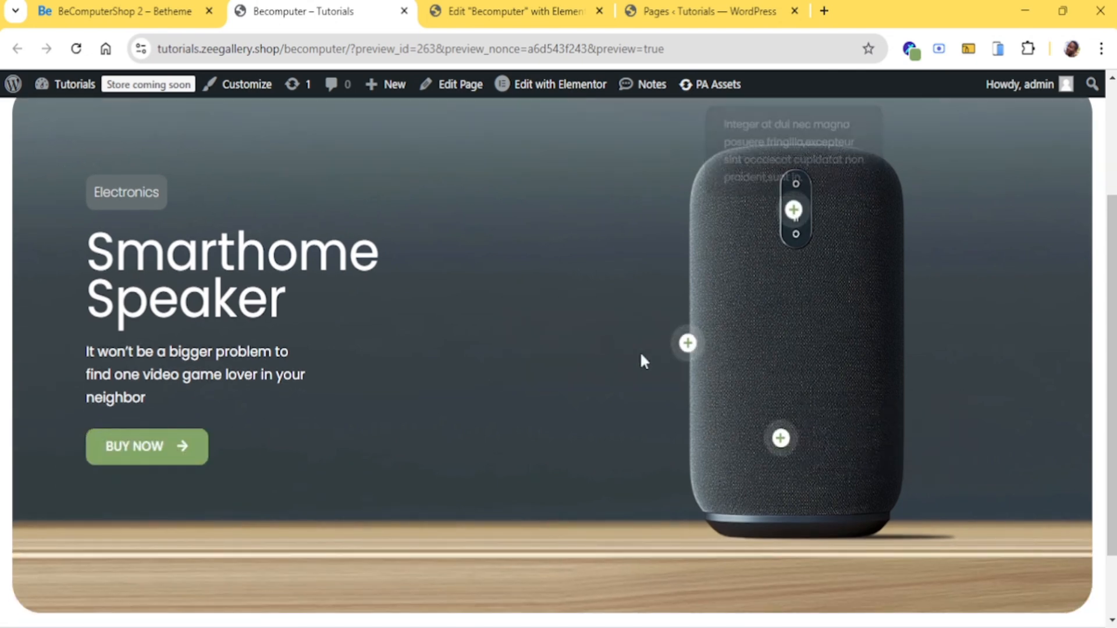
{"action": "scroll", "coordinate": [640, 351], "scroll_direction": "up", "scroll_amount": 2}
{"action": "scroll", "coordinate": [465, 368], "scroll_direction": "down", "scroll_amount": 2}
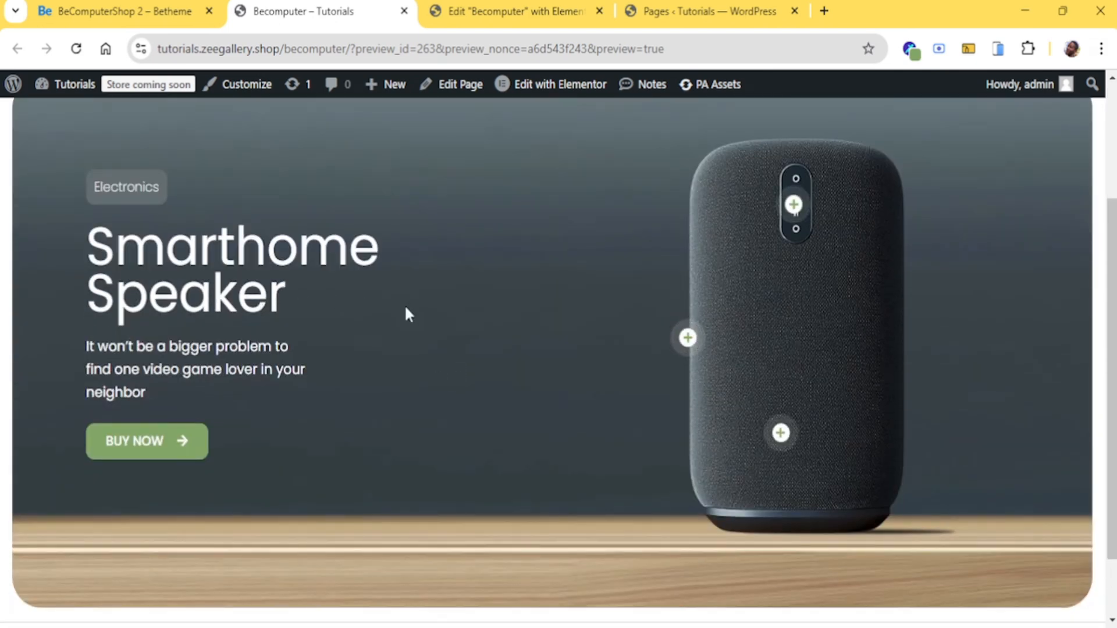
{"action": "scroll", "coordinate": [406, 312], "scroll_direction": "up", "scroll_amount": 2}
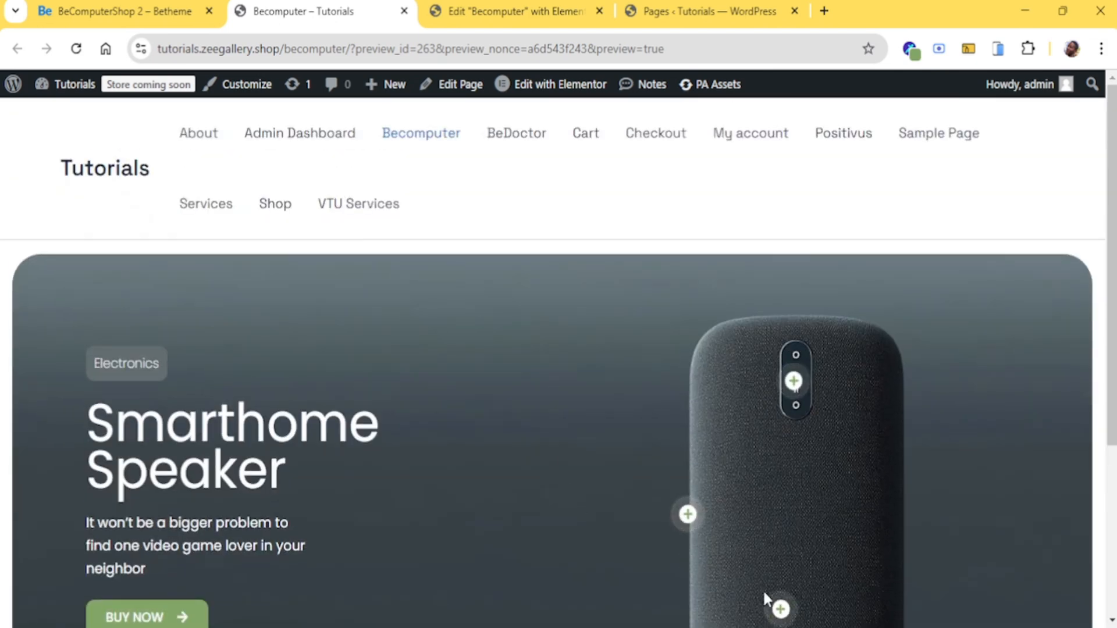